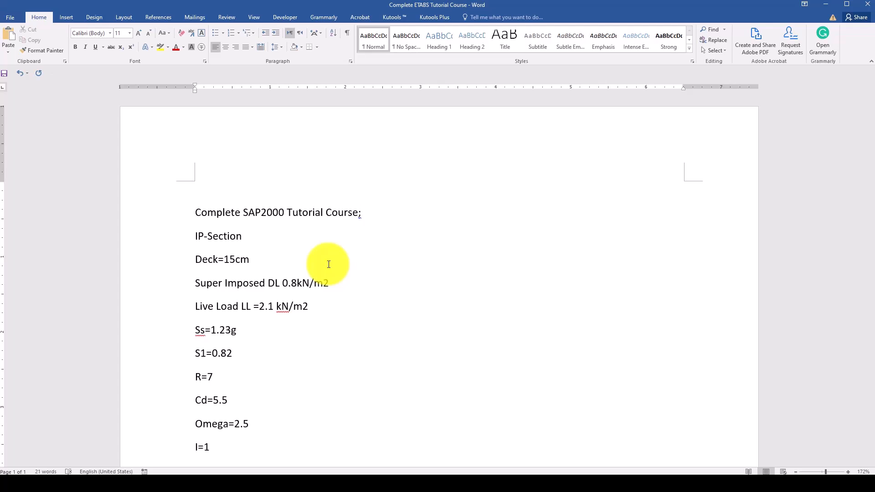
# Step: Switch to the Layout drawing in AutoCAD and move the floating toolbar out of the drawing area, up beside the file tabs
pyautogui.click(371, 475)
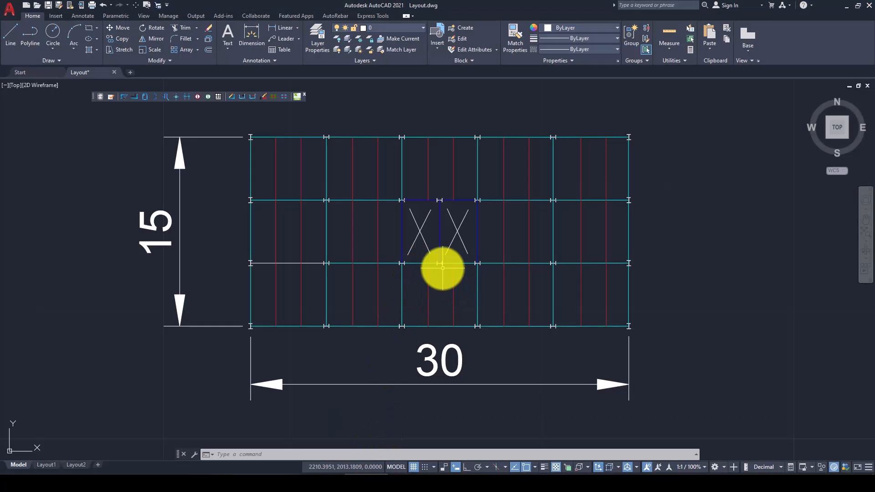
pyautogui.moveTo(106, 91); pyautogui.dragTo(187, 76)
pyautogui.moveTo(94, 96); pyautogui.dragTo(152, 74)
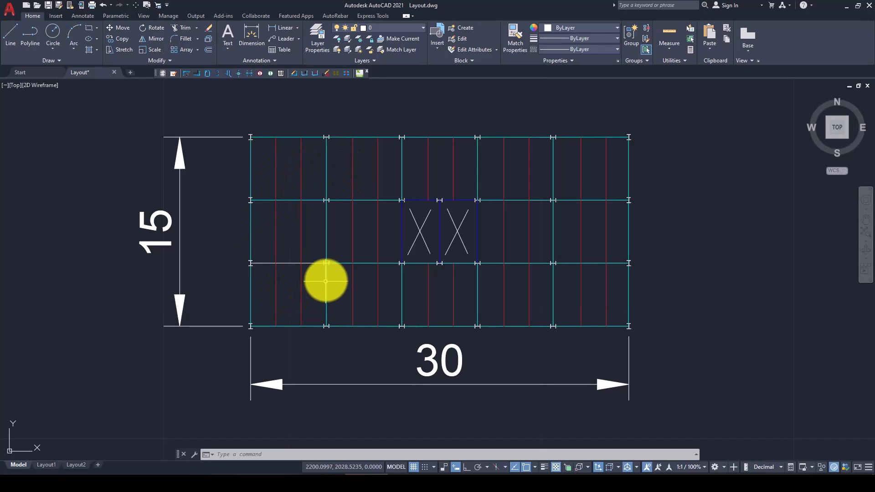
# Step: Examine the beam and column arrangement of the floor plan around the interior column in the second bay
pyautogui.scroll(2, 329, 267)
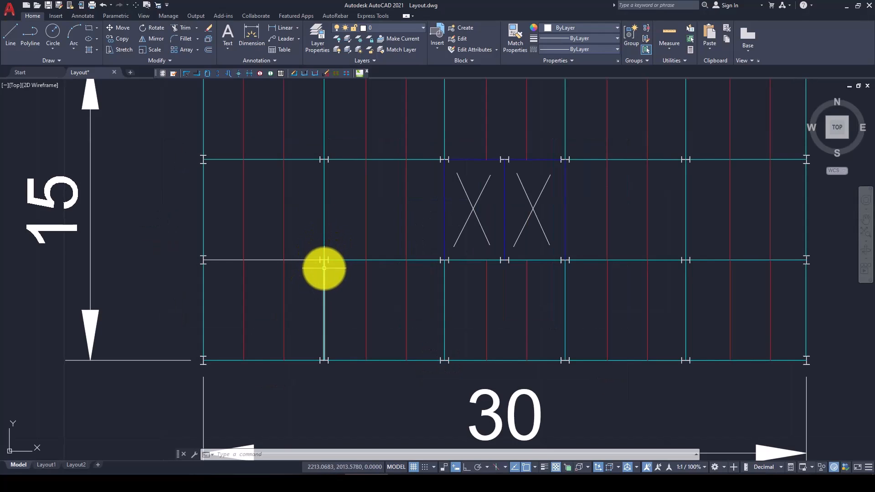
pyautogui.scroll(2, 321, 265)
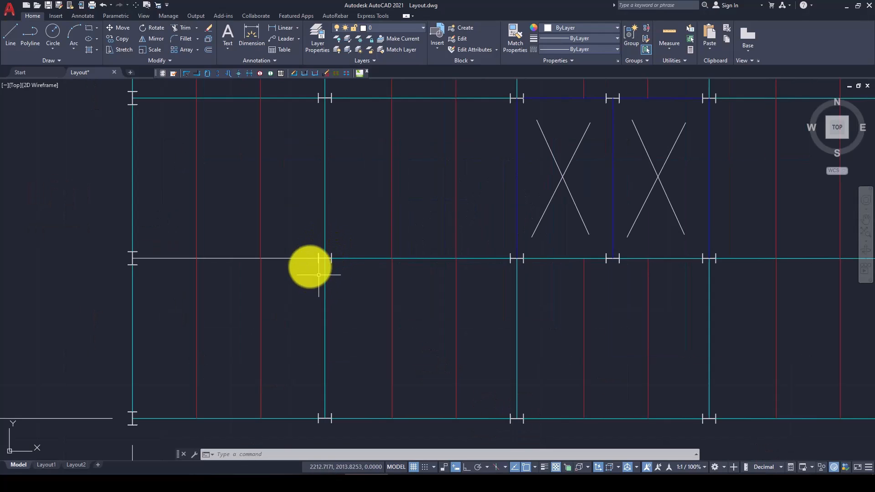
pyautogui.scroll(-2, 313, 287)
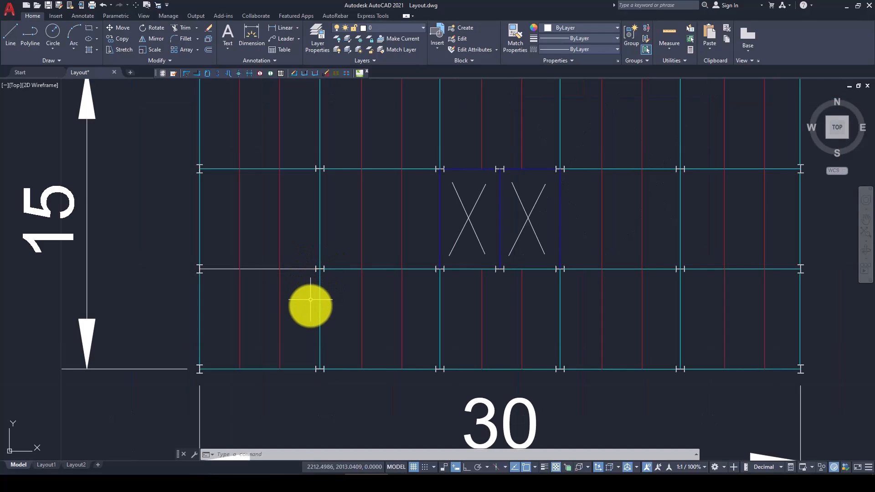
pyautogui.scroll(-2, 312, 305)
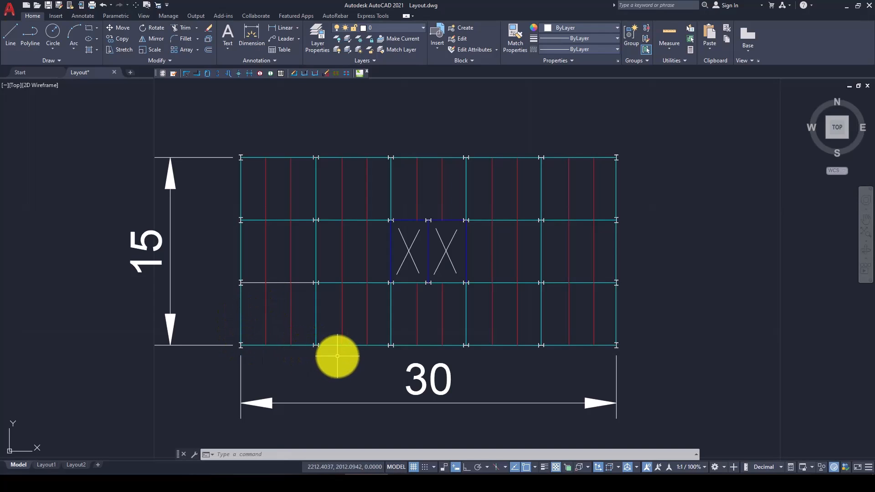
# Step: Switch to the Word document with the design data and insert a blank line between the course title and IP-Section
pyautogui.moveTo(365, 474)
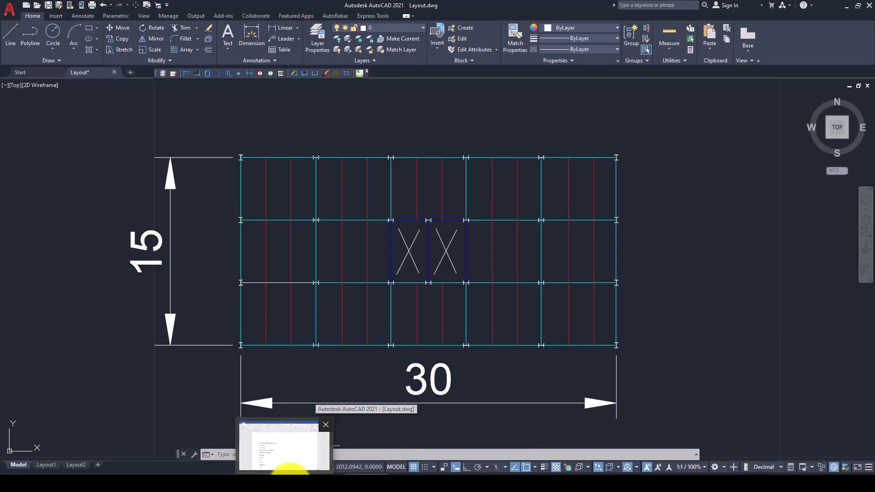
pyautogui.click(289, 460)
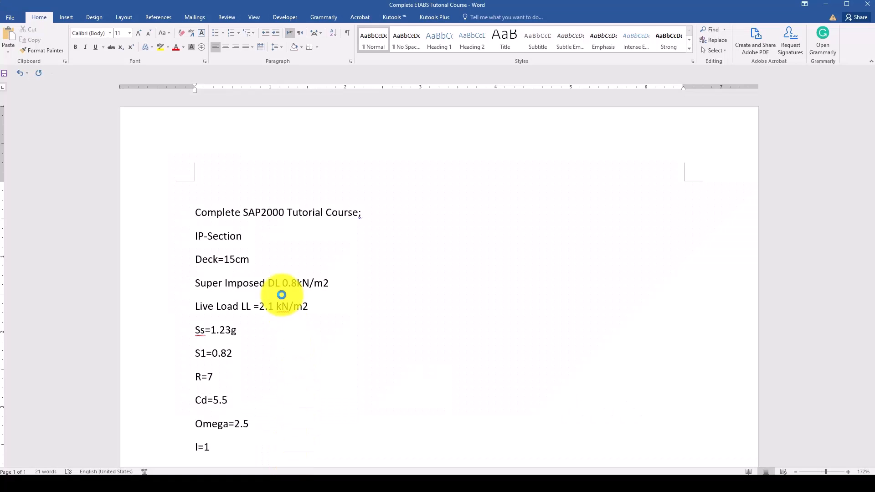
pyautogui.click(196, 235)
pyautogui.press('Return')
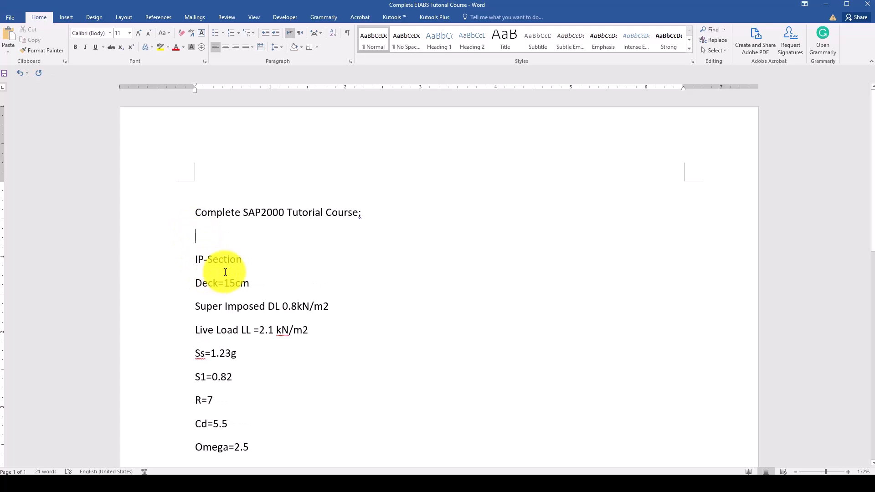
pyautogui.click(257, 269)
pyautogui.press('Return')
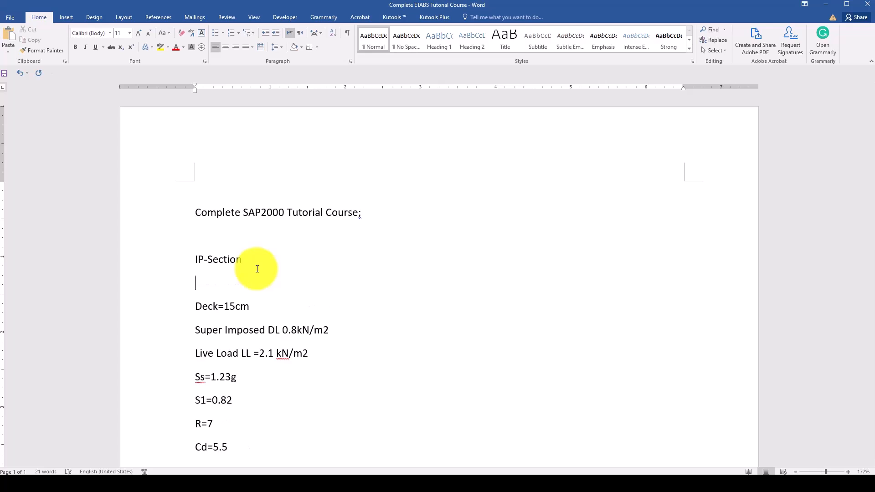
pyautogui.moveTo(226, 304); pyautogui.dragTo(225, 305)
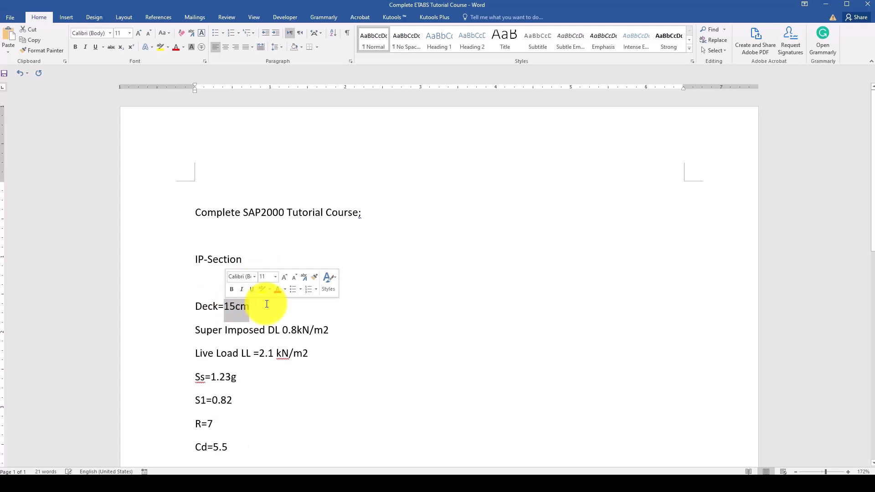
pyautogui.click(267, 308)
pyautogui.scroll(-4, 270, 309)
pyautogui.click(213, 226)
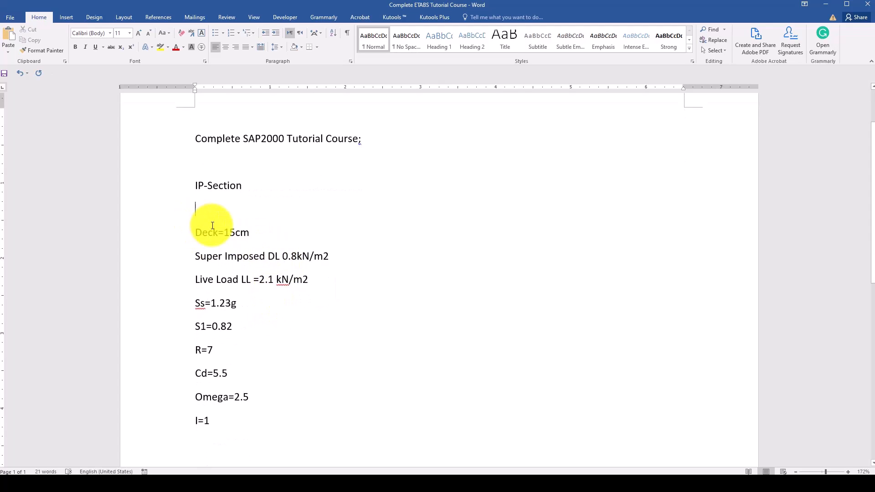
pyautogui.press('BackSpace')
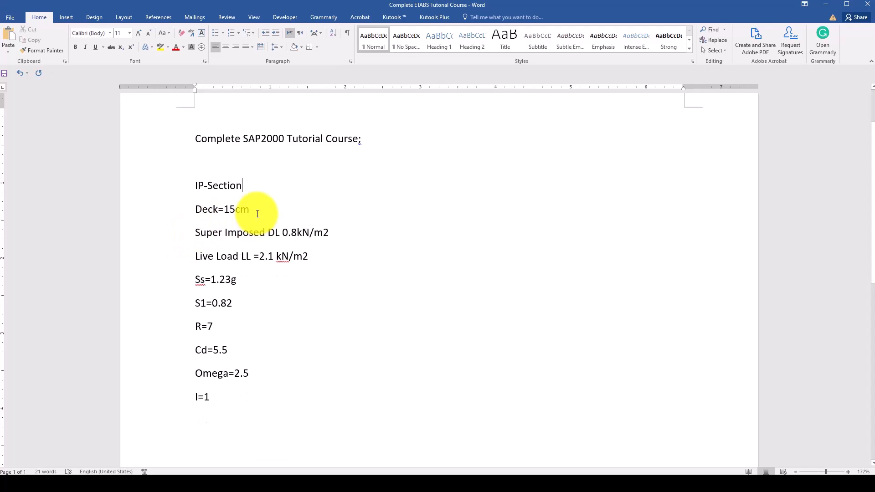
# Step: Review the deck thickness, superimposed dead load and live load lines of the design data
pyautogui.moveTo(250, 209); pyautogui.dragTo(198, 204)
pyautogui.click(253, 209)
pyautogui.moveTo(251, 209); pyautogui.dragTo(196, 212)
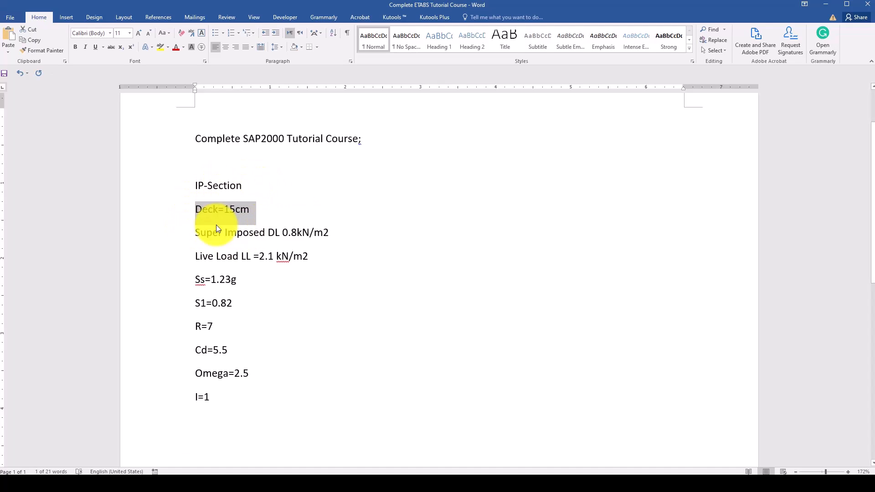
pyautogui.click(250, 216)
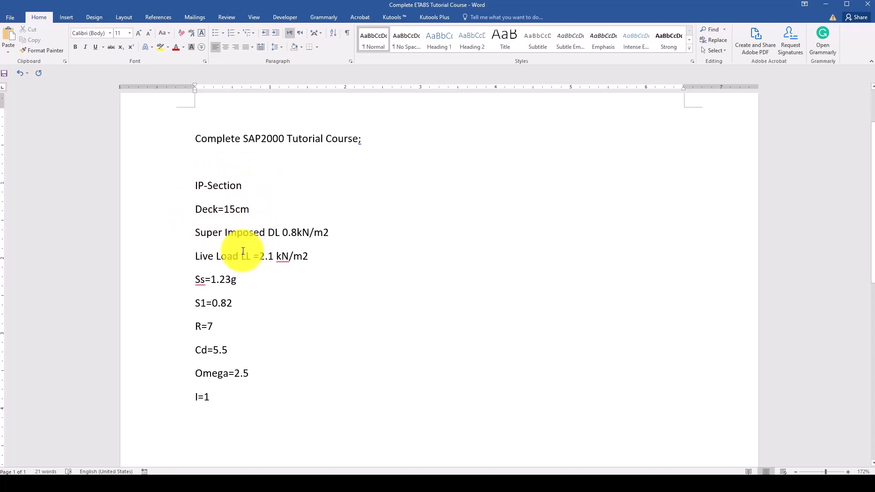
pyautogui.moveTo(203, 233); pyautogui.dragTo(306, 234)
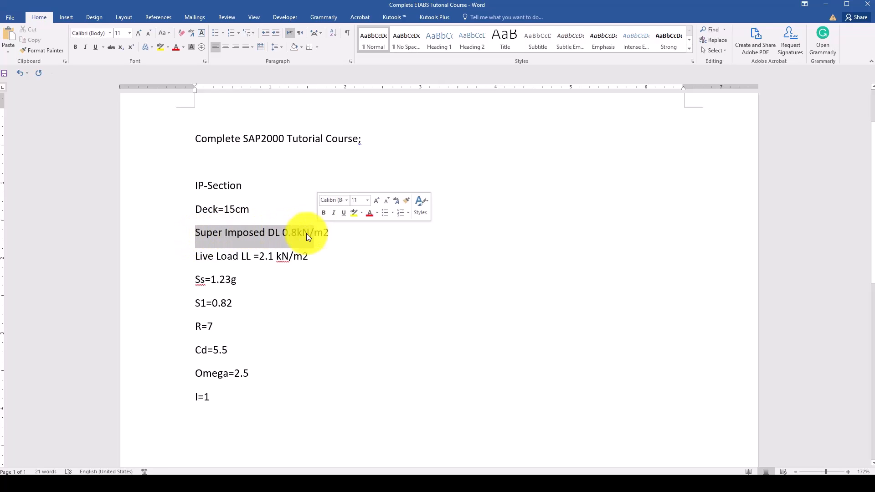
pyautogui.moveTo(196, 256); pyautogui.dragTo(328, 253)
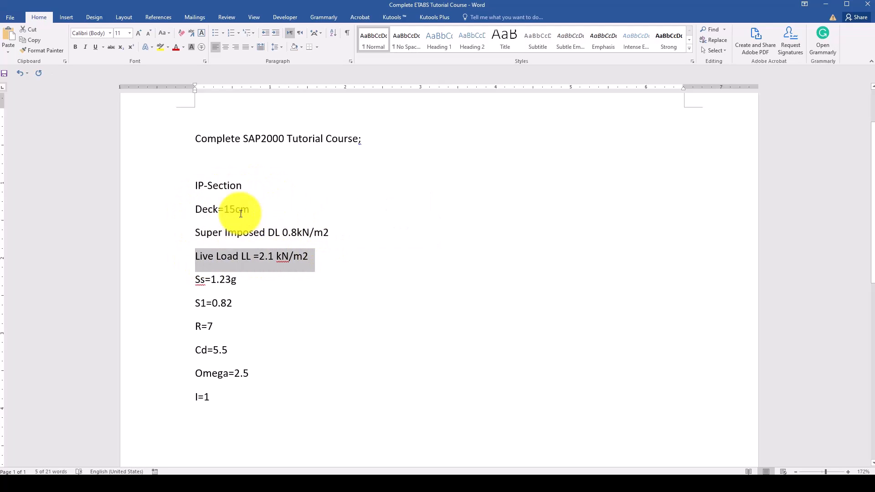
pyautogui.click(228, 281)
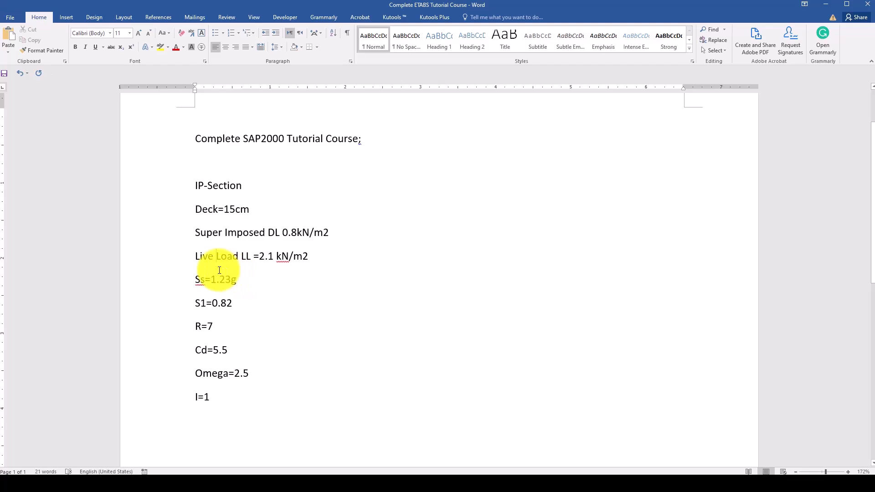
# Step: Add a line reading "Seismic p" between the live load and Ss lines
pyautogui.click(320, 254)
pyautogui.press('Return')
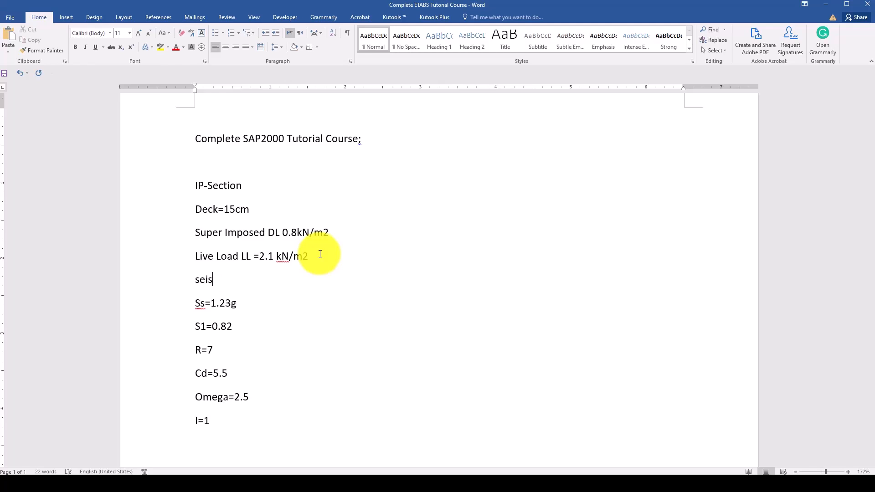
pyautogui.write('Seismic p')
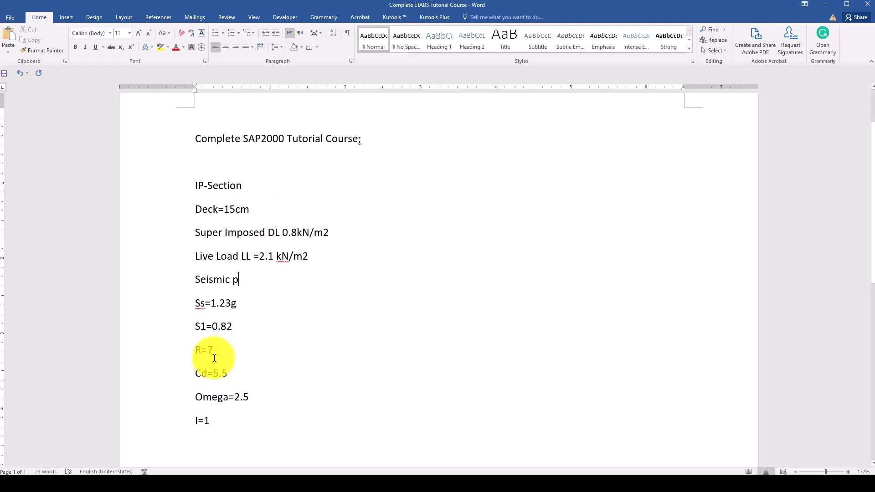
# Step: Check the Ss value and insert a space after the equals sign in the S1 line
pyautogui.doubleClick(217, 304)
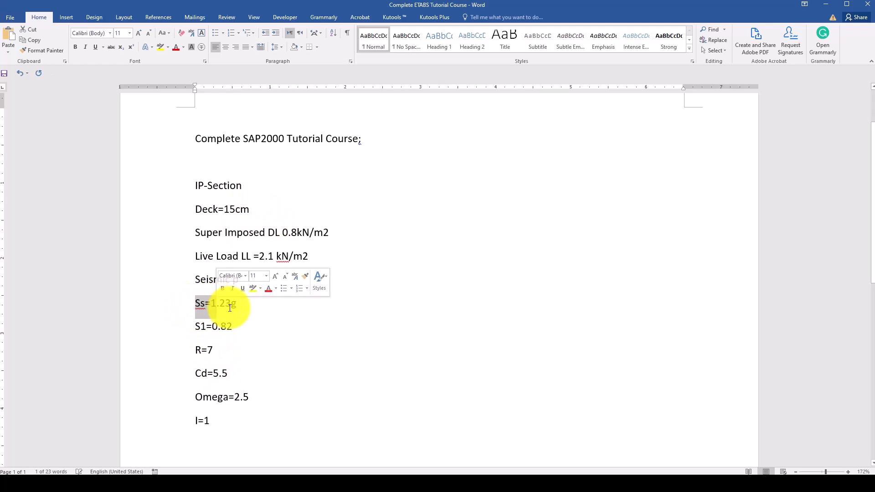
pyautogui.moveTo(213, 306); pyautogui.dragTo(212, 308)
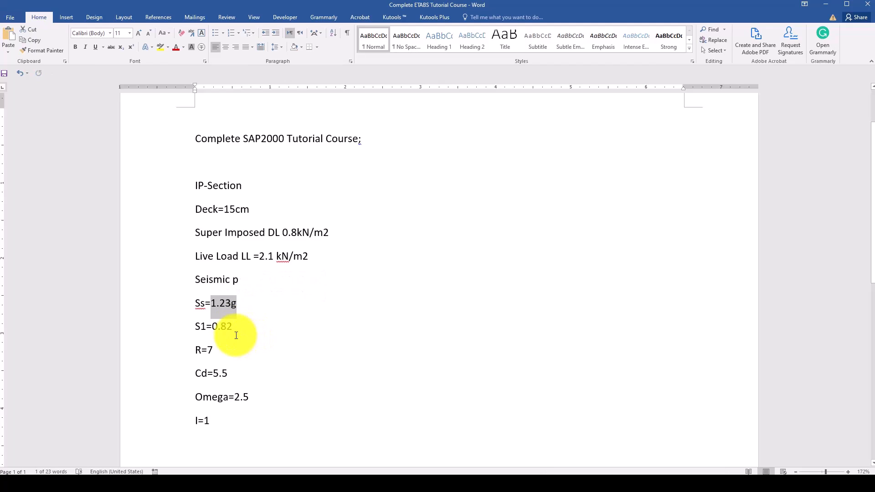
pyautogui.click(247, 325)
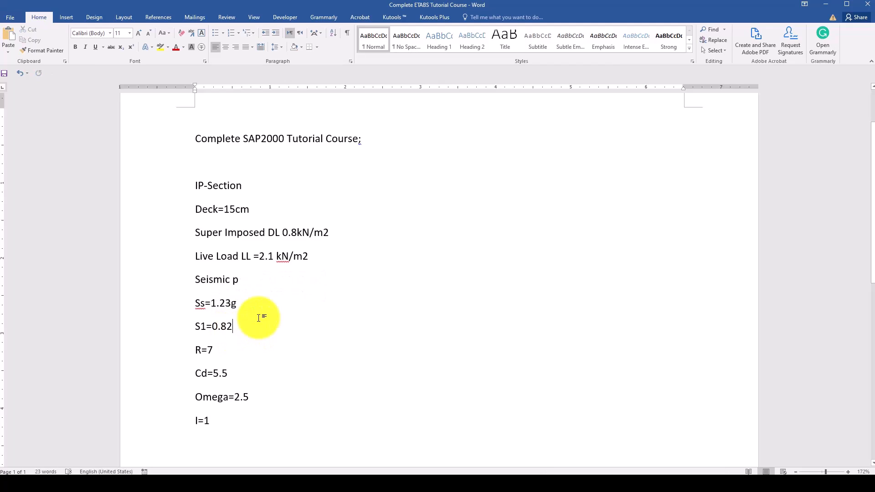
pyautogui.click(213, 328)
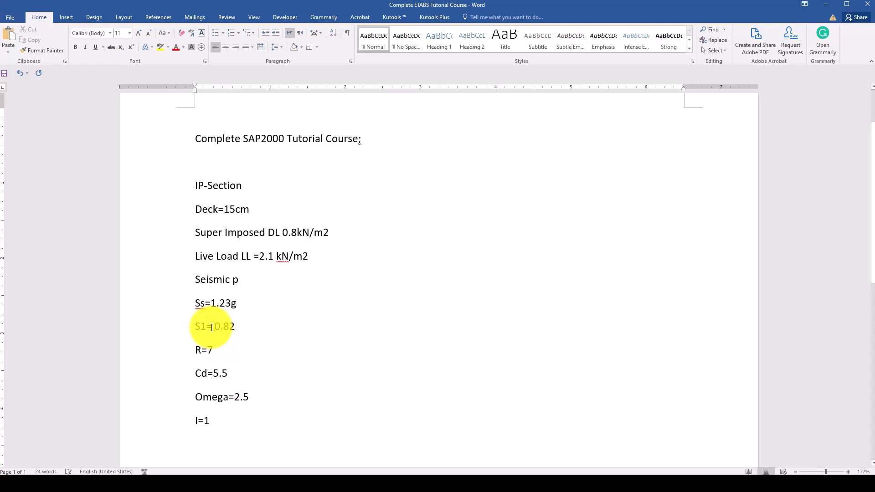
pyautogui.click(206, 327)
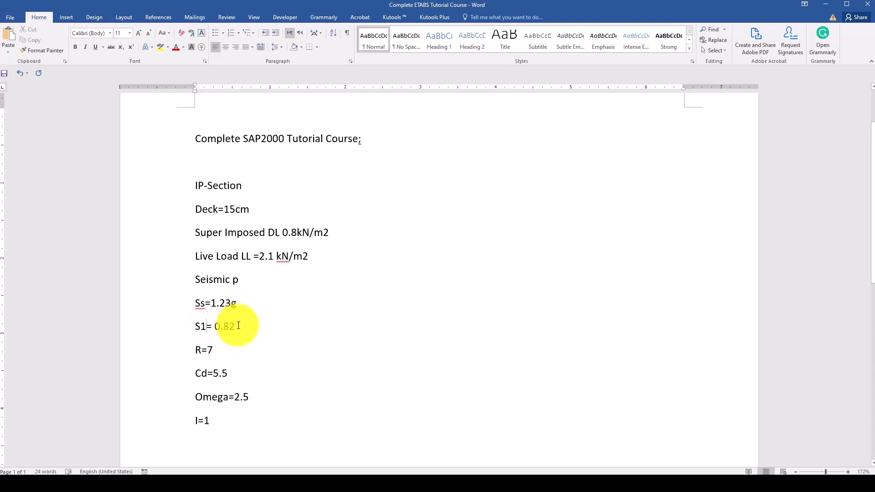
# Step: Review the Ss and S1 seismic parameters in the design data
pyautogui.moveTo(239, 326); pyautogui.dragTo(197, 304)
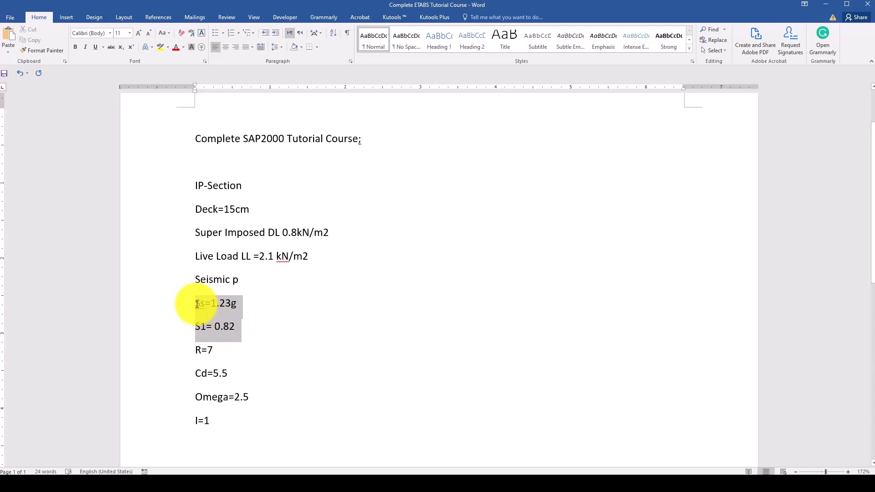
pyautogui.click(235, 326)
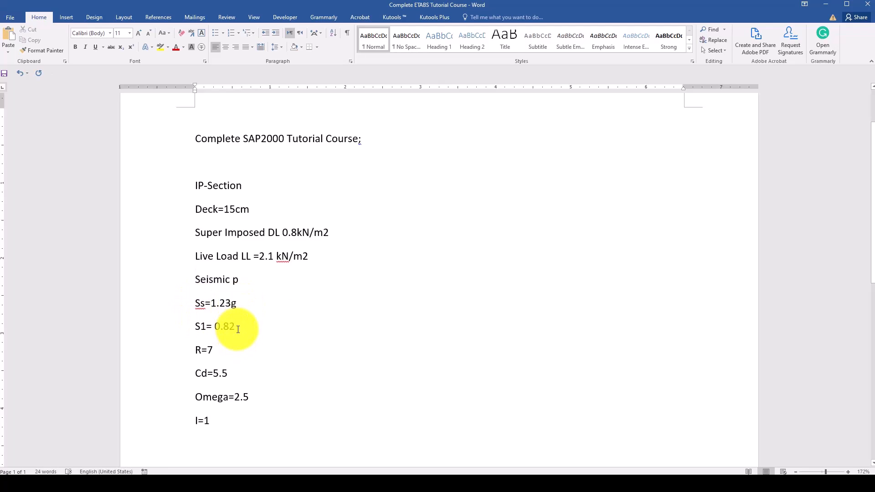
pyautogui.moveTo(238, 329); pyautogui.dragTo(203, 316)
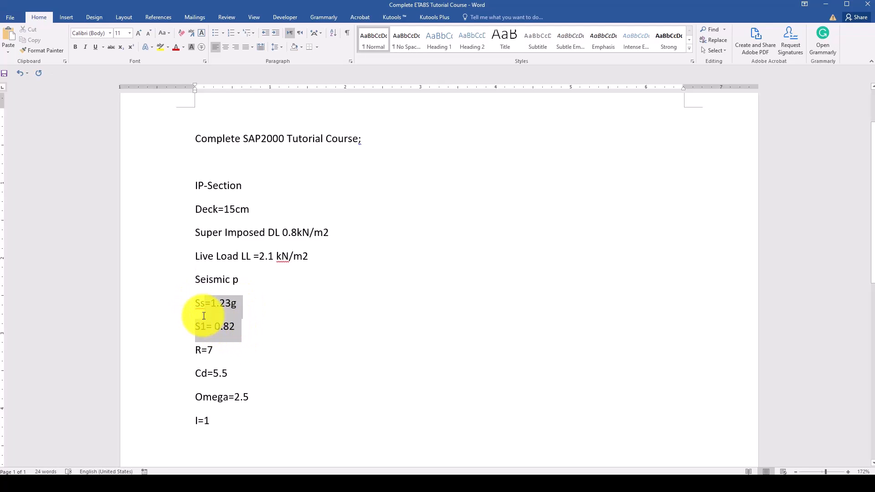
pyautogui.click(228, 324)
pyautogui.moveTo(234, 303); pyautogui.dragTo(199, 301)
pyautogui.click(231, 328)
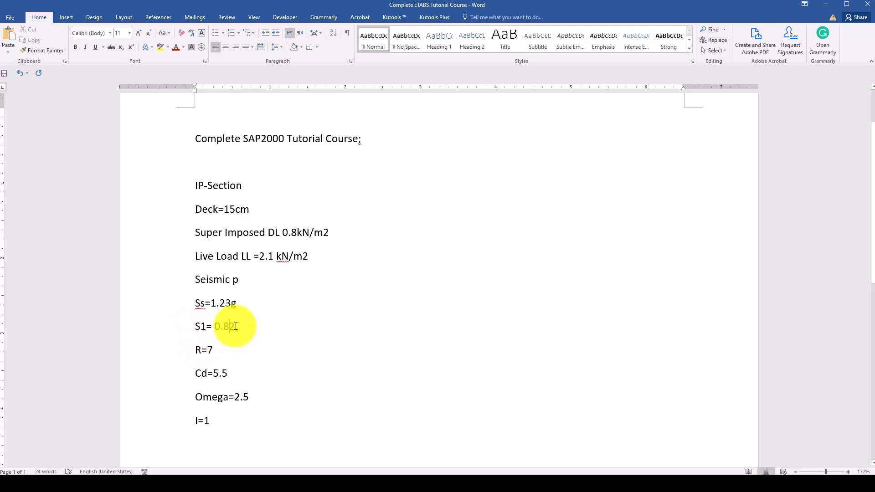
pyautogui.moveTo(223, 327); pyautogui.dragTo(196, 303)
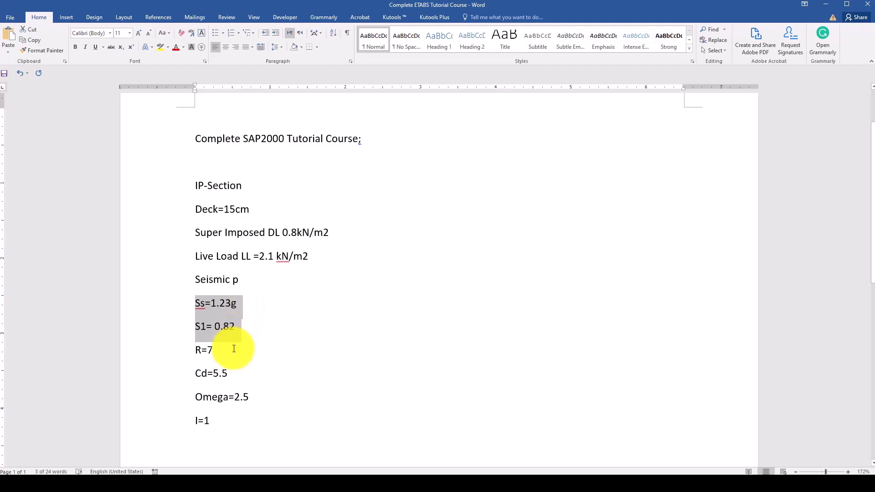
pyautogui.click(209, 344)
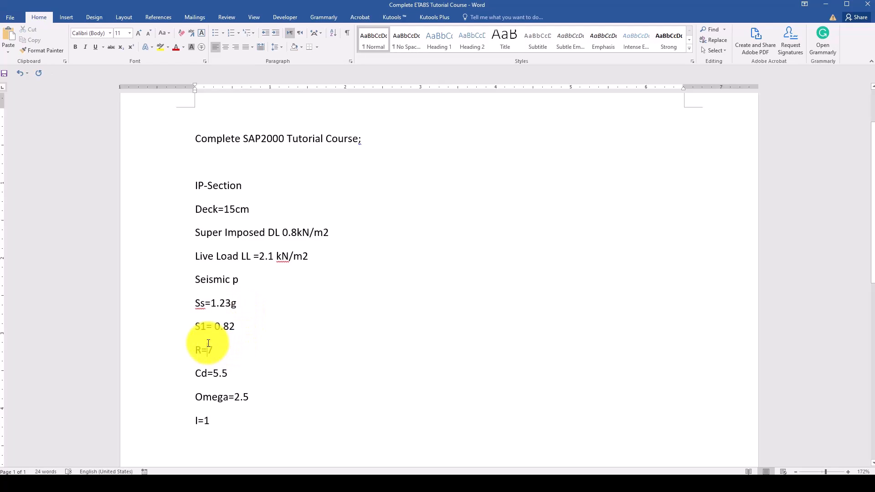
# Step: Insert a blank line between the S1 and R lines to separate the two groups of seismic parameters
pyautogui.click(239, 331)
pyautogui.press('Return')
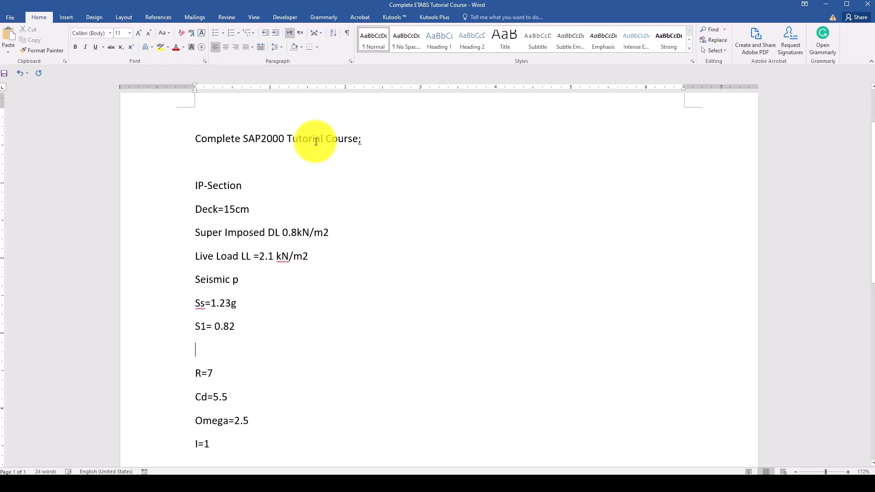
pyautogui.scroll(-2, 269, 206)
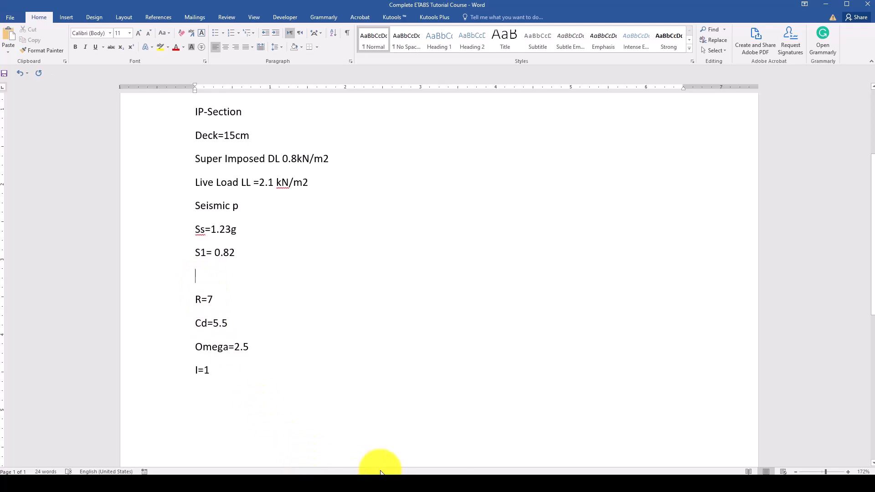
# Step: Look through the ASCE 7-16 seismic force-resisting systems table for the R, overstrength and Cd factors of steel special concentrically braced dual frames
pyautogui.click(449, 483)
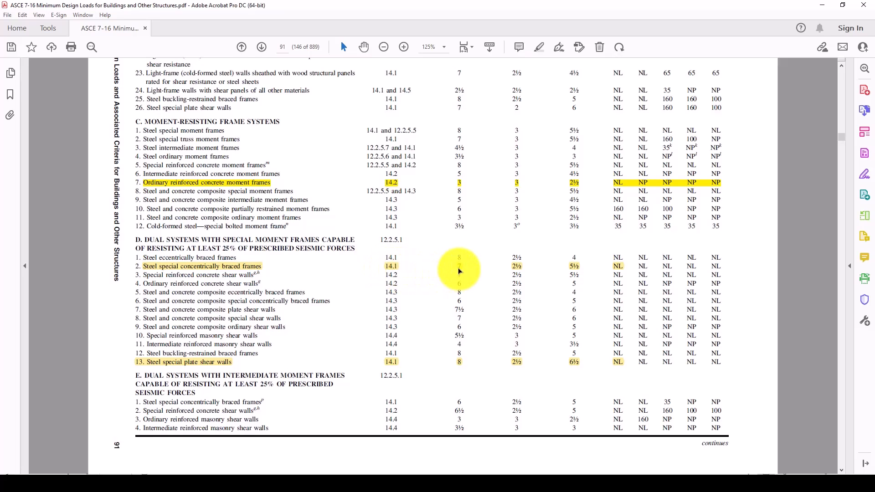
pyautogui.scroll(10, 459, 271)
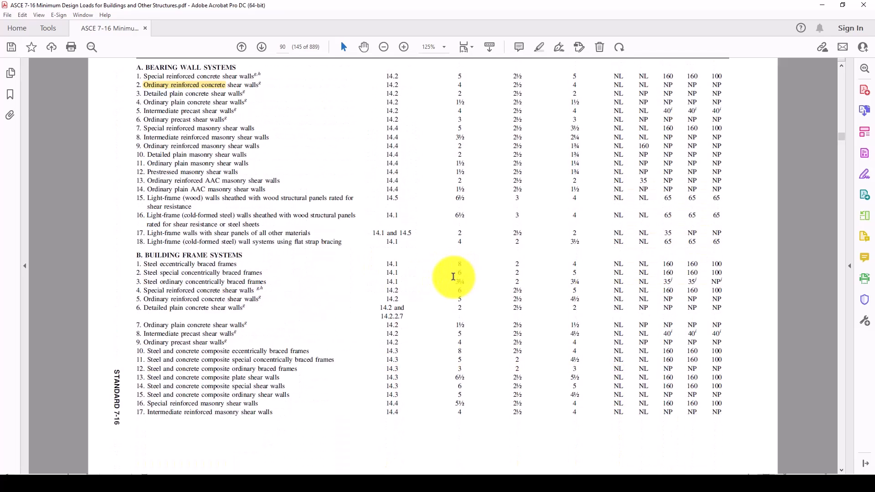
pyautogui.scroll(2, 453, 277)
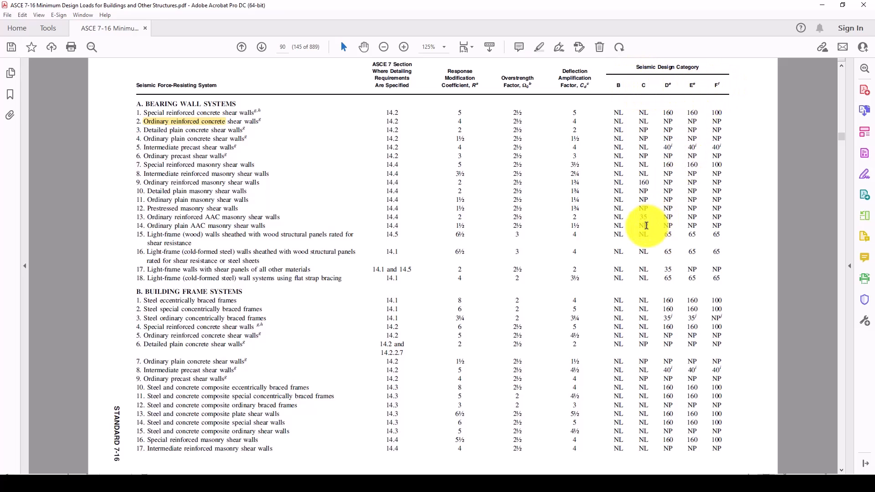
pyautogui.scroll(-2, 646, 227)
pyautogui.scroll(-3, 646, 227)
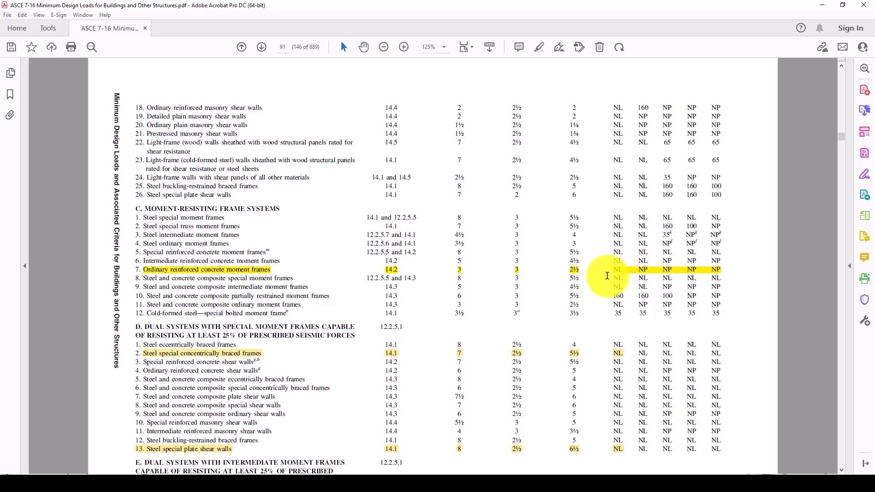
pyautogui.scroll(-1, 608, 289)
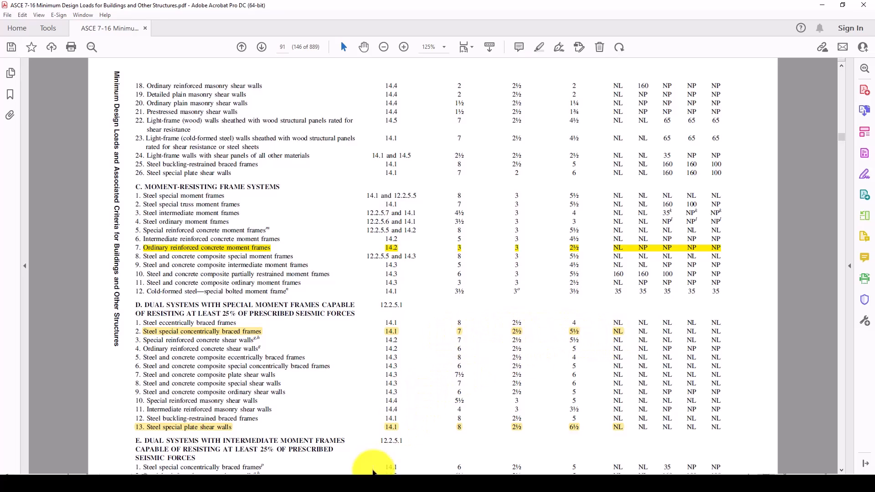
# Step: Return to the Word design data and review the R, Cd, Omega and I values together with Ss and S1
pyautogui.moveTo(391, 480)
pyautogui.click(292, 456)
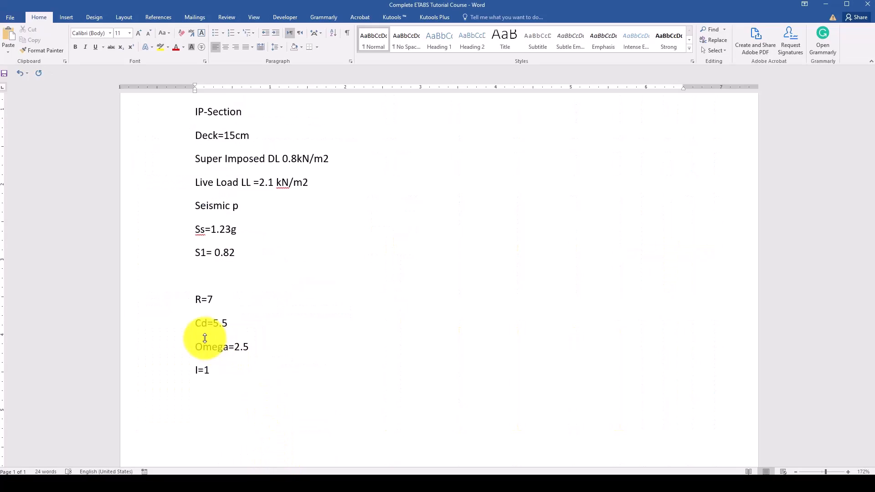
pyautogui.moveTo(222, 366); pyautogui.dragTo(196, 298)
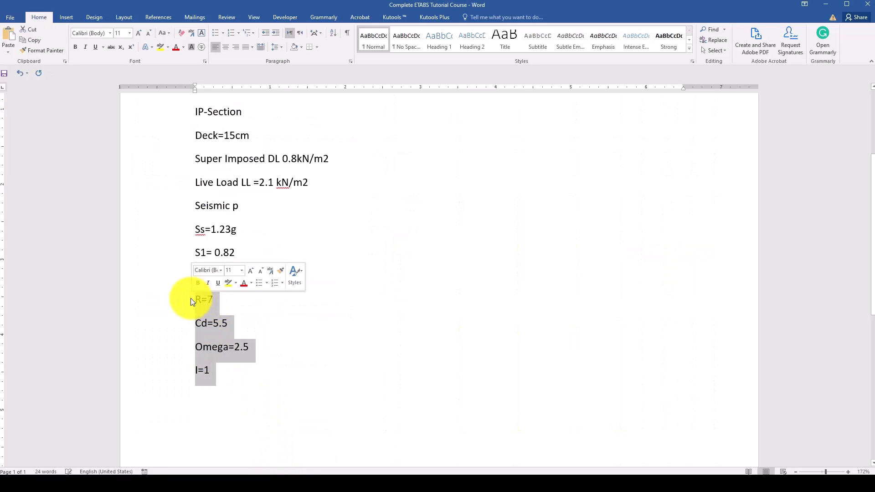
pyautogui.moveTo(196, 228); pyautogui.dragTo(237, 254)
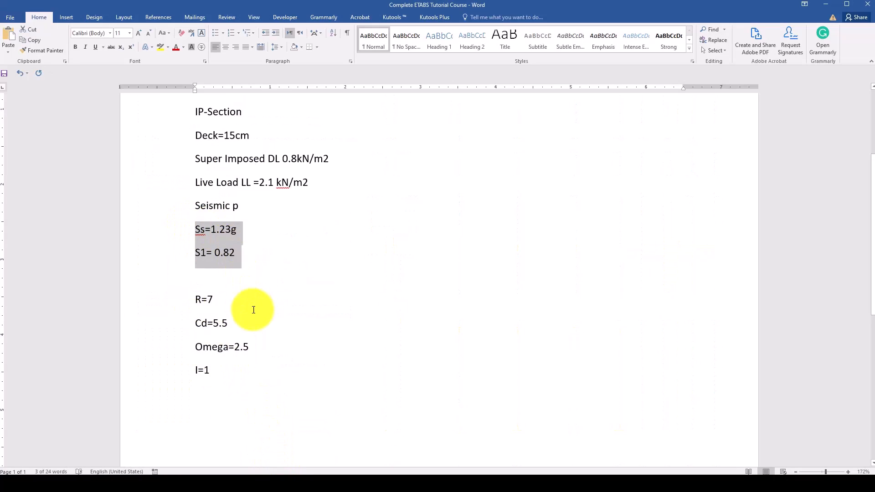
pyautogui.click(258, 351)
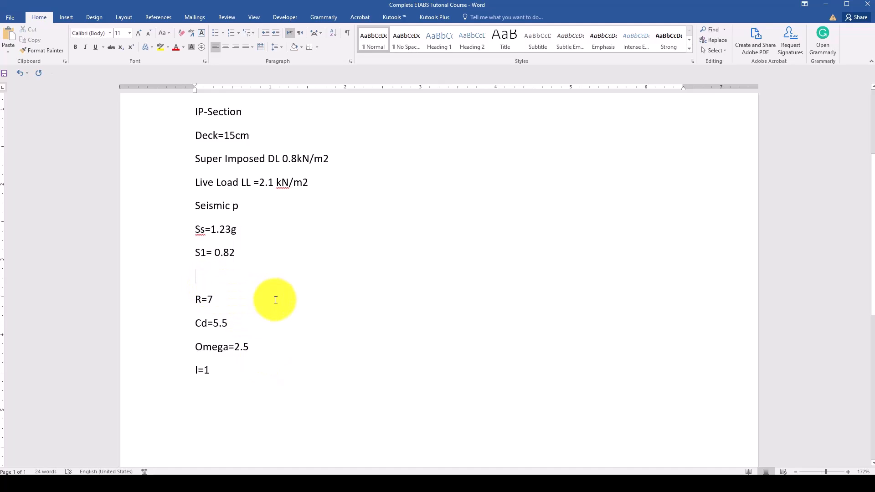
pyautogui.scroll(3, 284, 319)
pyautogui.scroll(-3, 278, 300)
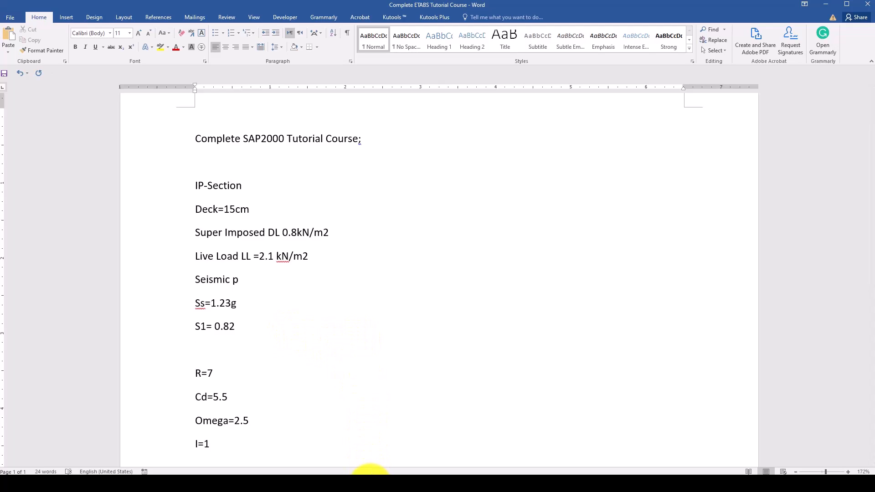
# Step: Switch to SAP2000 and start a new model from the Grid Only template with the default KN, m, C units
pyautogui.click(367, 475)
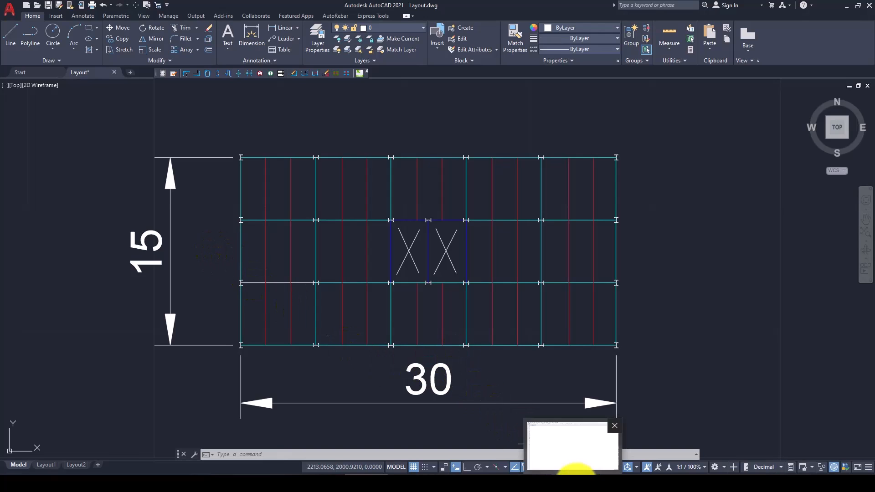
pyautogui.click(575, 482)
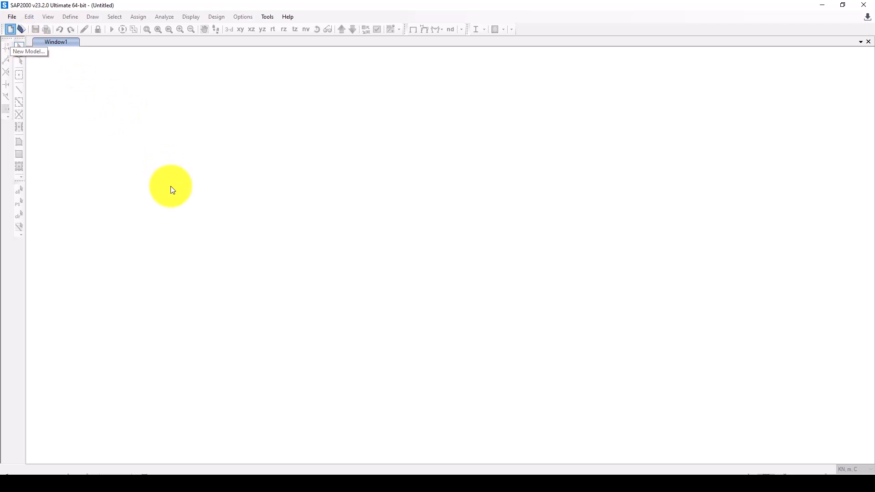
pyautogui.hotkey('ctrl', 'n')
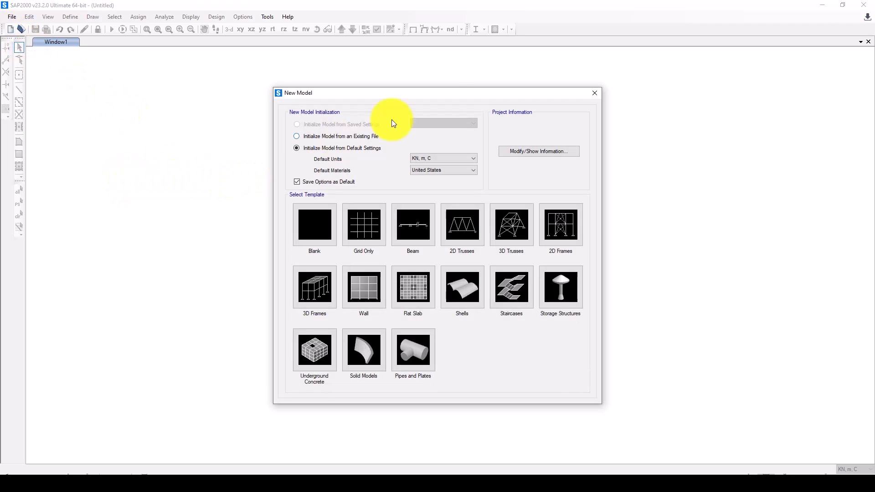
pyautogui.moveTo(447, 94); pyautogui.dragTo(381, 94)
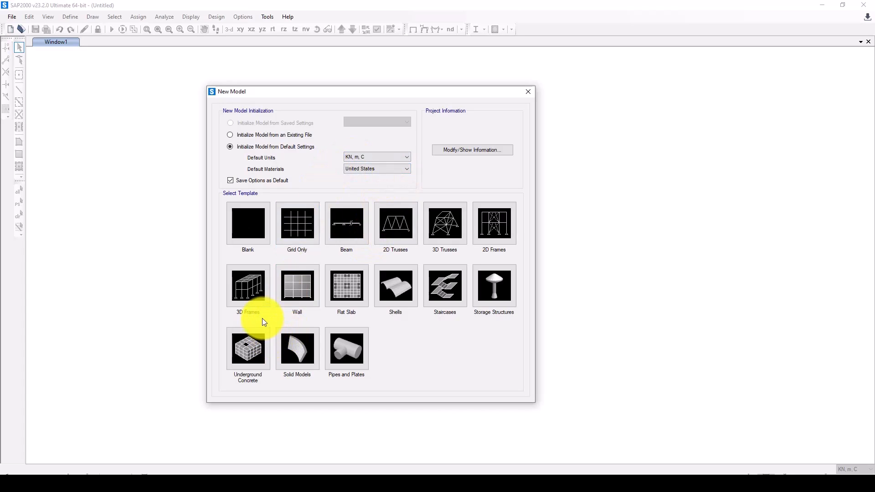
pyautogui.click(298, 227)
pyautogui.moveTo(440, 130); pyautogui.dragTo(377, 132)
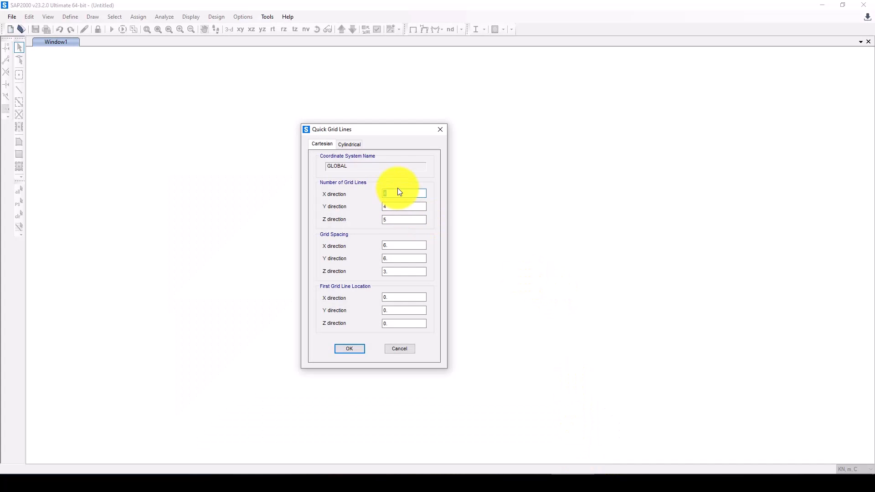
# Step: Create the grid with 6, 4 and 7 lines in X, Y and Z at spacings of 6, 5 and 3.2 m, checking the AutoCAD layout
pyautogui.write('6')
pyautogui.press('Tab')
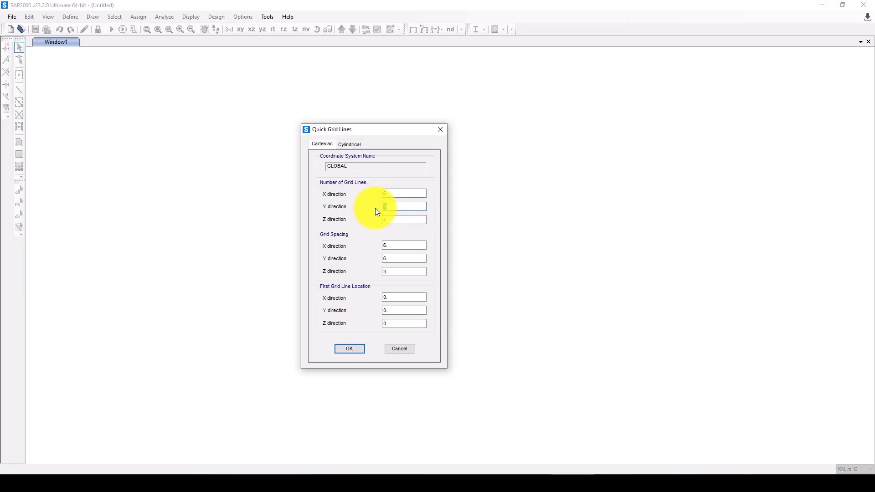
pyautogui.click(382, 219)
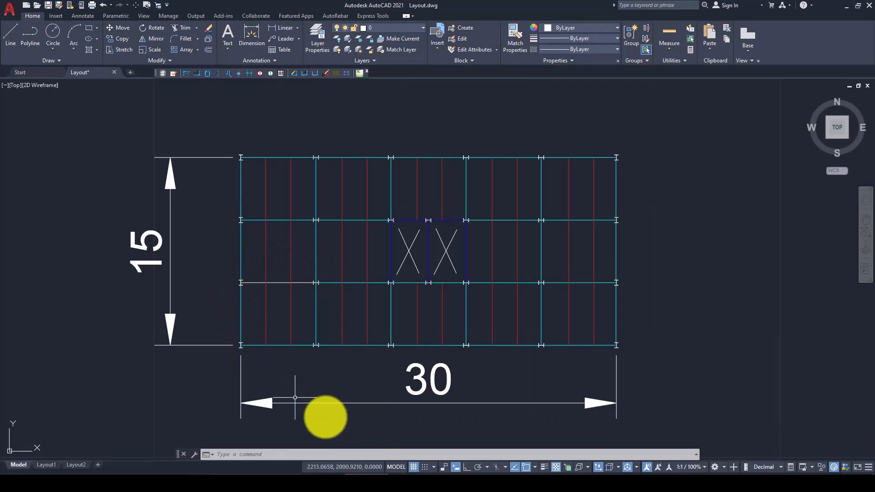
pyautogui.moveTo(365, 473)
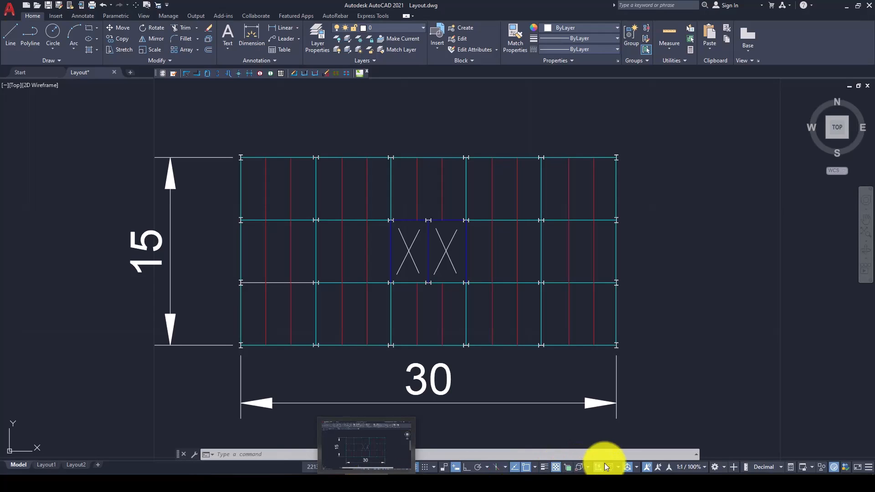
pyautogui.click(576, 465)
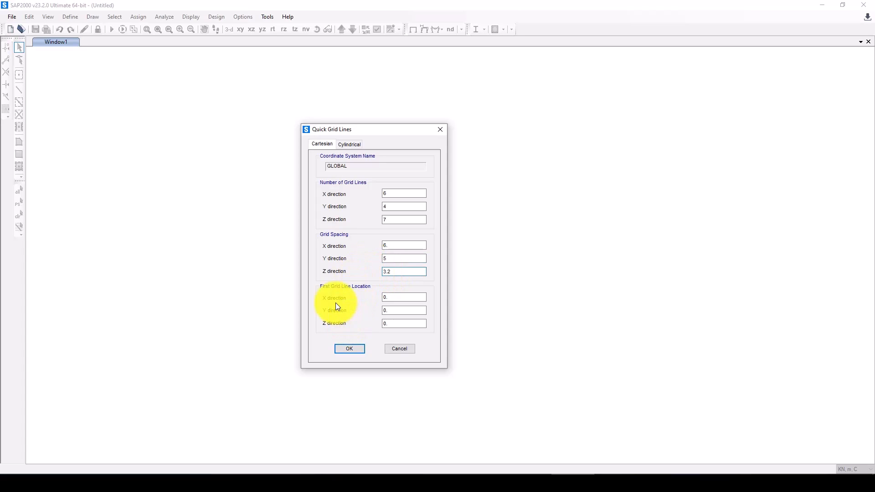
pyautogui.click(358, 351)
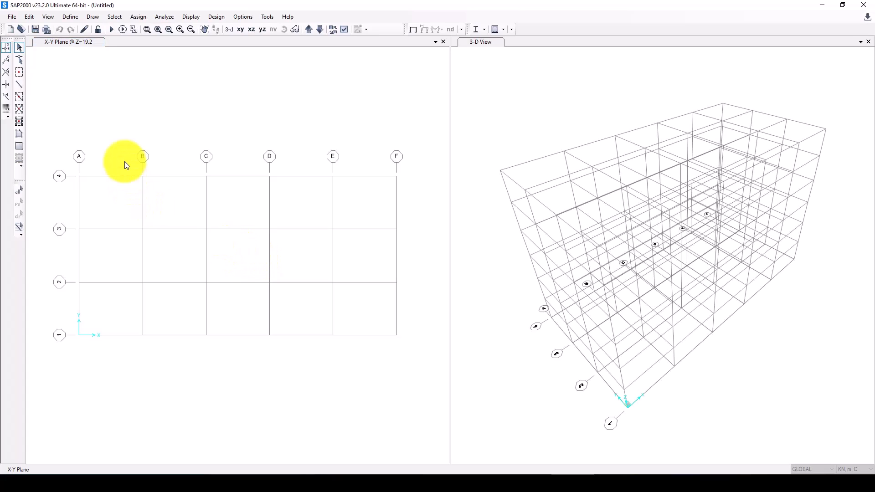
# Step: Replace the 3-D view with the X-Z elevation at Y=15 beside the X-Y plan
pyautogui.click(109, 167)
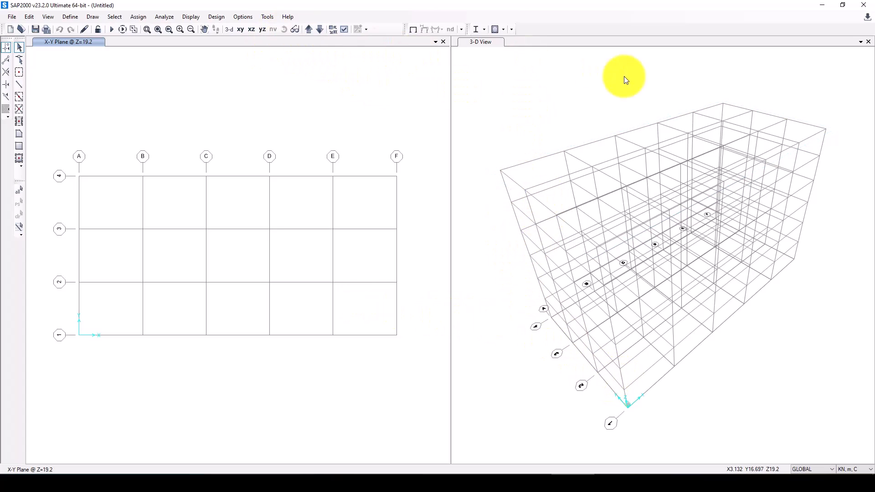
pyautogui.click(240, 29)
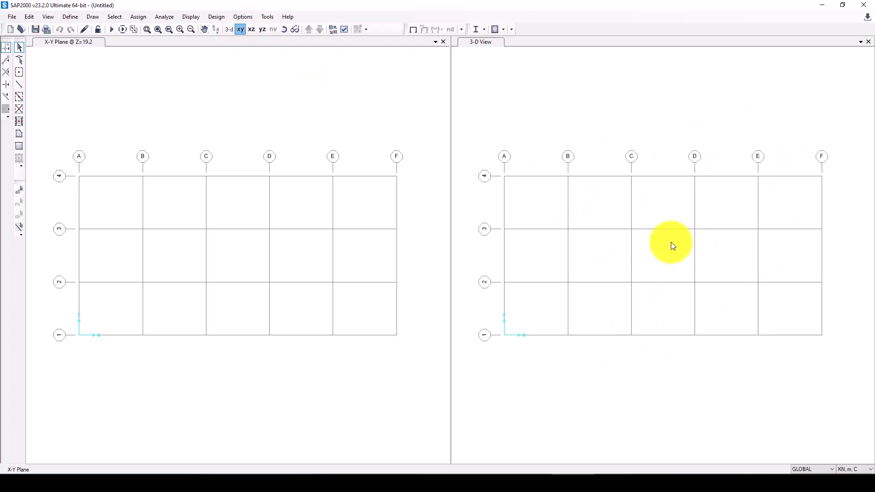
pyautogui.click(560, 191)
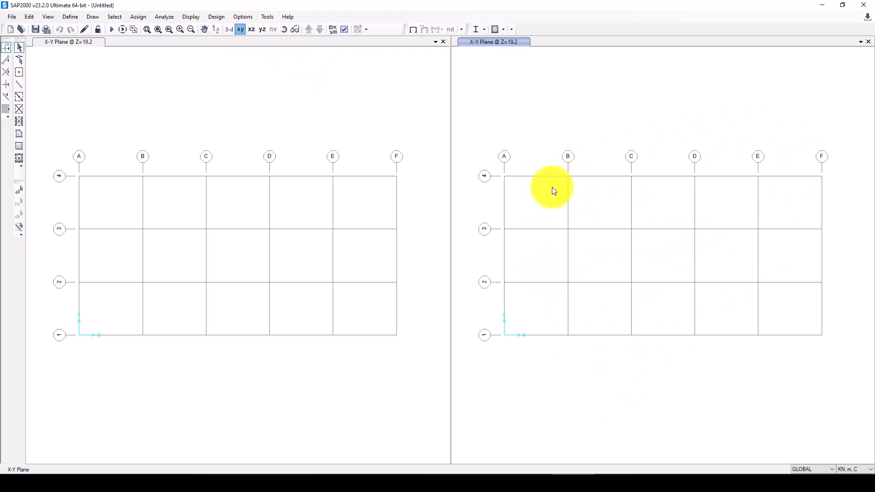
pyautogui.click(253, 29)
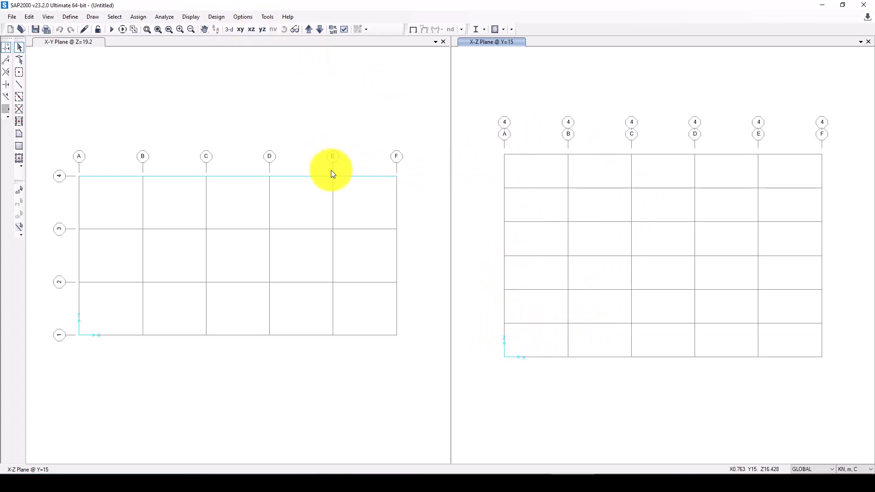
pyautogui.click(248, 186)
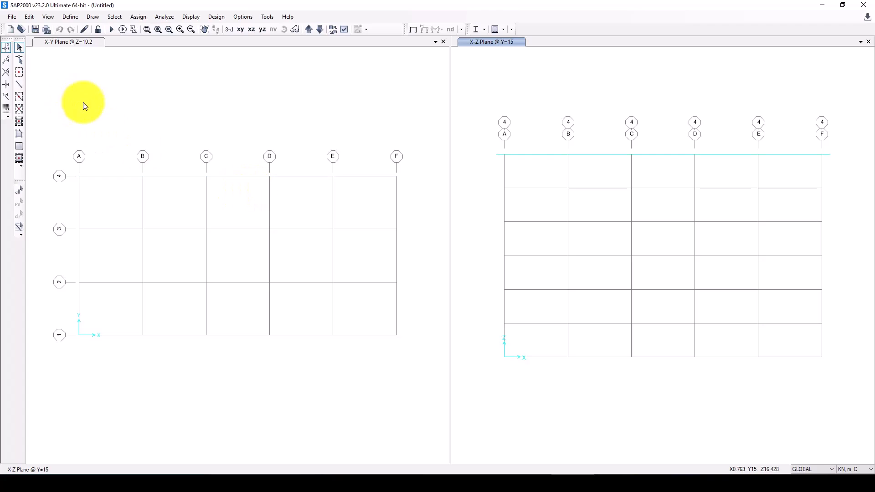
# Step: Add a United States steel material with standard ASTM A36, Grade 36, to the model's material definitions
pyautogui.click(71, 16)
pyautogui.click(79, 26)
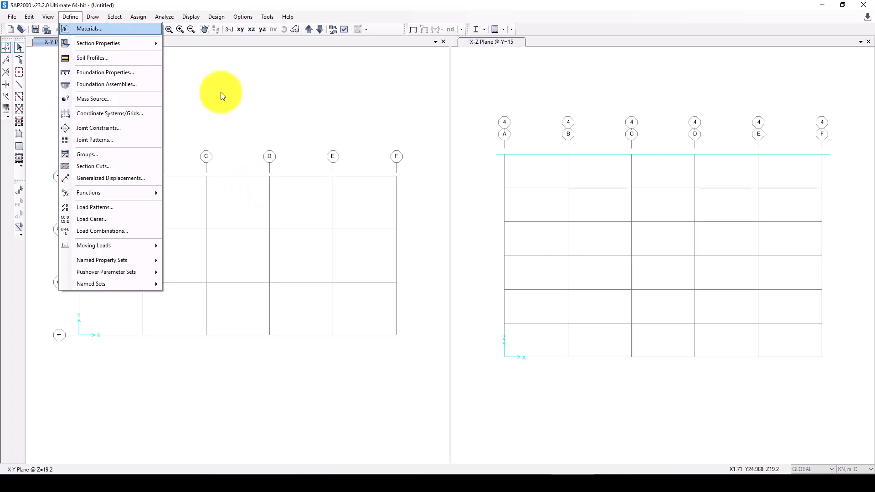
pyautogui.moveTo(392, 184); pyautogui.dragTo(335, 159)
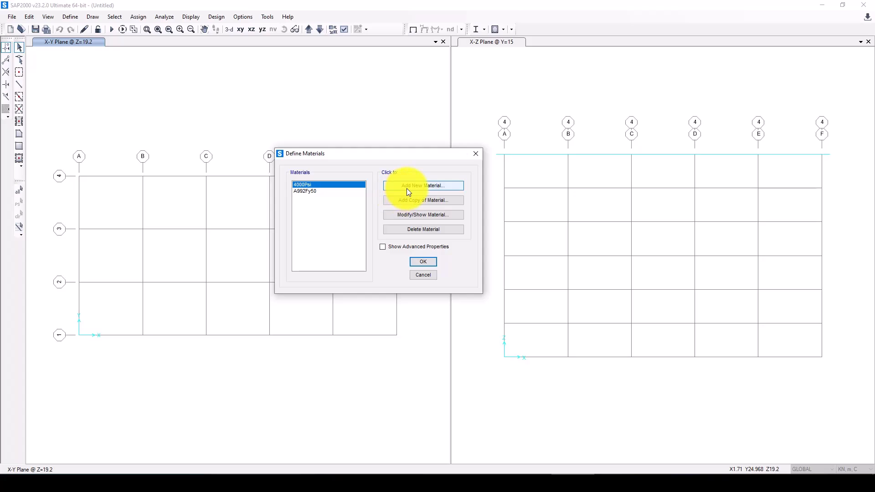
pyautogui.click(420, 185)
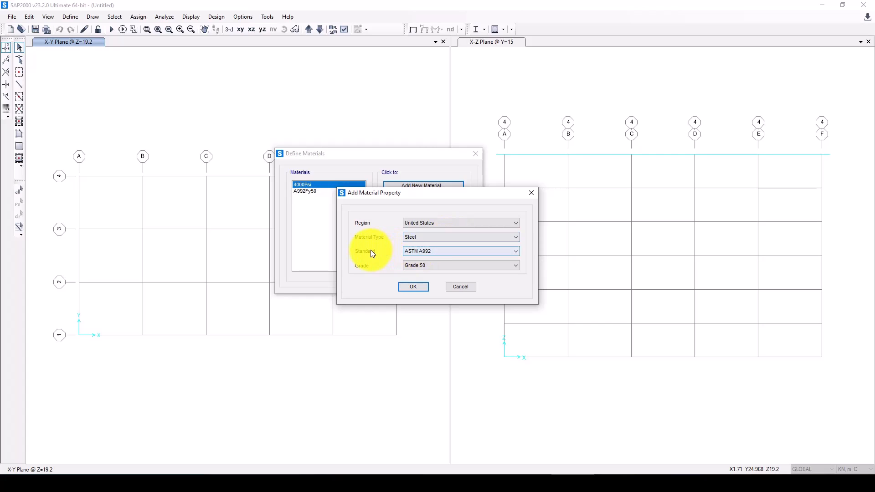
pyautogui.click(434, 251)
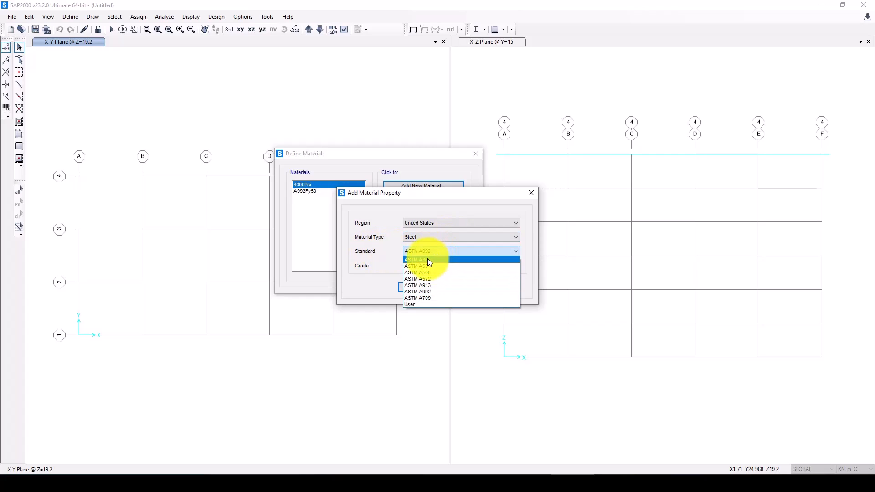
pyautogui.click(433, 260)
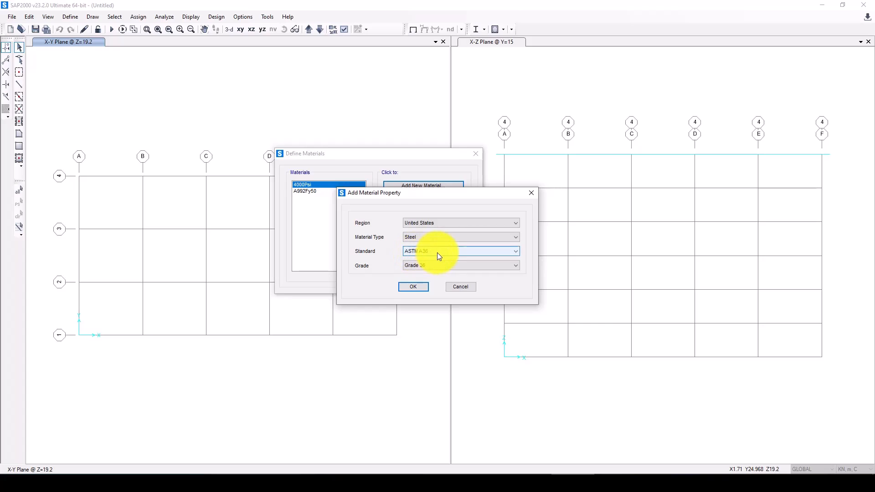
pyautogui.click(428, 266)
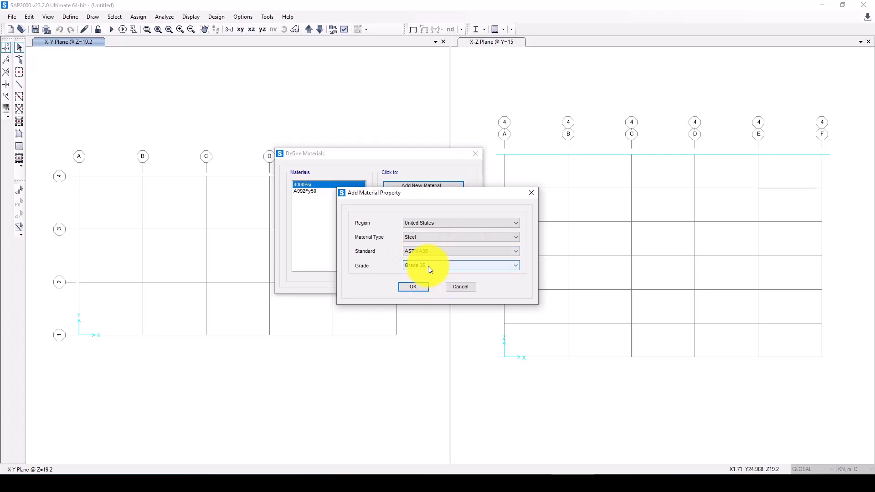
pyautogui.click(422, 274)
pyautogui.click(413, 286)
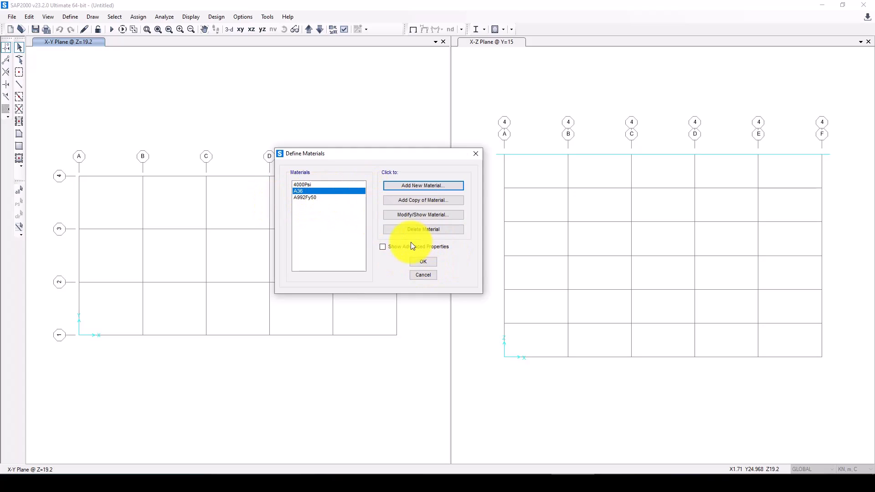
pyautogui.click(308, 197)
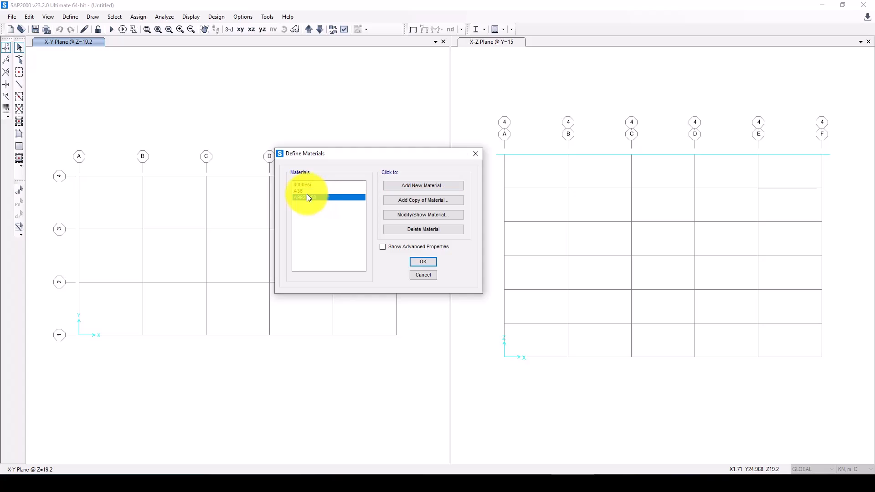
pyautogui.click(422, 261)
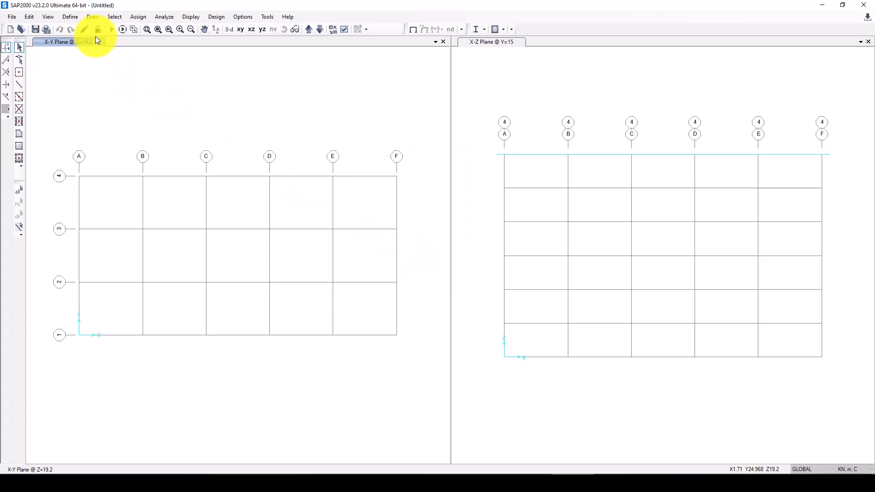
# Step: Open the frame section property definitions
pyautogui.click(68, 17)
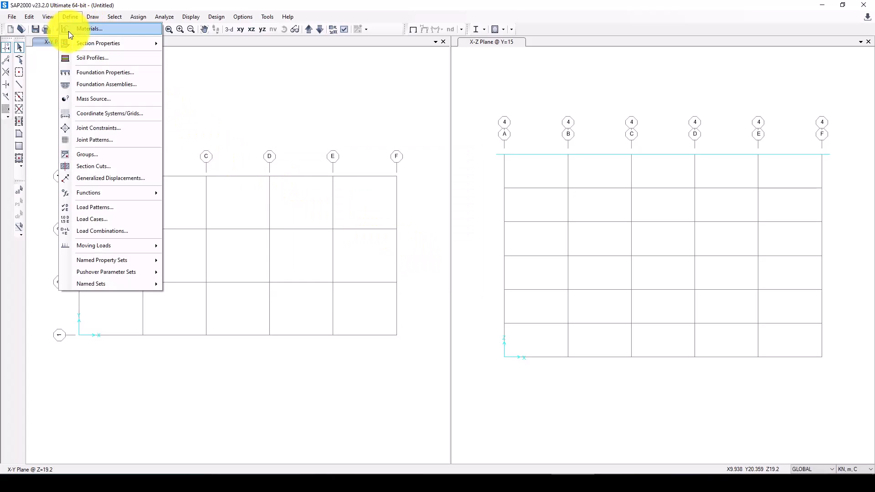
pyautogui.moveTo(102, 44)
pyautogui.click(213, 43)
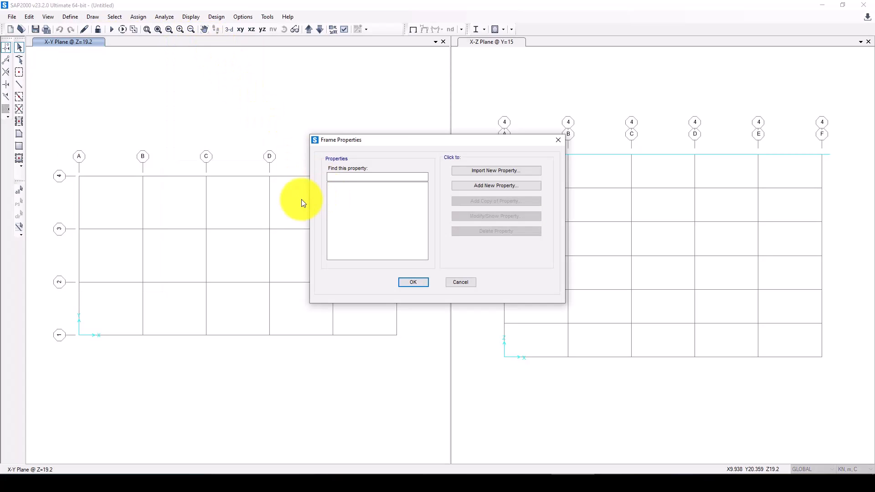
pyautogui.moveTo(416, 138); pyautogui.dragTo(469, 115)
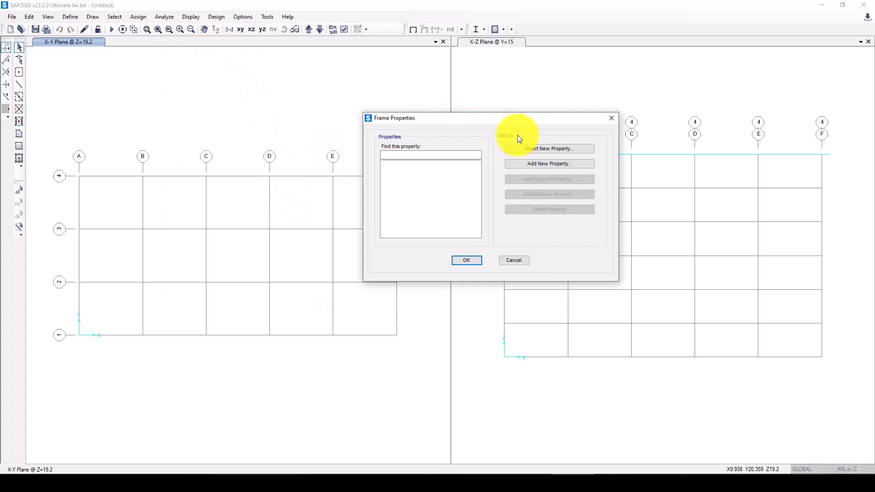
pyautogui.click(541, 148)
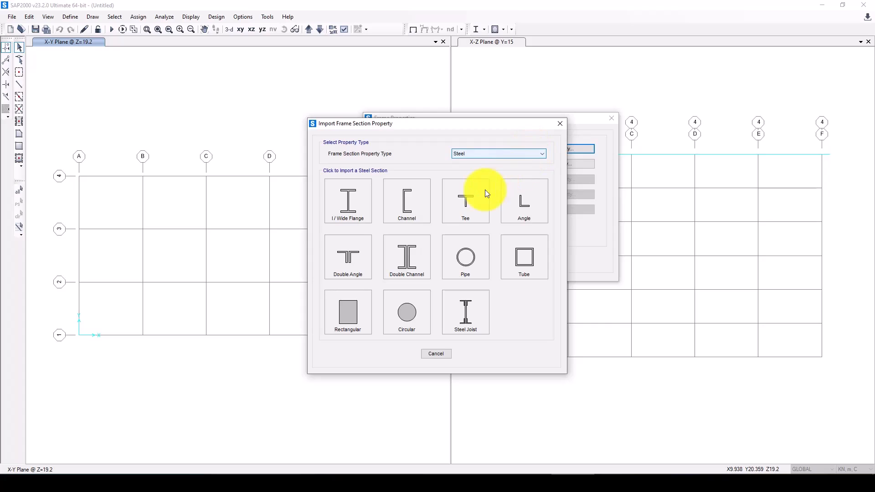
pyautogui.click(486, 154)
pyautogui.click(485, 154)
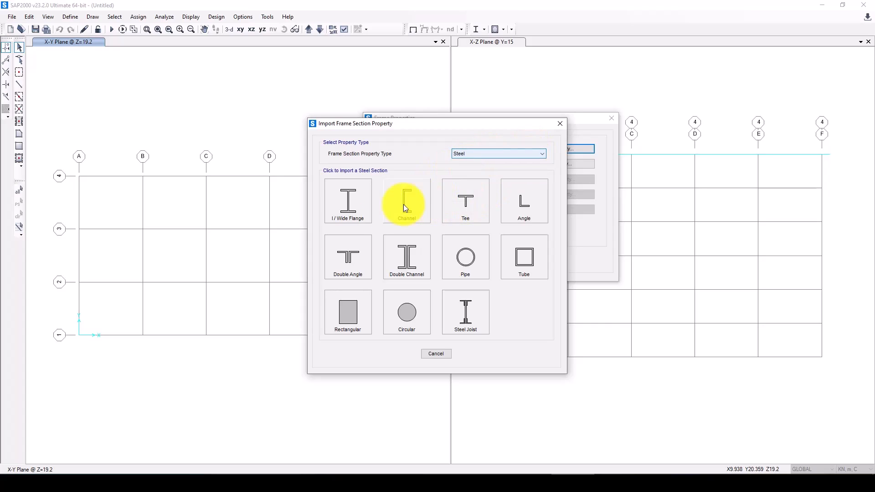
pyautogui.click(560, 123)
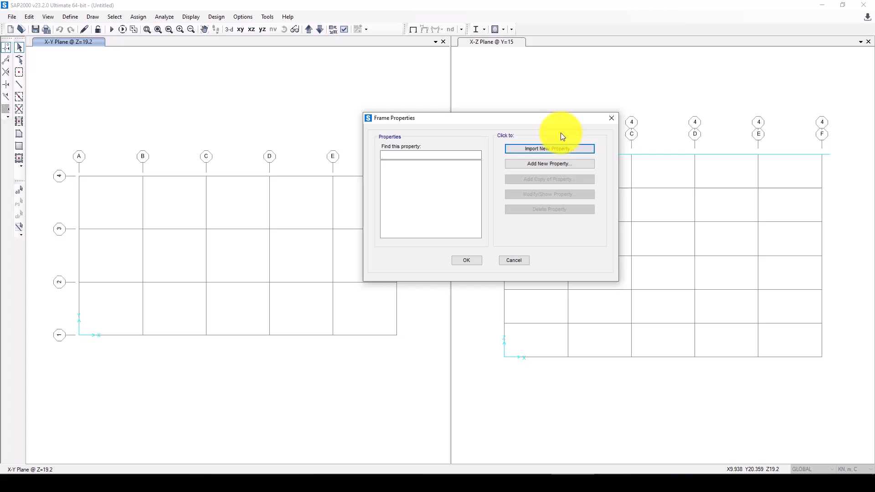
# Step: Start importing steel I/Wide Flange sections from the Euro section property file
pyautogui.click(535, 150)
pyautogui.click(343, 204)
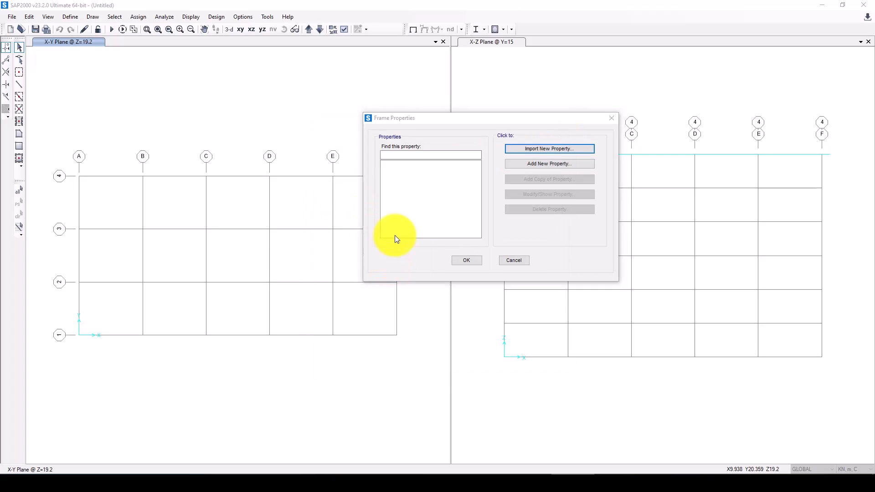
pyautogui.click(542, 149)
pyautogui.moveTo(549, 121); pyautogui.dragTo(492, 117)
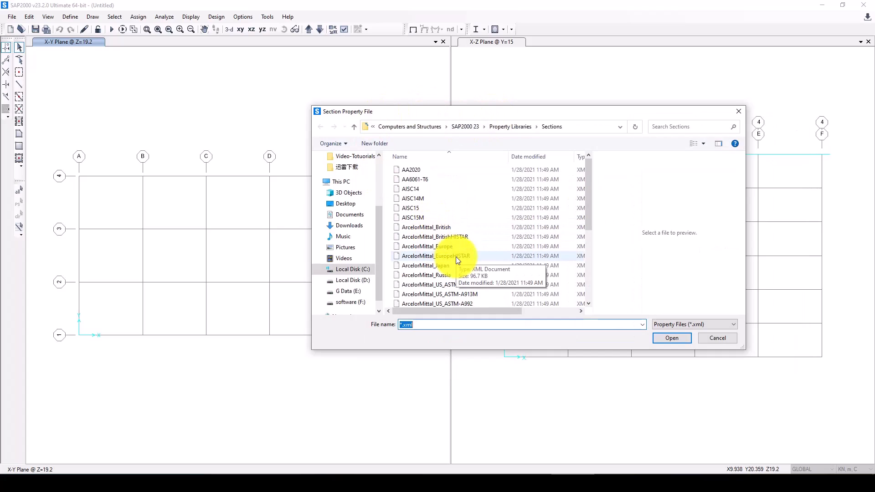
pyautogui.scroll(-3, 456, 256)
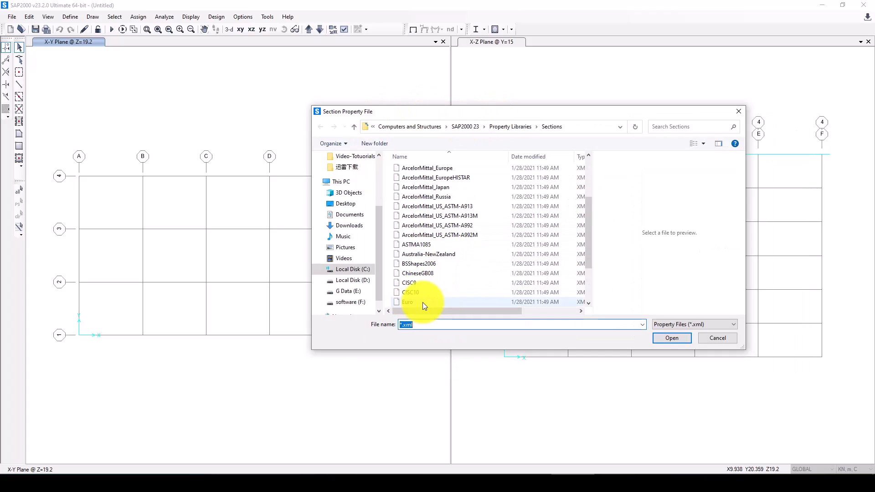
pyautogui.click(422, 302)
pyautogui.click(664, 338)
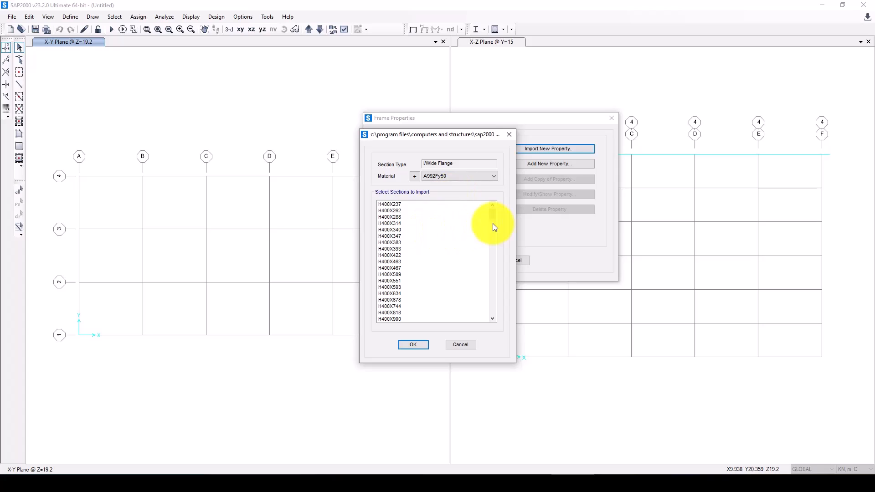
# Step: Set the material for the imported I/Wide Flange sections to A36
pyautogui.moveTo(493, 214); pyautogui.dragTo(499, 308)
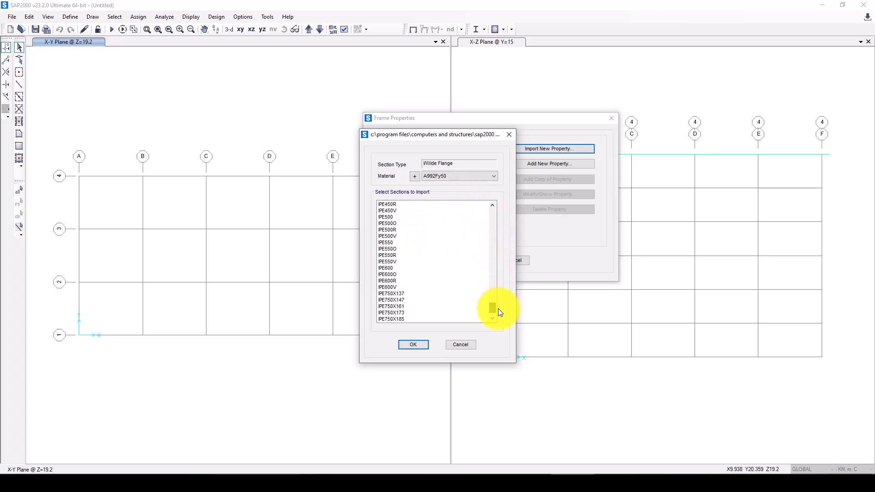
pyautogui.click(450, 177)
pyautogui.click(449, 196)
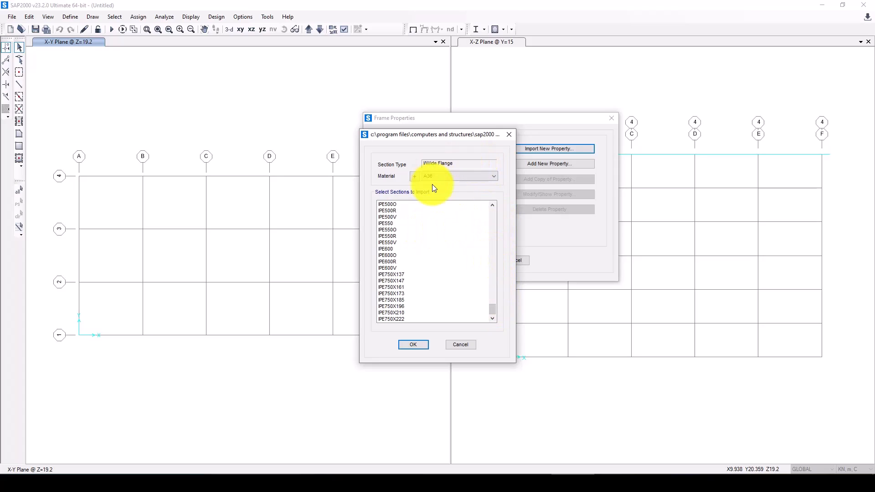
# Step: Import the IPE sections from IPE100 through IPE550, including their variants, into the frame properties
pyautogui.scroll(3, 391, 237)
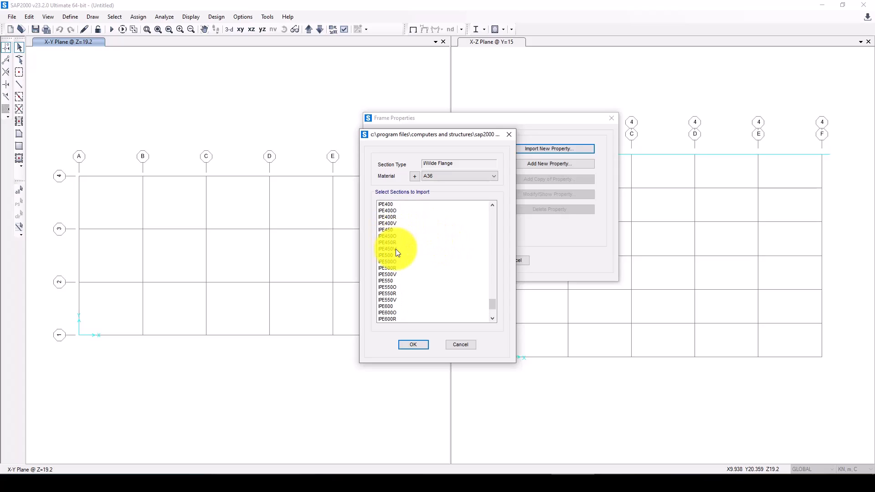
pyautogui.scroll(3, 390, 242)
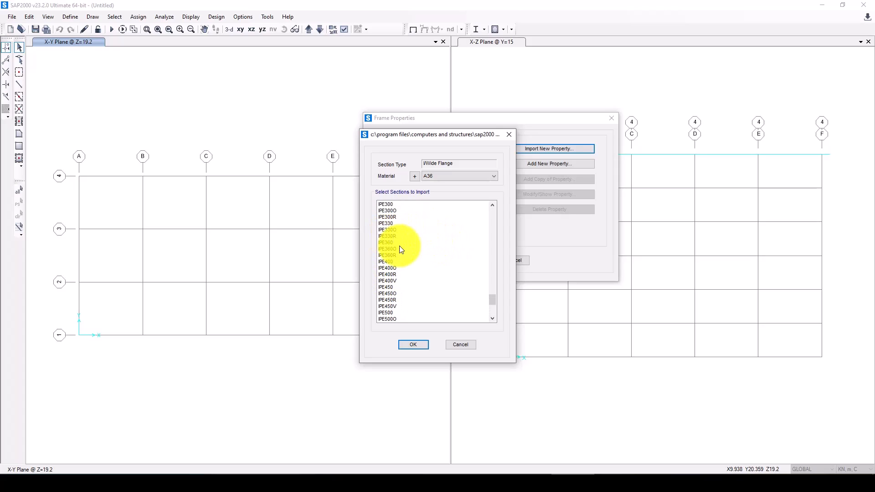
pyautogui.scroll(6, 392, 237)
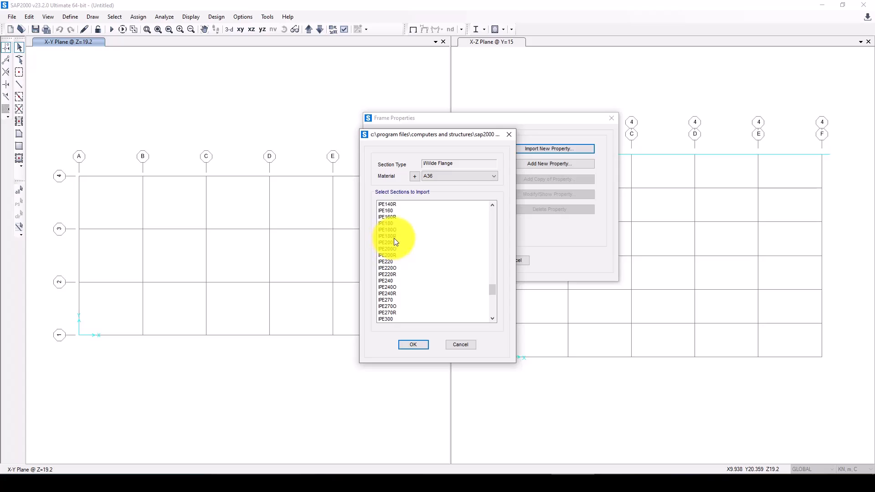
pyautogui.scroll(4, 397, 243)
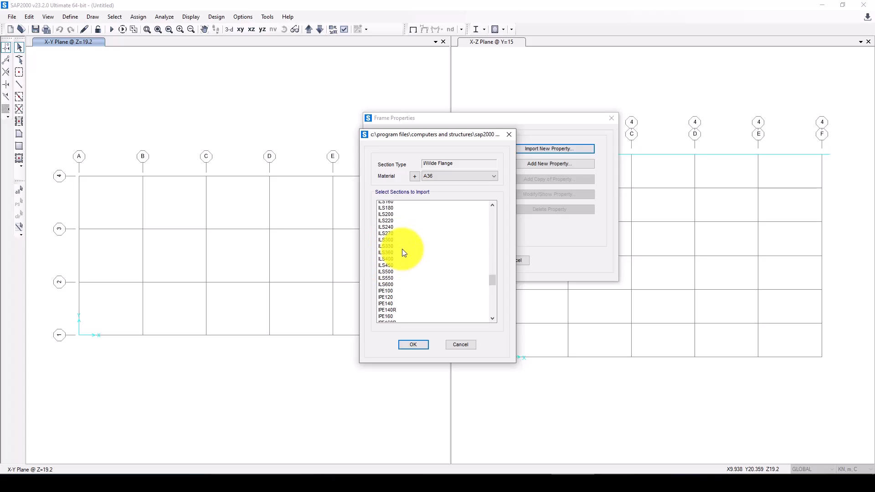
pyautogui.scroll(-1, 401, 268)
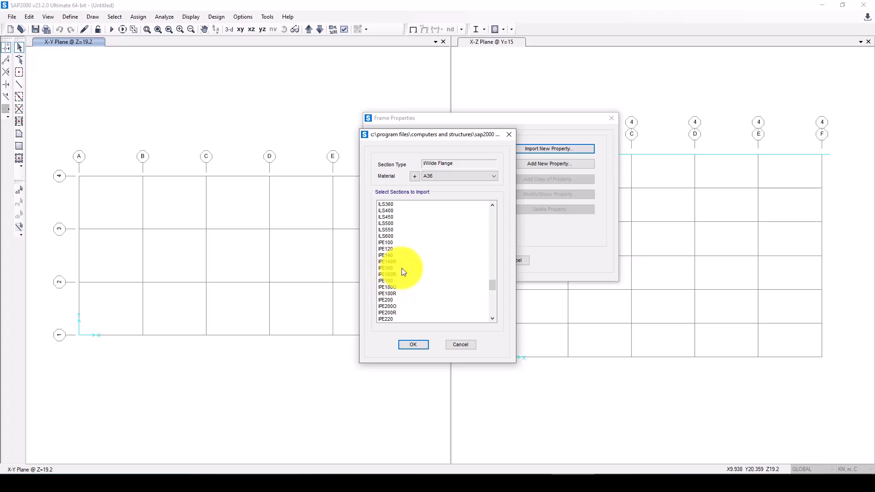
pyautogui.click(392, 275)
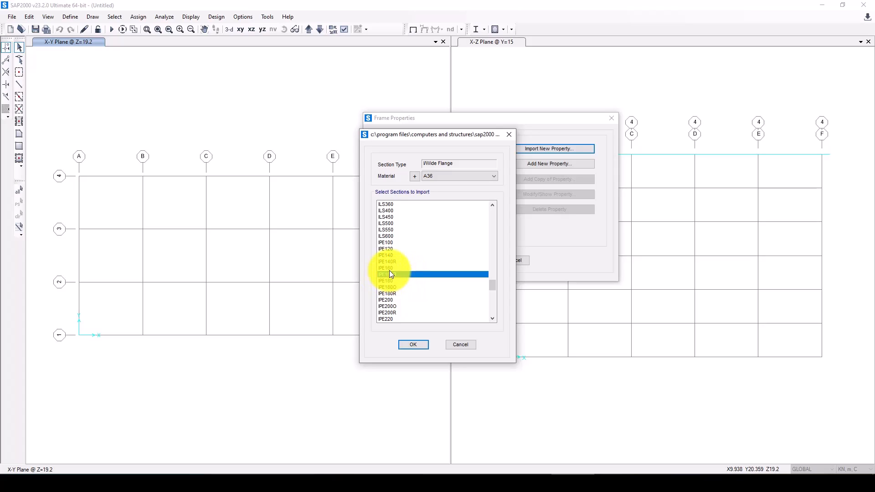
pyautogui.click(389, 268)
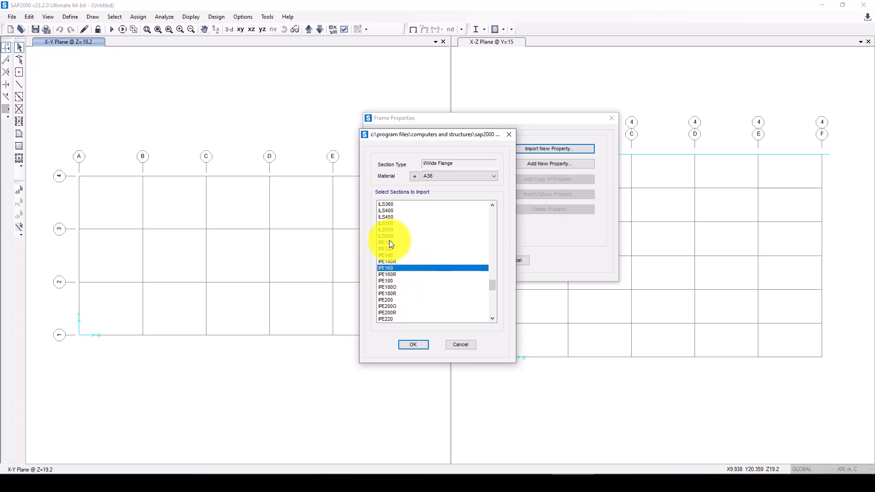
pyautogui.moveTo(389, 240); pyautogui.dragTo(403, 226)
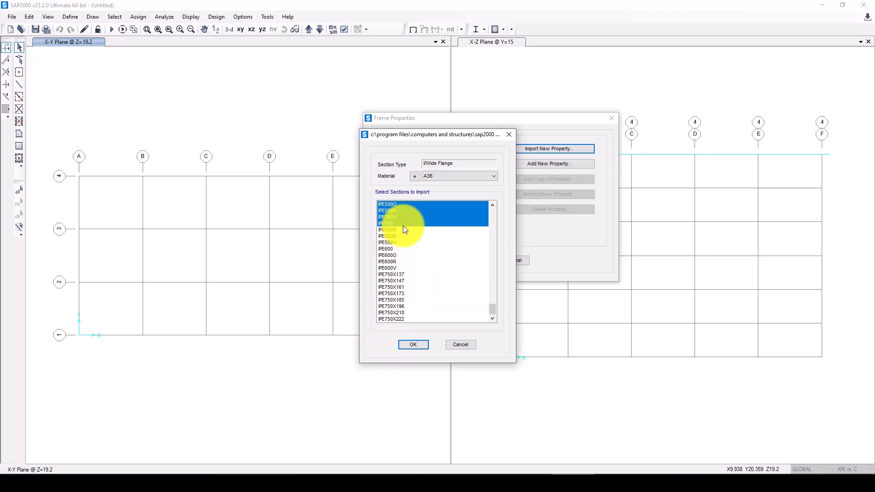
pyautogui.click(413, 343)
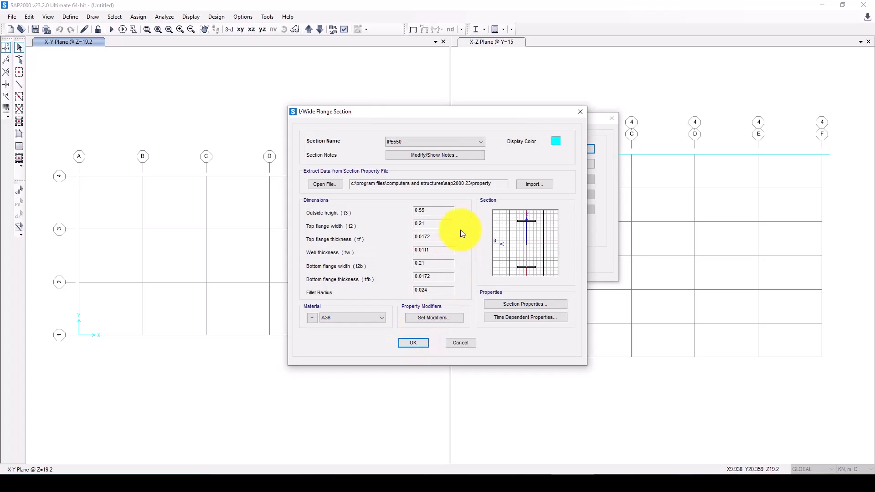
pyautogui.click(418, 343)
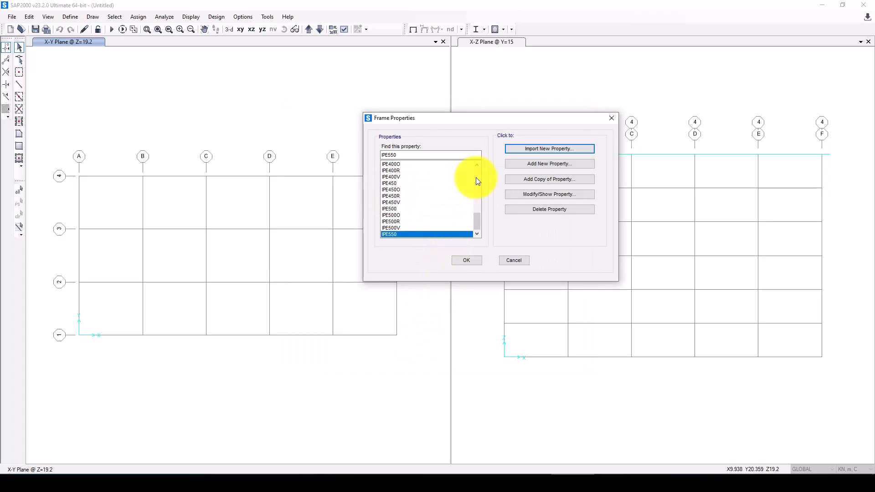
# Step: Add a new steel Auto Select List section and name it Auto-IP-Sections
pyautogui.click(528, 165)
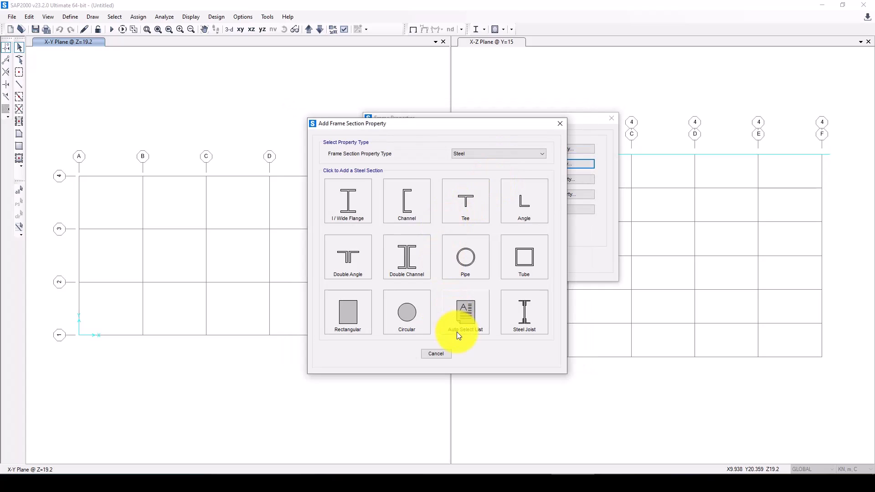
pyautogui.click(470, 316)
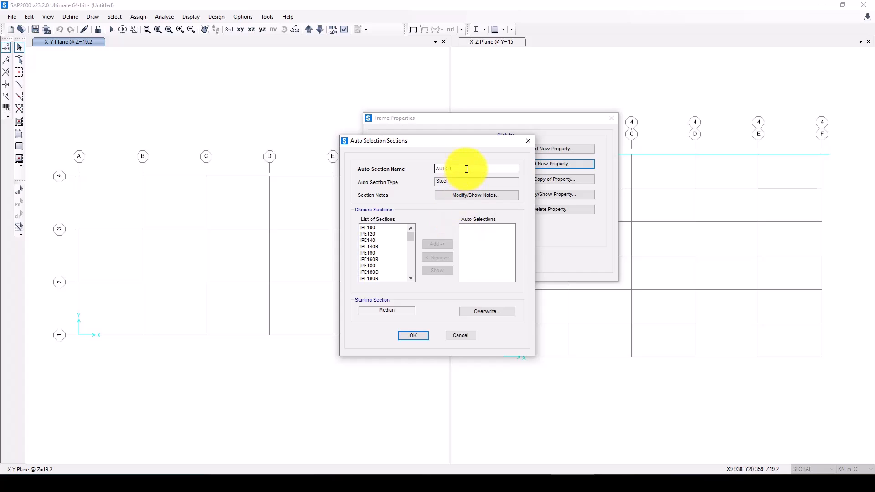
pyautogui.doubleClick(437, 169)
pyautogui.write('Auto-')
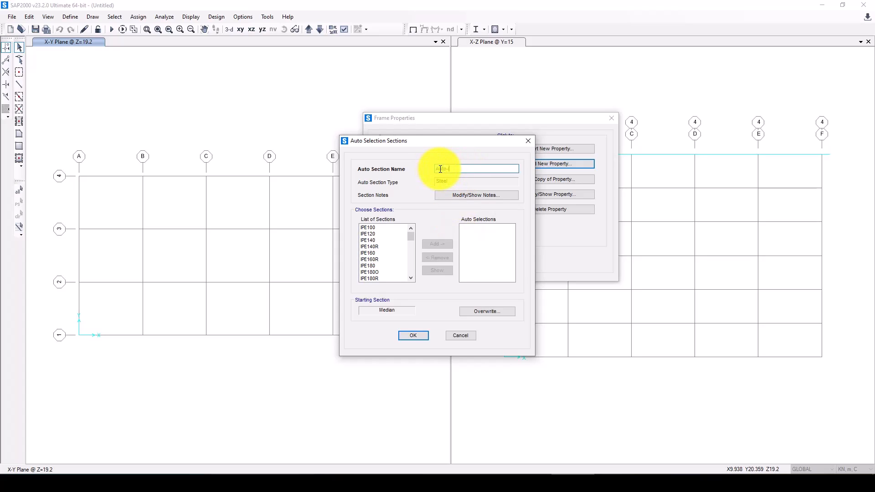
pyautogui.write('IP-Sections')
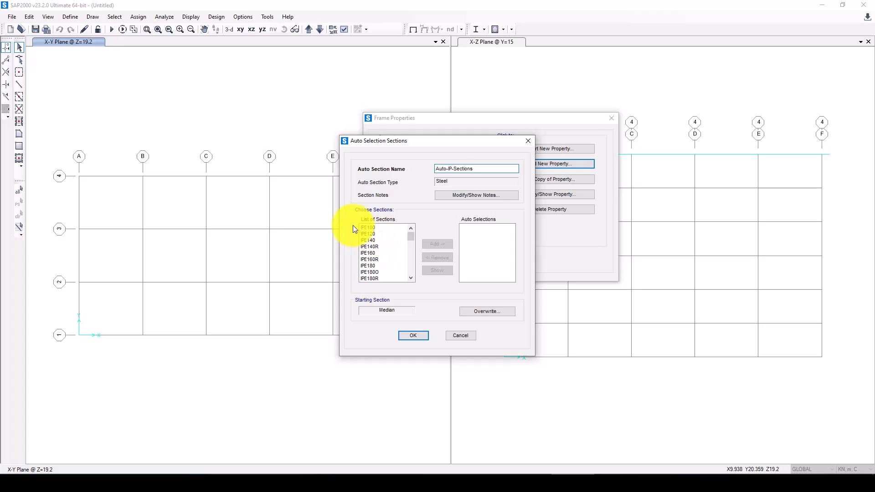
# Step: Select the IPE sections for the auto select list, leaving out IPE500R, IPE450V, IPE360R and the IPE400O, IPE400R and IPE400V variants
pyautogui.moveTo(368, 227); pyautogui.dragTo(374, 279)
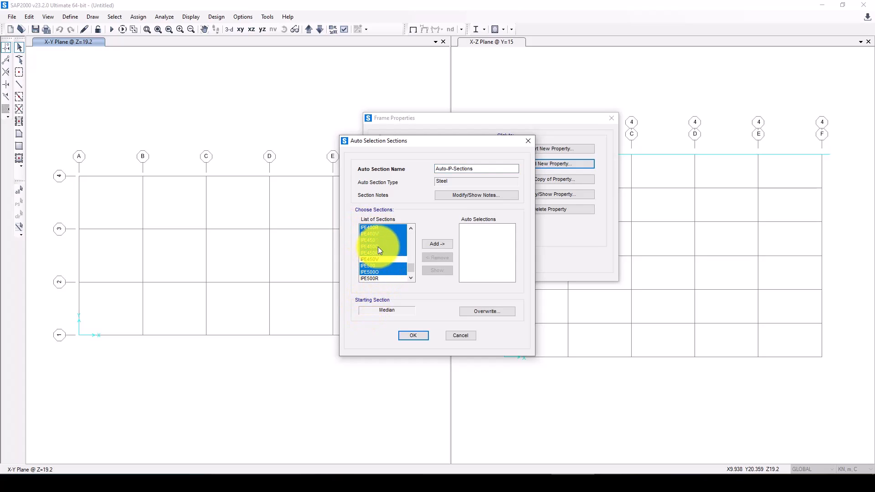
pyautogui.scroll(2, 378, 247)
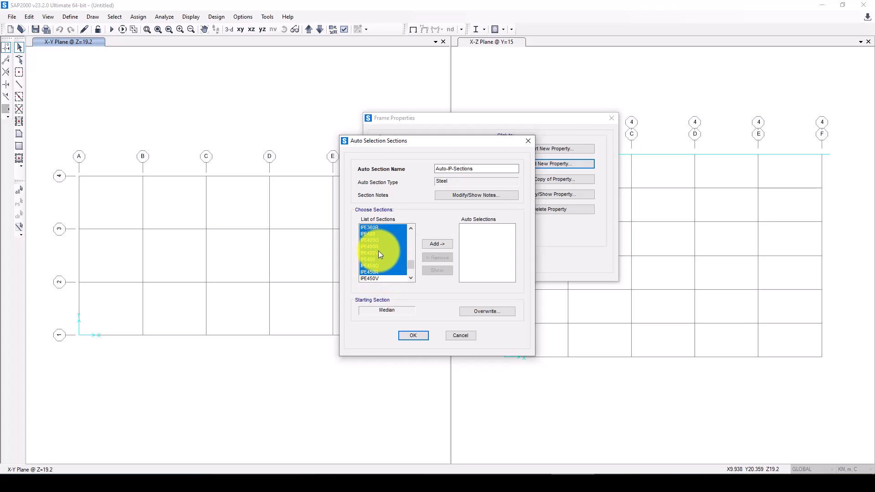
pyautogui.keyDown('ctrl'); pyautogui.click(378, 253); pyautogui.keyUp('ctrl')
pyautogui.scroll(2, 380, 251)
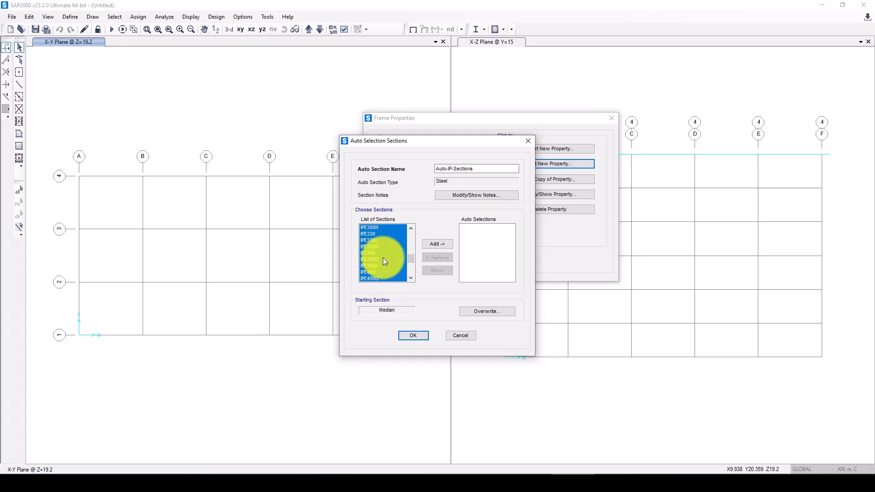
pyautogui.keyDown('ctrl'); pyautogui.click(382, 266); pyautogui.keyUp('ctrl')
pyautogui.scroll(-2, 382, 259)
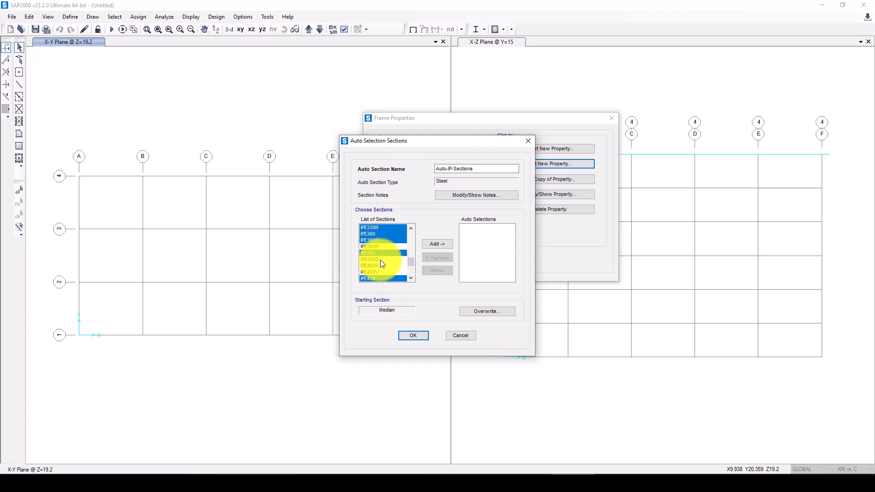
# Step: Deselect the remaining O and R variants of the IPE360, IPE330, IPE300, IPE270 and IPE240 sections
pyautogui.scroll(1, 382, 264)
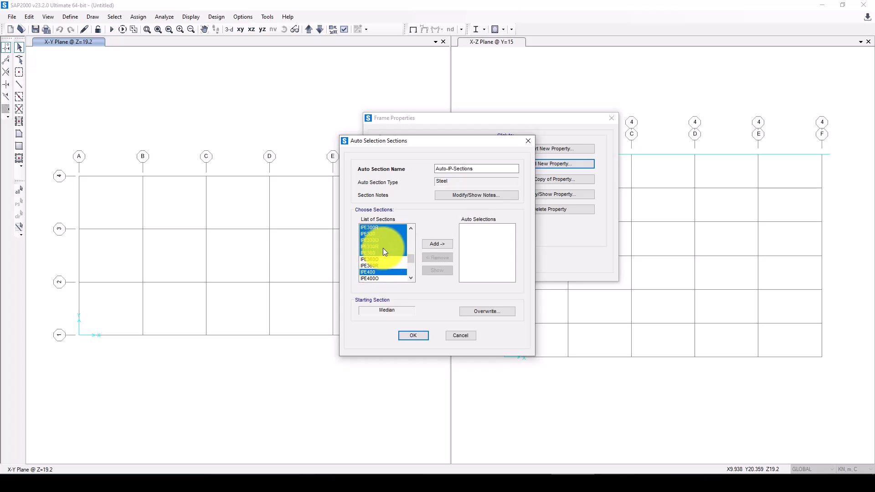
pyautogui.keyDown('ctrl'); pyautogui.click(382, 240); pyautogui.keyUp('ctrl')
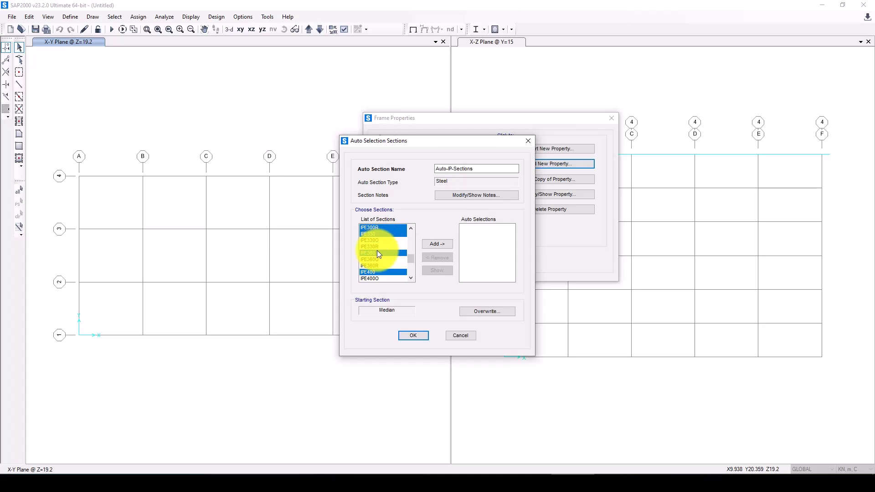
pyautogui.scroll(2, 385, 256)
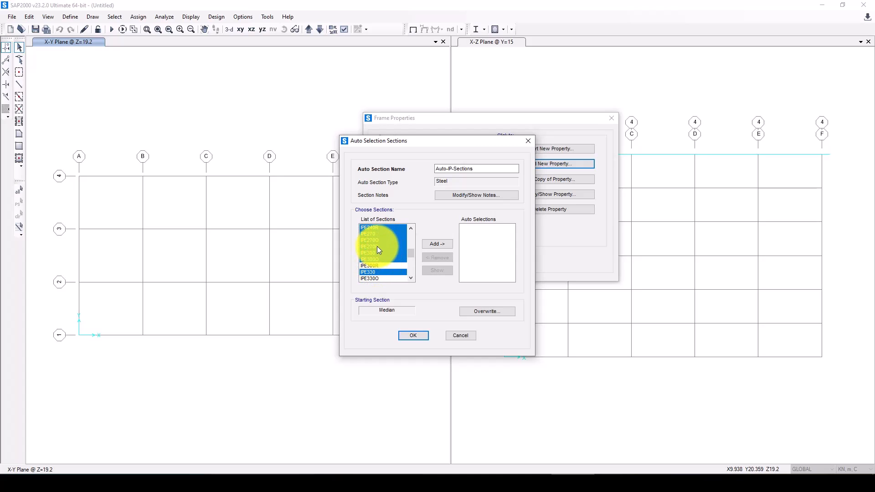
pyautogui.keyDown('ctrl'); pyautogui.click(377, 247); pyautogui.keyUp('ctrl')
pyautogui.scroll(3, 381, 261)
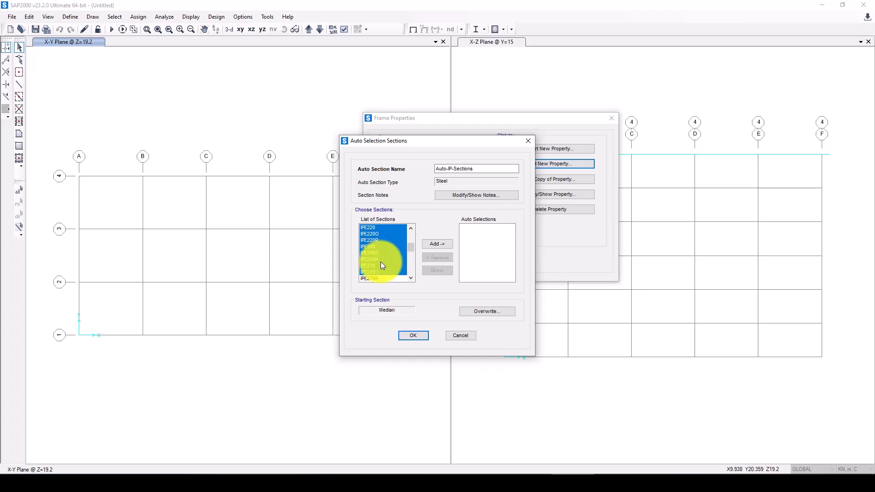
pyautogui.scroll(-2, 381, 269)
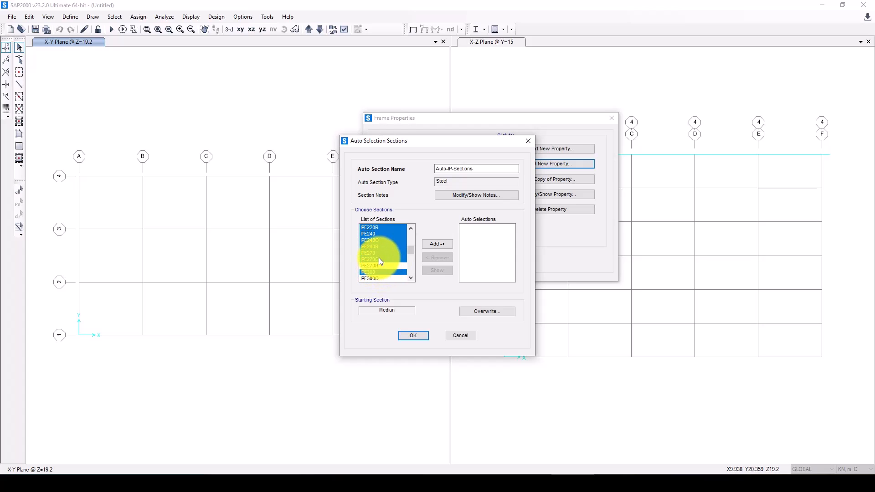
pyautogui.scroll(1, 378, 246)
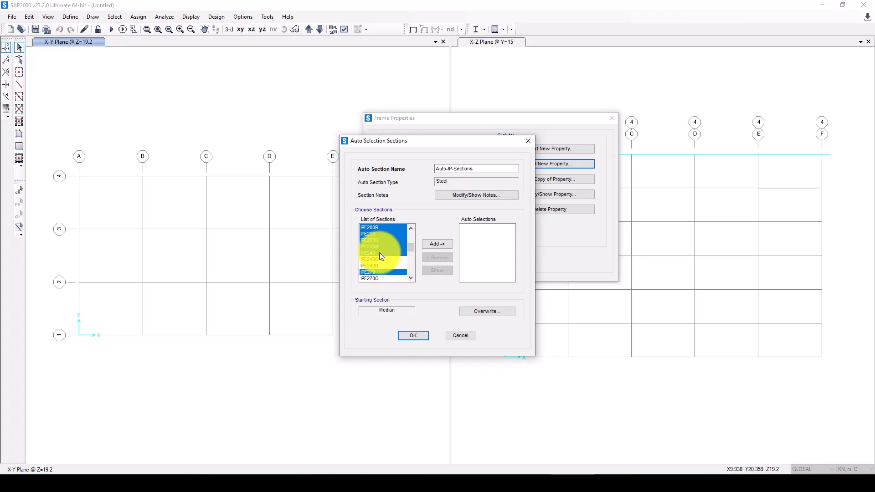
# Step: Deselect IPE220R, IPE200R, IPE180R, IPE160R and IPE140R, and add the remaining selected sections to the auto selections
pyautogui.scroll(2, 381, 249)
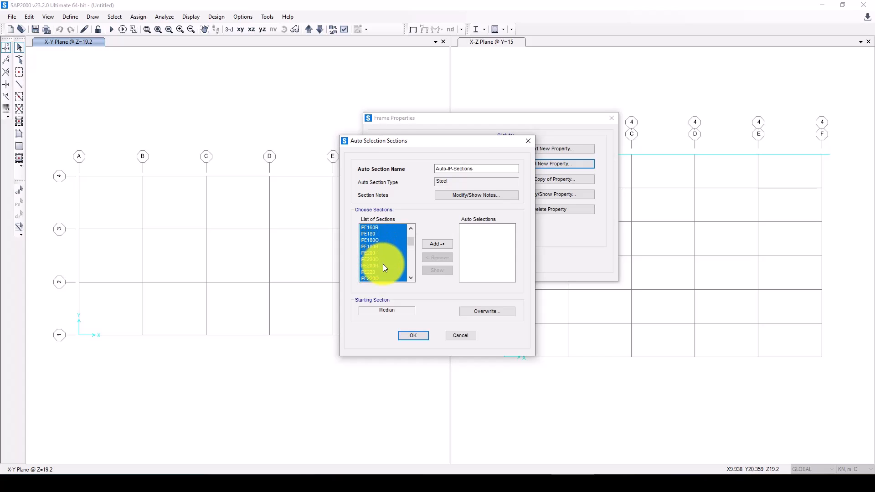
pyautogui.keyDown('ctrl'); pyautogui.click(369, 246); pyautogui.keyUp('ctrl')
pyautogui.keyDown('ctrl'); pyautogui.click(371, 228); pyautogui.keyUp('ctrl')
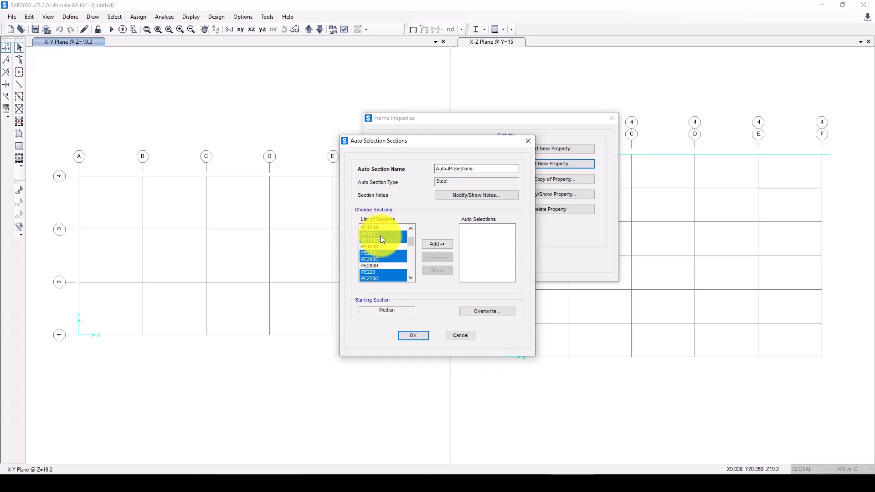
pyautogui.scroll(1, 383, 238)
pyautogui.keyDown('ctrl'); pyautogui.click(382, 234); pyautogui.keyUp('ctrl')
pyautogui.scroll(1, 387, 242)
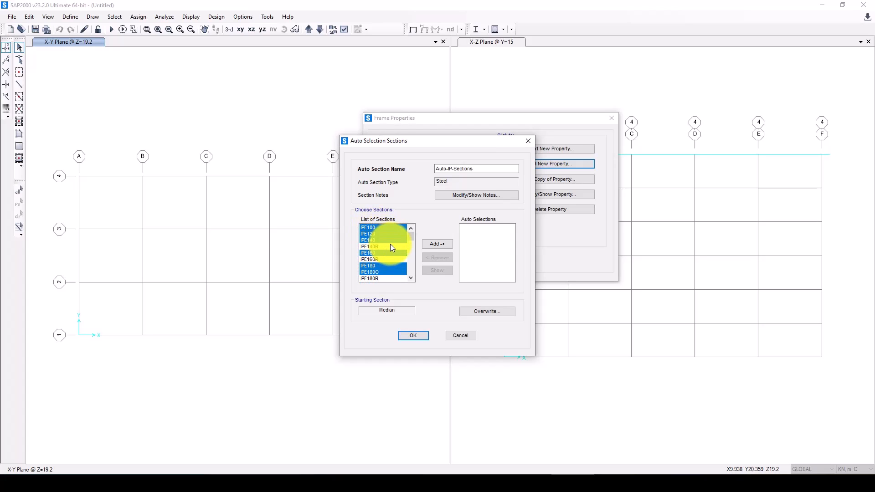
pyautogui.click(432, 246)
# Step: Review the chosen auto selections from IPE100 to IPE500O and save the Auto-IP-Sections list
pyautogui.scroll(5, 497, 249)
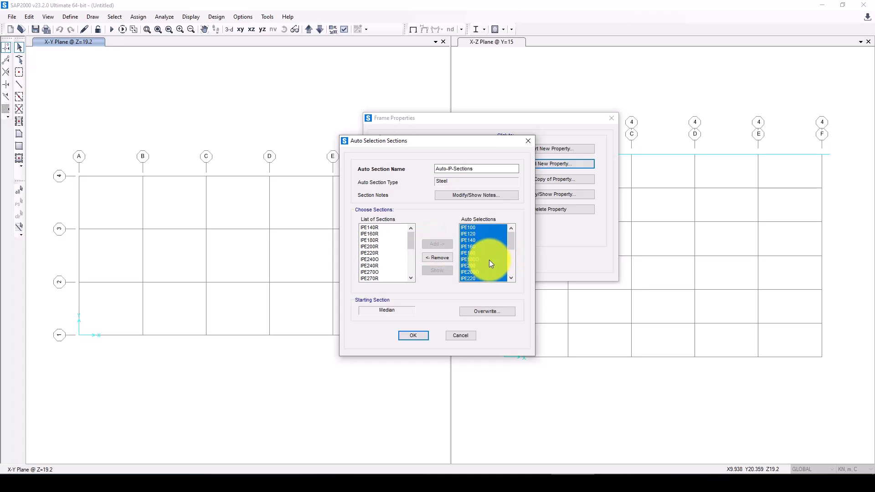
pyautogui.click(474, 260)
pyautogui.scroll(-1, 488, 258)
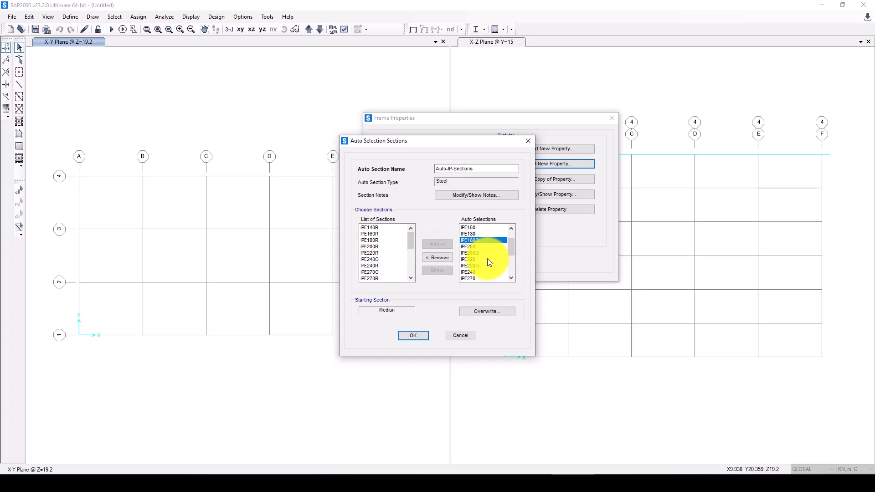
pyautogui.scroll(-2, 488, 259)
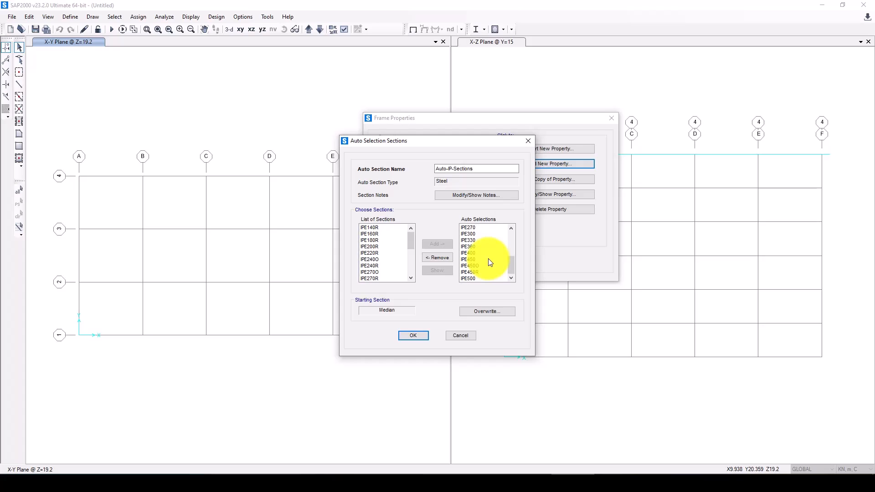
pyautogui.scroll(-2, 390, 261)
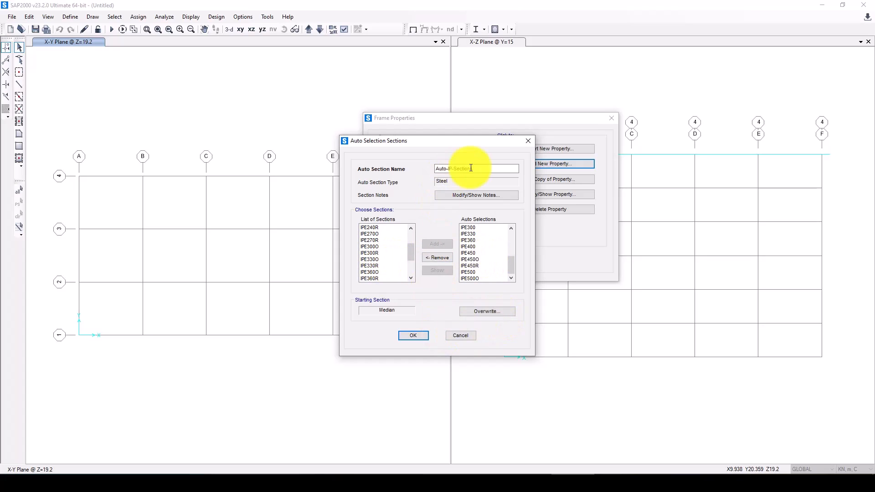
pyautogui.click(414, 335)
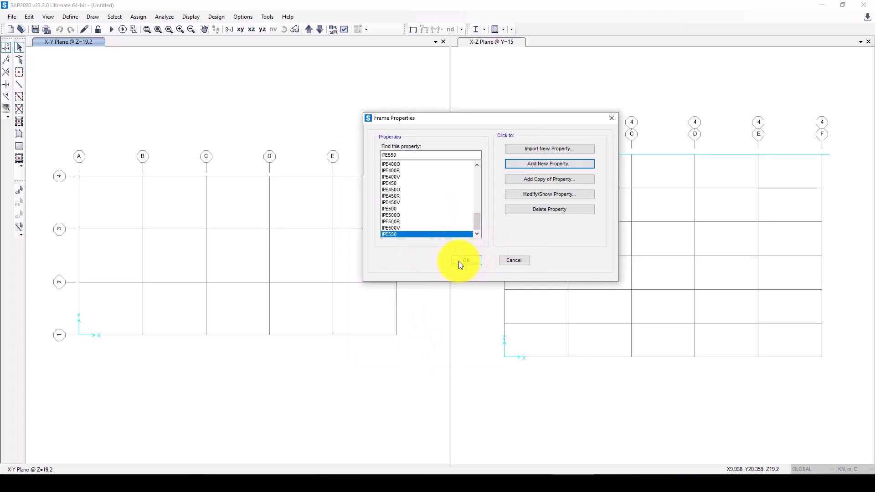
pyautogui.click(533, 148)
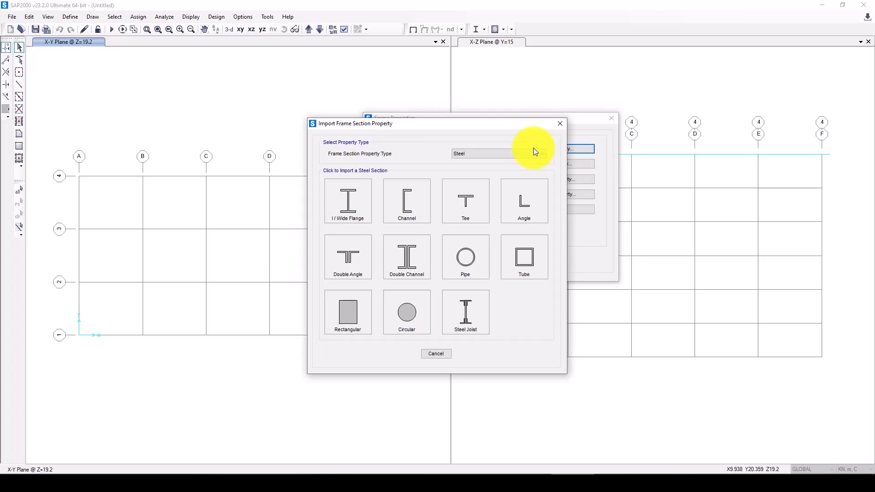
pyautogui.click(407, 205)
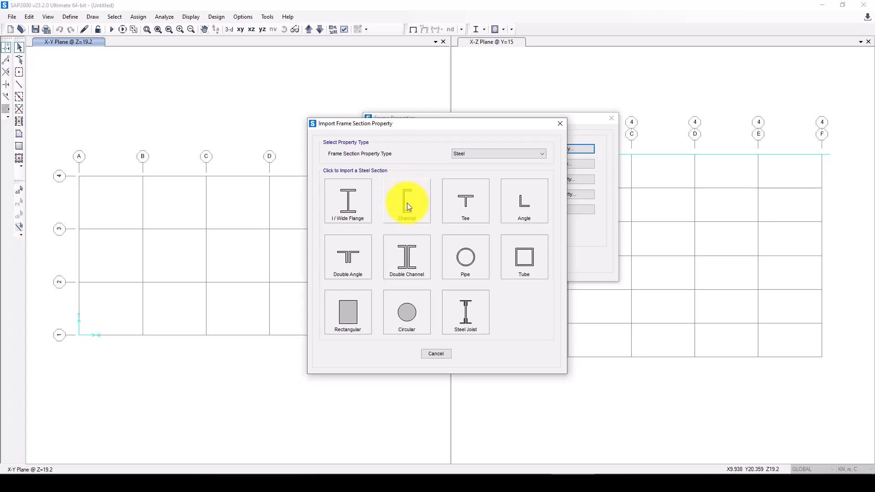
pyautogui.click(561, 124)
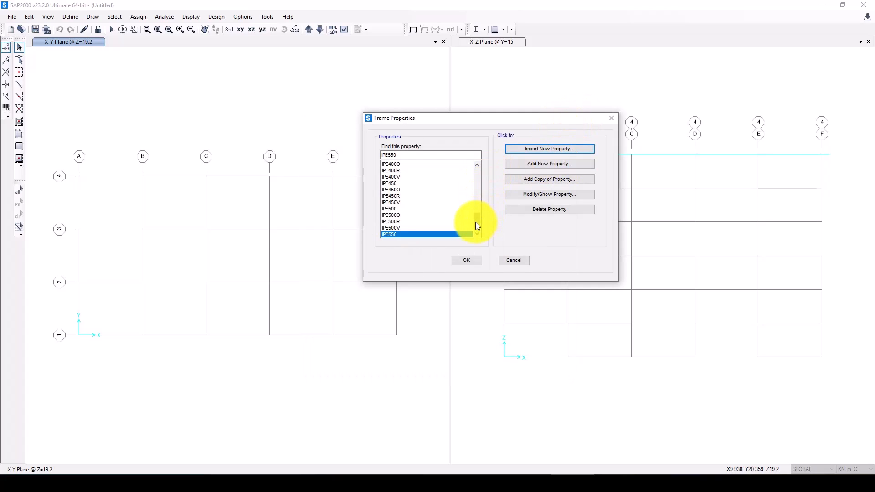
pyautogui.moveTo(476, 222)
pyautogui.mouseDown()
pyautogui.moveTo(478, 172)
pyautogui.moveTo(481, 228)
pyautogui.mouseUp()
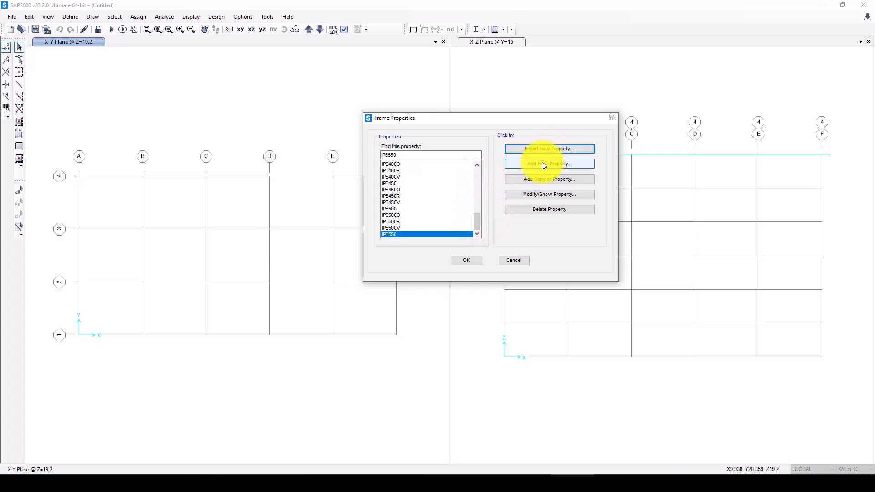
pyautogui.click(542, 163)
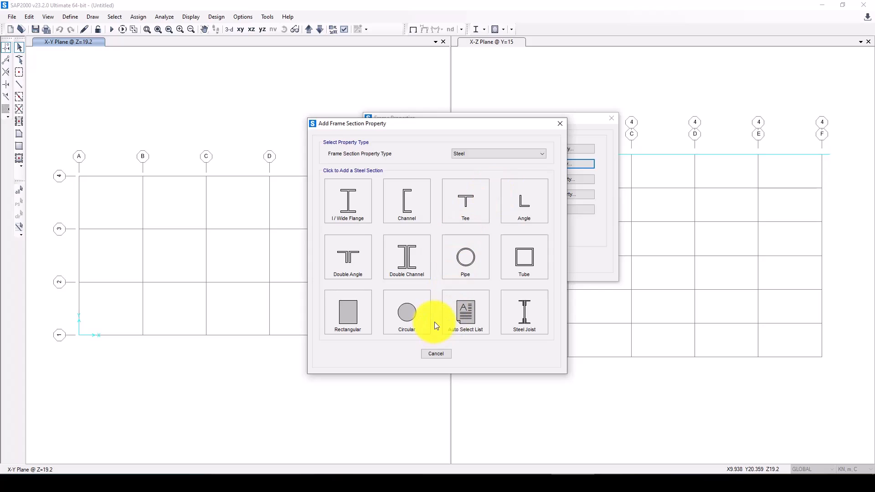
pyautogui.click(558, 124)
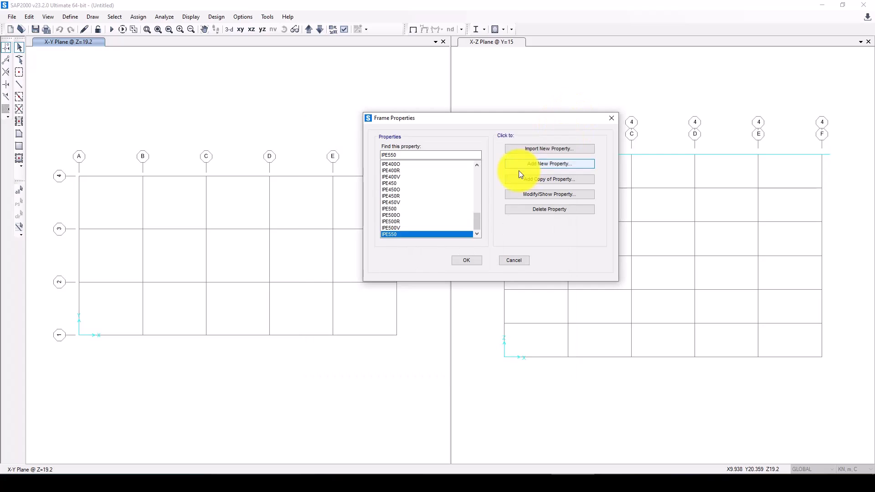
# Step: Close the frame properties and start adding a new area section of type Shell
pyautogui.click(610, 119)
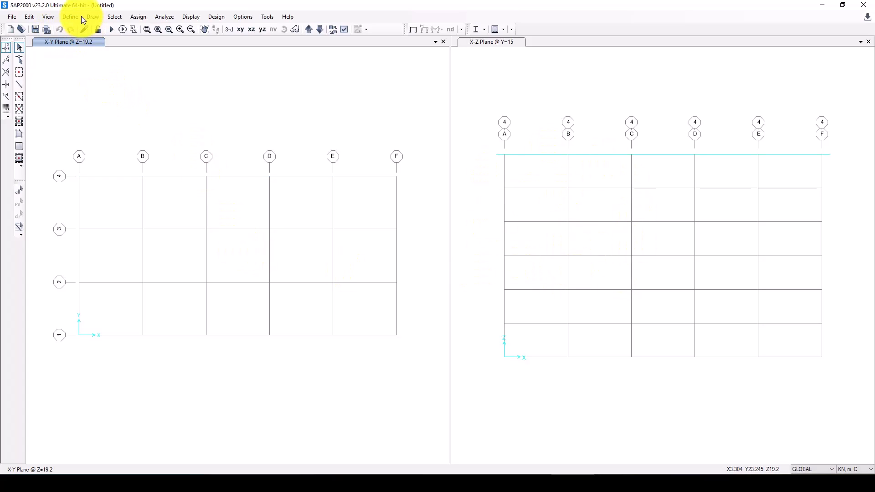
pyautogui.click(68, 17)
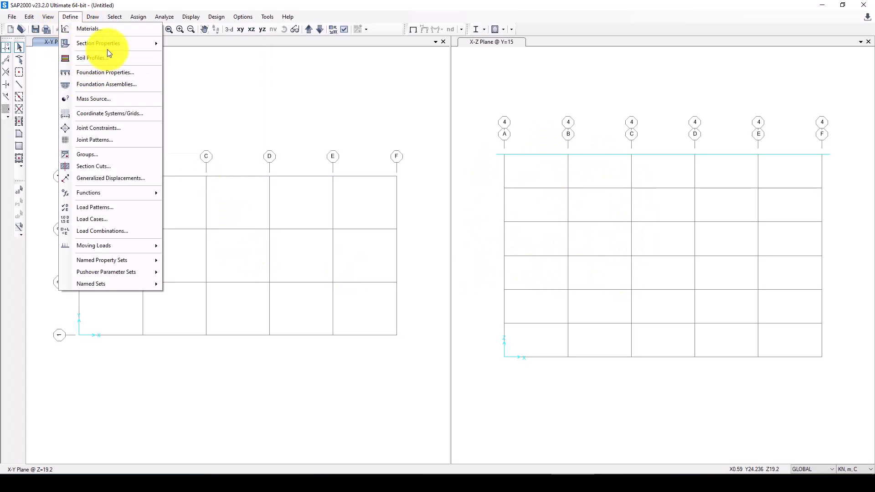
pyautogui.moveTo(141, 44)
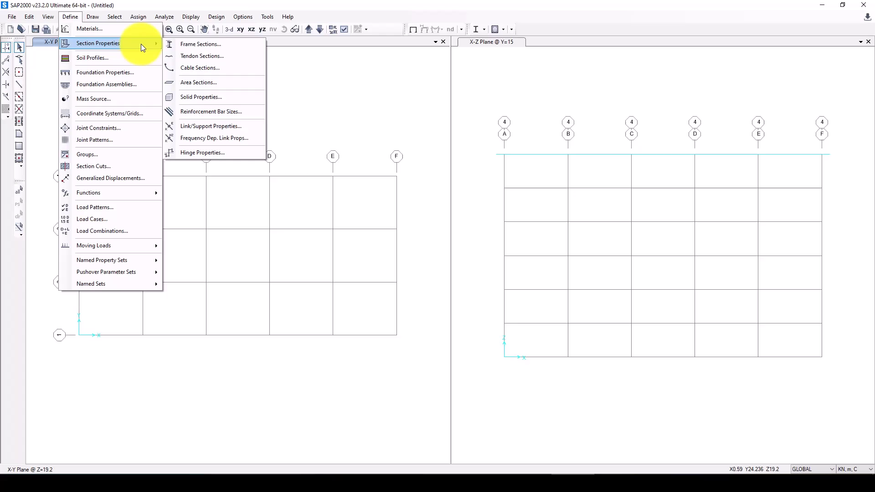
pyautogui.click(207, 83)
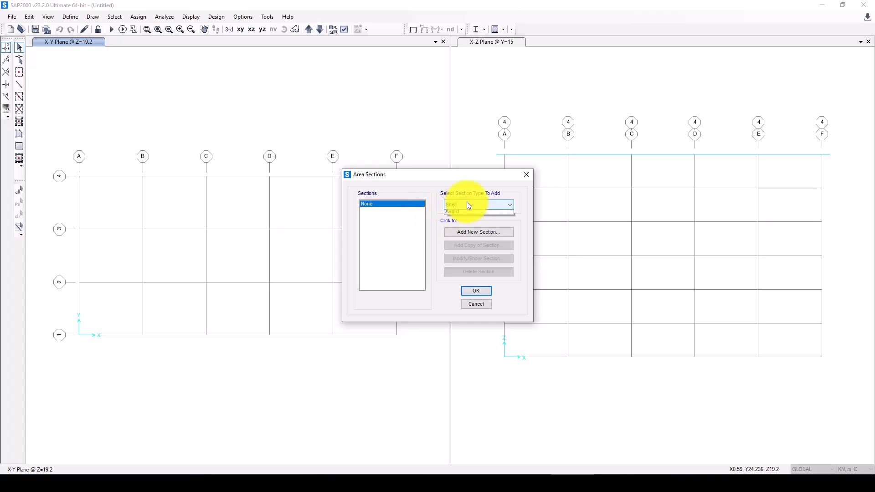
pyautogui.click(466, 205)
pyautogui.click(468, 204)
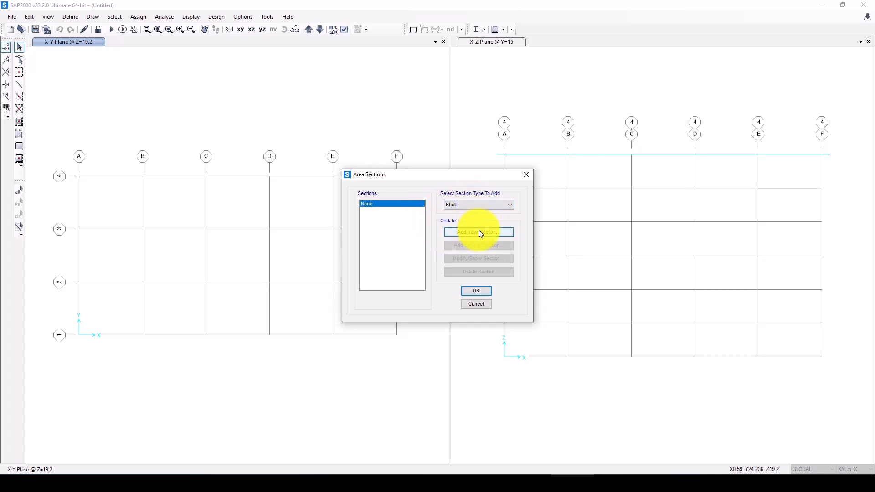
pyautogui.click(478, 231)
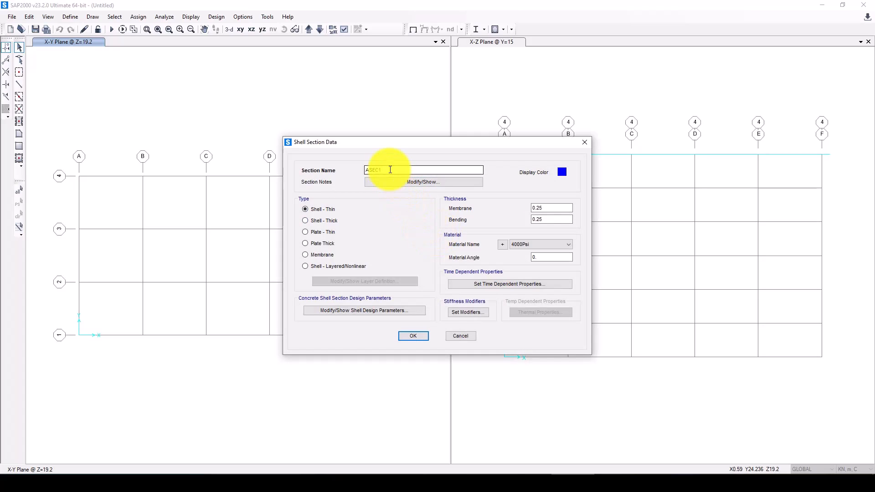
# Step: Name the new shell section Slab and choose 4000Psi as its material
pyautogui.moveTo(398, 170); pyautogui.dragTo(376, 169)
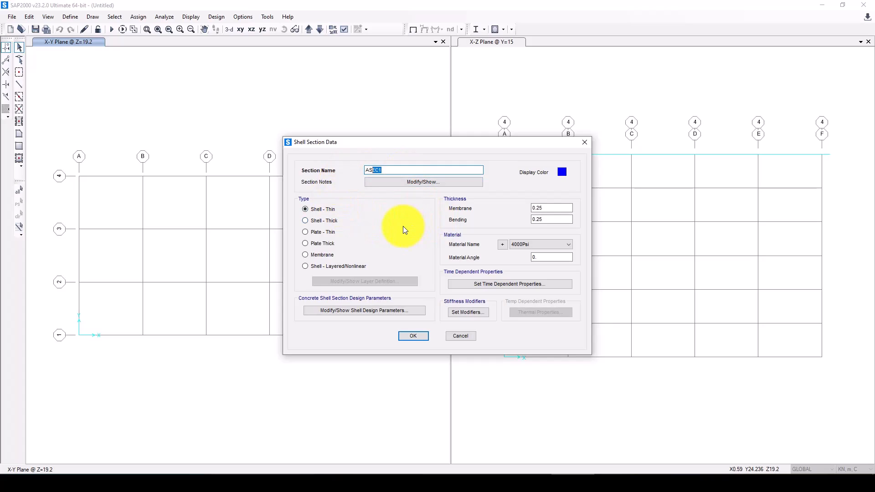
pyautogui.moveTo(388, 169); pyautogui.dragTo(359, 172)
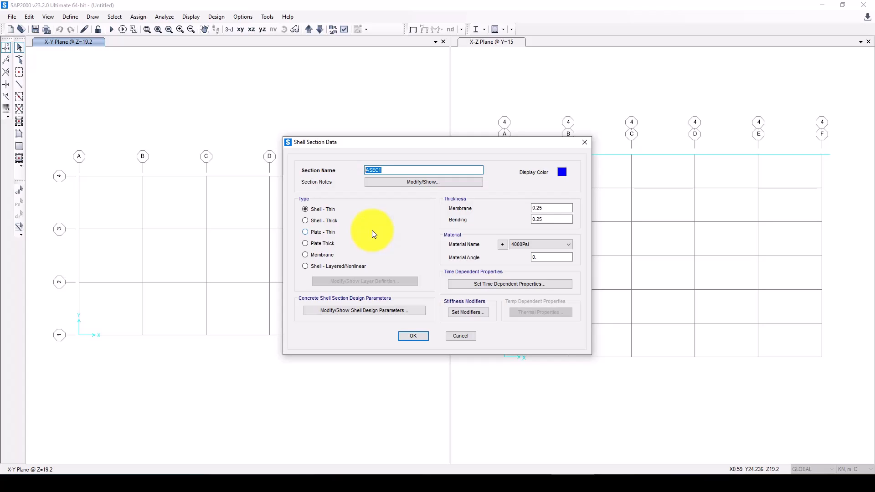
pyautogui.write('Slab')
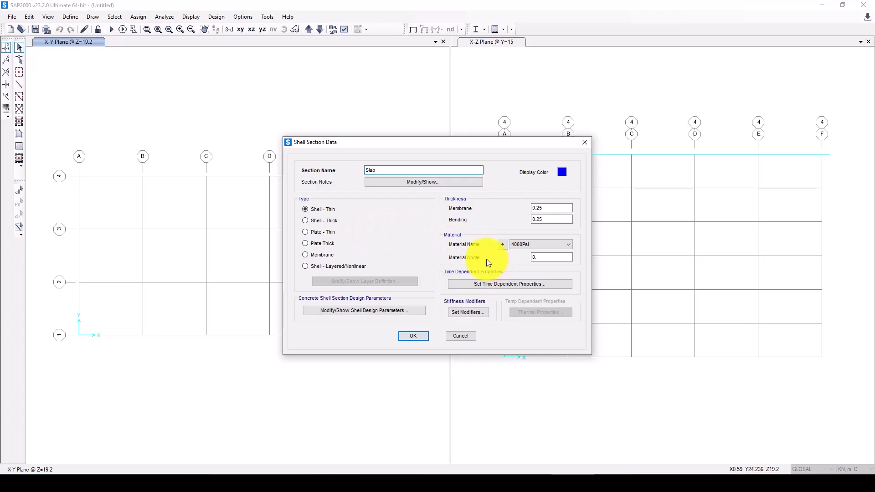
pyautogui.click(529, 246)
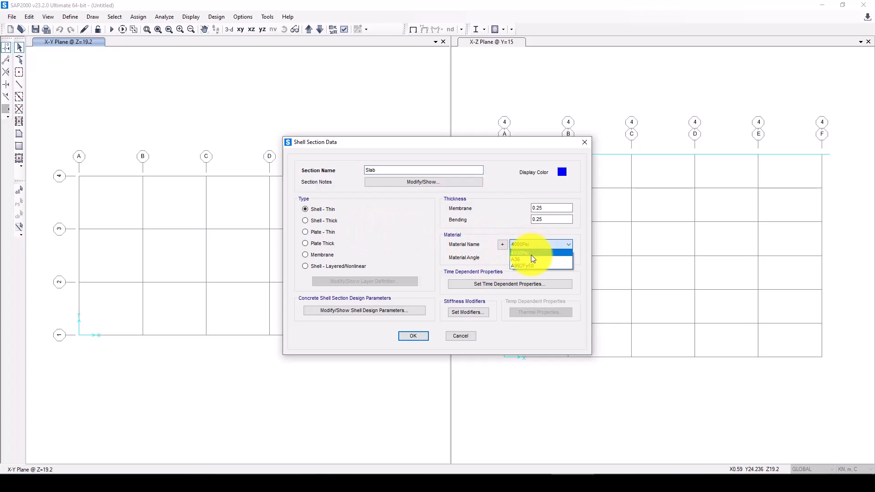
pyautogui.click(529, 253)
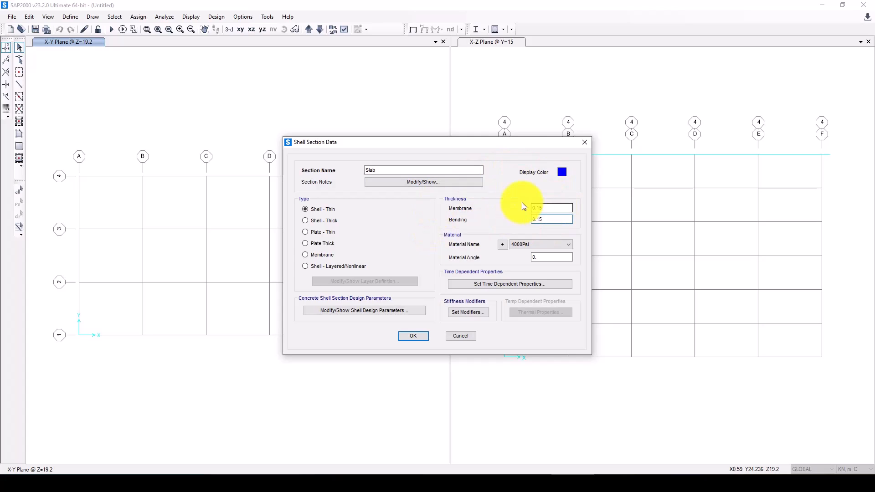
# Step: Save the Slab shell section with 0.15 m membrane and bending thickness and finish the area section definitions
pyautogui.click(413, 335)
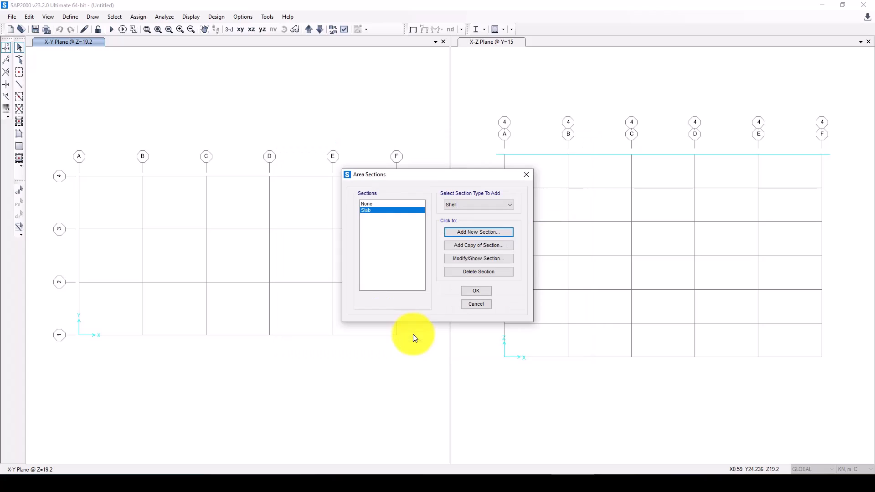
pyautogui.click(475, 291)
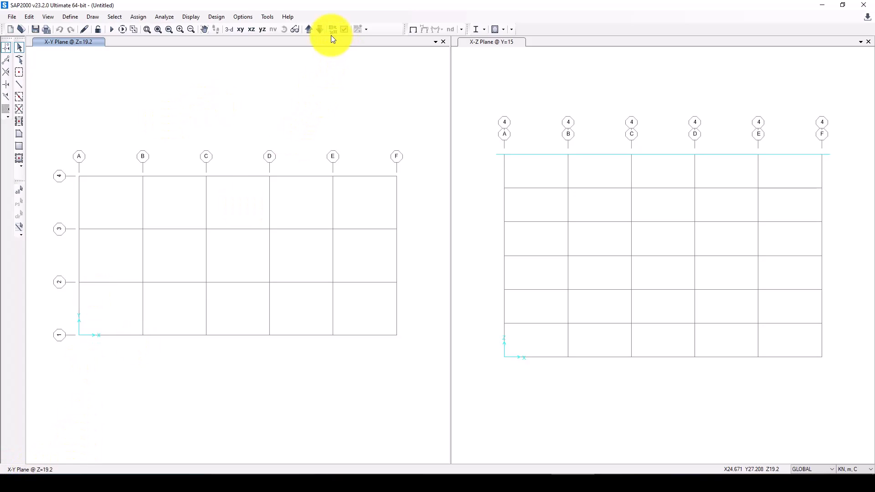
# Step: Quick-draw continuous straight frames with section Auto-IP-Sections along all grid lines of the X-Y plane at Z=3.2
pyautogui.click(320, 30)
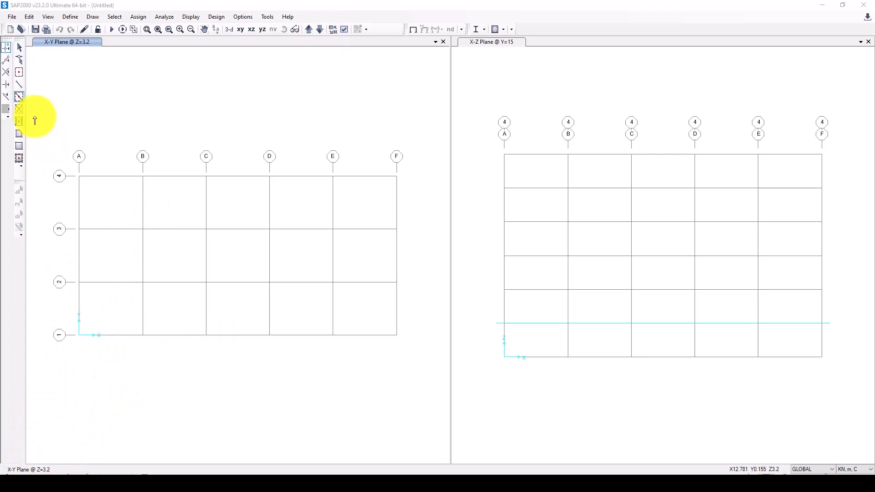
pyautogui.click(19, 97)
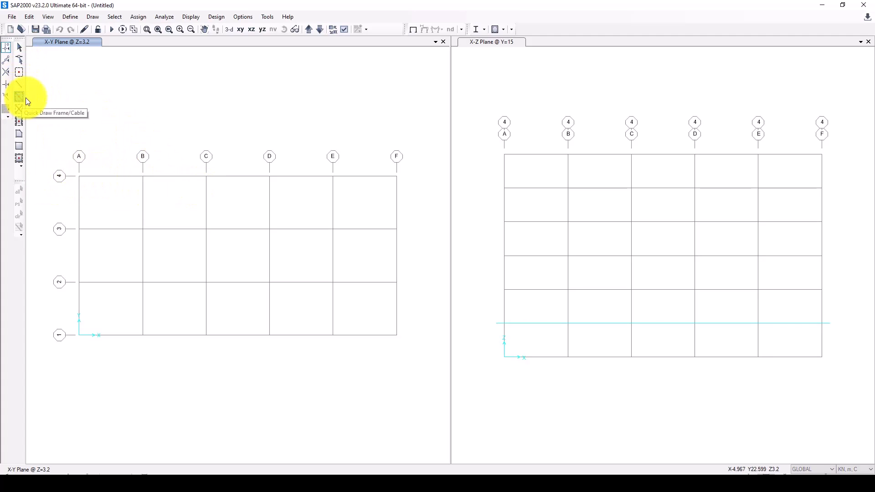
pyautogui.click(19, 47)
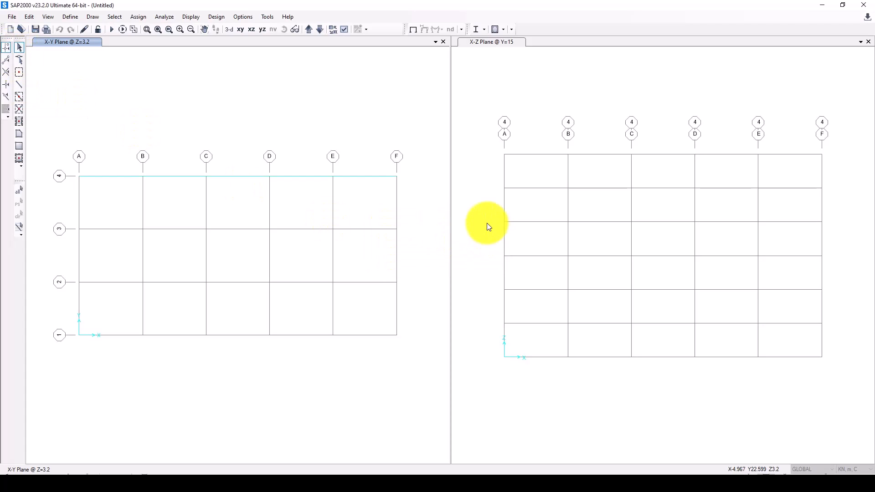
pyautogui.click(18, 97)
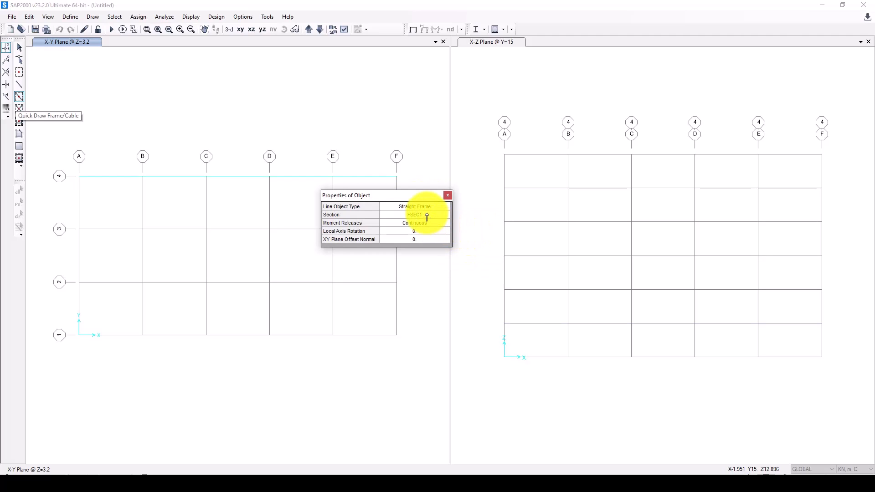
pyautogui.click(439, 214)
pyautogui.click(439, 214)
pyautogui.moveTo(446, 255); pyautogui.dragTo(441, 346)
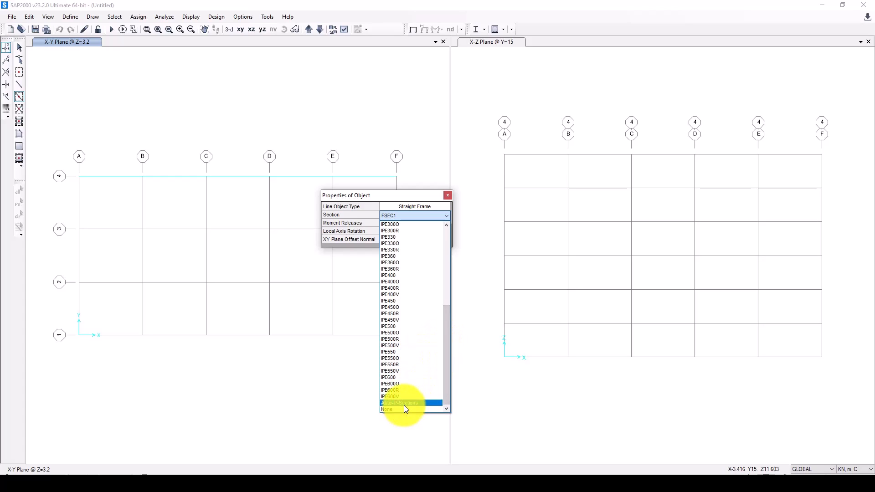
pyautogui.click(415, 404)
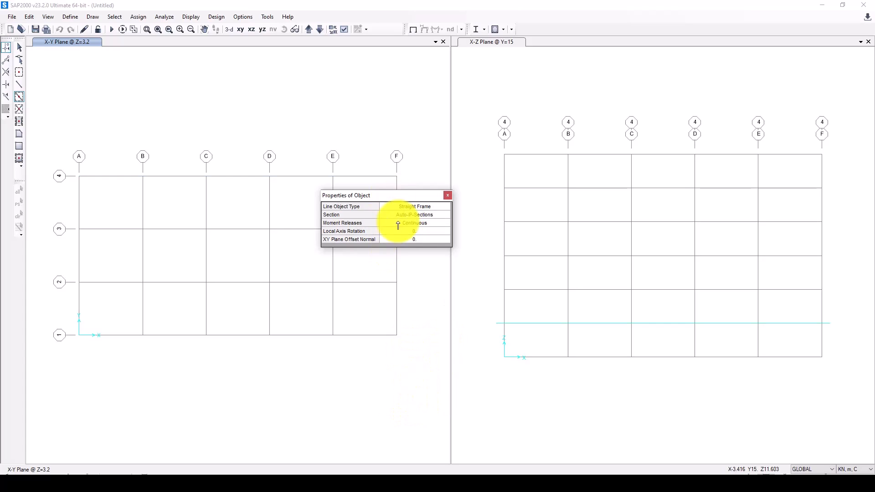
pyautogui.moveTo(397, 339); pyautogui.dragTo(379, 374)
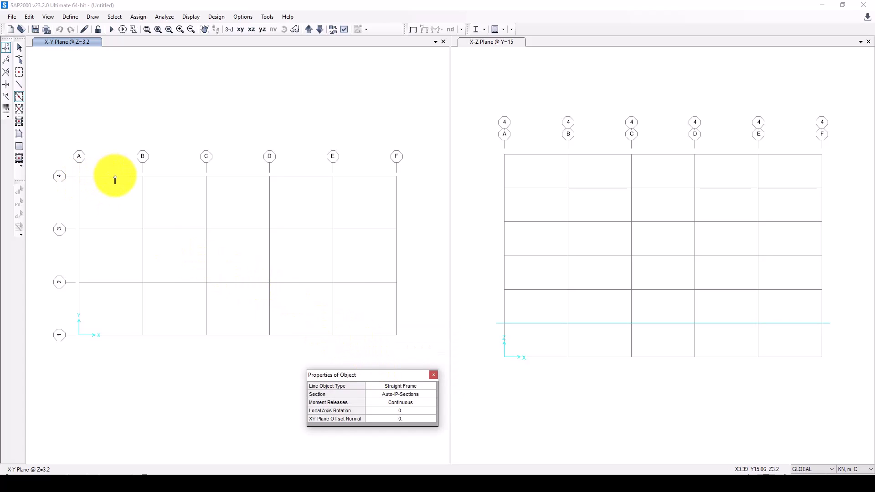
pyautogui.moveTo(60, 151)
pyautogui.mouseDown()
pyautogui.moveTo(169, 357)
pyautogui.moveTo(409, 354)
pyautogui.mouseUp()
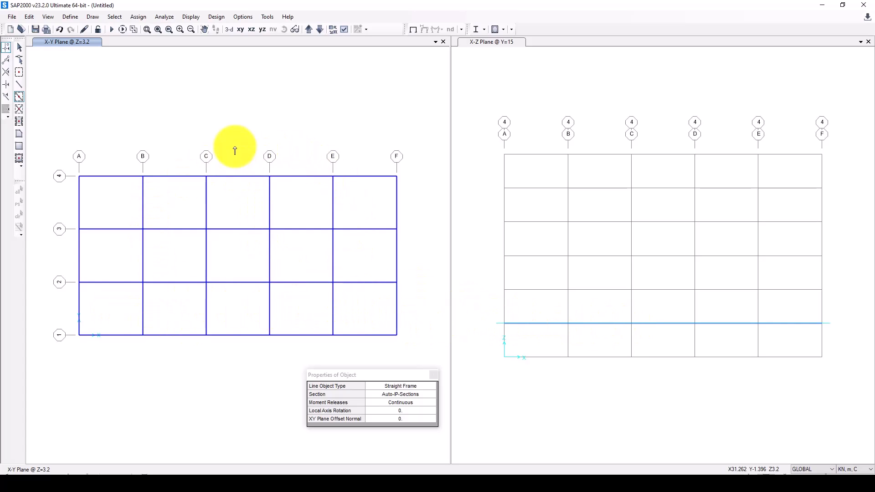
# Step: Quick-draw secondary beams at Z=3.2, two pinned Auto-IP-Sections beams per bay parallel to Y, leaving bay C-D between grid lines 2 and 3 open
pyautogui.click(18, 122)
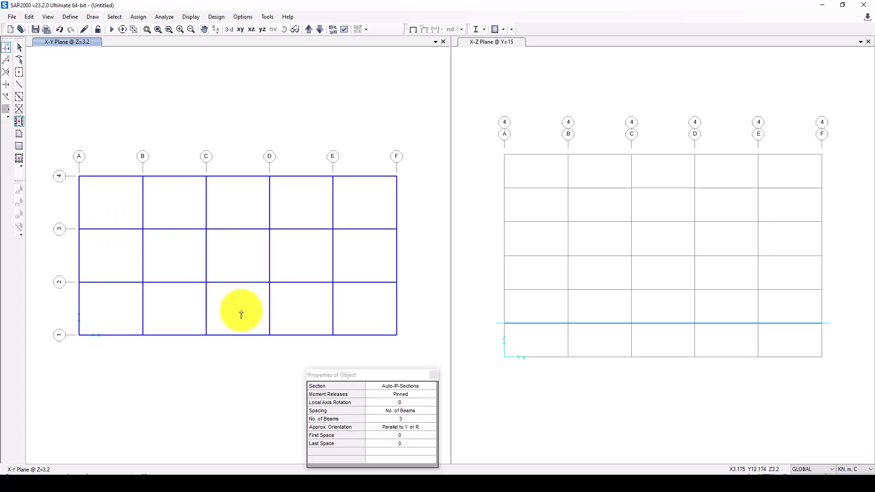
pyautogui.click(405, 419)
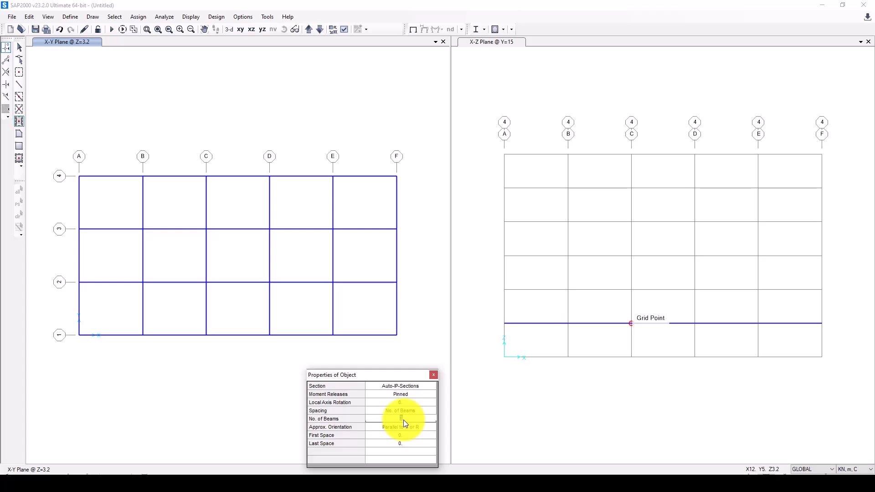
pyautogui.click(108, 314)
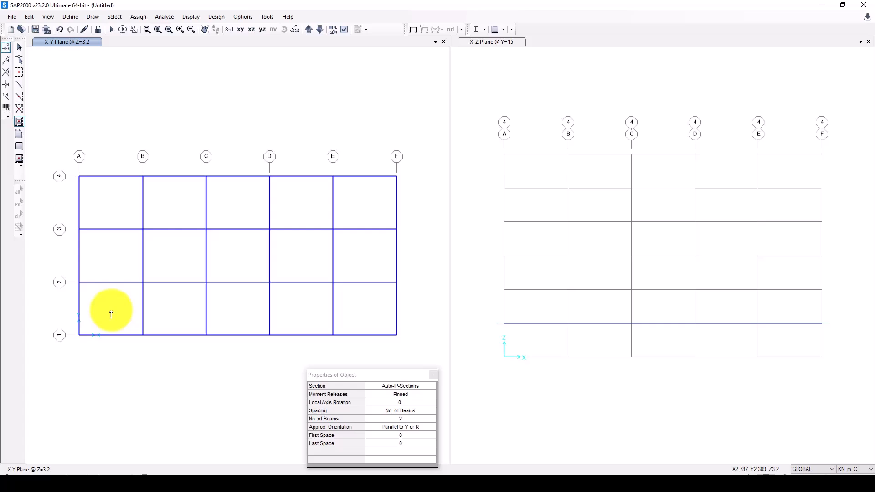
pyautogui.click(113, 205)
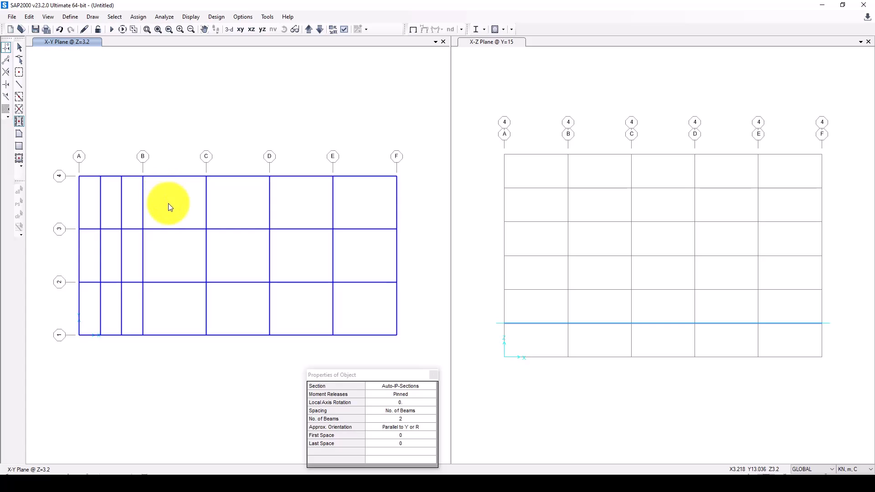
pyautogui.click(172, 218)
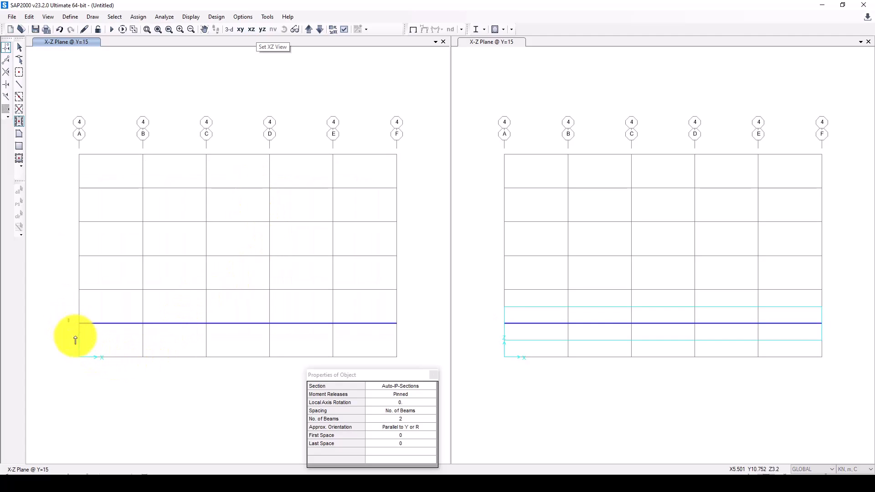
# Step: Try to draw the ground-storey columns in the X-Z plane at Y=15 with the secondary beam tool
pyautogui.moveTo(68, 319); pyautogui.dragTo(98, 363)
pyautogui.moveTo(133, 311); pyautogui.dragTo(154, 374)
pyautogui.moveTo(193, 308); pyautogui.dragTo(221, 385)
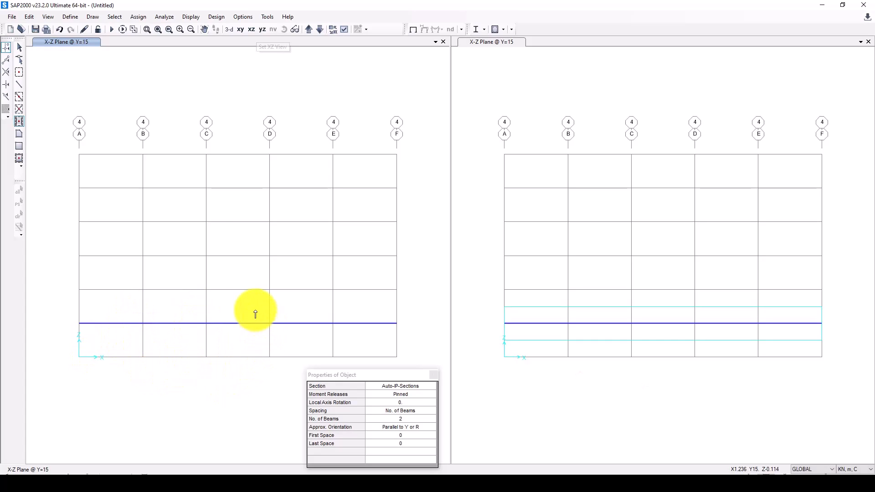
pyautogui.moveTo(256, 308); pyautogui.dragTo(280, 375)
pyautogui.moveTo(323, 304); pyautogui.dragTo(348, 363)
pyautogui.moveTo(386, 309); pyautogui.dragTo(404, 361)
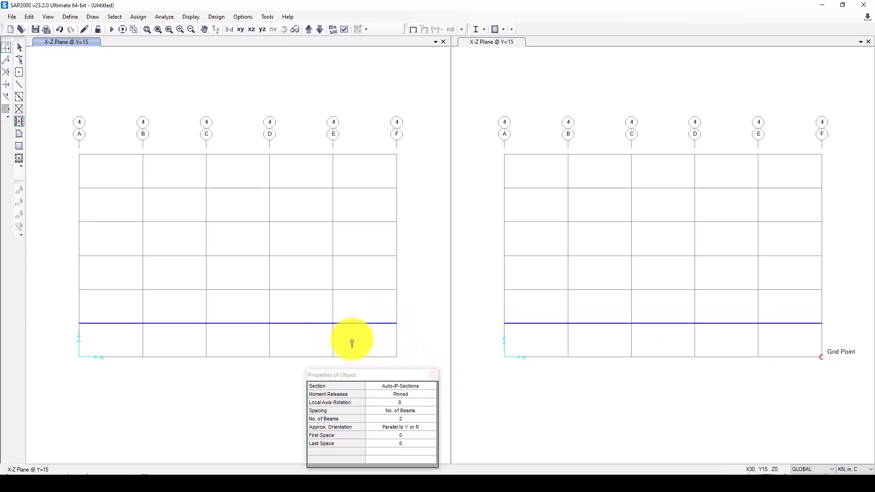
# Step: Quick-draw continuous Auto-IP-Sections columns in the ground storey of the X-Z plane at Y=15, on grid lines A to F
pyautogui.click(19, 97)
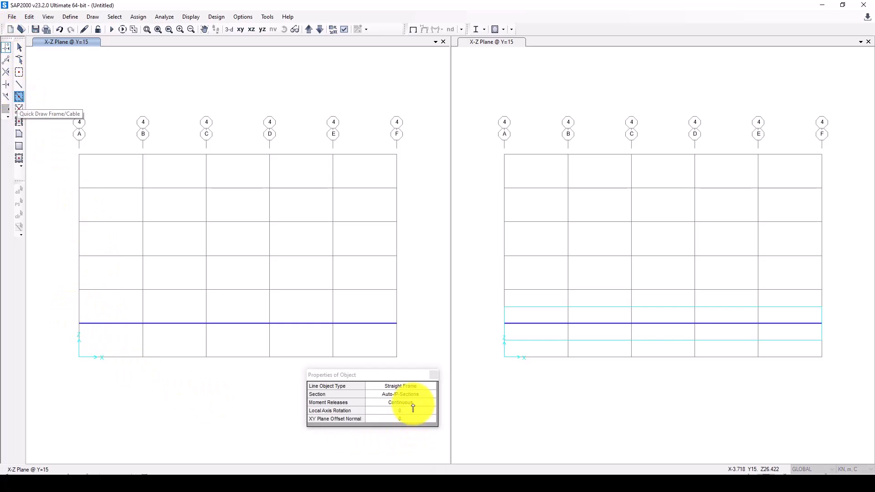
pyautogui.moveTo(70, 307); pyautogui.dragTo(98, 365)
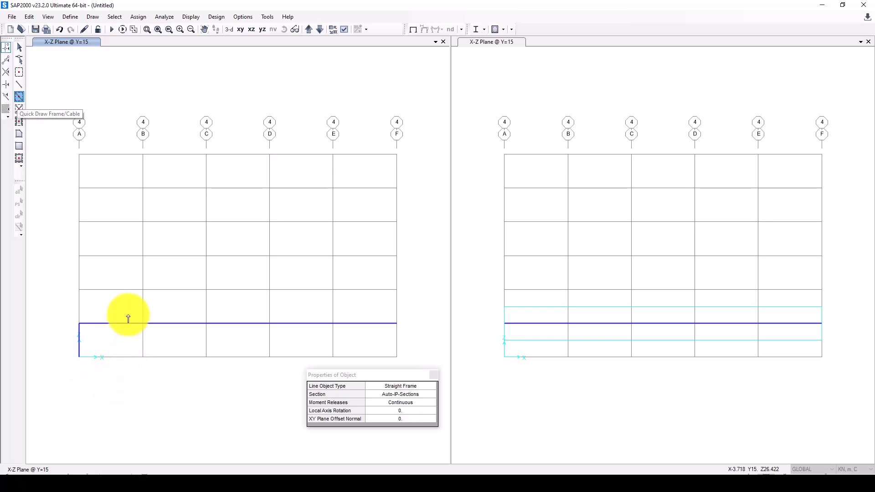
pyautogui.moveTo(128, 310); pyautogui.dragTo(171, 391)
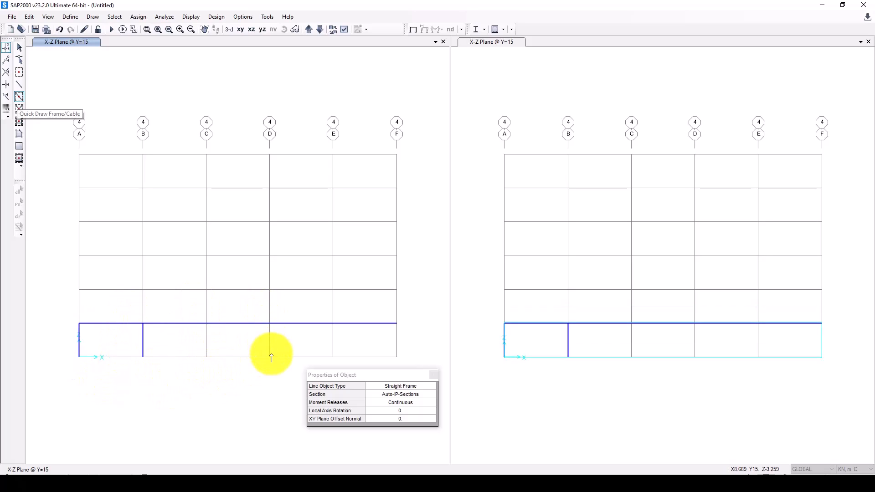
pyautogui.moveTo(197, 301); pyautogui.dragTo(225, 379)
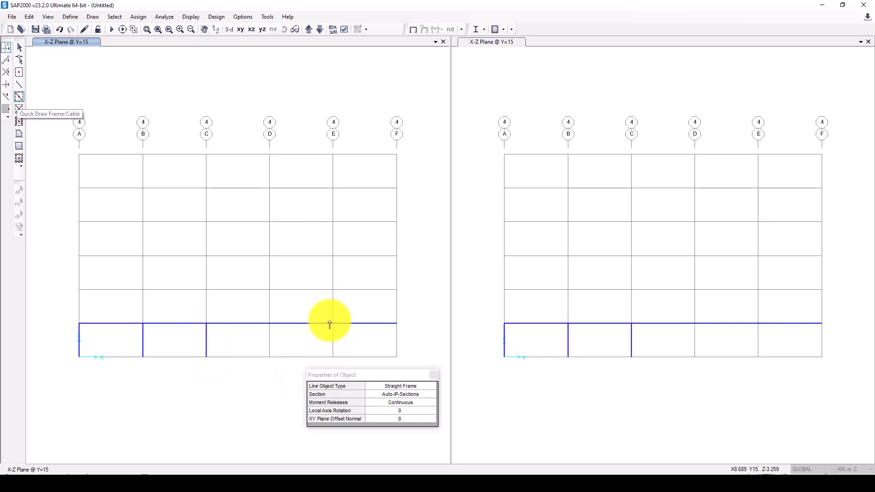
pyautogui.moveTo(261, 307); pyautogui.dragTo(284, 373)
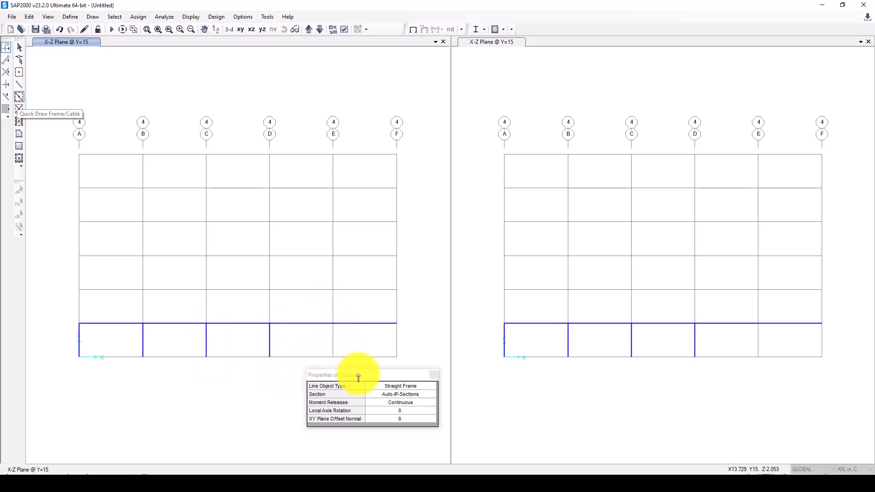
pyautogui.moveTo(323, 304); pyautogui.dragTo(359, 371)
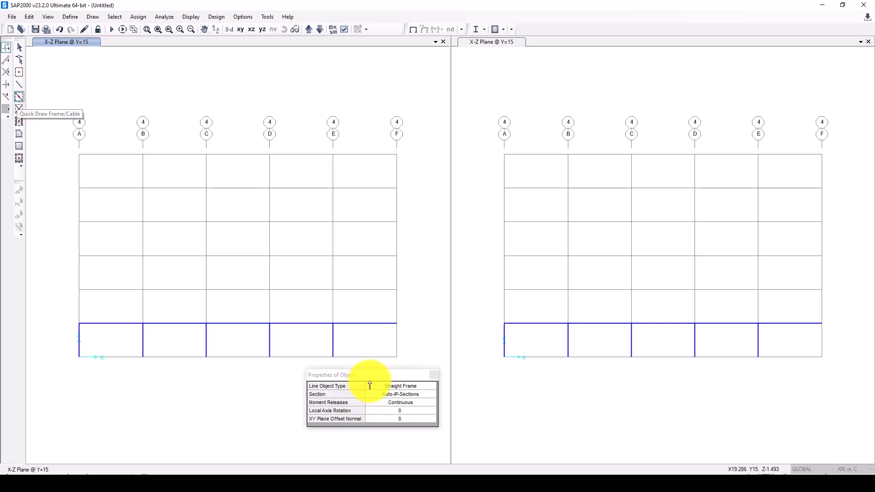
pyautogui.click(364, 378)
pyautogui.moveTo(361, 375); pyautogui.dragTo(348, 406)
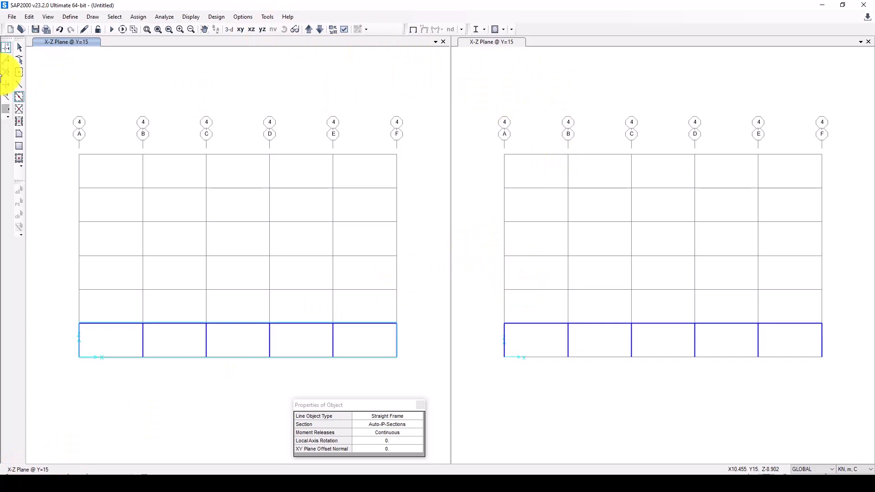
pyautogui.click(20, 48)
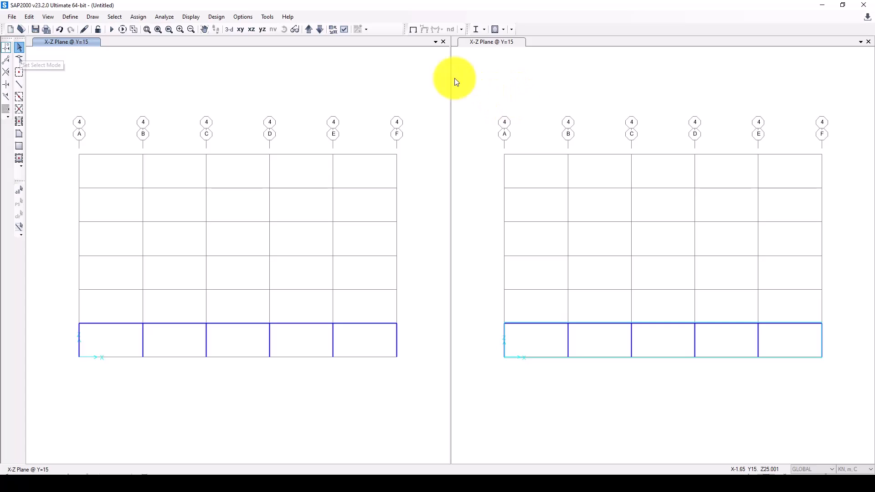
# Step: Show the X-Y plane at Z=3.2 in the second view and clear the selection of the column on grid line E
pyautogui.click(240, 29)
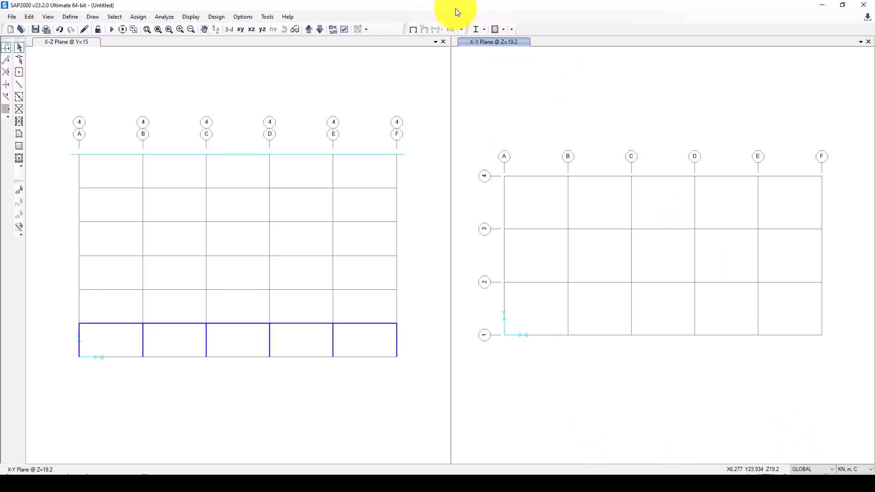
pyautogui.click(309, 30)
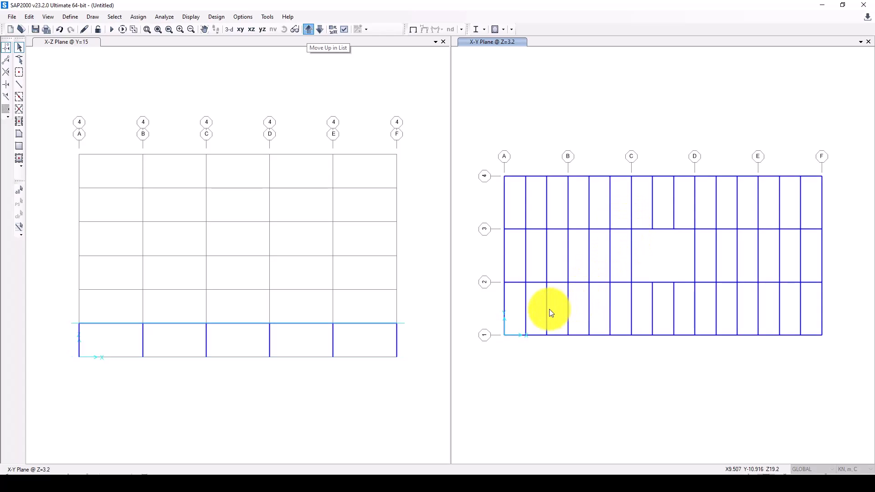
pyautogui.click(201, 339)
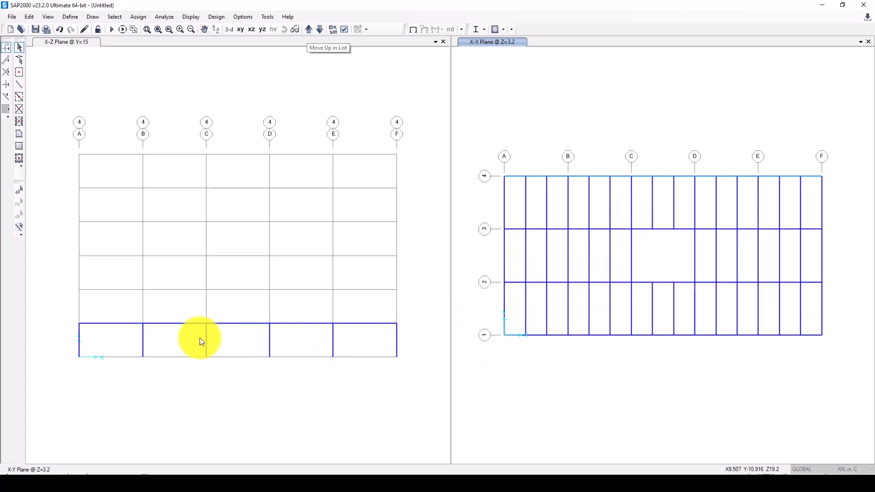
pyautogui.click(333, 347)
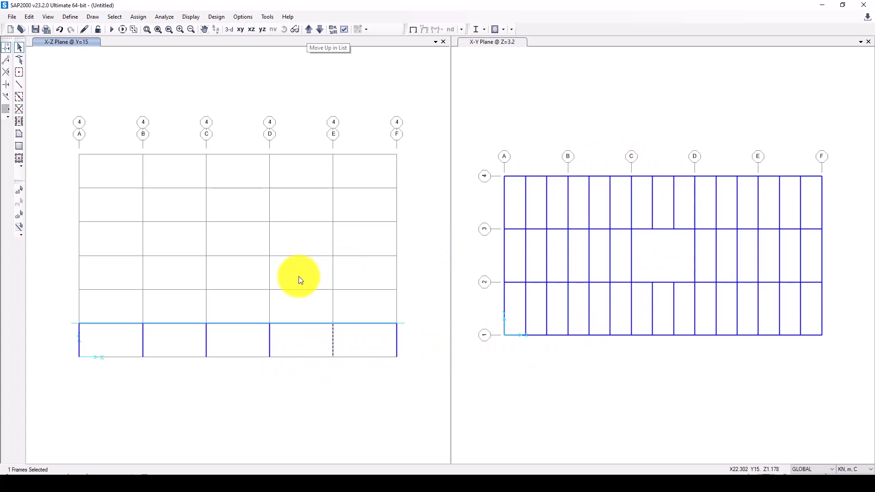
pyautogui.hotkey('ctrl', 'q')
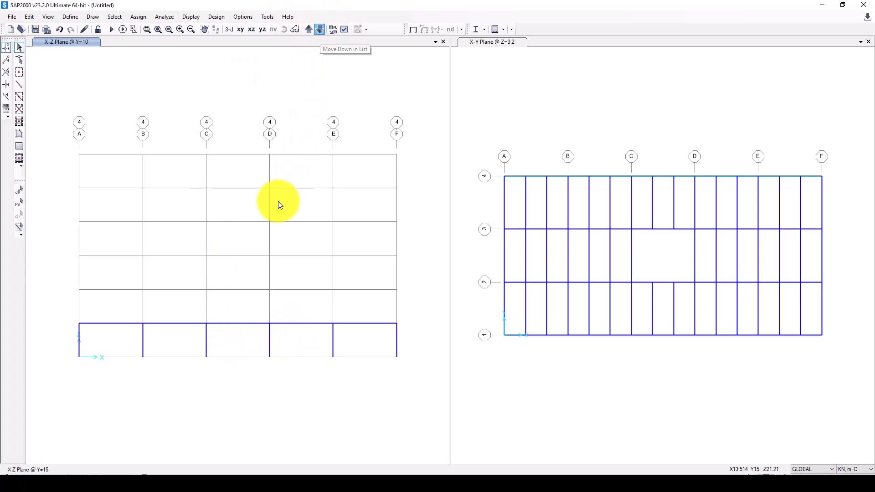
# Step: Quick-draw continuous Auto-IP-Sections columns on grid lines A to F in the ground storey of the X-Z plane at Y=10
pyautogui.click(320, 29)
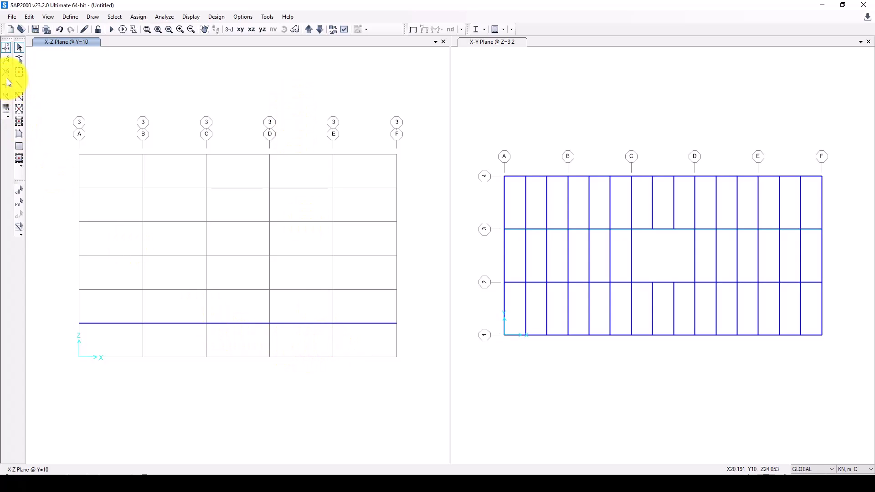
pyautogui.click(19, 96)
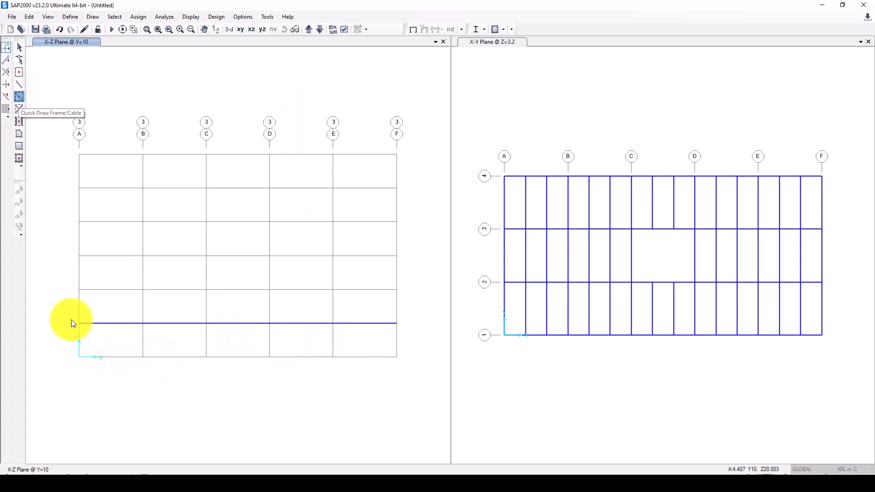
pyautogui.moveTo(64, 302); pyautogui.dragTo(96, 381)
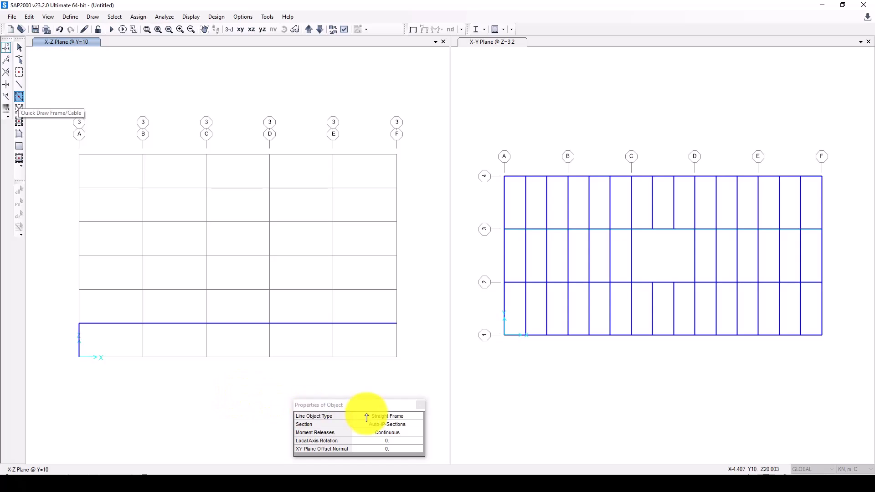
pyautogui.moveTo(133, 308); pyautogui.dragTo(155, 372)
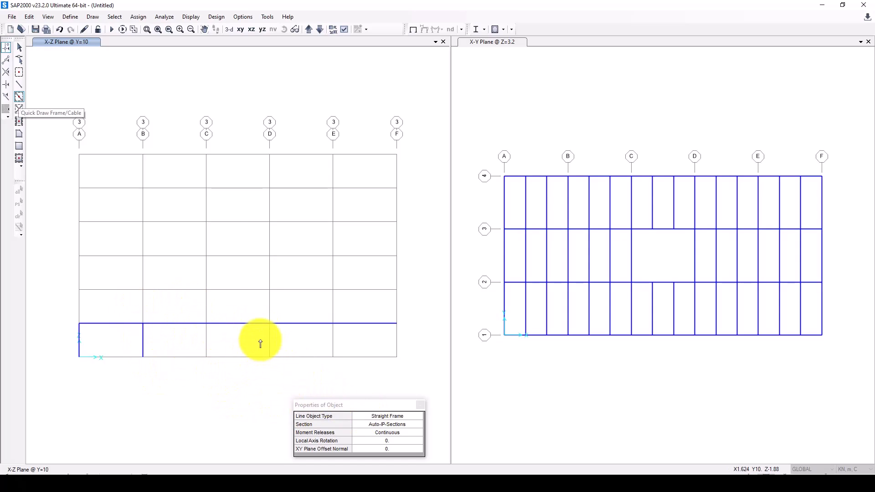
pyautogui.moveTo(186, 305); pyautogui.dragTo(227, 383)
pyautogui.moveTo(327, 305); pyautogui.dragTo(344, 376)
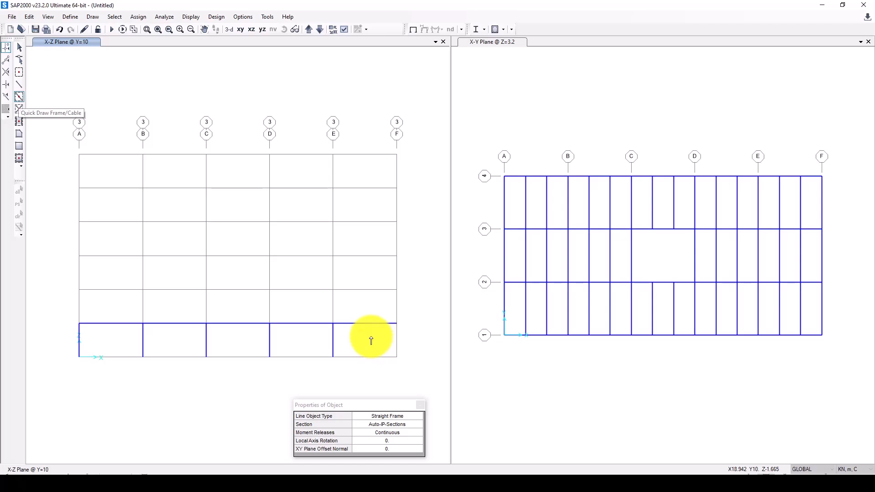
pyautogui.moveTo(384, 304); pyautogui.dragTo(410, 374)
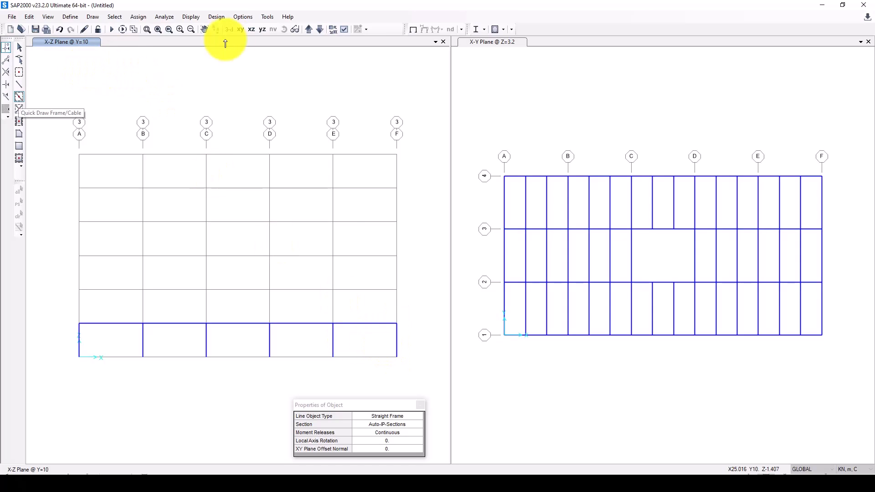
pyautogui.click(321, 31)
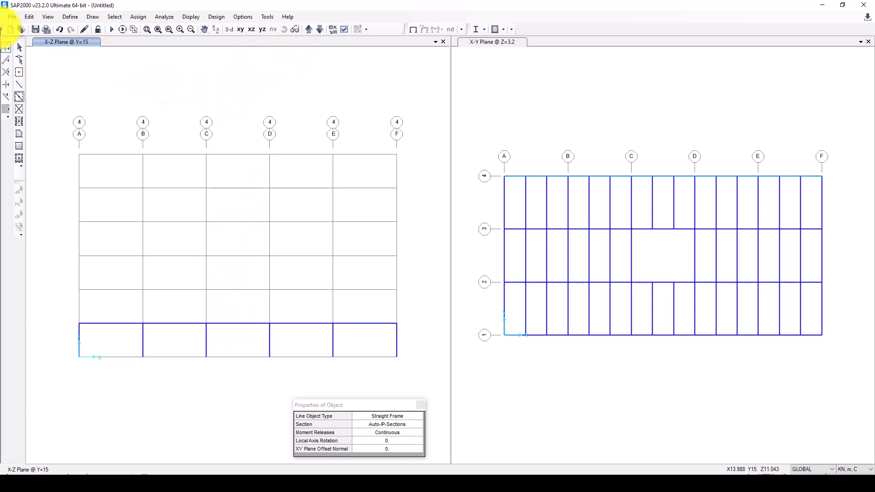
pyautogui.click(19, 48)
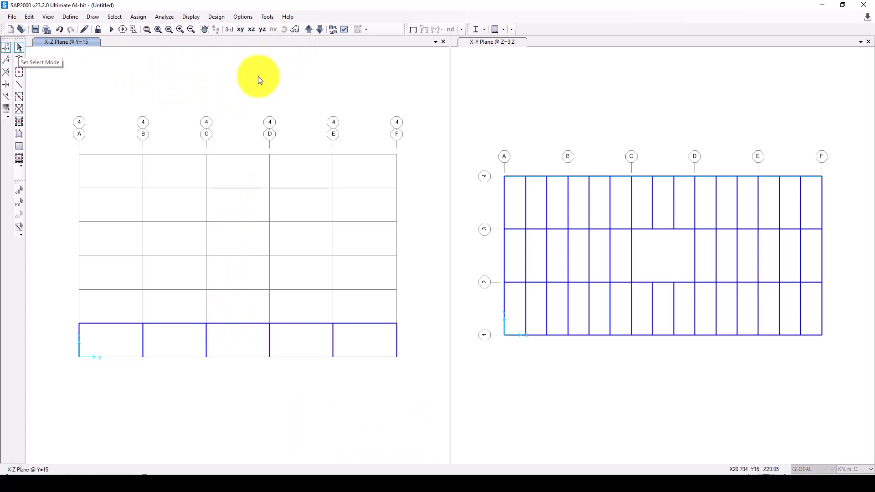
# Step: Show the Y-Z plane at X=30 in the first view and the 3-D view in the second, and examine the ground-storey framing
pyautogui.click(263, 30)
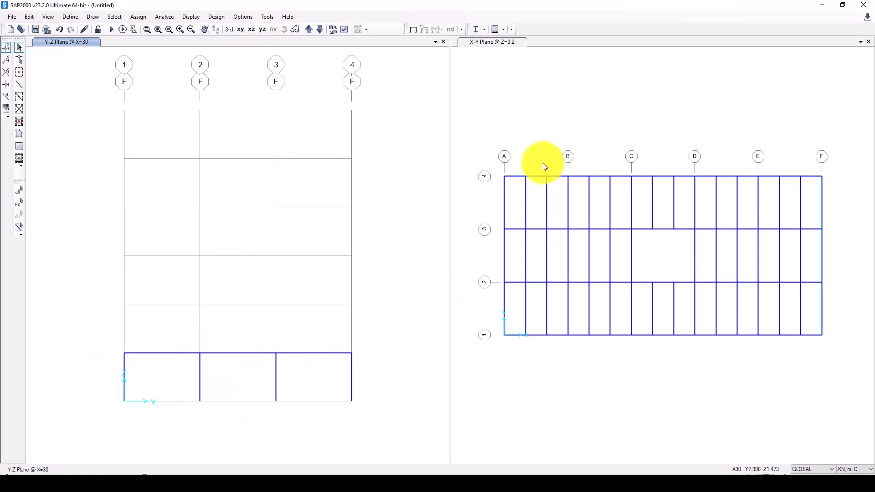
pyautogui.click(542, 136)
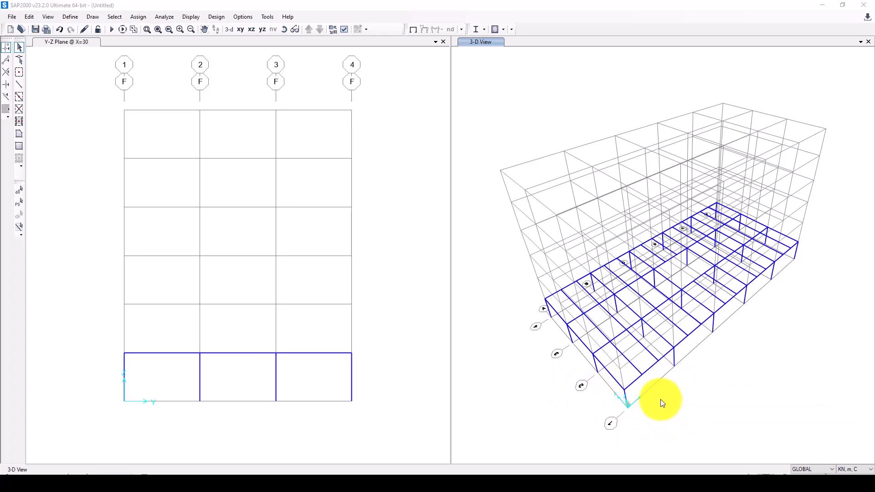
pyautogui.keyDown('shift'); pyautogui.moveTo(671, 350); pyautogui.dragTo(662, 330, button='middle'); pyautogui.keyUp('shift')
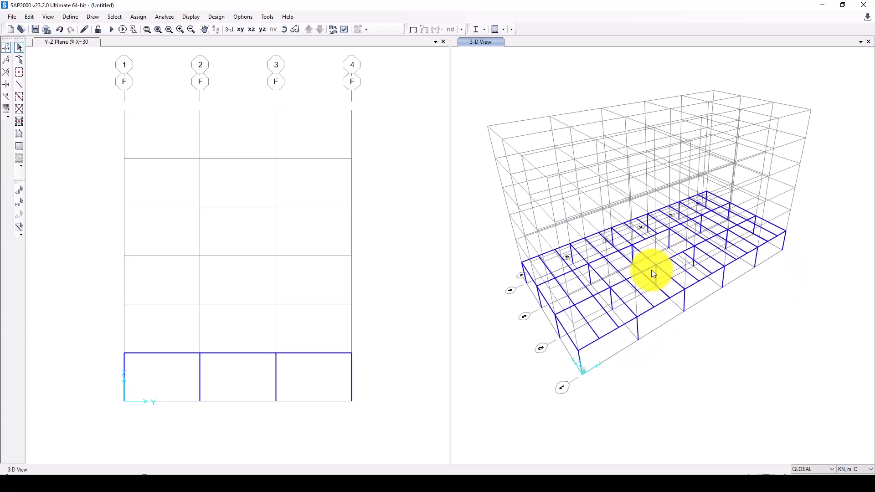
pyautogui.scroll(3, 379, 263)
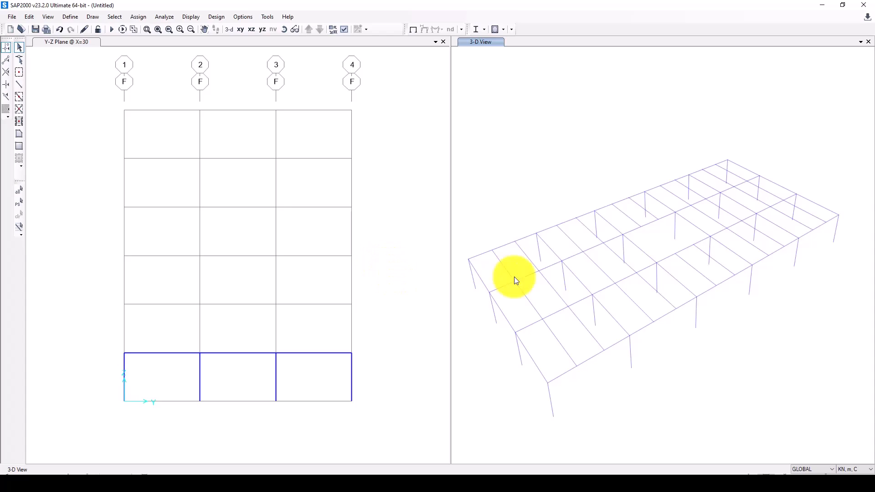
pyautogui.scroll(3, 552, 261)
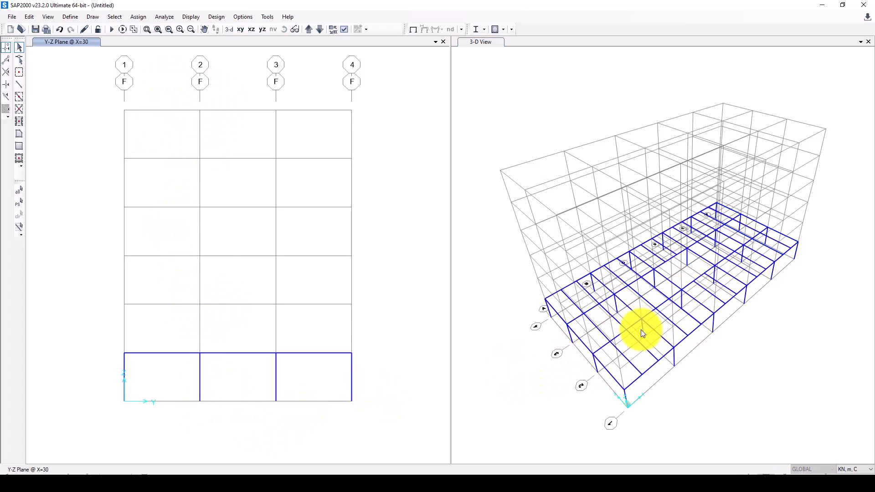
pyautogui.scroll(3, 677, 296)
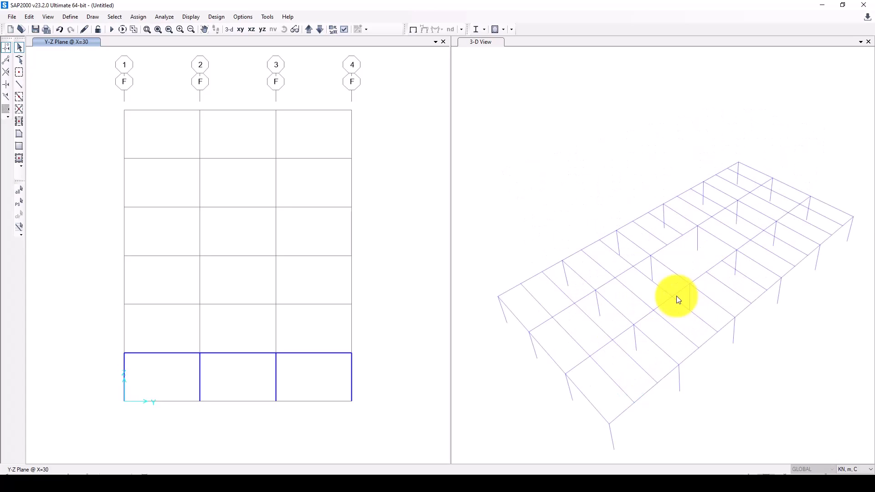
pyautogui.scroll(2, 684, 250)
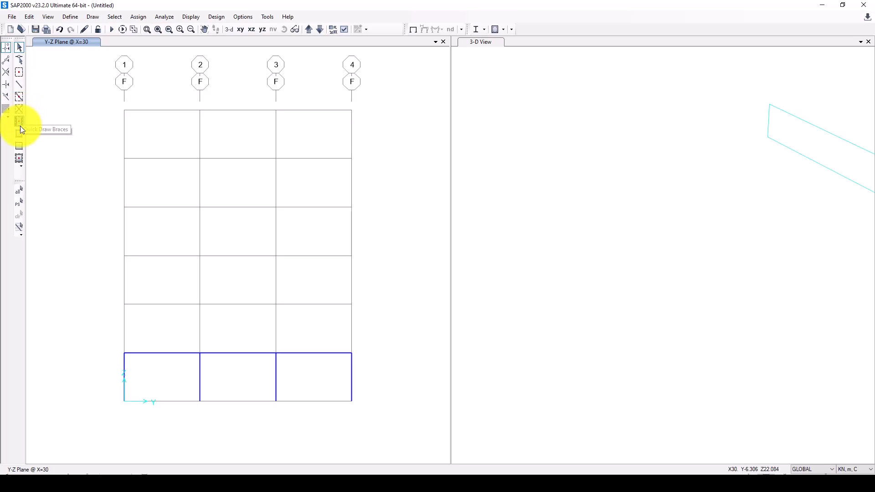
# Step: Set the Quick Draw Braces bracing type to Inverted V and restore the default 3-D view in the second window
pyautogui.click(19, 109)
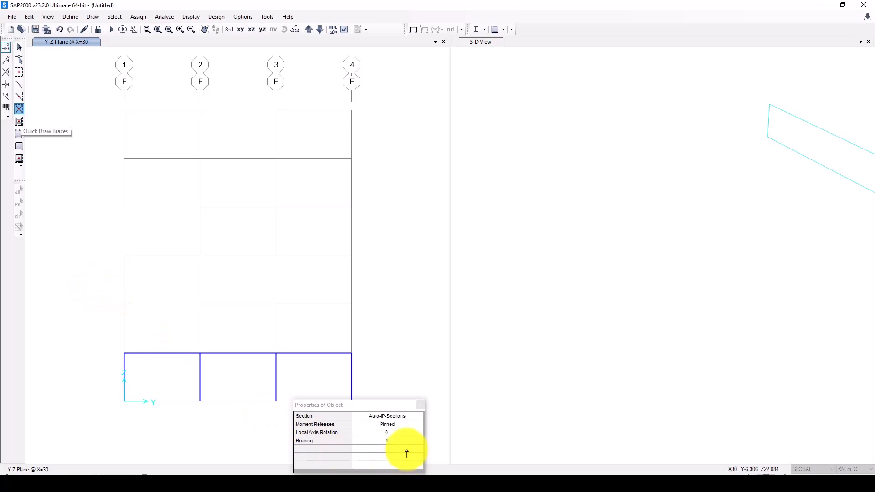
pyautogui.click(409, 439)
pyautogui.click(412, 439)
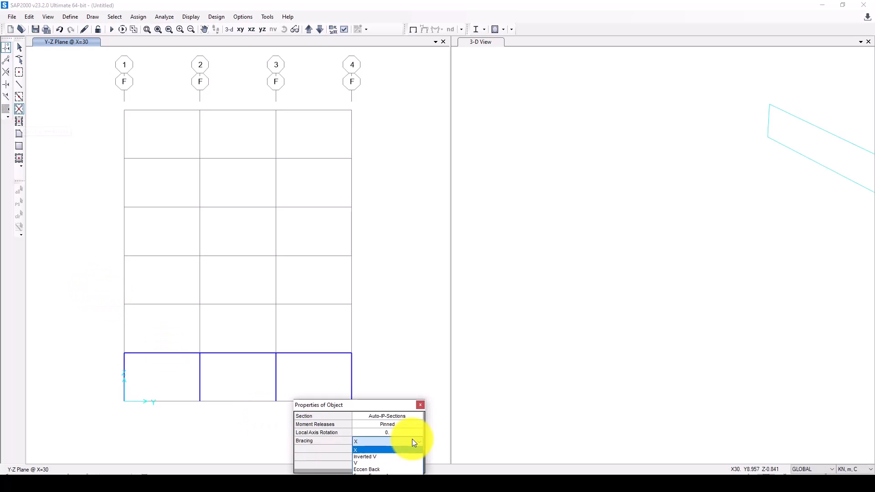
pyautogui.click(377, 457)
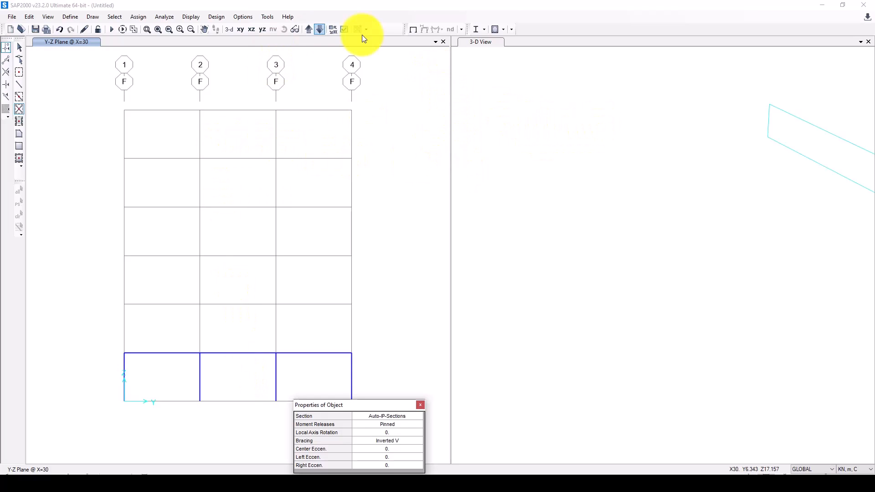
pyautogui.scroll(3, 522, 114)
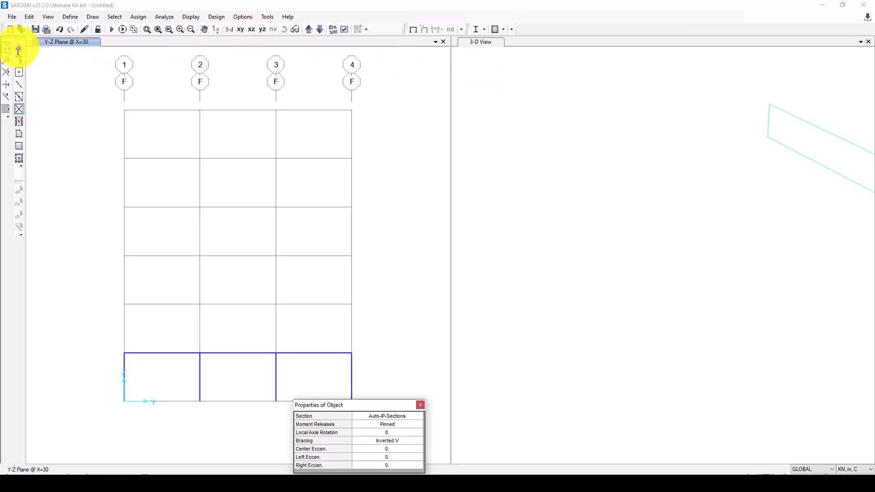
pyautogui.click(19, 48)
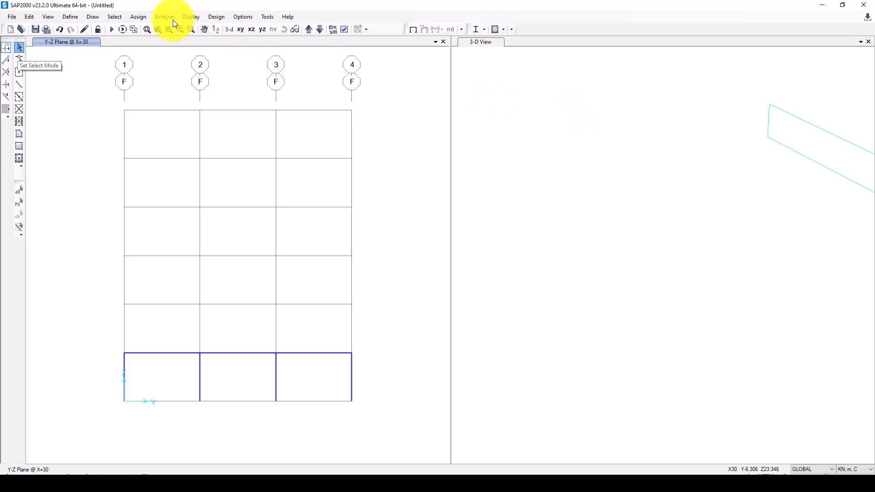
pyautogui.click(228, 29)
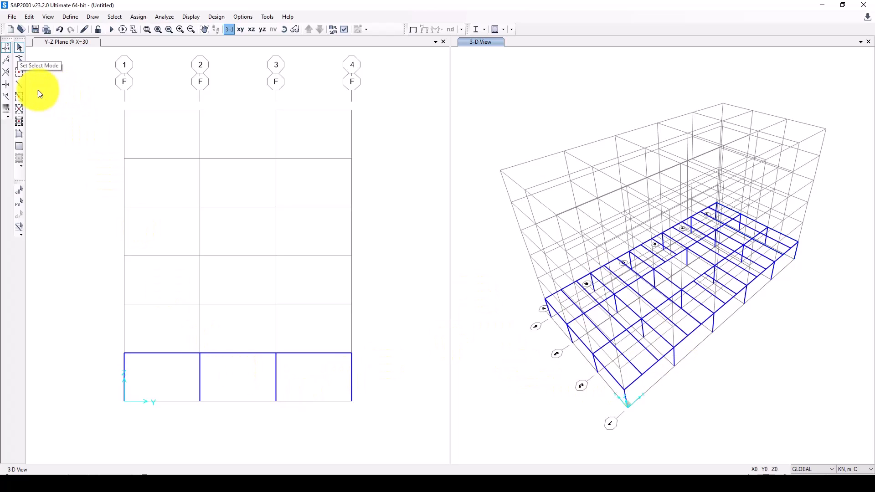
# Step: Quick-draw a pinned Auto-IP-Sections inverted-V brace in the ground storey between grid lines 2 and 3 of the Y-Z plane at X=24
pyautogui.click(19, 112)
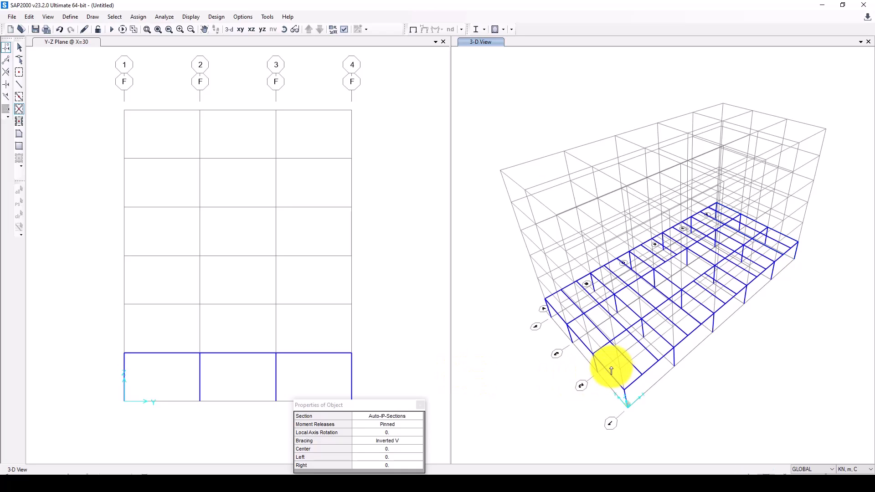
pyautogui.scroll(2, 611, 370)
pyautogui.scroll(2, 611, 371)
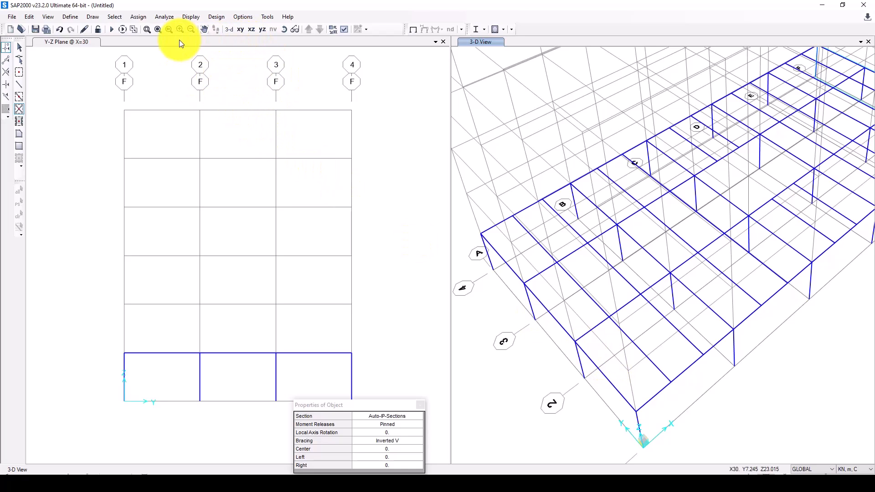
pyautogui.click(157, 63)
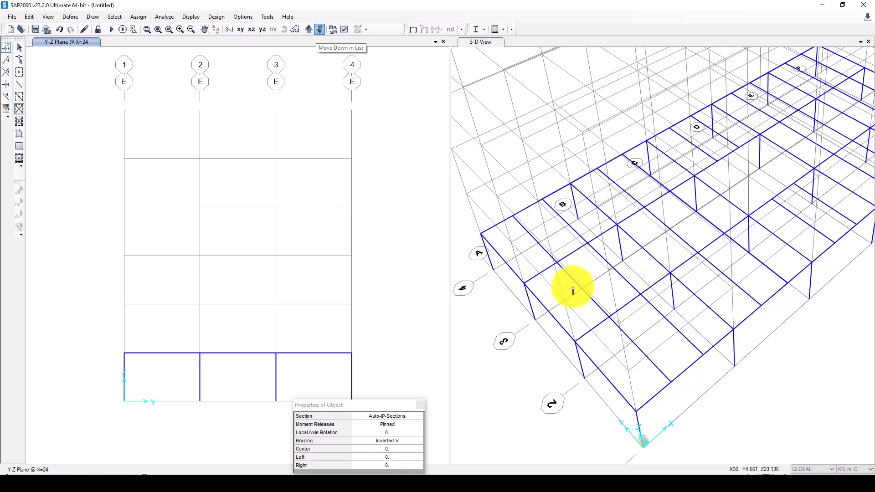
pyautogui.scroll(-5, 574, 291)
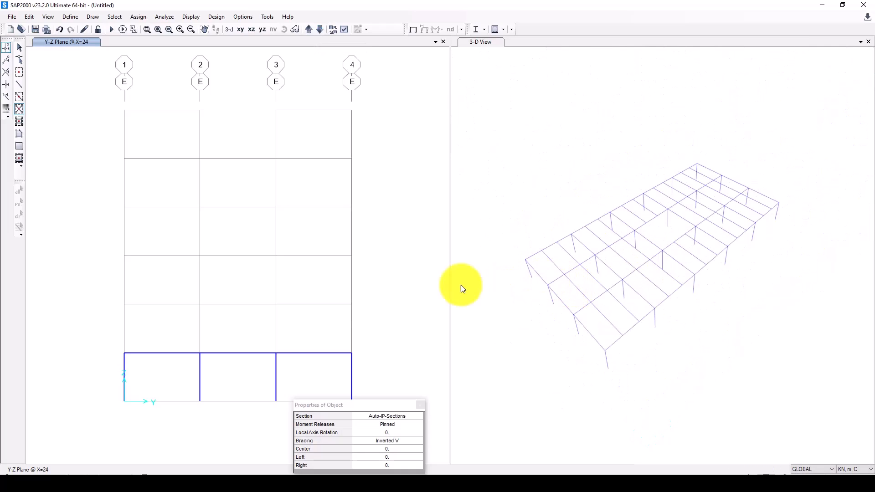
pyautogui.click(240, 369)
pyautogui.click(239, 371)
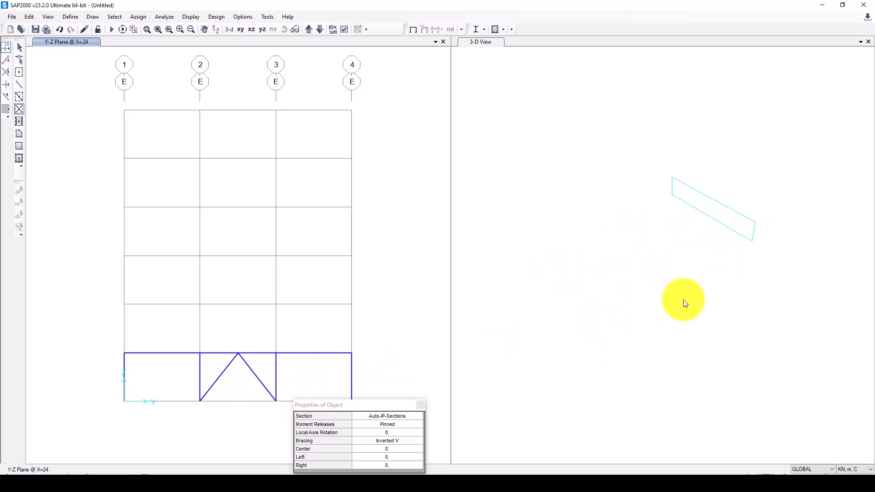
# Step: Quick-draw pinned inverted-V braces in the ground storey between grid lines 2 and 3 of the Y-Z planes at X=18 and X=12
pyautogui.click(801, 438)
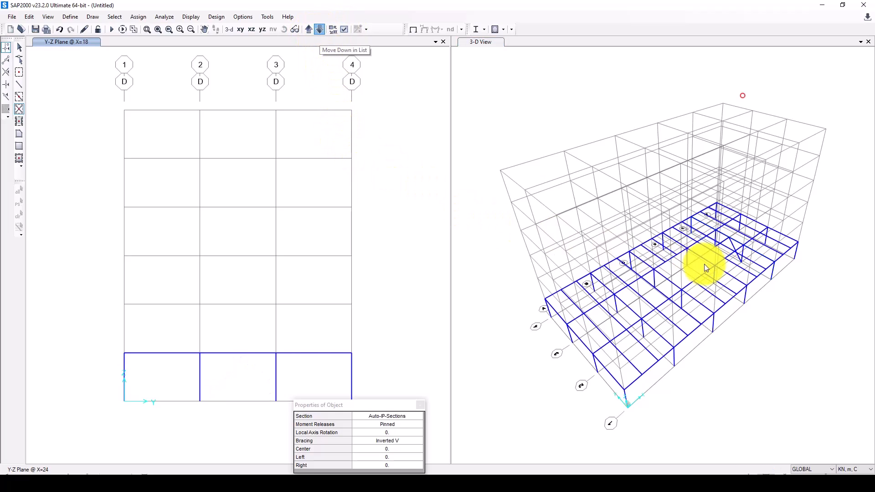
pyautogui.click(233, 381)
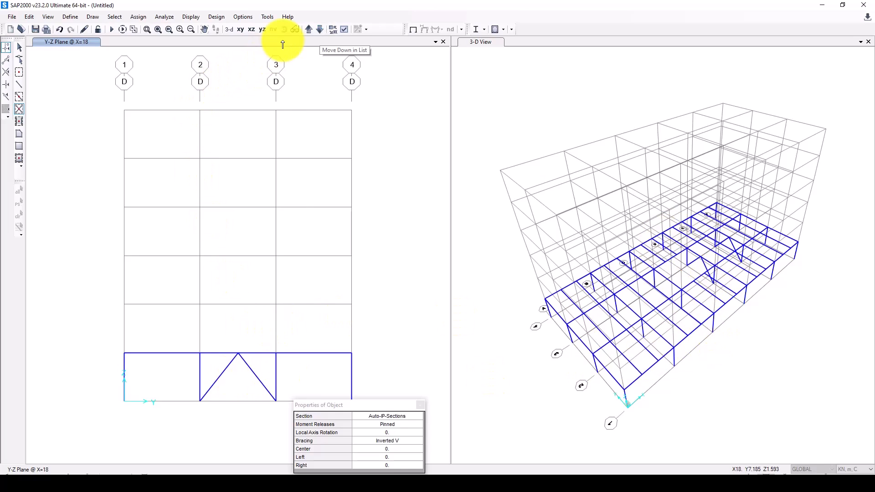
pyautogui.click(320, 29)
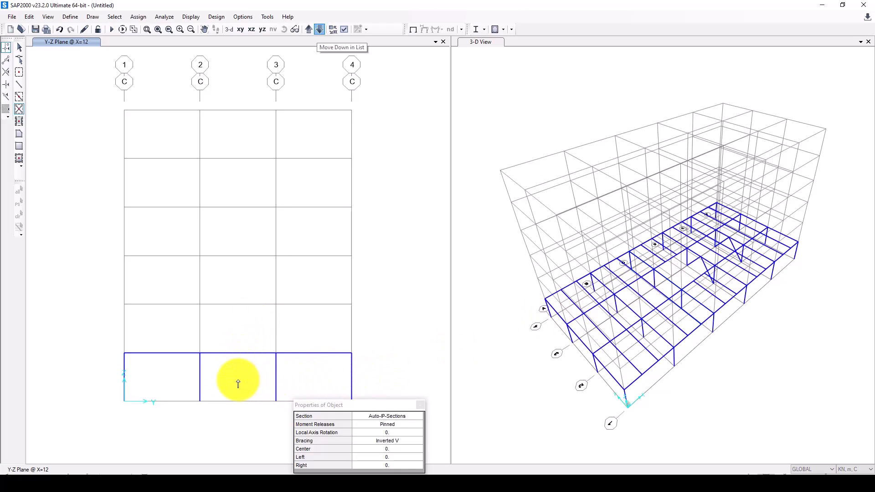
pyautogui.click(269, 310)
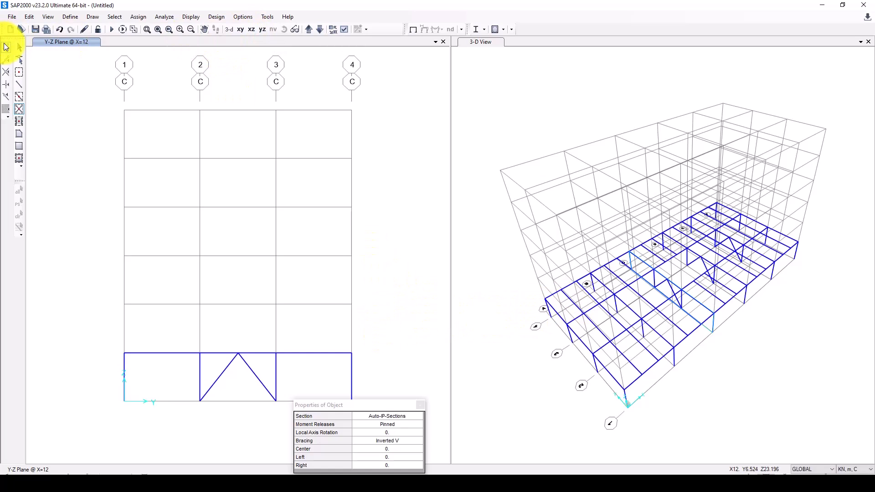
pyautogui.click(18, 47)
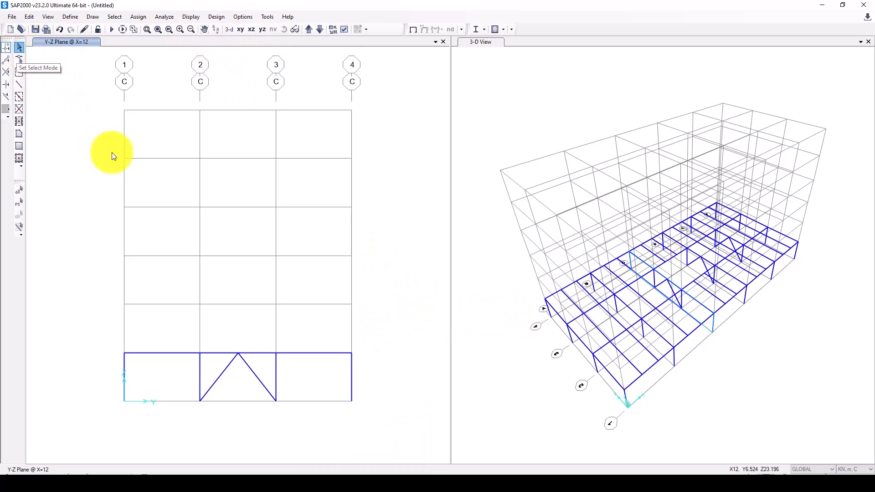
# Step: Review the ground-storey bays by stepping through the Y-Z planes at X=18, X=24, X=30 and X=0
pyautogui.click(309, 28)
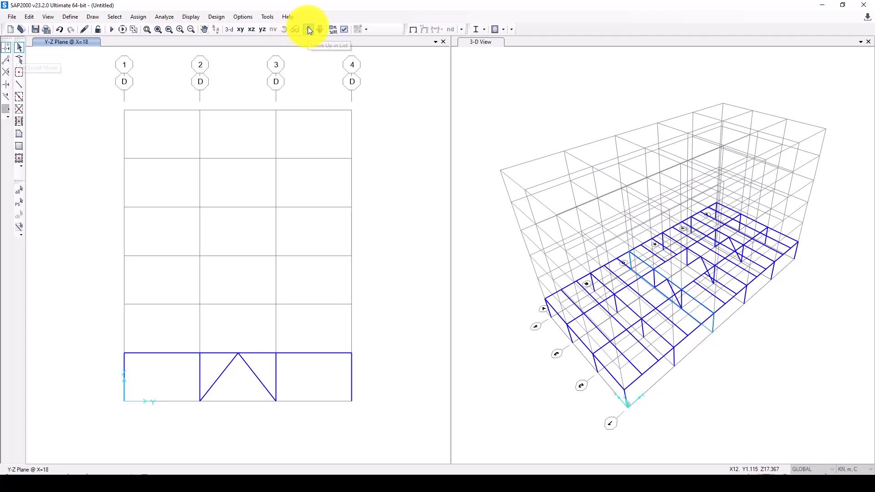
pyautogui.click(309, 29)
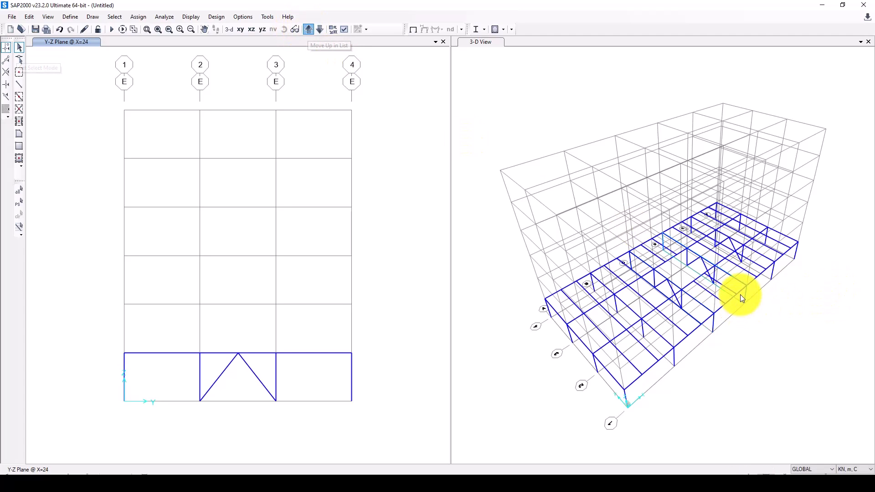
pyautogui.click(307, 30)
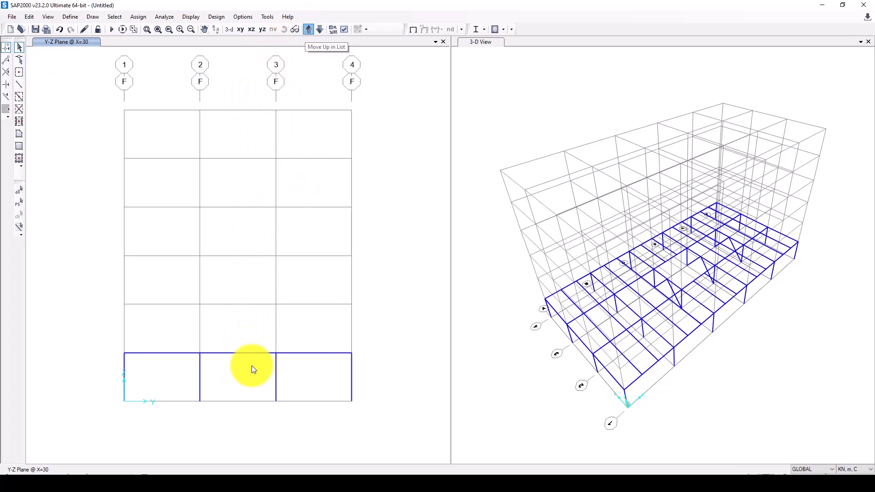
pyautogui.click(310, 29)
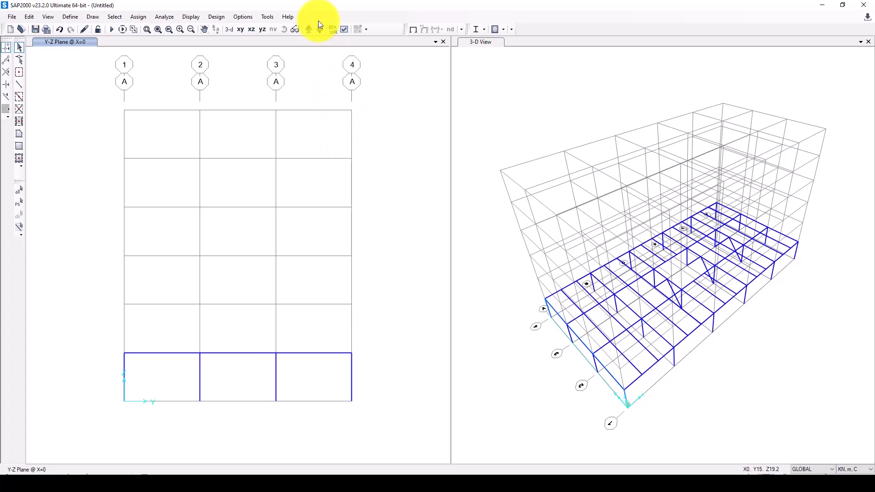
# Step: Delete both members of the ground-storey inverted-V brace in the Y-Z plane at X=24
pyautogui.click(320, 29)
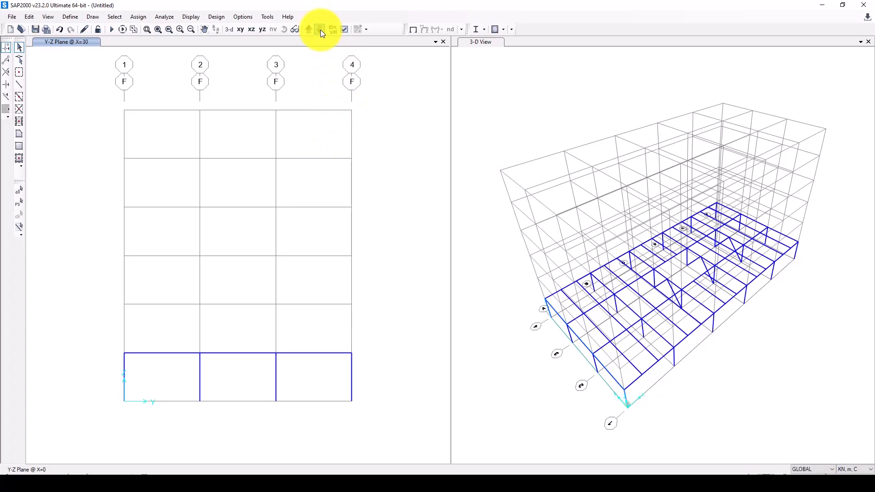
pyautogui.click(321, 30)
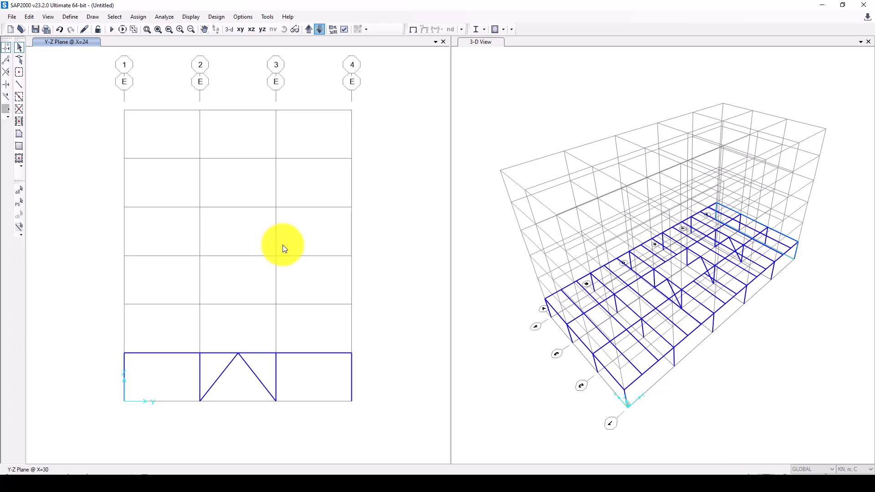
pyautogui.click(246, 365)
pyautogui.click(221, 365)
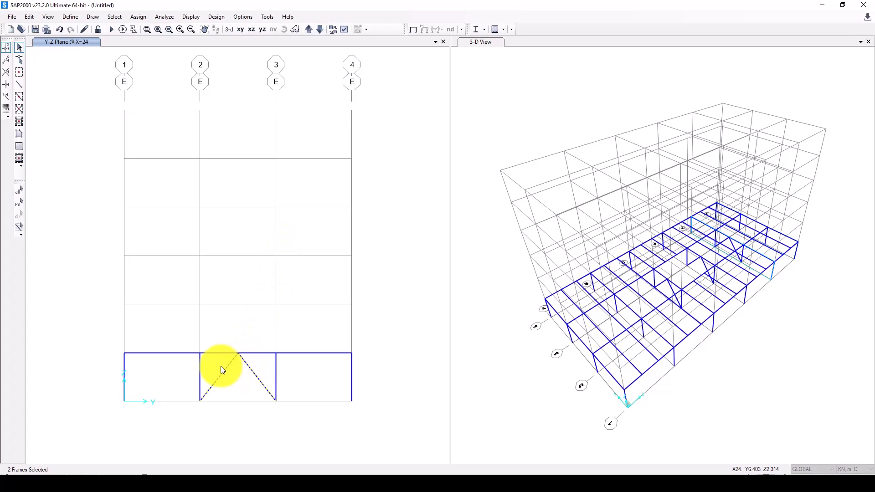
pyautogui.press('Delete')
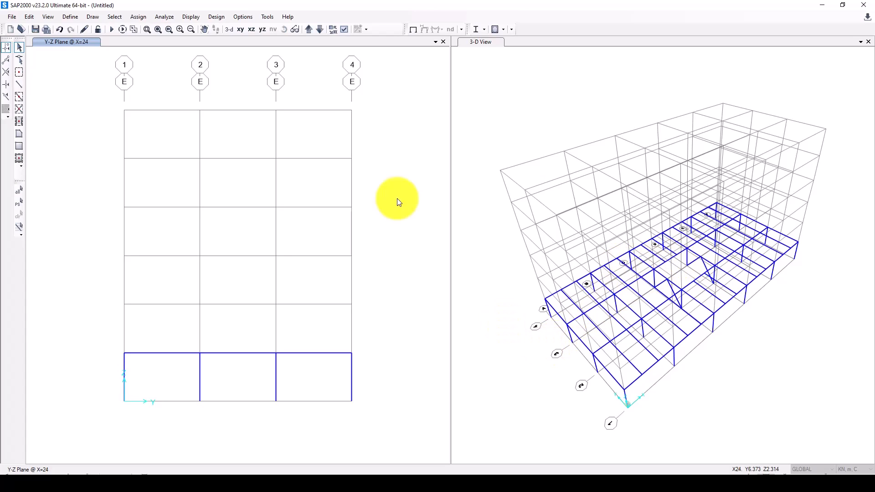
# Step: Quick-draw a pinned Auto-IP-Sections inverted-V brace in the ground storey between grid lines C and D of the X-Z plane at Y=10
pyautogui.click(251, 29)
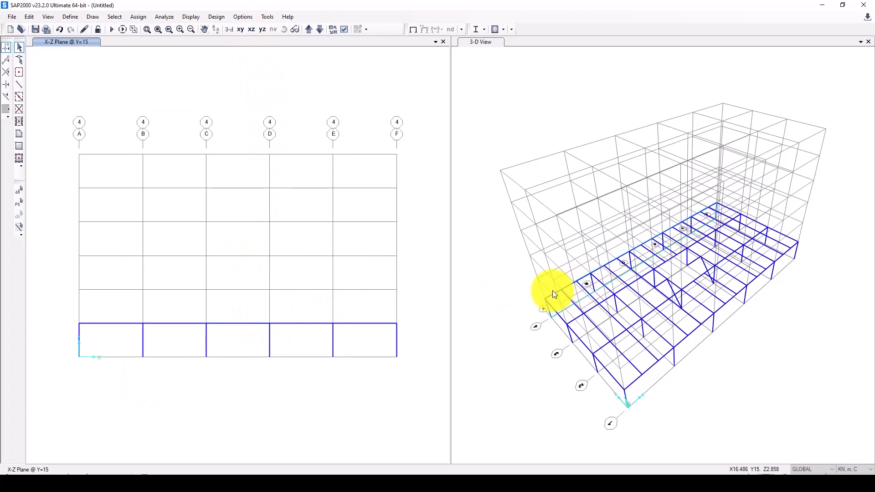
pyautogui.click(319, 29)
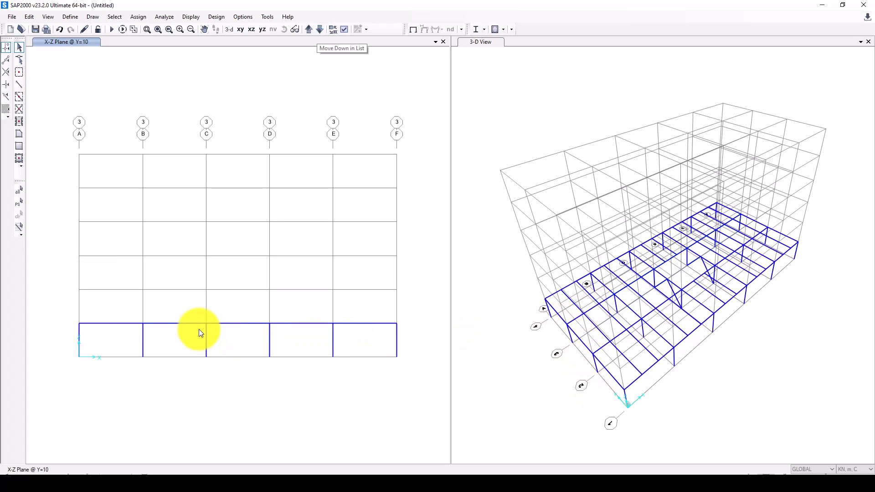
pyautogui.click(20, 109)
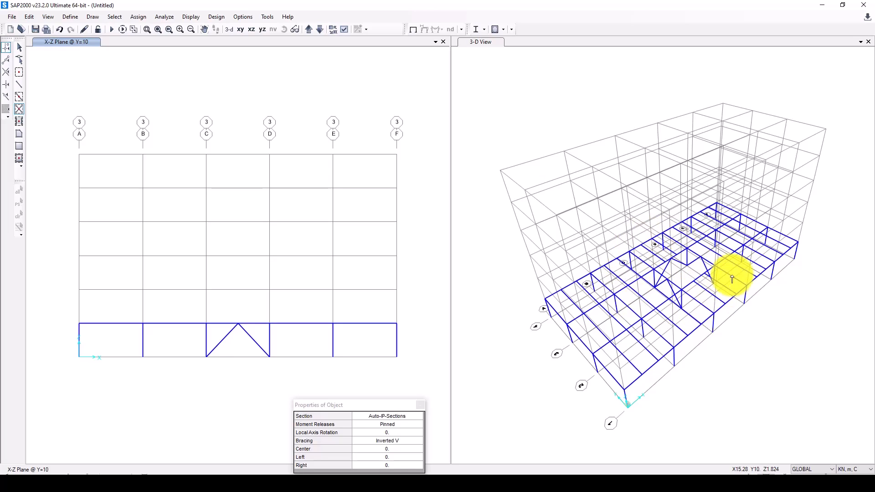
pyautogui.click(7, 49)
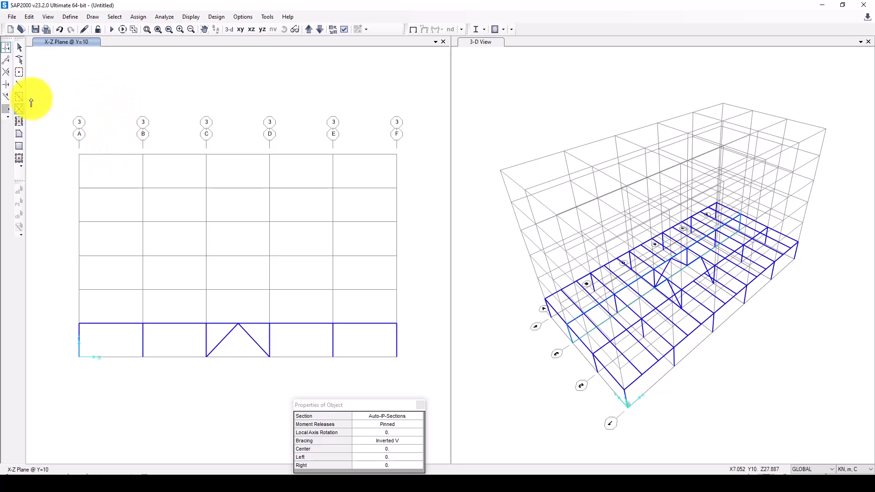
pyautogui.click(19, 48)
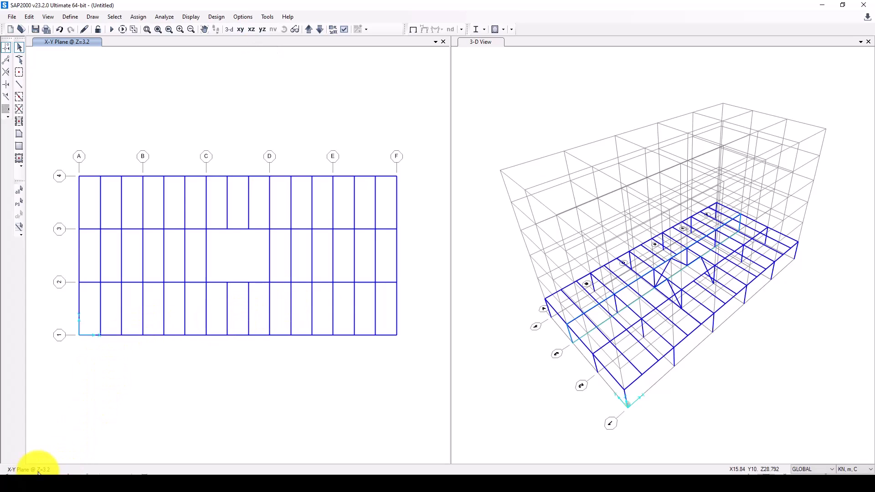
# Step: Draw a rectangular Slab area over the whole floor at Z=3.2, from grid point A-4 to F-1
pyautogui.click(19, 146)
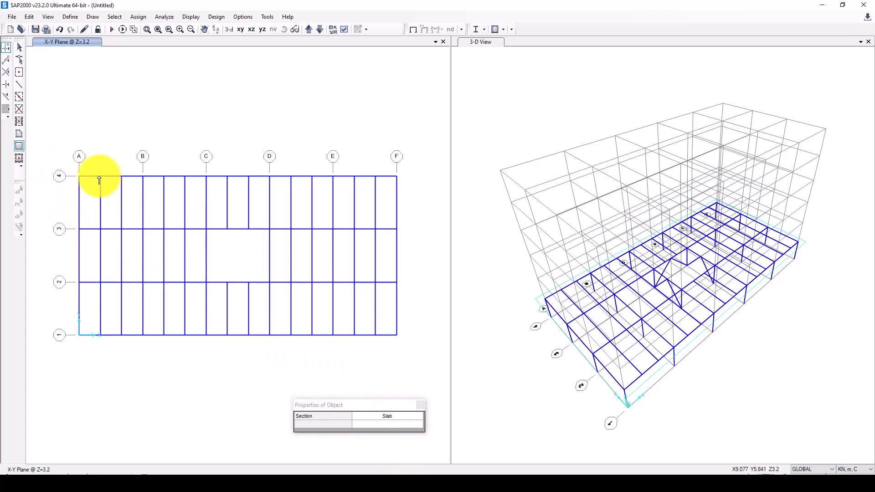
pyautogui.click(79, 176)
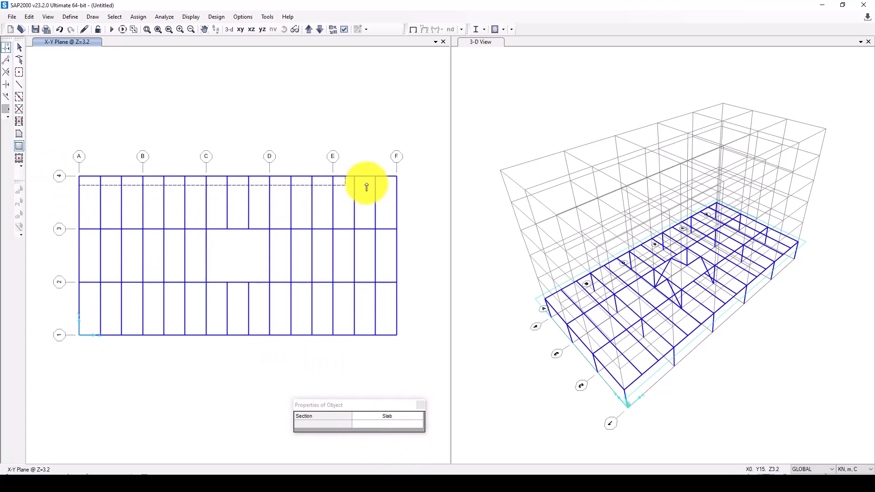
pyautogui.click(397, 335)
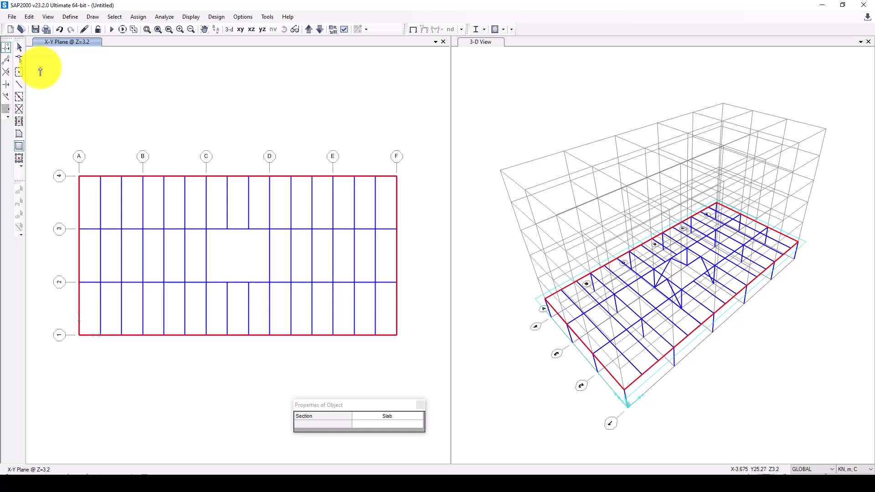
pyautogui.click(18, 47)
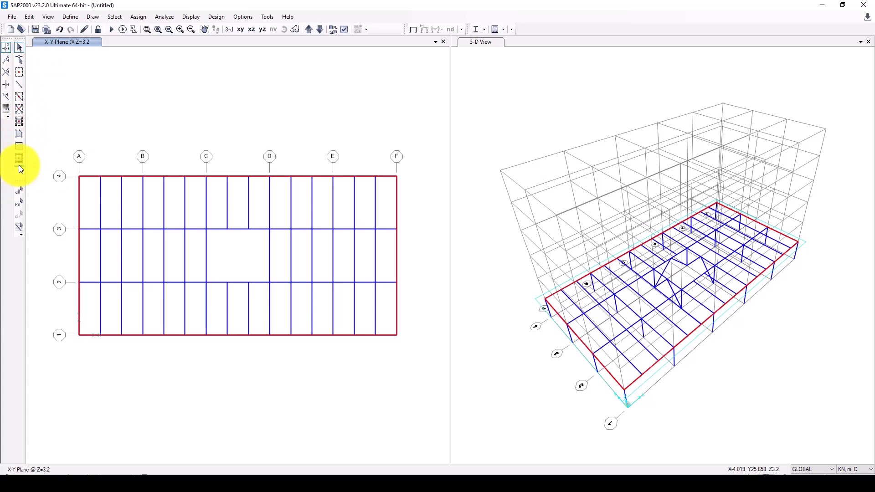
# Step: Try to draw a poly area with section None over the central opening between grid lines C–D and 2–3 at Z=3.2
pyautogui.click(19, 133)
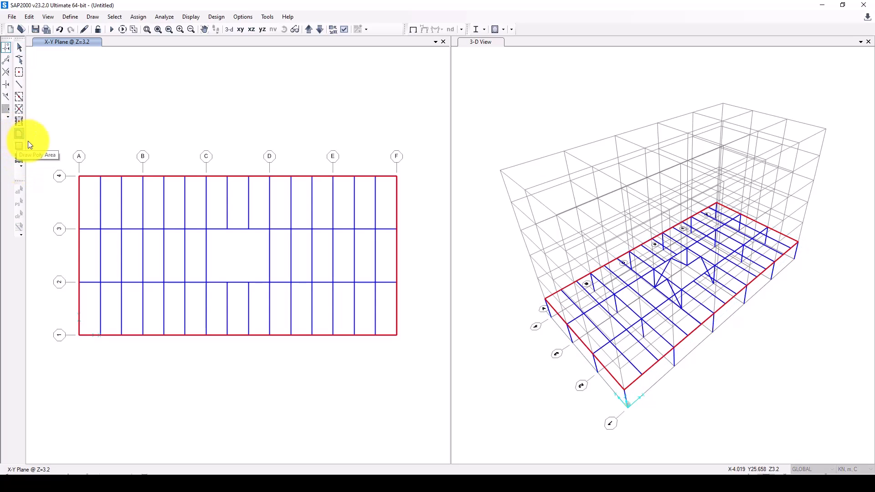
pyautogui.click(18, 147)
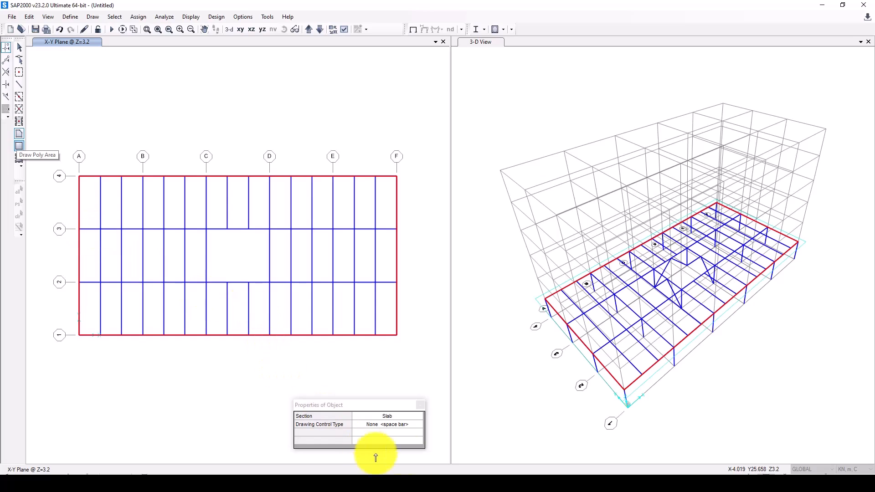
pyautogui.click(417, 417)
pyautogui.click(416, 417)
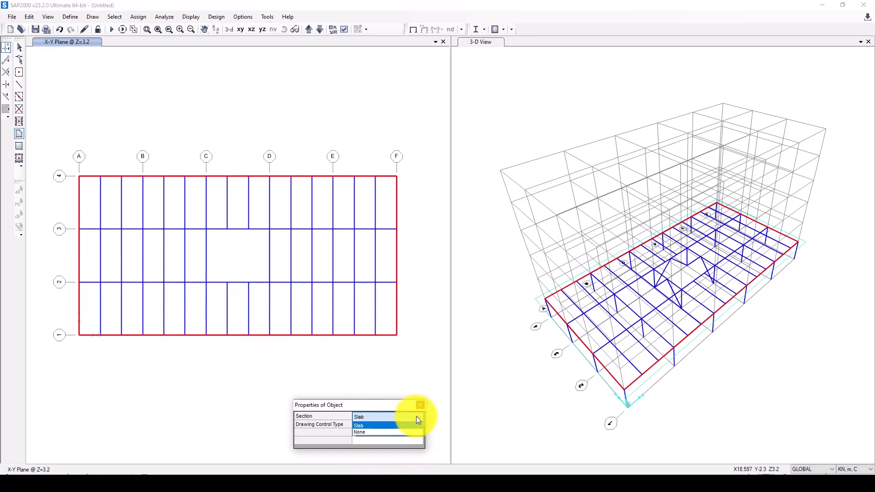
pyautogui.click(367, 431)
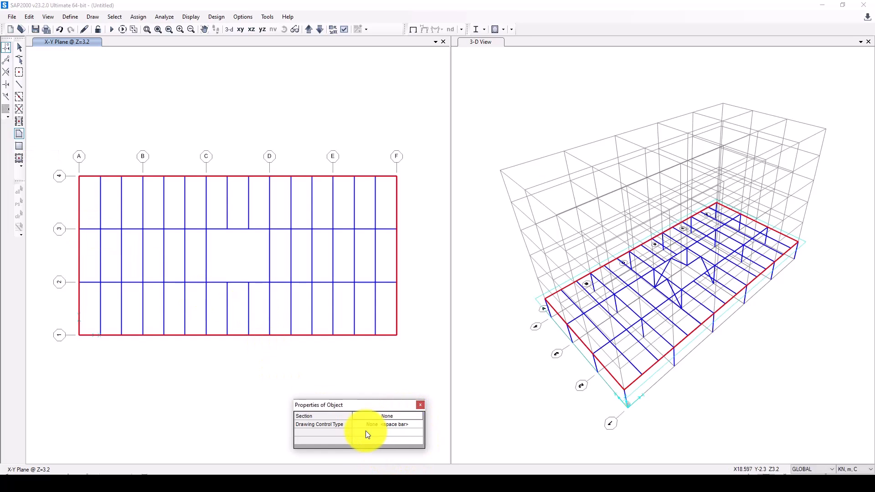
pyautogui.click(206, 232)
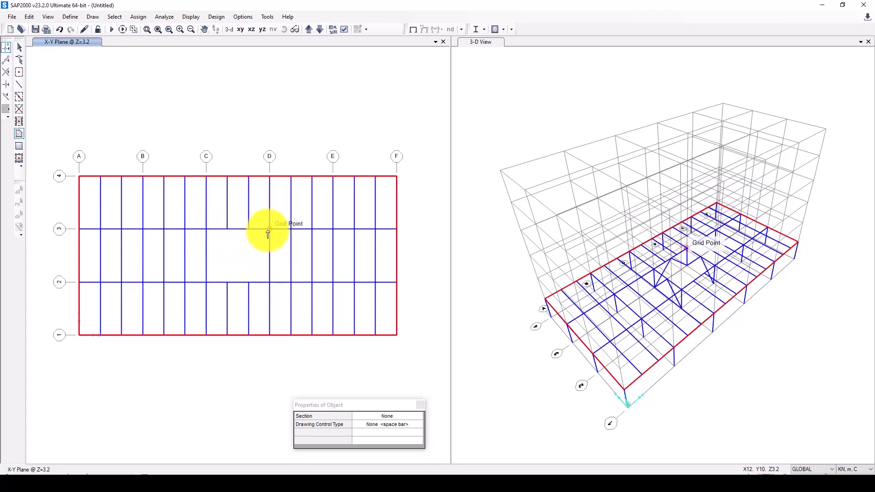
pyautogui.click(271, 283)
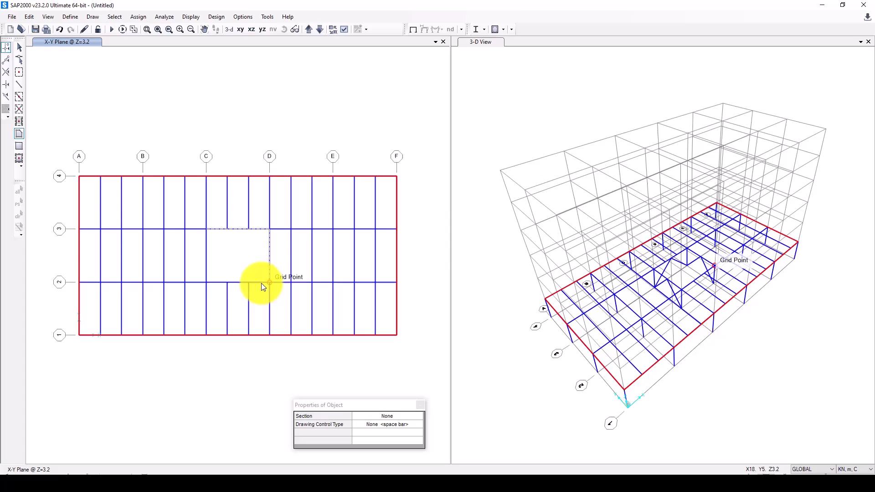
pyautogui.click(207, 285)
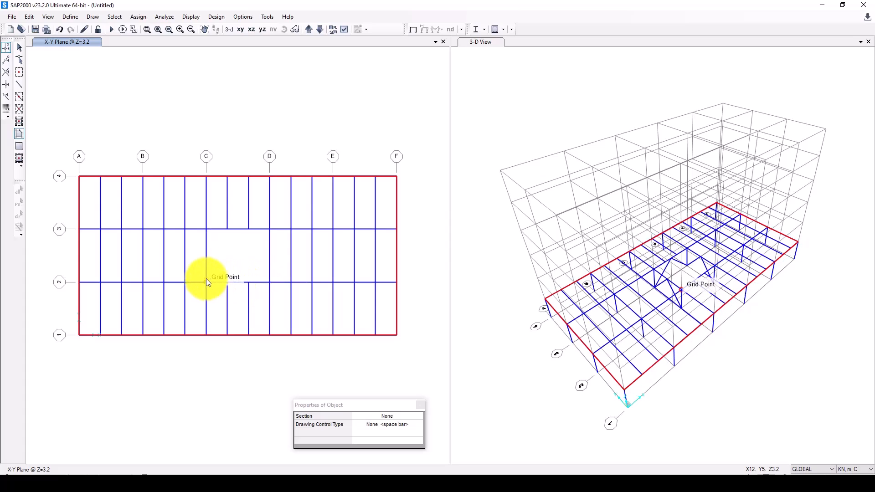
pyautogui.click(204, 232)
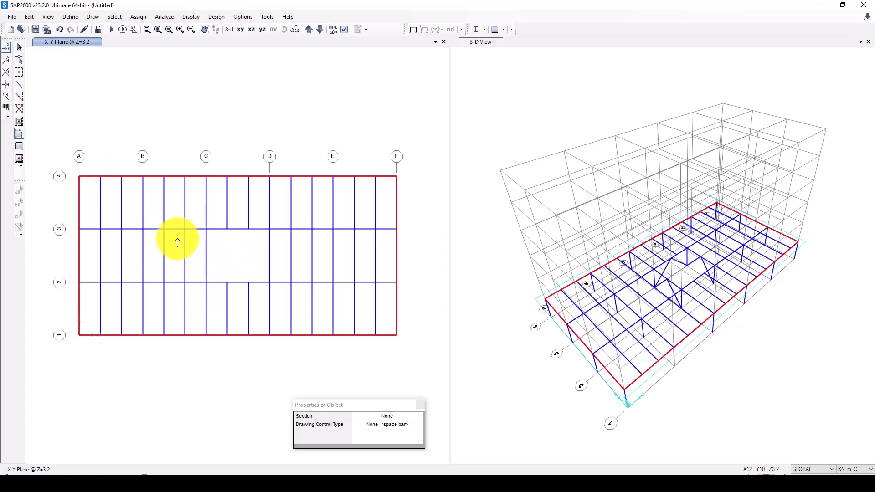
# Step: Check the areas at the central opening, and draw a rectangular area with section None between grid lines C–D and 2–3
pyautogui.click(19, 59)
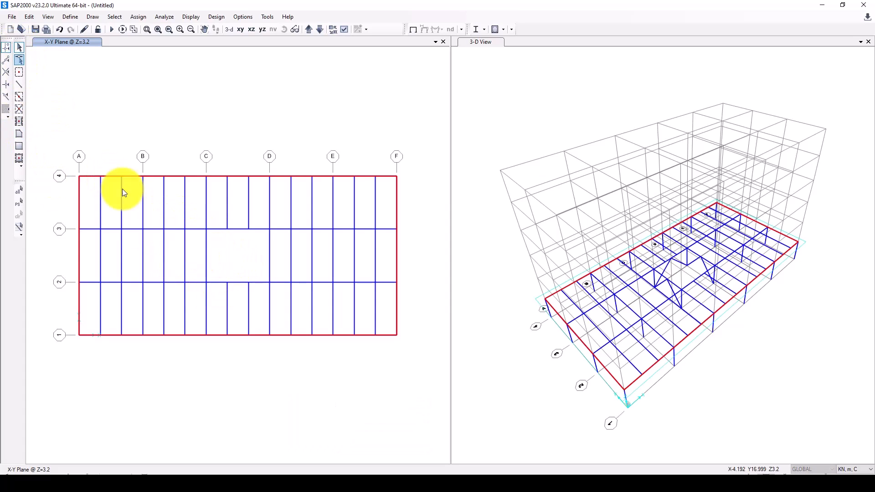
pyautogui.click(252, 258)
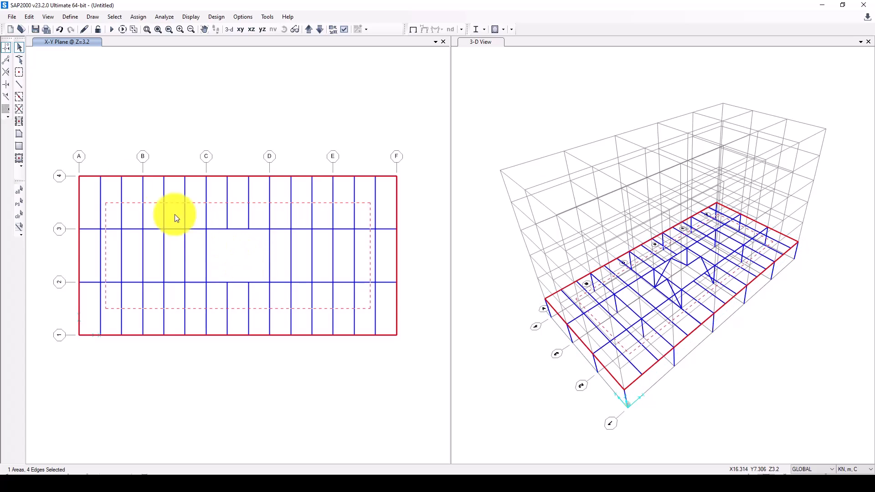
pyautogui.click(18, 145)
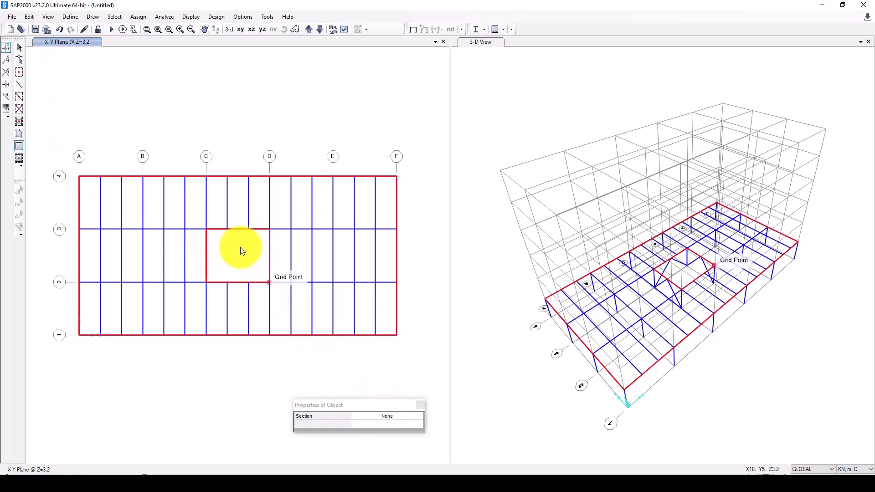
pyautogui.press('Escape')
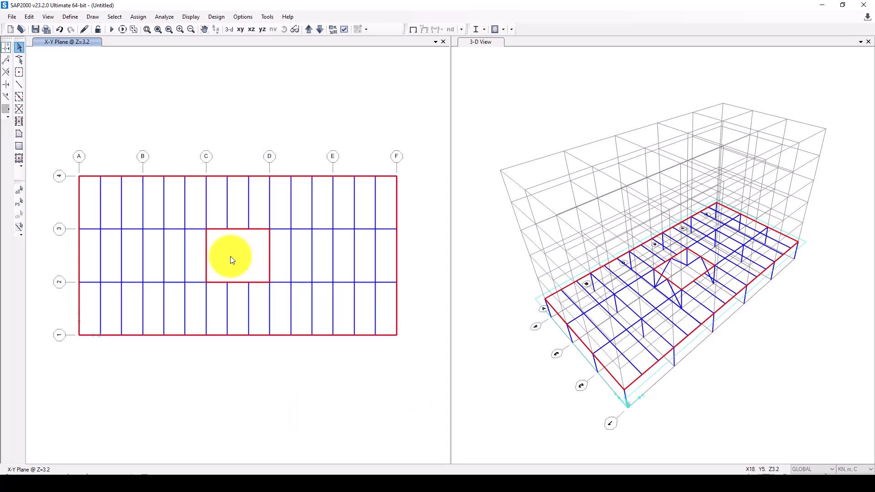
# Step: Delete both the full-floor slab area and the central opening area at Z=3.2
pyautogui.keyDown('ctrl'); pyautogui.click(230, 256); pyautogui.keyUp('ctrl')
pyautogui.click(397, 216)
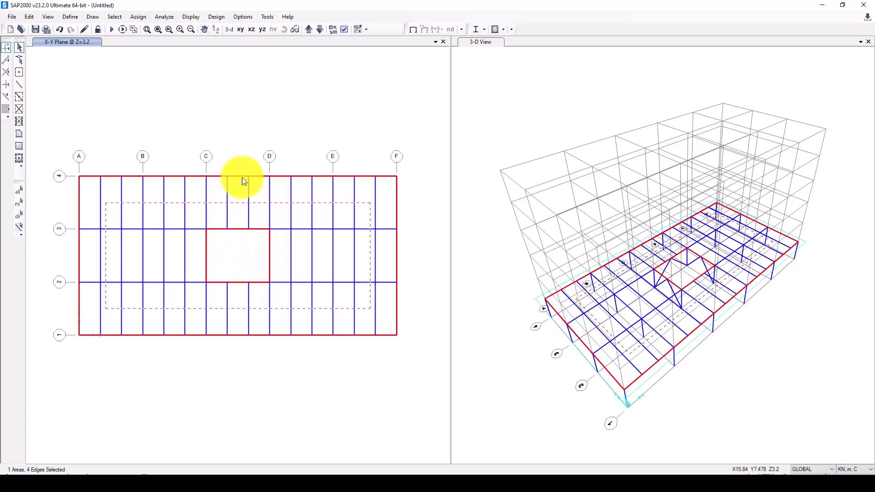
pyautogui.keyDown('ctrl'); pyautogui.click(246, 257); pyautogui.keyUp('ctrl')
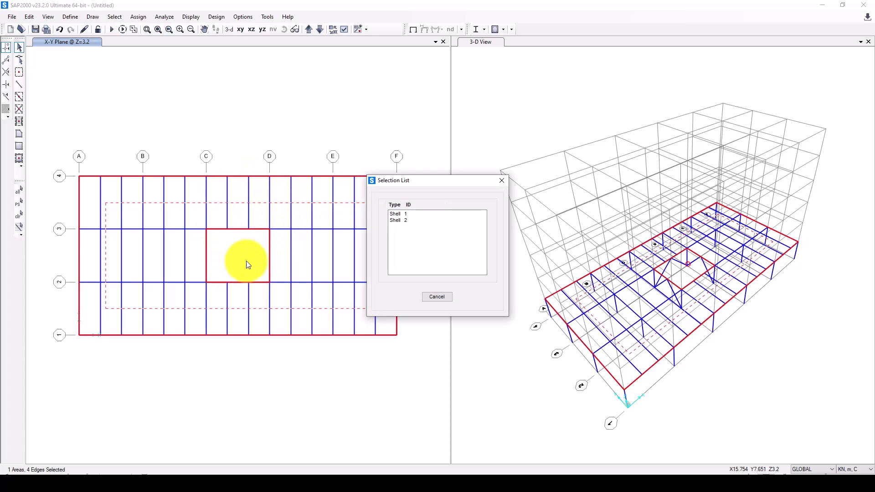
pyautogui.click(397, 221)
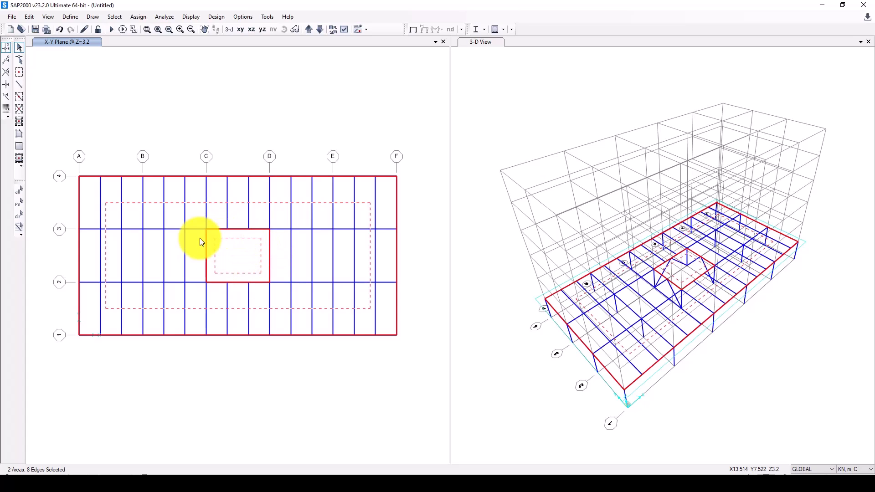
pyautogui.keyDown('ctrl'); pyautogui.click(241, 254); pyautogui.keyUp('ctrl')
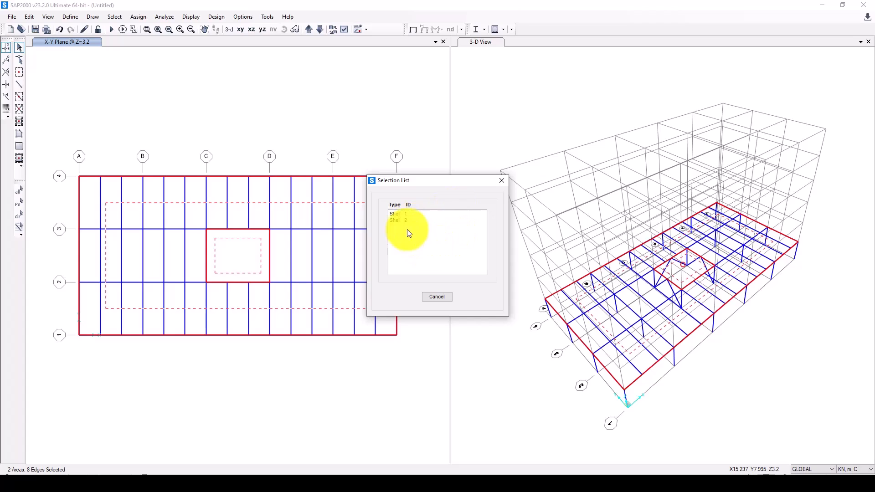
pyautogui.click(502, 181)
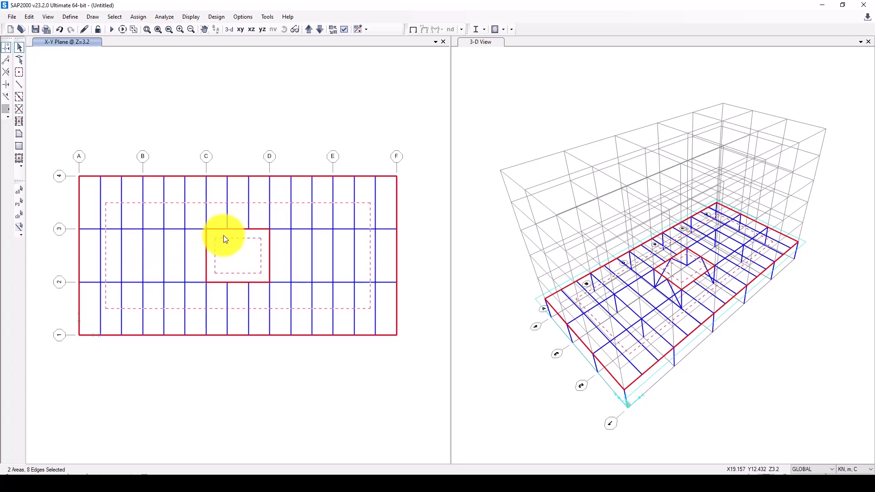
pyautogui.keyDown('ctrl'); pyautogui.click(236, 256); pyautogui.keyUp('ctrl')
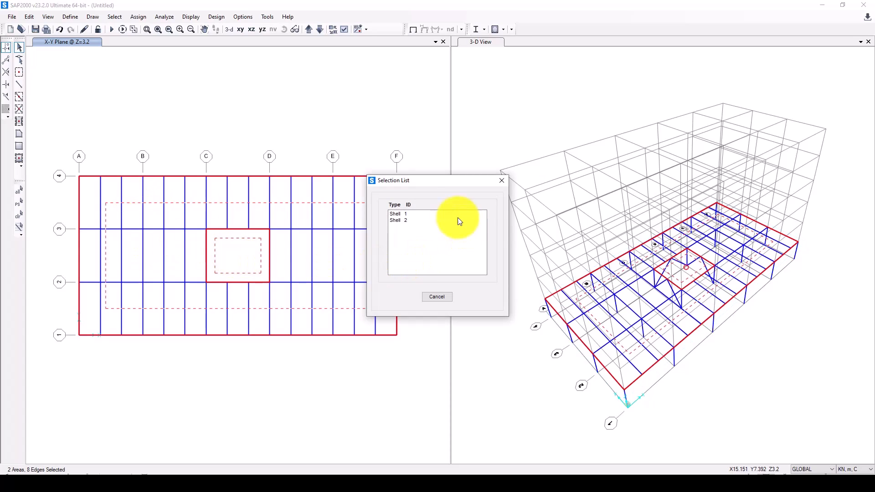
pyautogui.click(503, 182)
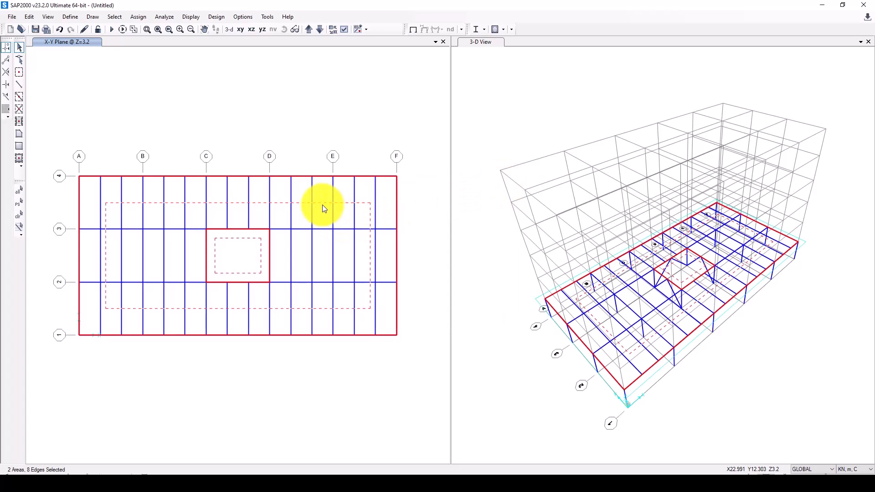
pyautogui.press('Delete')
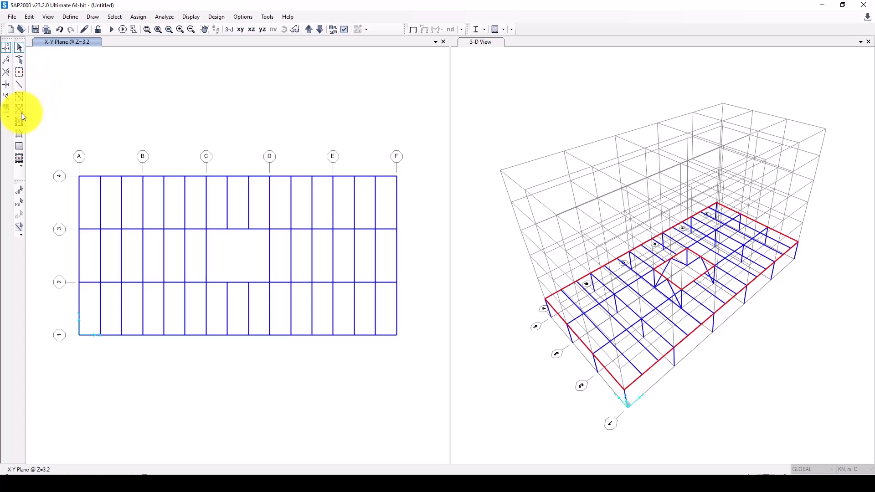
# Step: Try to outline a Slab poly area over the floor at Z=3.2 around the central opening, starting from grid point A-4
pyautogui.click(18, 146)
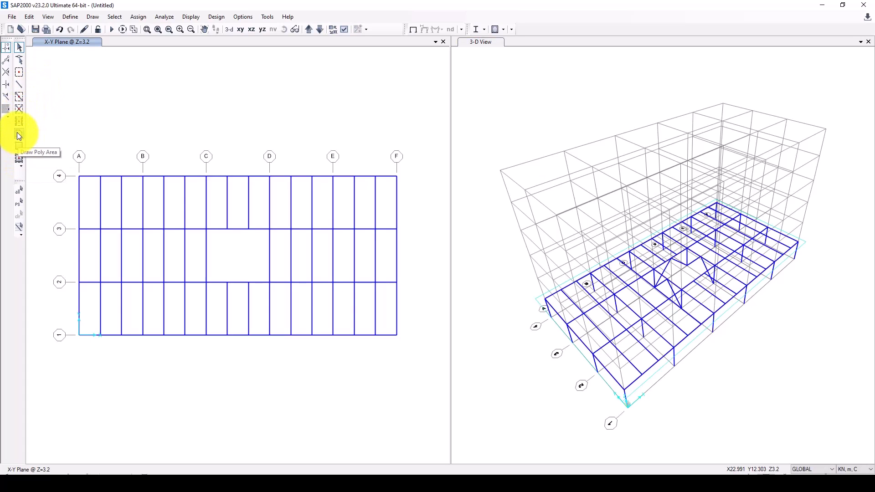
pyautogui.click(19, 135)
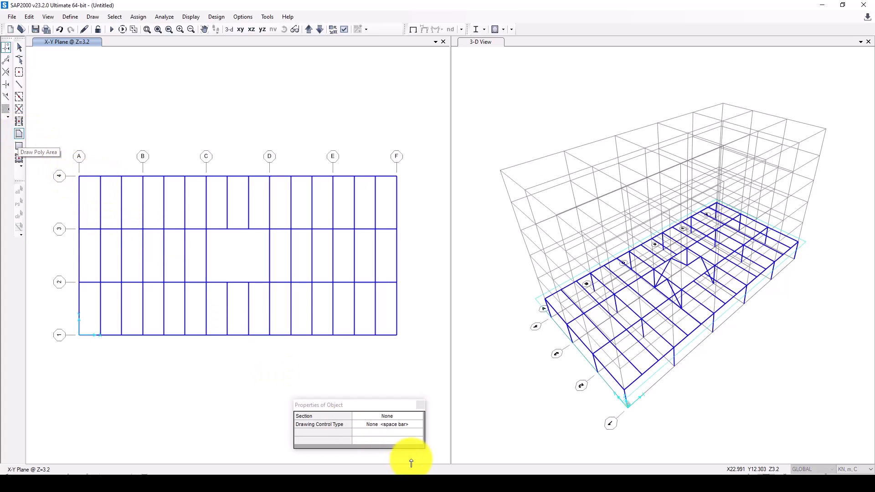
pyautogui.click(419, 417)
pyautogui.click(381, 426)
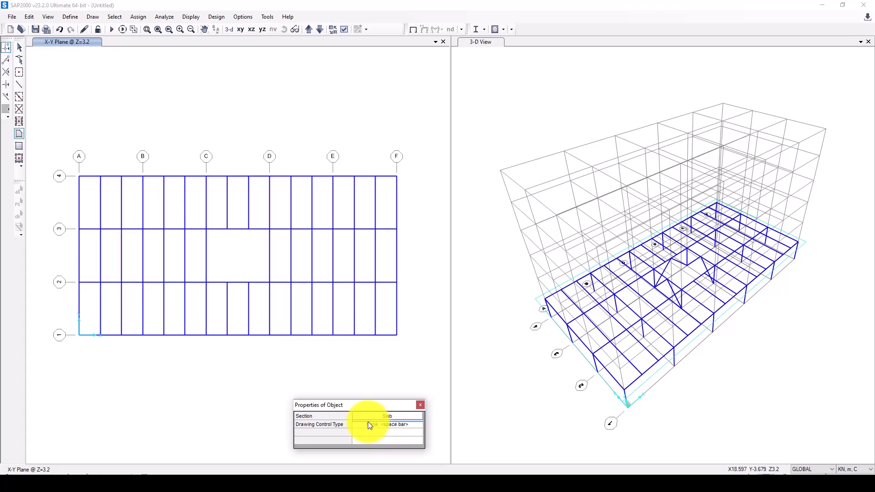
pyautogui.click(87, 182)
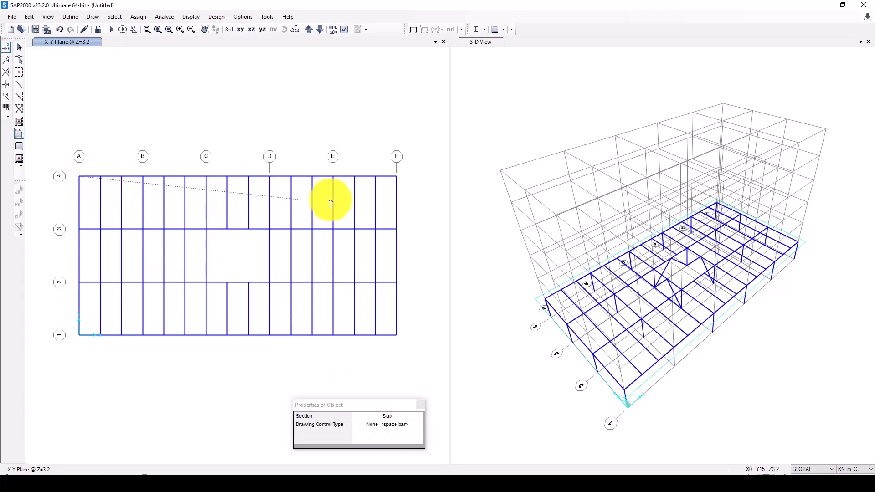
pyautogui.click(397, 335)
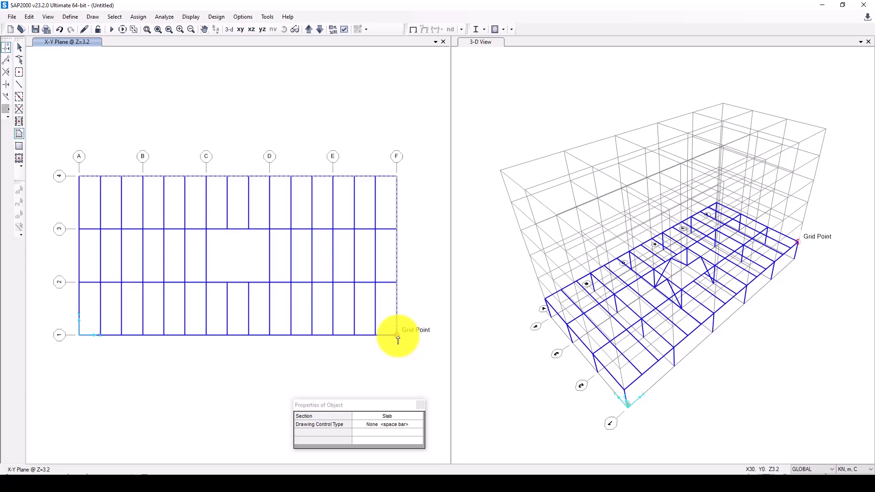
pyautogui.click(270, 335)
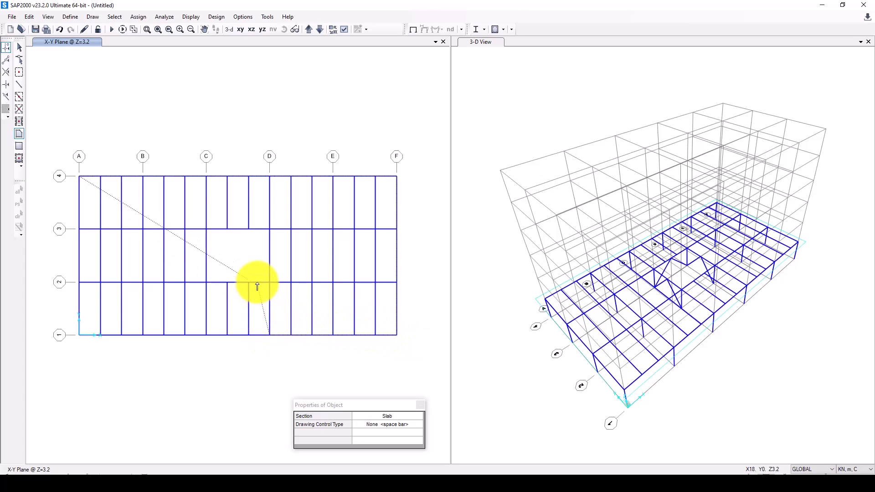
pyautogui.click(269, 229)
pyautogui.click(207, 229)
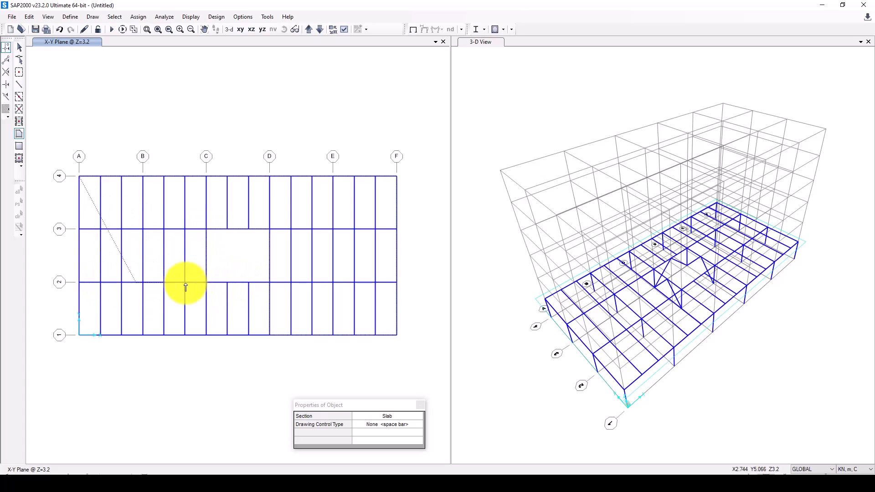
pyautogui.click(80, 282)
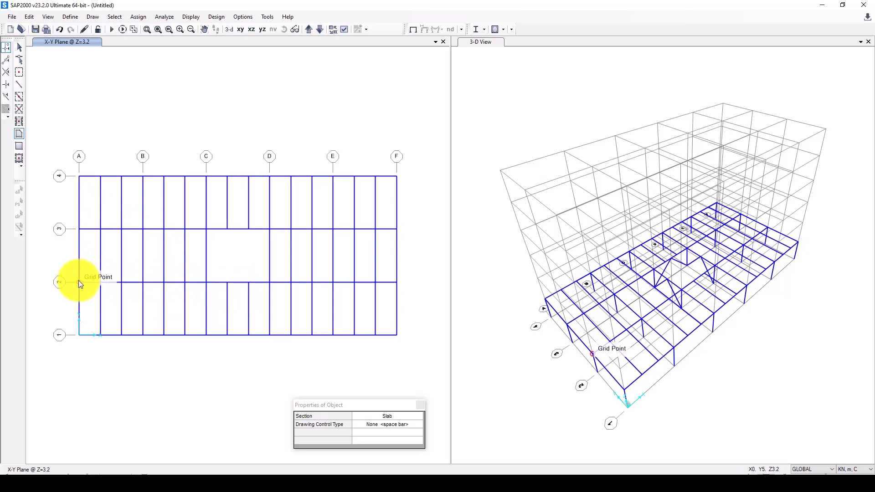
pyautogui.click(80, 177)
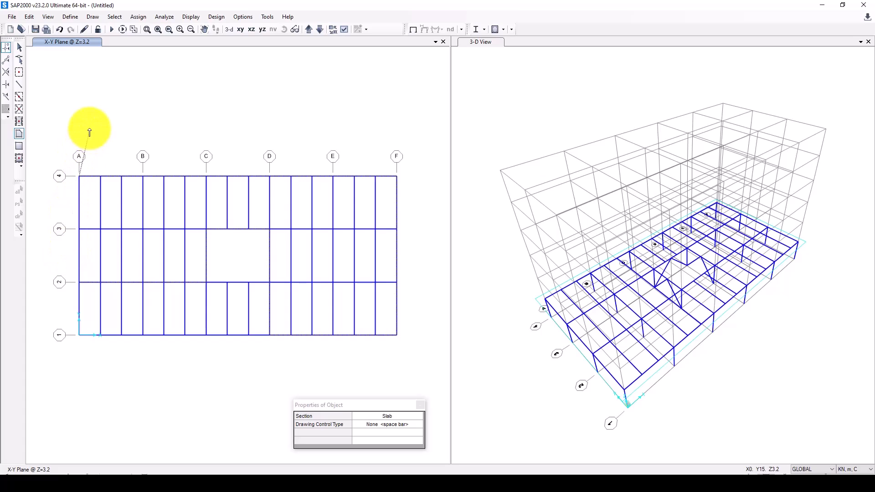
pyautogui.press('Return')
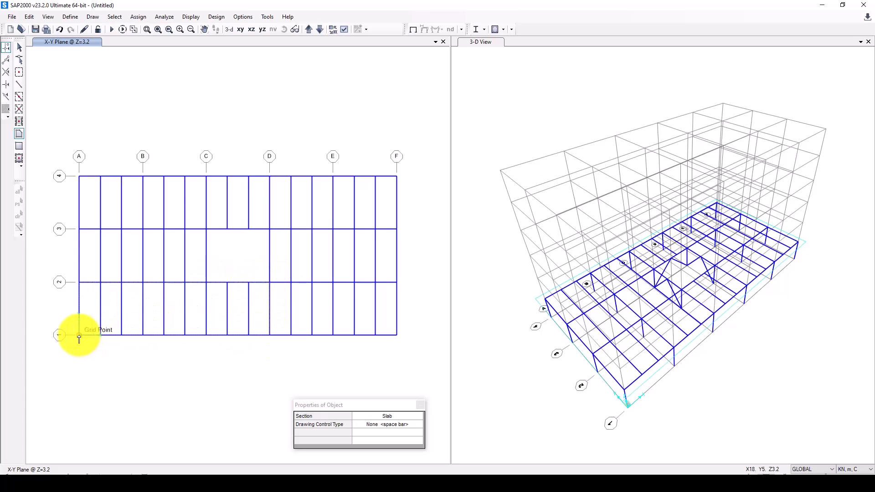
pyautogui.click(78, 283)
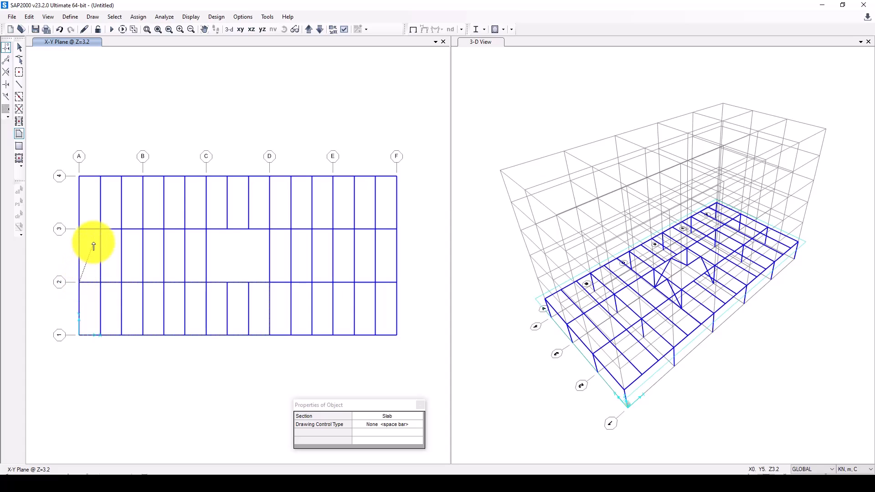
pyautogui.press('Escape')
pyautogui.click(19, 47)
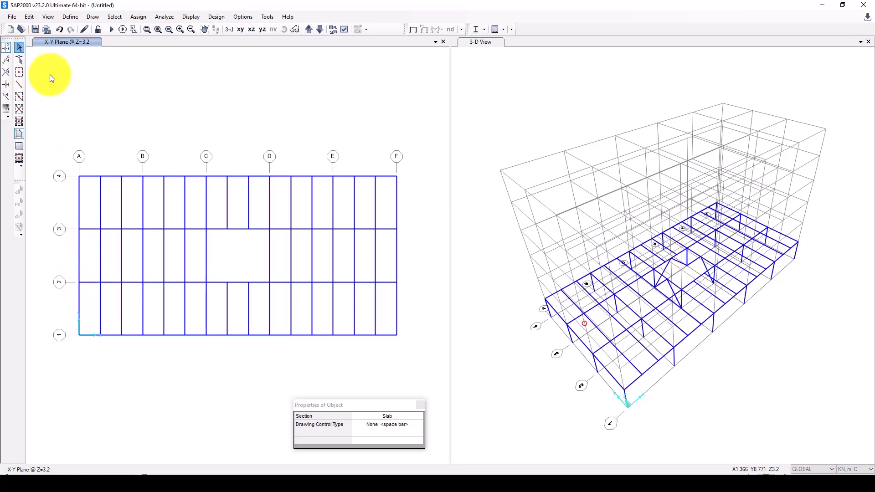
pyautogui.click(158, 209)
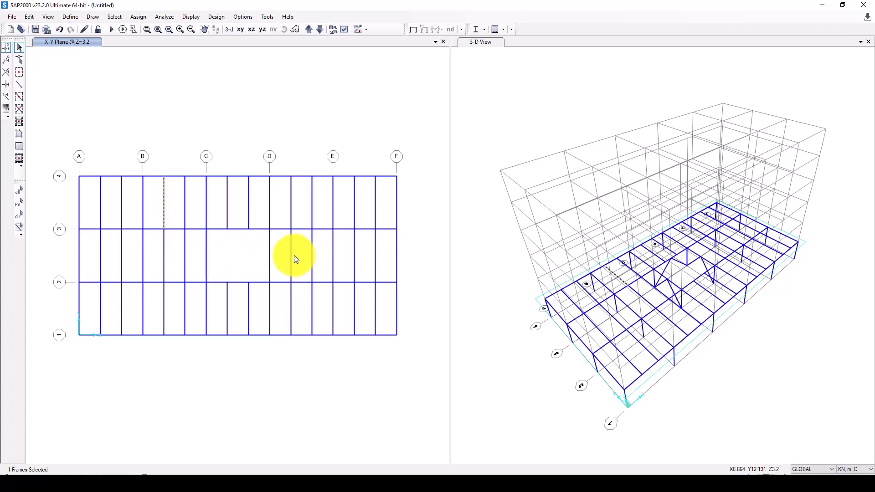
pyautogui.hotkey('ctrl', 'q')
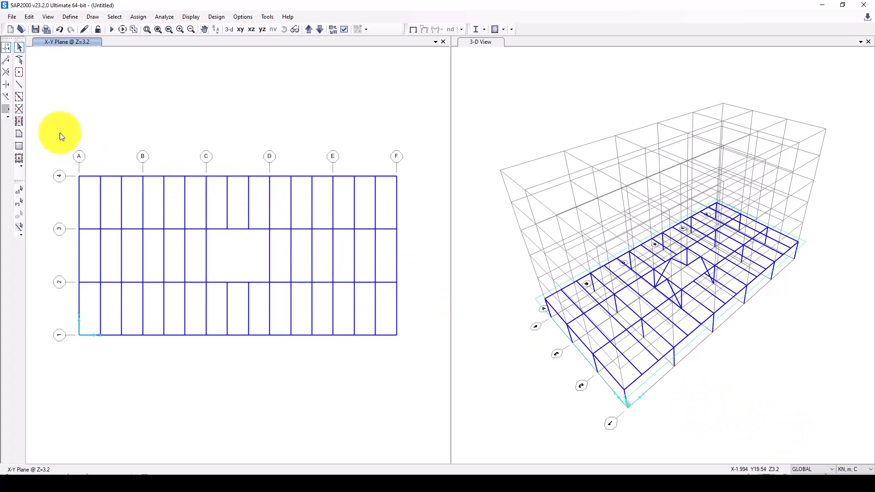
# Step: Quick-draw a Slab area in each grid bay at Z=3.2, leaving out the central opening between grid lines C–D and 2–3
pyautogui.click(18, 145)
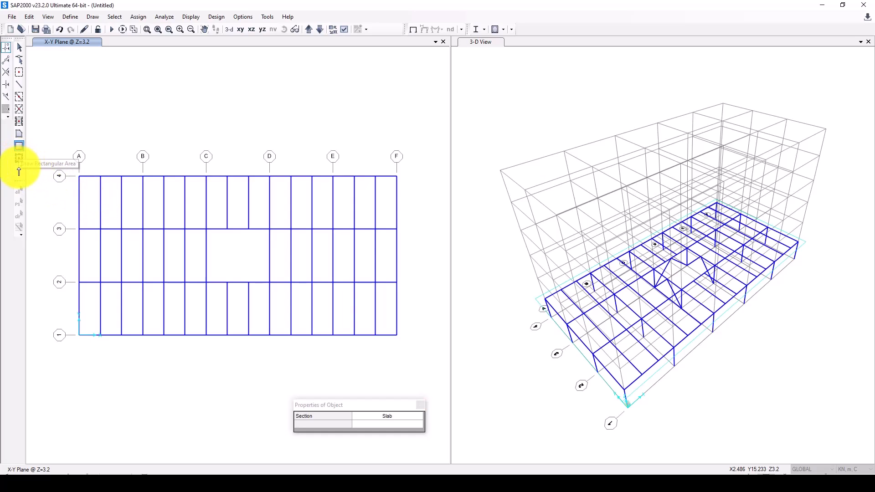
pyautogui.click(19, 158)
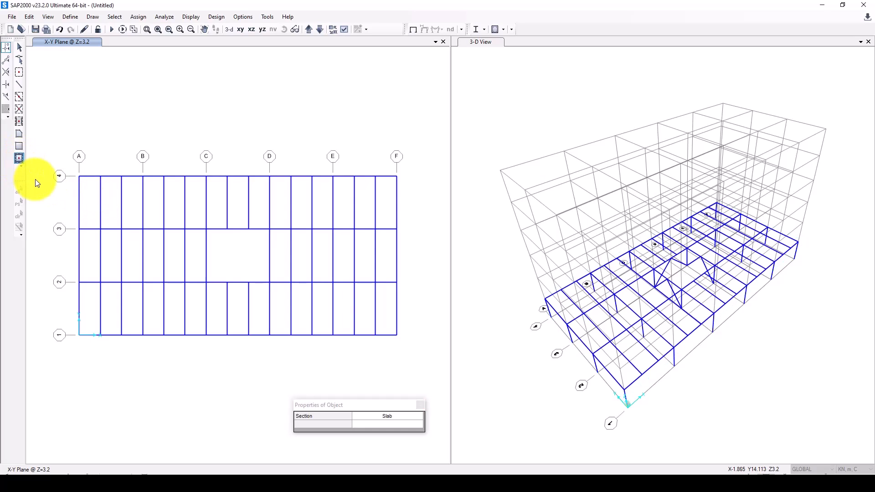
pyautogui.click(93, 203)
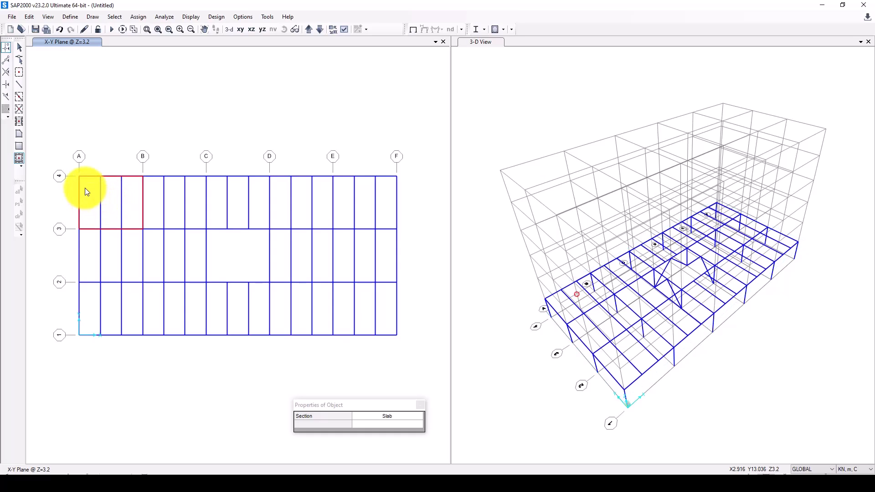
pyautogui.click(164, 204)
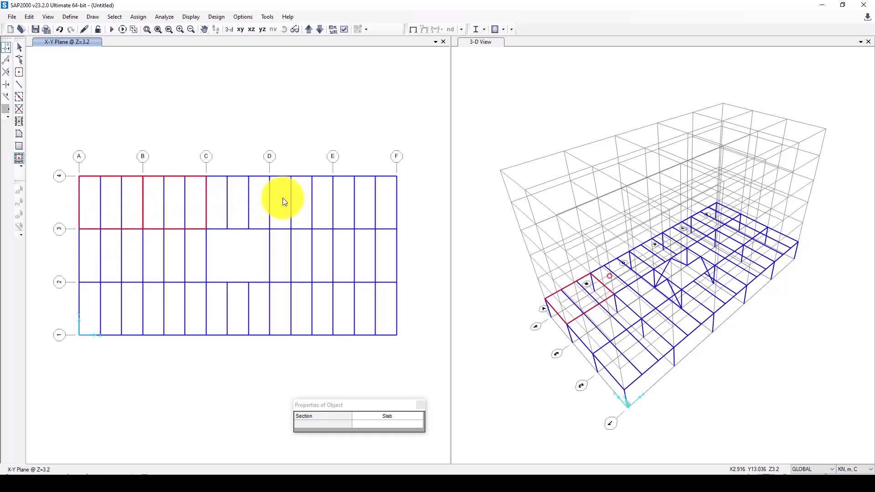
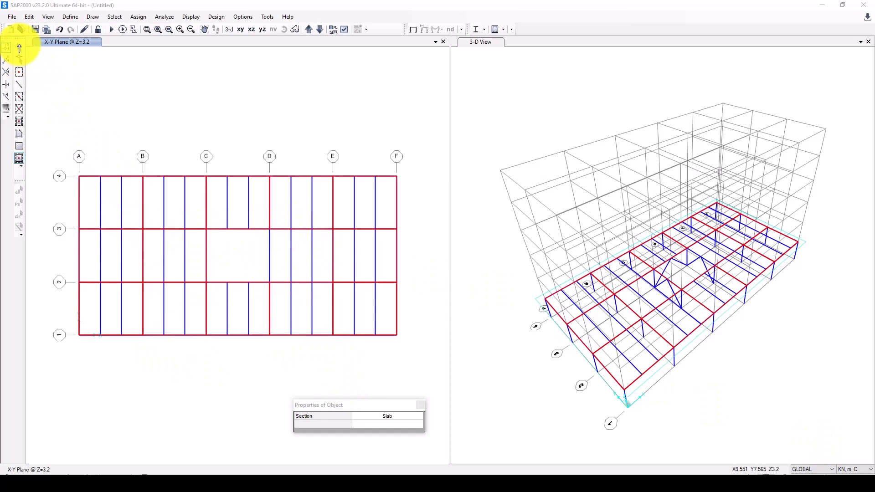
pyautogui.click(18, 49)
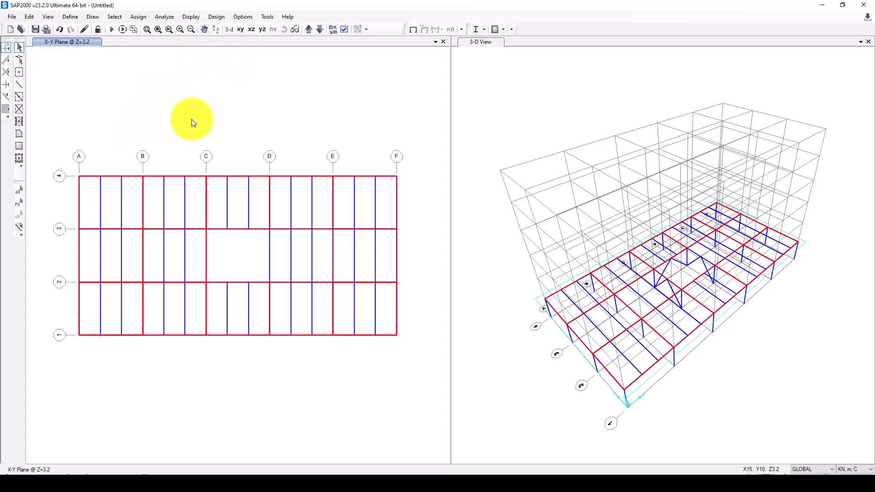
# Step: Replicate the columns, beam and inverted-V braces between grid lines 2 and 3 at X=12 linearly with dx 3
pyautogui.click(263, 30)
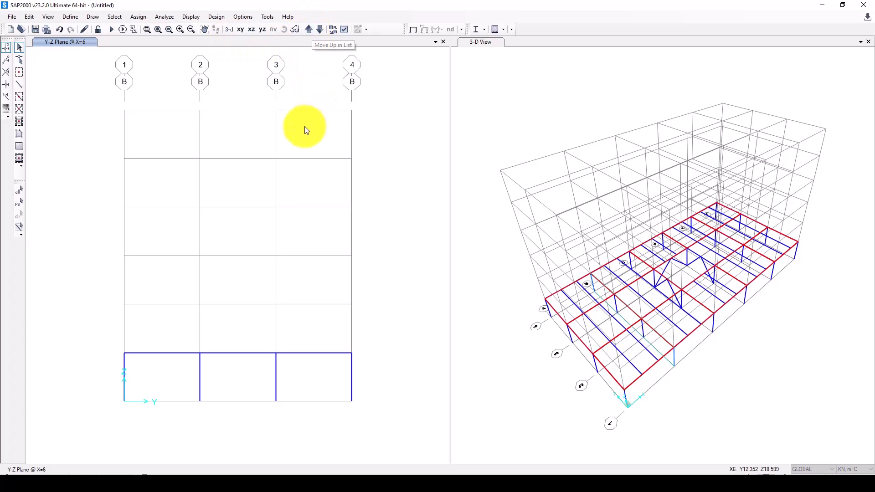
pyautogui.click(309, 29)
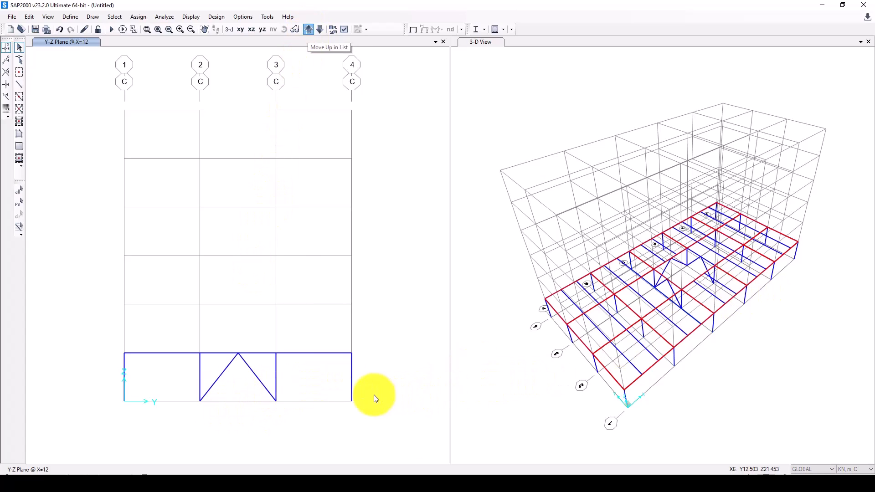
pyautogui.moveTo(292, 370); pyautogui.dragTo(241, 379)
pyautogui.moveTo(187, 382); pyautogui.dragTo(187, 381)
pyautogui.click(261, 354)
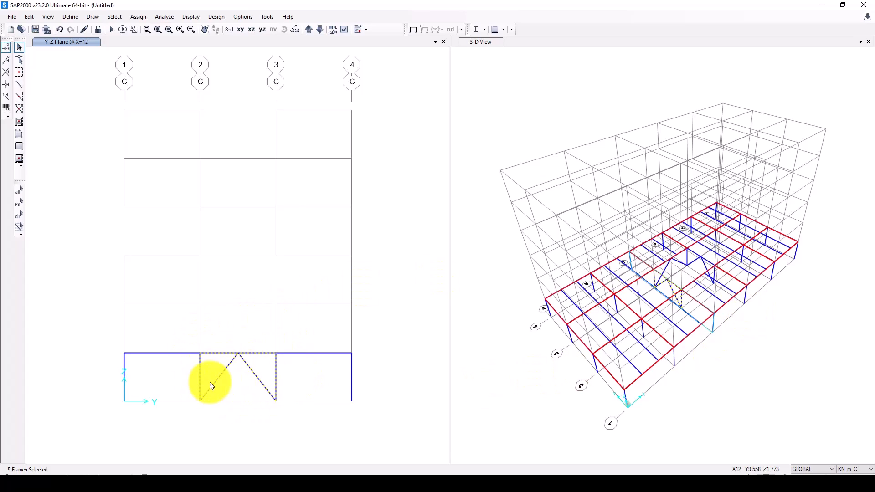
pyautogui.click(27, 18)
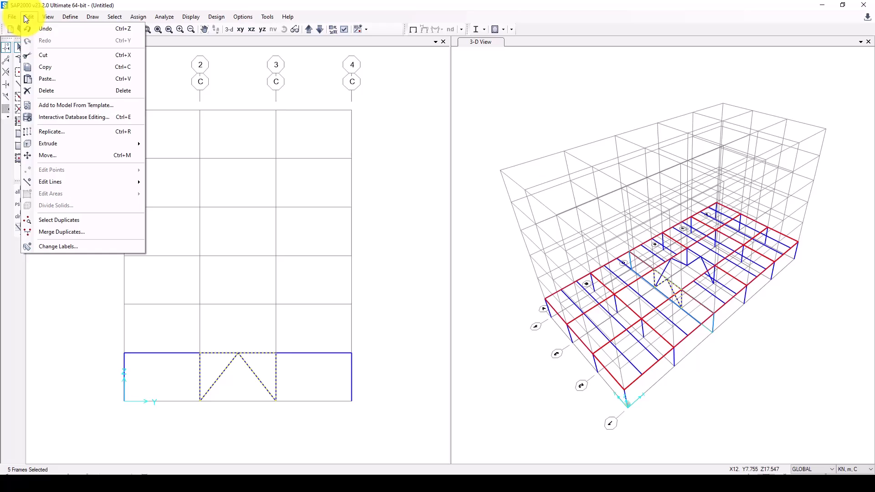
pyautogui.click(39, 132)
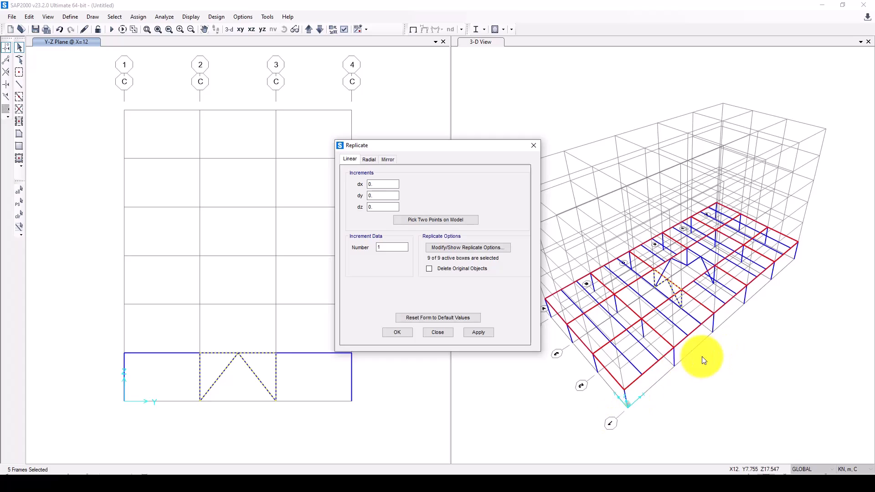
pyautogui.doubleClick(380, 185)
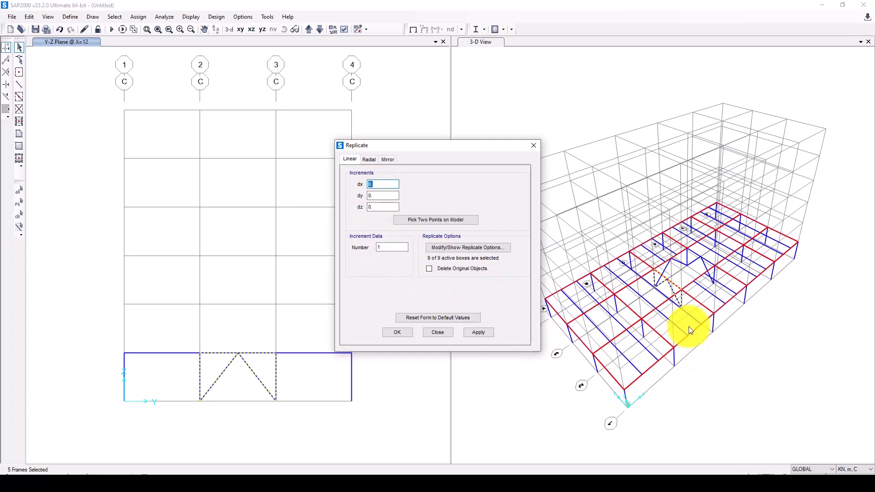
pyautogui.write('3')
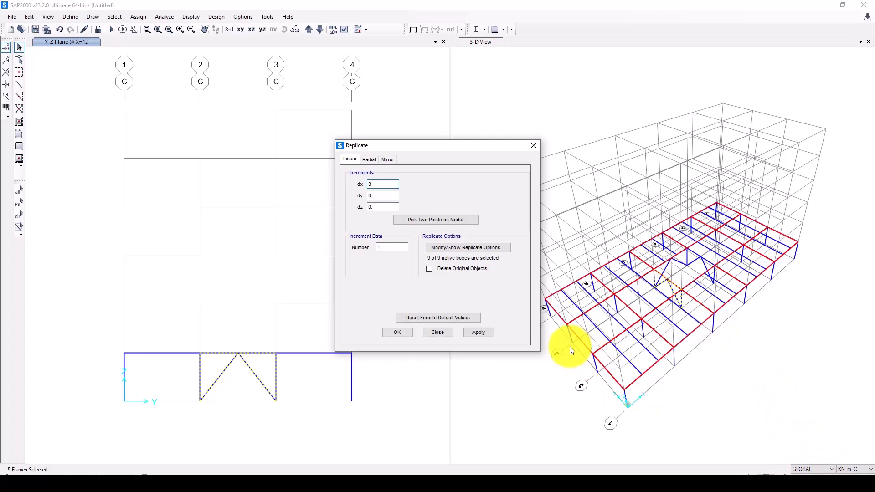
pyautogui.click(409, 336)
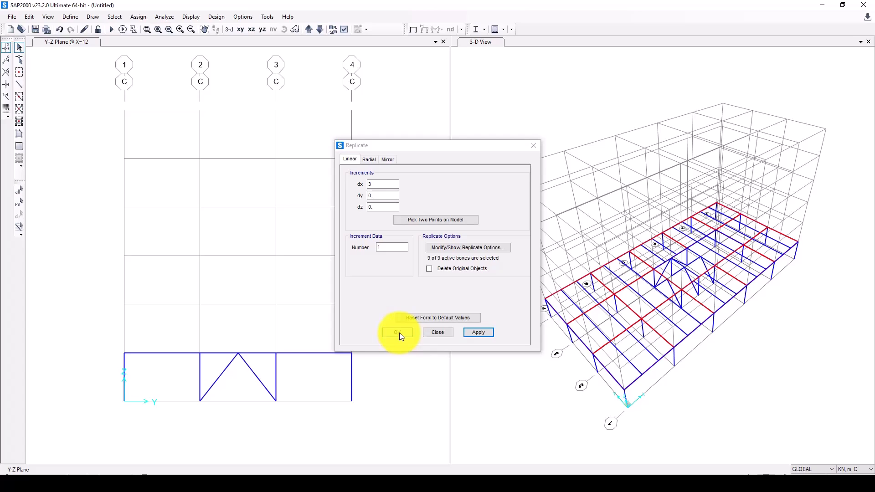
# Step: Examine the replicated columns and braces around the central opening in the 3-D view
pyautogui.click(683, 317)
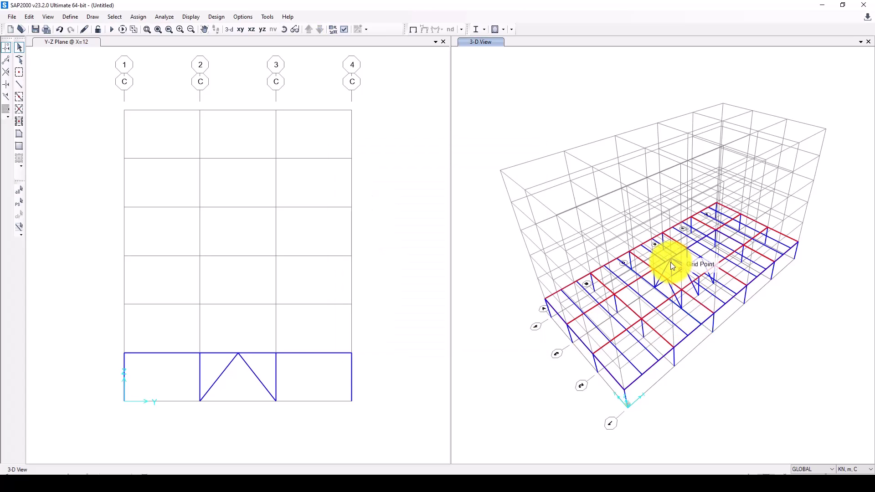
pyautogui.scroll(2, 690, 267)
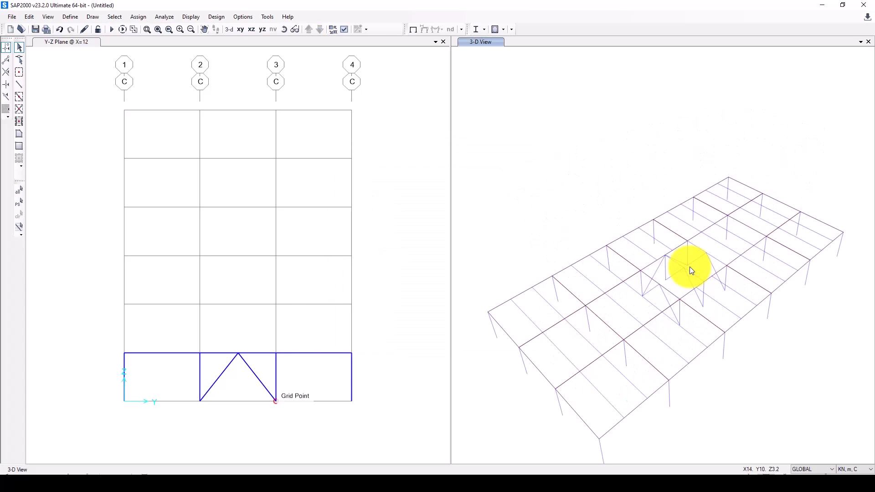
pyautogui.scroll(1, 690, 267)
pyautogui.scroll(1, 649, 258)
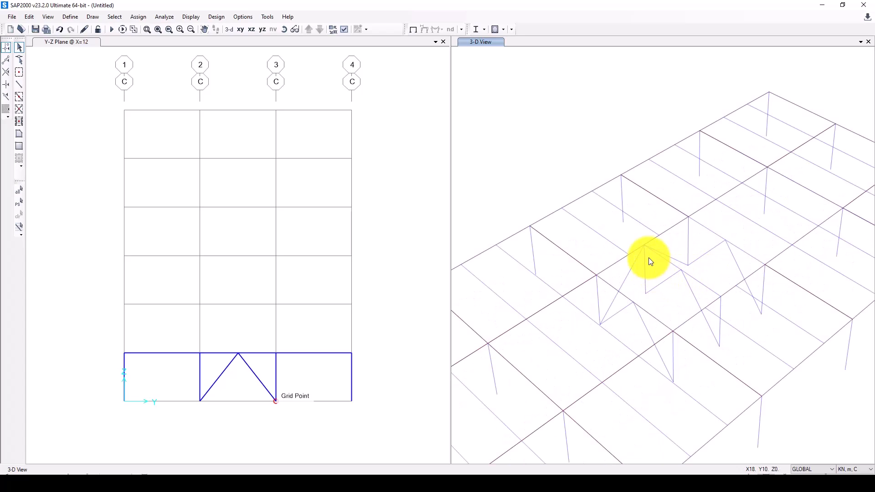
pyautogui.scroll(1, 667, 279)
pyautogui.scroll(1, 673, 283)
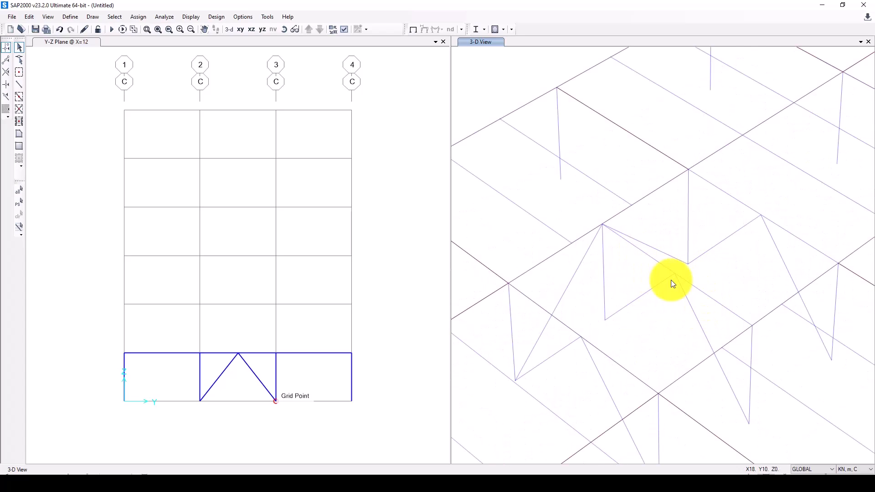
pyautogui.scroll(1, 653, 275)
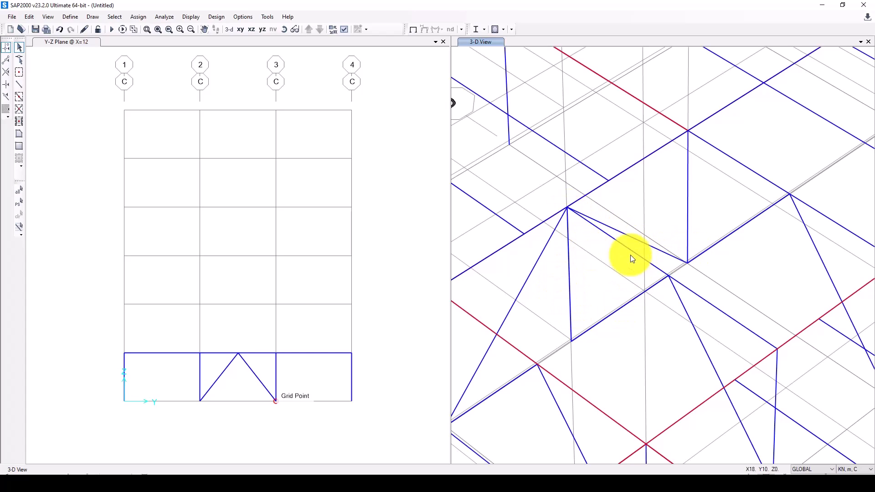
pyautogui.click(378, 169)
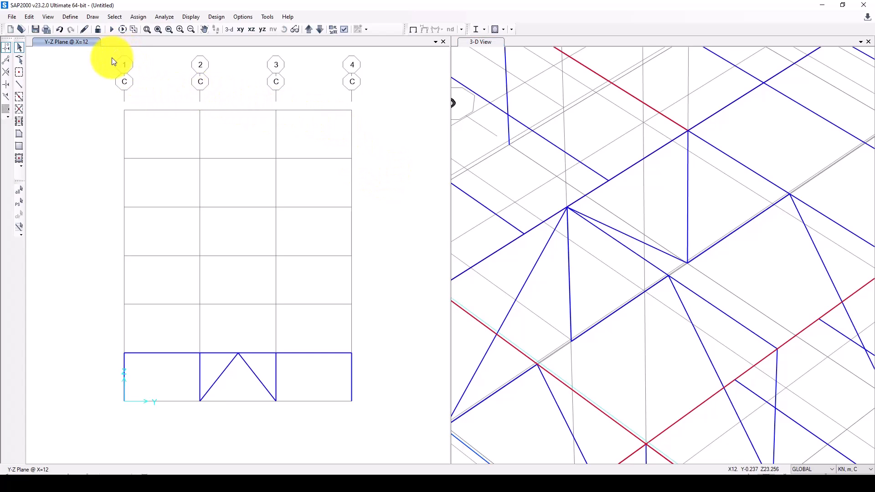
pyautogui.moveTo(130, 28)
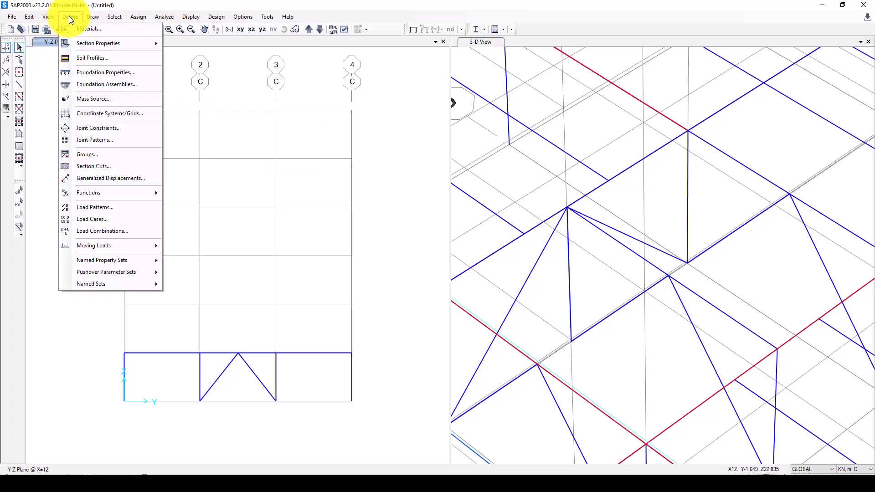
# Step: Add a load pattern named SD with the type Super Dead
pyautogui.moveTo(93, 17)
pyautogui.click(98, 208)
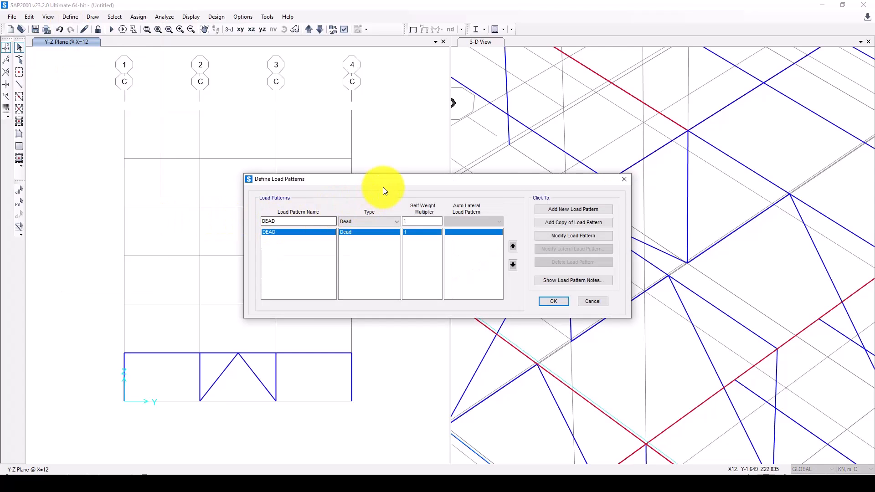
pyautogui.moveTo(383, 182); pyautogui.dragTo(350, 173)
pyautogui.moveTo(261, 215); pyautogui.dragTo(223, 209)
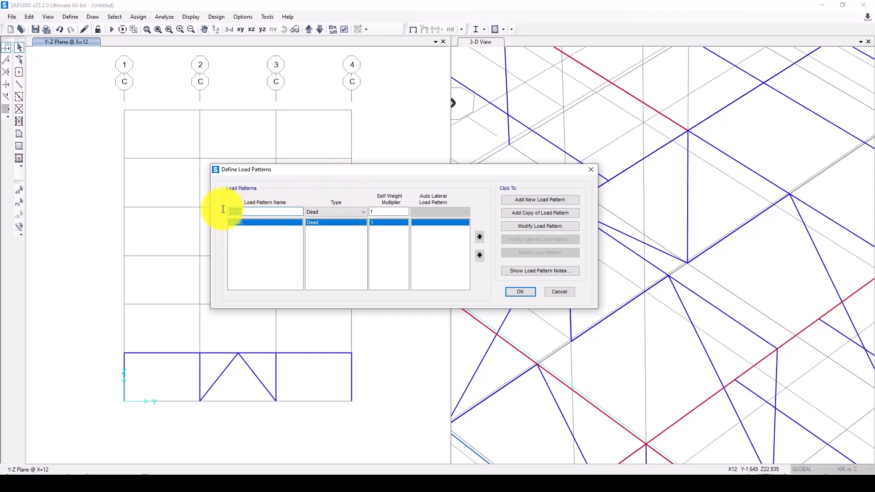
pyautogui.write('SD')
pyautogui.click(333, 211)
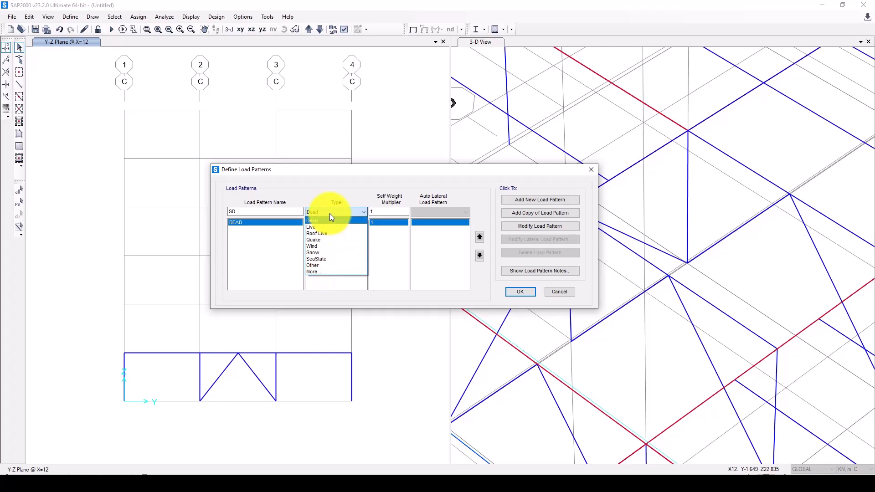
pyautogui.click(330, 220)
pyautogui.click(327, 211)
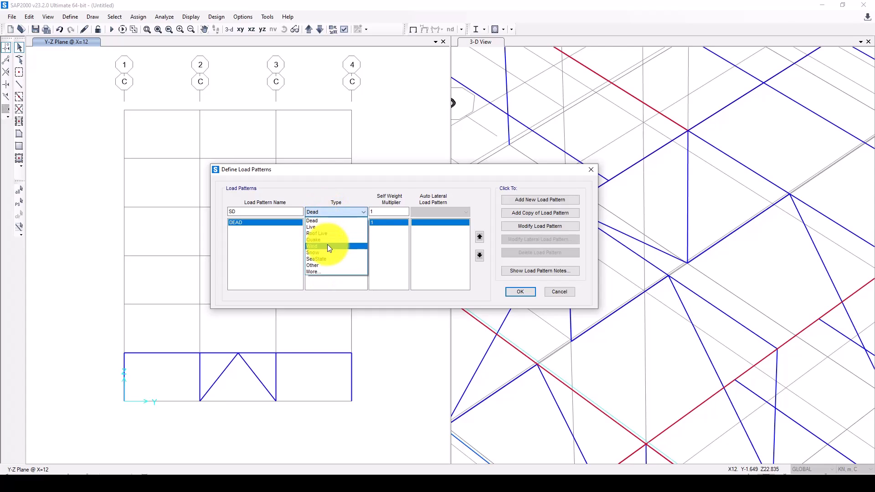
pyautogui.click(322, 273)
pyautogui.click(332, 212)
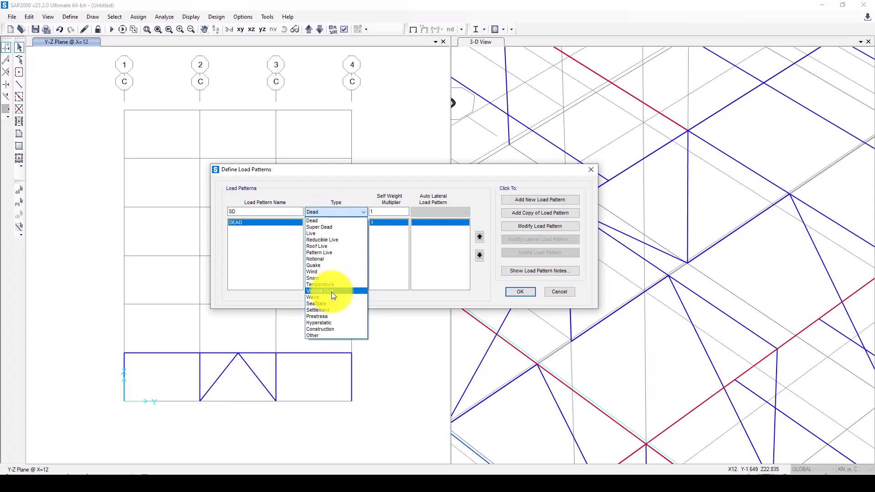
pyautogui.click(334, 227)
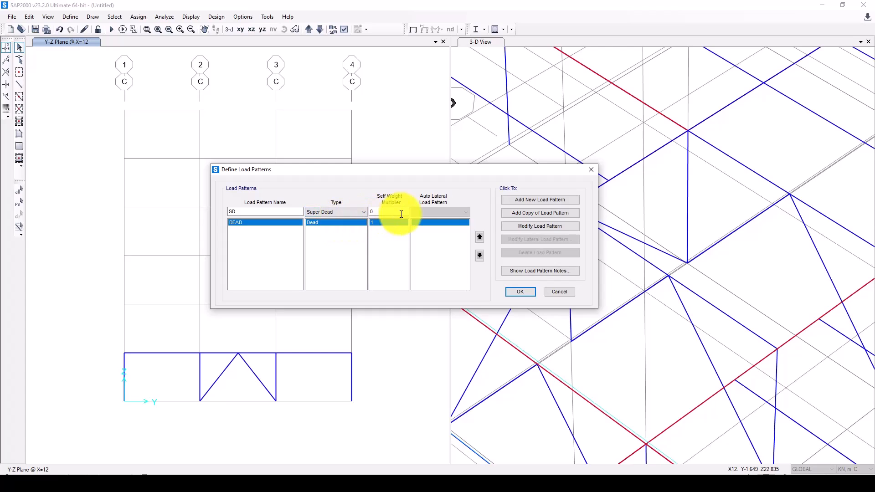
pyautogui.click(511, 200)
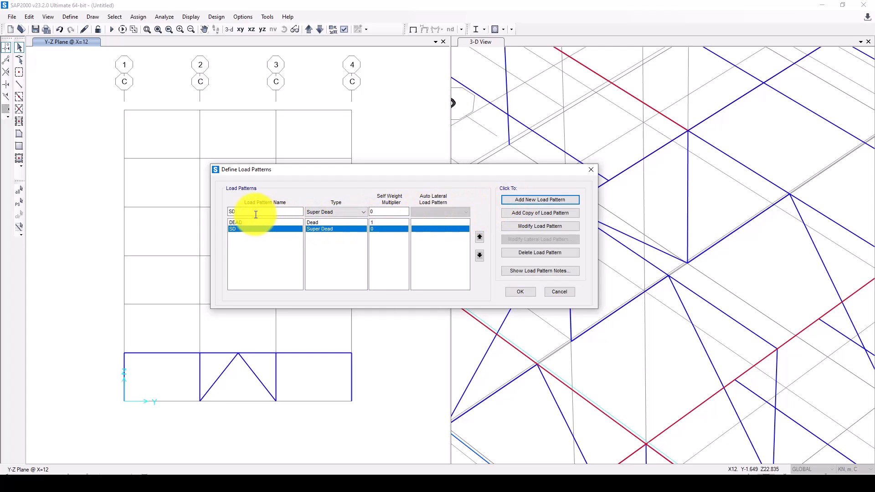
# Step: Add a load pattern named LL with the type Live
pyautogui.moveTo(256, 215); pyautogui.dragTo(214, 211)
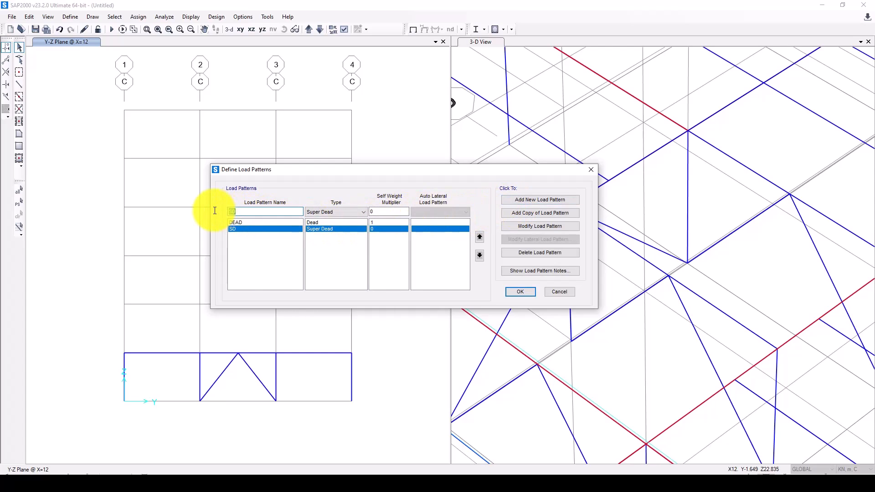
pyautogui.write('LL')
pyautogui.click(324, 210)
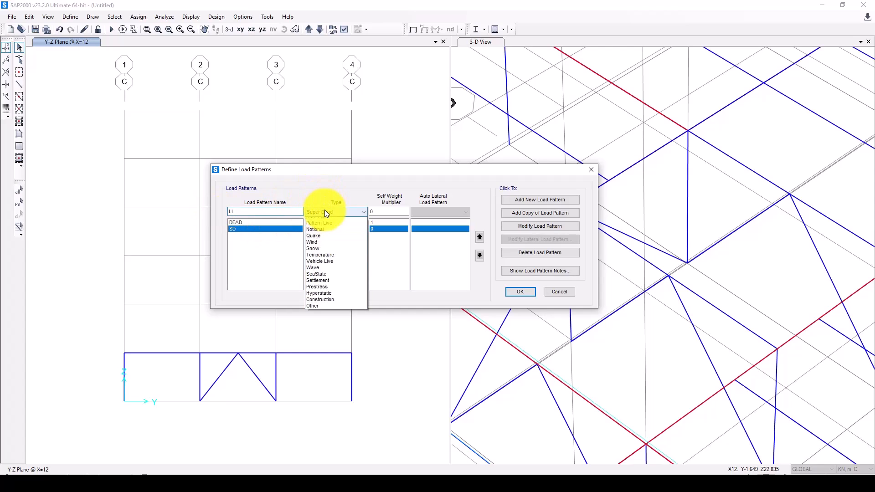
pyautogui.click(321, 234)
pyautogui.click(521, 200)
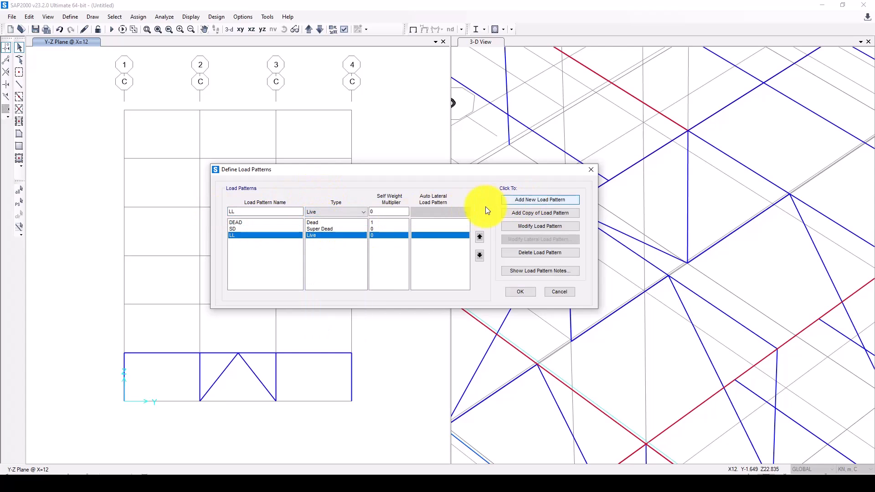
# Step: Add a Quake load pattern named EX with ASCE 7-16 as its auto lateral load pattern
pyautogui.moveTo(252, 212); pyautogui.dragTo(213, 214)
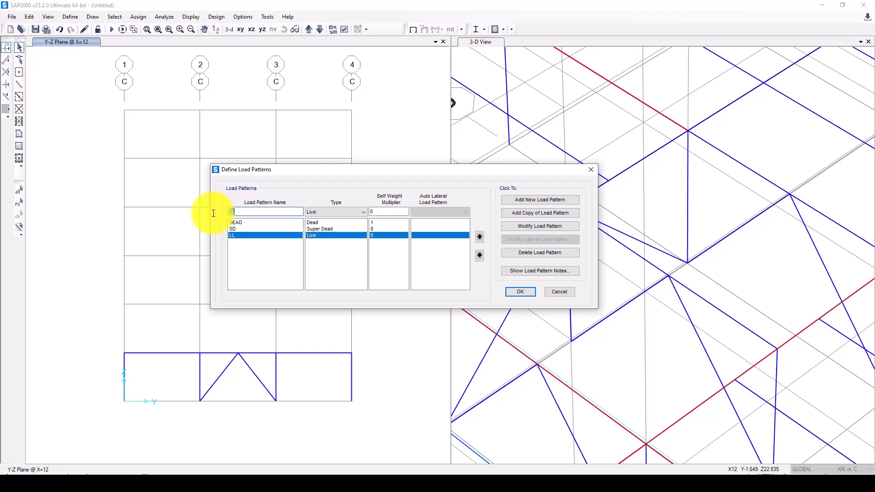
pyautogui.write('EX')
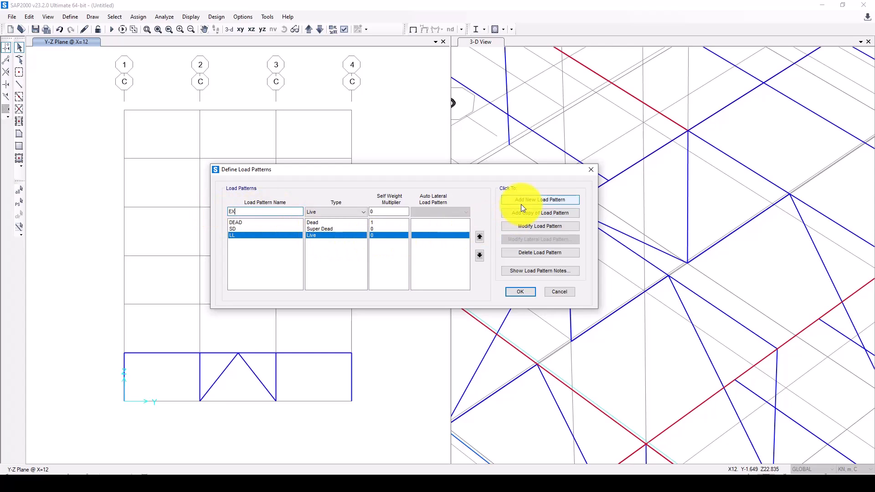
pyautogui.click(323, 213)
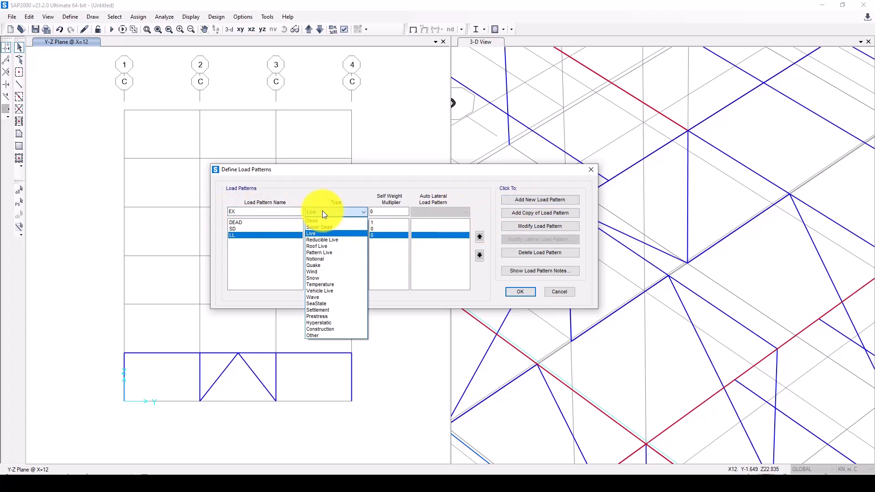
pyautogui.click(325, 265)
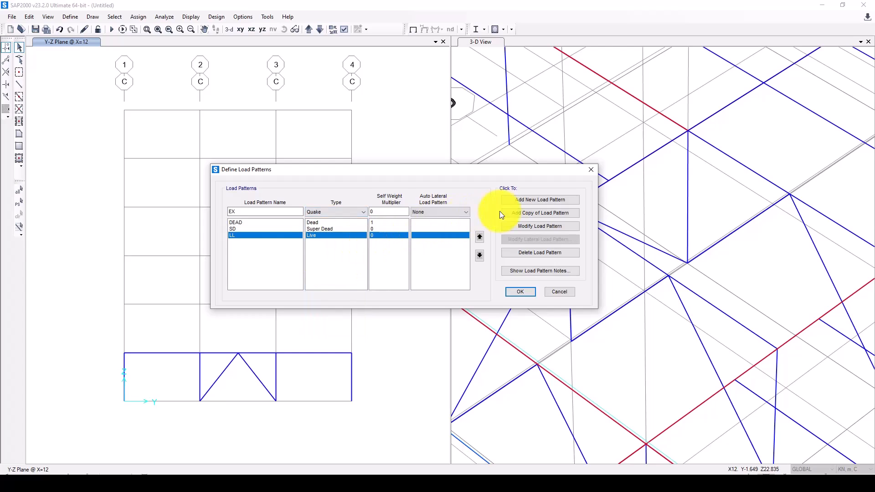
pyautogui.click(438, 212)
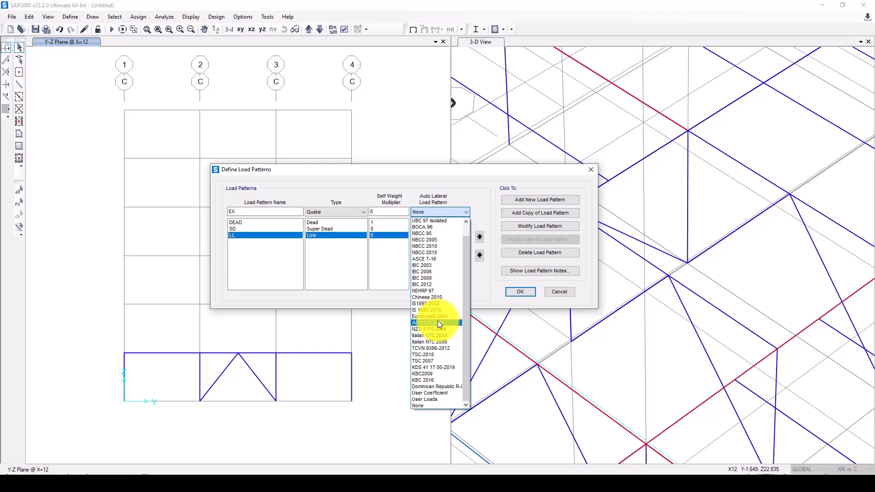
pyautogui.click(447, 259)
pyautogui.click(542, 200)
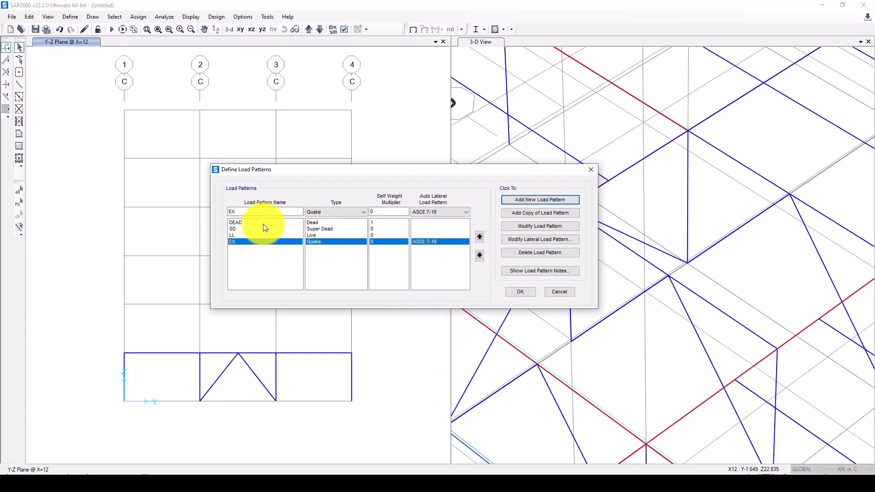
# Step: Add a matching ASCE 7-16 Quake load pattern named EY
pyautogui.click(232, 213)
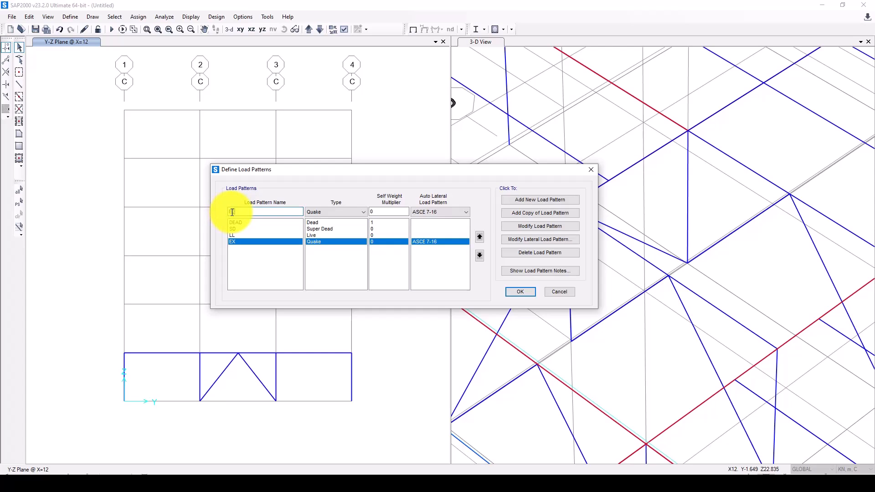
pyautogui.write('Y')
pyautogui.click(532, 199)
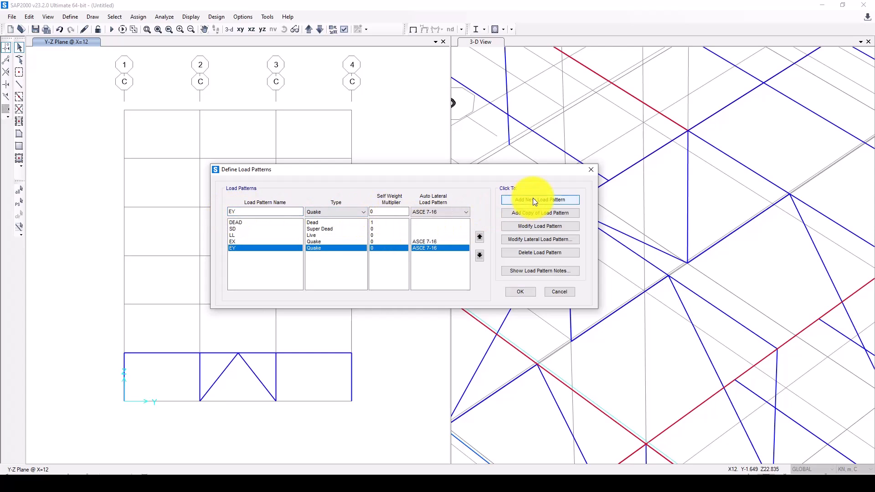
# Step: Set the EX pattern's seismic coefficients to Ss 1.23 and S1 0.82 from the Word notes, with site class D
pyautogui.click(271, 242)
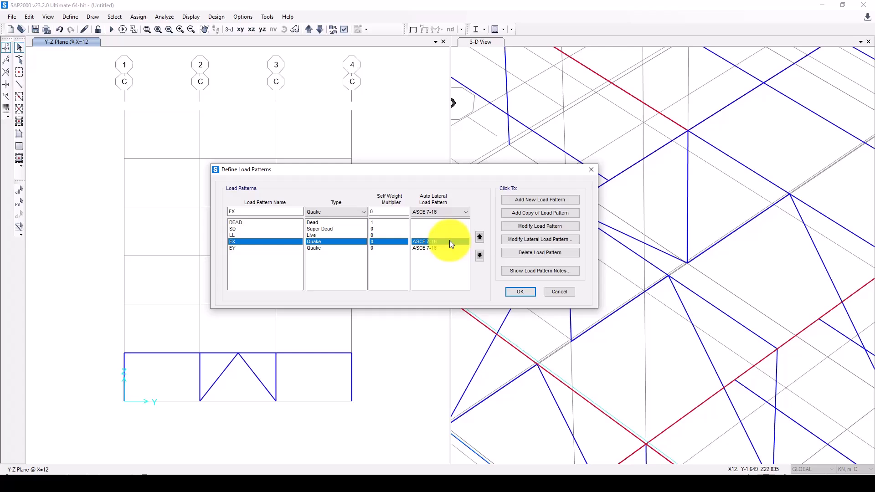
pyautogui.click(535, 239)
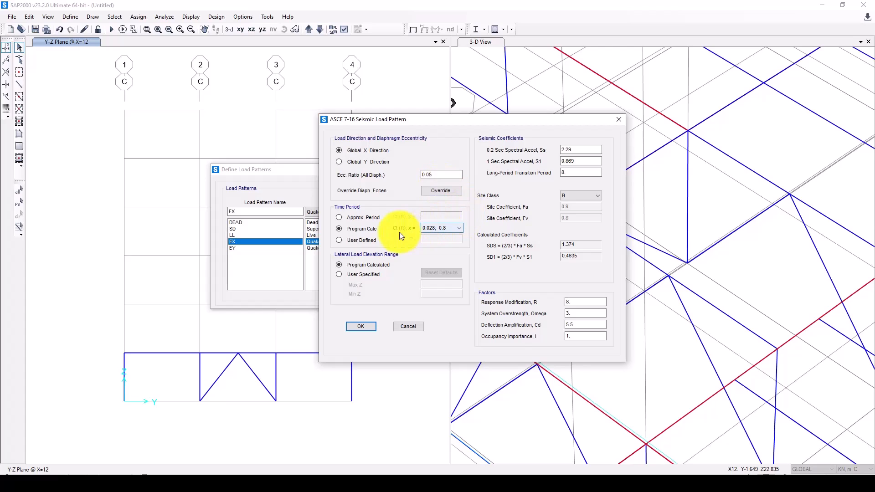
pyautogui.click(444, 228)
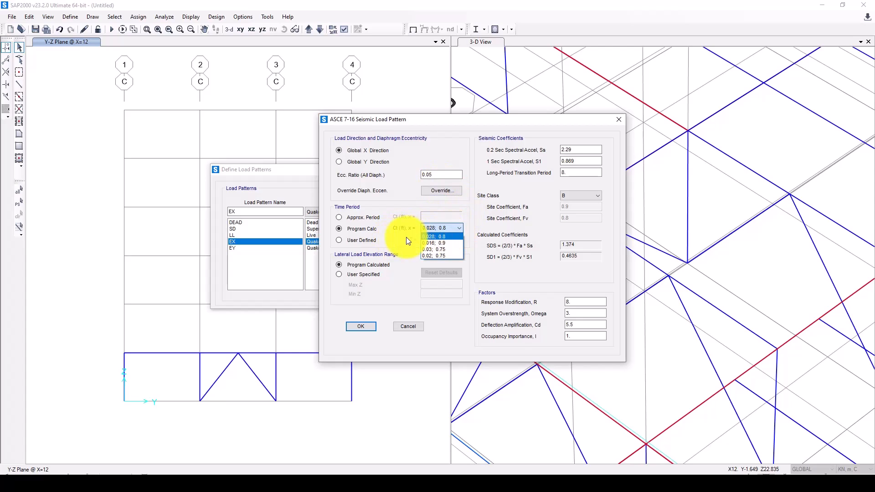
pyautogui.click(437, 229)
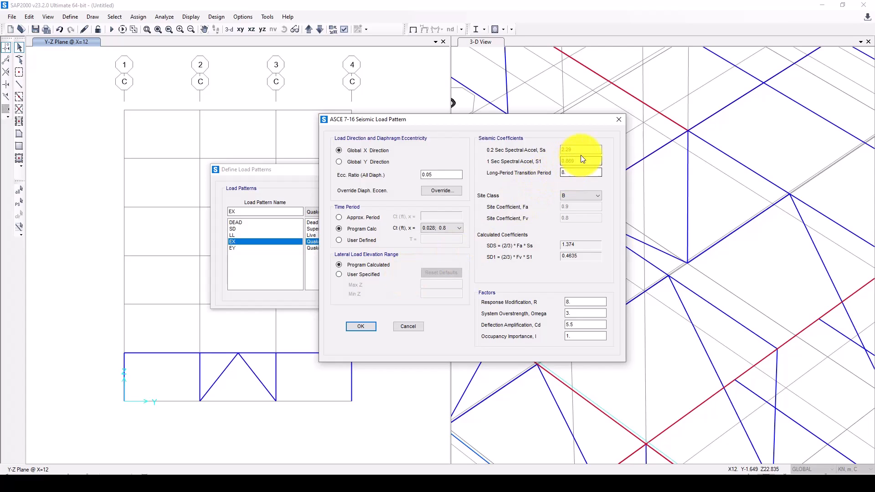
pyautogui.moveTo(579, 150); pyautogui.dragTo(552, 150)
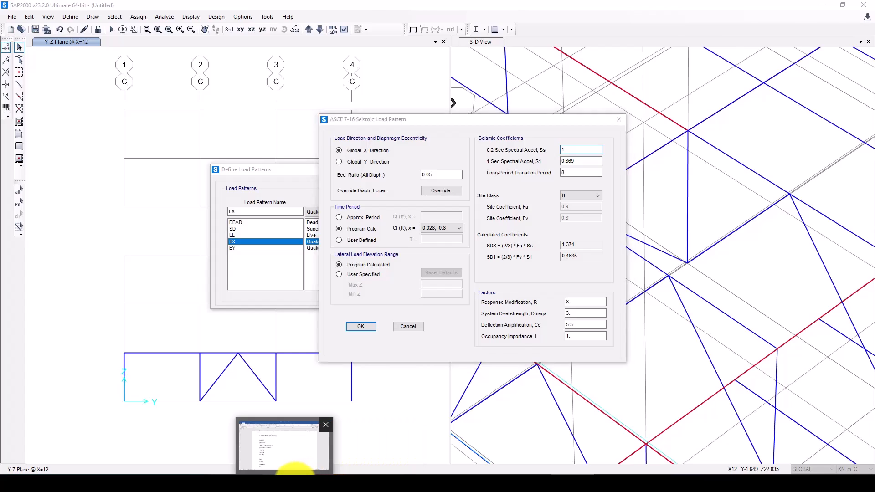
pyautogui.click(293, 470)
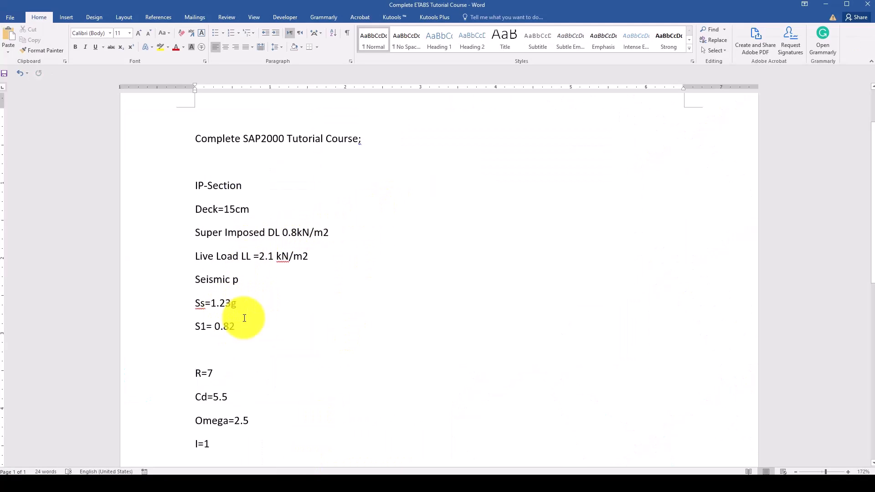
pyautogui.click(584, 437)
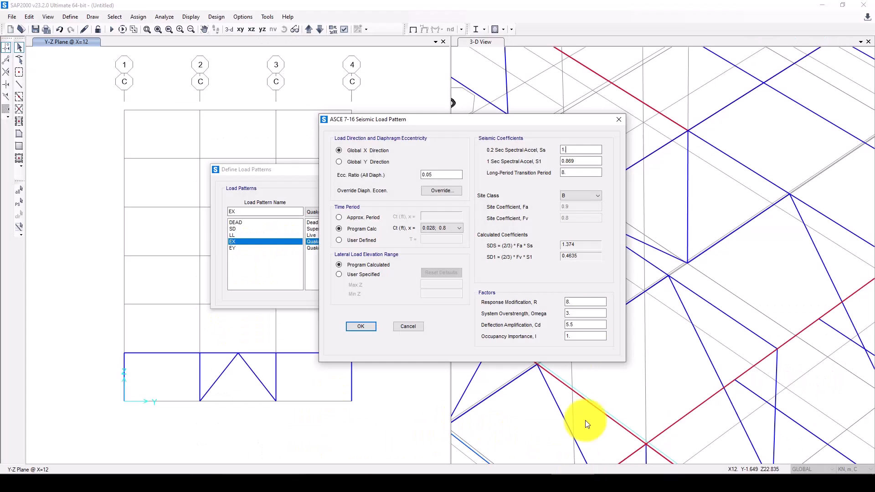
pyautogui.write('1.23')
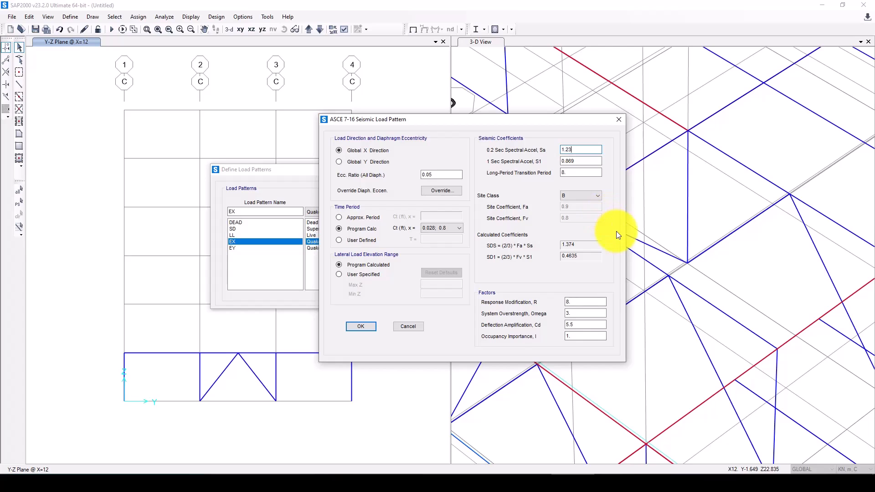
pyautogui.click(570, 162)
pyautogui.write('2')
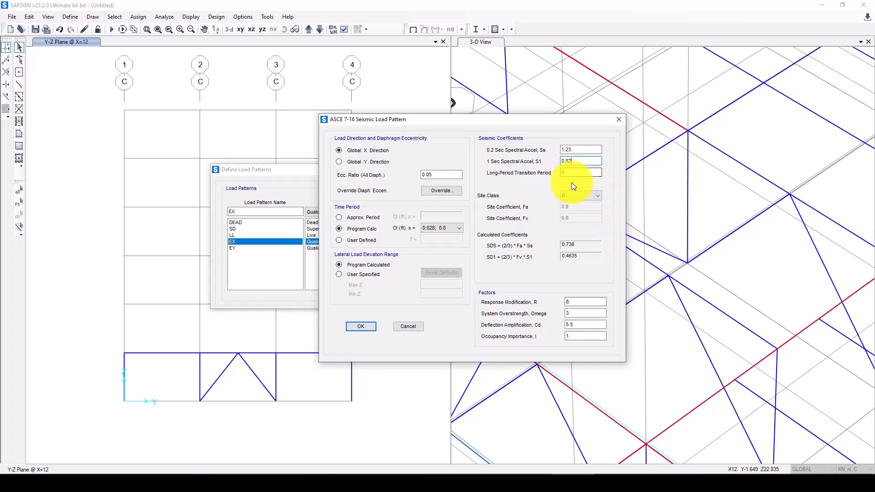
pyautogui.click(580, 196)
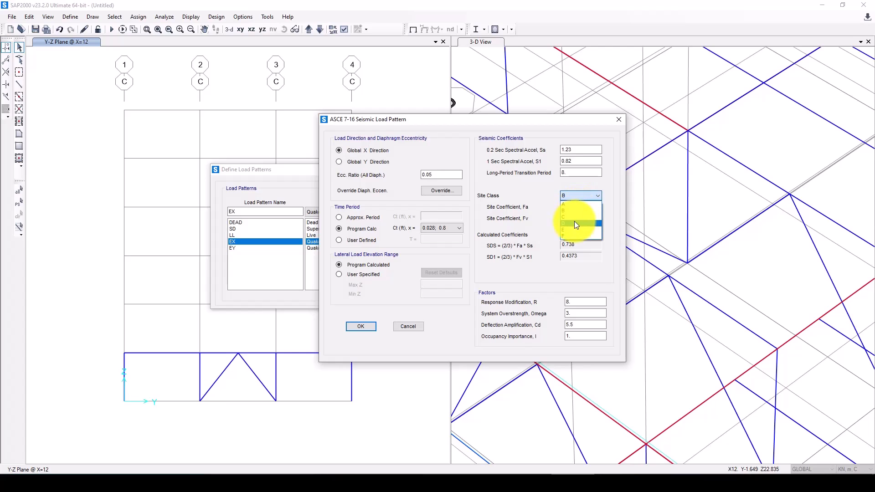
pyautogui.click(575, 221)
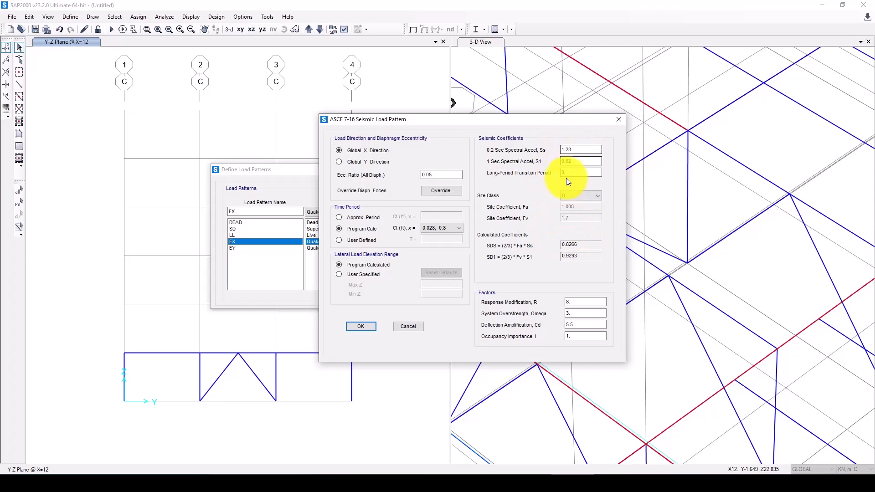
# Step: Set the EX pattern's response modification R to 7 and system overstrength Omega to 2.5 per the Word notes, and accept the settings
pyautogui.click(579, 303)
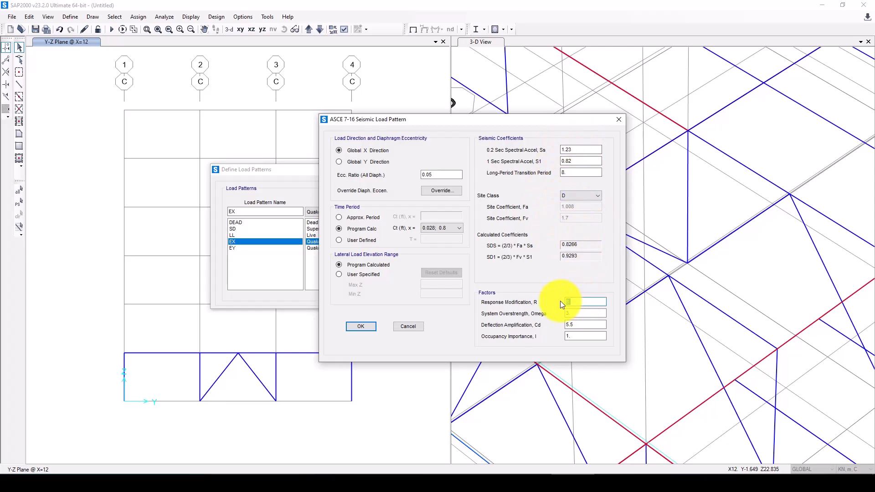
pyautogui.press('Tab')
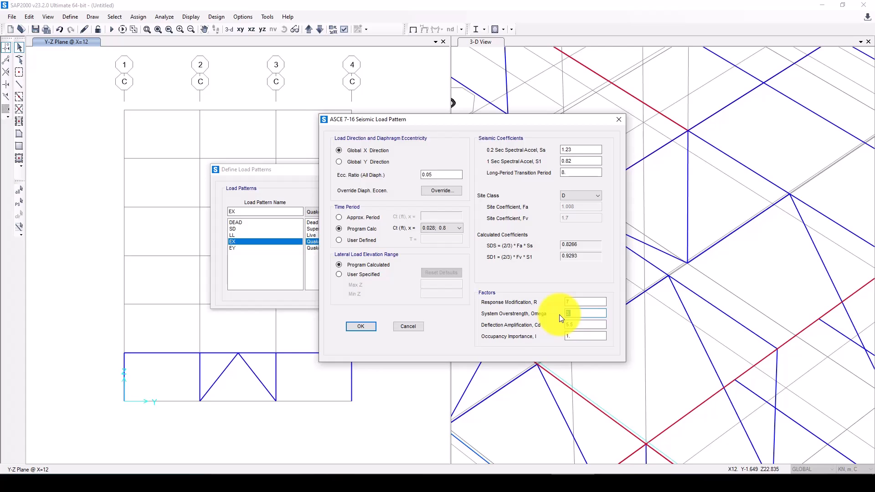
pyautogui.click(283, 472)
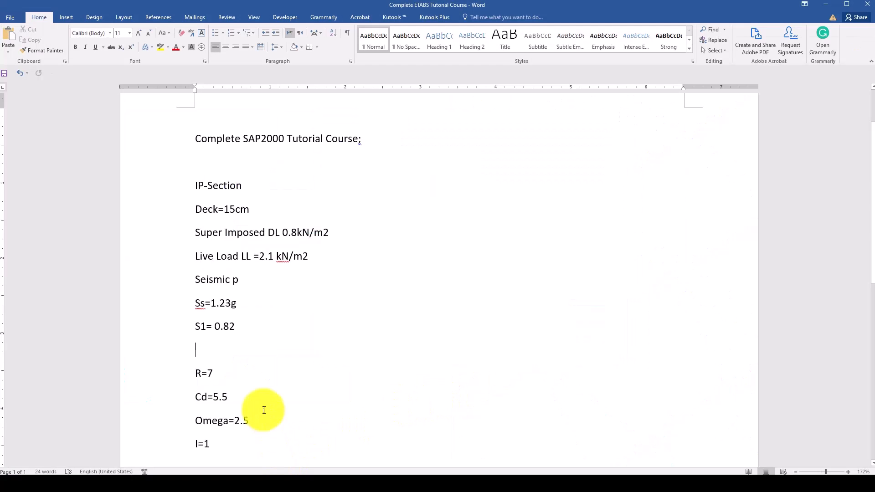
pyautogui.scroll(-2, 230, 356)
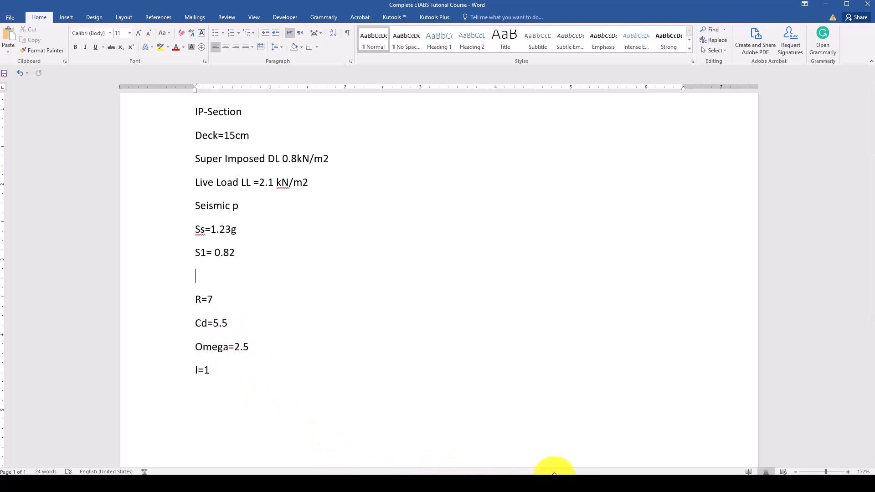
pyautogui.click(575, 468)
pyautogui.write('2.5')
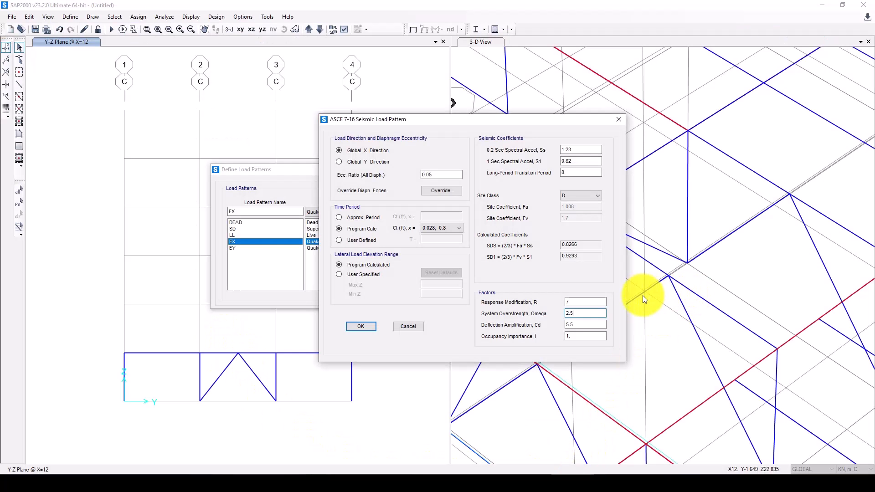
pyautogui.moveTo(576, 337); pyautogui.dragTo(562, 336)
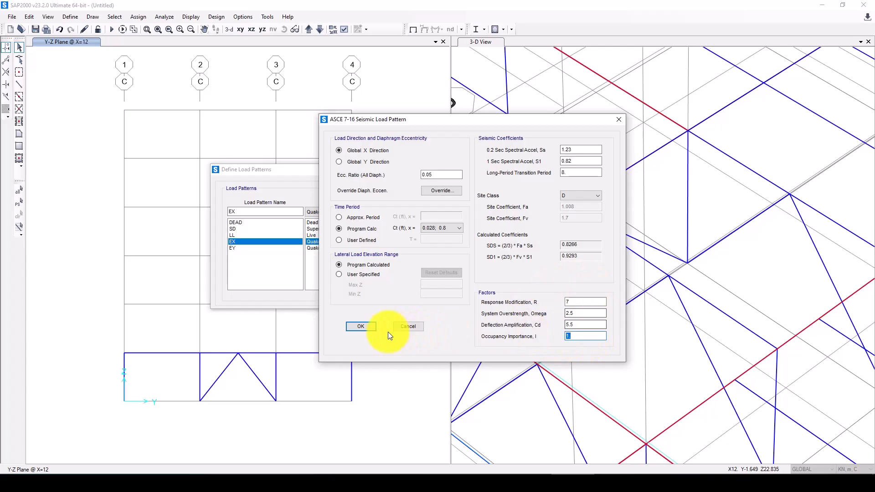
pyautogui.click(362, 327)
# Step: Set the EY seismic pattern to Global Y direction with Ss 1.23, S1 0.82 and site class D
pyautogui.click(318, 248)
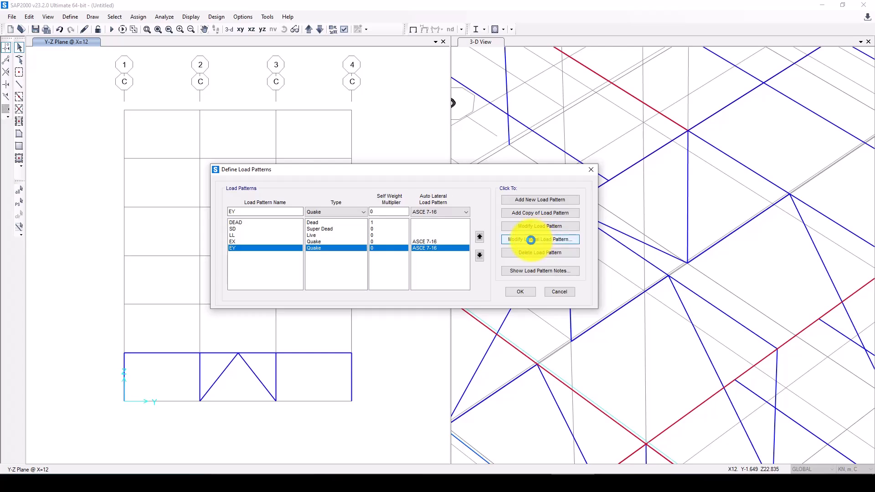
pyautogui.click(525, 239)
pyautogui.click(304, 169)
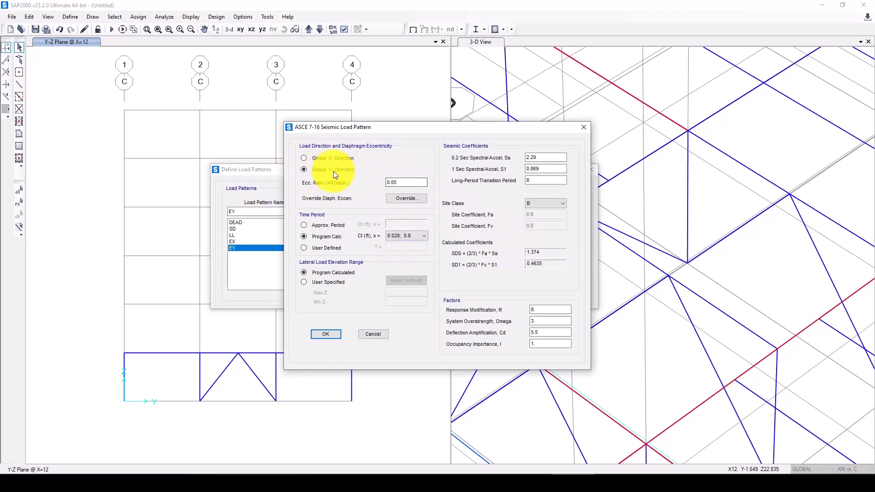
pyautogui.moveTo(543, 157)
pyautogui.mouseDown()
pyautogui.moveTo(511, 157)
pyautogui.moveTo(535, 169)
pyautogui.mouseUp()
pyautogui.write('1.23')
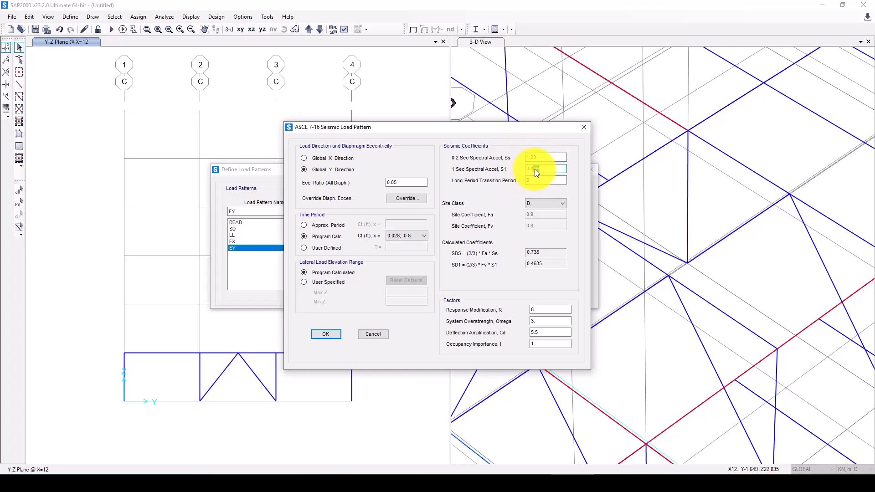
pyautogui.click(543, 207)
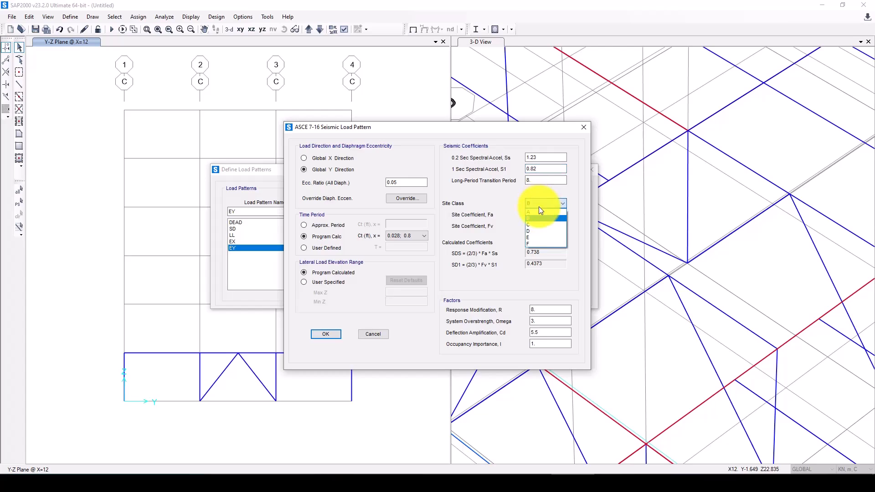
pyautogui.click(538, 229)
# Step: Set the EY pattern's R to 7 and Omega to 2.5, check the Word notes, and accept the load pattern definitions
pyautogui.write('7')
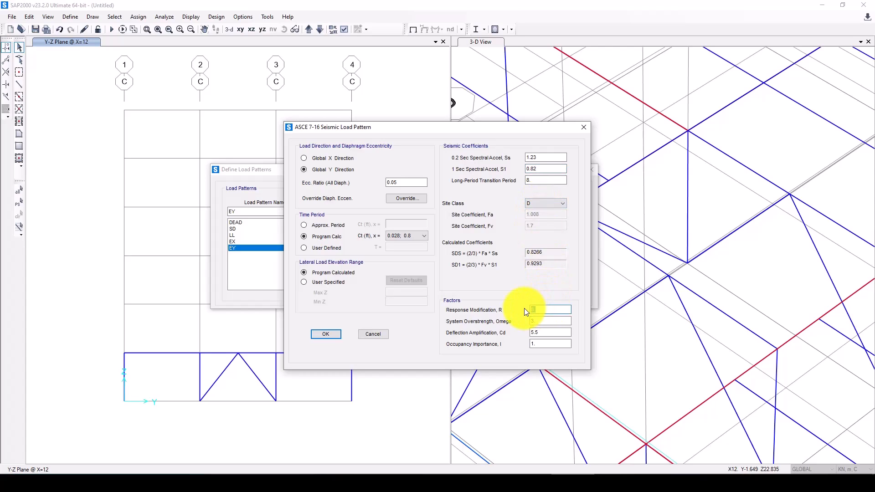
pyautogui.press('Tab')
pyautogui.write('2.5')
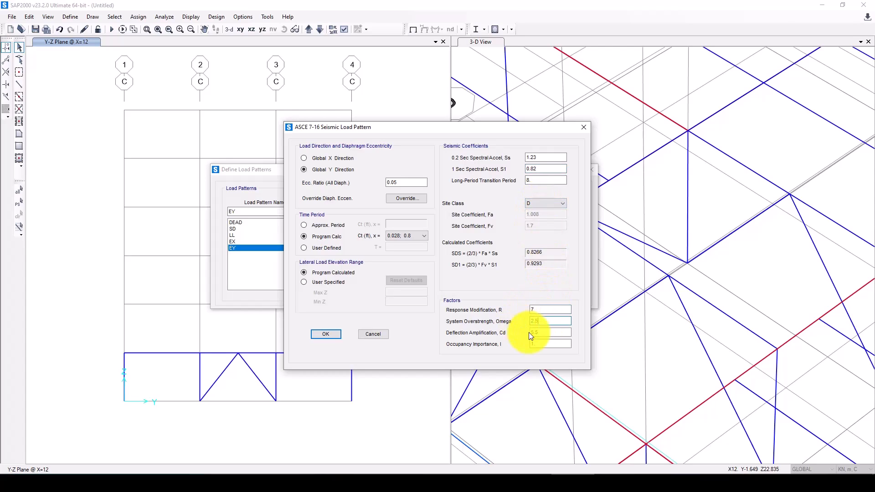
pyautogui.click(328, 334)
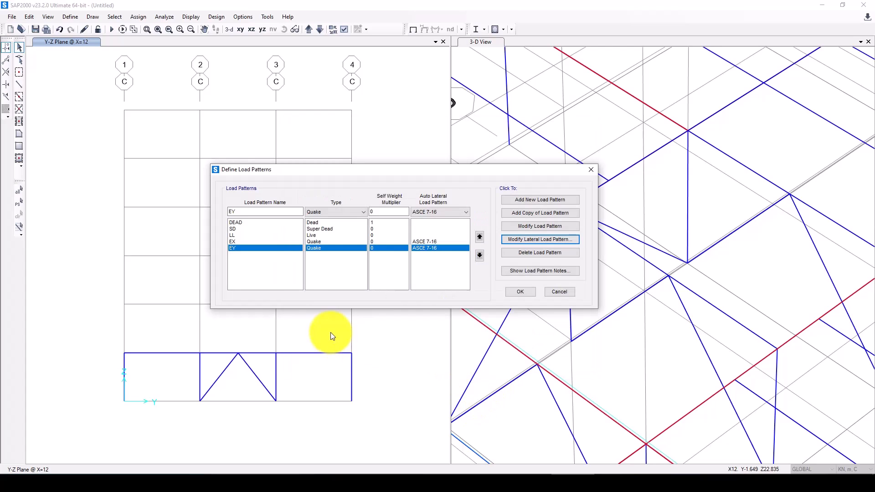
pyautogui.hotkey('alt', 'Tab')
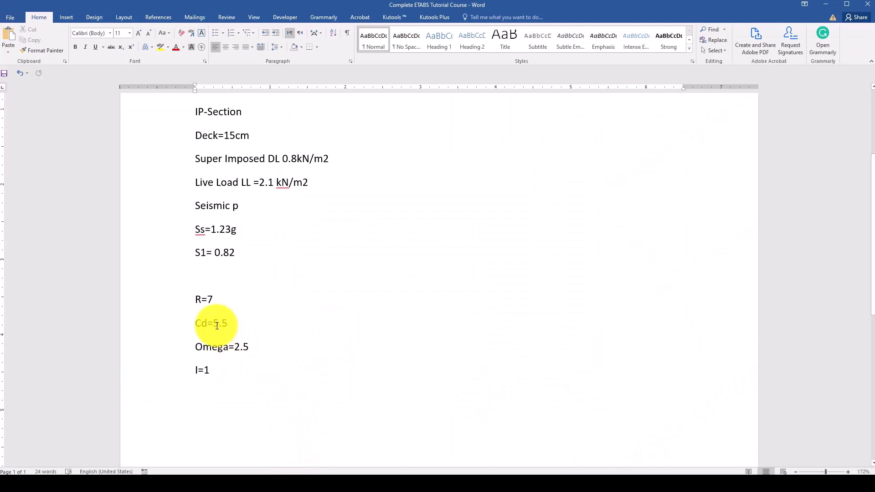
pyautogui.click(217, 325)
pyautogui.click(287, 482)
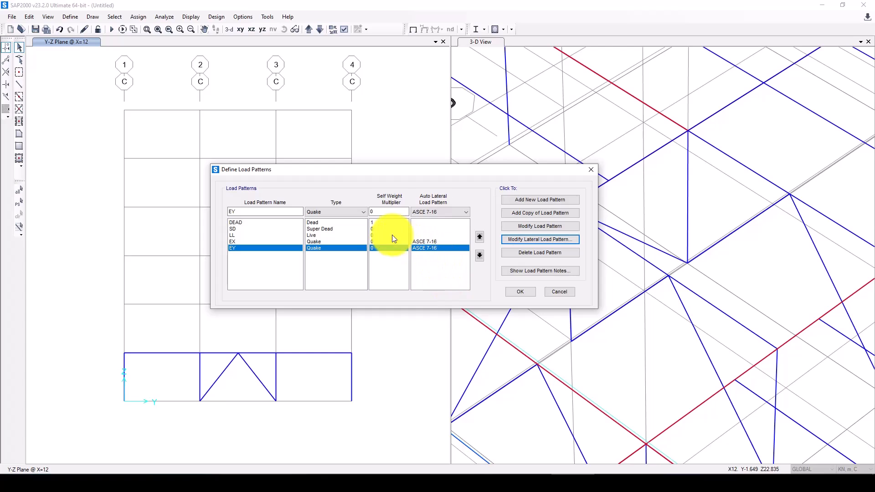
pyautogui.click(520, 291)
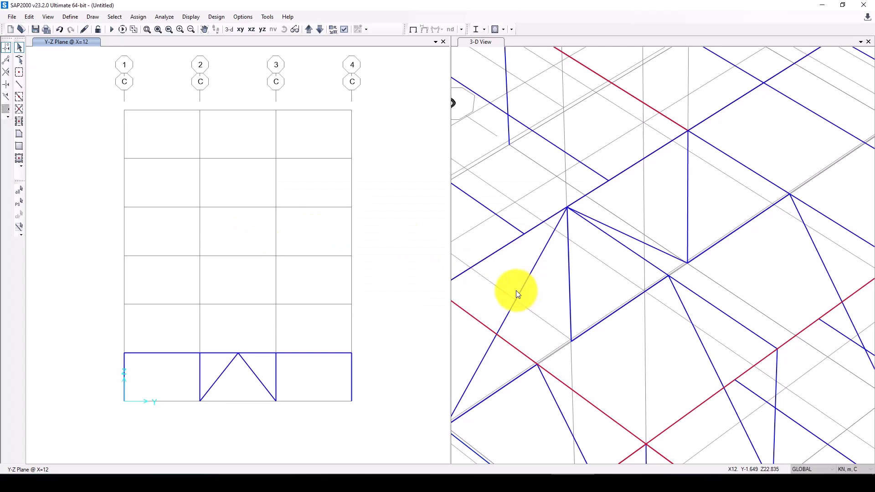
# Step: Select all areas that have the Slab area section
pyautogui.click(114, 17)
pyautogui.moveTo(124, 29)
pyautogui.moveTo(253, 98)
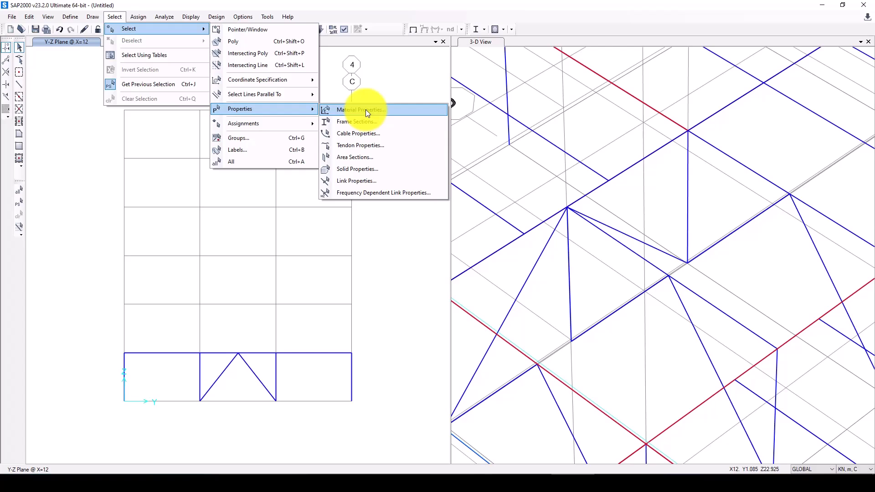
pyautogui.click(361, 156)
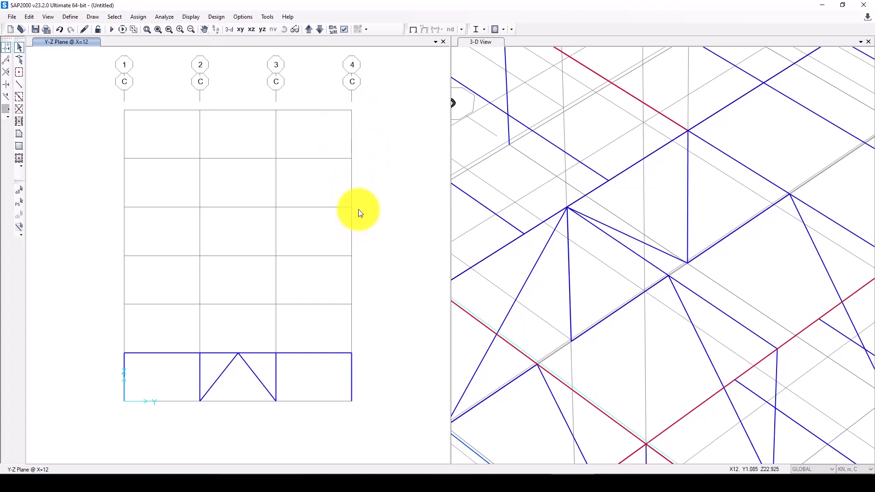
pyautogui.click(375, 194)
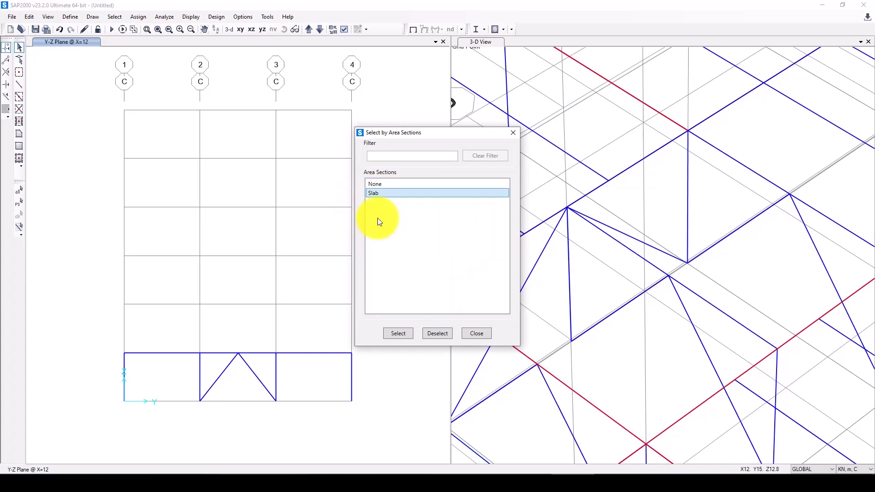
pyautogui.click(398, 333)
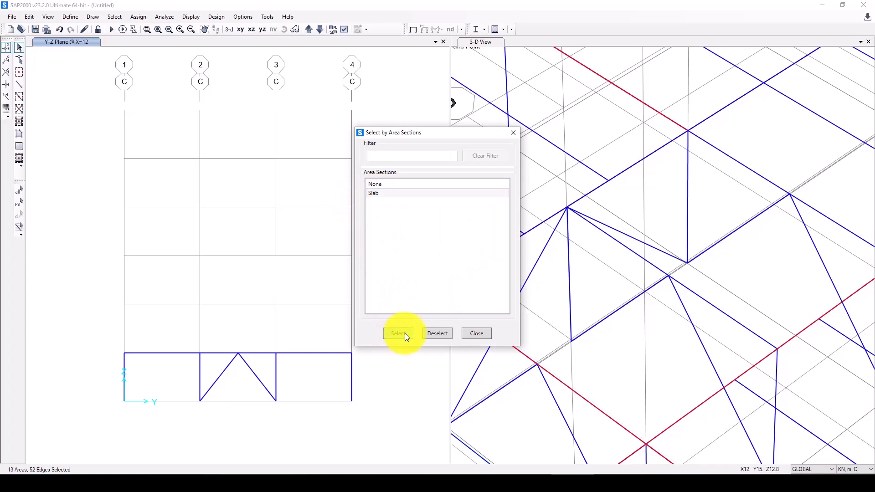
pyautogui.click(513, 133)
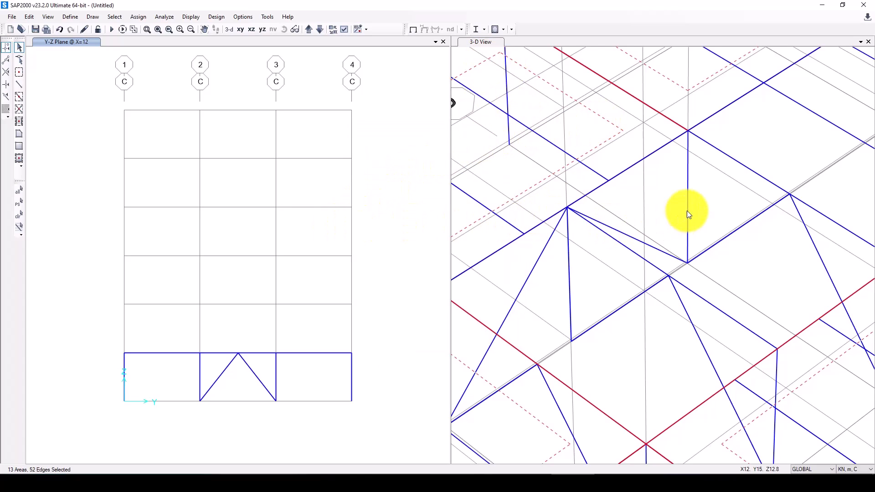
pyautogui.scroll(-5, 667, 197)
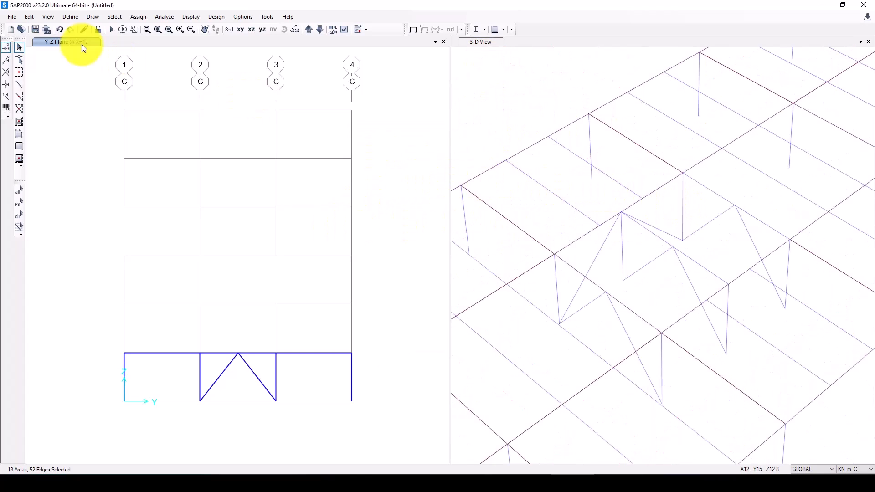
# Step: Assign a uniform shell load of 0.8 kN/m² in the gravity direction to the selected slabs under the SD pattern
pyautogui.click(135, 17)
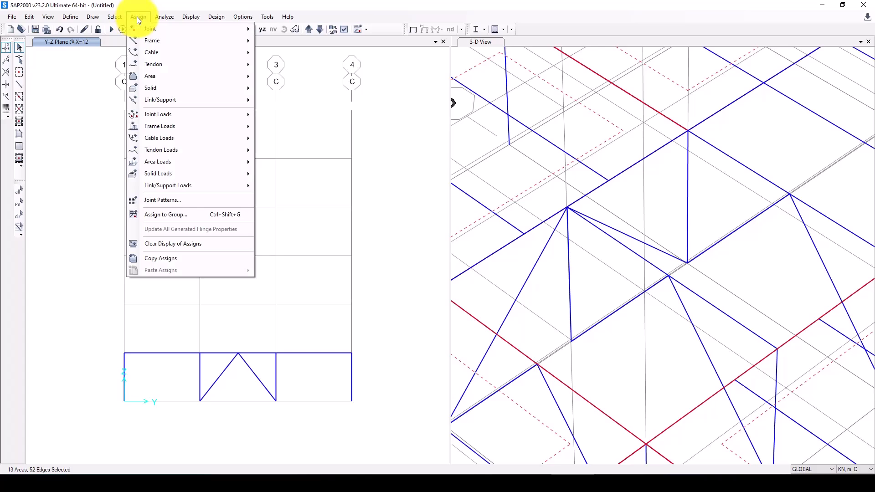
pyautogui.moveTo(181, 168)
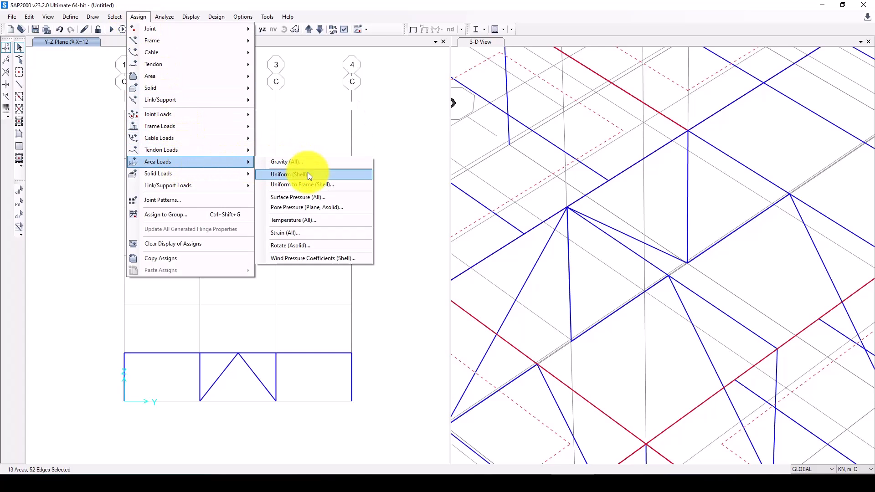
pyautogui.click(320, 176)
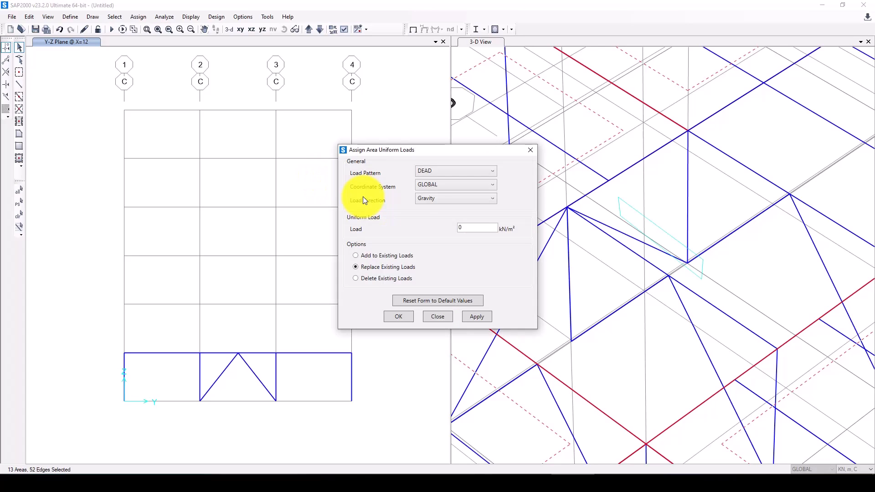
pyautogui.moveTo(422, 150); pyautogui.dragTo(260, 126)
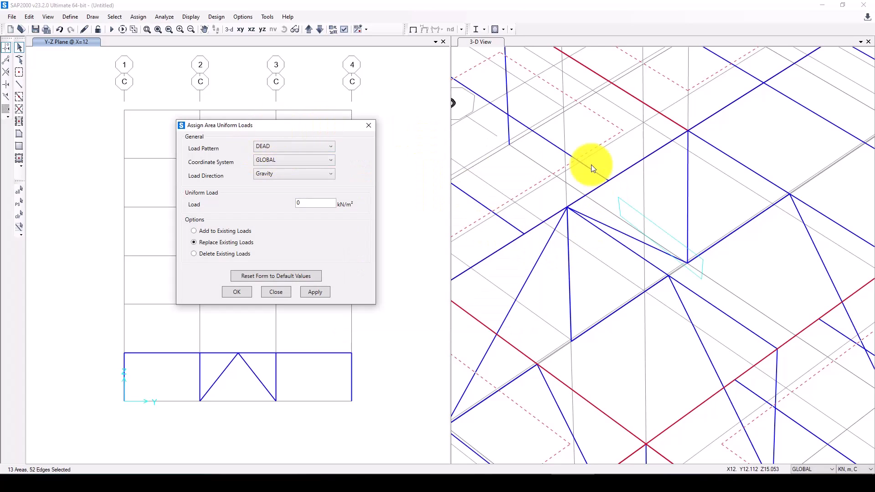
pyautogui.click(283, 147)
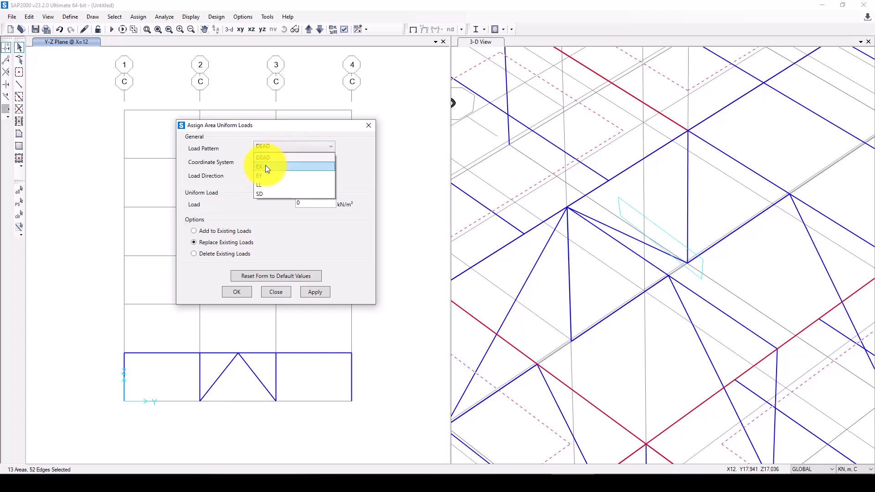
pyautogui.click(261, 188)
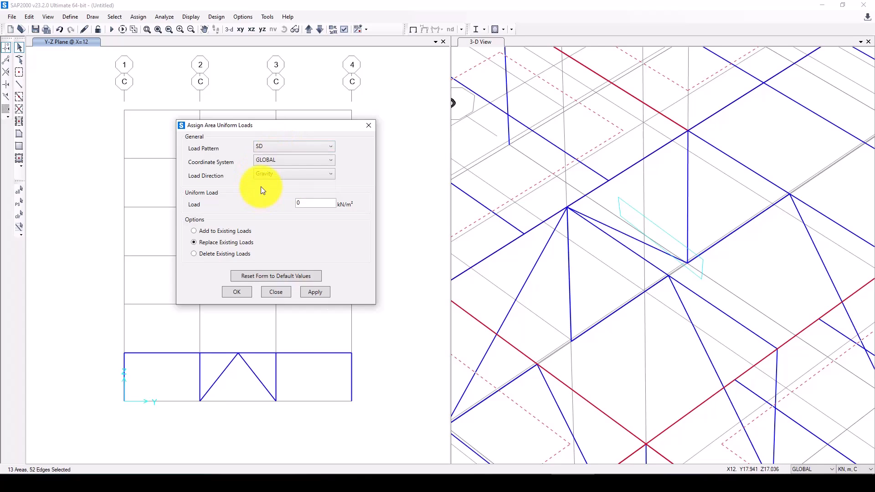
pyautogui.click(306, 206)
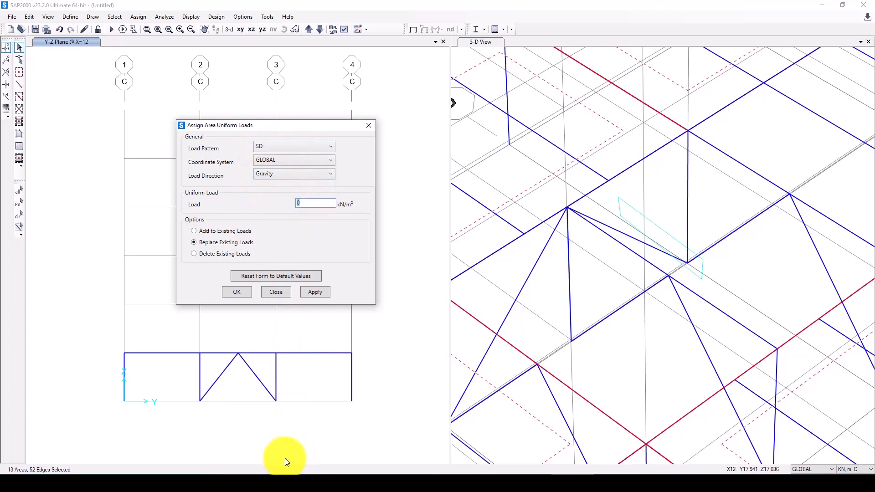
pyautogui.click(292, 486)
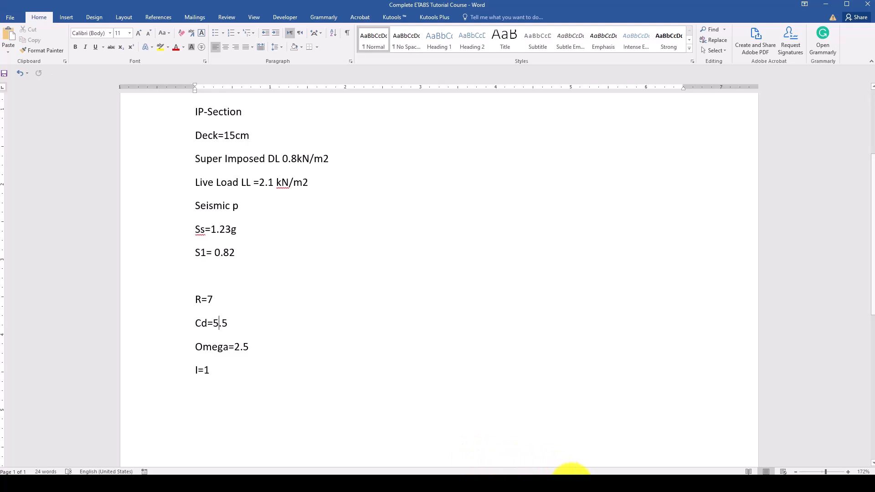
pyautogui.click(572, 483)
pyautogui.click(314, 204)
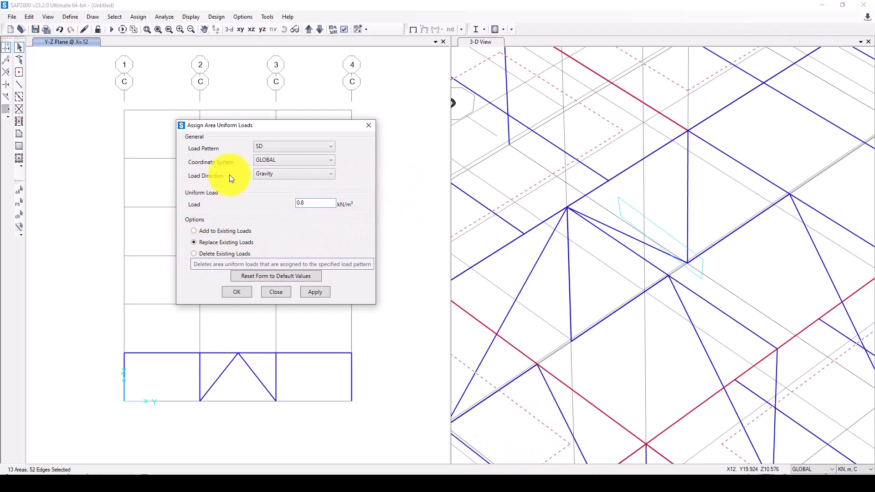
pyautogui.click(327, 297)
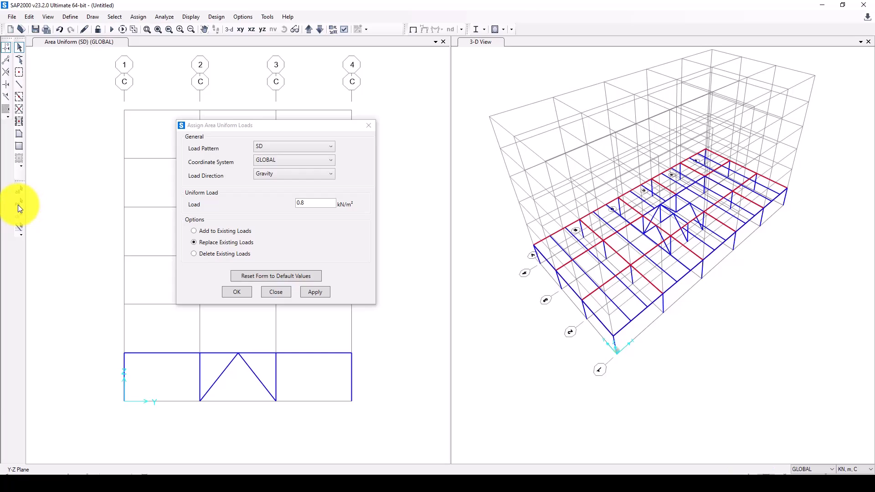
# Step: Reselect the slab areas and assign them a uniform gravity load of 2.1 kN/m² under the LL pattern, replacing existing loads
pyautogui.click(17, 204)
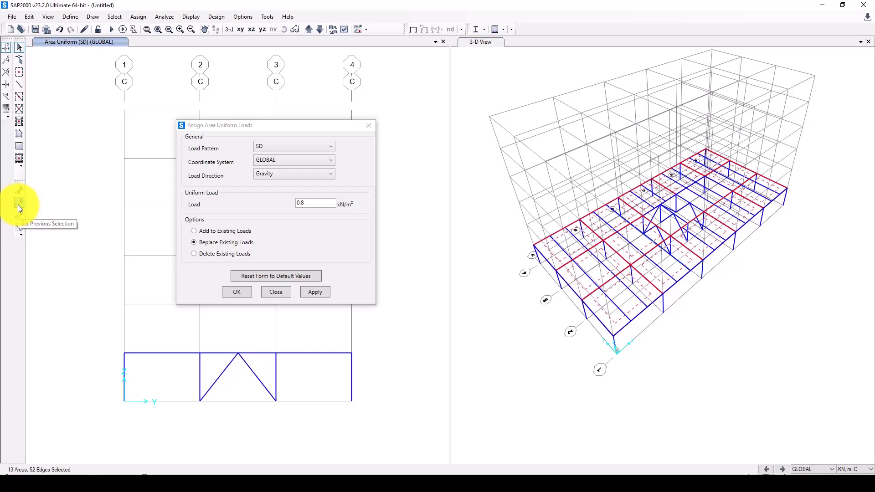
pyautogui.click(289, 146)
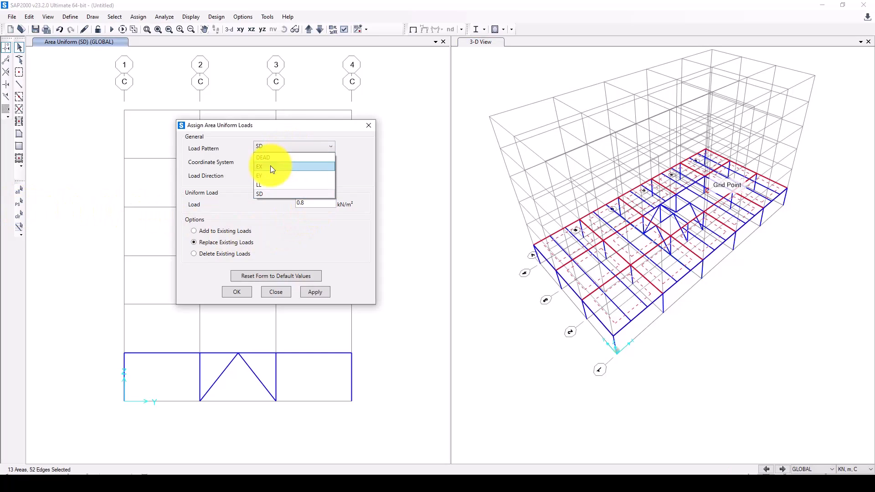
pyautogui.click(264, 186)
pyautogui.doubleClick(297, 203)
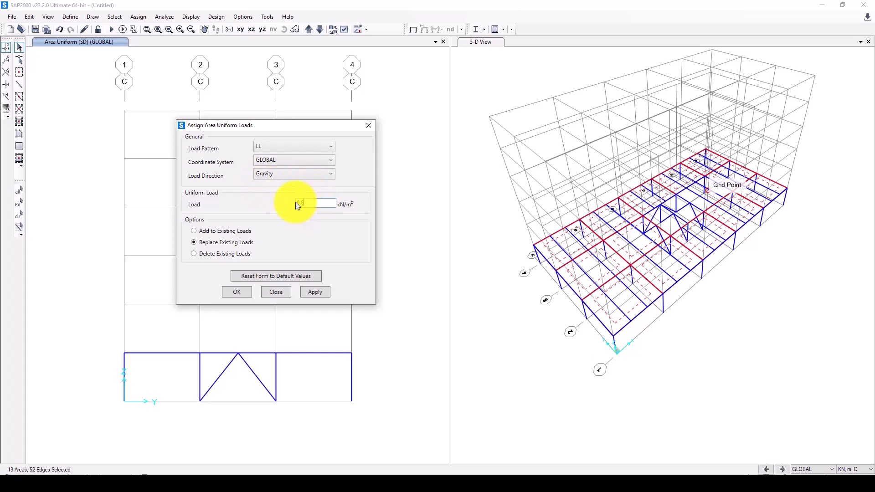
pyautogui.click(287, 469)
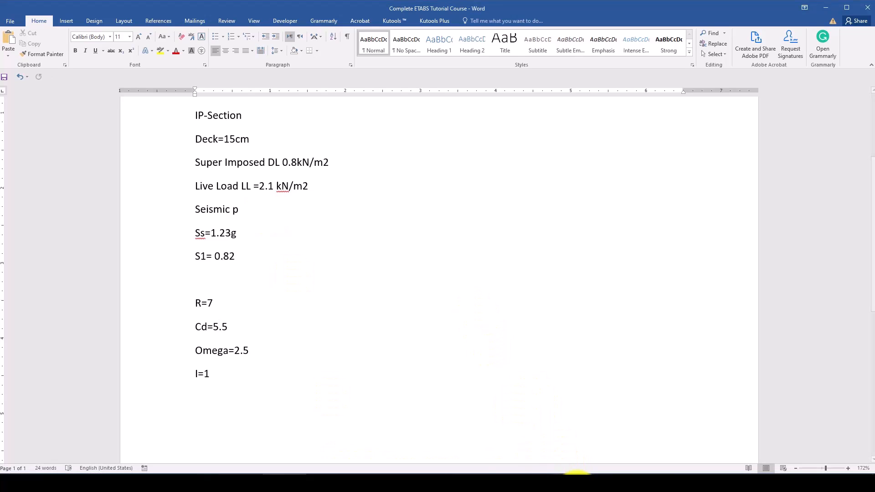
pyautogui.click(576, 471)
pyautogui.write('2.1')
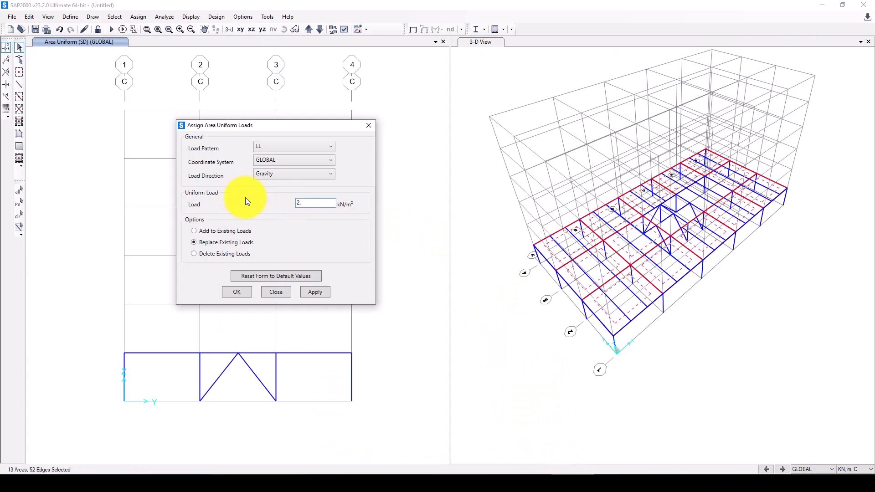
pyautogui.click(315, 294)
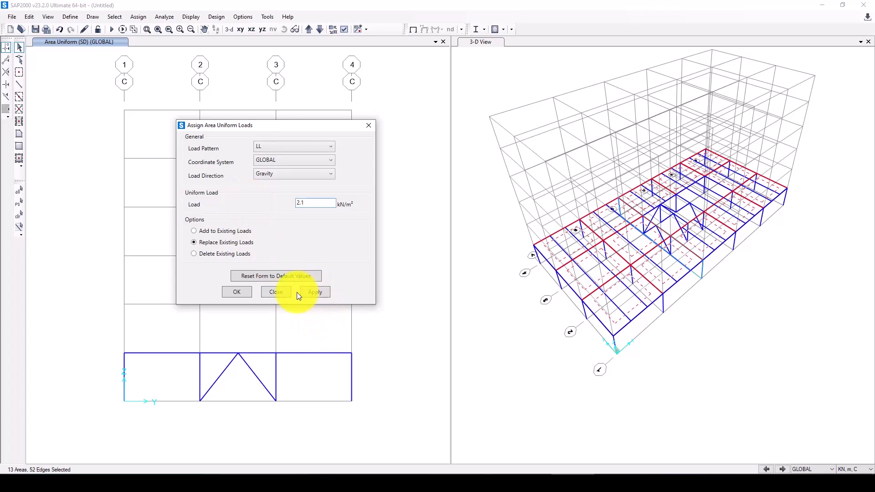
pyautogui.click(245, 292)
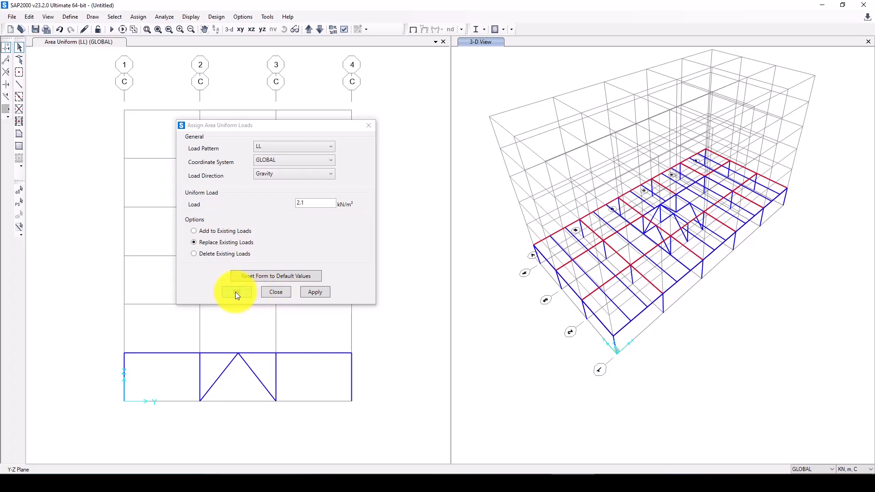
# Step: Check the uniform loads assigned to the corner slab area nearest the origin
pyautogui.click(626, 300)
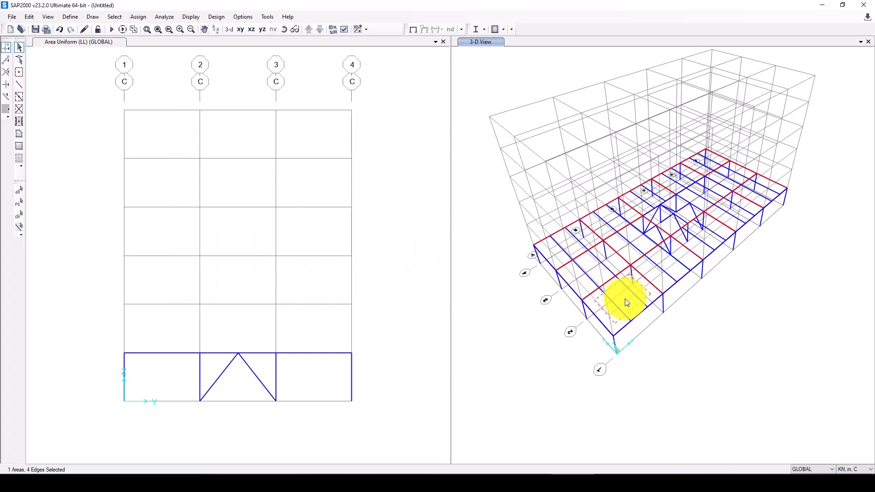
pyautogui.rightClick(625, 299)
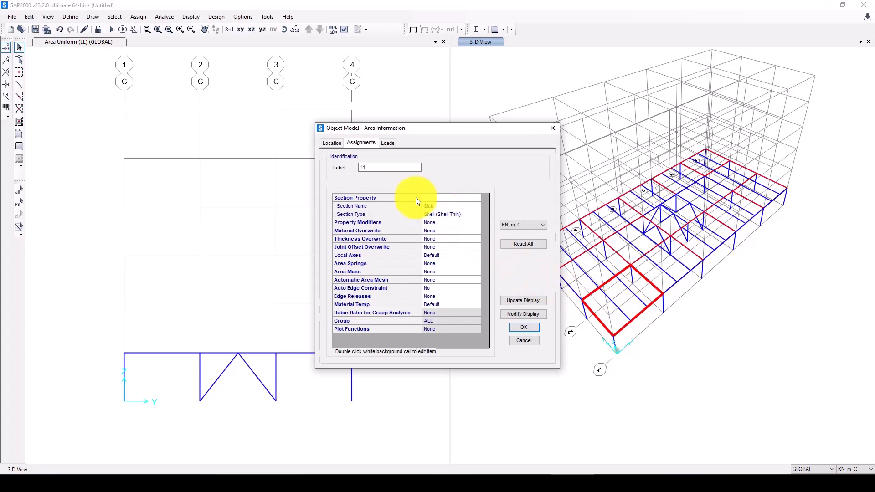
pyautogui.click(388, 143)
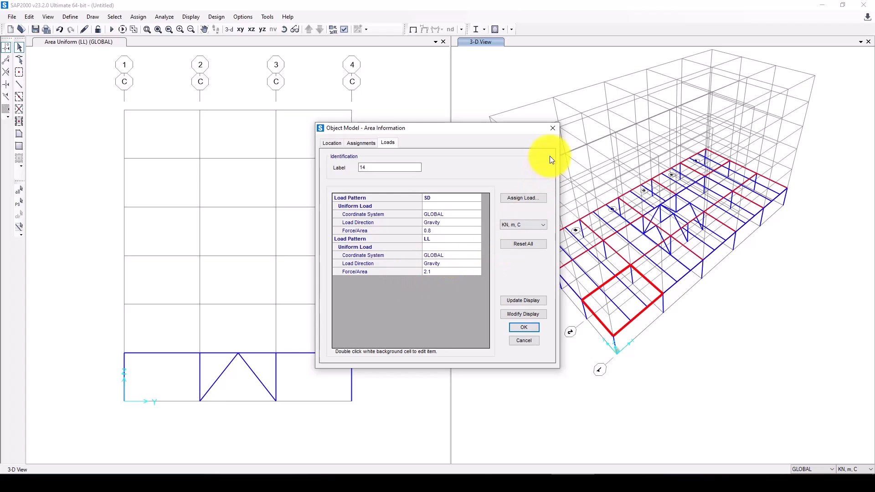
pyautogui.click(552, 129)
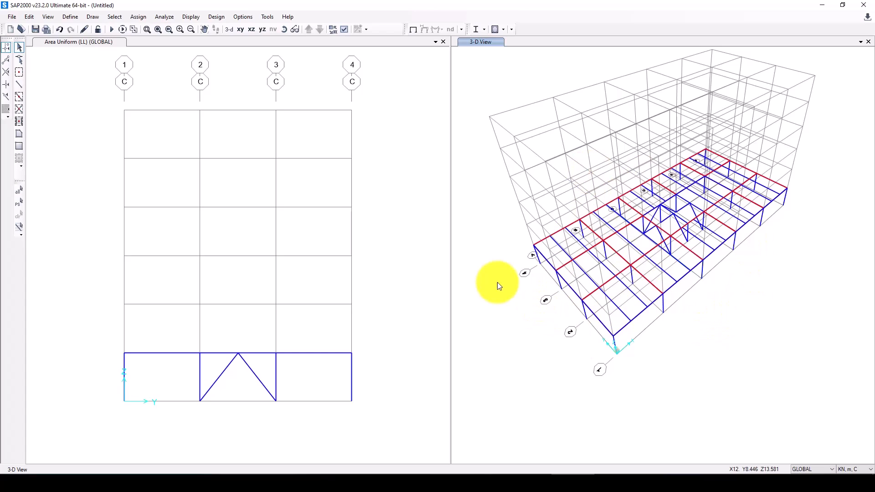
# Step: Select the whole first-story model and replicate it linearly 5 times with dx 0, dy 0 and dz 3.2 m
pyautogui.click(91, 97)
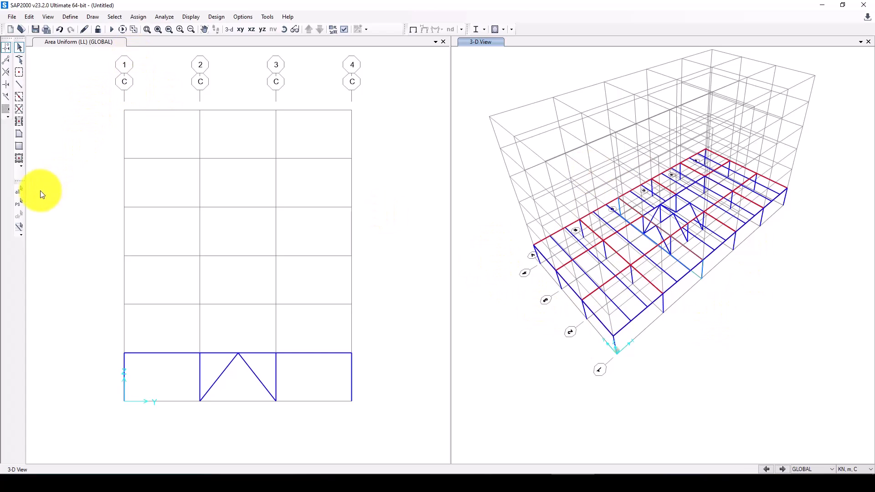
pyautogui.click(18, 192)
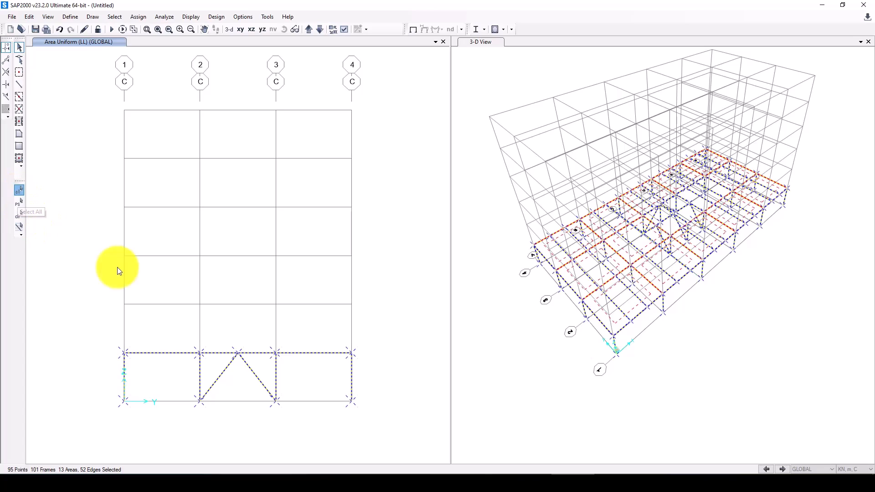
pyautogui.click(29, 17)
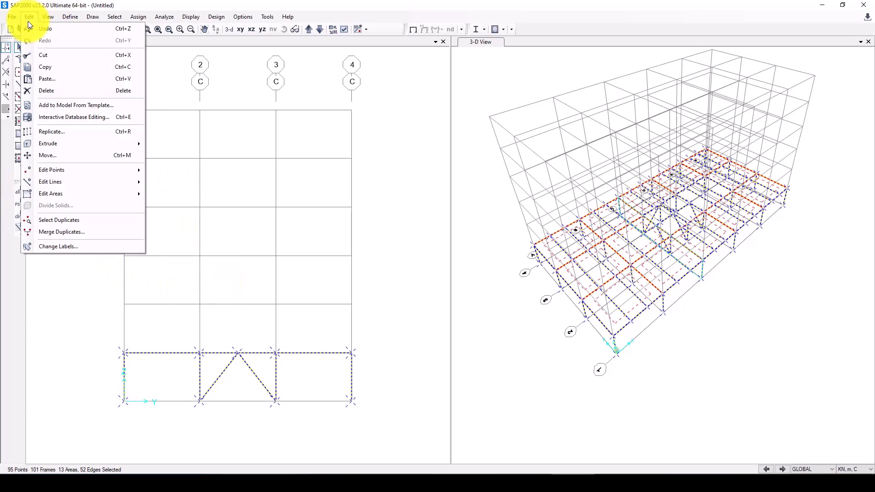
pyautogui.click(63, 132)
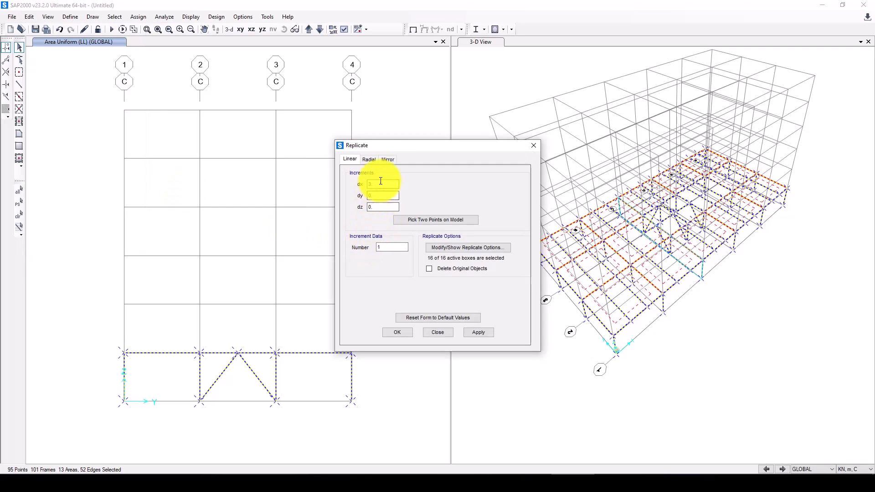
pyautogui.moveTo(375, 184); pyautogui.dragTo(368, 210)
pyautogui.write('0')
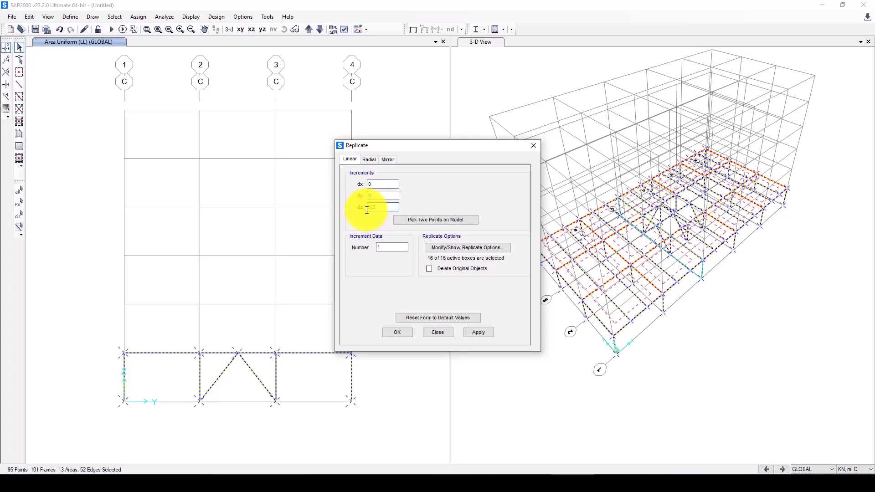
pyautogui.moveTo(397, 249); pyautogui.dragTo(377, 247)
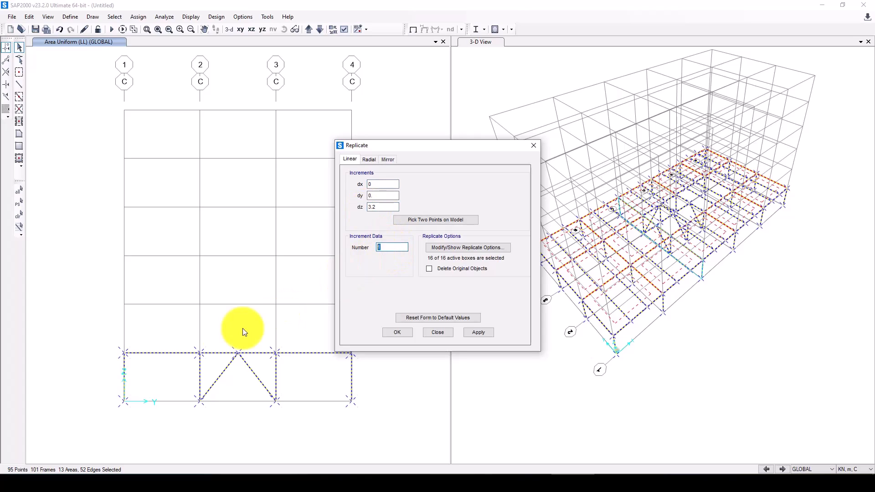
pyautogui.write('5')
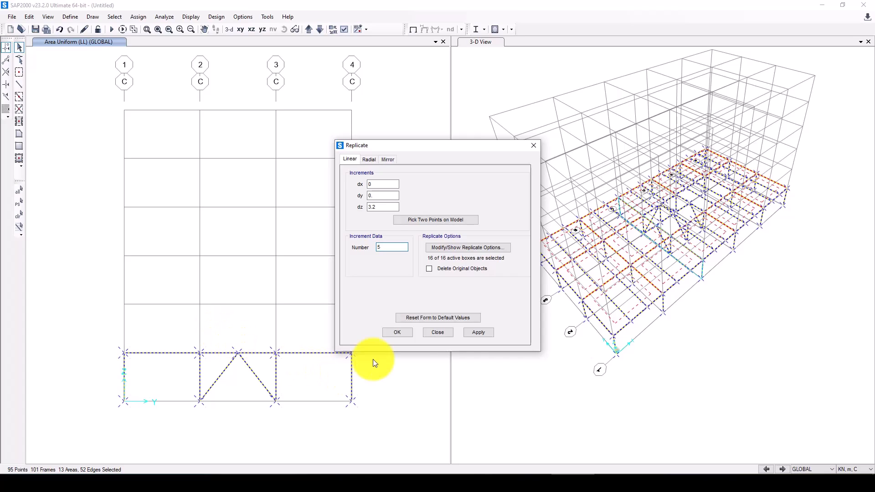
pyautogui.click(477, 332)
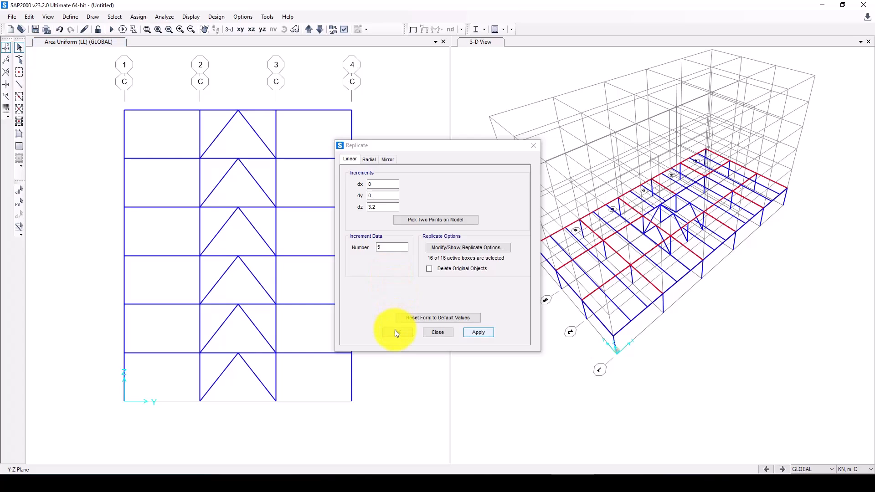
pyautogui.click(651, 109)
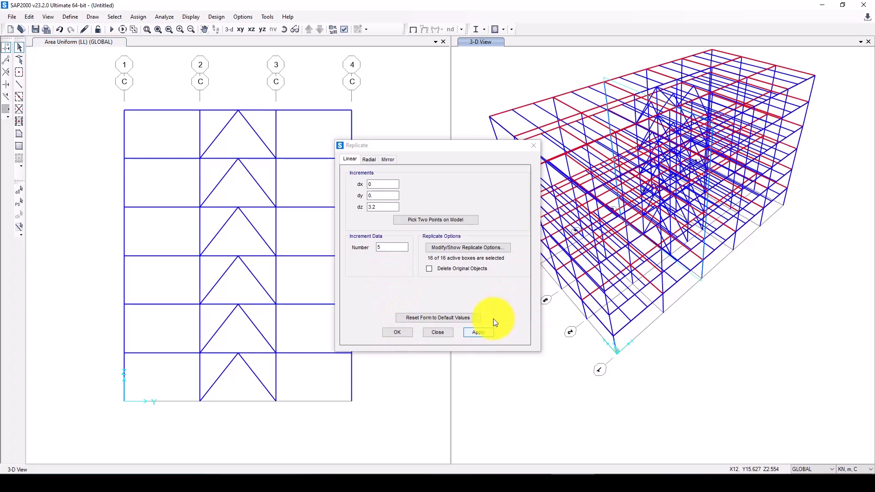
pyautogui.click(431, 332)
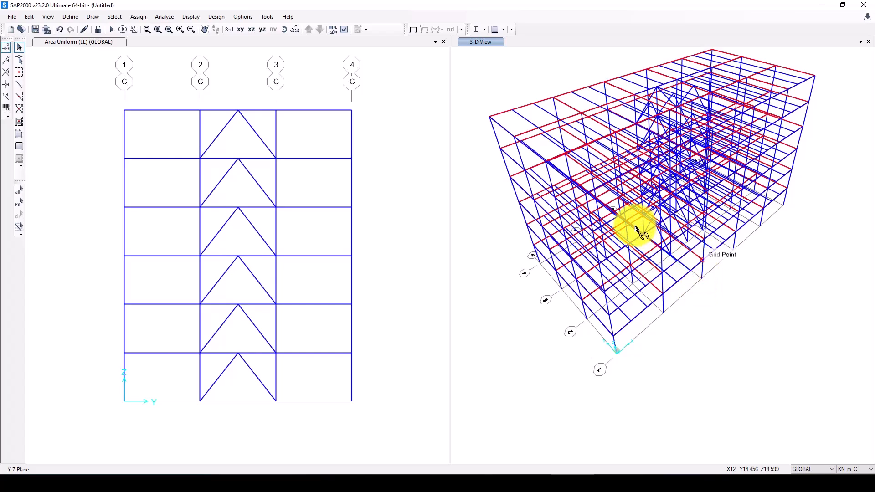
# Step: Draw an area with the Slab section in the bay between grids C–D and 2–3 on the X-Y plane at Z=19.2
pyautogui.keyDown('shift'); pyautogui.moveTo(629, 221); pyautogui.dragTo(682, 262, button='middle'); pyautogui.keyUp('shift')
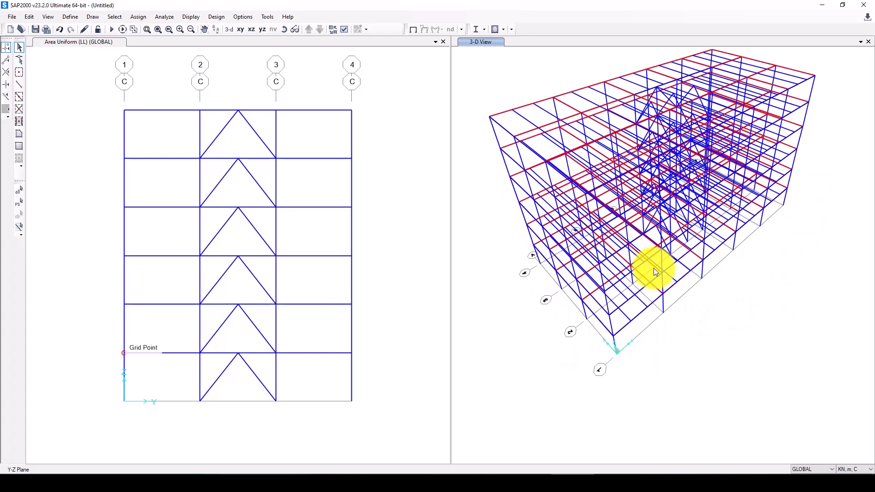
pyautogui.click(516, 174)
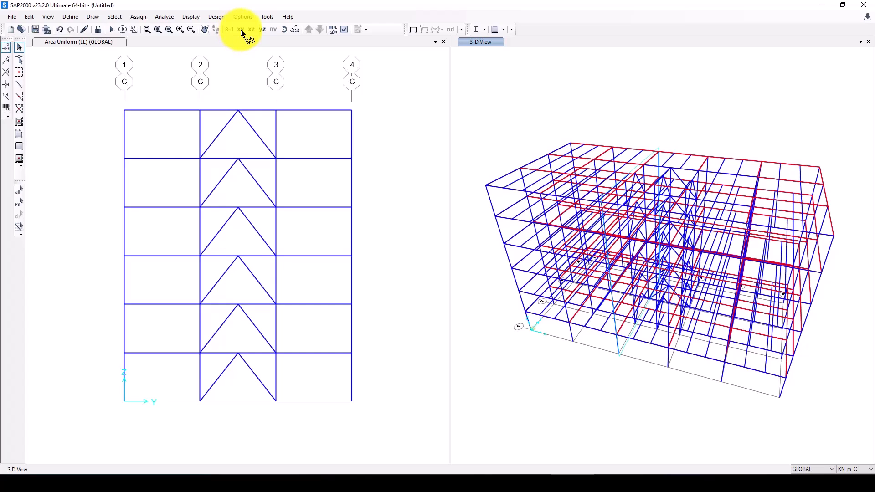
pyautogui.click(240, 43)
pyautogui.click(239, 29)
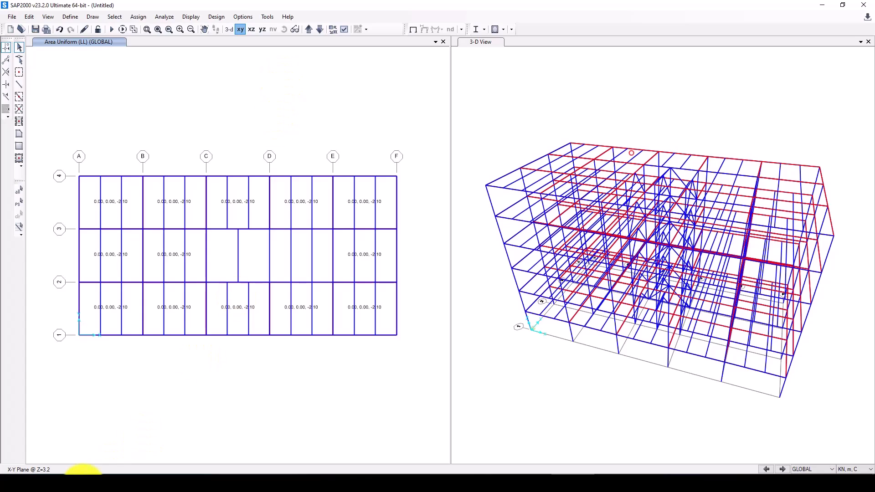
pyautogui.click(319, 30)
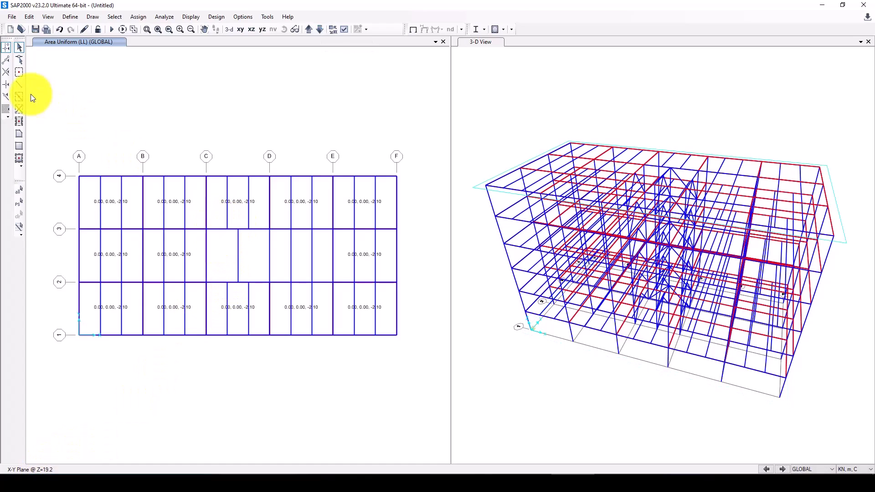
pyautogui.click(18, 159)
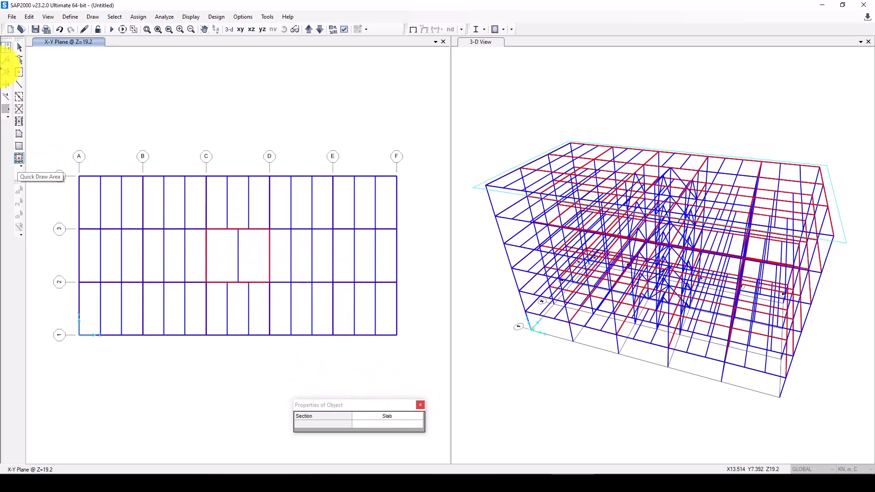
pyautogui.click(18, 47)
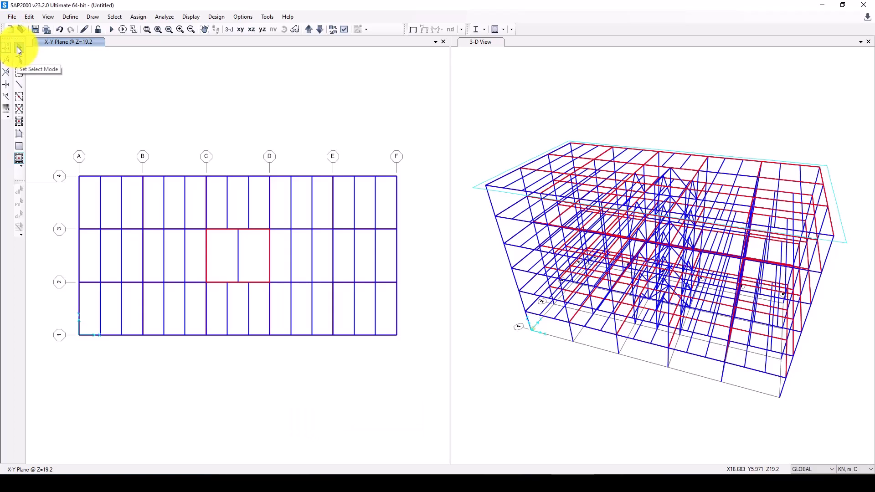
# Step: Select all slab areas on the X-Y plane at Z=19.2, including the bay between grids C–D and 2–3
pyautogui.click(90, 188)
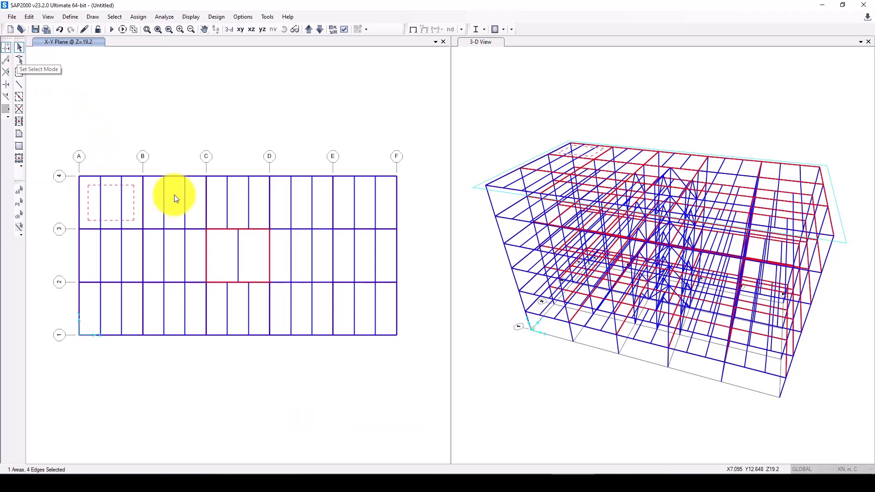
pyautogui.click(176, 197)
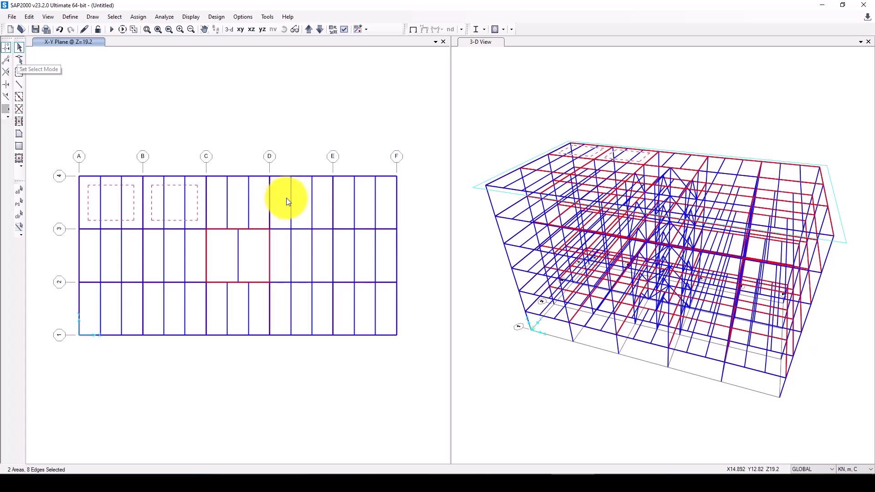
pyautogui.click(346, 196)
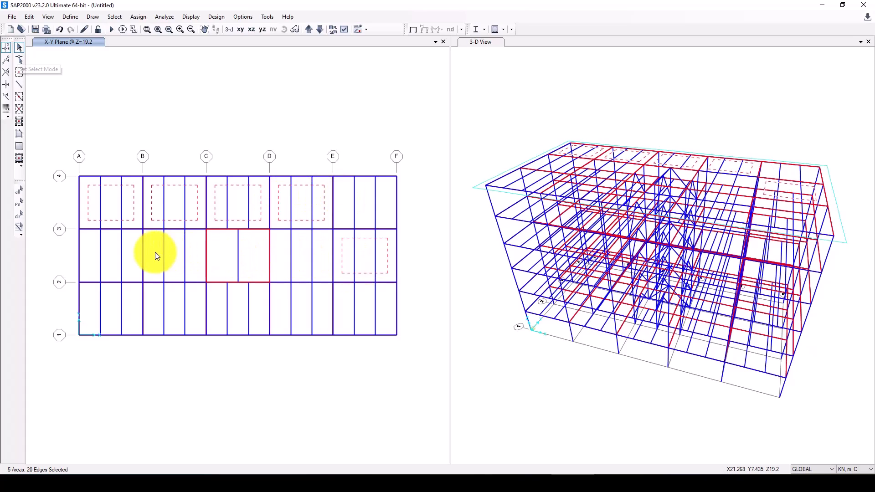
pyautogui.click(128, 253)
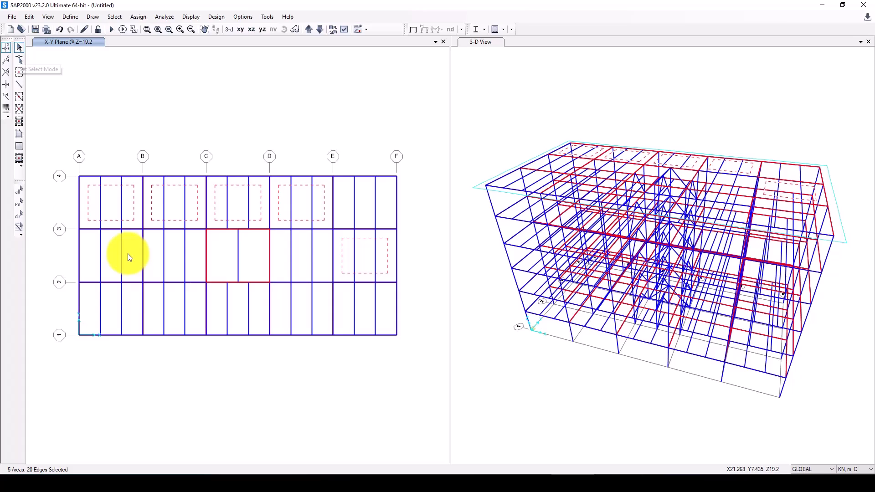
pyautogui.click(182, 300)
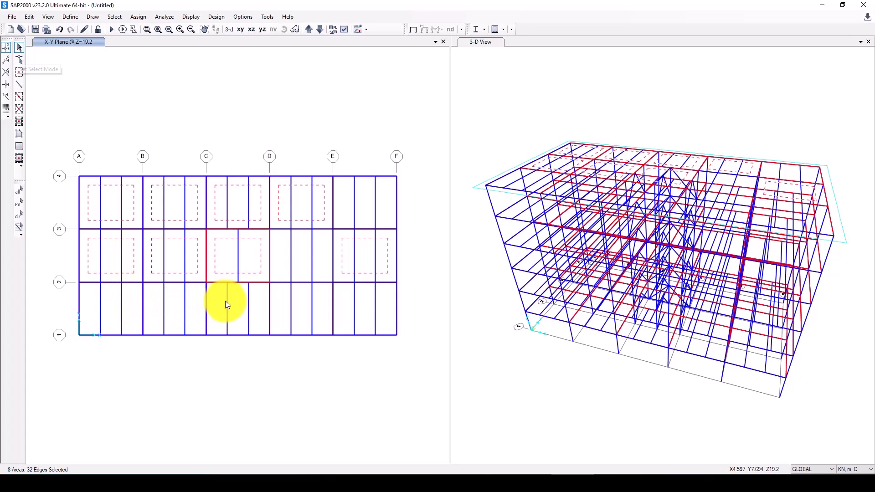
pyautogui.click(318, 299)
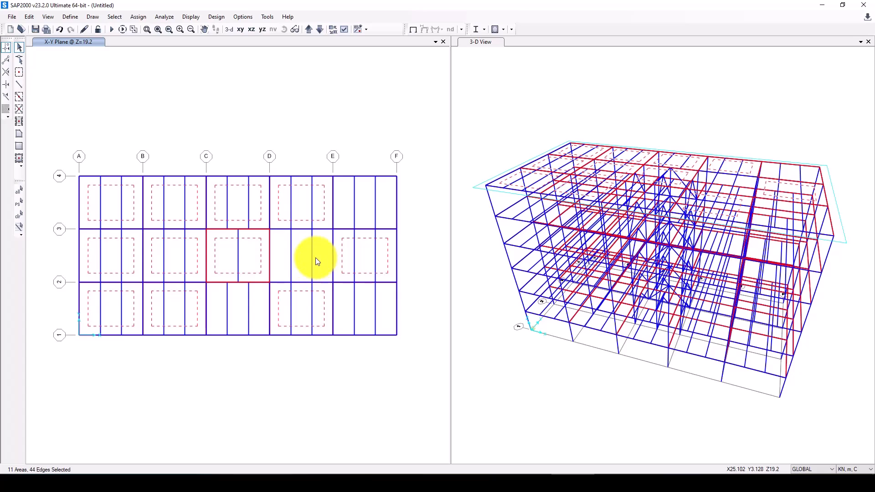
pyautogui.click(237, 309)
pyautogui.click(364, 304)
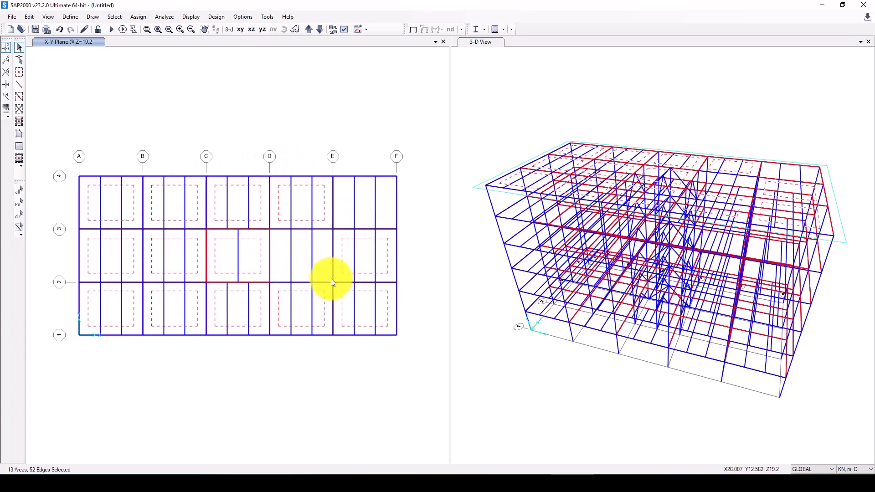
pyautogui.click(303, 257)
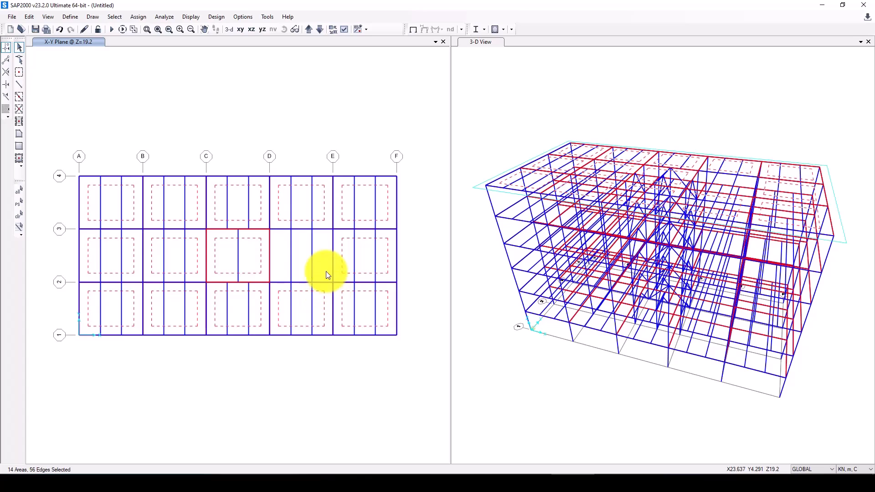
# Step: Draw an area with the Slab section in the bay between grids D–E and 2–3 on the X-Y plane at Z=19.2
pyautogui.click(305, 256)
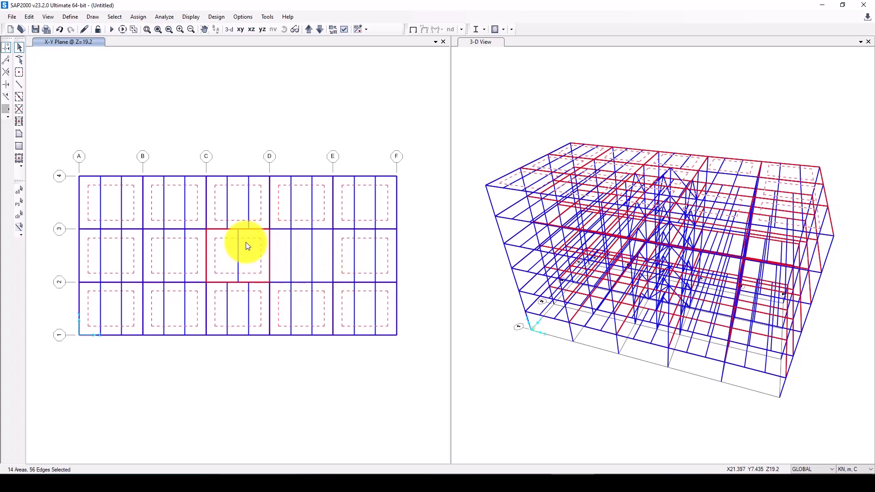
pyautogui.click(17, 158)
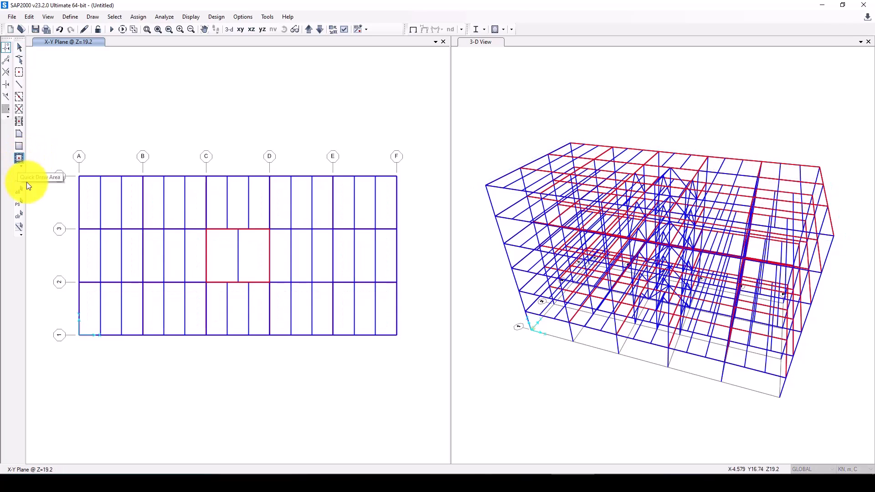
pyautogui.click(292, 264)
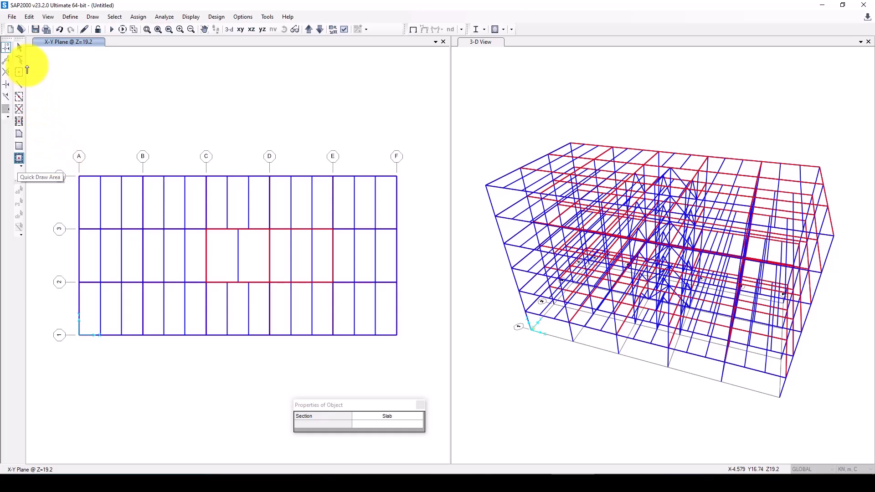
pyautogui.click(18, 47)
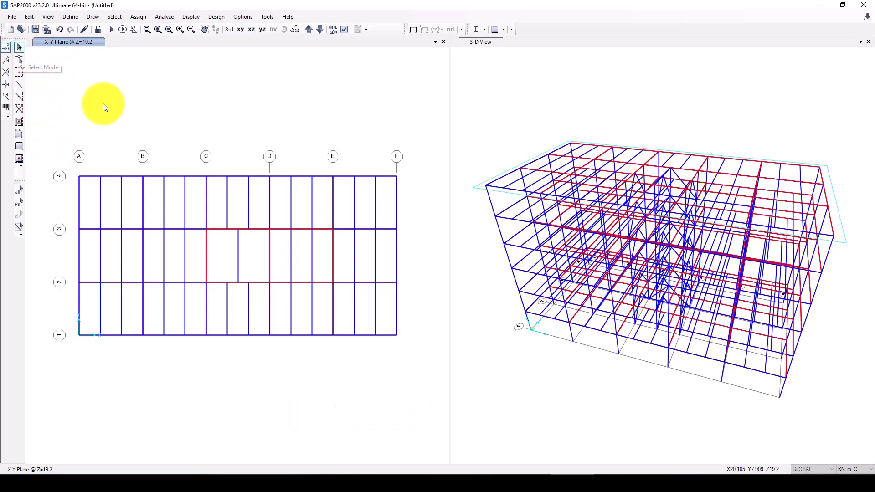
# Step: Replicate the new slab area in bay D–E, 2–3 linearly 5 times downward with dx 0, dy 0 and dz -3.2 m
pyautogui.click(308, 253)
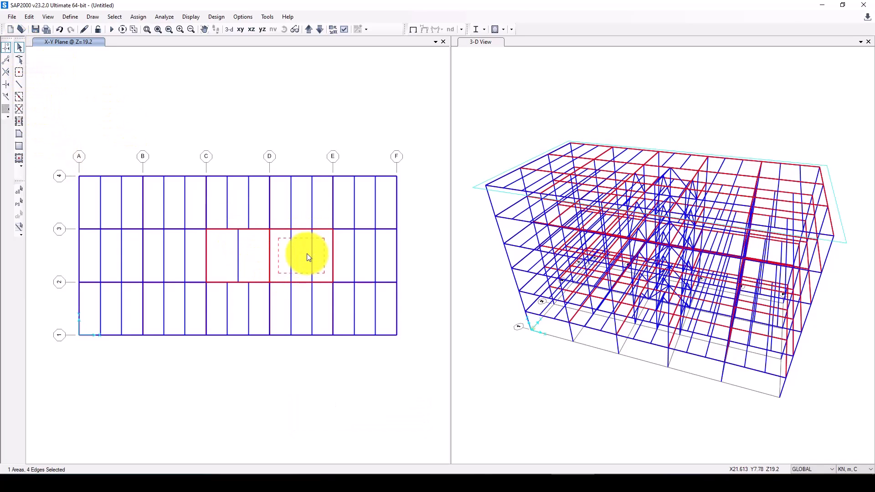
pyautogui.click(28, 17)
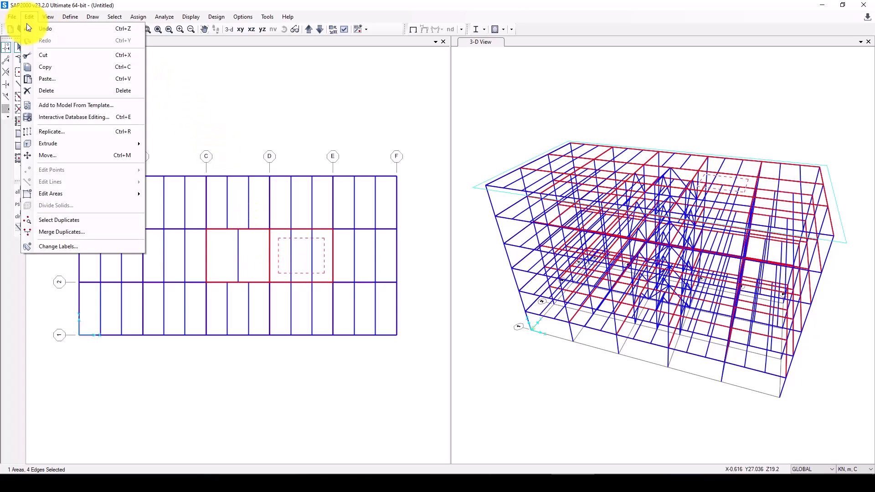
pyautogui.click(55, 132)
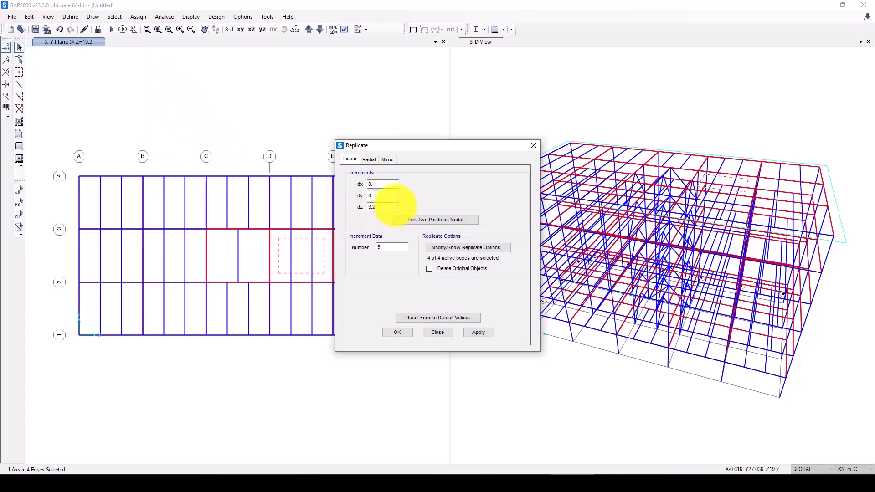
pyautogui.moveTo(383, 207); pyautogui.dragTo(365, 204)
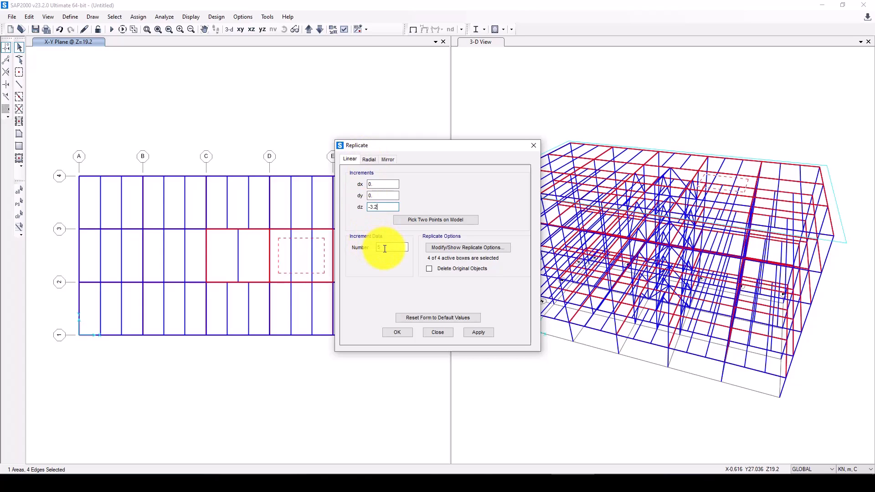
pyautogui.click(477, 334)
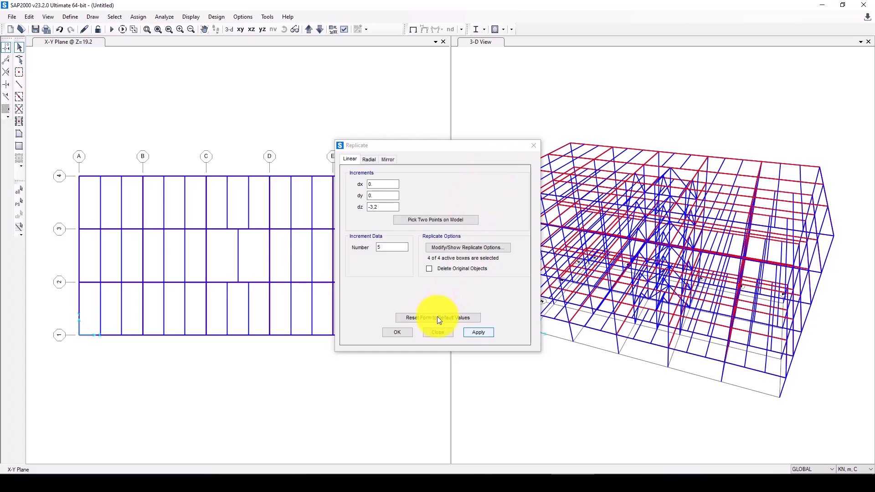
# Step: Finish the replication and select the slab panel between grids D–E and 2–3 in the plan at Z=16
pyautogui.click(404, 329)
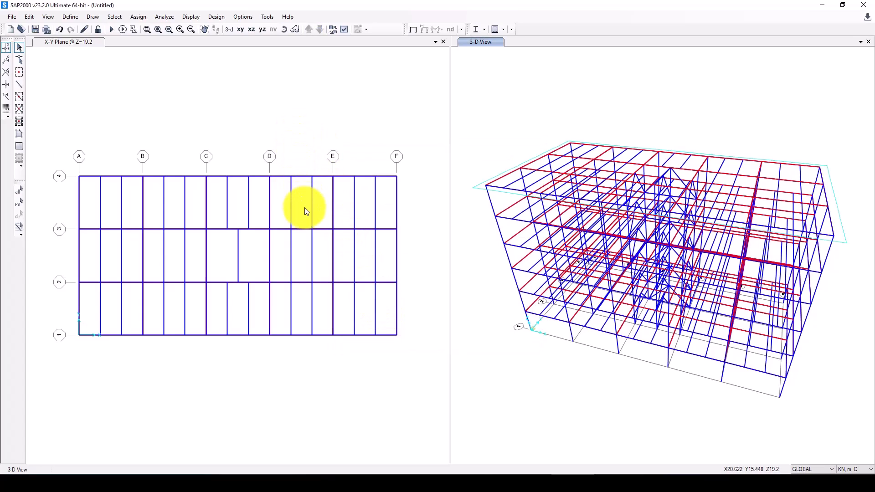
pyautogui.click(320, 30)
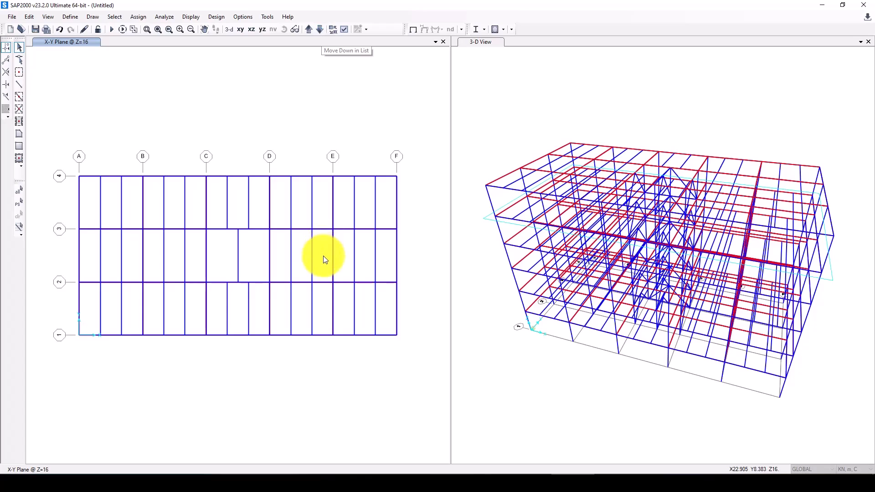
pyautogui.click(303, 248)
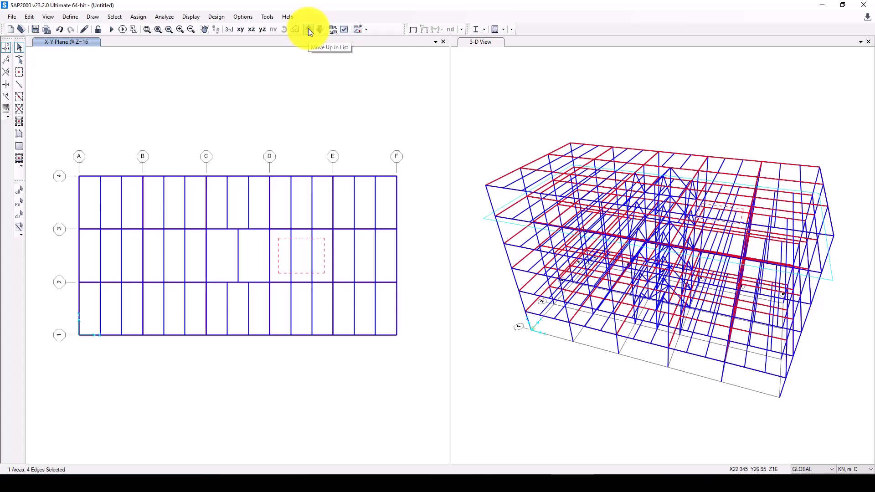
# Step: Select every area in the model that has the Slab section property
pyautogui.click(115, 18)
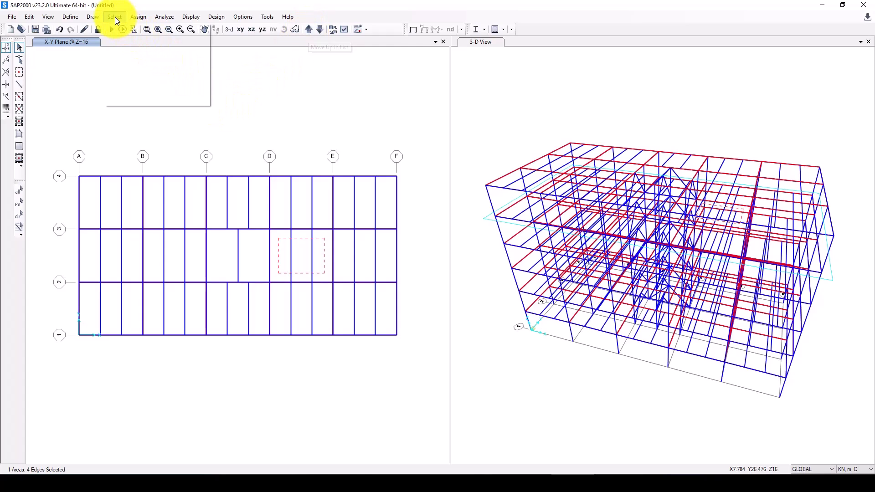
pyautogui.moveTo(125, 26)
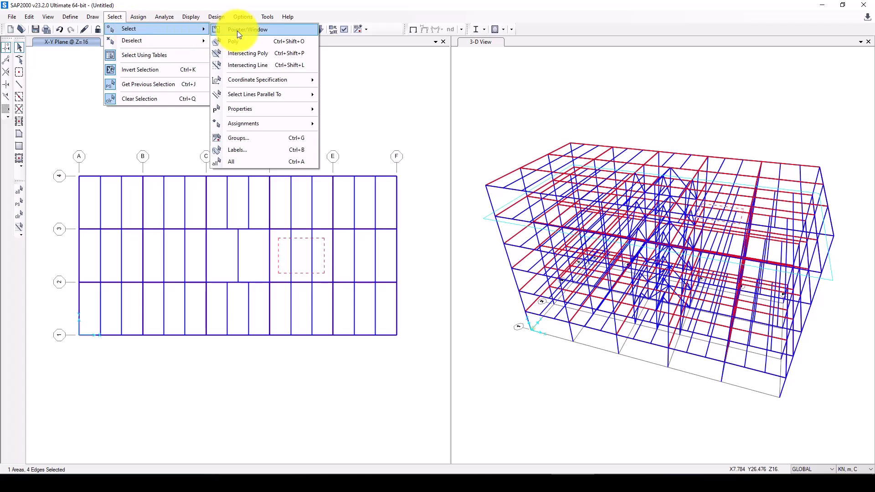
pyautogui.moveTo(250, 108)
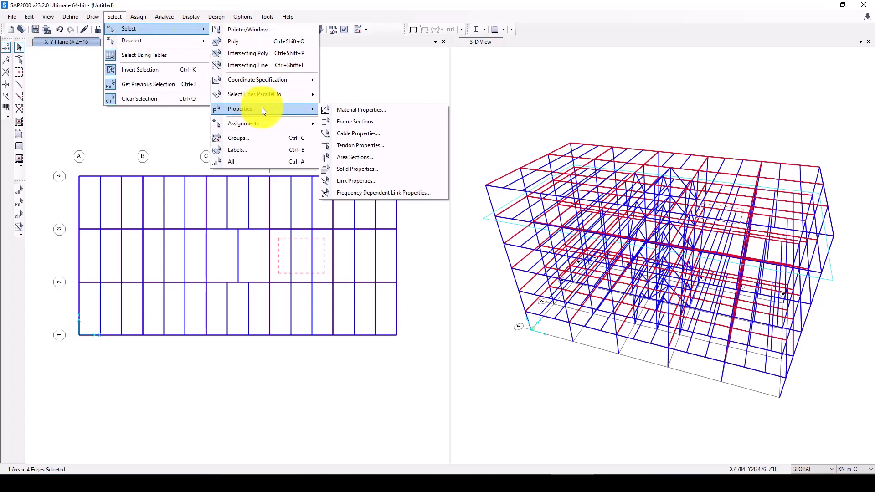
pyautogui.click(352, 157)
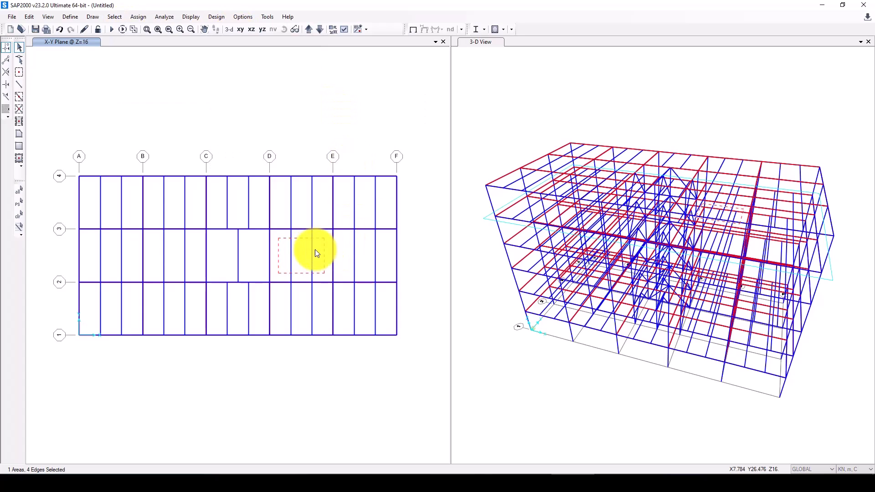
pyautogui.click(378, 194)
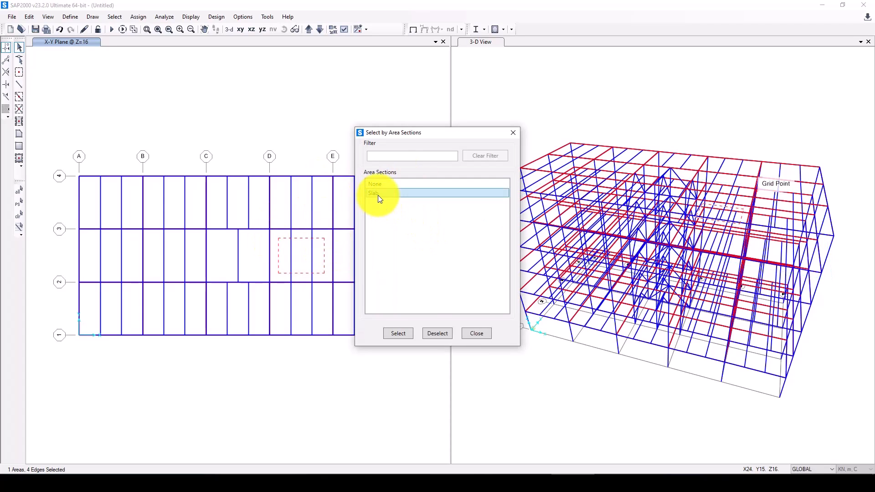
pyautogui.click(399, 333)
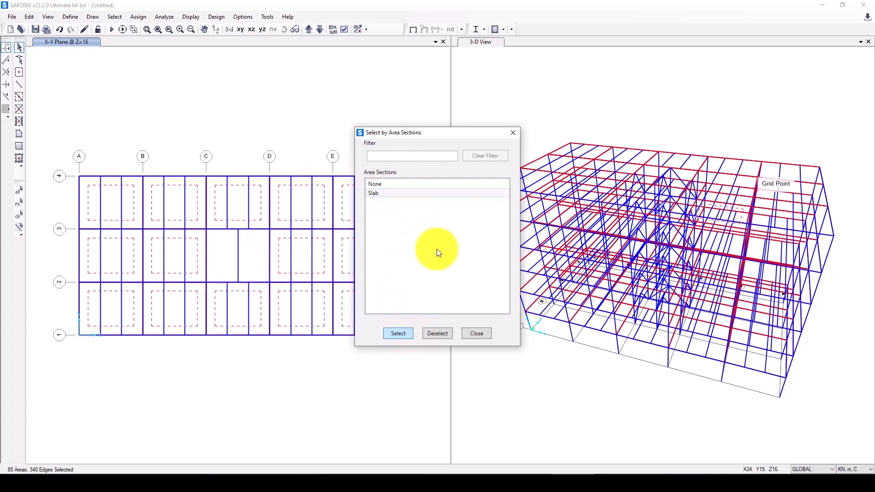
pyautogui.click(513, 133)
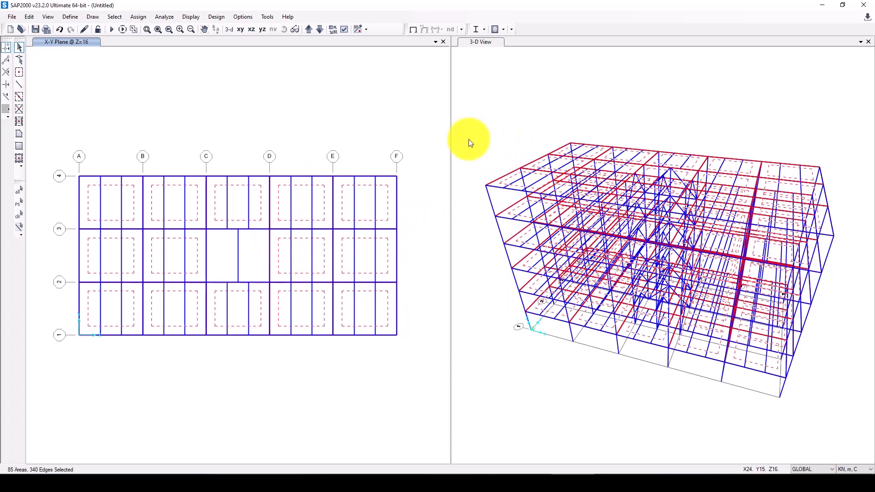
# Step: Assign a uniform gravity area load of 2.1 kN/m² in load pattern LL to the selected slabs, replacing existing loads
pyautogui.click(138, 16)
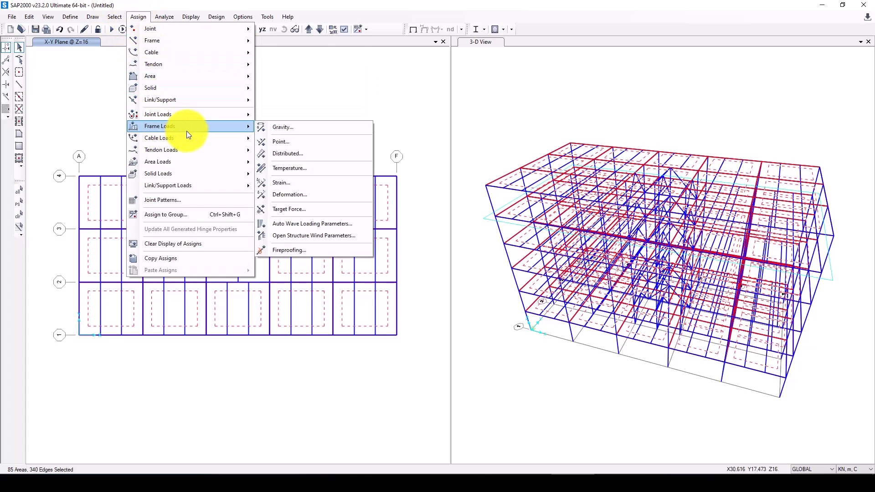
pyautogui.moveTo(181, 150)
pyautogui.click(283, 173)
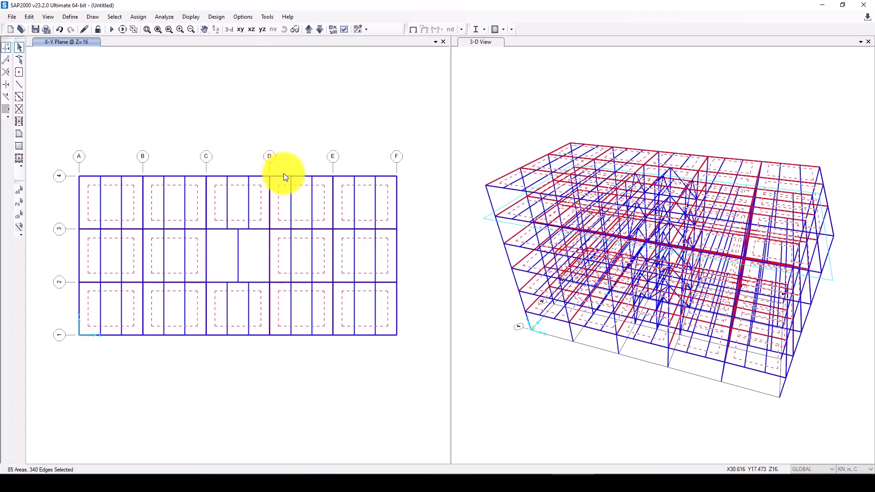
pyautogui.moveTo(401, 147); pyautogui.dragTo(513, 95)
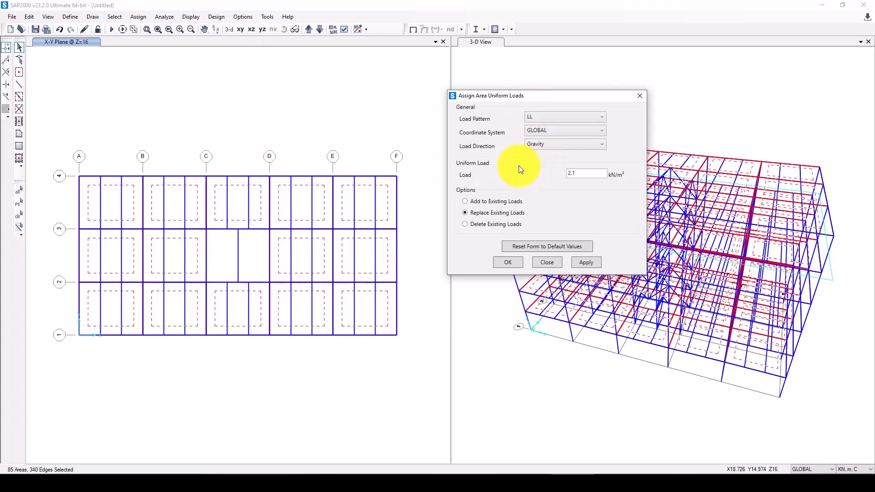
pyautogui.click(582, 261)
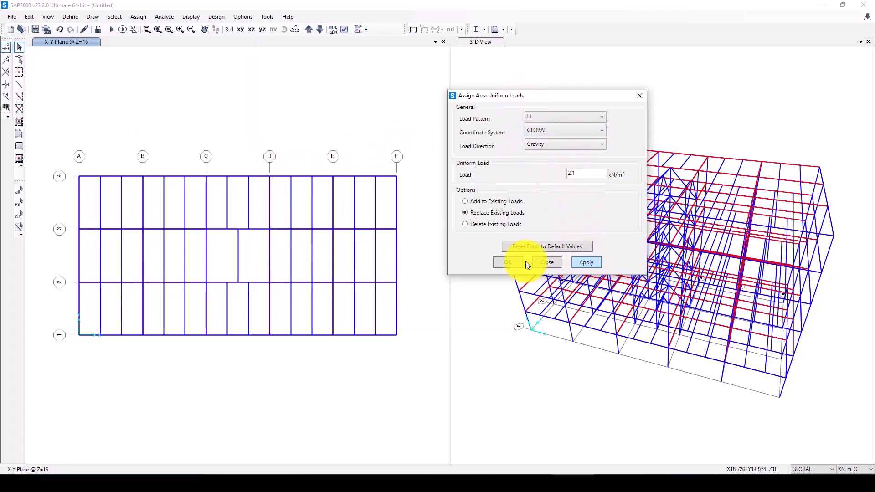
# Step: Reselect the same slabs and assign them a uniform gravity area load of 0.8 kN/m² in load pattern SD
pyautogui.click(18, 203)
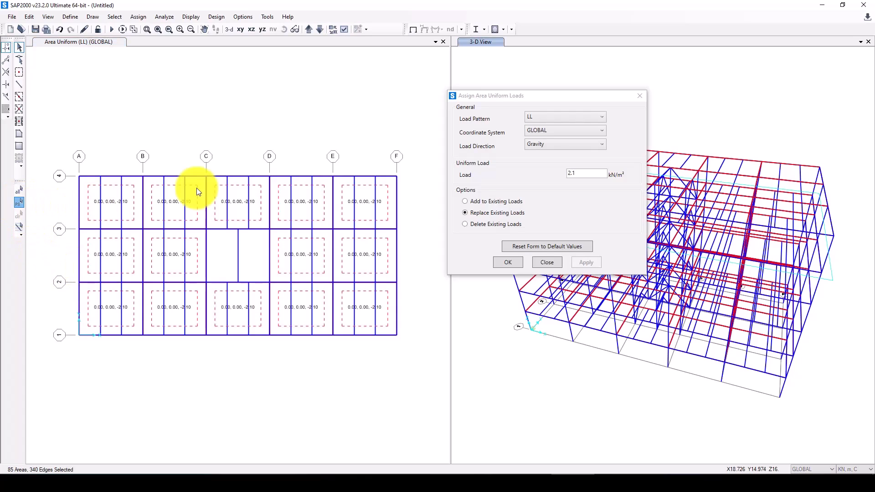
pyautogui.click(543, 118)
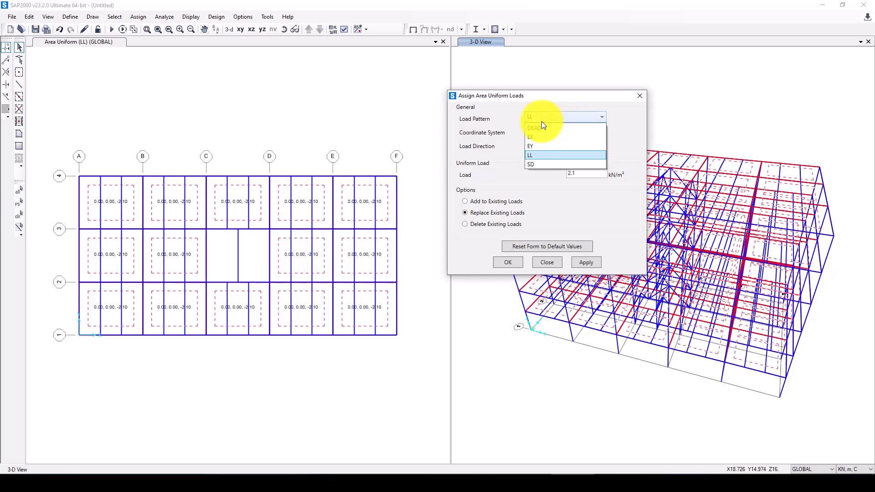
pyautogui.click(539, 165)
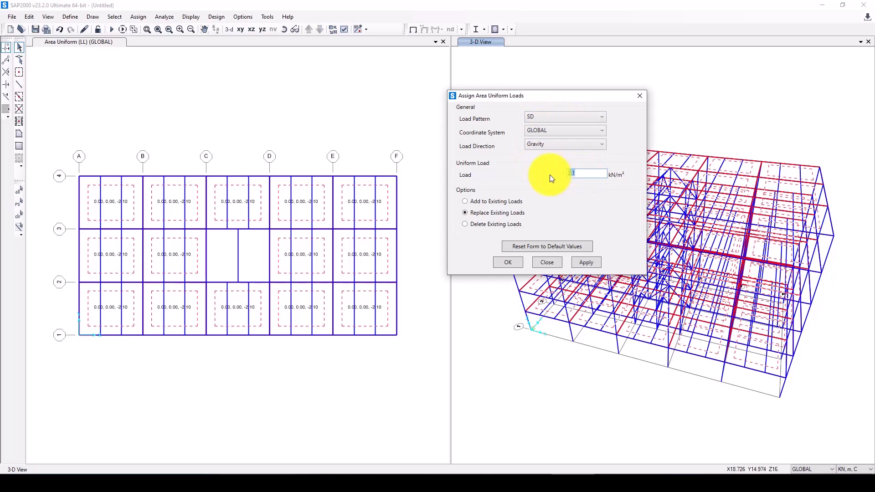
pyautogui.write('0.8')
pyautogui.click(586, 263)
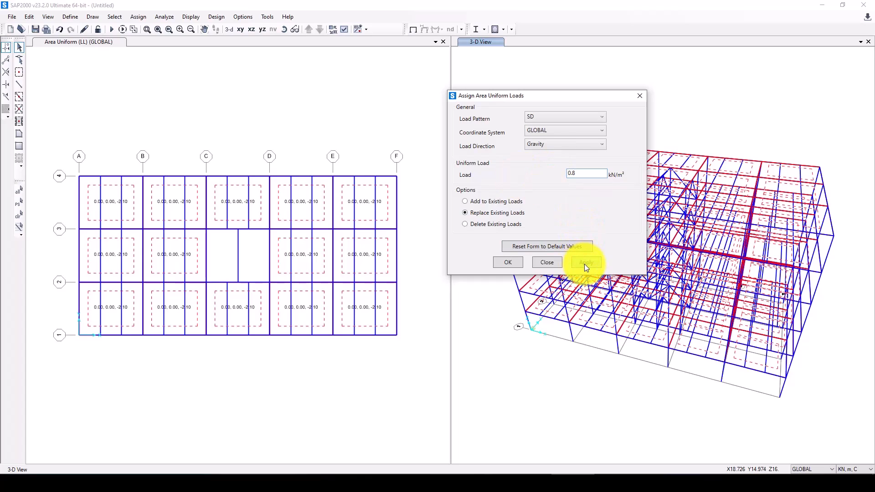
pyautogui.click(513, 263)
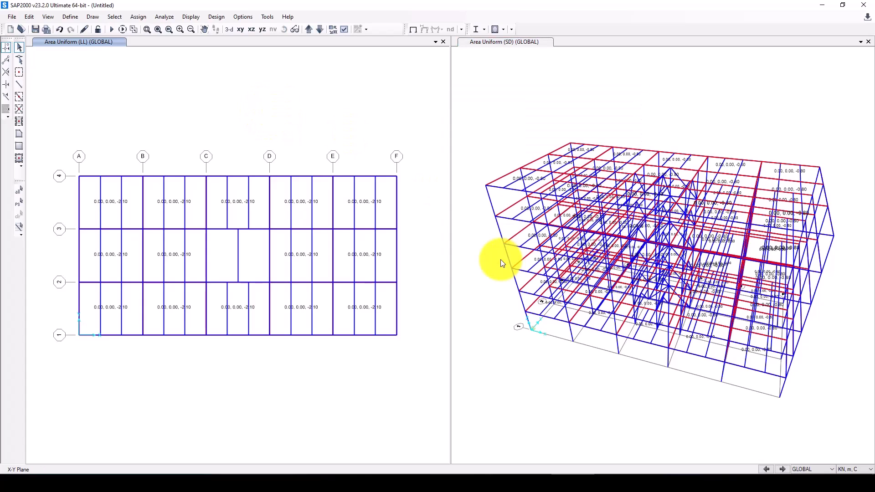
# Step: Select all fifteen roof slab panels between grids A–F and 1–4 in the plan at Z=19.2
pyautogui.click(308, 29)
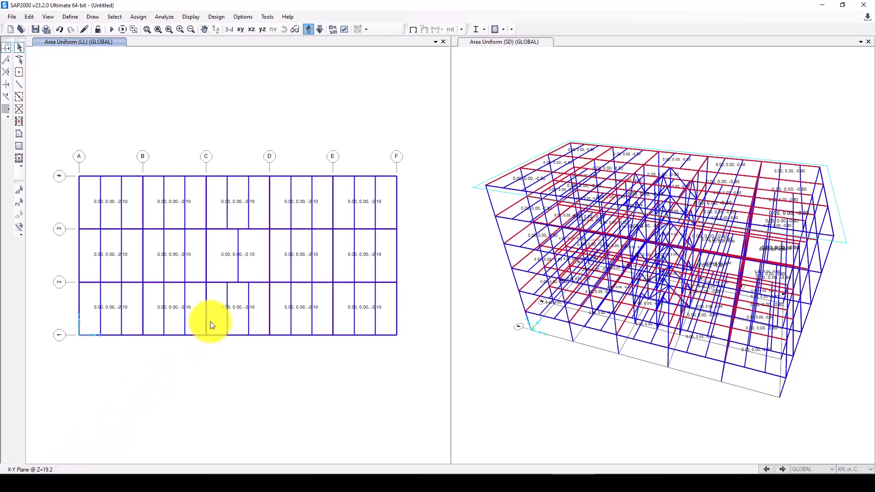
pyautogui.click(171, 194)
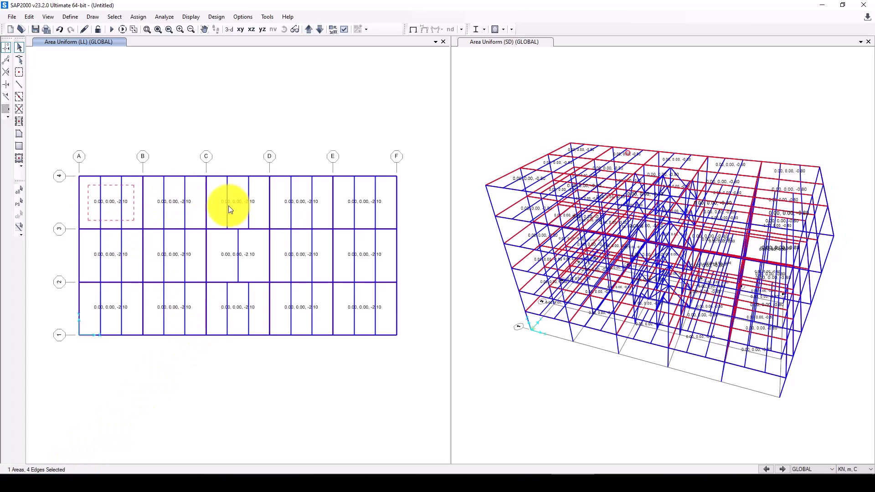
pyautogui.click(253, 201)
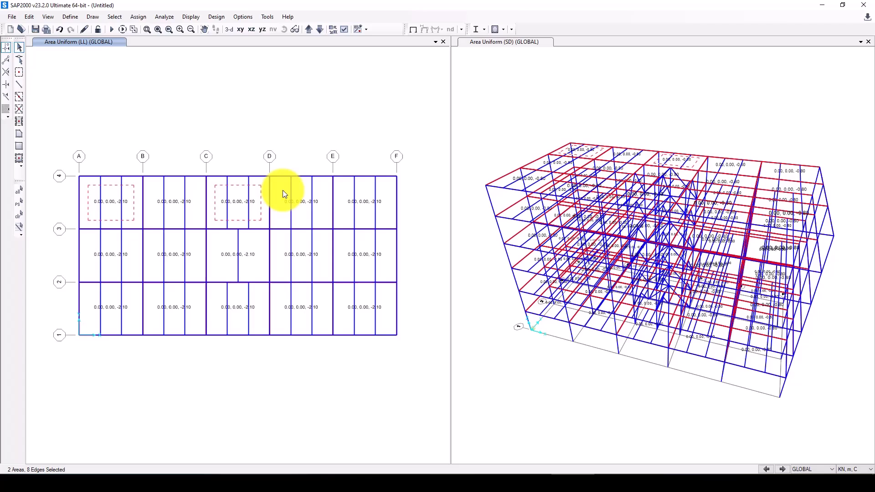
pyautogui.click(368, 201)
pyautogui.click(364, 251)
pyautogui.click(358, 308)
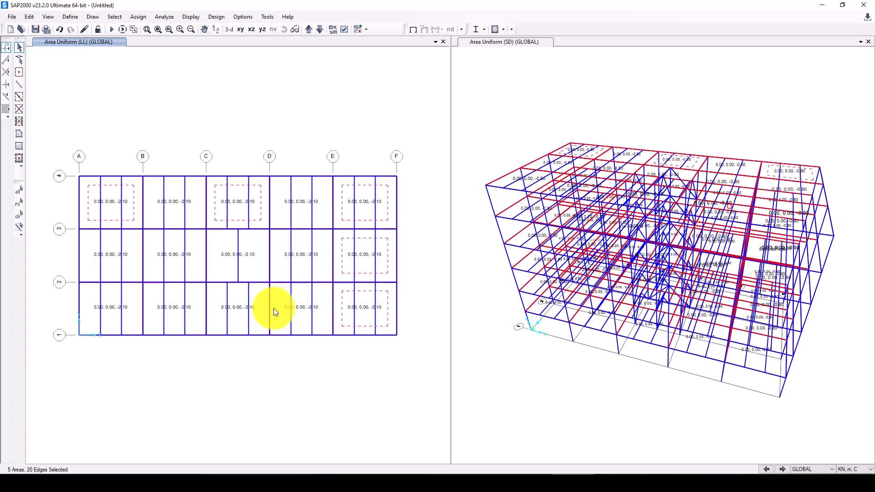
pyautogui.click(259, 307)
pyautogui.click(194, 307)
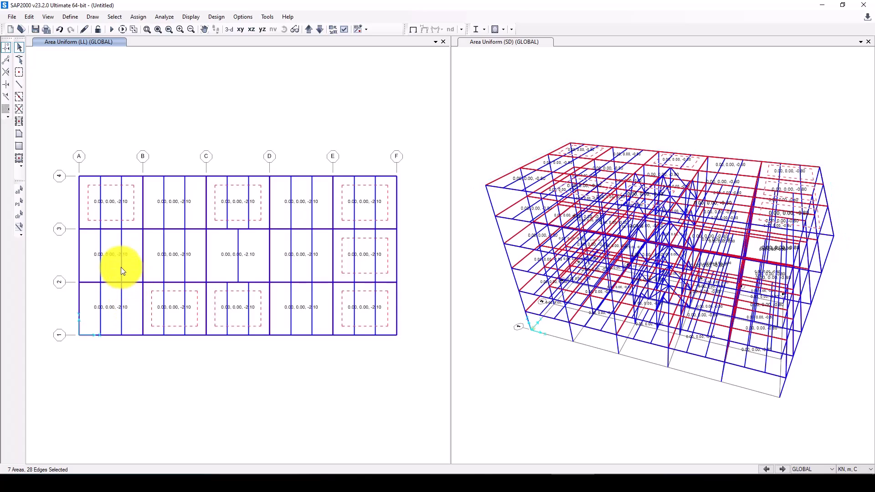
pyautogui.click(130, 260)
pyautogui.click(195, 256)
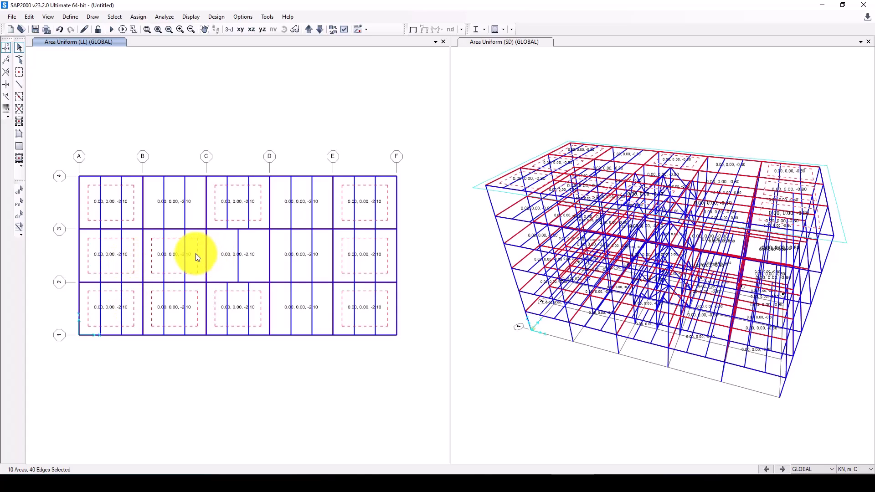
pyautogui.click(249, 254)
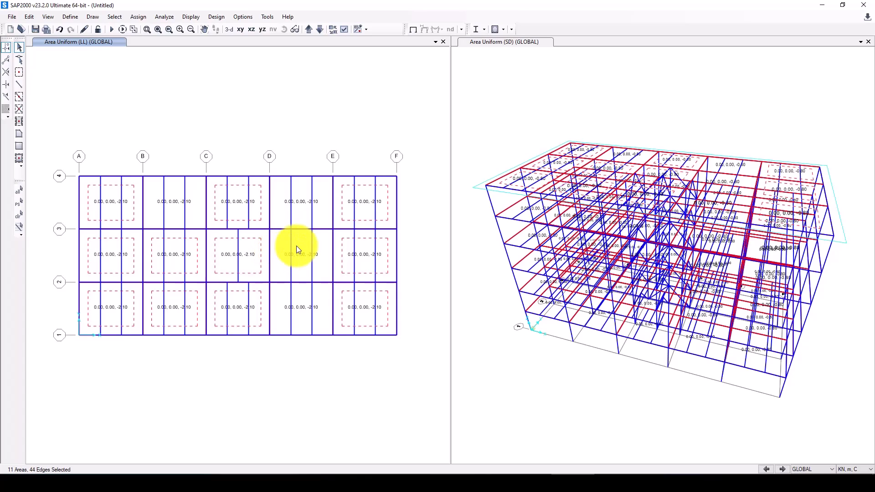
pyautogui.click(279, 237)
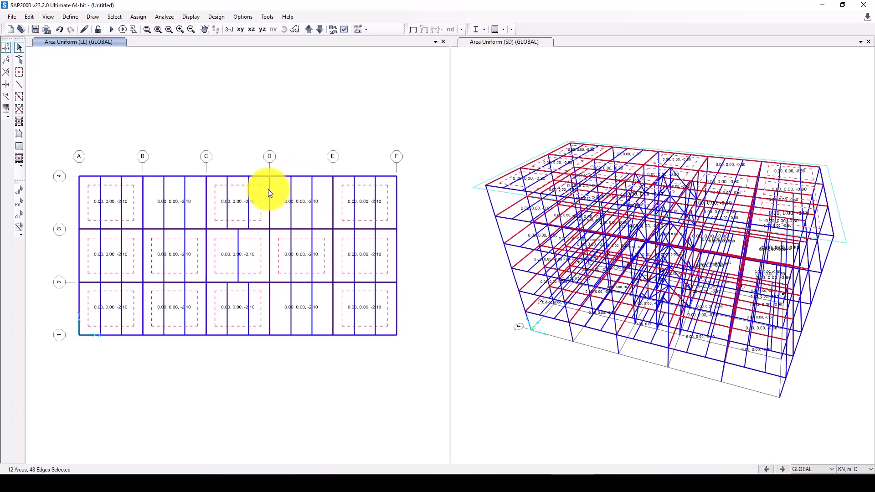
pyautogui.click(281, 226)
pyautogui.click(301, 311)
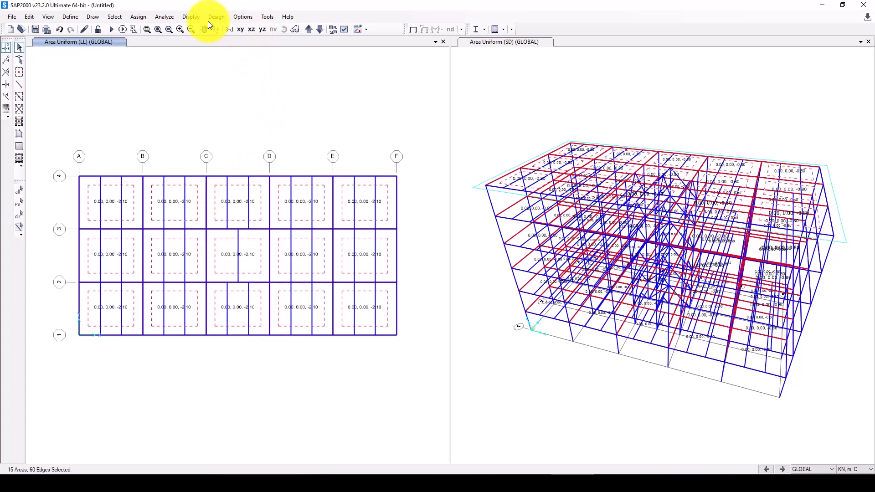
# Step: Replace the selected roof slabs' uniform gravity area load in pattern LL with 1 kN/m²
pyautogui.click(136, 18)
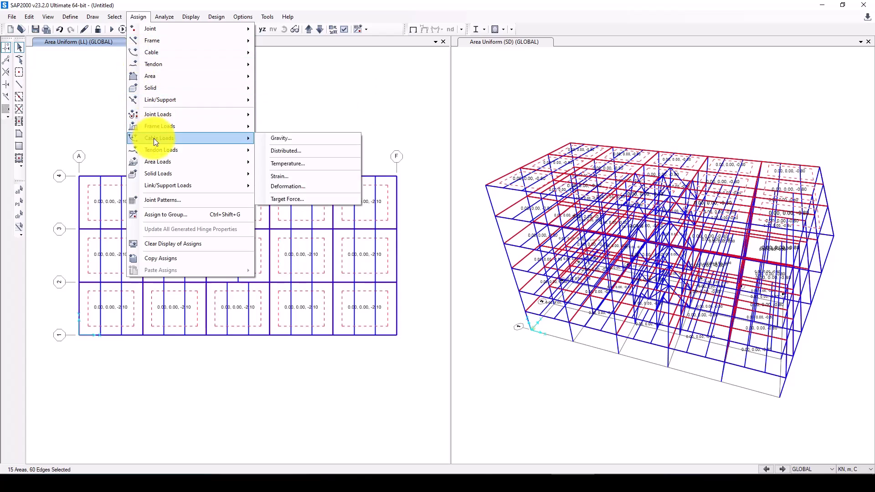
pyautogui.click(291, 174)
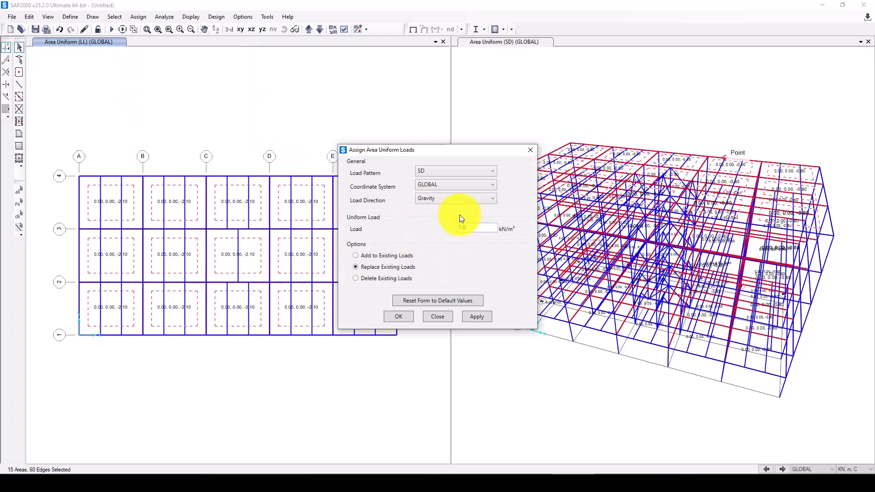
pyautogui.click(441, 170)
pyautogui.click(428, 208)
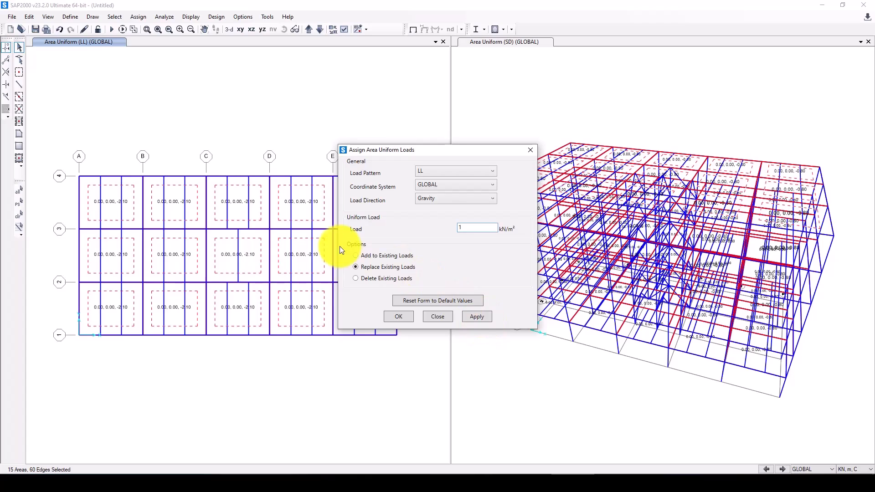
pyautogui.click(484, 316)
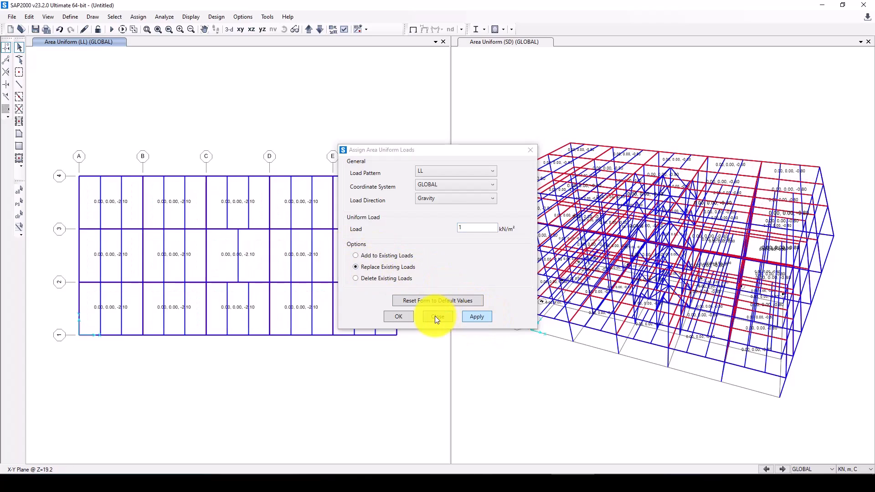
pyautogui.click(401, 317)
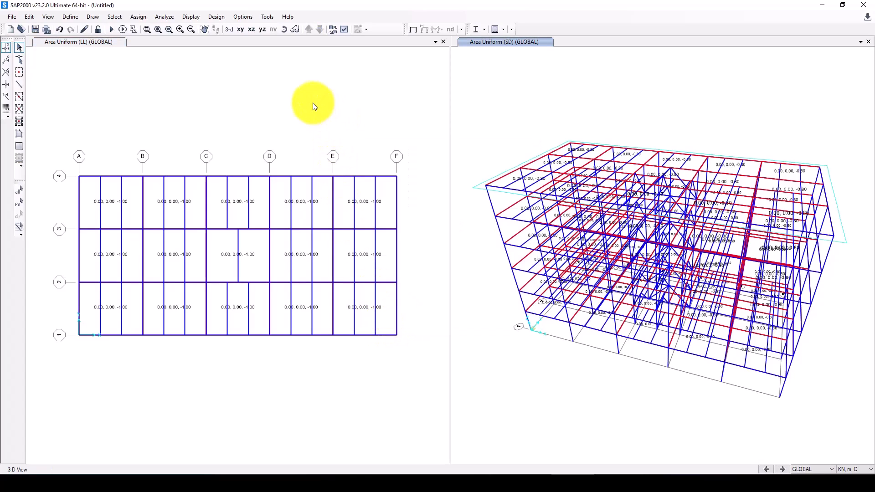
# Step: Select every area object in the model that uses the Slab section
pyautogui.click(220, 149)
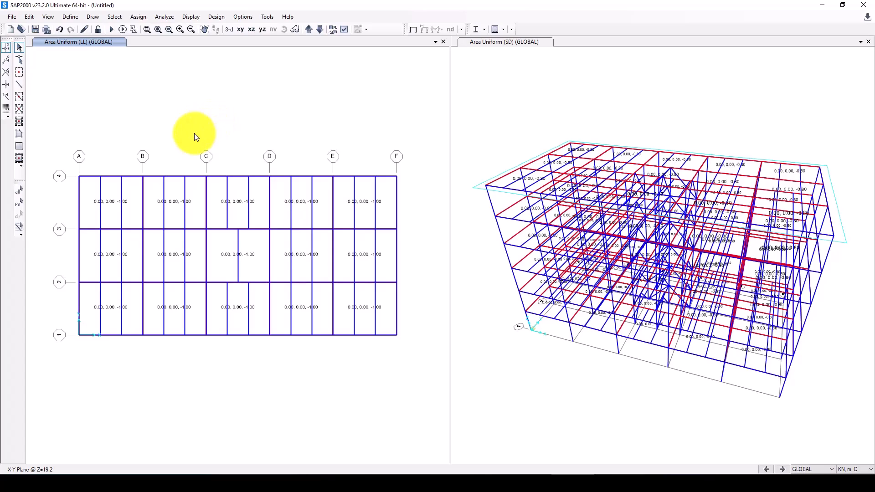
pyautogui.click(115, 18)
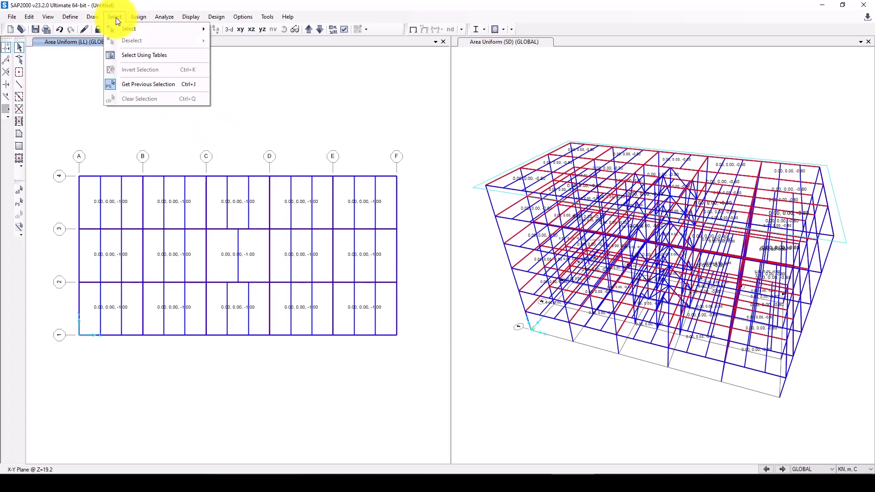
pyautogui.moveTo(137, 29)
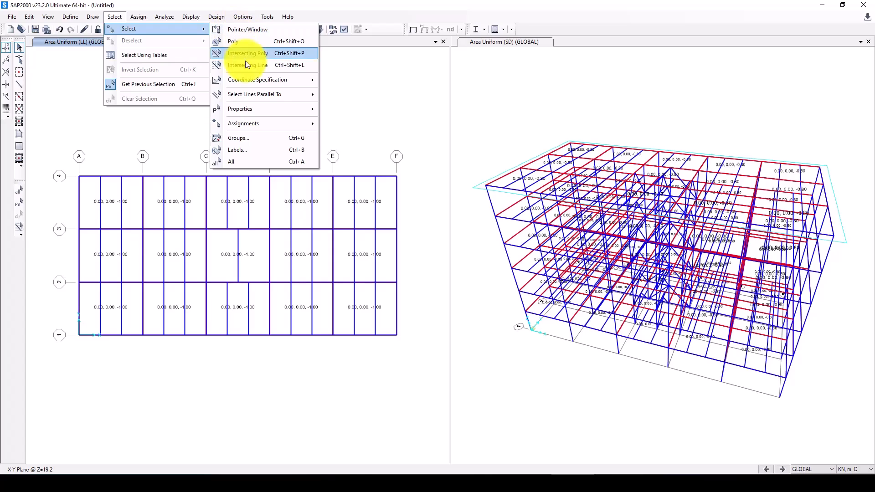
pyautogui.moveTo(245, 109)
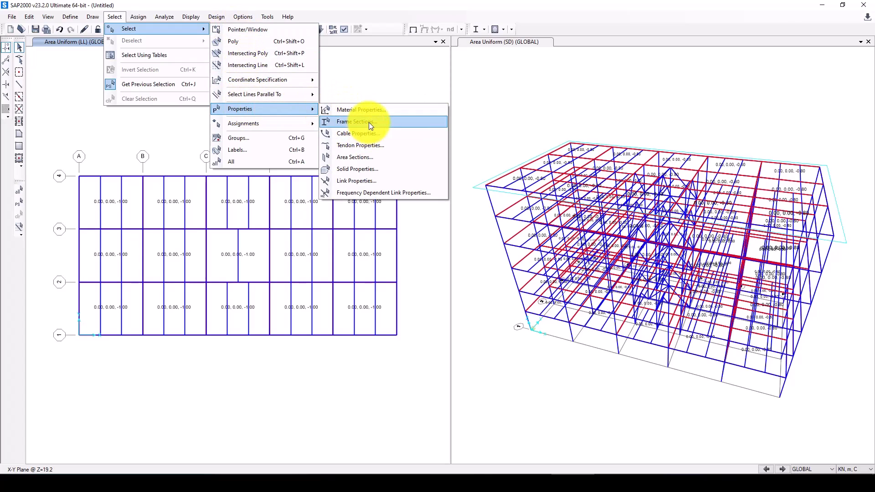
pyautogui.click(360, 156)
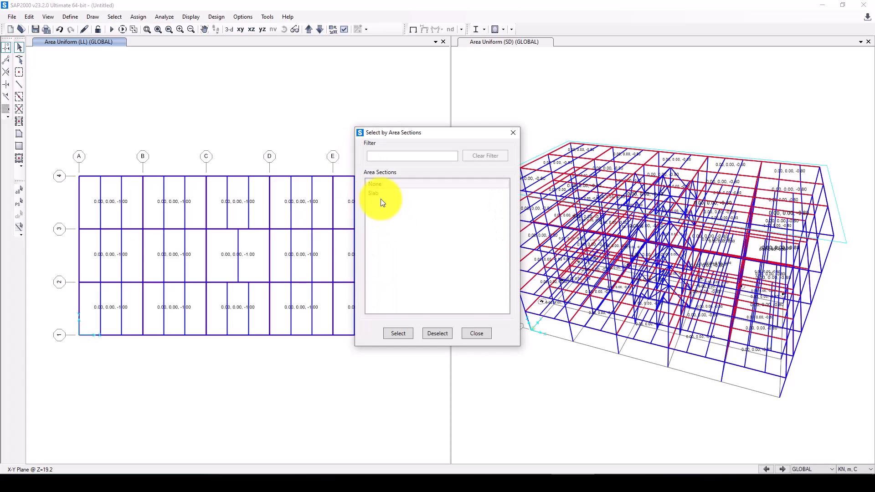
pyautogui.click(378, 195)
pyautogui.click(403, 333)
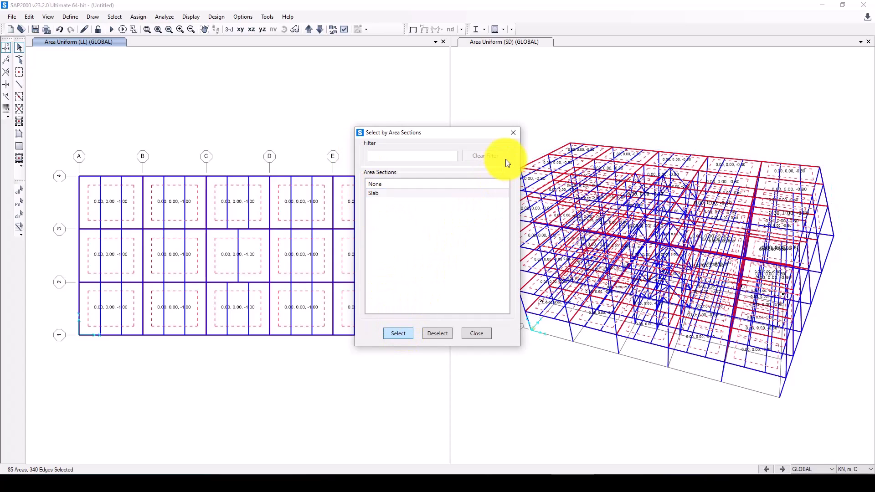
pyautogui.click(513, 132)
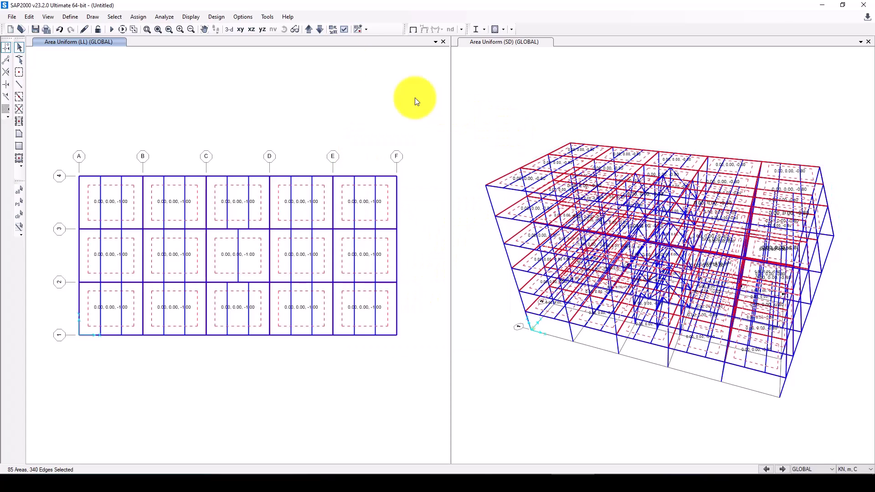
# Step: Define a diaphragm joint constraint named DIAPH1 in the GLOBAL coordinate system
pyautogui.click(136, 17)
pyautogui.moveTo(145, 47)
pyautogui.moveTo(159, 75)
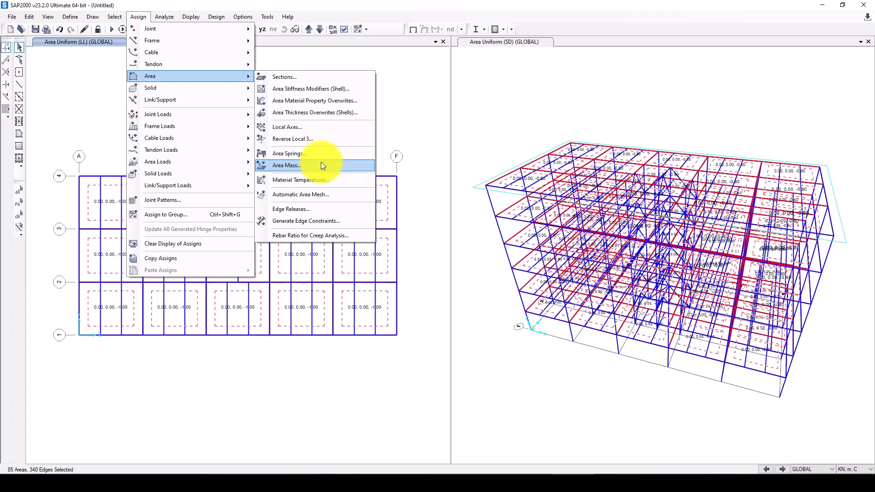
pyautogui.moveTo(190, 30)
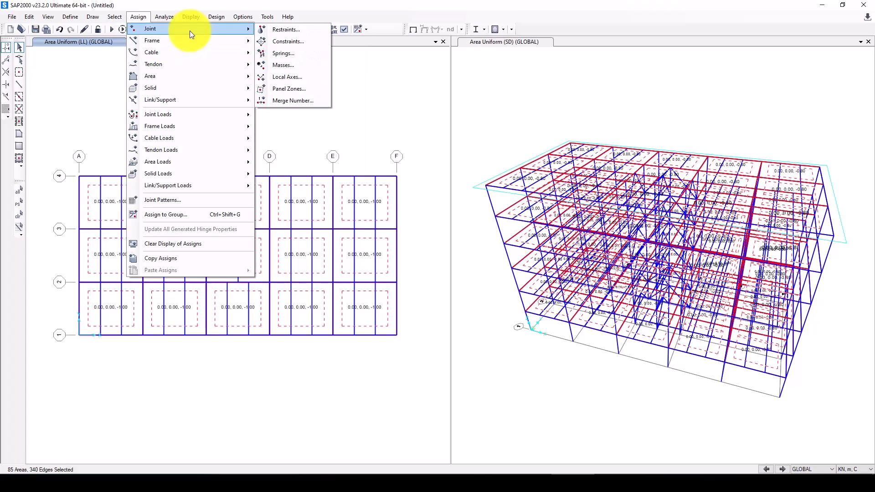
pyautogui.click(299, 41)
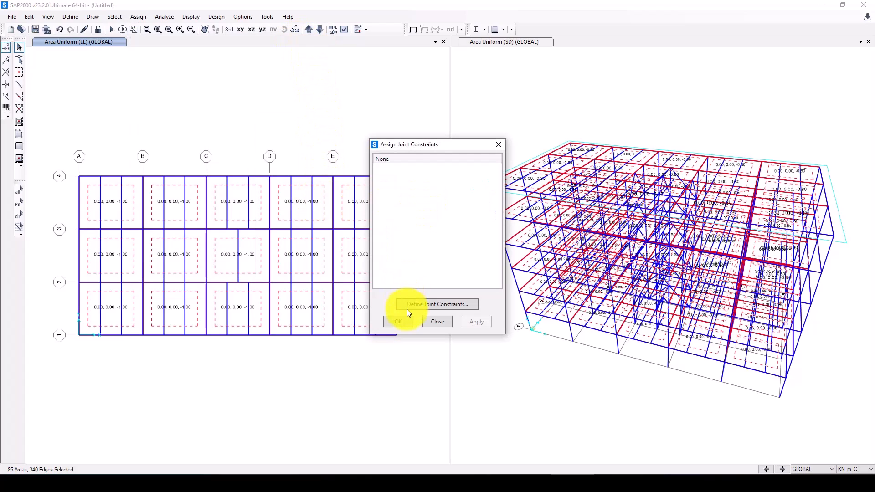
pyautogui.click(415, 306)
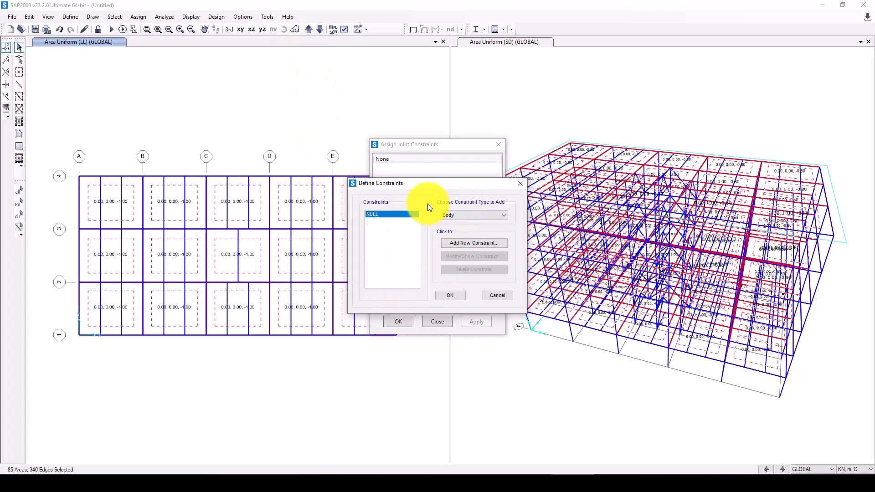
pyautogui.click(461, 215)
pyautogui.click(461, 231)
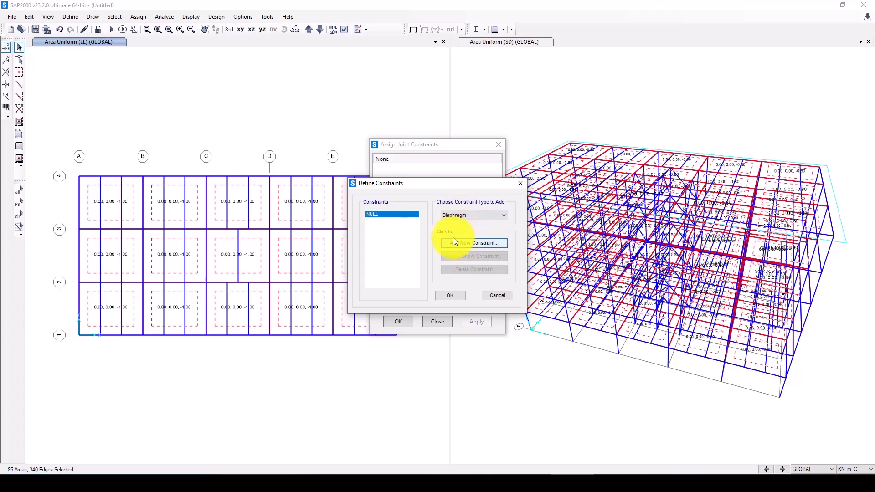
pyautogui.click(453, 238)
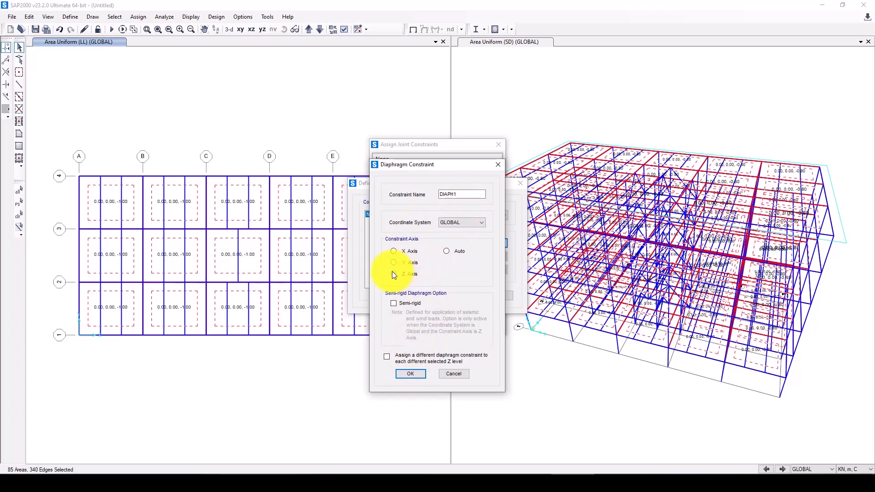
pyautogui.click(410, 374)
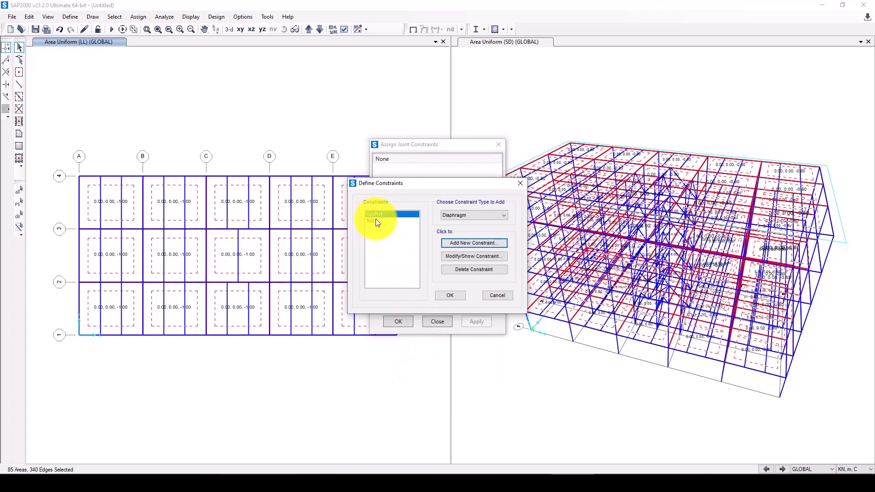
pyautogui.click(450, 296)
pyautogui.click(386, 157)
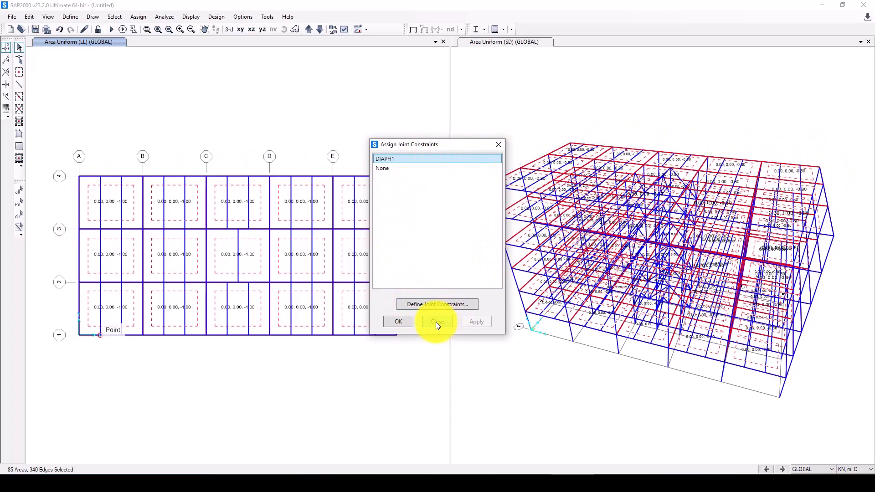
pyautogui.moveTo(448, 146); pyautogui.dragTo(335, 89)
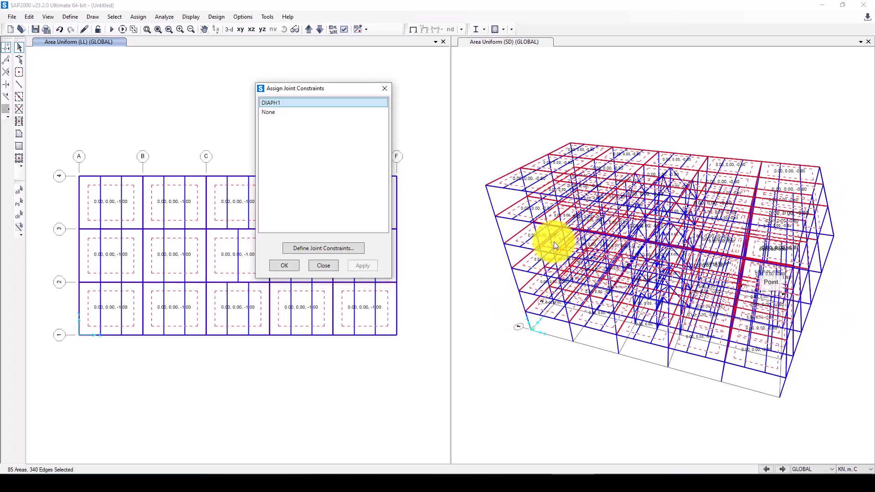
pyautogui.click(385, 89)
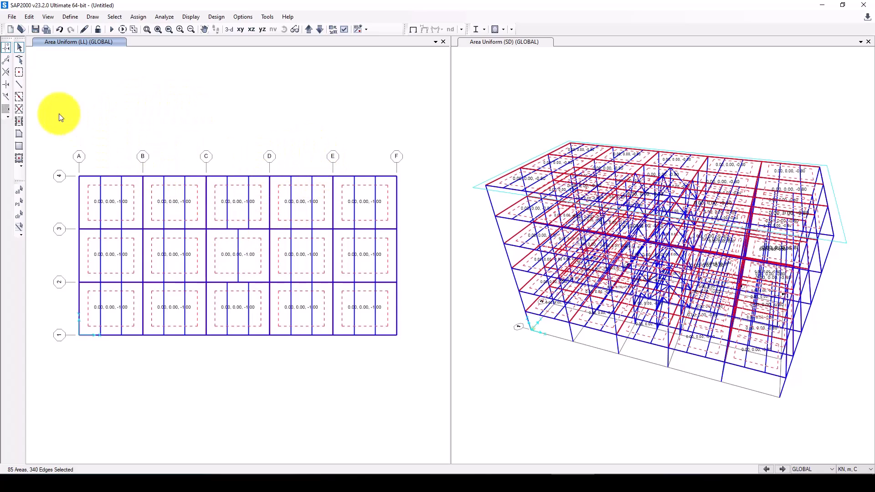
# Step: Select all objects in the model and assign the DIAPH1 constraint to their joints
pyautogui.click(18, 192)
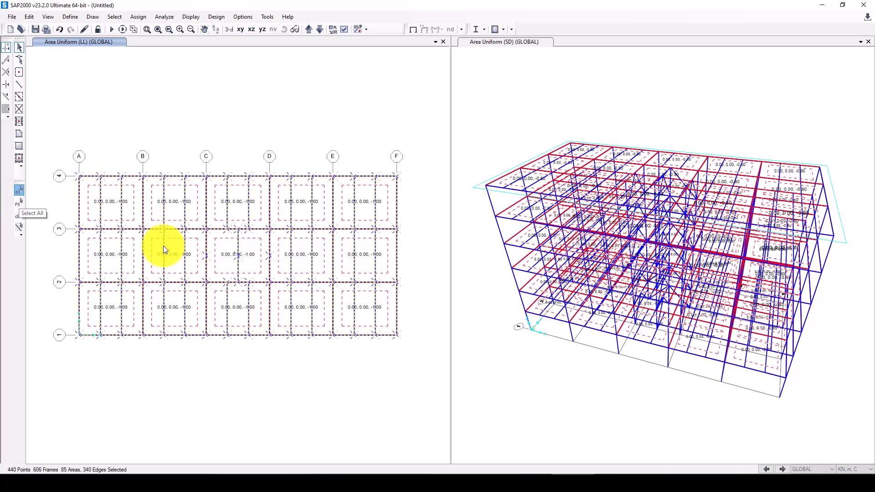
pyautogui.click(139, 17)
pyautogui.moveTo(151, 29)
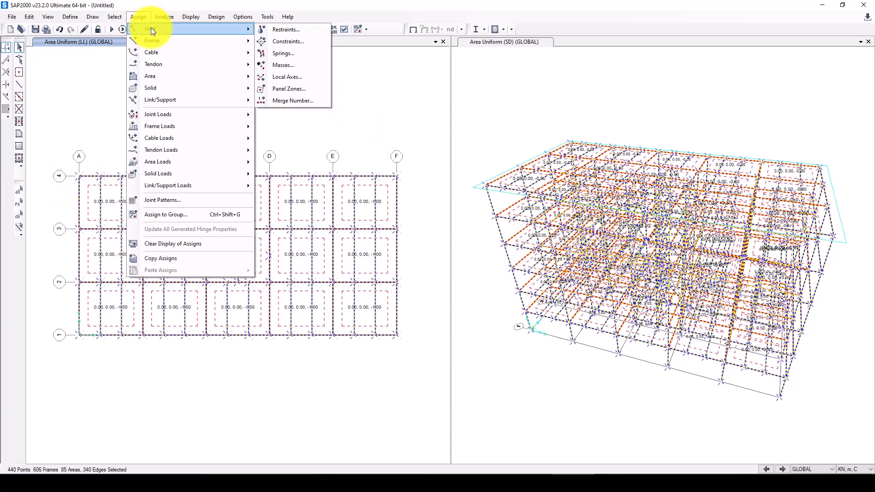
pyautogui.click(295, 40)
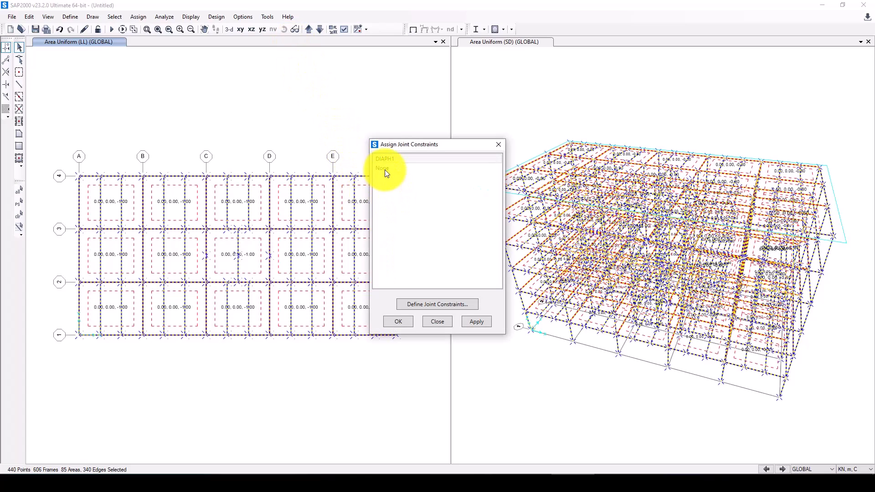
pyautogui.click(406, 319)
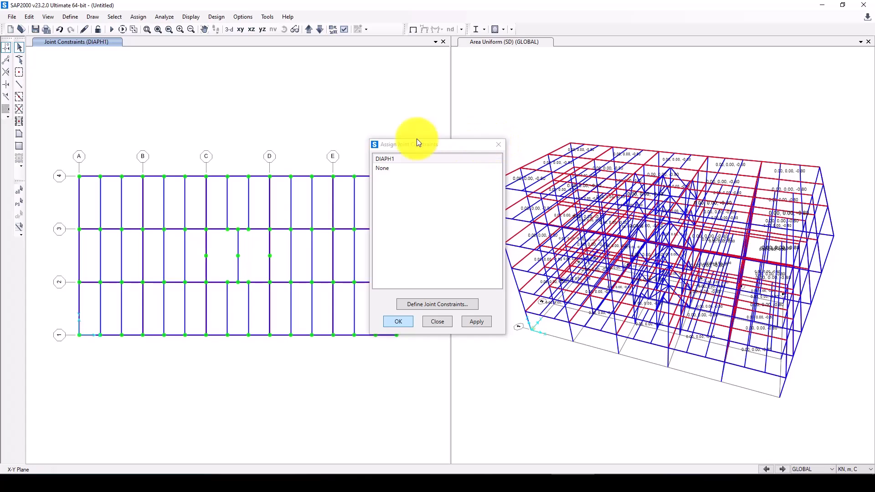
pyautogui.click(498, 144)
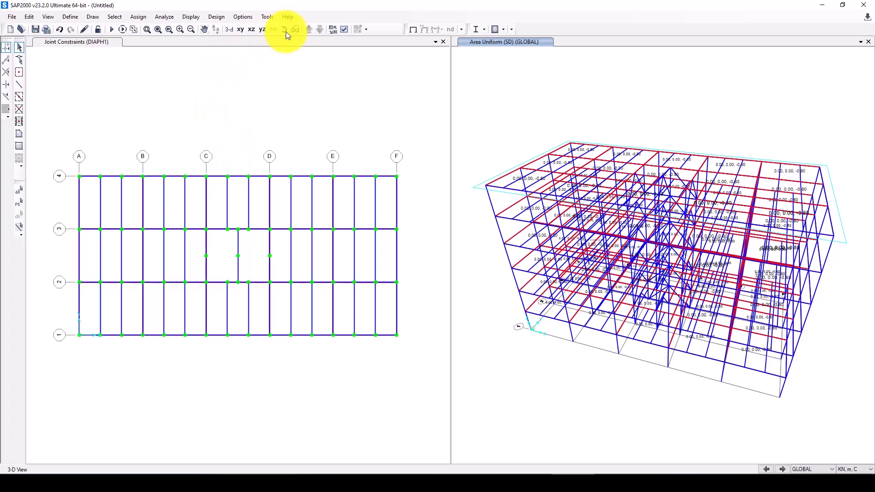
# Step: Show the base plan at Z=0 and select all the base joints between grids A–F and 1–4
pyautogui.click(310, 64)
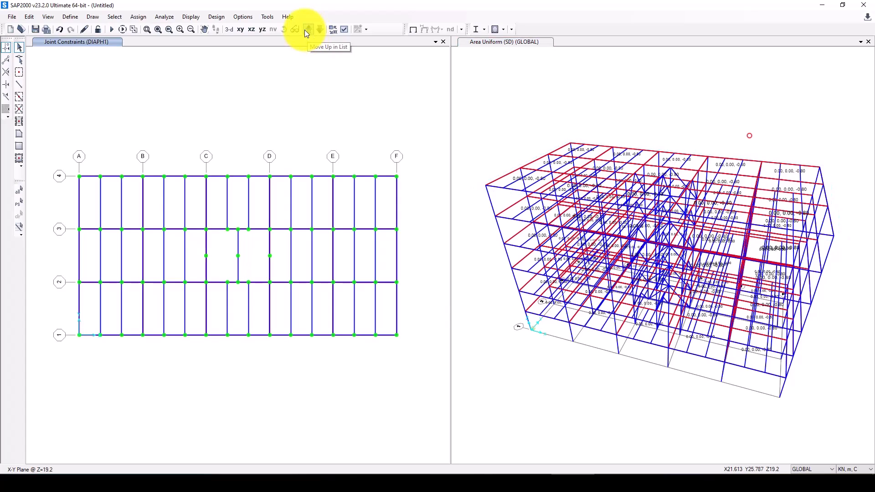
pyautogui.click(309, 30)
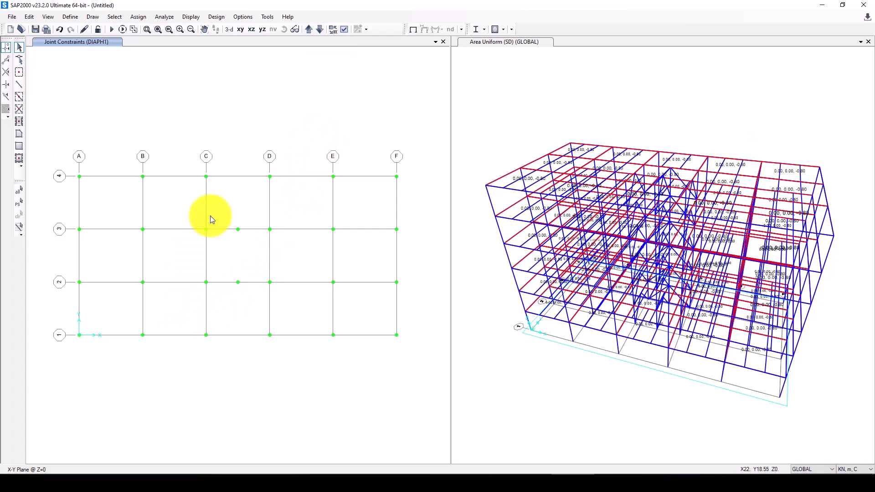
pyautogui.click(117, 47)
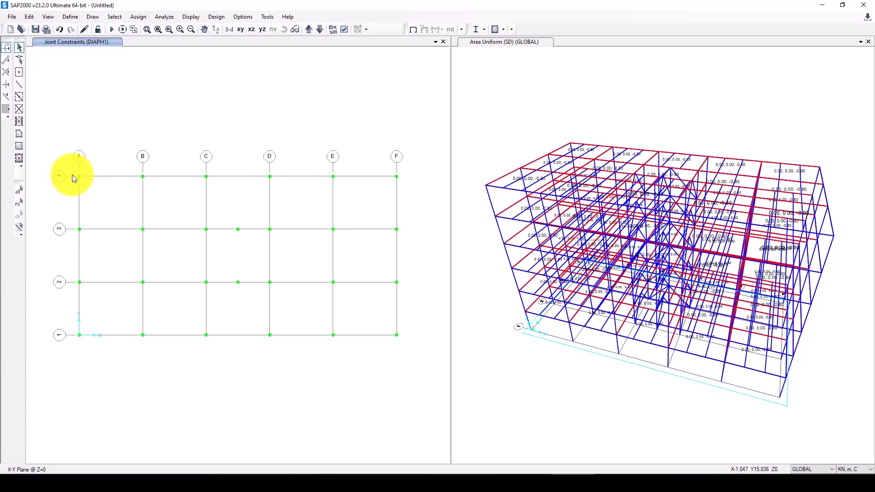
pyautogui.moveTo(68, 167); pyautogui.dragTo(422, 360)
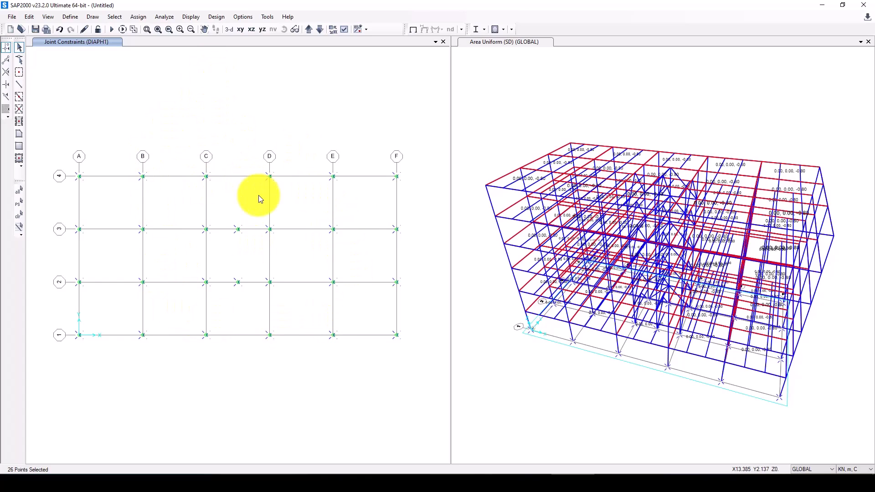
# Step: Assign fixed restraints to the selected base joints, restraining all three translations and all three rotations
pyautogui.click(139, 16)
pyautogui.moveTo(190, 28)
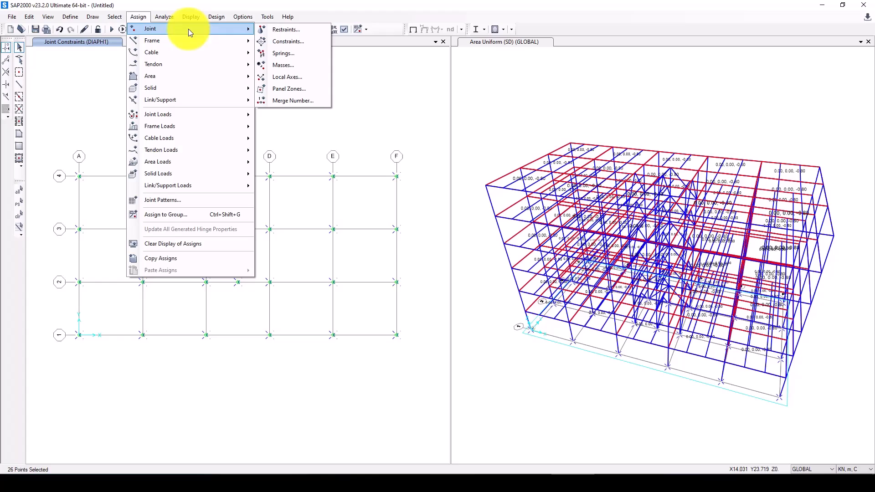
pyautogui.click(287, 29)
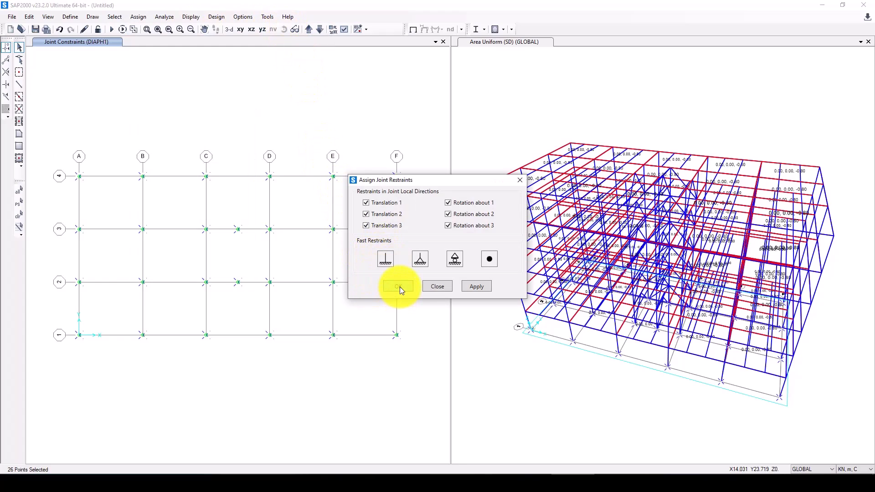
pyautogui.click(420, 258)
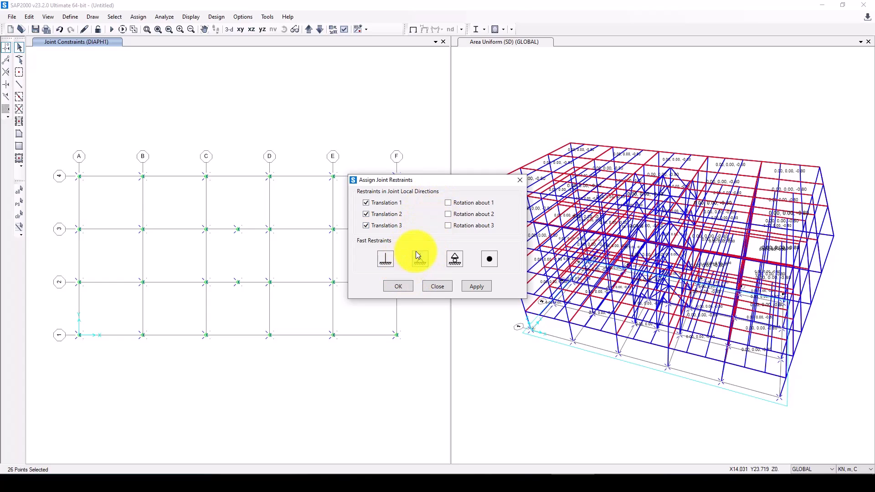
pyautogui.click(384, 258)
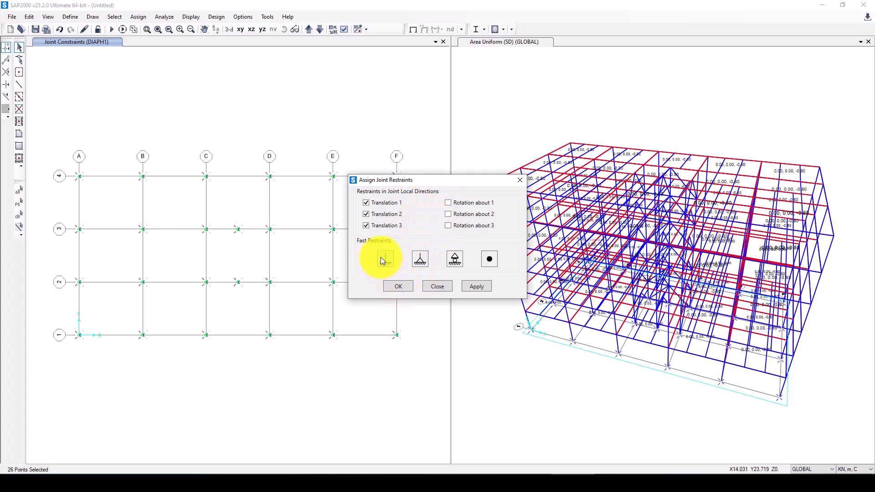
pyautogui.click(398, 287)
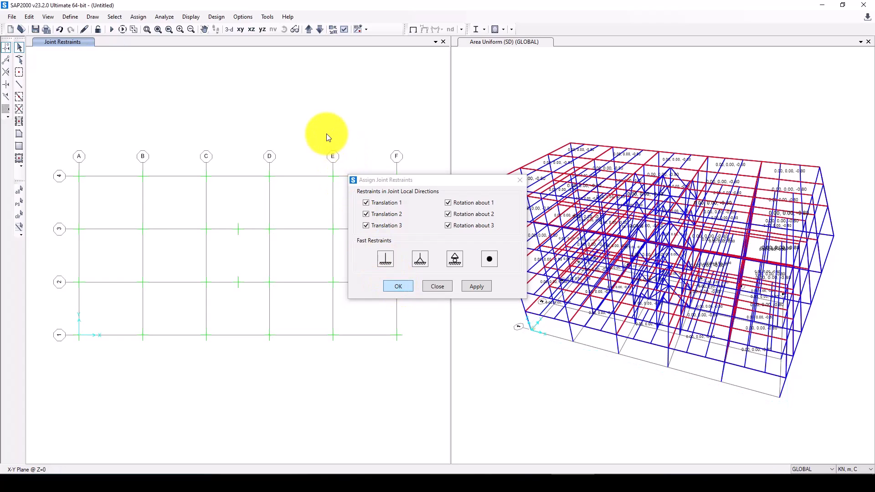
pyautogui.click(519, 182)
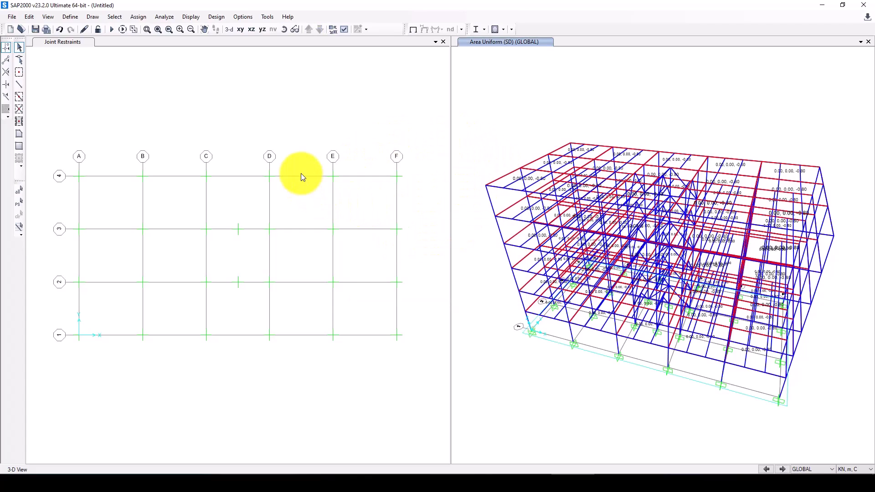
# Step: Open the MODAL load case for editing and set its type of modes to Ritz Vectors
pyautogui.click(210, 104)
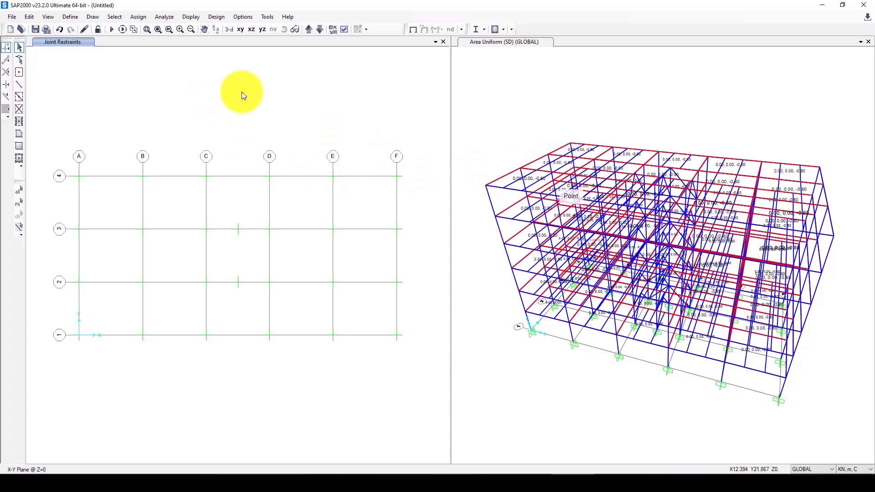
pyautogui.click(70, 17)
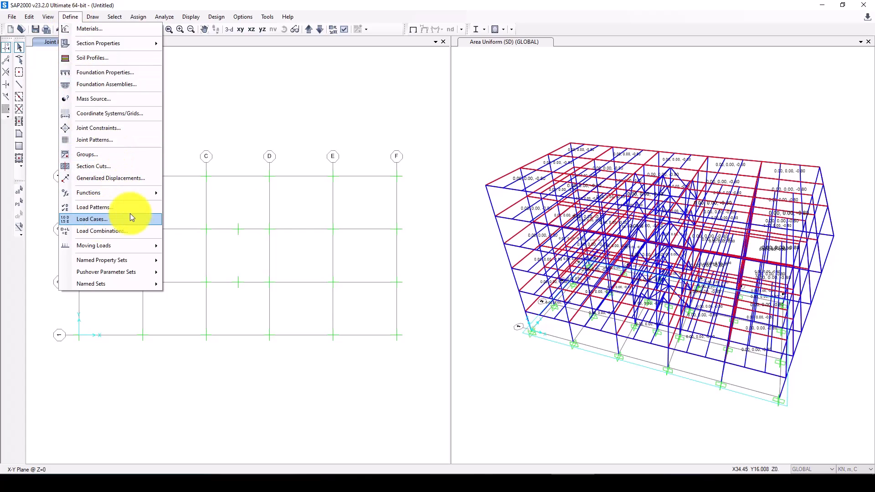
pyautogui.press('Return')
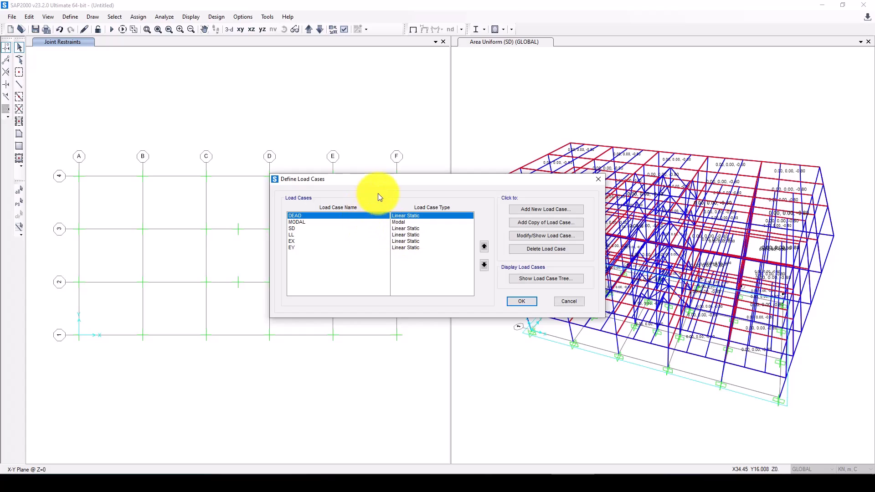
pyautogui.click(325, 222)
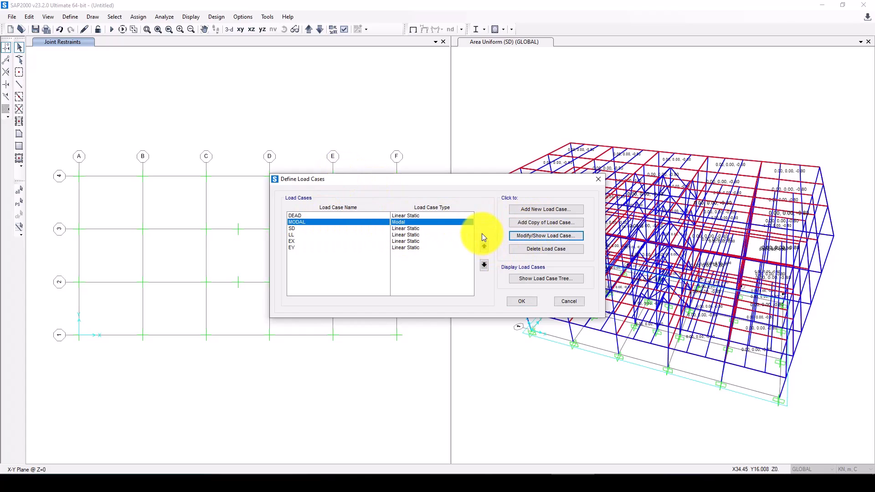
pyautogui.press('Return')
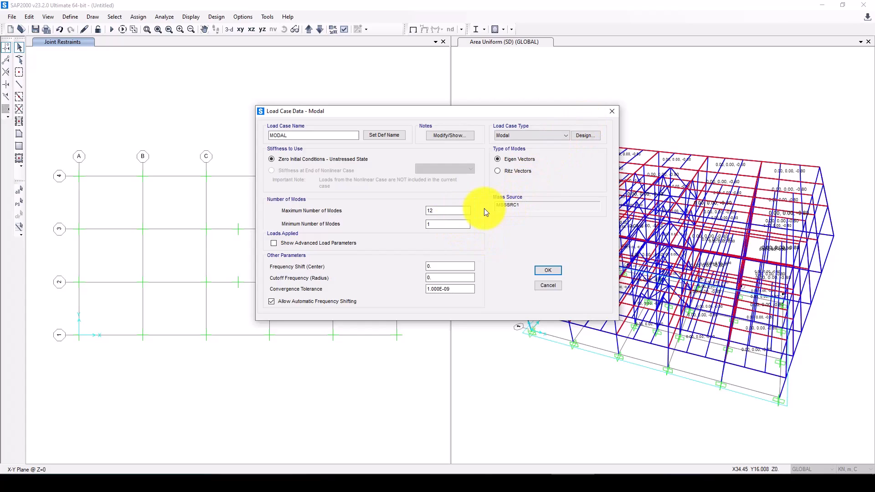
pyautogui.click(505, 171)
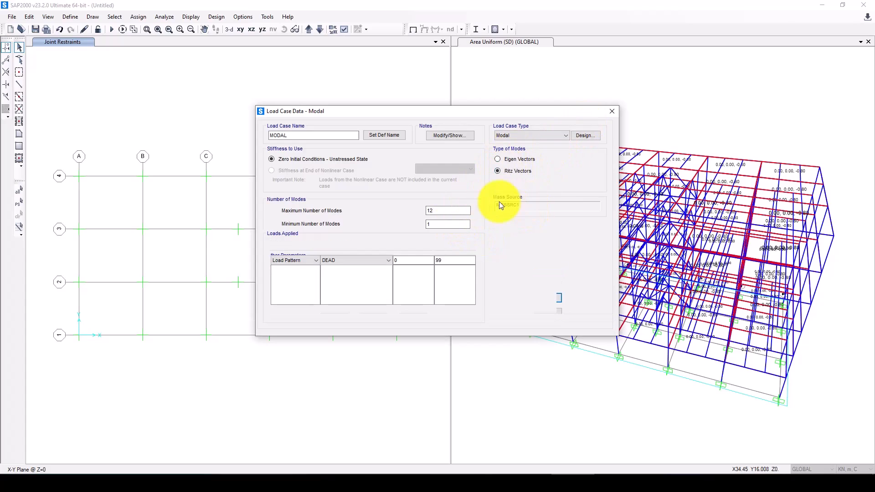
# Step: Apply Accel loads UX and UY to the MODAL case, each with 0 maximum cycles and 99% target participation, and accept the load case definitions
pyautogui.click(299, 261)
pyautogui.click(283, 282)
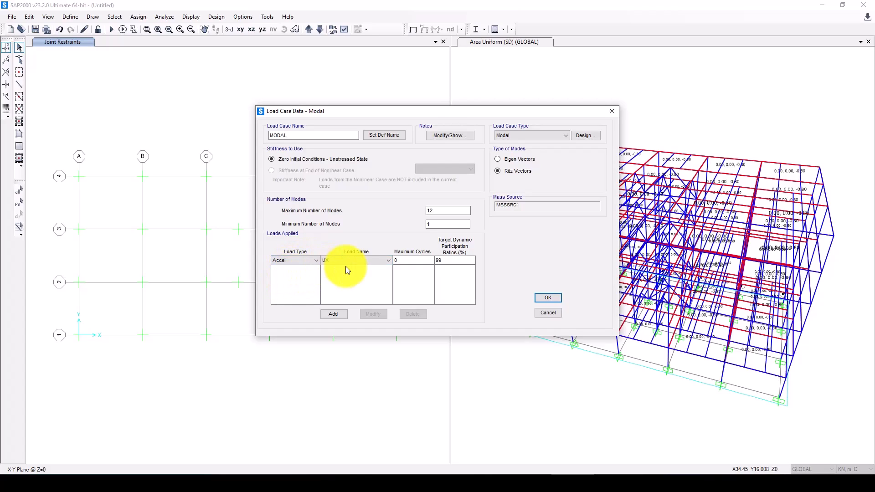
pyautogui.click(331, 314)
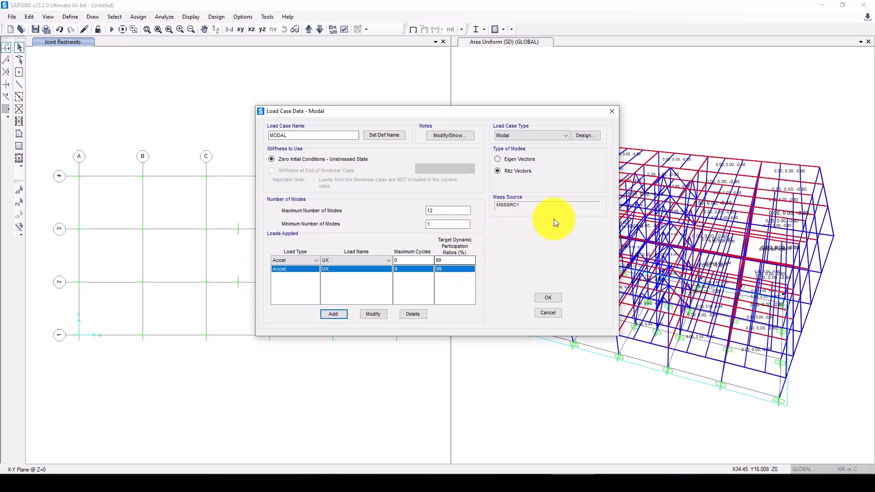
pyautogui.click(291, 261)
pyautogui.click(289, 282)
pyautogui.click(357, 263)
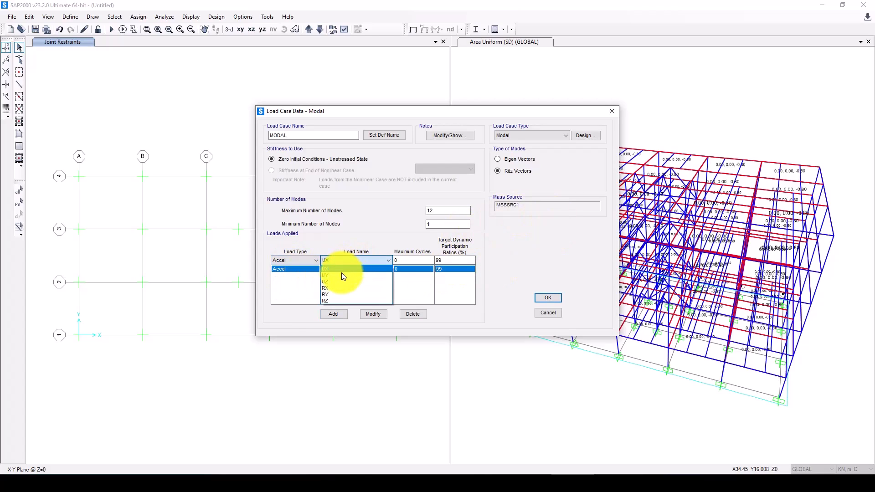
pyautogui.click(340, 274)
pyautogui.click(335, 313)
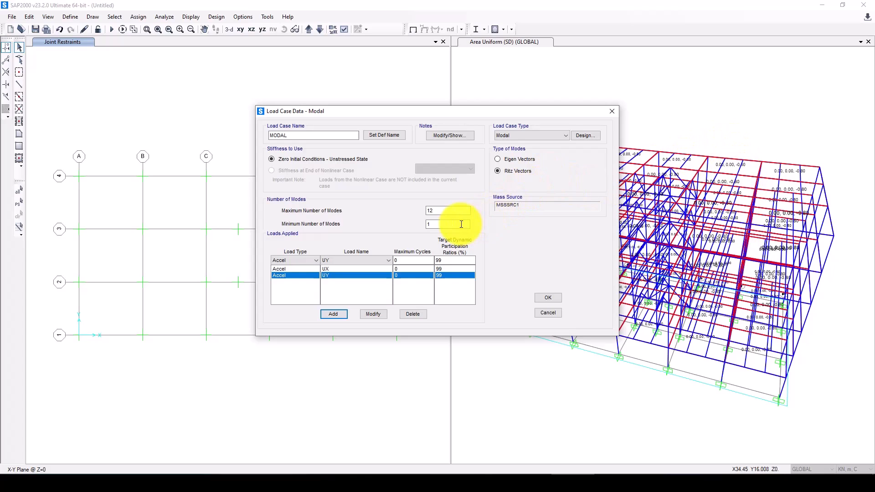
pyautogui.doubleClick(445, 211)
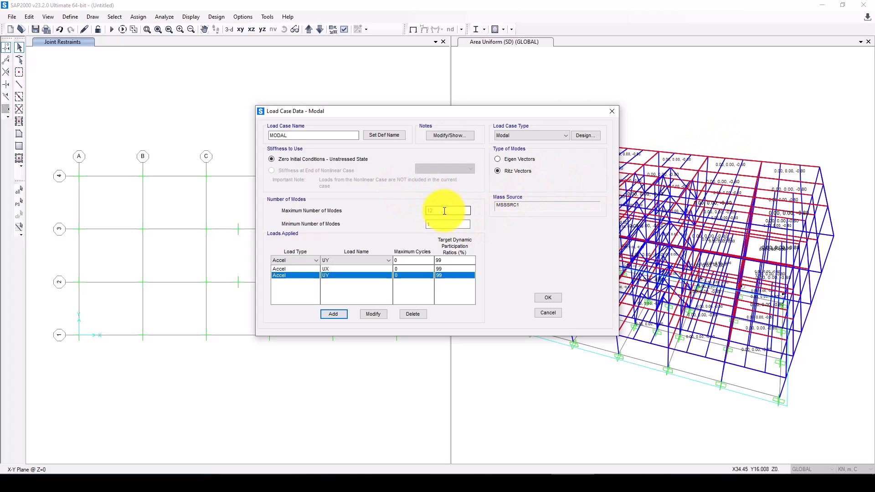
pyautogui.click(548, 297)
pyautogui.click(522, 302)
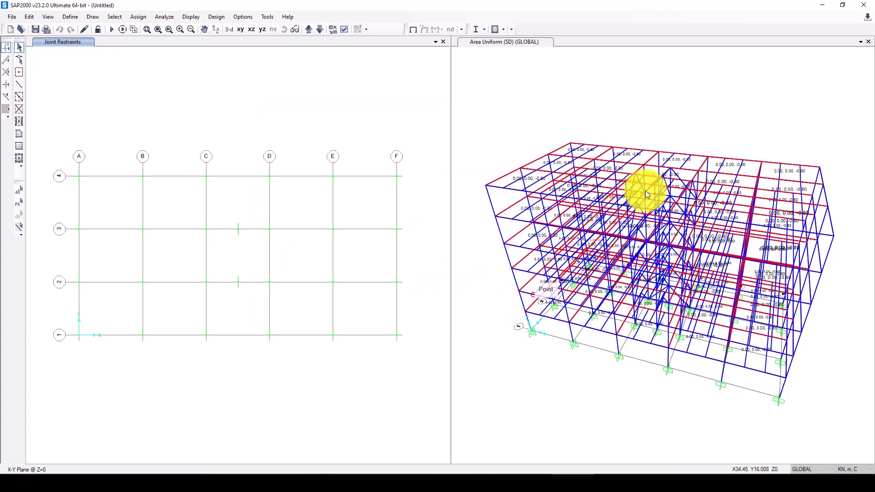
# Step: Set mass source MSSSRC1 to use specified load patterns instead of element self mass and additional mass
pyautogui.click(69, 17)
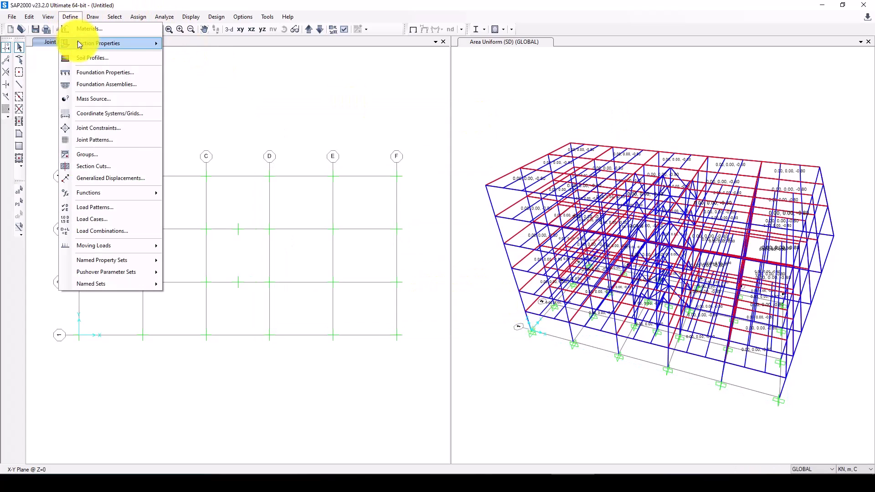
pyautogui.click(89, 98)
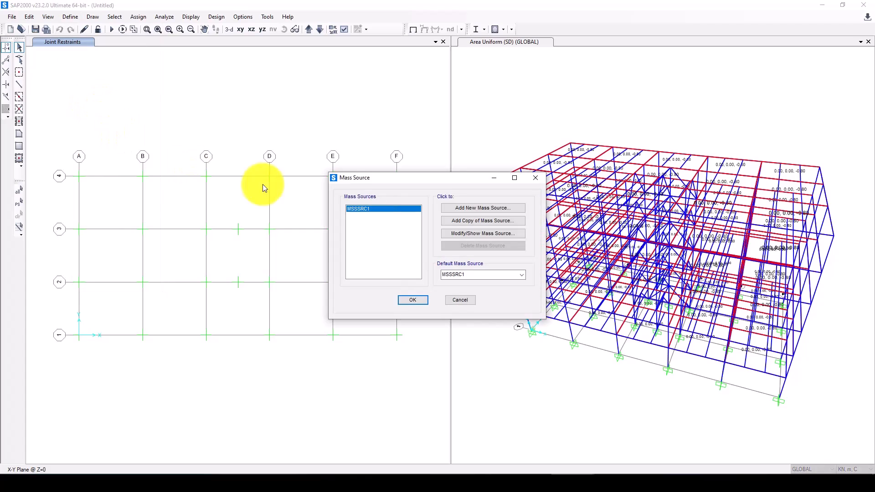
pyautogui.click(467, 236)
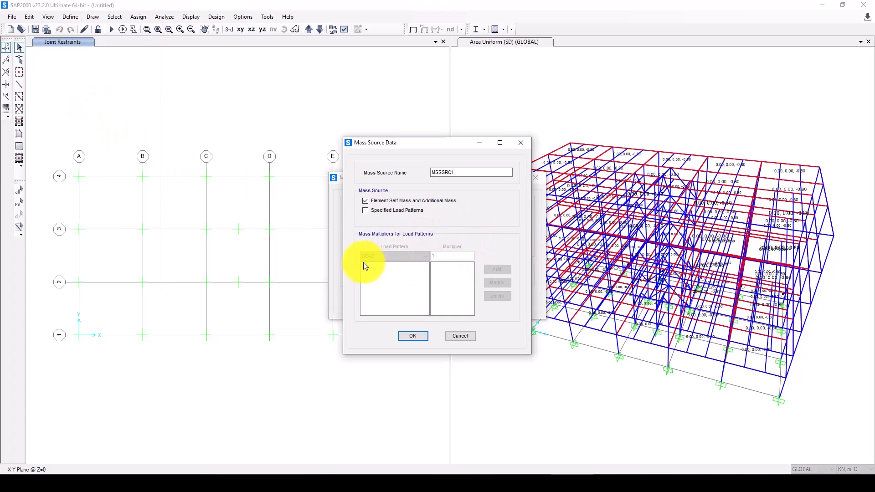
pyautogui.click(366, 211)
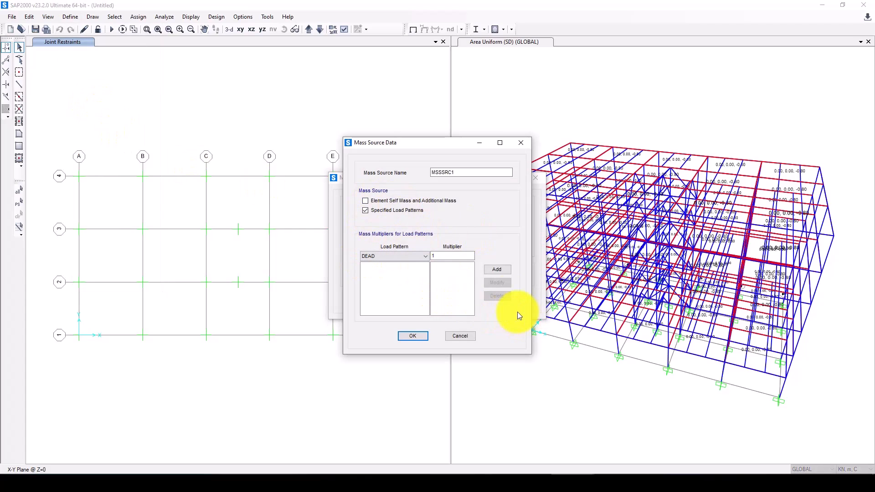
# Step: Add the DEAD and SD load patterns with multiplier 1, plus the LL pattern, to mass source MSSSRC1 and accept it
pyautogui.click(497, 269)
pyautogui.click(414, 256)
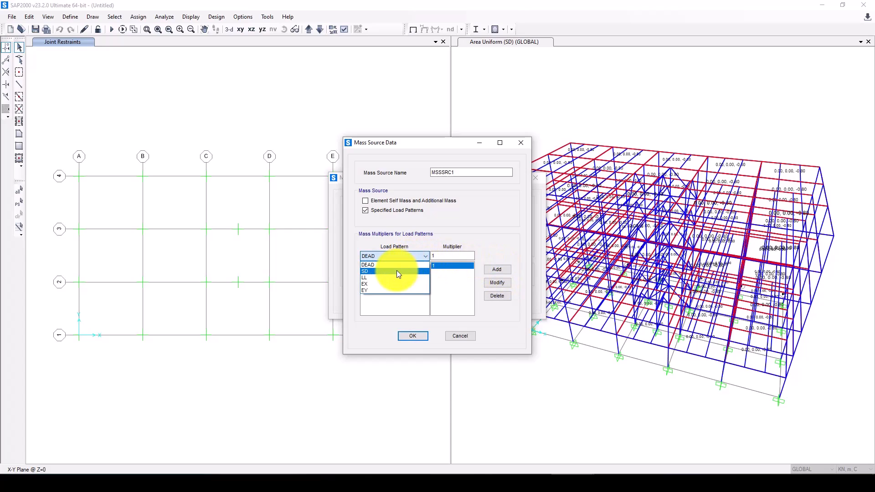
pyautogui.click(396, 271)
pyautogui.click(497, 269)
pyautogui.click(406, 256)
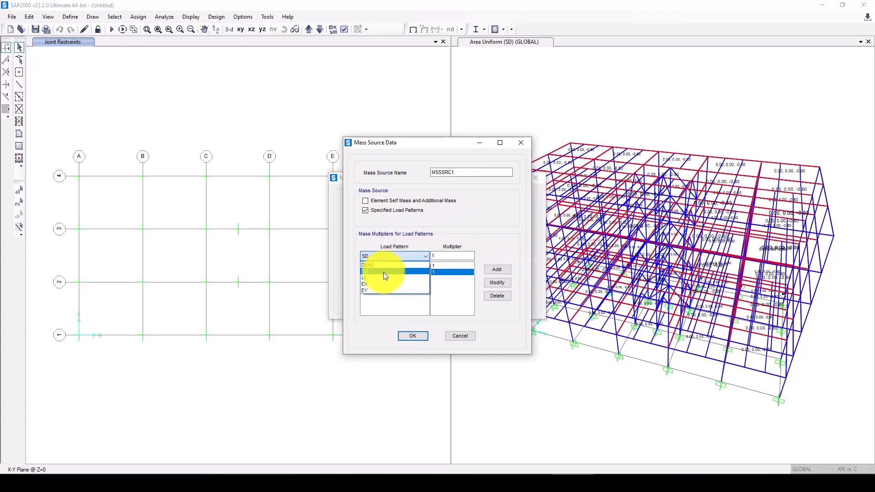
pyautogui.click(383, 277)
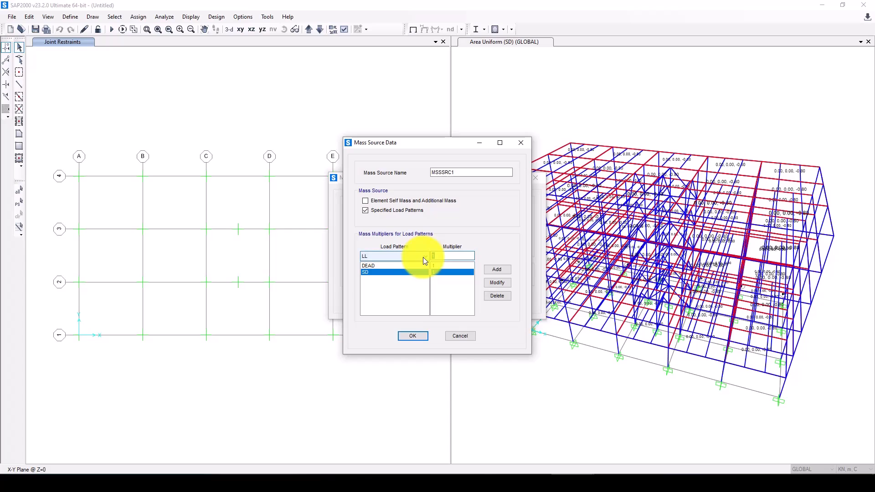
pyautogui.click(496, 270)
pyautogui.click(412, 336)
pyautogui.click(413, 300)
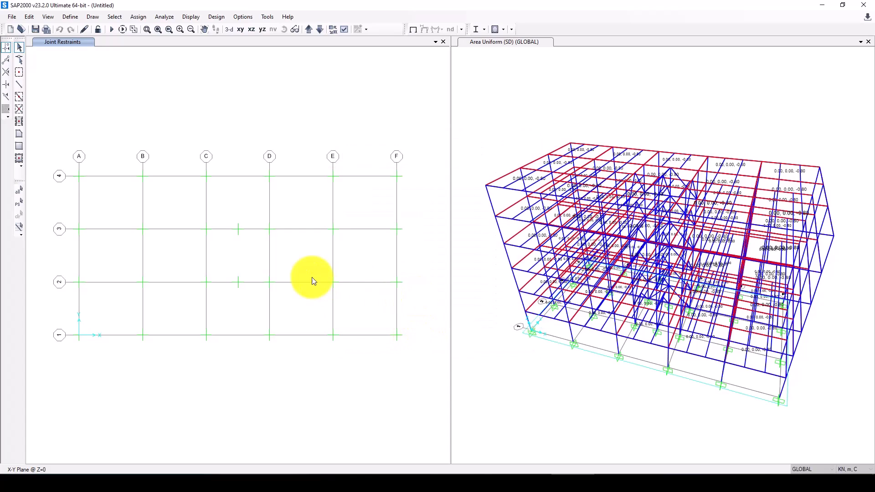
# Step: Save the model as Tutorial_Sap2000 in the SAP2000- Complete Tutorial folder and run the analysis for all load cases
pyautogui.click(33, 29)
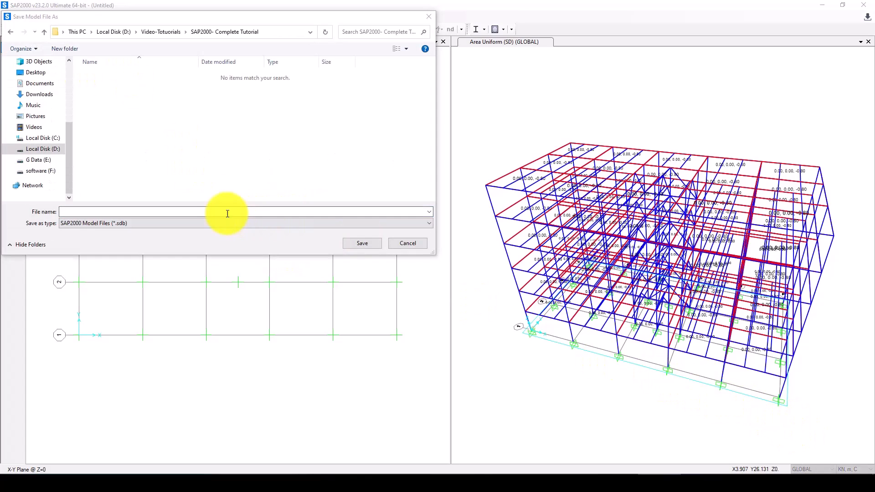
pyautogui.click(212, 212)
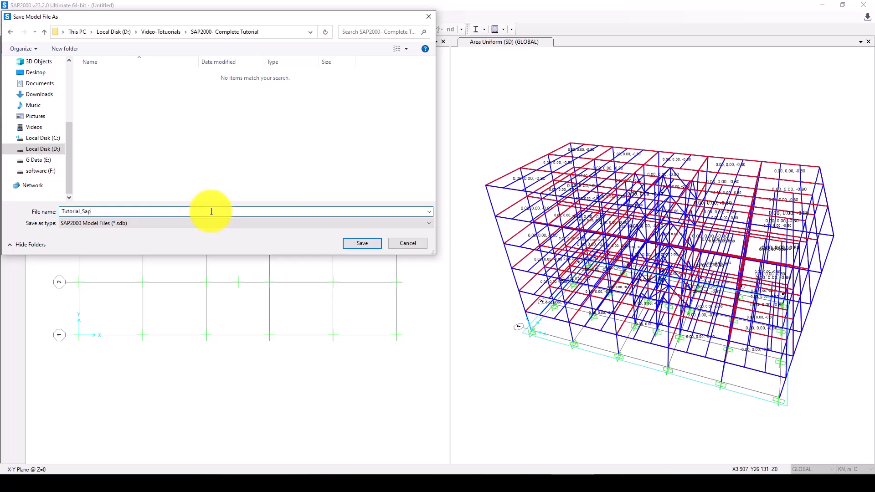
pyautogui.write('Tutorial_Sap2000')
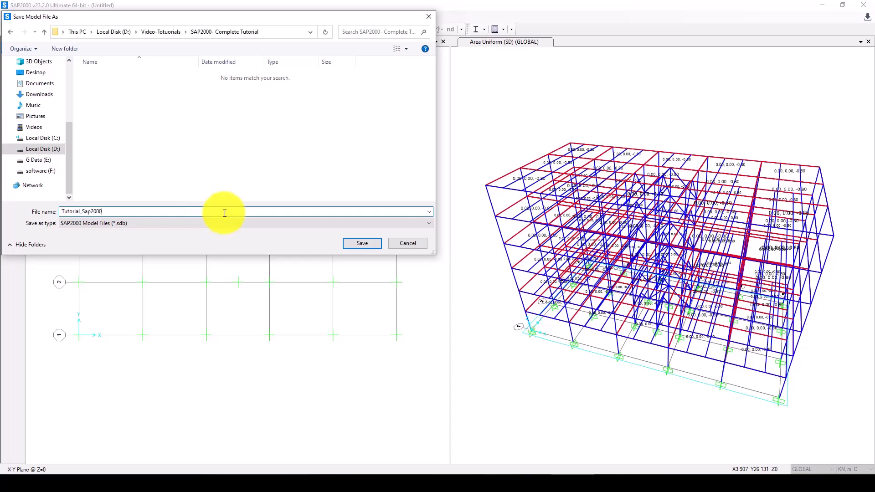
pyautogui.click(357, 244)
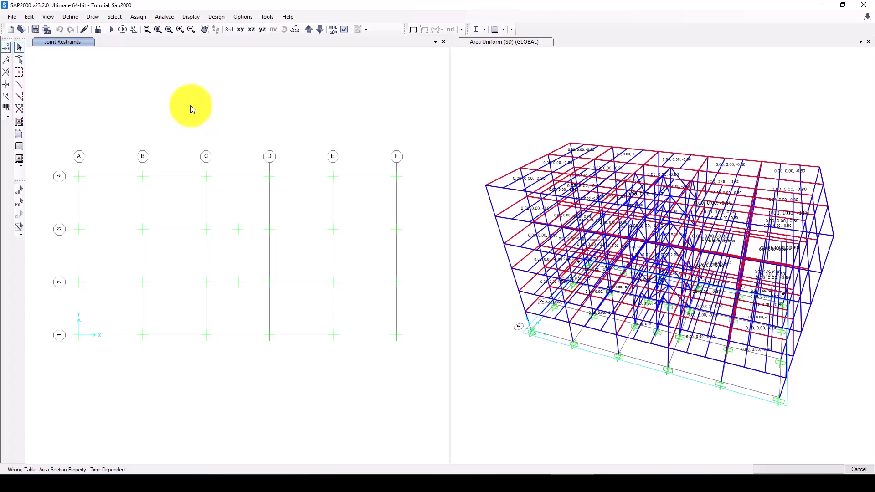
pyautogui.click(112, 29)
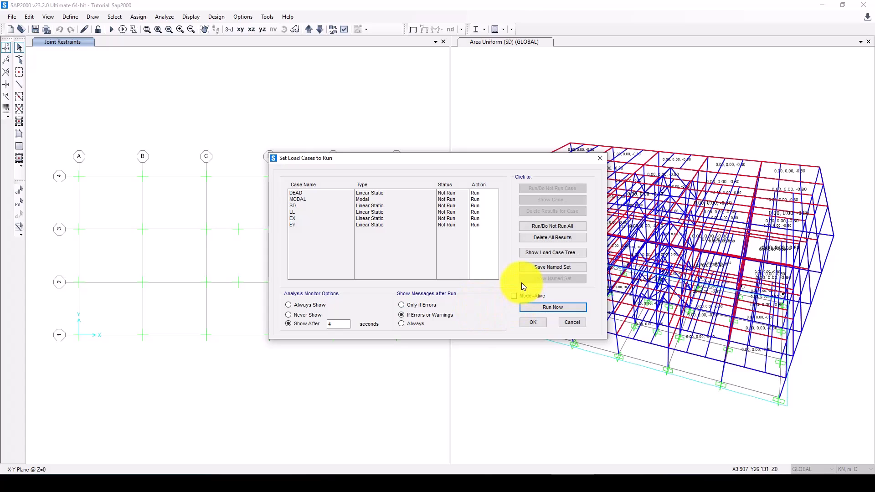
pyautogui.click(547, 307)
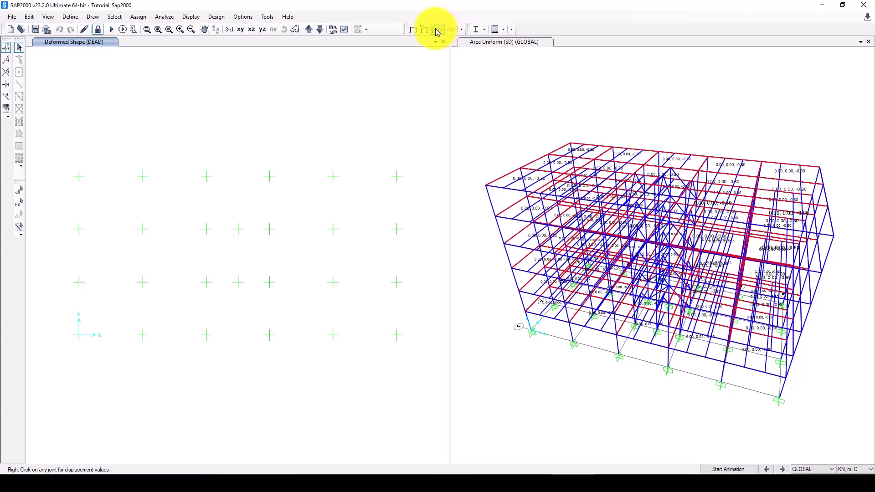
# Step: Browse the analysis result tables under Run Information, Joint Output, Element Output and Structure Output, including displacements, reactions and joint masses
pyautogui.click(219, 19)
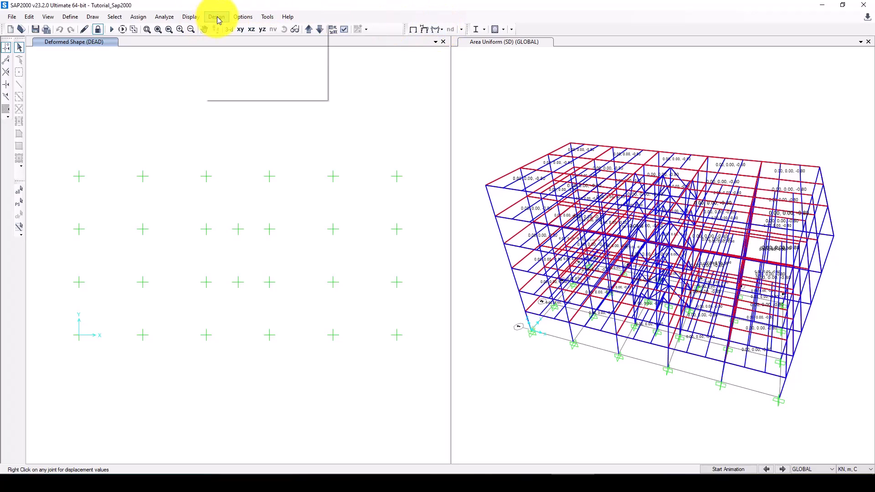
pyautogui.moveTo(190, 19)
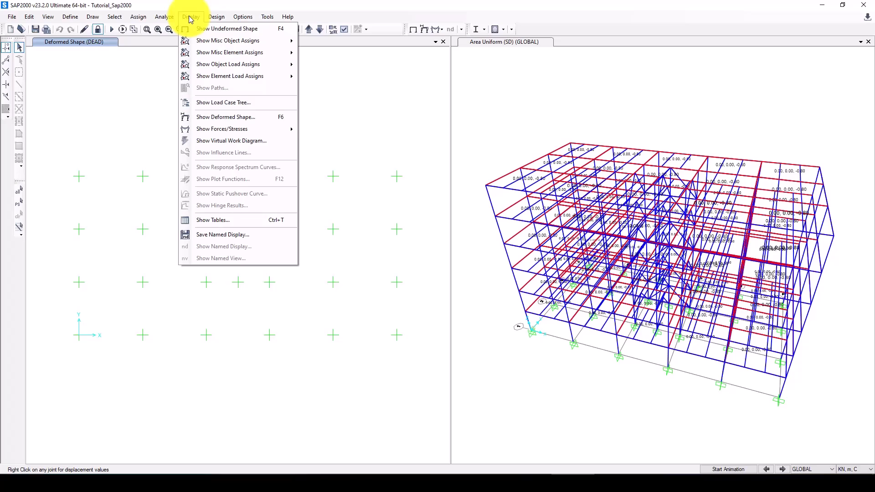
pyautogui.click(241, 225)
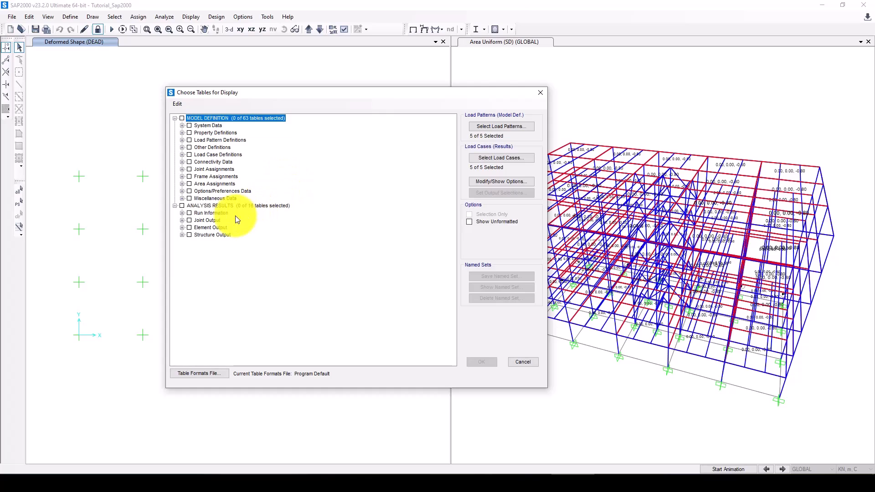
pyautogui.click(182, 214)
pyautogui.click(189, 220)
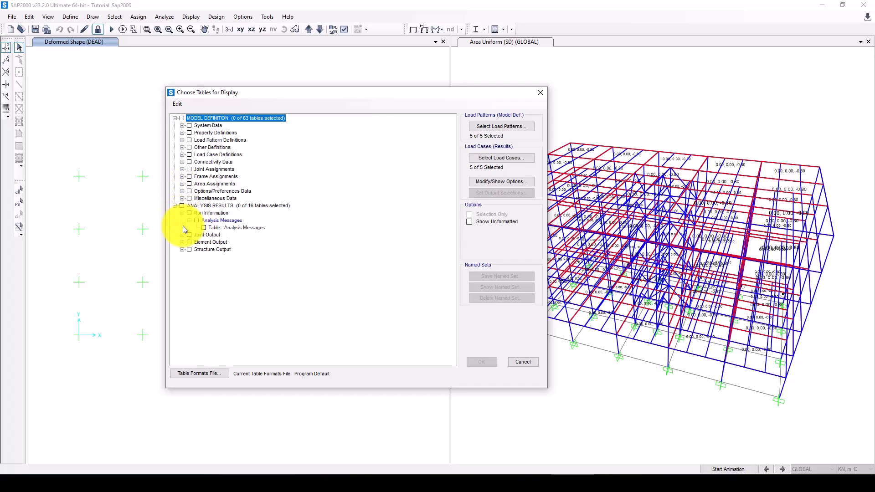
pyautogui.click(182, 235)
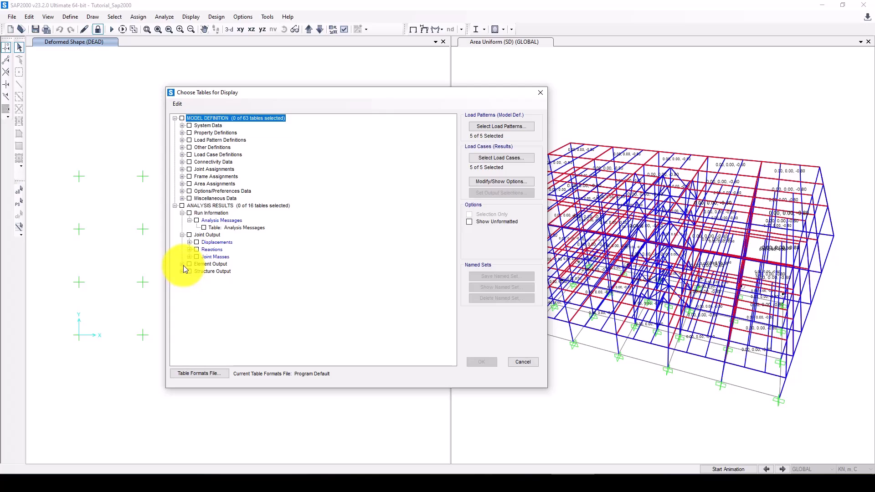
pyautogui.click(182, 264)
pyautogui.click(182, 294)
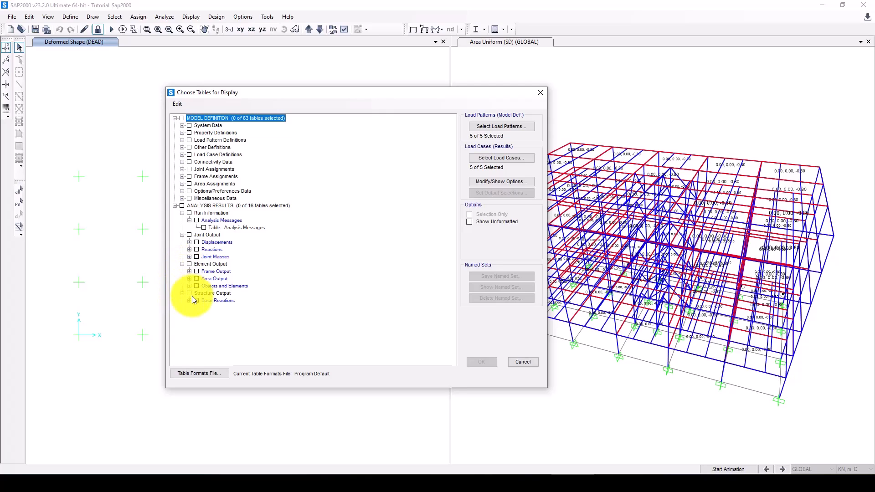
pyautogui.click(189, 242)
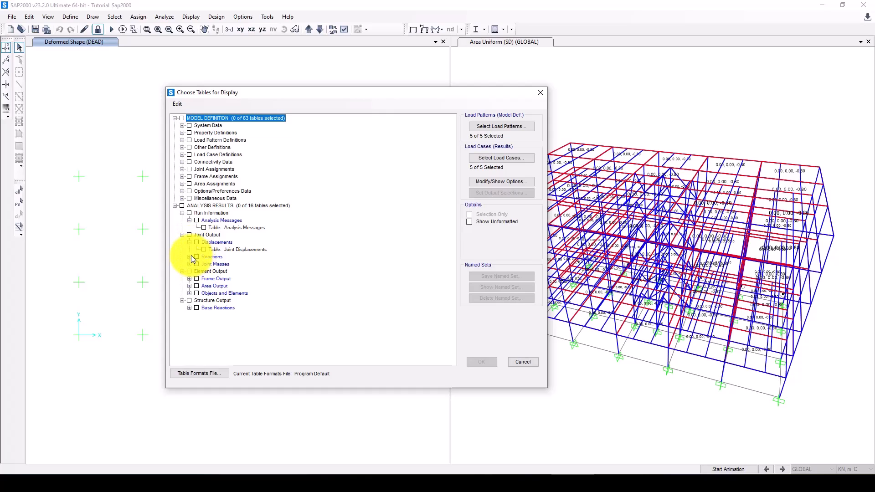
pyautogui.click(189, 256)
pyautogui.click(189, 271)
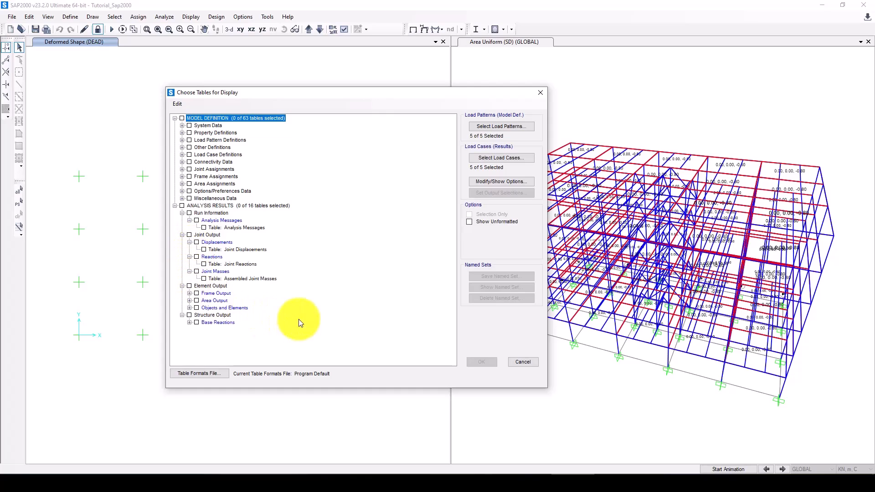
# Step: Look up the Material List tables under Miscellaneous Data and close the table selection without displaying any
pyautogui.click(182, 198)
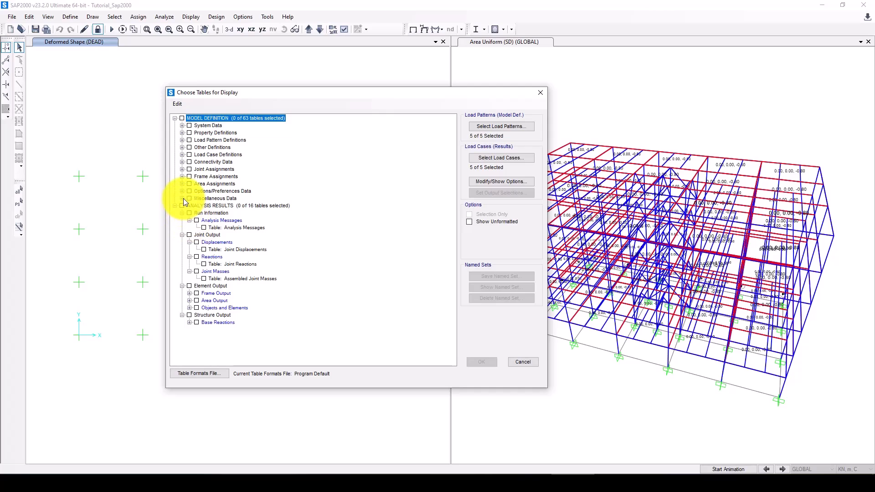
pyautogui.click(188, 213)
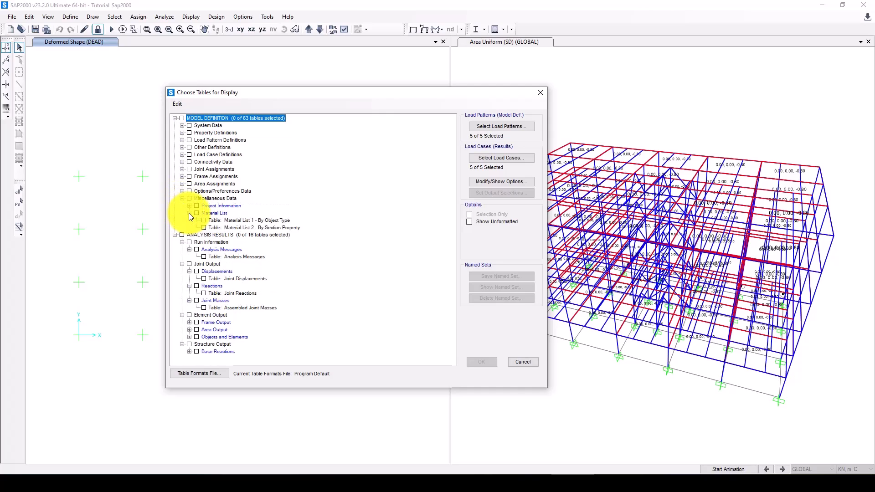
pyautogui.press('Escape')
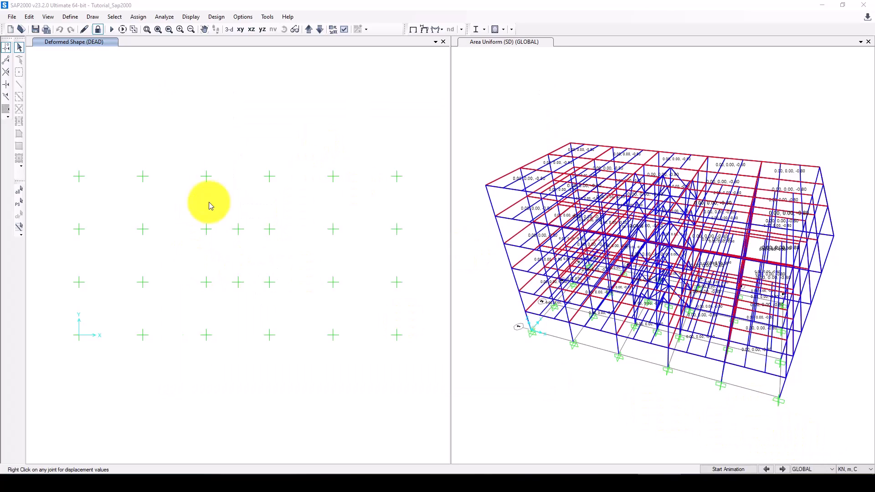
# Step: Display the deformed shape of the MODAL case for mode 1 in a 3-D view
pyautogui.click(425, 30)
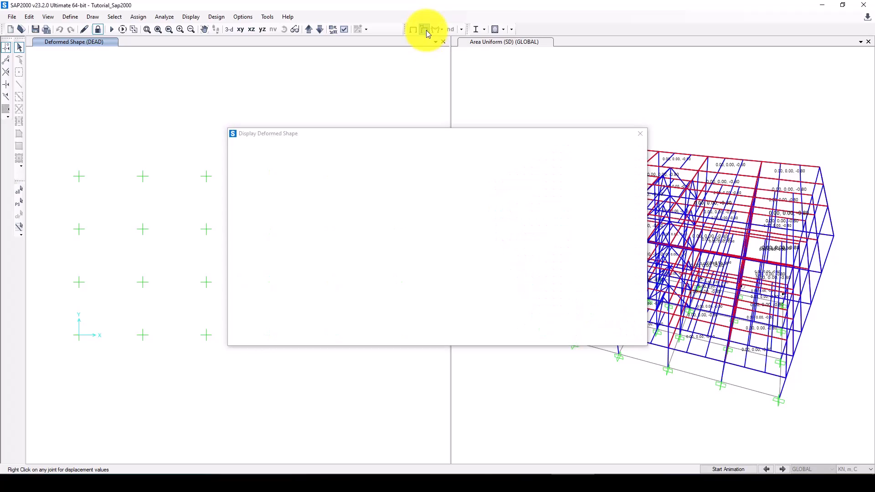
pyautogui.click(365, 155)
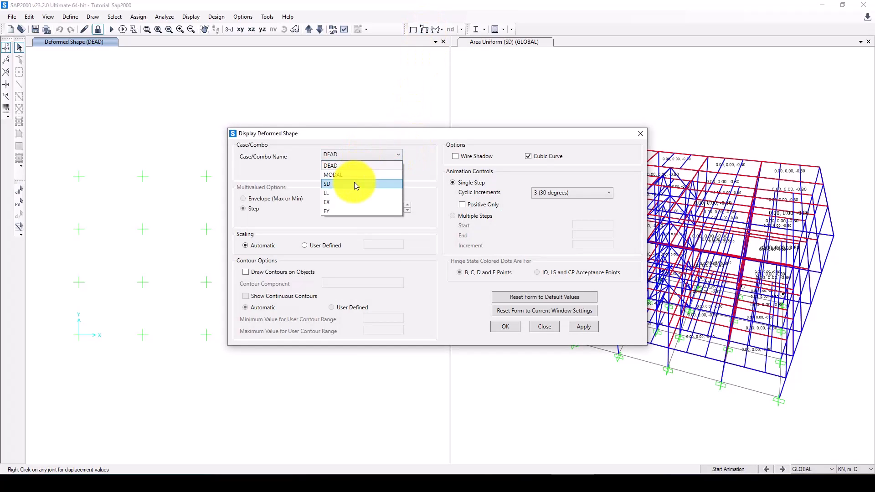
pyautogui.click(352, 180)
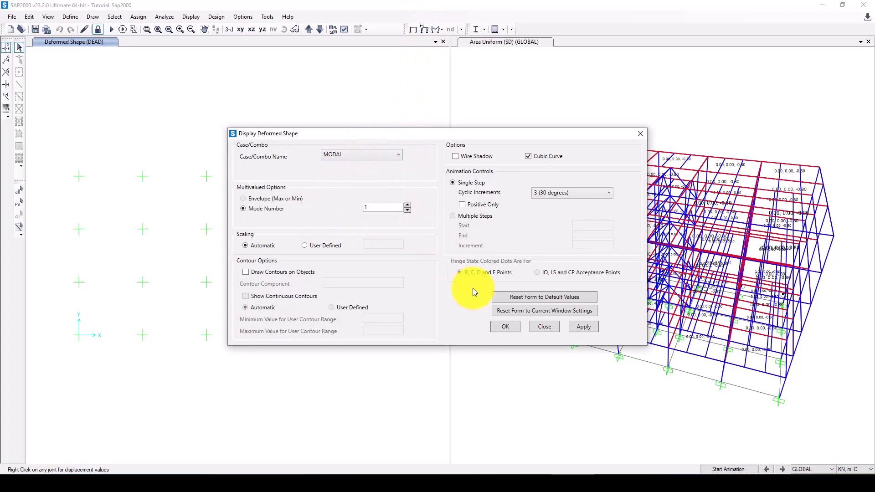
pyautogui.click(506, 326)
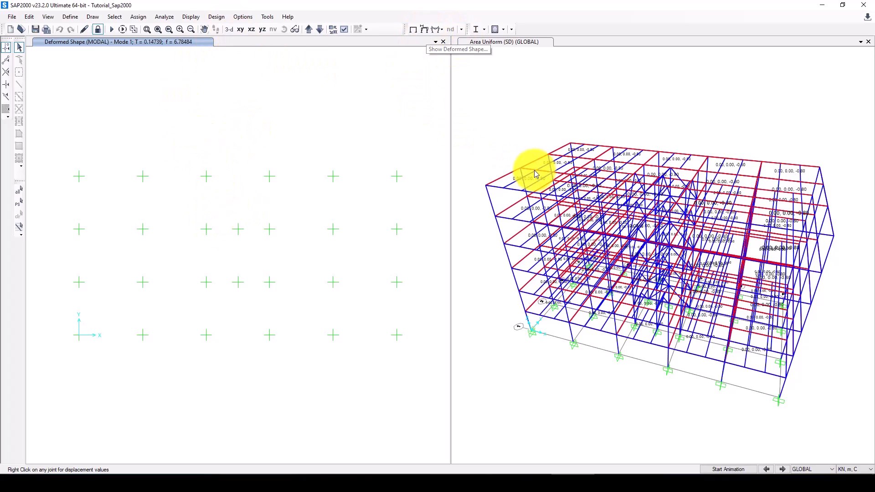
pyautogui.click(230, 29)
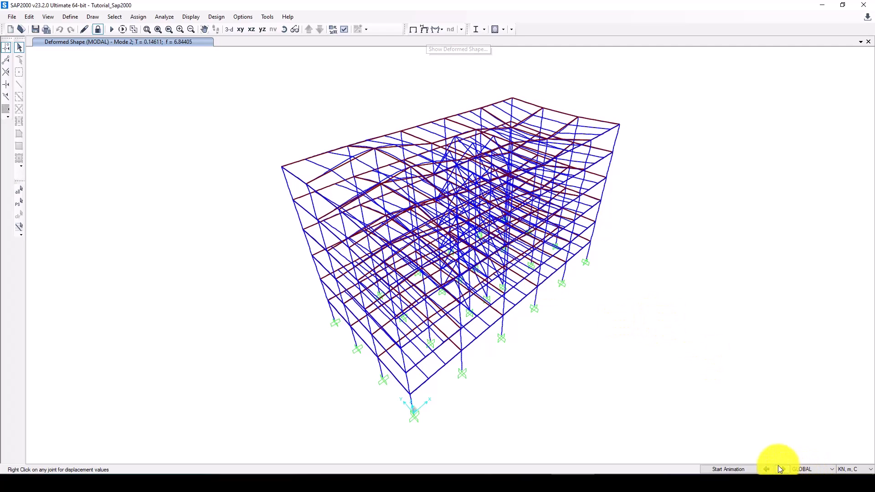
# Step: Step through the mode shapes to mode 4 and examine the deformed building from the corner and the long side
pyautogui.click(779, 468)
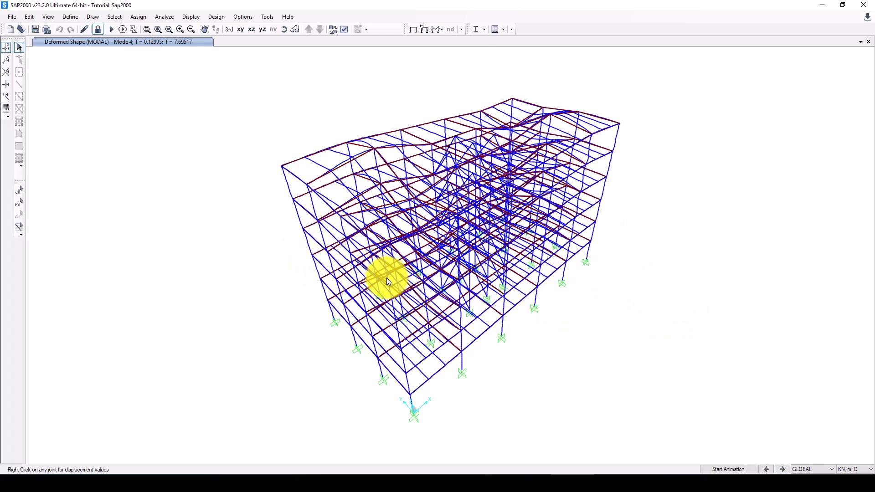
pyautogui.keyDown('shift'); pyautogui.moveTo(391, 304); pyautogui.dragTo(390, 268, button='middle'); pyautogui.keyUp('shift')
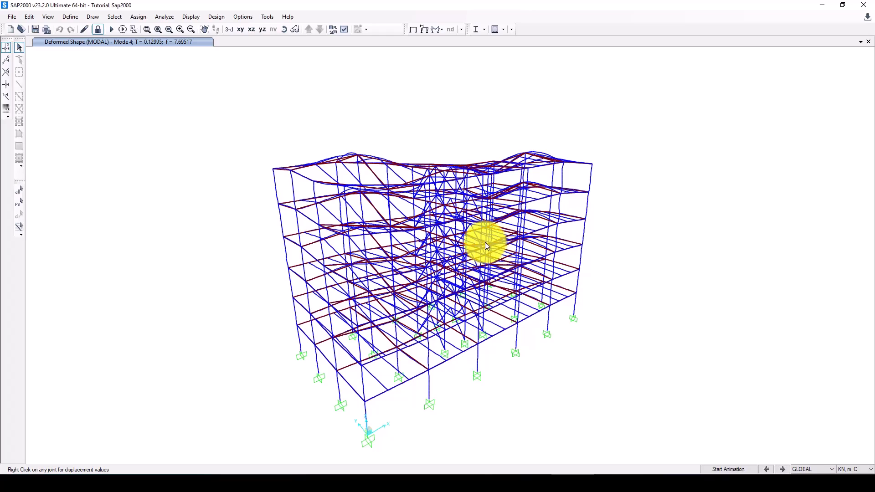
pyautogui.keyDown('shift'); pyautogui.moveTo(484, 245); pyautogui.dragTo(523, 238, button='middle'); pyautogui.keyUp('shift')
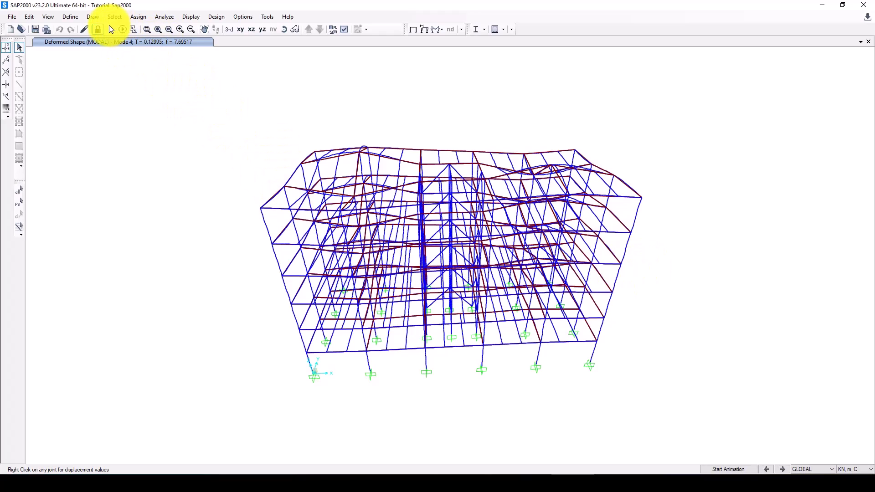
pyautogui.click(484, 273)
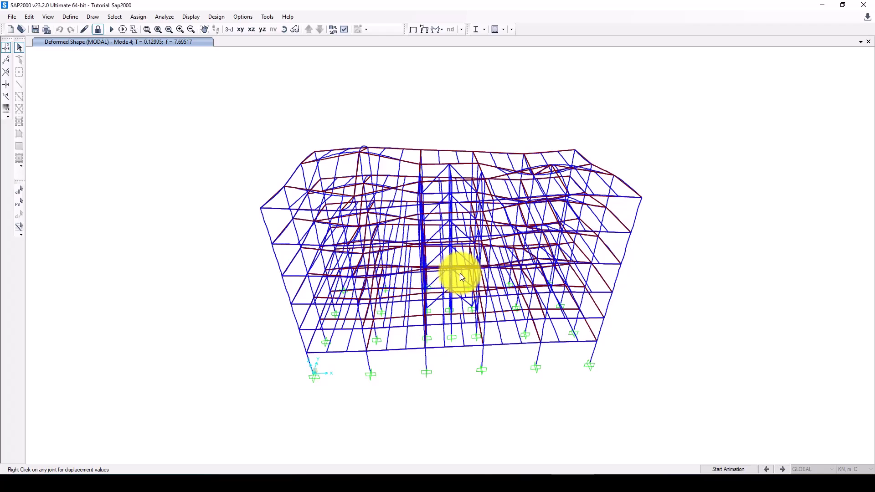
# Step: Return to the unlocked, undeformed model, select all objects and set their joint constraints to None
pyautogui.press('F4')
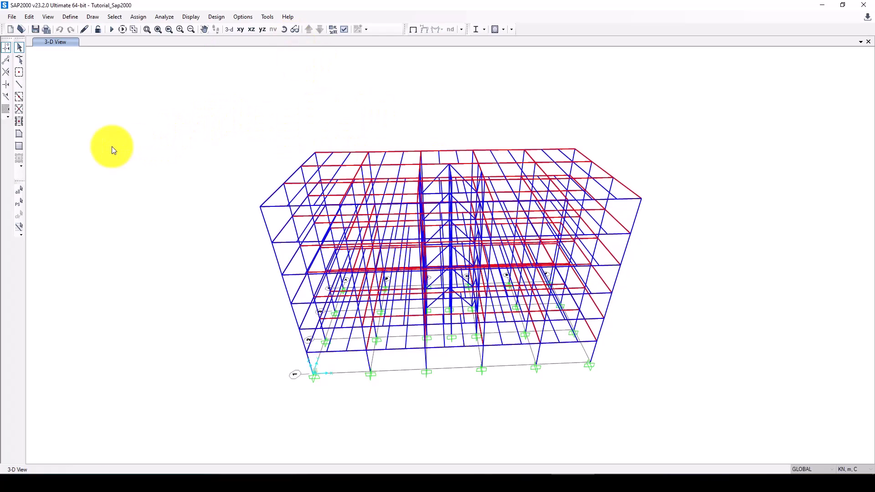
pyautogui.click(19, 204)
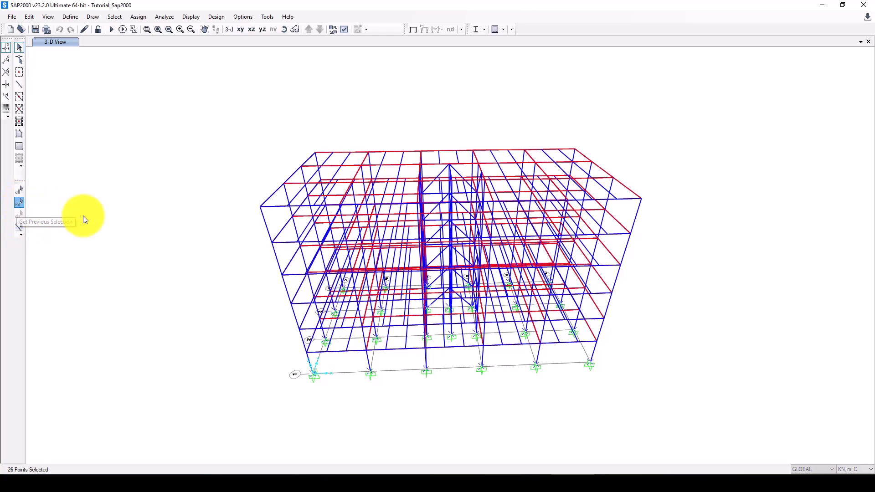
pyautogui.click(18, 191)
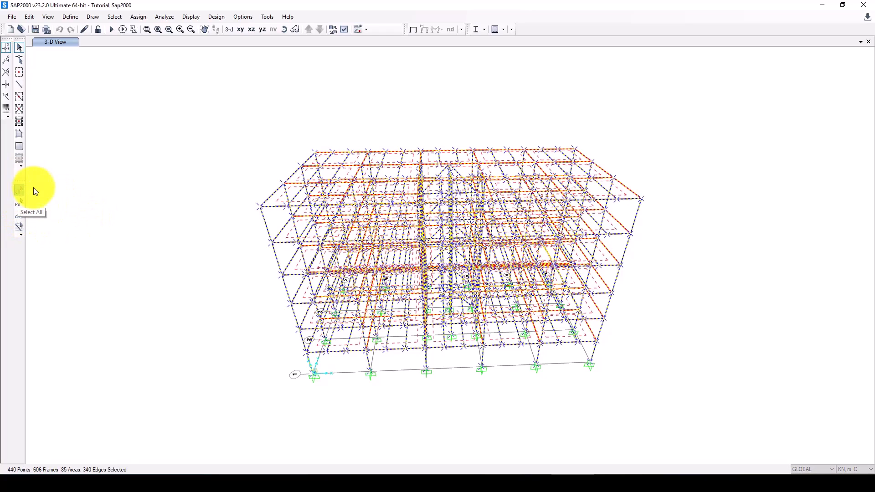
pyautogui.click(139, 16)
pyautogui.moveTo(213, 32)
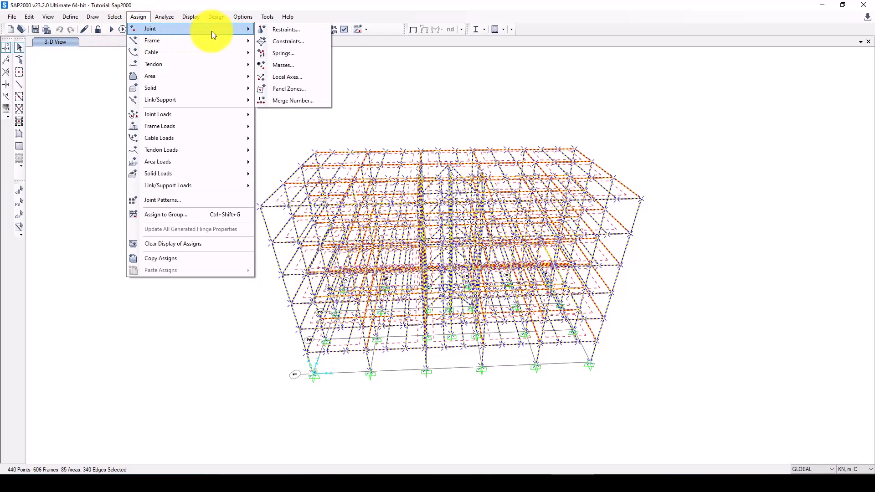
pyautogui.click(283, 42)
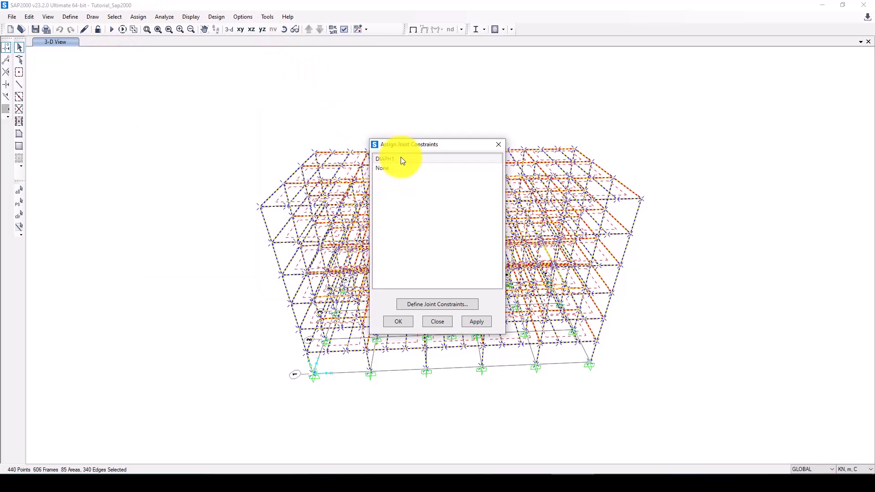
pyautogui.click(391, 168)
pyautogui.click(474, 324)
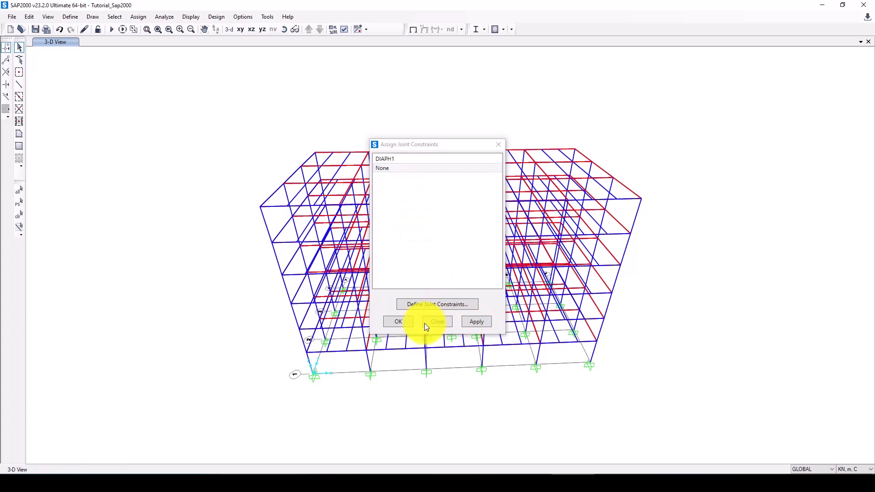
pyautogui.click(391, 319)
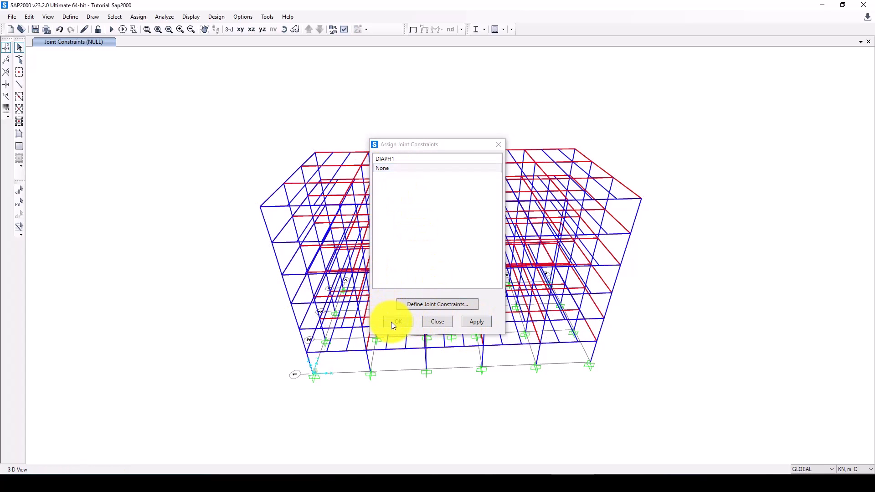
# Step: Rerun the analysis without the joint constraints and inspect the MODAL deformed shape for mode 4
pyautogui.click(111, 29)
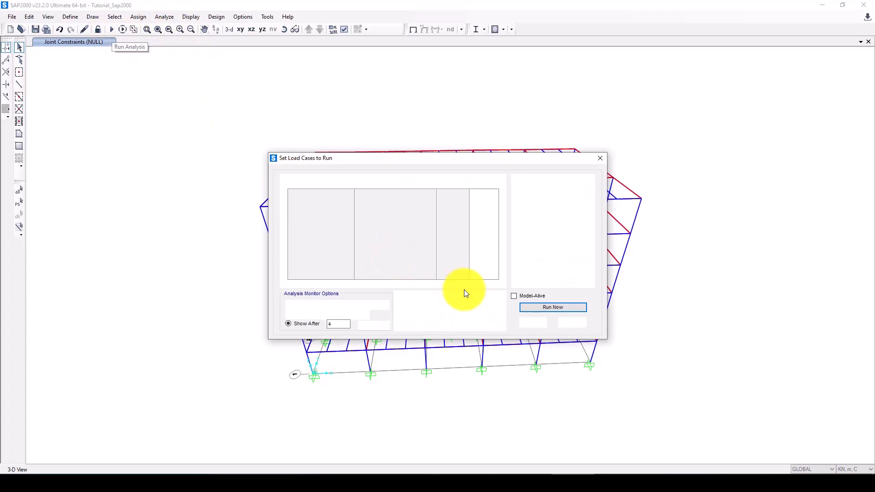
pyautogui.click(528, 307)
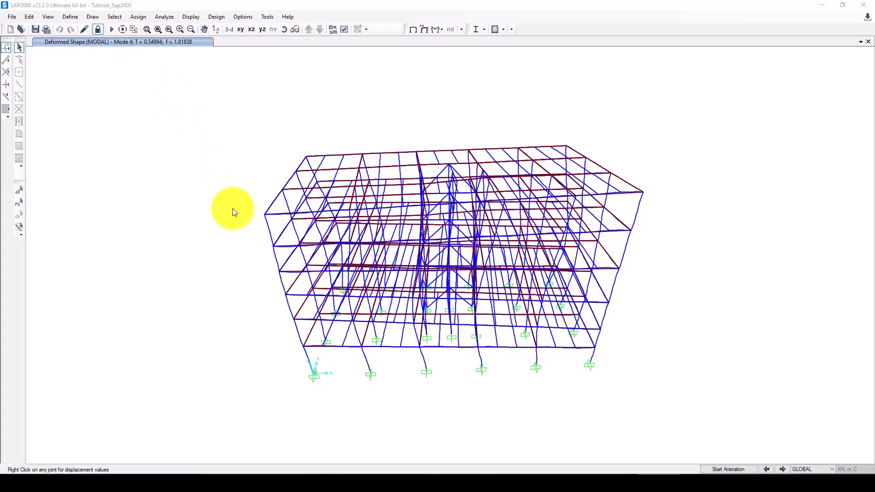
pyautogui.moveTo(506, 260); pyautogui.dragTo(445, 241, button='middle')
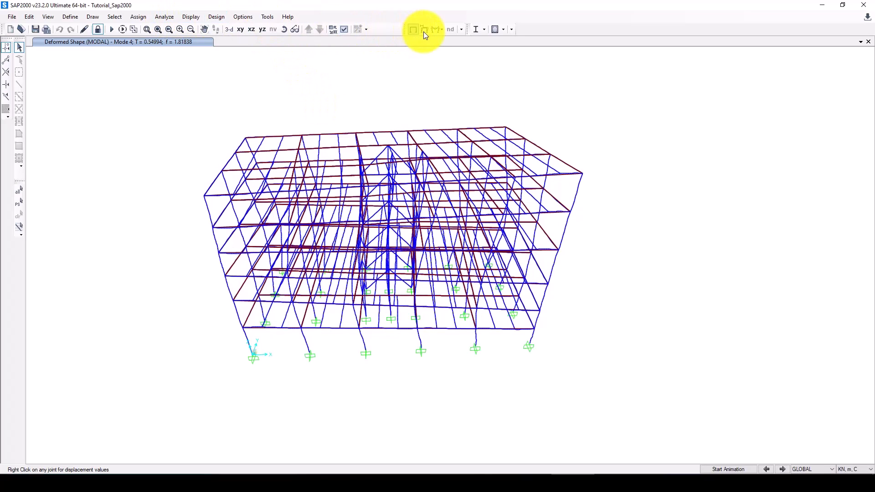
# Step: Display the filled Moment 3-3 force diagram of the frames for load case EX, keeping the building clear of the settings dialog
pyautogui.click(436, 29)
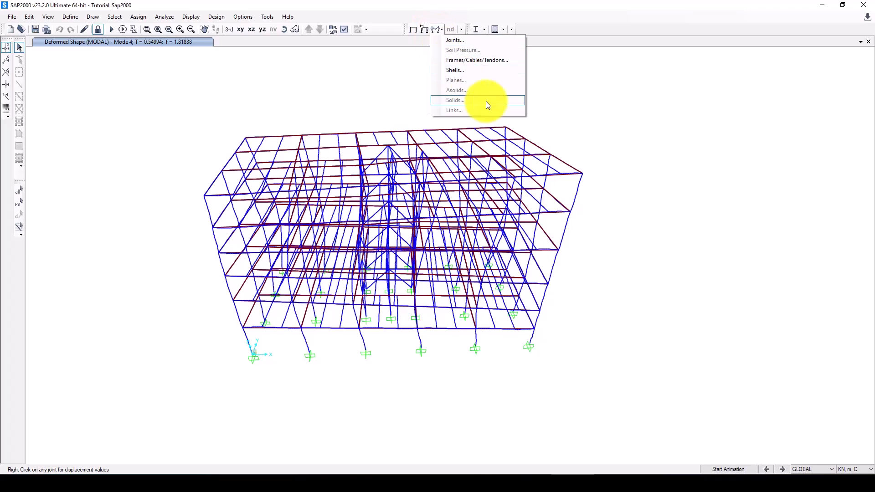
pyautogui.click(489, 60)
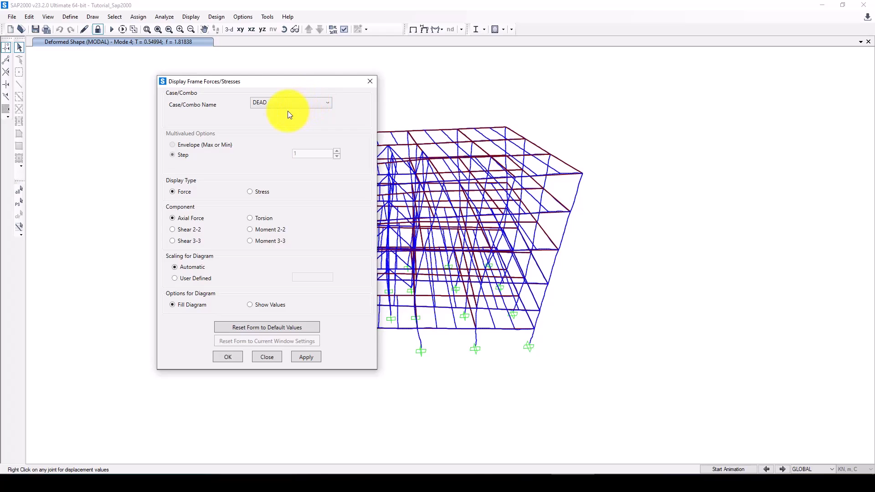
pyautogui.click(287, 104)
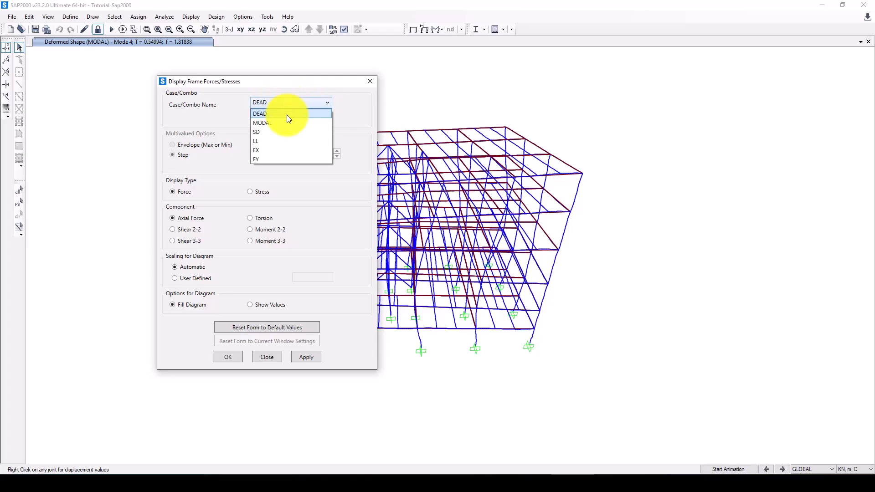
pyautogui.click(272, 150)
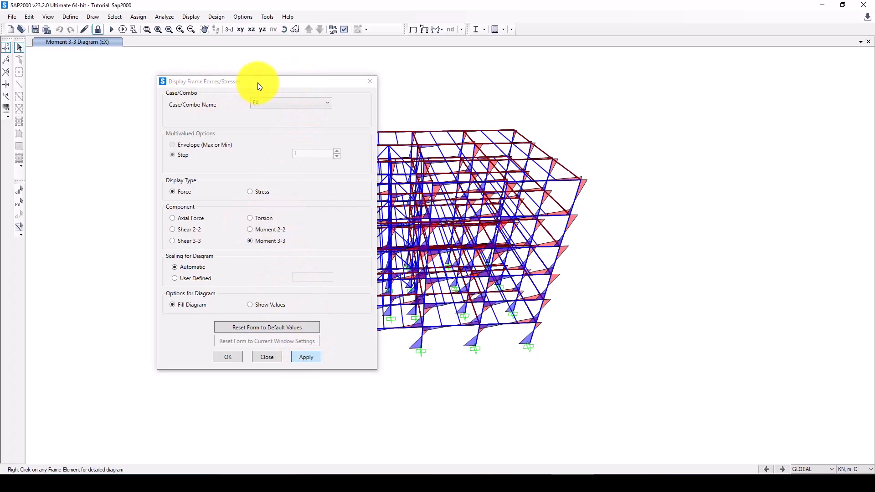
pyautogui.moveTo(258, 83); pyautogui.dragTo(151, 92)
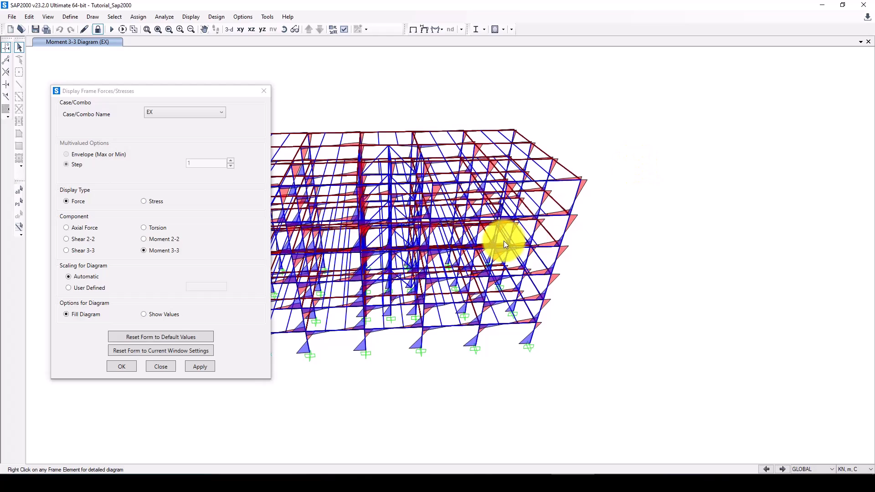
# Step: Display the filled Axial Force diagram of the frames for load case EX
pyautogui.scroll(-3, 392, 269)
pyautogui.scroll(-3, 450, 226)
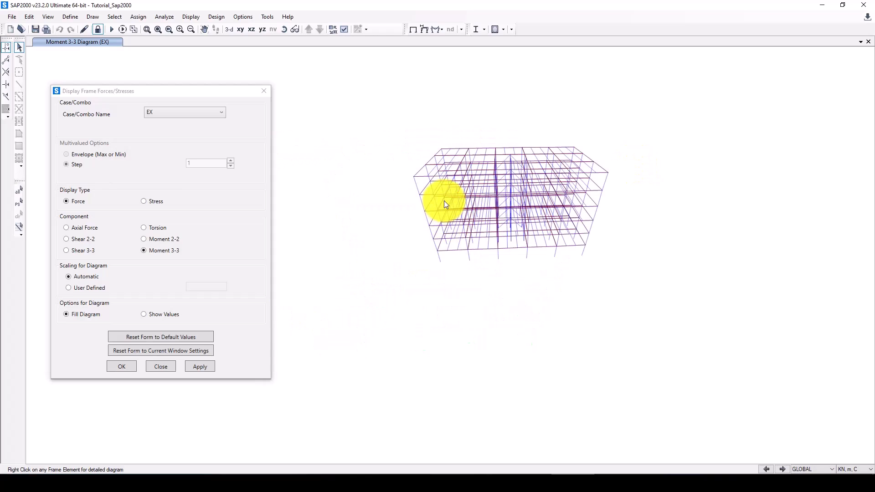
pyautogui.scroll(-3, 528, 192)
pyautogui.scroll(-3, 548, 177)
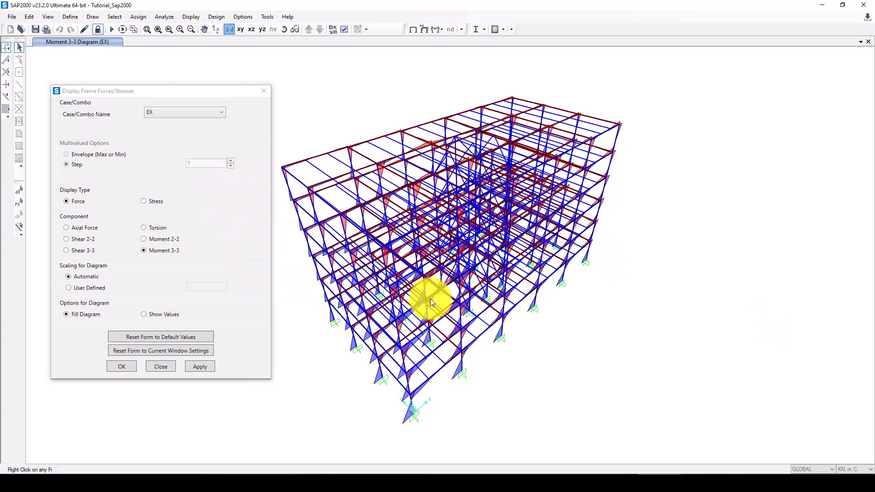
pyautogui.click(73, 228)
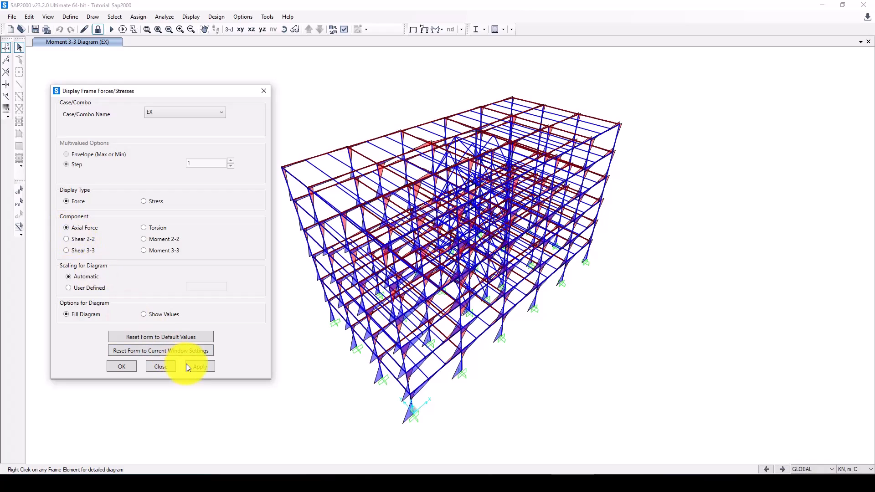
pyautogui.click(156, 368)
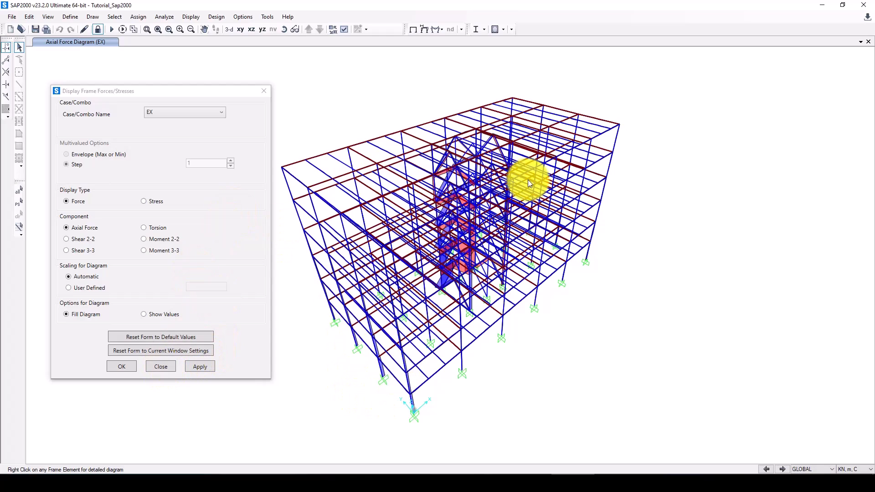
# Step: Inspect the detailed axial force and torsion diagrams of a roof edge beam for load case EX
pyautogui.moveTo(299, 182)
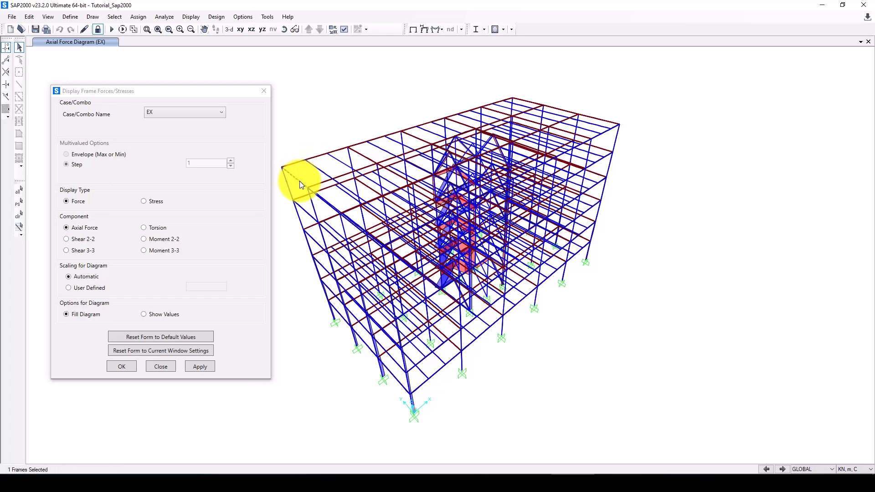
pyautogui.rightClick(309, 158)
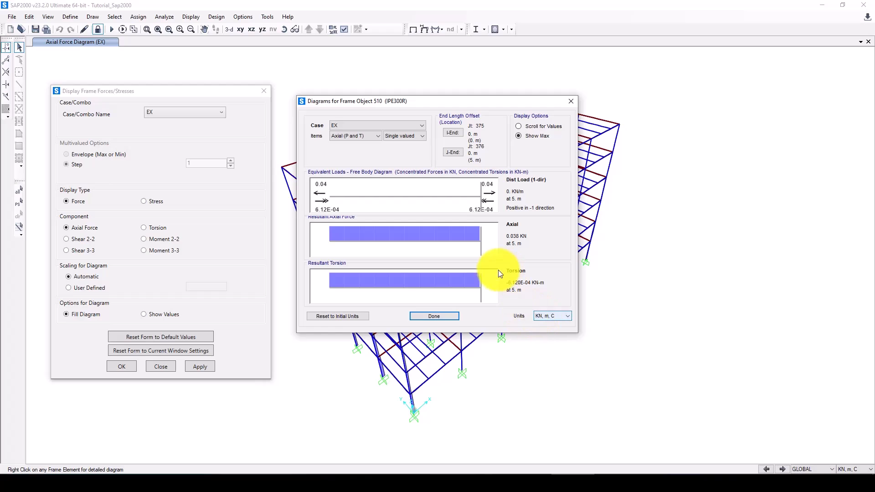
pyautogui.click(451, 317)
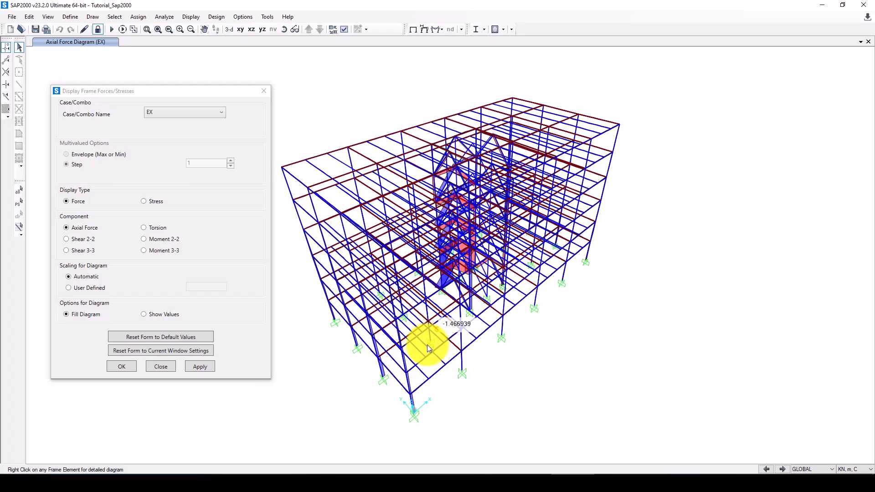
# Step: Inspect the detailed axial force and torsion diagrams of the ground-floor corner column at the origin, and close the force display settings
pyautogui.click(413, 398)
pyautogui.rightClick(413, 398)
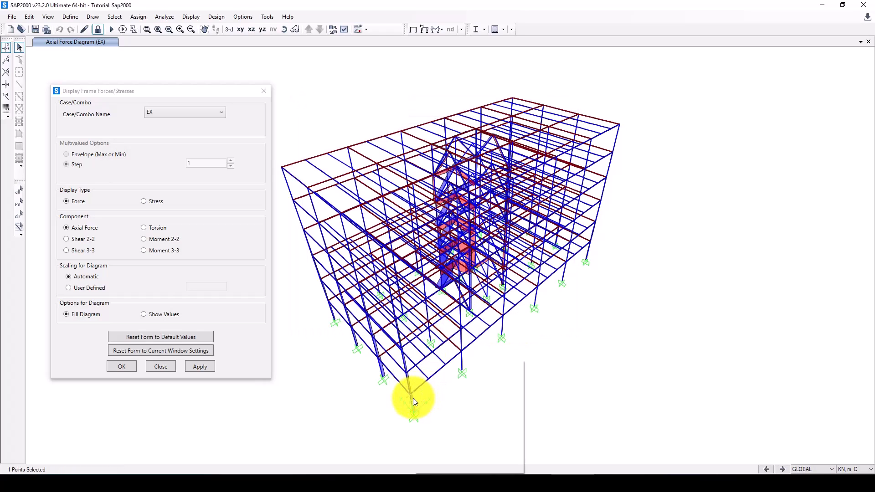
pyautogui.click(408, 378)
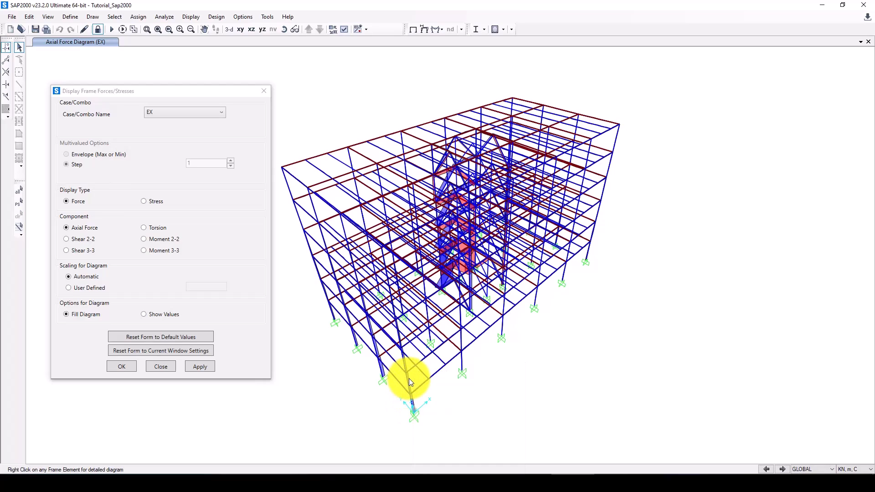
pyautogui.rightClick(409, 379)
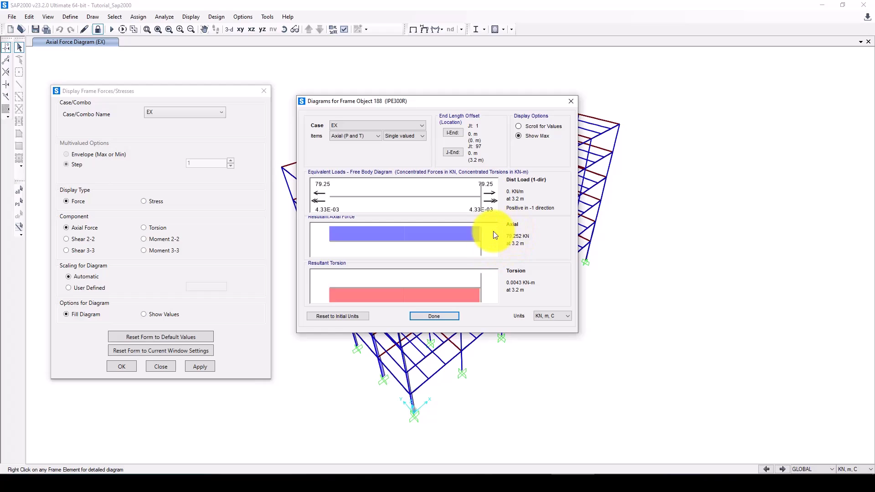
pyautogui.click(572, 102)
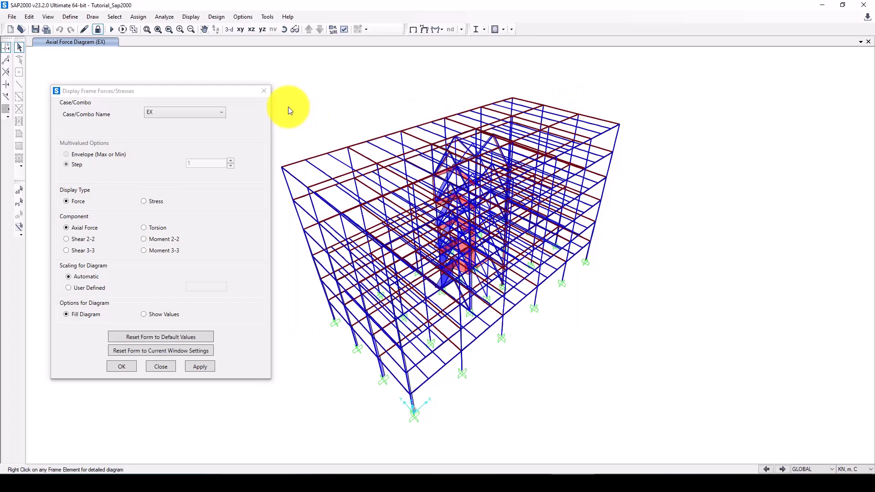
pyautogui.click(264, 92)
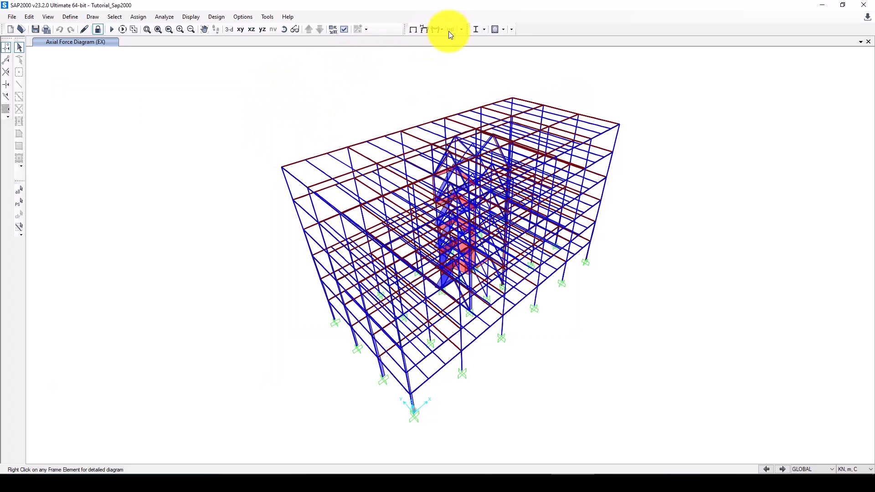
# Step: Add the default code-generated design load combinations for Steel Frame Design
pyautogui.click(484, 30)
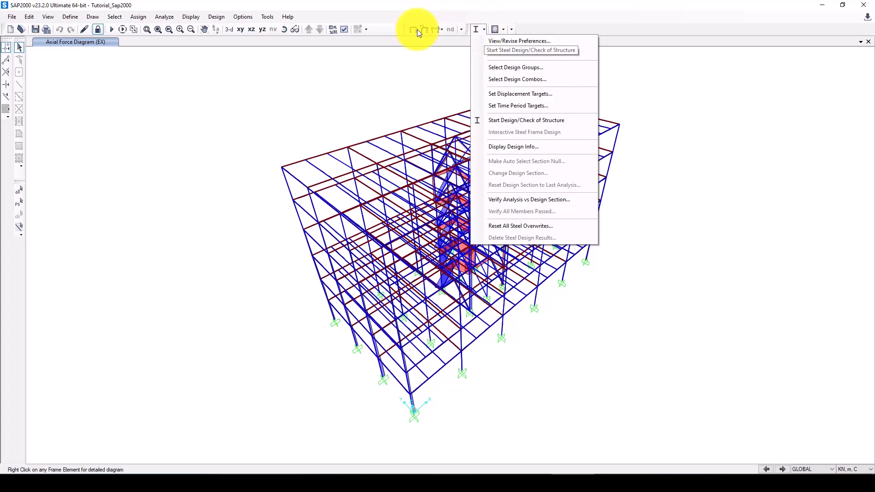
pyautogui.click(69, 17)
pyautogui.click(70, 17)
pyautogui.click(69, 16)
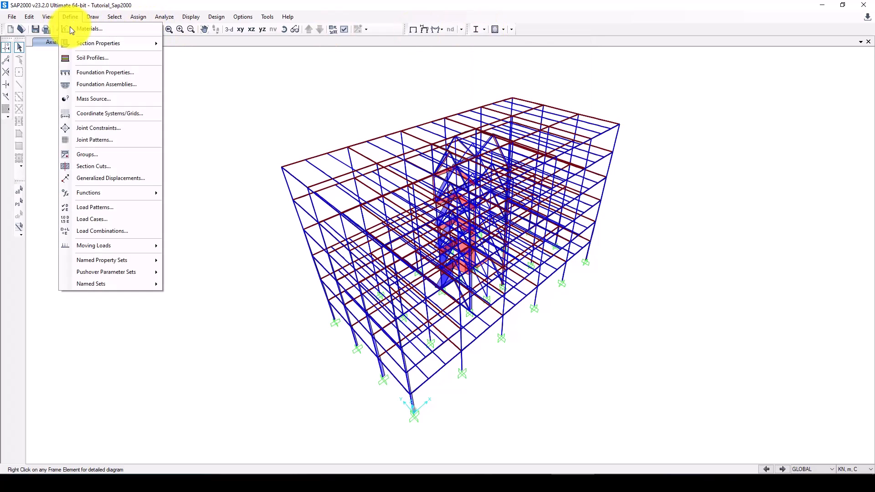
pyautogui.click(106, 231)
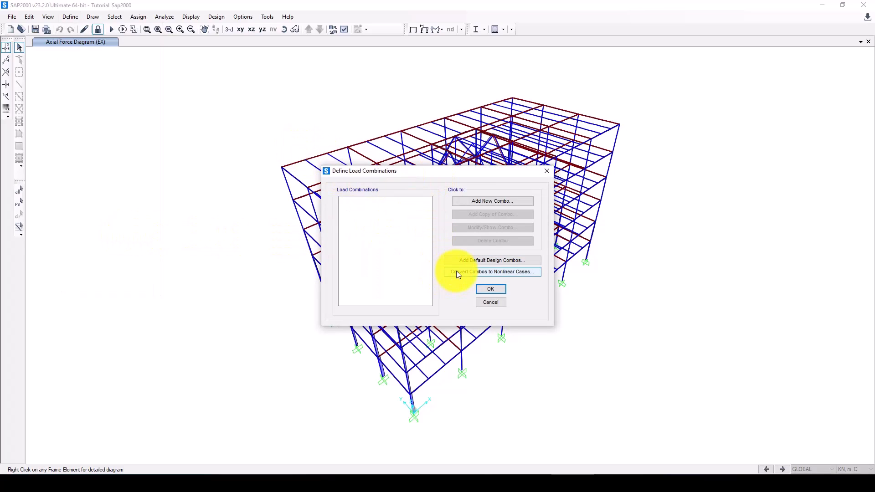
pyautogui.click(486, 262)
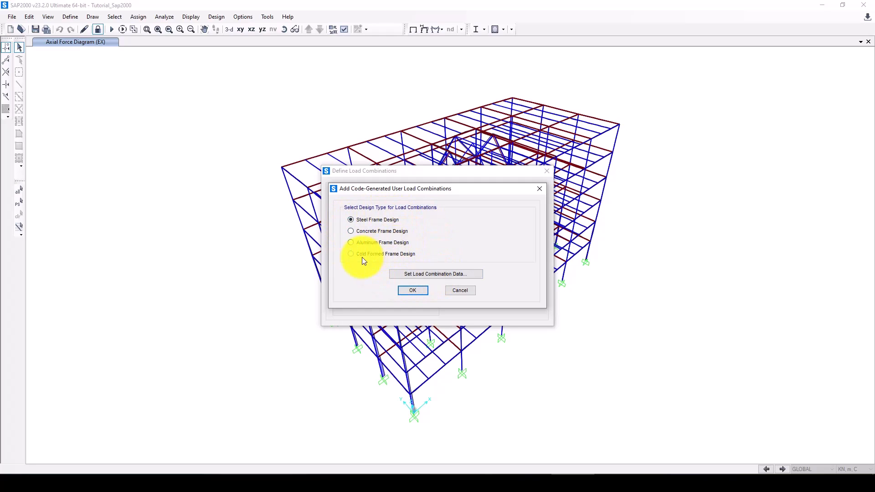
pyautogui.click(417, 294)
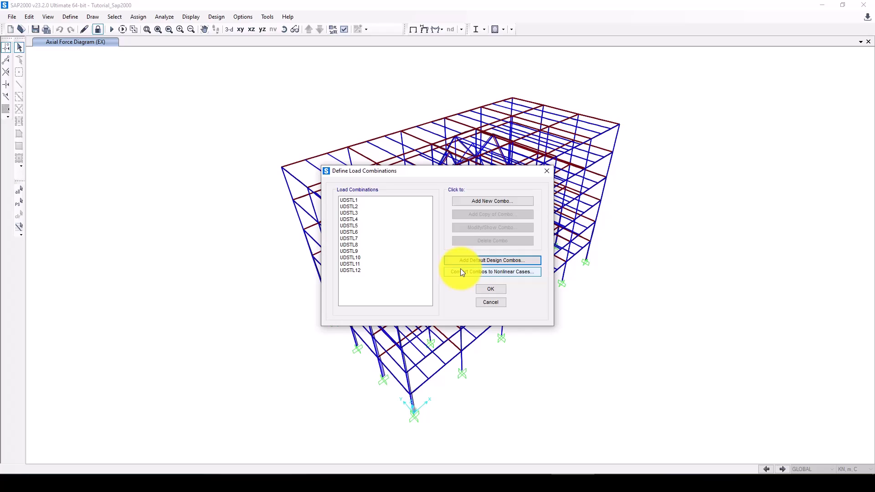
# Step: Review the load cases and scale factors of combination UDSTL3 without changing them, and accept the generated load combinations
pyautogui.click(349, 213)
pyautogui.click(465, 228)
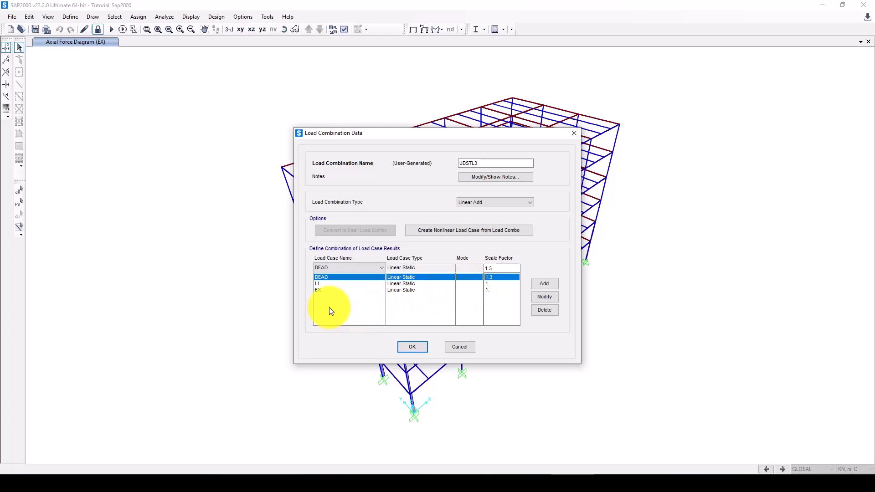
pyautogui.click(460, 348)
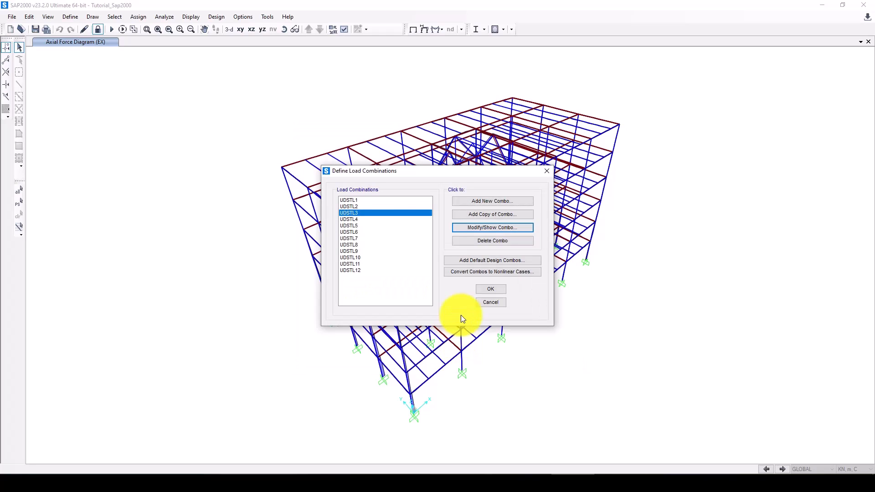
pyautogui.click(486, 297)
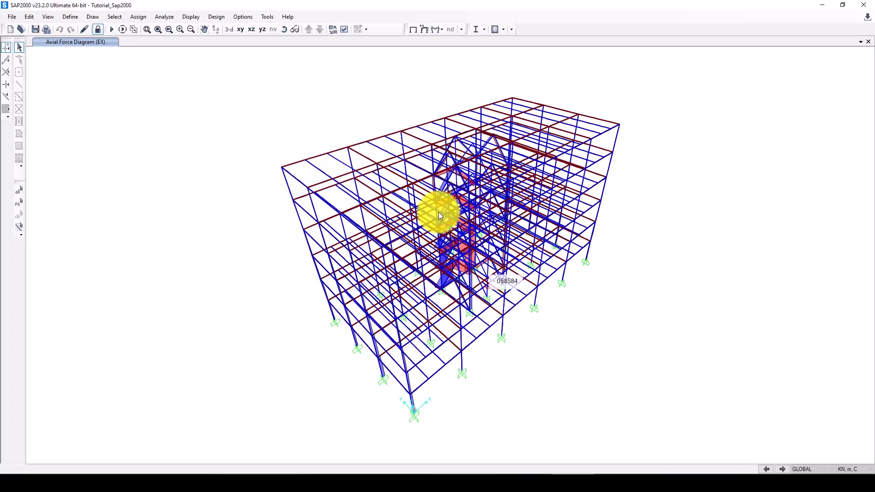
# Step: Set the Seismic Design Category to C in the AISC 360-16 steel frame design preferences
pyautogui.click(485, 30)
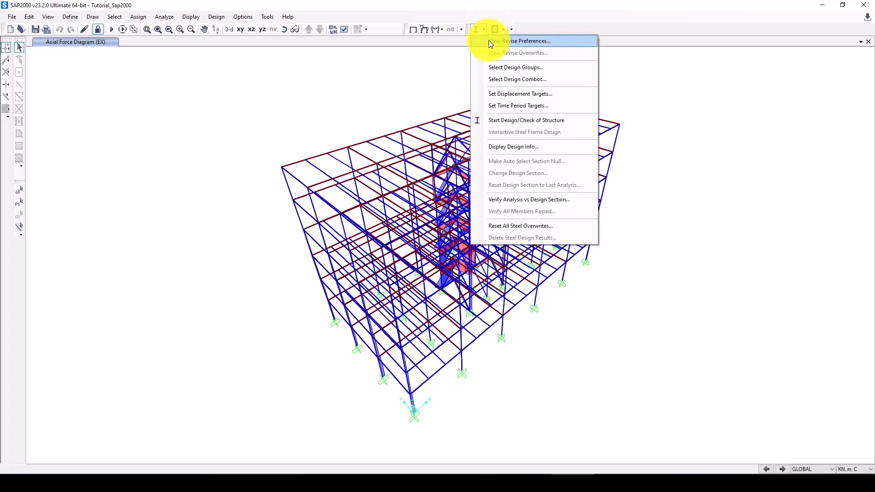
pyautogui.click(433, 90)
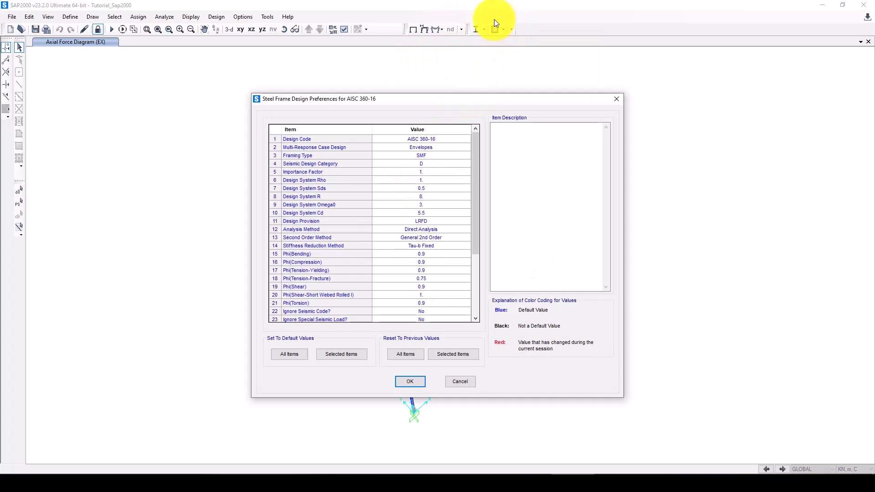
pyautogui.moveTo(412, 102); pyautogui.dragTo(405, 89)
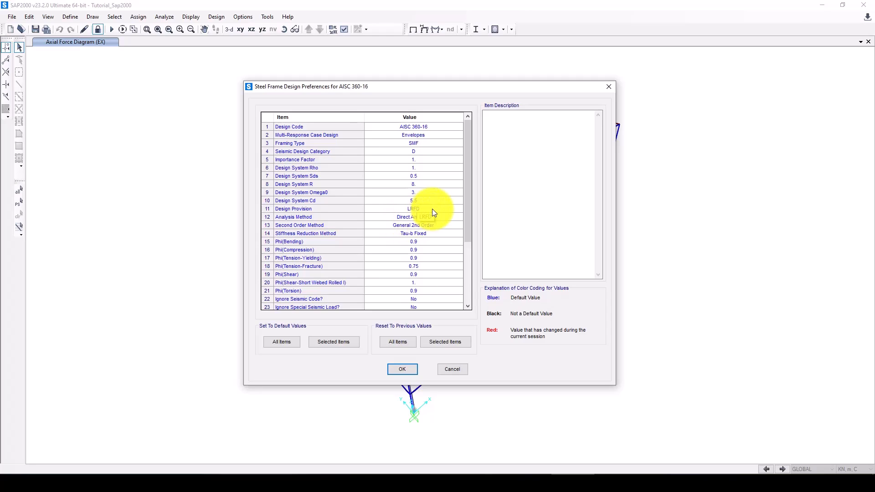
pyautogui.click(418, 153)
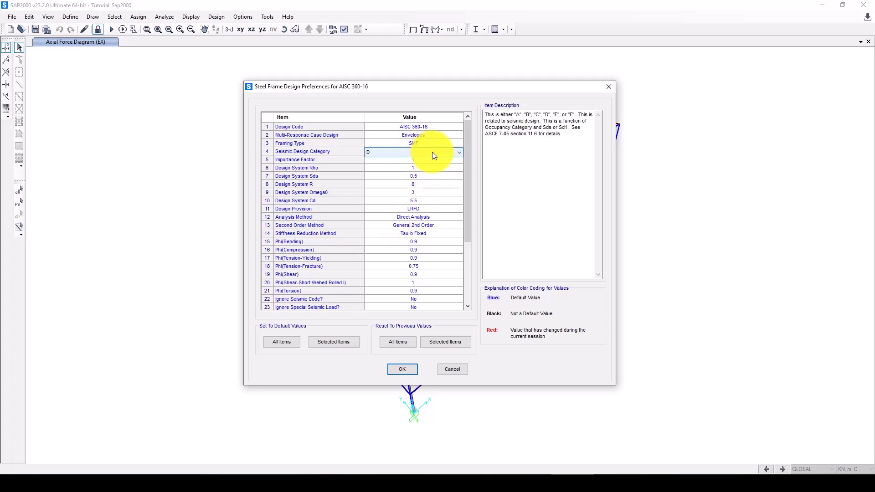
pyautogui.click(434, 151)
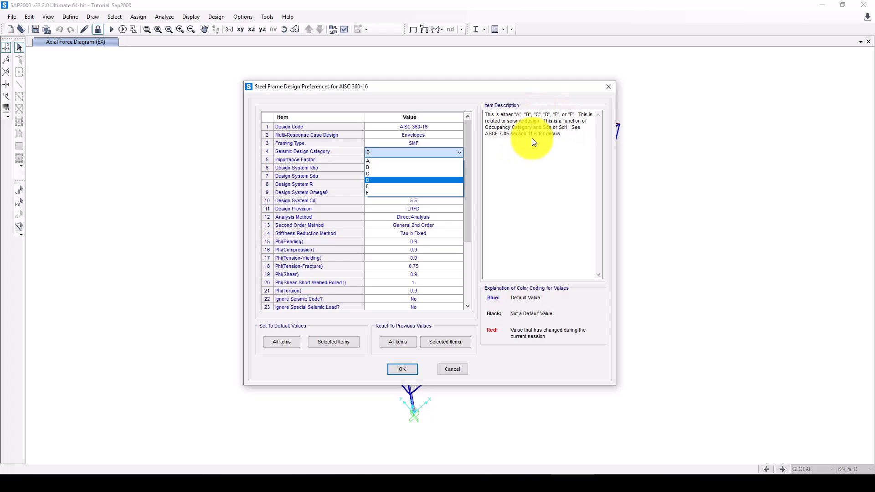
pyautogui.click(381, 175)
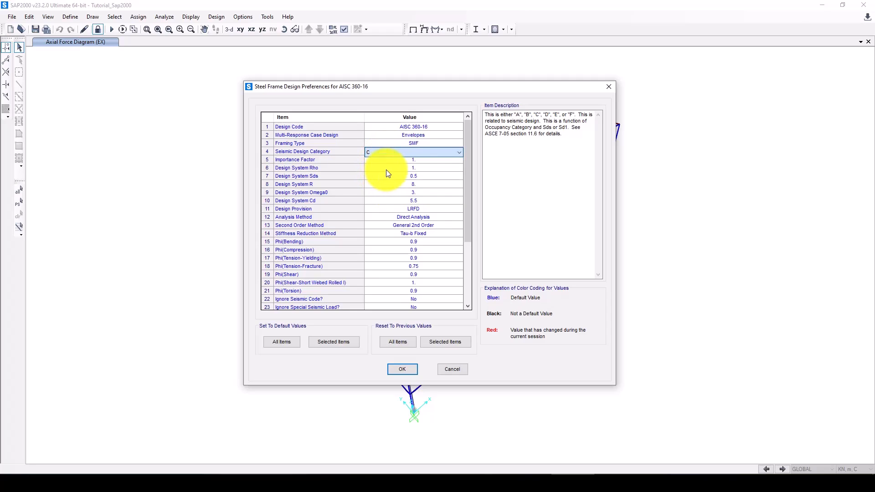
# Step: Set the Framing Type to SCBF, review the remaining preference items and accept the steel frame design preferences
pyautogui.click(422, 143)
pyautogui.click(422, 143)
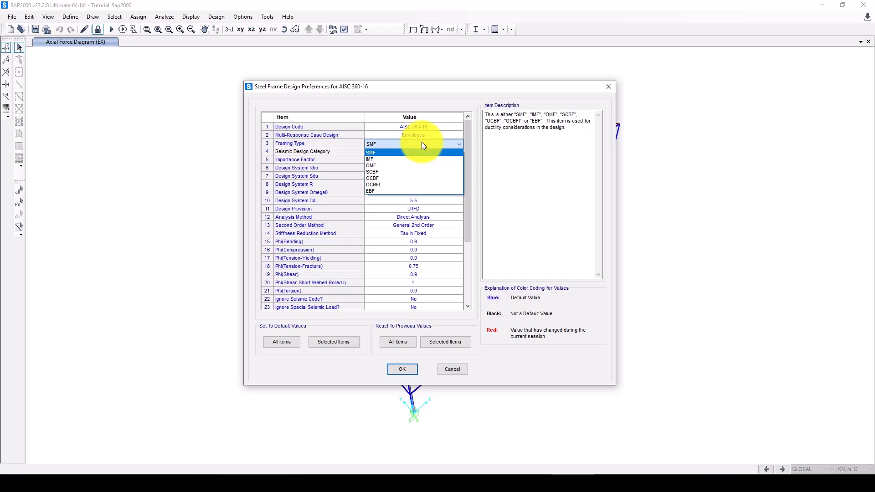
pyautogui.click(388, 171)
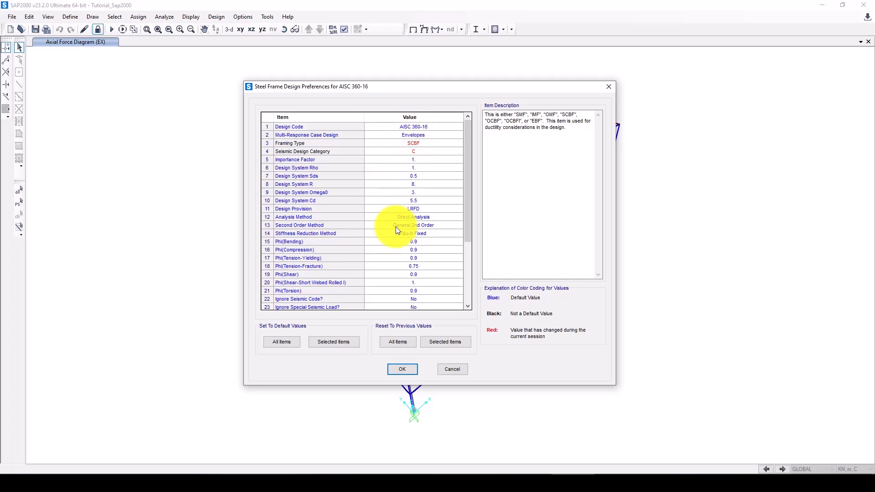
pyautogui.scroll(-4, 403, 269)
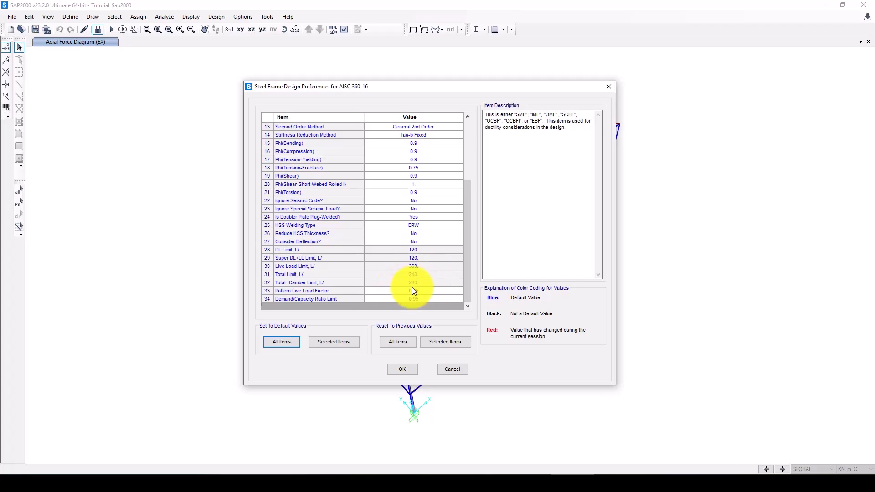
pyautogui.click(403, 369)
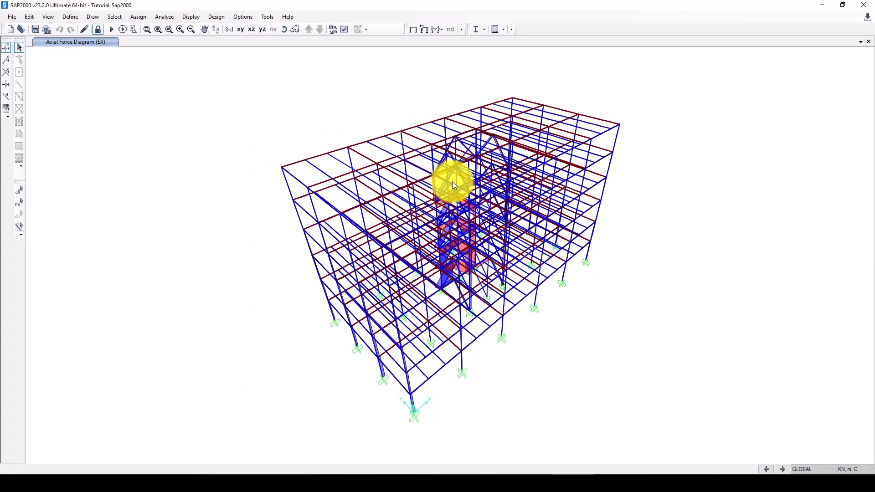
# Step: Review and accept the Strength design load combinations, and start the steel design check of the structure
pyautogui.click(482, 31)
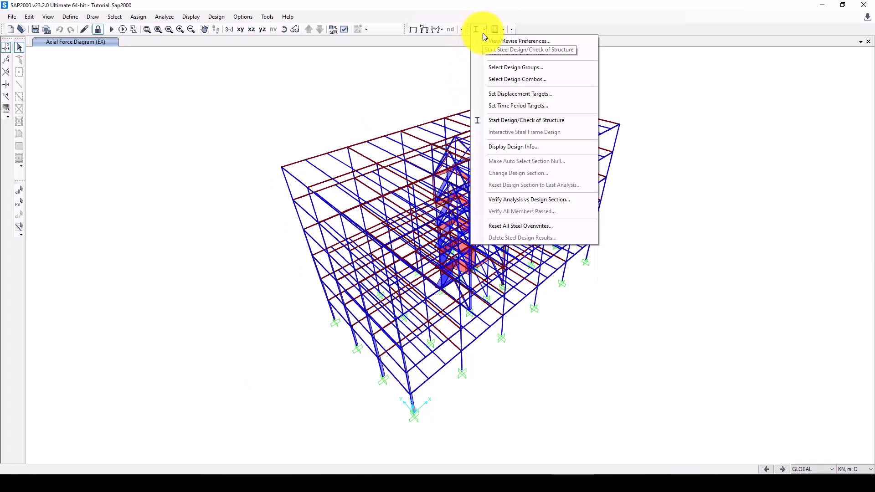
pyautogui.click(503, 81)
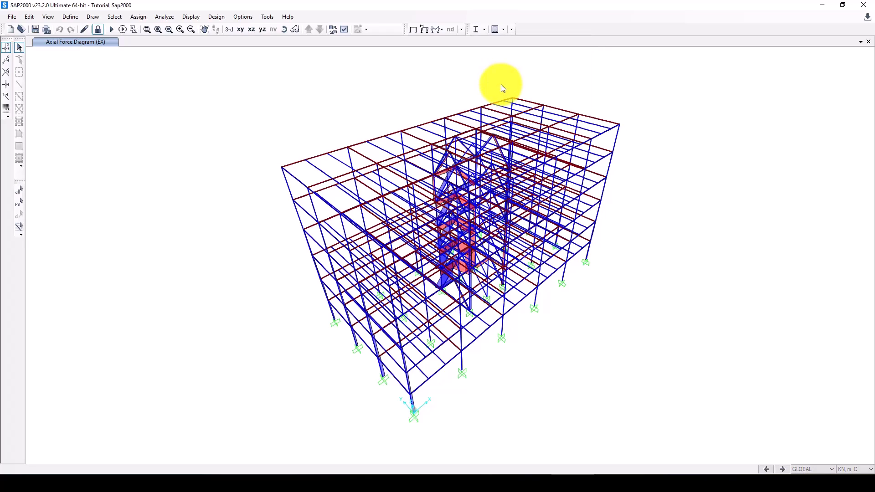
pyautogui.scroll(-1, 516, 234)
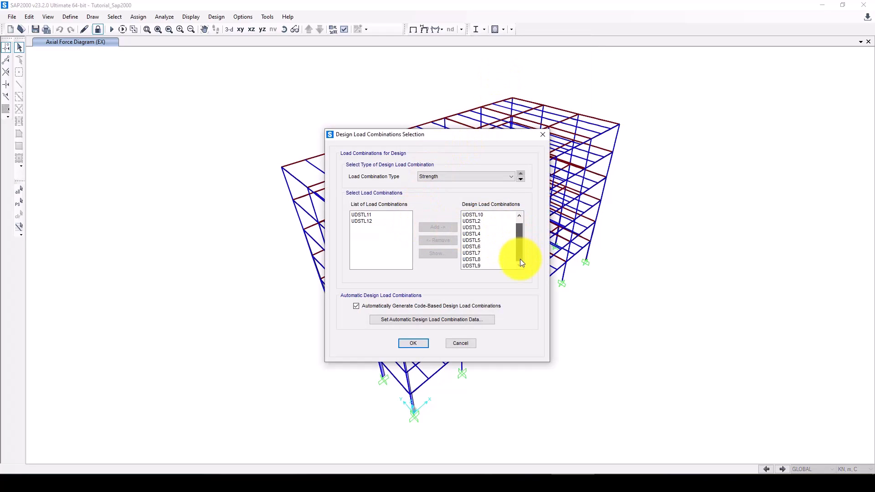
pyautogui.click(413, 345)
pyautogui.click(475, 30)
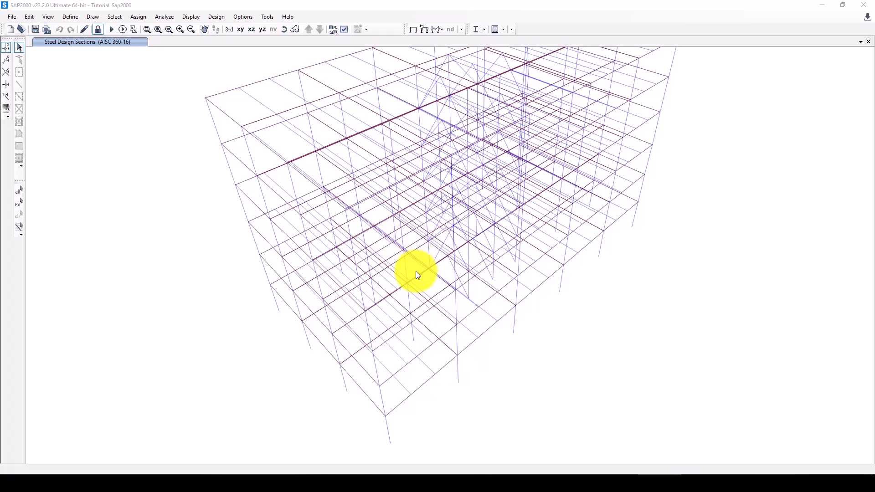
pyautogui.scroll(2, 417, 273)
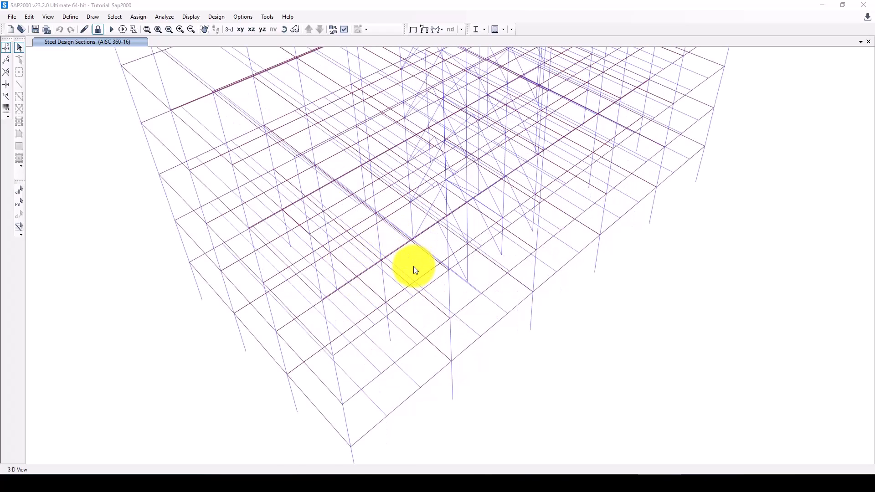
# Step: Verify the analysis sections against the design sections and select the steel frames whose sections differ
pyautogui.scroll(1, 414, 267)
pyautogui.scroll(-4, 426, 269)
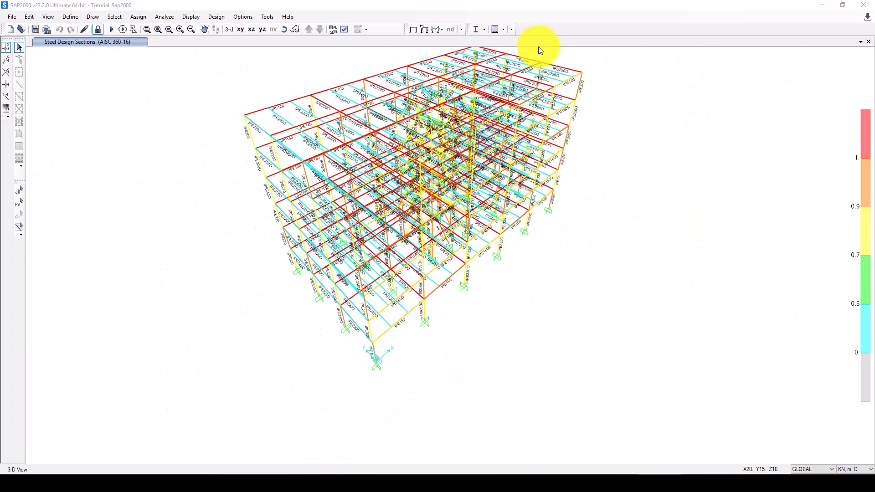
pyautogui.click(485, 29)
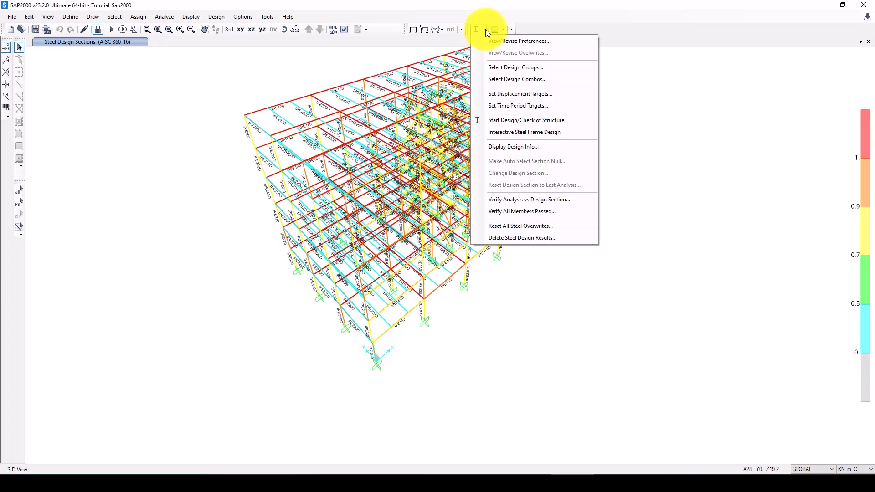
pyautogui.click(544, 201)
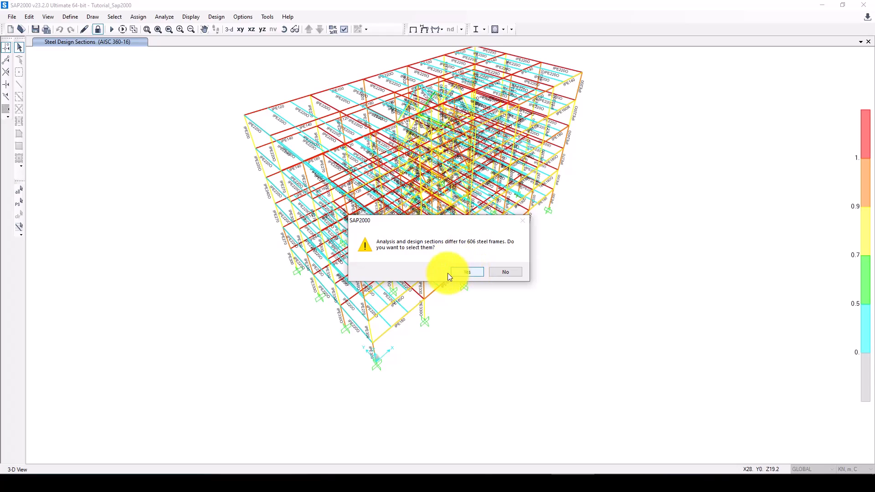
pyautogui.click(465, 272)
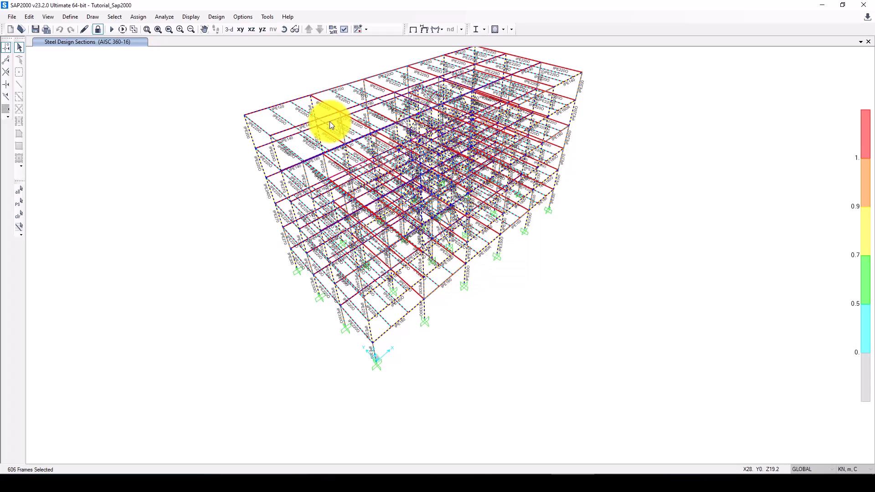
# Step: Verify that all steel members passed the stress/capacity check and dismiss the verification result
pyautogui.click(483, 29)
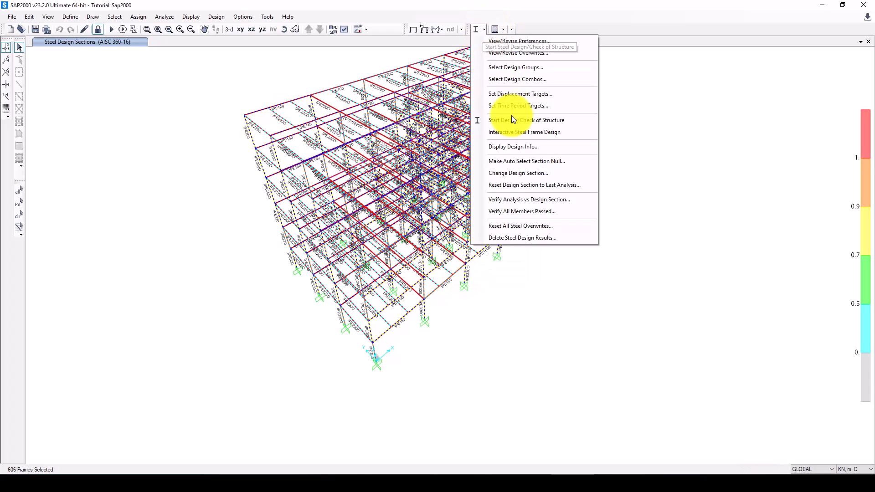
pyautogui.click(540, 211)
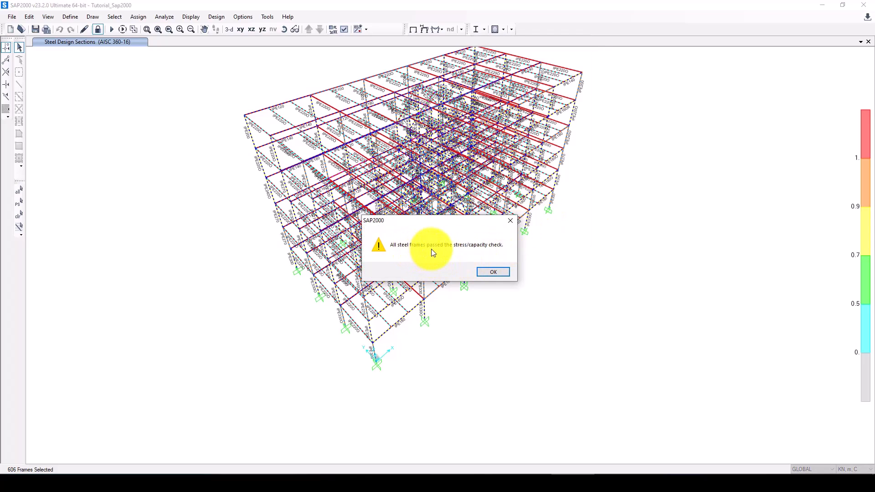
pyautogui.click(494, 271)
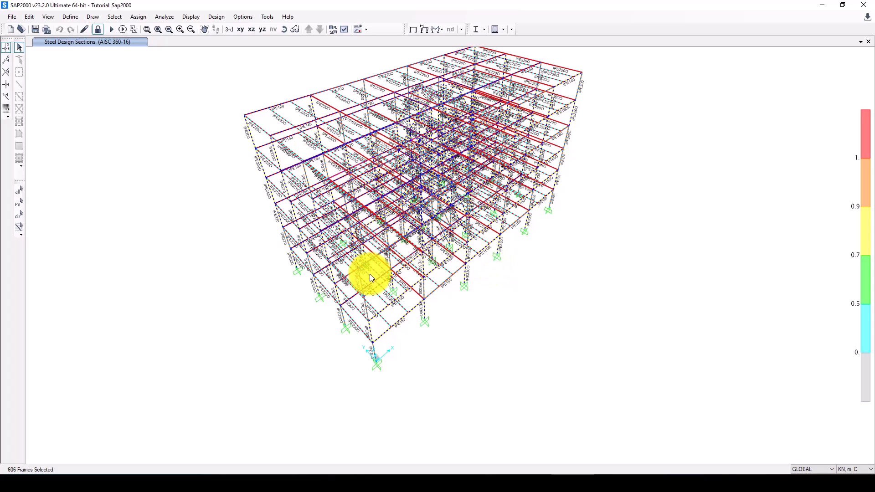
# Step: Inspect the coloured steel design sections of the building and switch to the X-Z elevation at Y=10
pyautogui.scroll(2, 371, 276)
pyautogui.scroll(2, 374, 277)
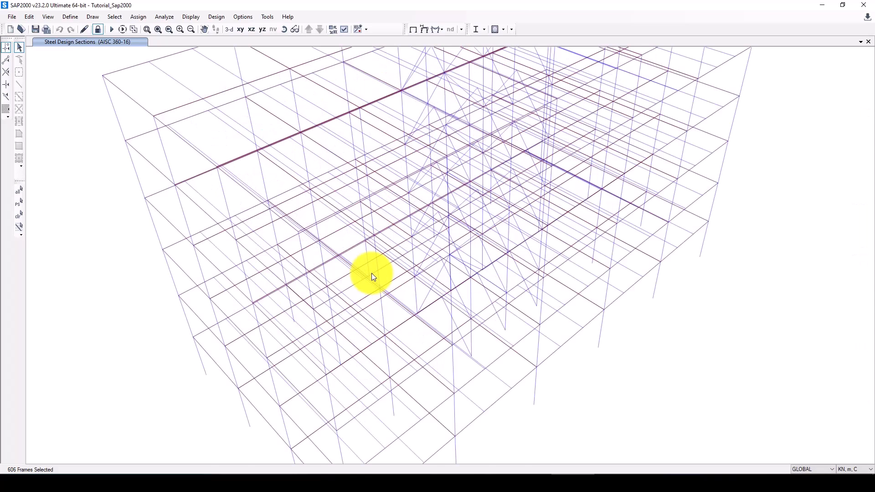
pyautogui.scroll(2, 371, 272)
pyautogui.scroll(2, 771, 342)
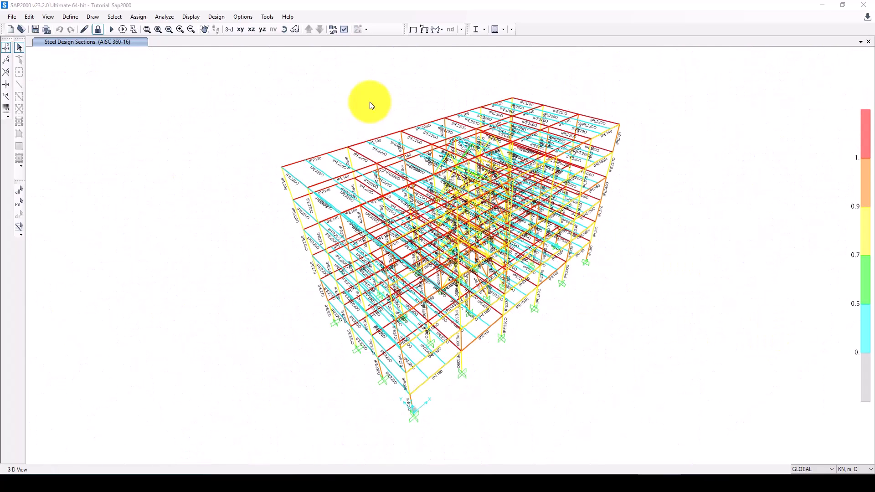
pyautogui.click(250, 31)
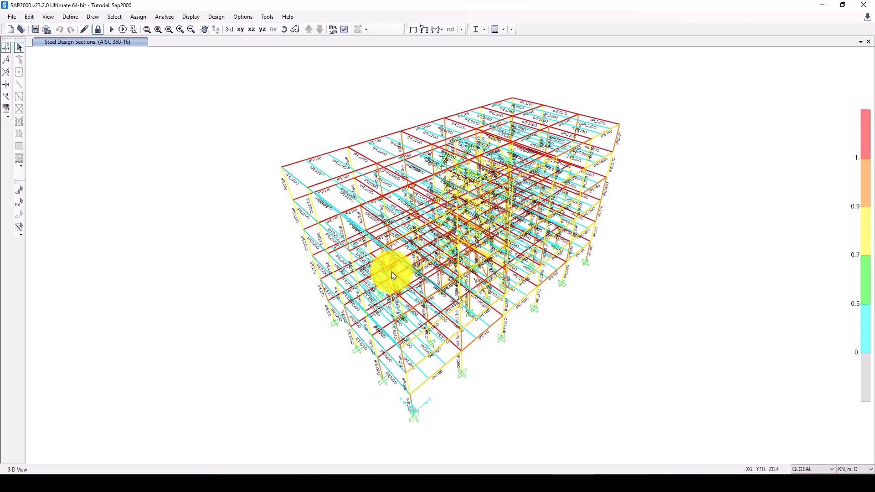
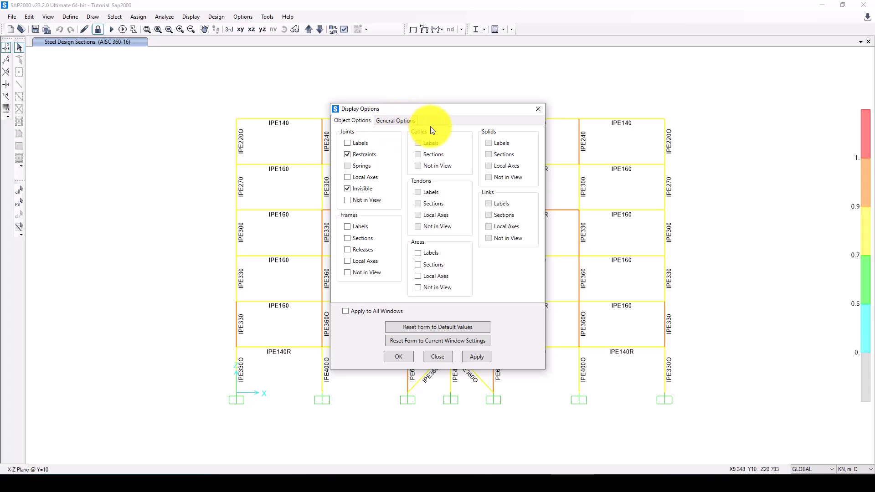
# Step: Set the view type to Extrude, display the undeformed shape of the Y=10 elevation, and save the model
pyautogui.click(412, 120)
pyautogui.click(472, 165)
pyautogui.click(463, 357)
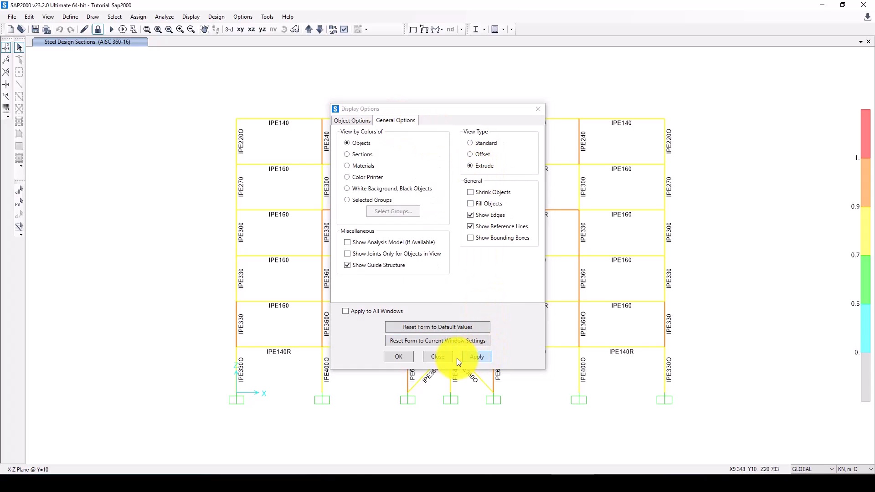
pyautogui.click(398, 358)
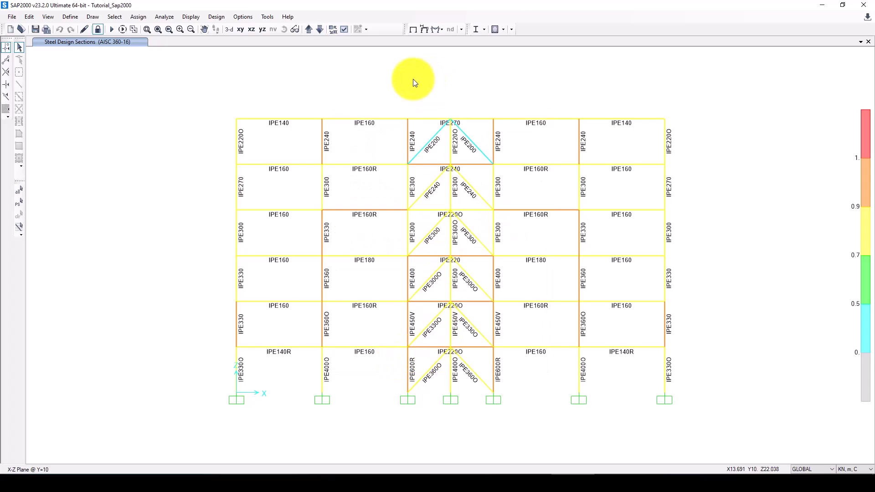
pyautogui.click(412, 29)
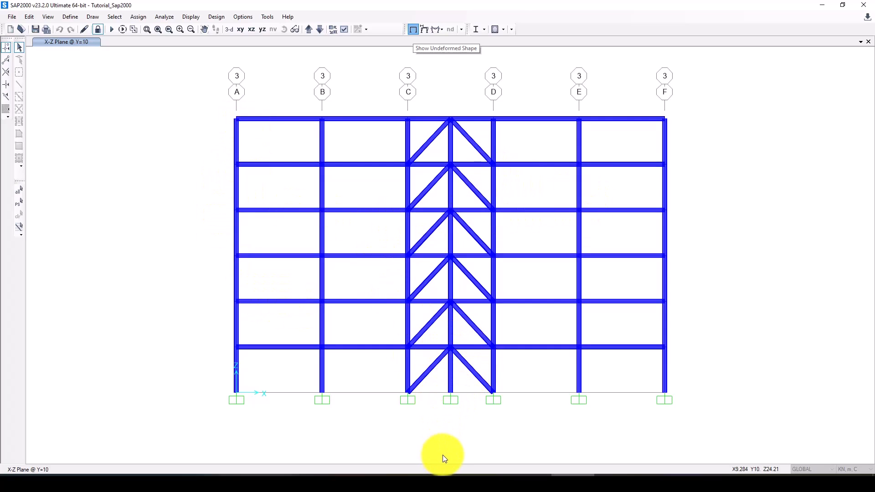
pyautogui.click(35, 30)
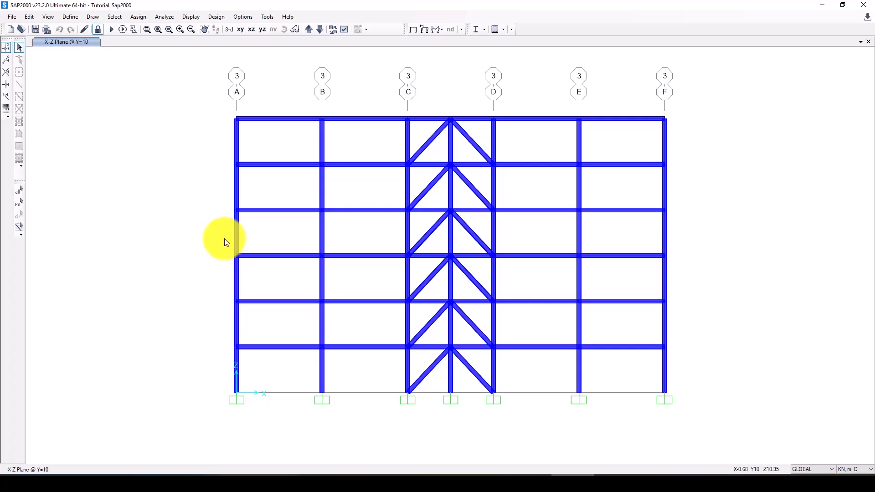
pyautogui.moveTo(251, 264)
pyautogui.mouseDown()
pyautogui.moveTo(258, 270)
pyautogui.moveTo(244, 266)
pyautogui.moveTo(250, 273)
pyautogui.mouseUp()
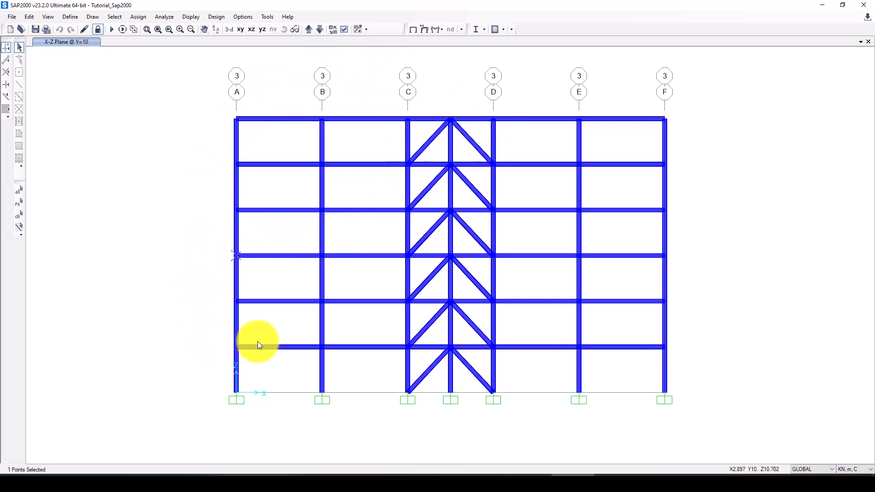
pyautogui.moveTo(382, 324); pyautogui.dragTo(388, 354)
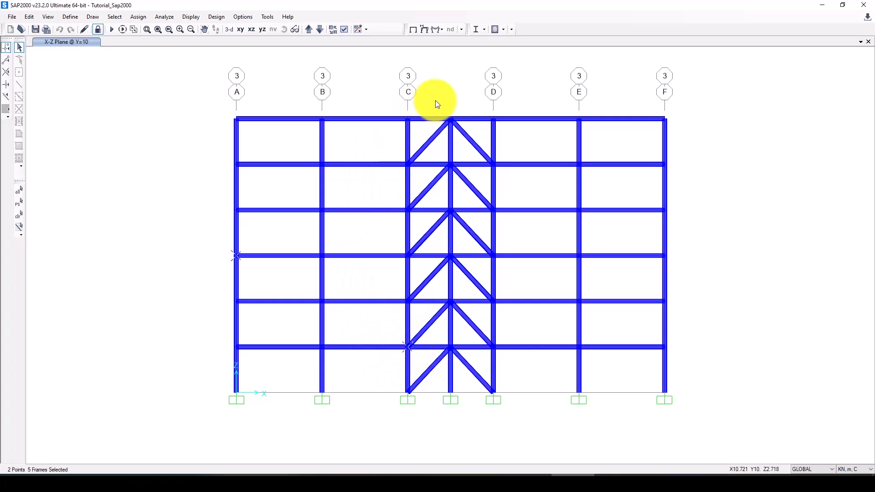
pyautogui.click(267, 17)
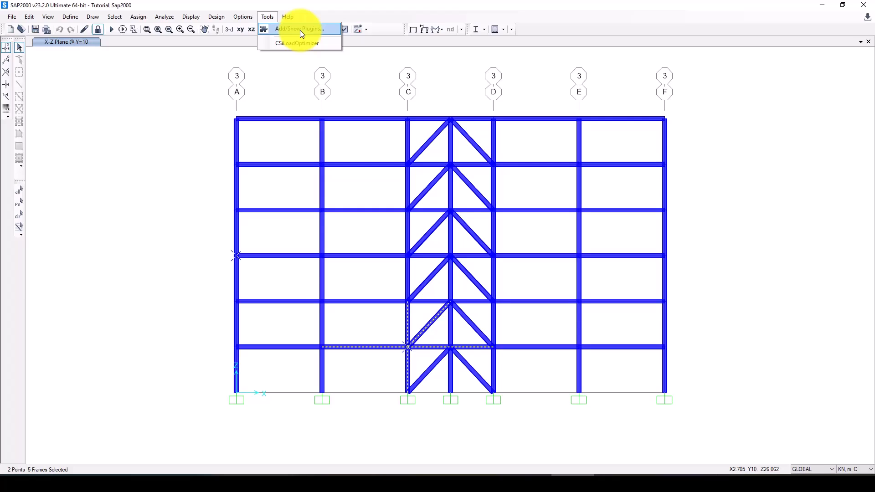
pyautogui.click(367, 238)
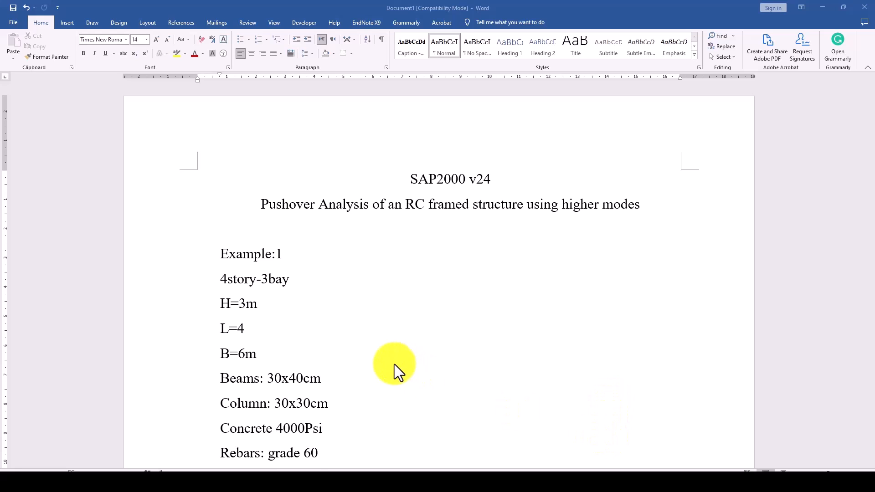
# Step: Review the RC frame pushover example in the Word document for storeys, bays, storey height, bay dimensions, member sizes and materials
pyautogui.scroll(-1, 352, 343)
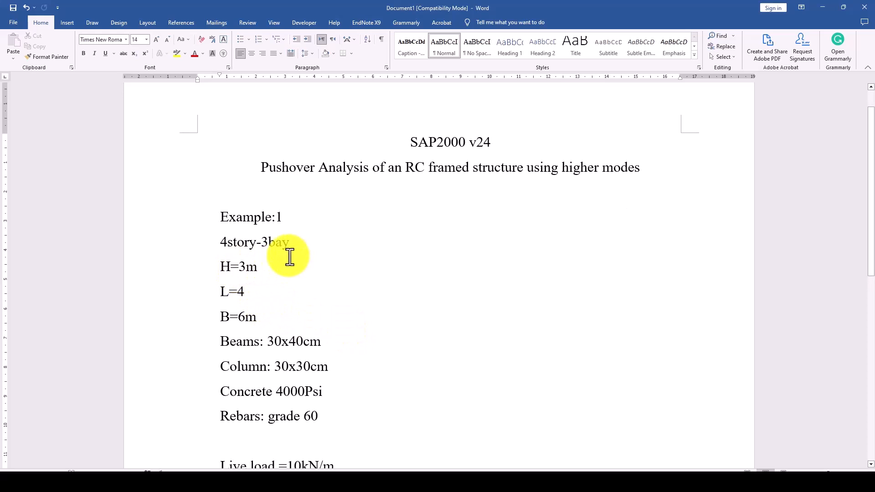
pyautogui.moveTo(251, 294); pyautogui.dragTo(238, 293)
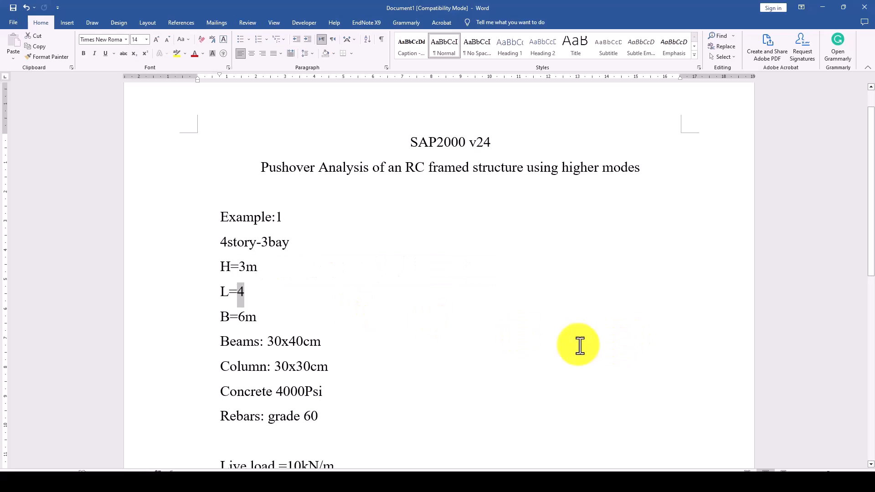
pyautogui.moveTo(247, 318); pyautogui.dragTo(238, 317)
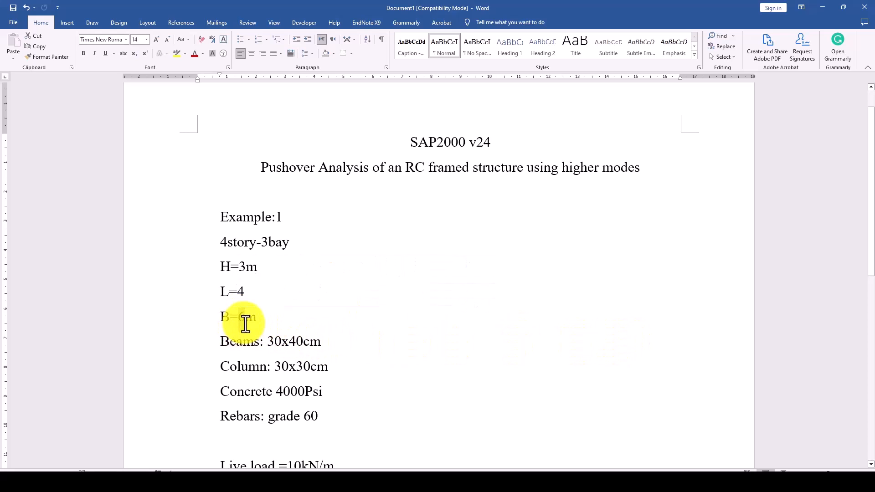
pyautogui.click(246, 318)
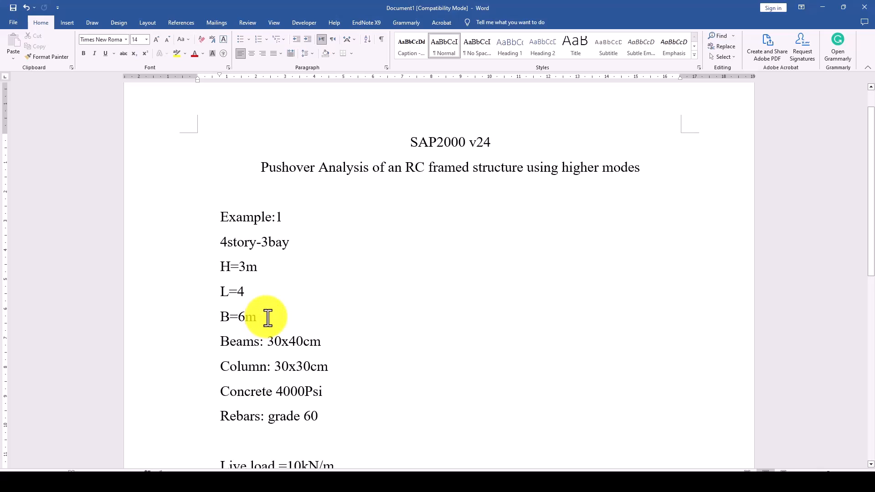
pyautogui.moveTo(261, 266); pyautogui.dragTo(221, 267)
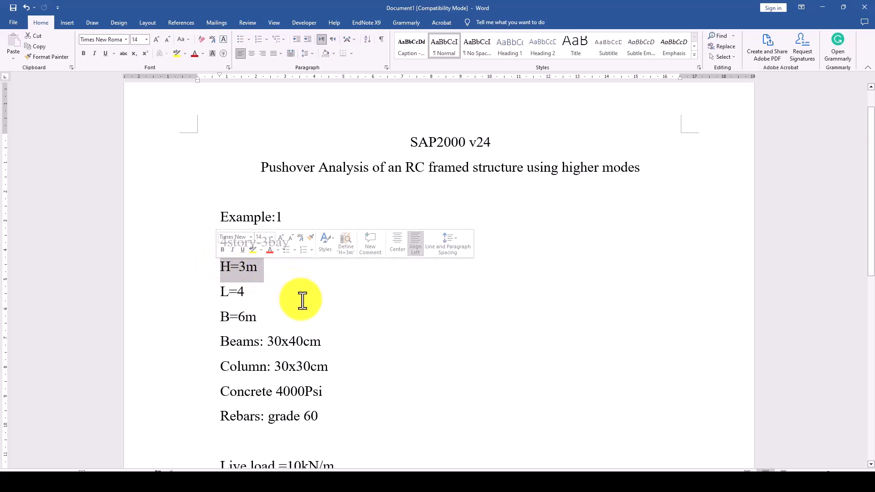
pyautogui.scroll(-2, 303, 310)
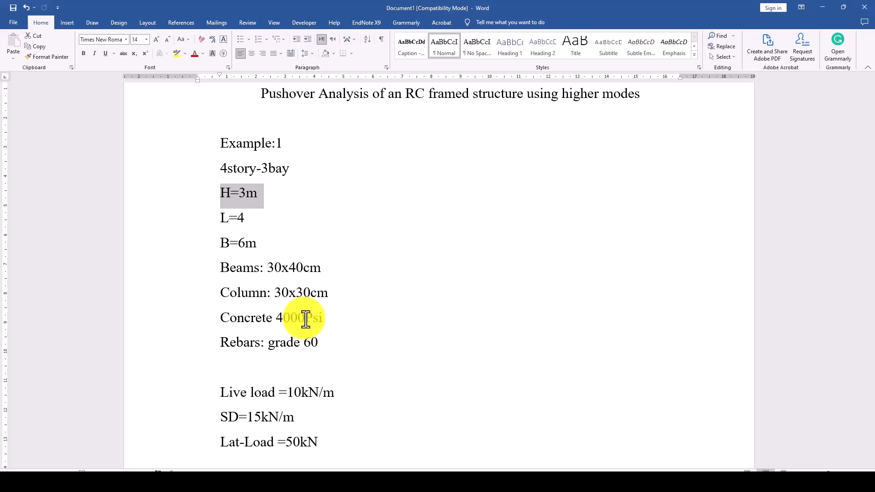
pyautogui.click(298, 364)
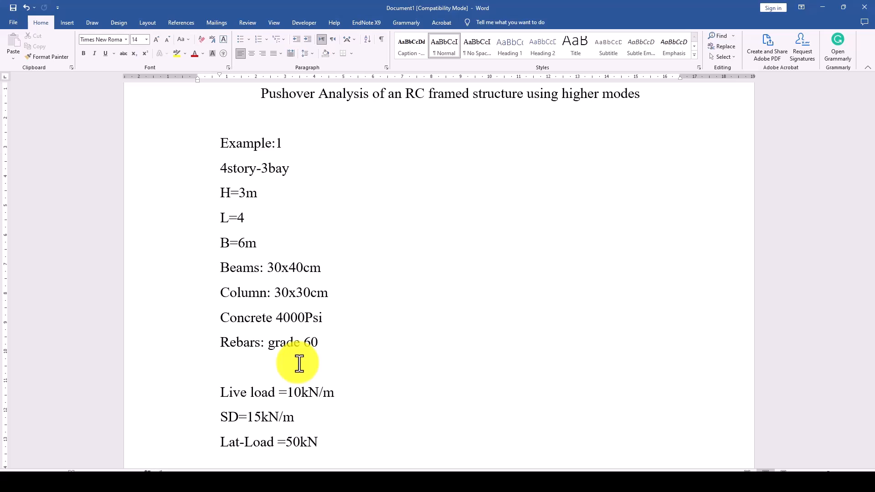
# Step: Review the live load and SD load values listed for the RC frame example against its geometry and material data
pyautogui.scroll(-3, 294, 361)
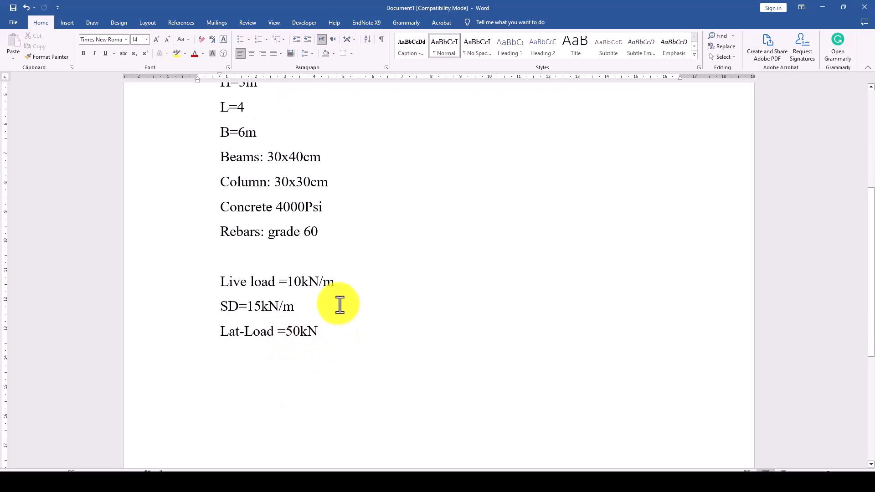
pyautogui.moveTo(349, 281); pyautogui.dragTo(226, 278)
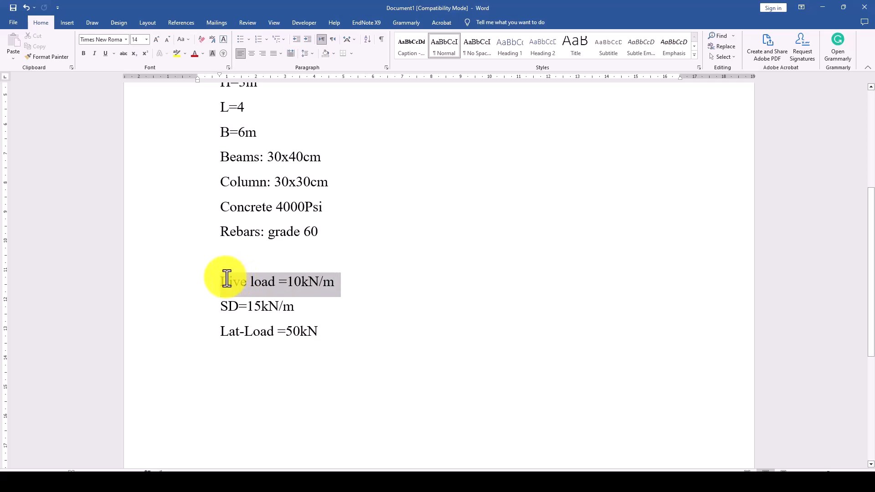
pyautogui.click(350, 289)
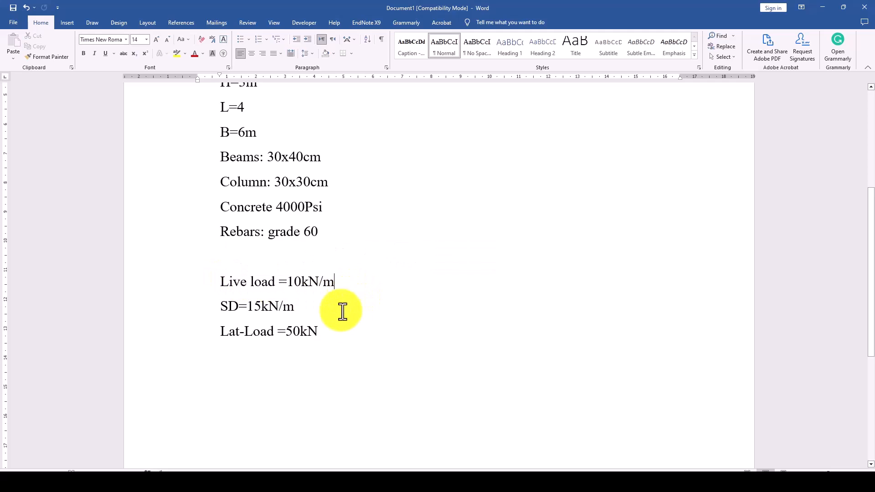
pyautogui.scroll(3, 343, 312)
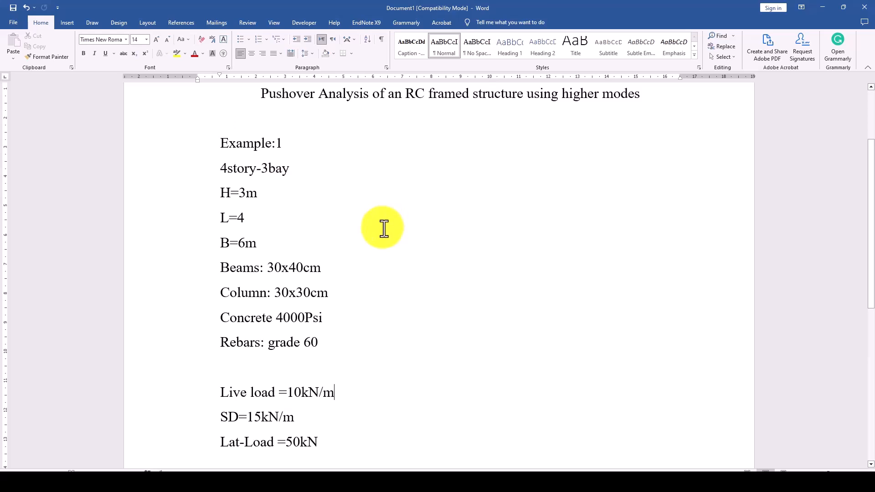
pyautogui.scroll(-1, 365, 276)
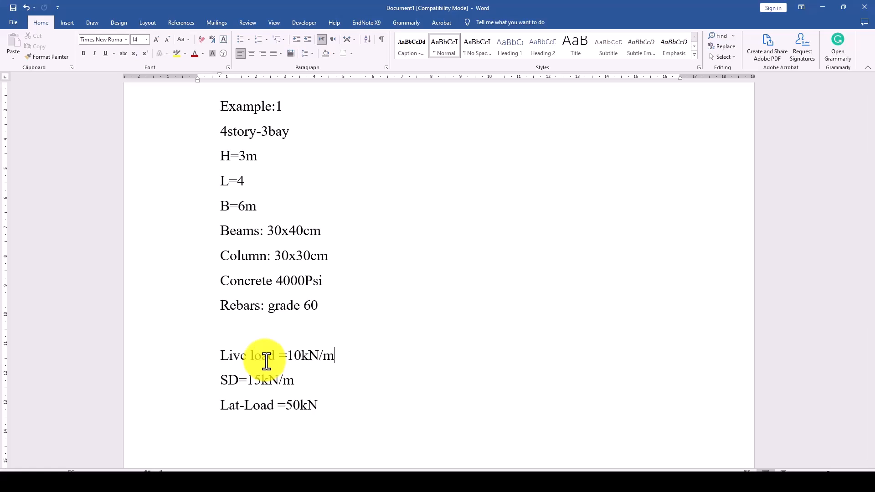
# Step: Insert a blank line between the SD and Lat-Load entries and review the lateral load value
pyautogui.click(302, 382)
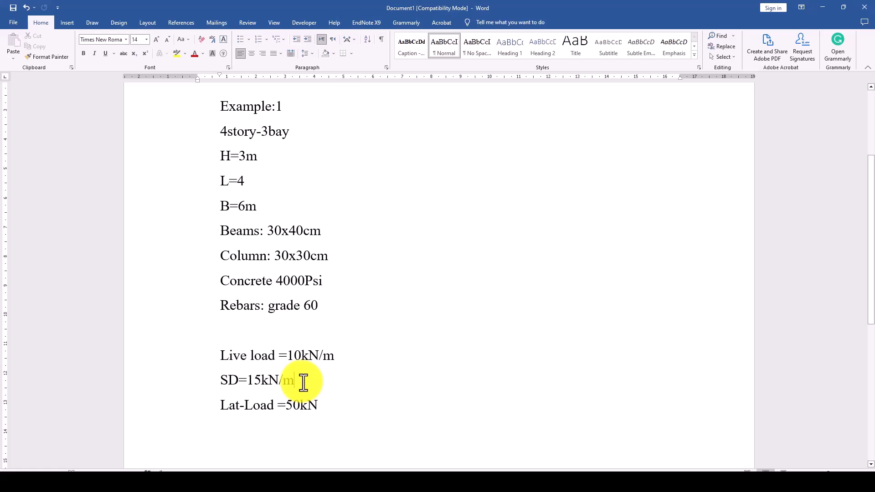
pyautogui.press('Return')
pyautogui.scroll(-1, 301, 385)
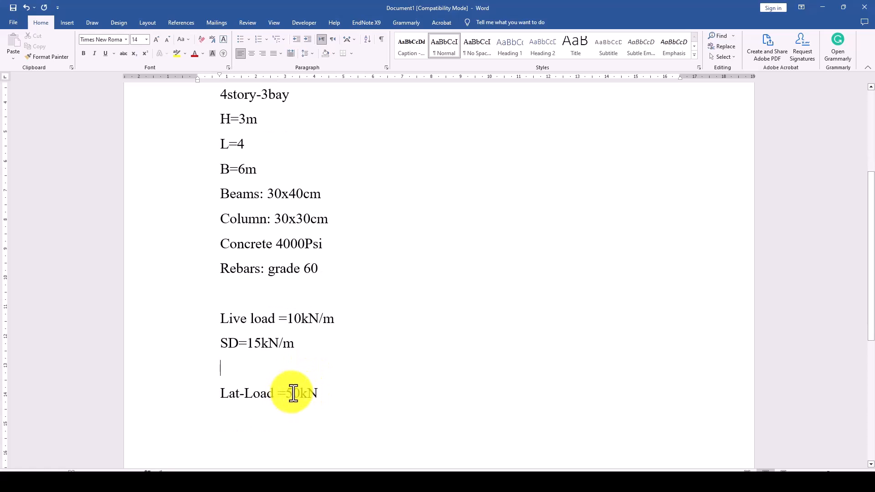
pyautogui.moveTo(286, 394); pyautogui.dragTo(299, 395)
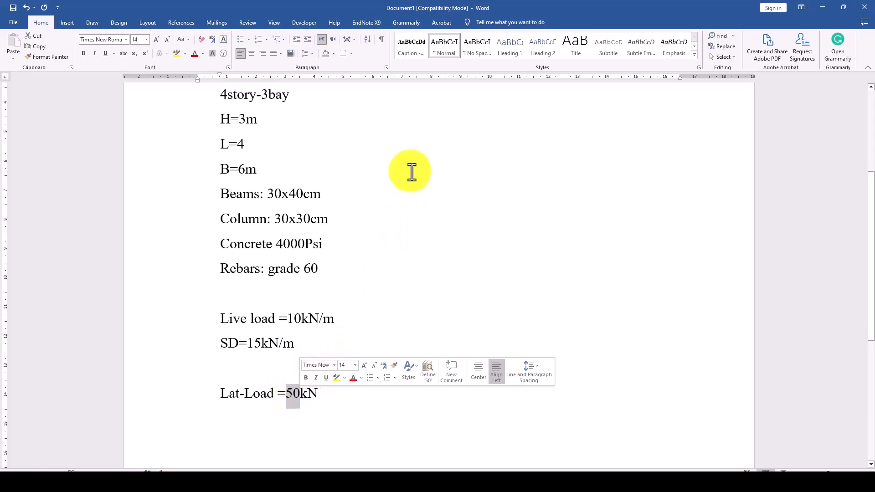
pyautogui.click(336, 413)
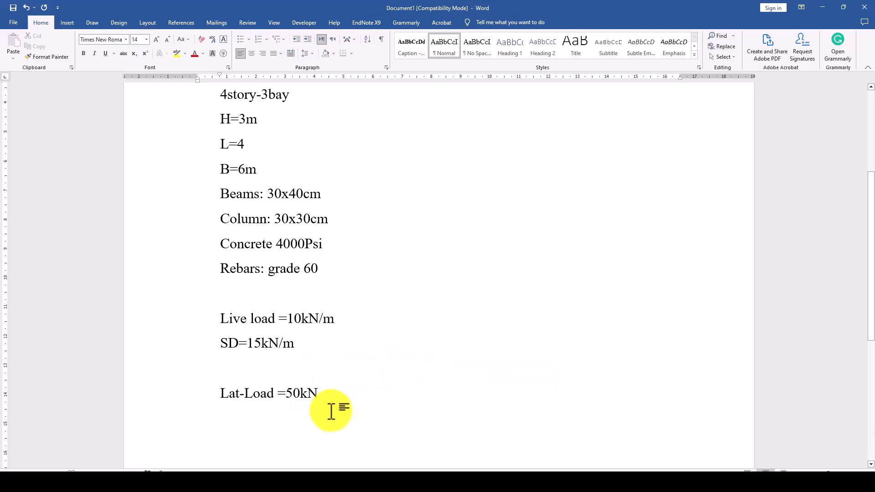
pyautogui.scroll(-3, 351, 397)
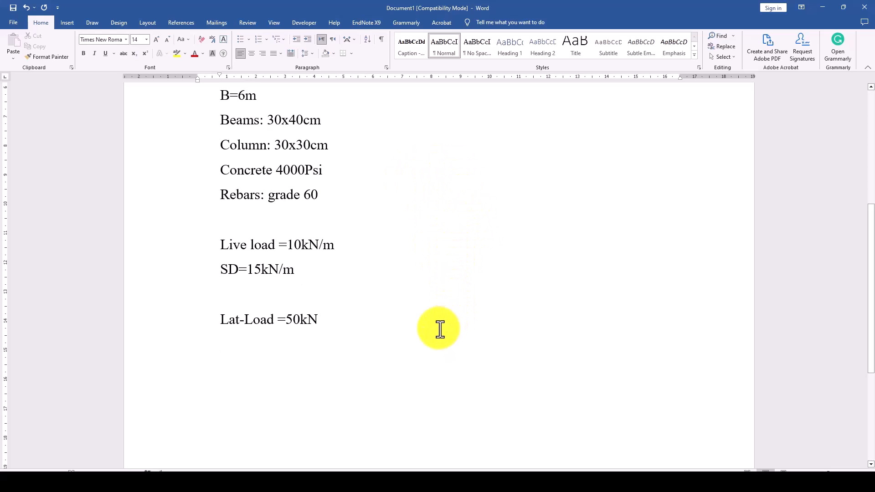
pyautogui.scroll(-2, 443, 325)
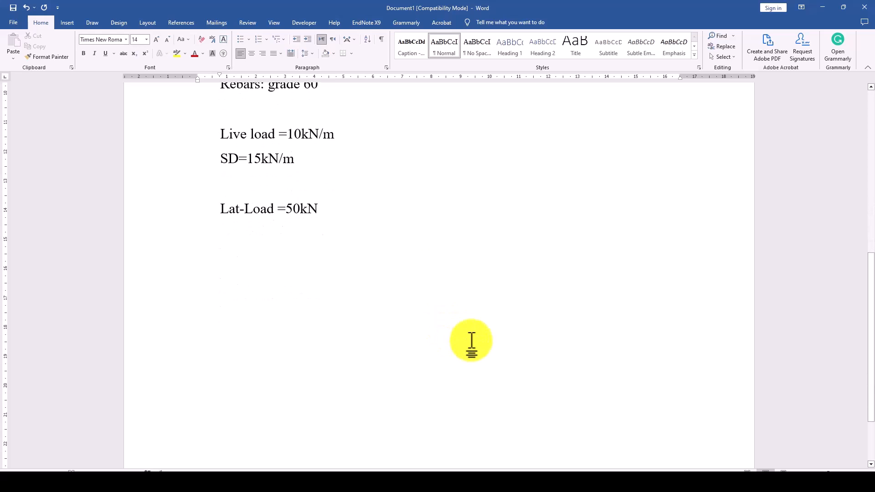
pyautogui.scroll(7, 451, 342)
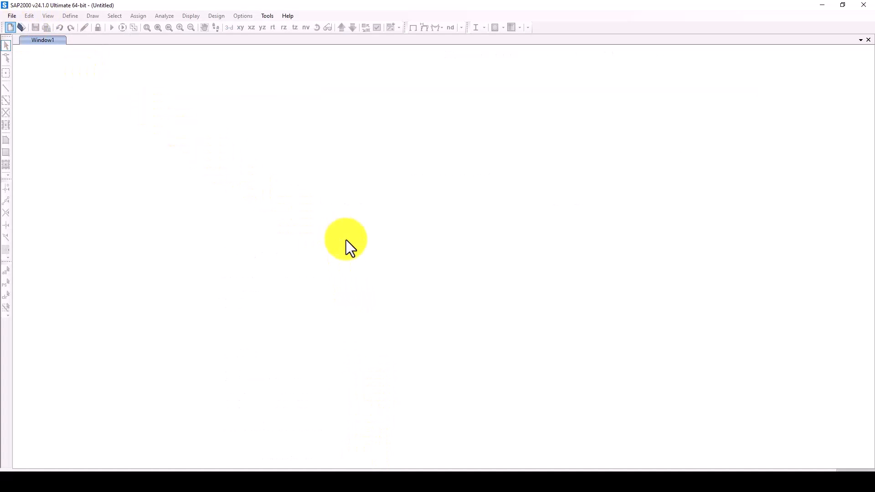
# Step: Switch to SAP2000 and start a new model from the 2D Frames template with KN, m, C units and United States materials
pyautogui.hotkey('ctrl', 'n')
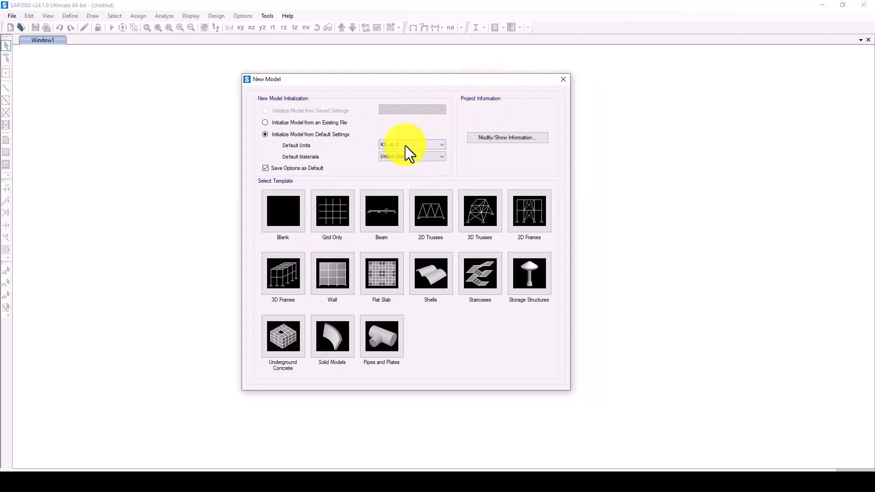
pyautogui.click(406, 146)
pyautogui.click(406, 146)
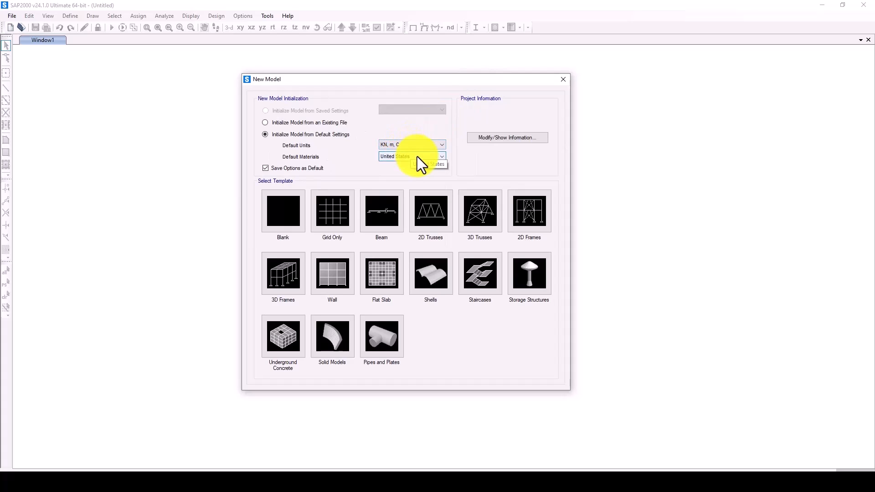
pyautogui.click(417, 157)
pyautogui.click(417, 157)
pyautogui.click(417, 157)
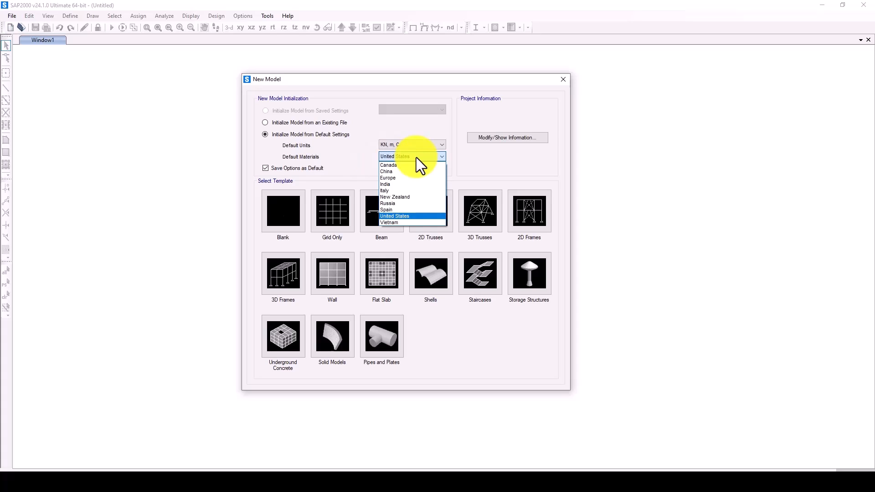
pyautogui.click(416, 157)
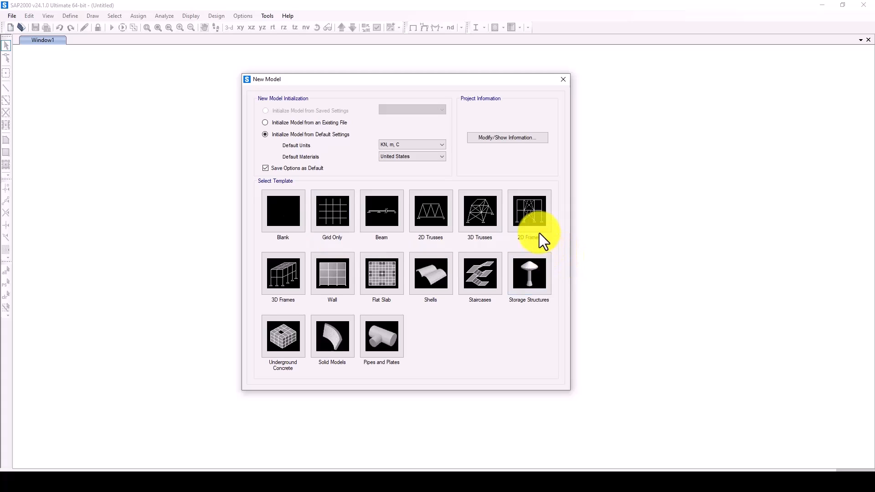
pyautogui.click(533, 220)
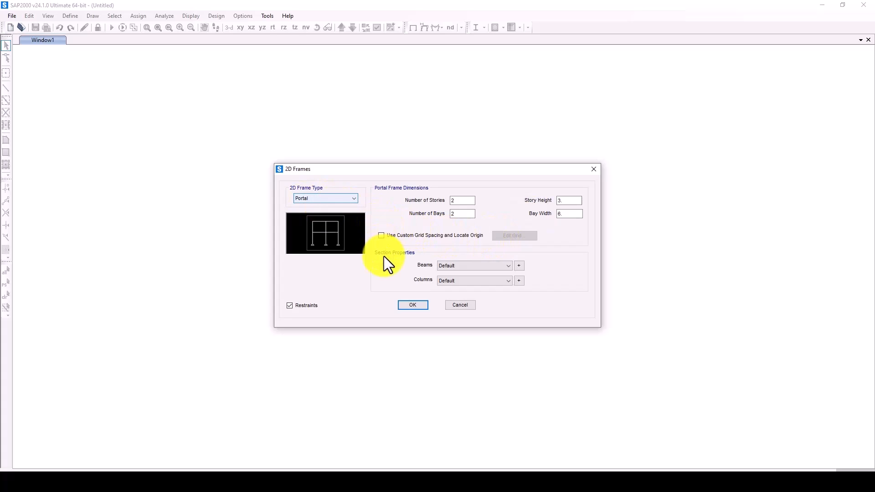
# Step: Set the portal frame's number of stories to 4 and enable custom grid spacing
pyautogui.moveTo(462, 201); pyautogui.dragTo(434, 201)
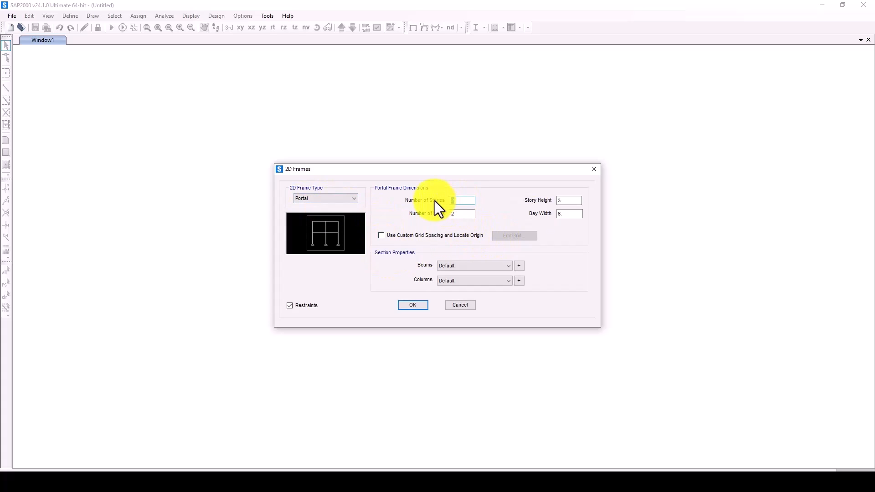
pyautogui.write('4')
pyautogui.click(388, 235)
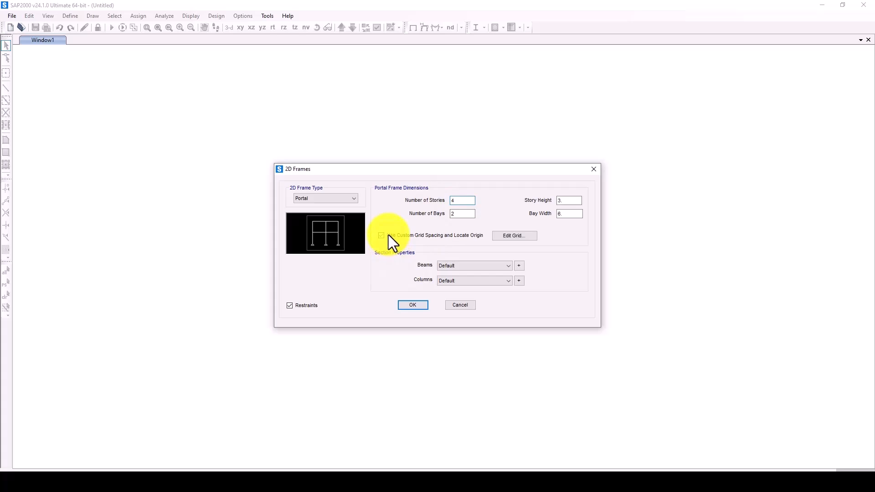
# Step: Add a fourth X grid line to the frame's grid and set the X spacings to 4, 6 and 4 m
pyautogui.click(514, 235)
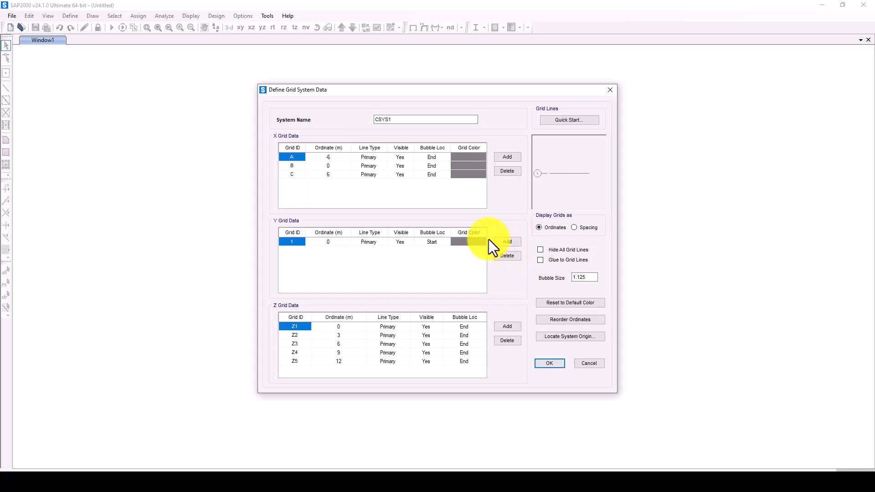
pyautogui.click(507, 158)
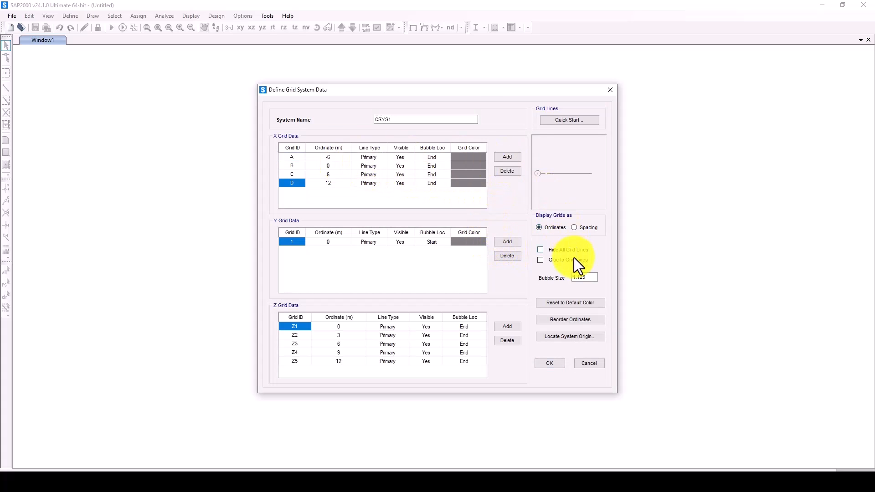
pyautogui.click(584, 228)
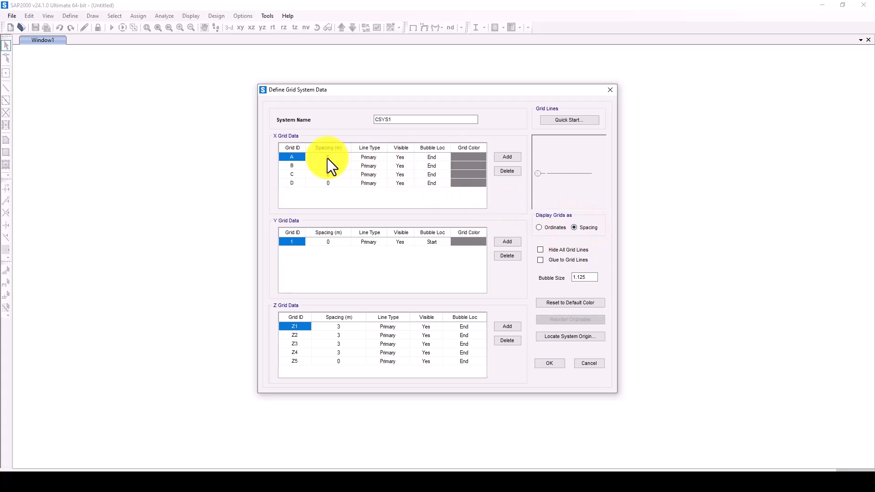
pyautogui.click(328, 158)
pyautogui.click(327, 175)
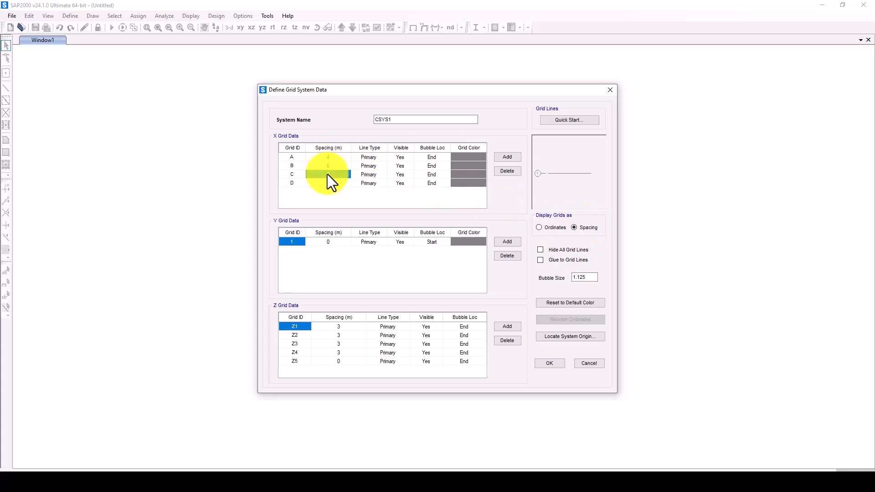
pyautogui.write('4')
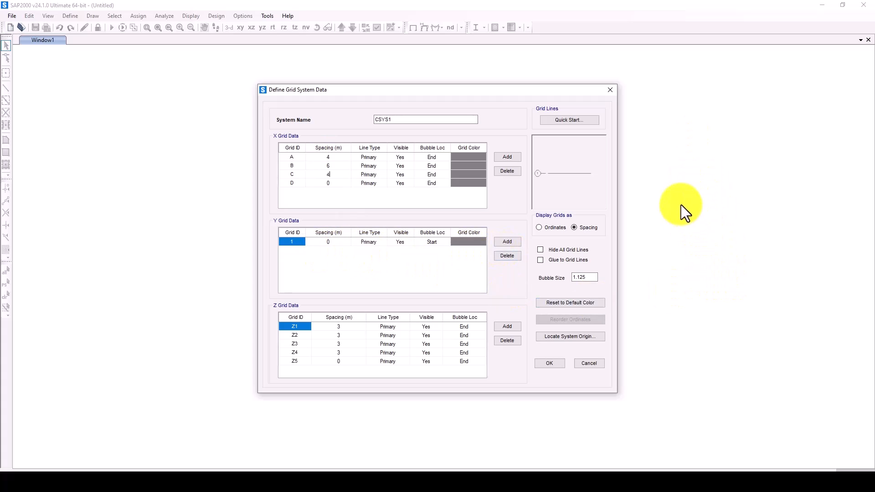
pyautogui.click(540, 363)
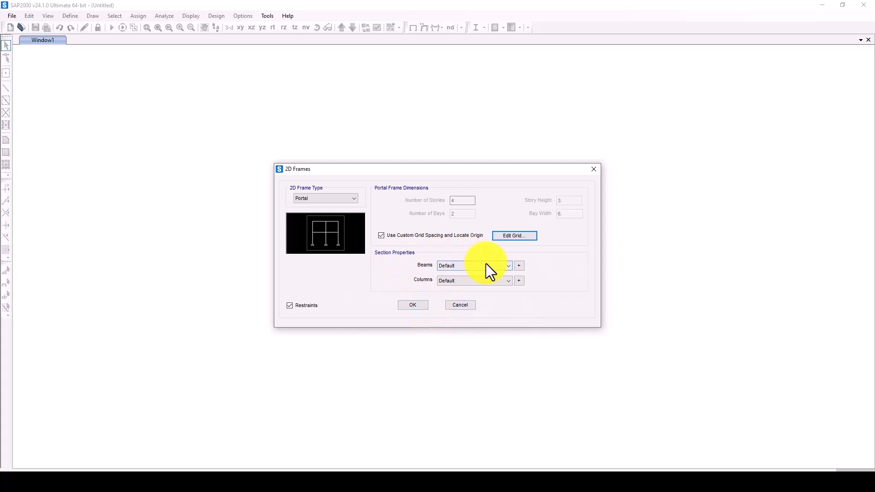
# Step: Add a new rectangular concrete frame section named Column30x30
pyautogui.click(520, 266)
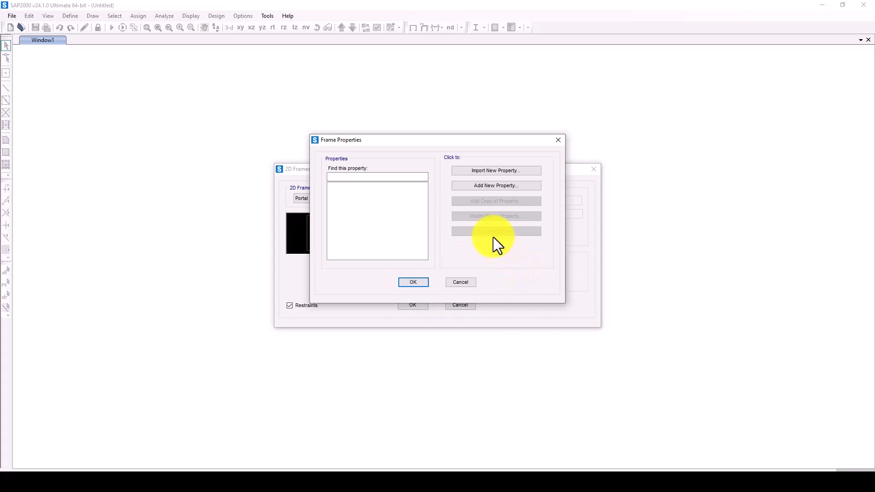
pyautogui.click(481, 186)
pyautogui.click(472, 155)
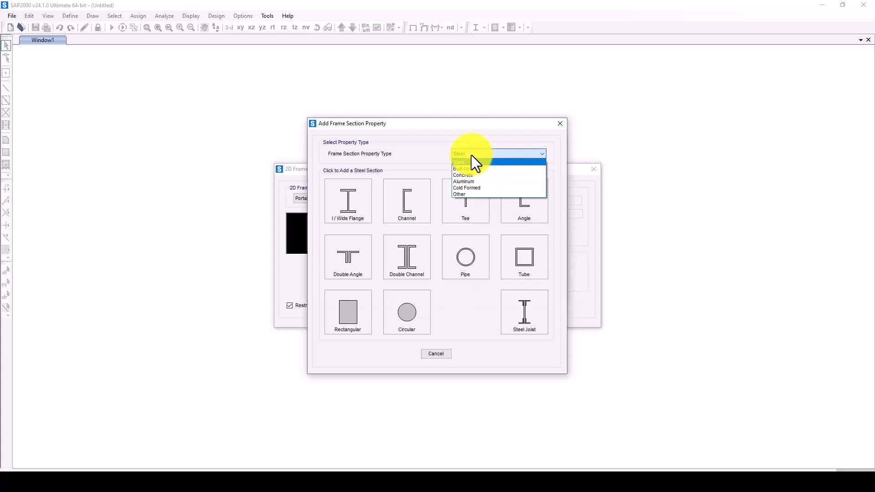
pyautogui.click(470, 175)
pyautogui.click(349, 209)
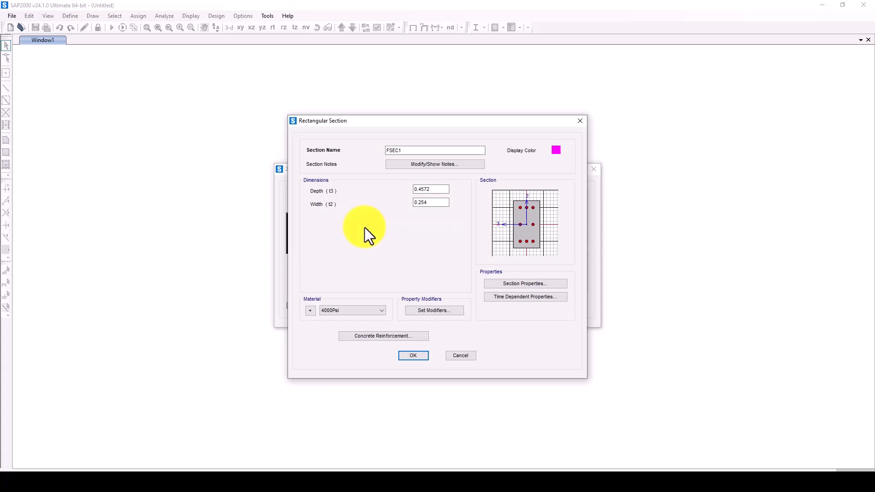
pyautogui.moveTo(405, 152); pyautogui.dragTo(369, 153)
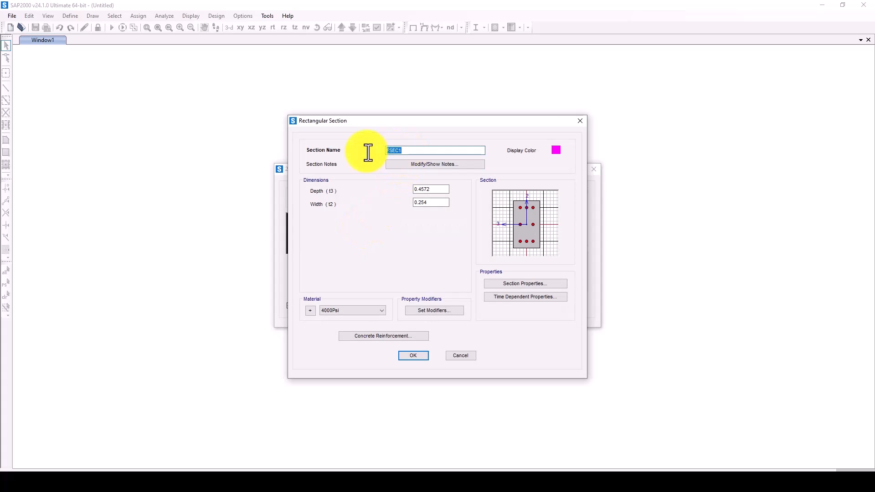
pyautogui.write('Column30')
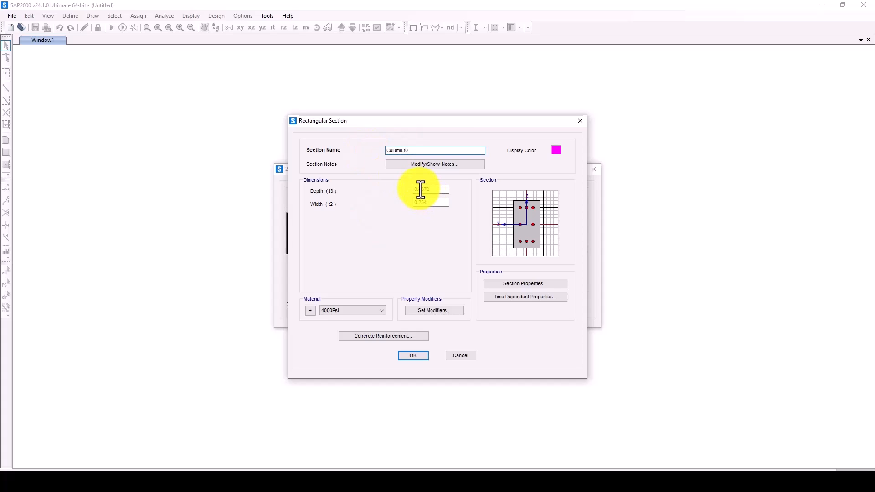
pyautogui.write('x30')
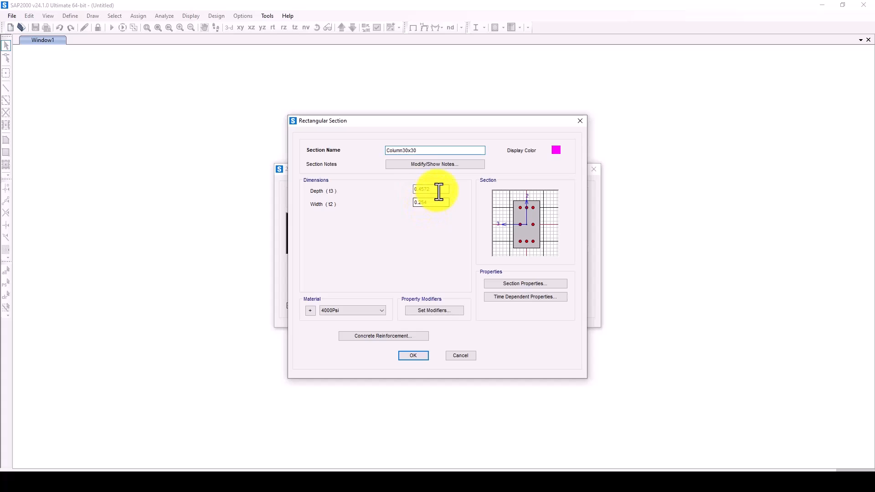
# Step: Set the Column30x30 section's depth and width to 0.3 m each
pyautogui.doubleClick(421, 188)
pyautogui.write('0.3')
pyautogui.doubleClick(426, 201)
pyautogui.write('0.3')
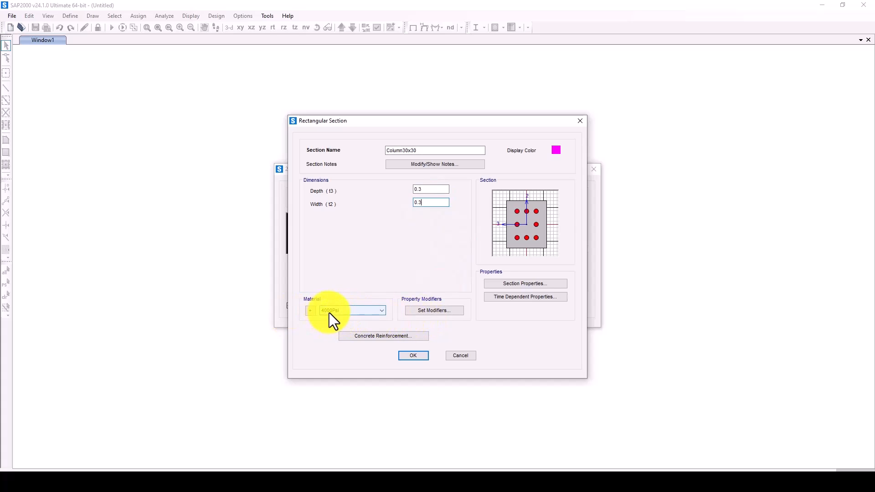
# Step: Set the column's longitudinal reinforcement to 2 bars along both the 3-dir and 2-dir faces, with bar size 20M
pyautogui.click(373, 338)
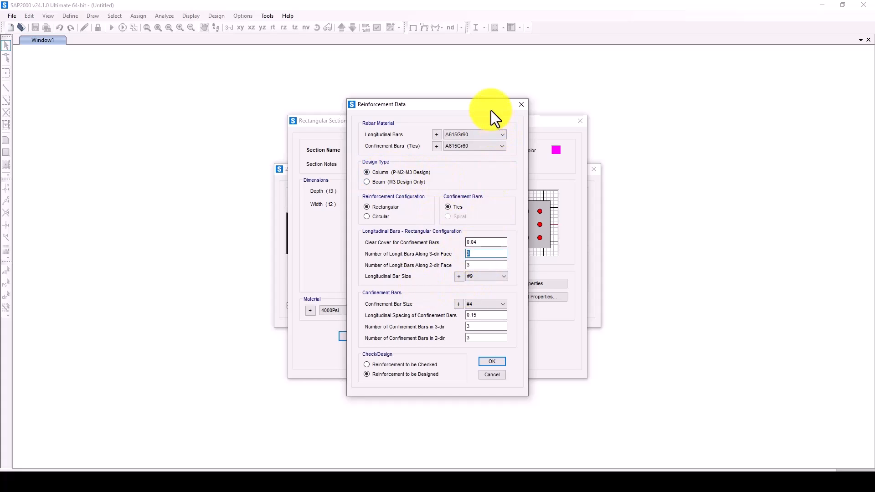
pyautogui.moveTo(487, 101); pyautogui.dragTo(372, 95)
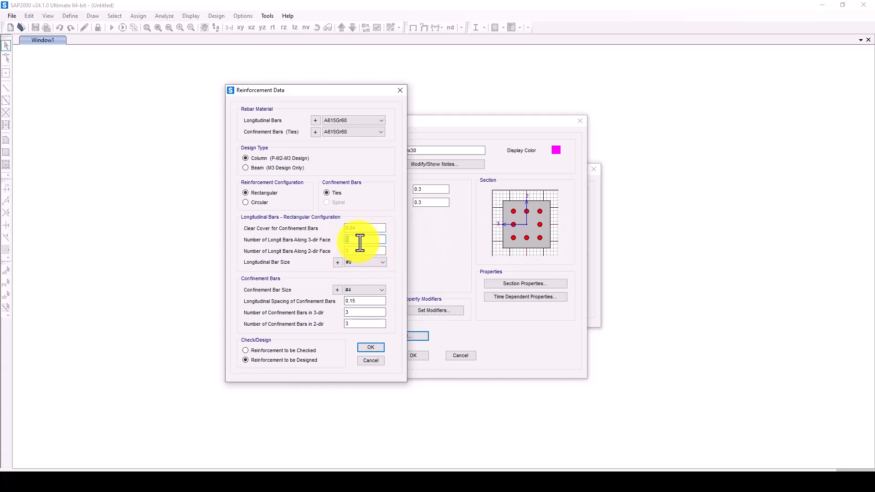
pyautogui.write('2')
pyautogui.press('Tab')
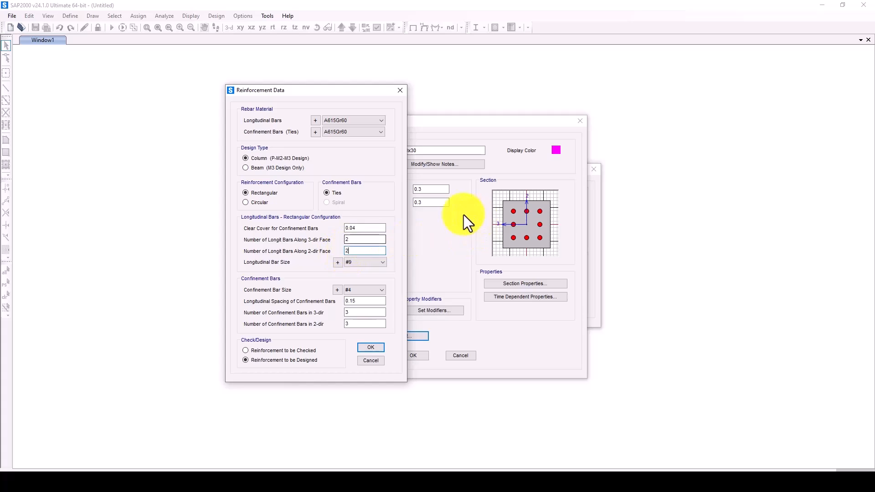
pyautogui.click(368, 262)
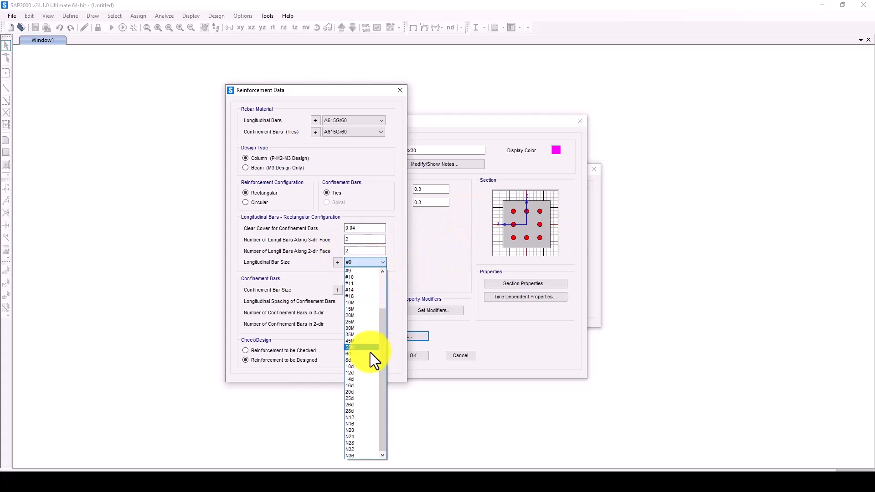
pyautogui.click(357, 316)
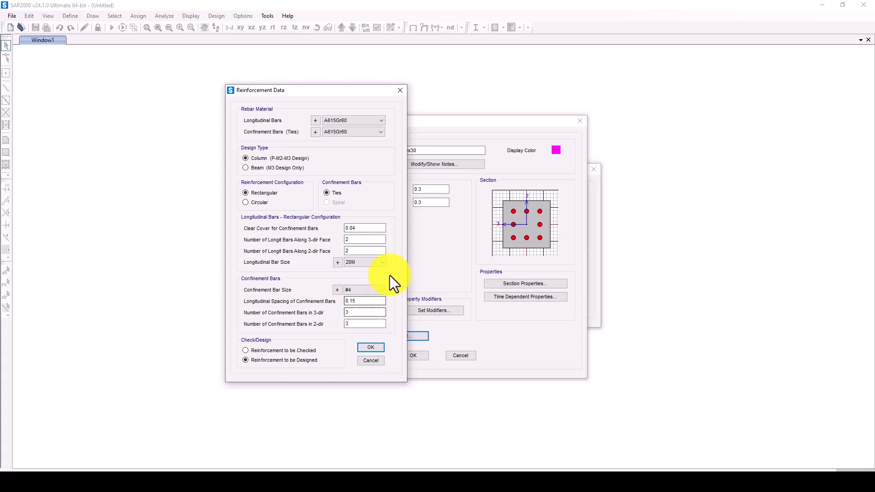
# Step: Set the column's confinement bar size to 8d and accept the reinforcement and the Column30x30 section
pyautogui.click(366, 291)
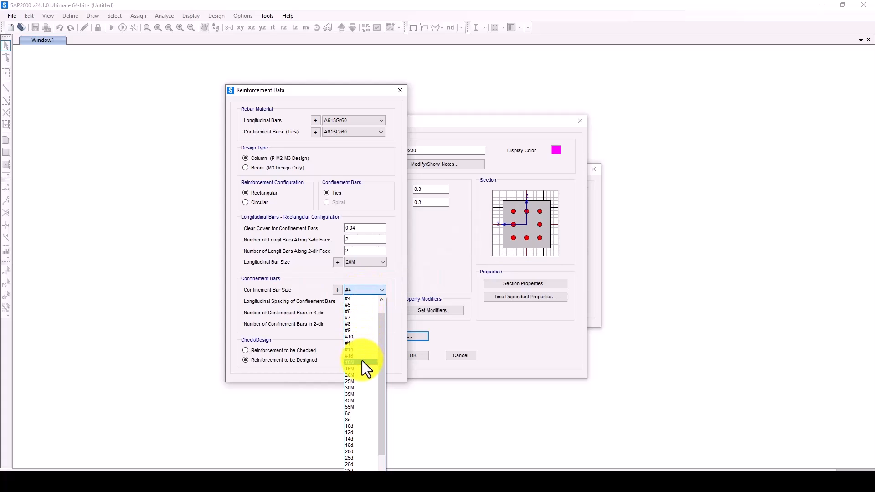
pyautogui.click(361, 419)
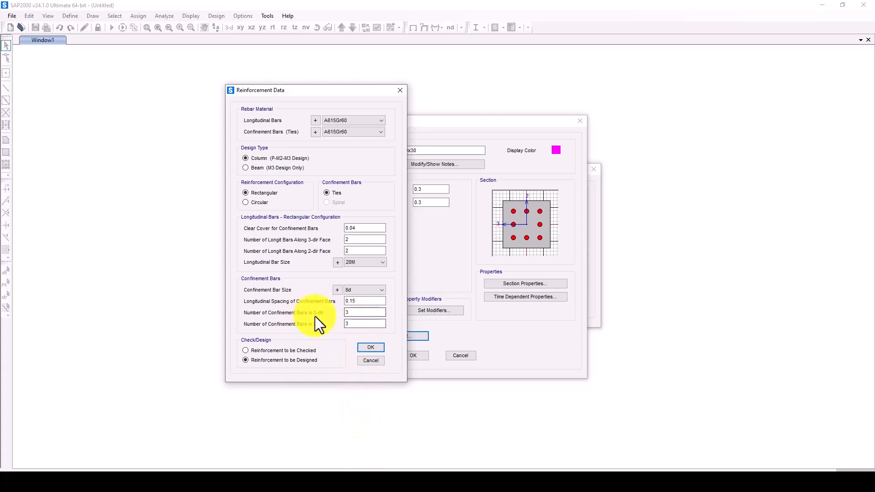
pyautogui.click(369, 348)
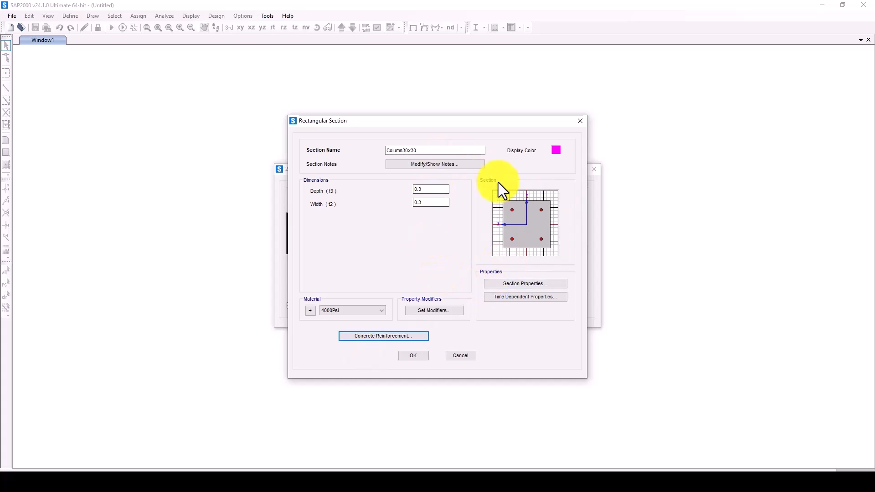
pyautogui.moveTo(430, 152); pyautogui.dragTo(375, 153)
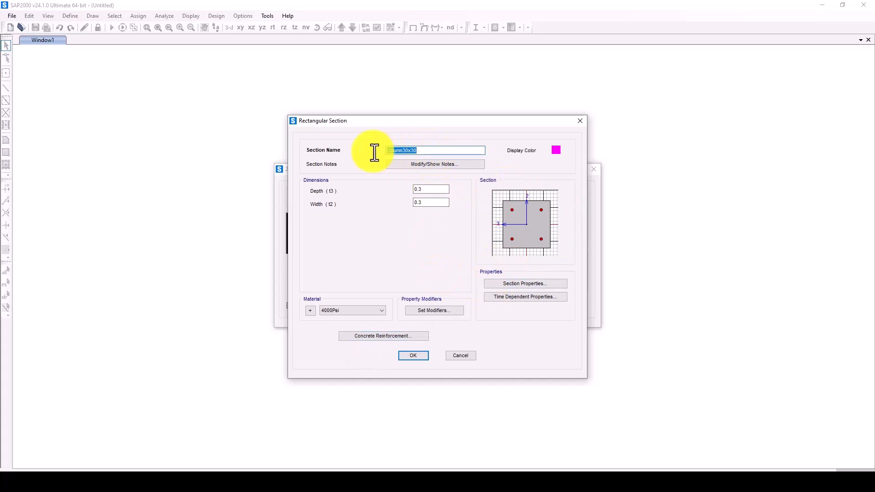
pyautogui.click(413, 356)
# Step: Add a new rectangular concrete frame section named Beam30x40 with a depth of 0.40 m and a width of 0.30 m
pyautogui.click(496, 186)
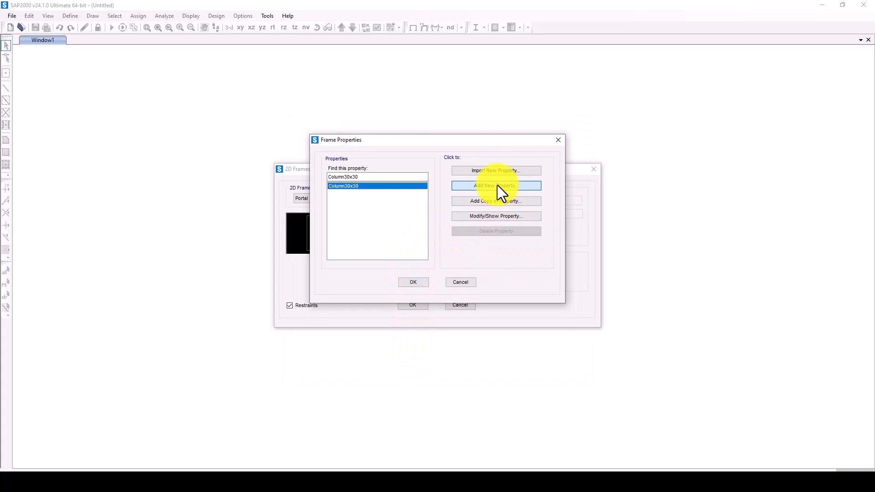
pyautogui.click(360, 200)
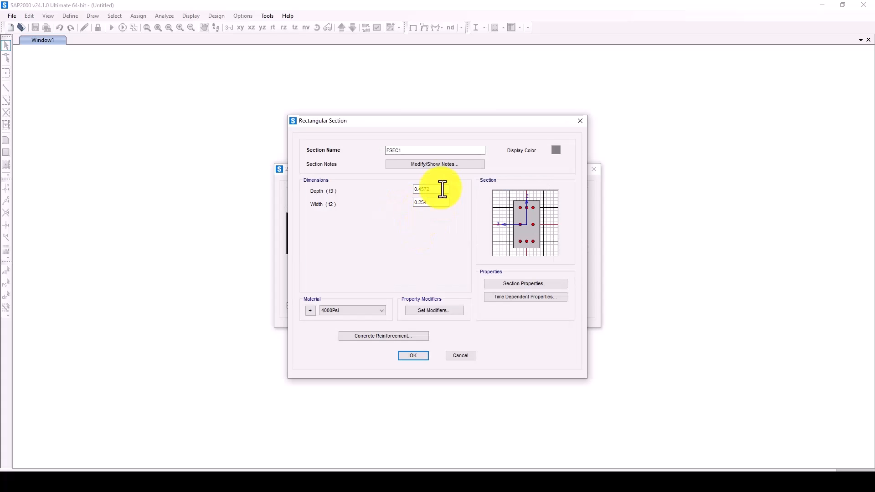
pyautogui.moveTo(415, 151); pyautogui.dragTo(372, 151)
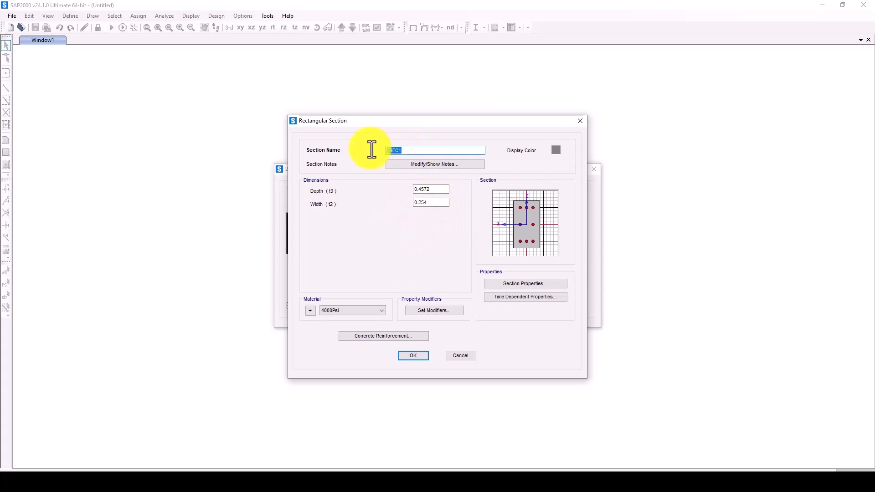
pyautogui.write('Beam30x40')
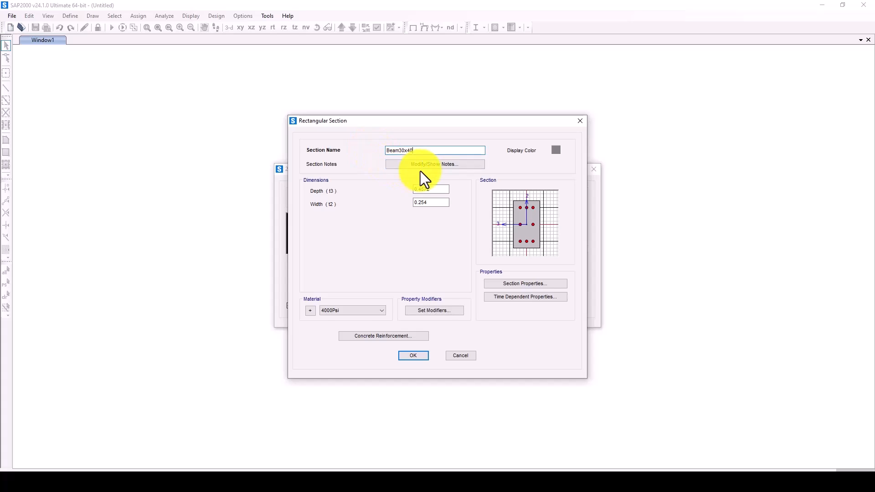
pyautogui.moveTo(432, 189); pyautogui.dragTo(420, 205)
pyautogui.write('0.')
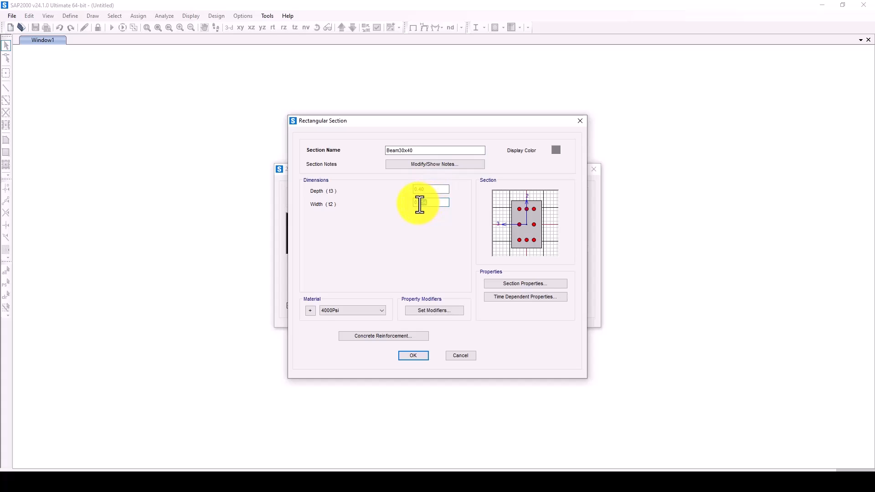
pyautogui.write('30')
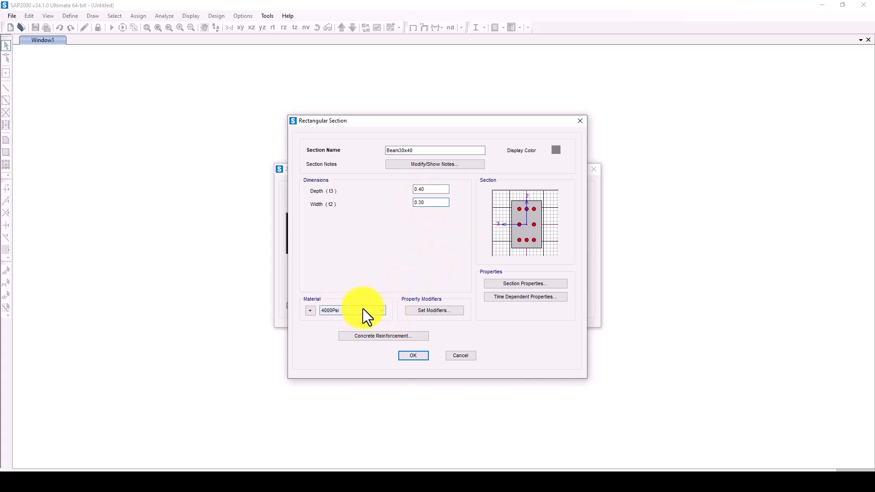
# Step: Set the Beam30x40 reinforcement design type to Beam (M3 Design Only) and accept the section and the frame properties
pyautogui.click(363, 337)
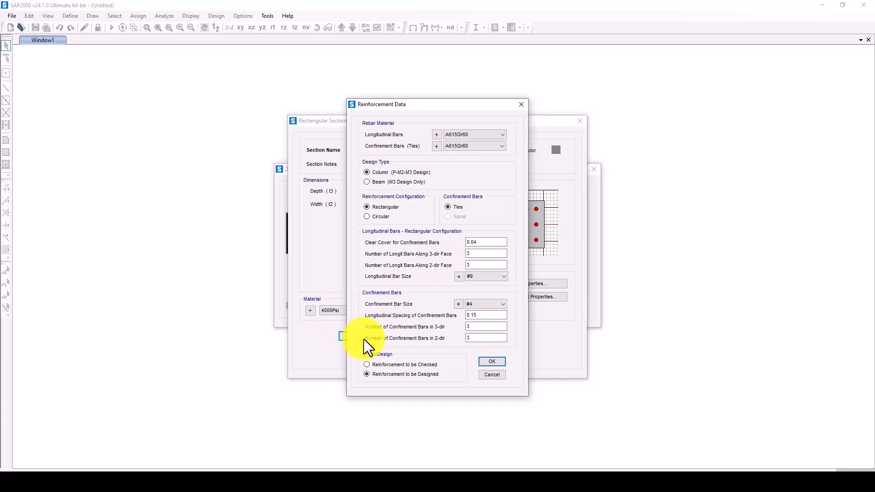
pyautogui.click(385, 183)
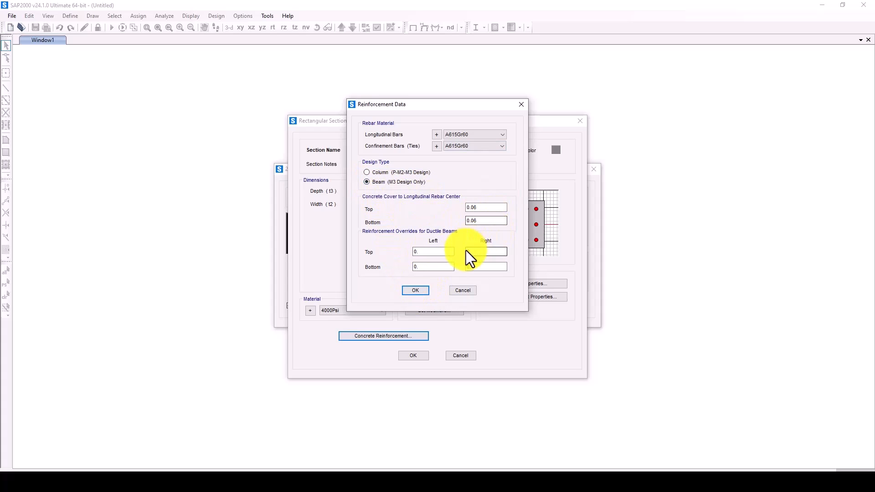
pyautogui.click(415, 291)
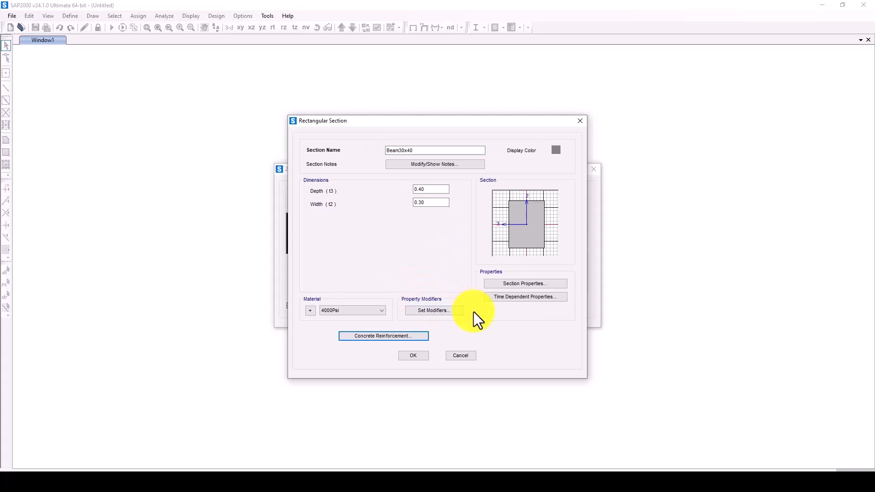
pyautogui.click(413, 355)
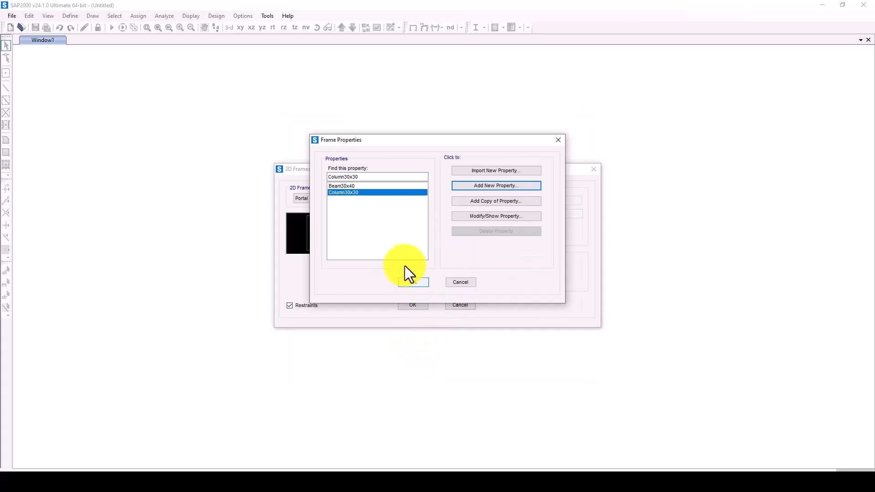
pyautogui.click(413, 282)
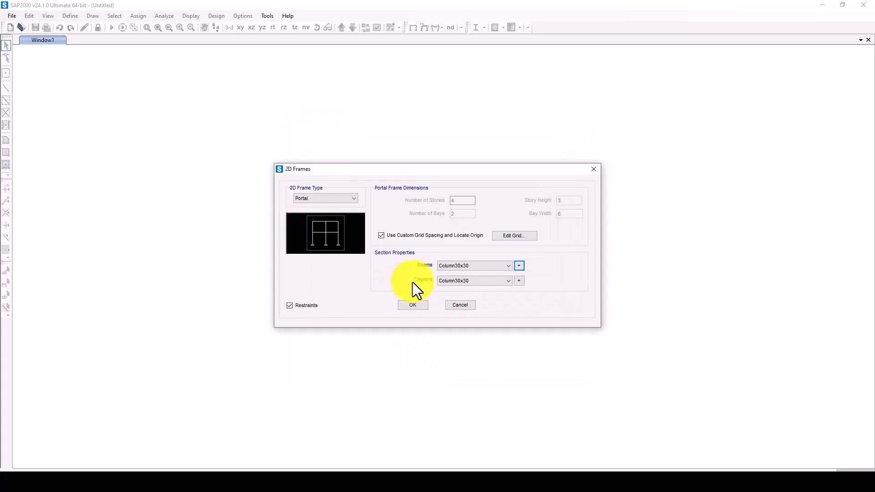
# Step: Assign Beam30x40 to the beams and Column30x30 to the columns, and create the portal frame
pyautogui.click(469, 266)
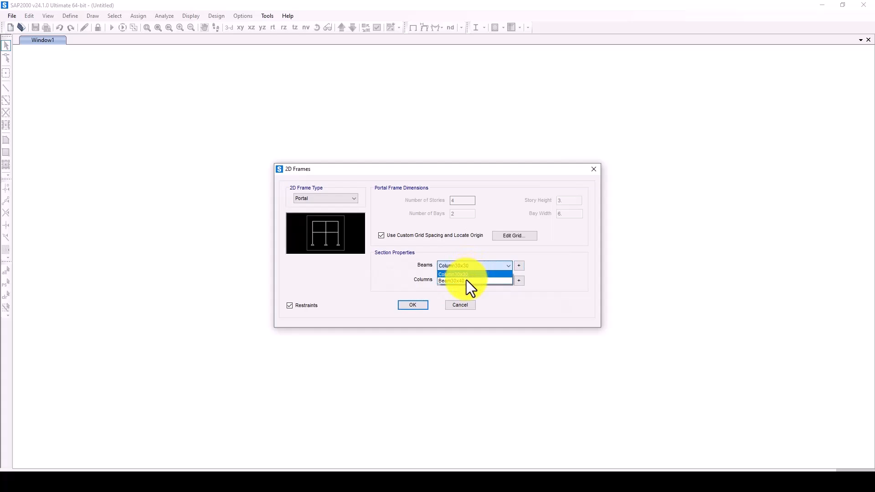
pyautogui.click(466, 280)
pyautogui.click(469, 280)
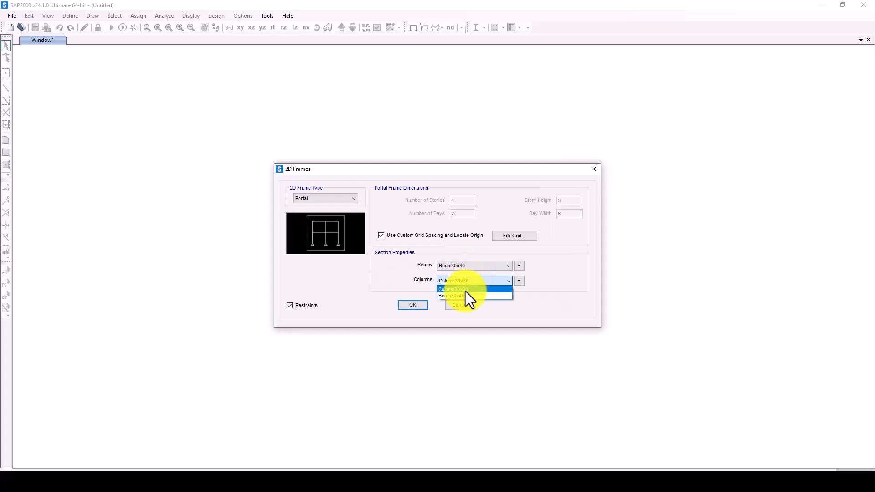
pyautogui.click(466, 290)
pyautogui.click(414, 302)
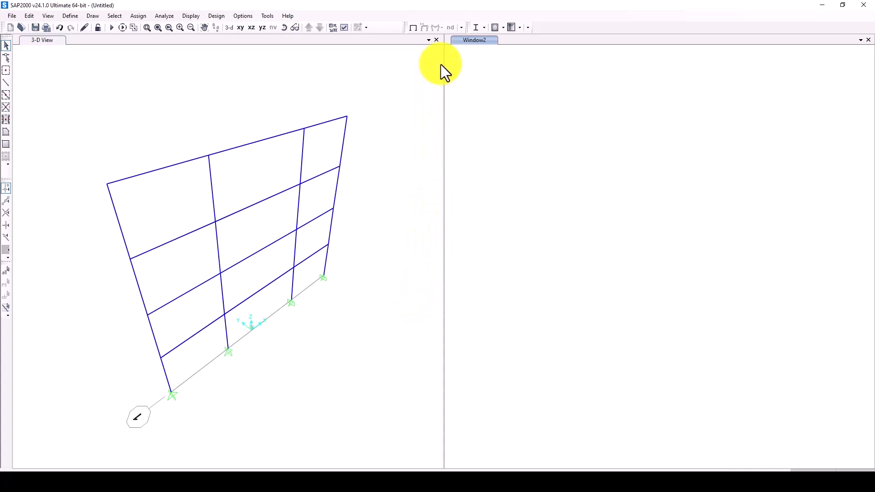
# Step: Close the 3-D view and assign fixed restraints to the four base joints in the X-Z elevation
pyautogui.click(436, 40)
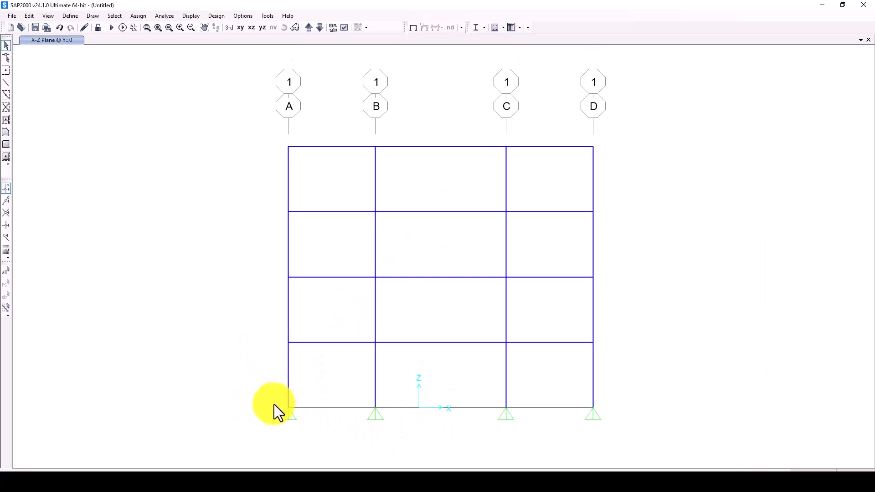
pyautogui.moveTo(246, 401); pyautogui.dragTo(614, 431)
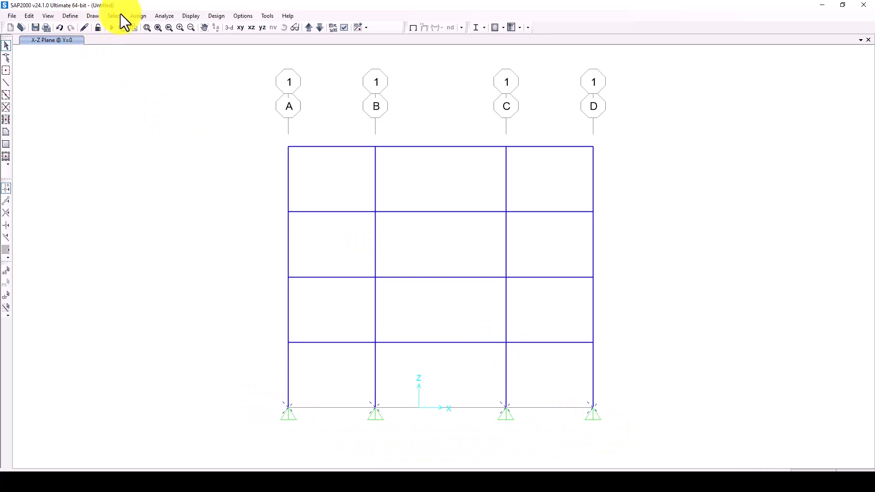
pyautogui.click(139, 16)
pyautogui.moveTo(152, 28)
pyautogui.click(283, 28)
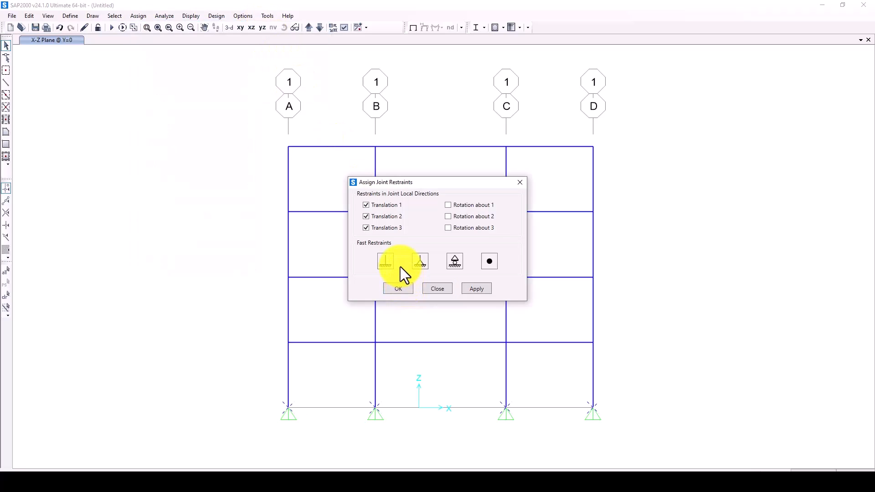
pyautogui.click(398, 289)
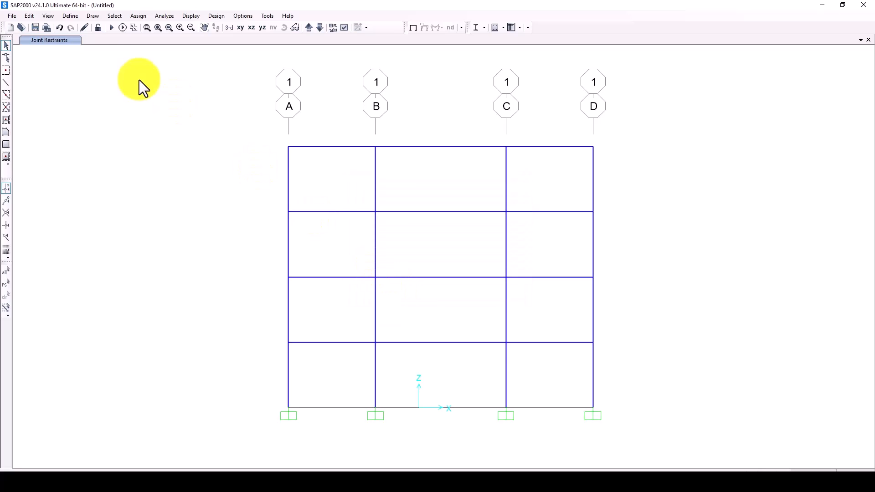
# Step: Define a new load pattern named SD of type Super Dead with a self-weight multiplier of 0
pyautogui.click(70, 15)
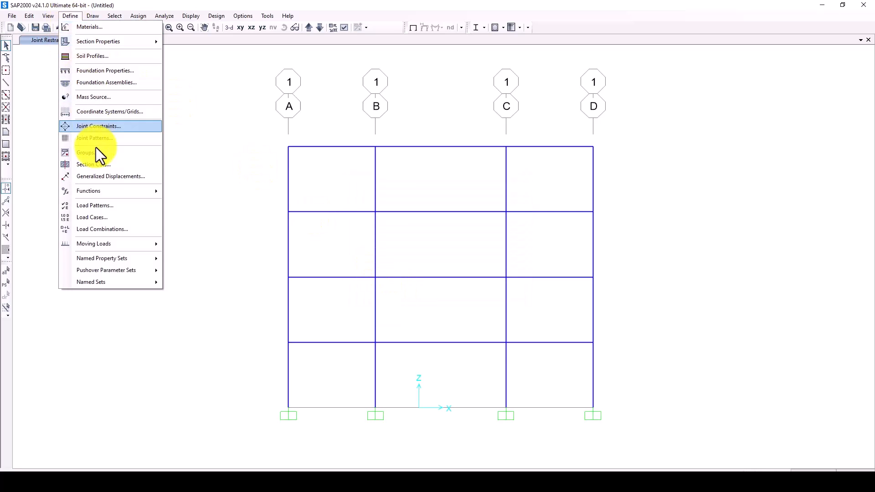
pyautogui.click(99, 204)
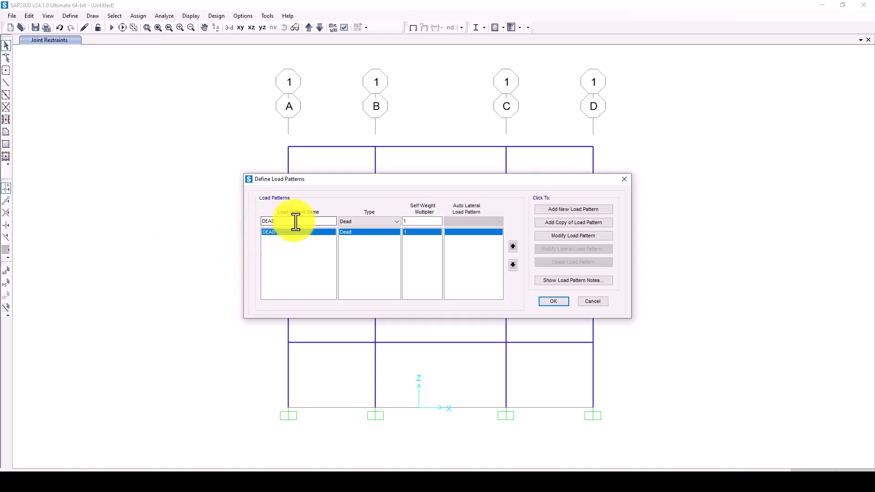
pyautogui.moveTo(290, 221); pyautogui.dragTo(250, 217)
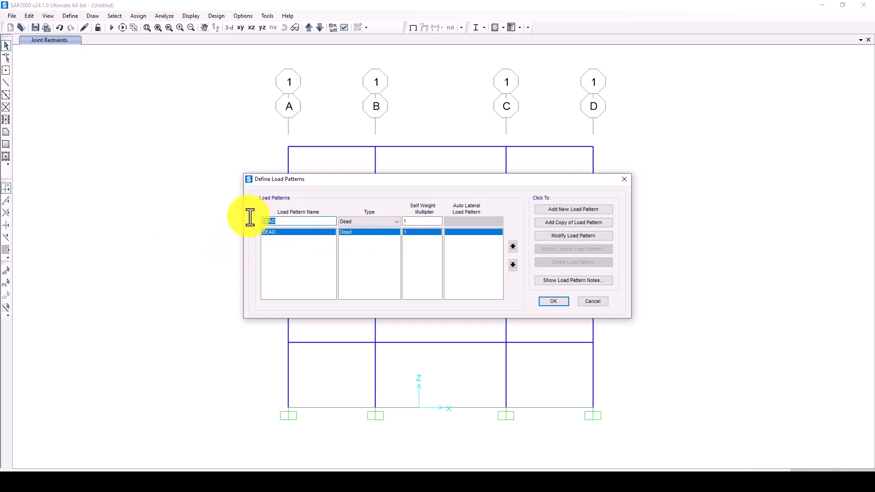
pyautogui.write('SD')
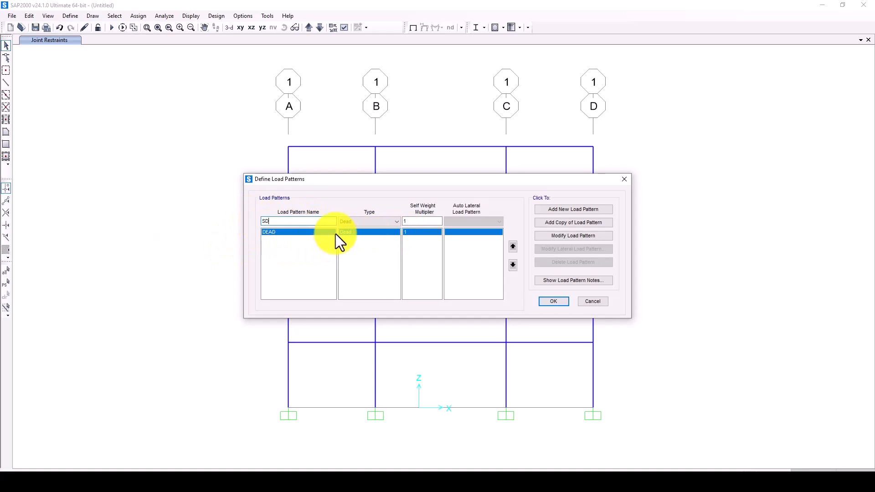
pyautogui.click(357, 223)
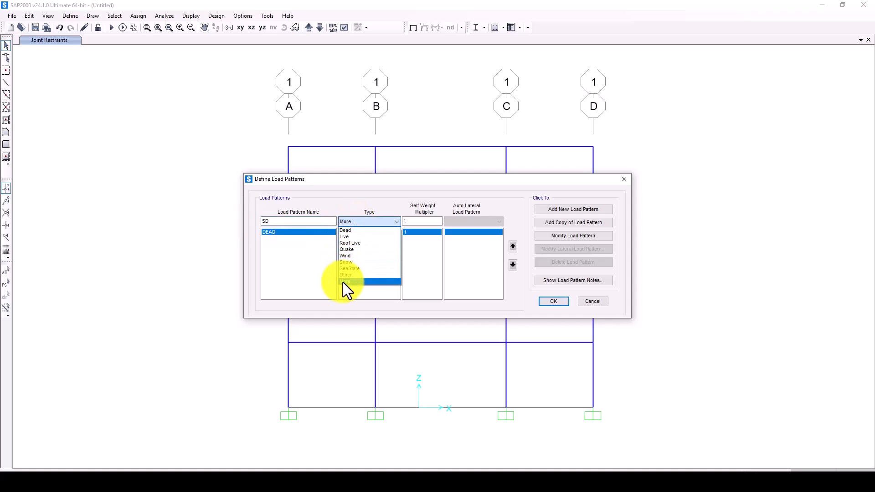
pyautogui.click(342, 282)
pyautogui.click(357, 221)
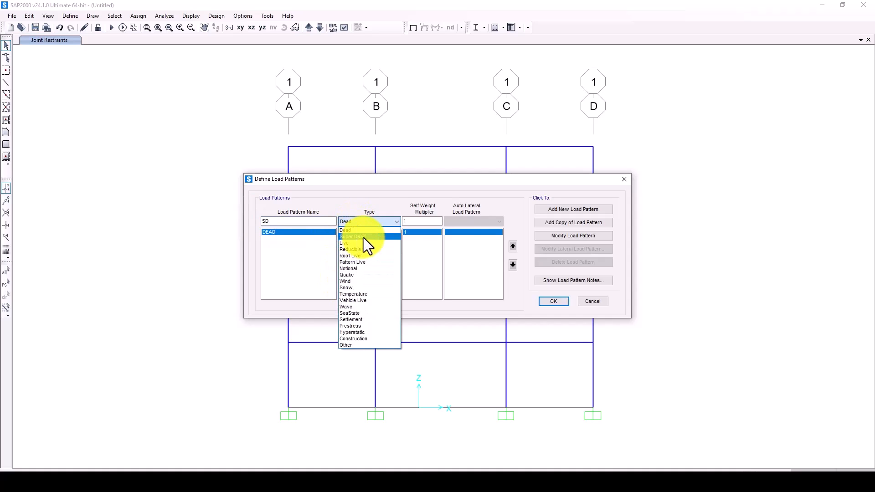
pyautogui.click(363, 237)
pyautogui.click(554, 209)
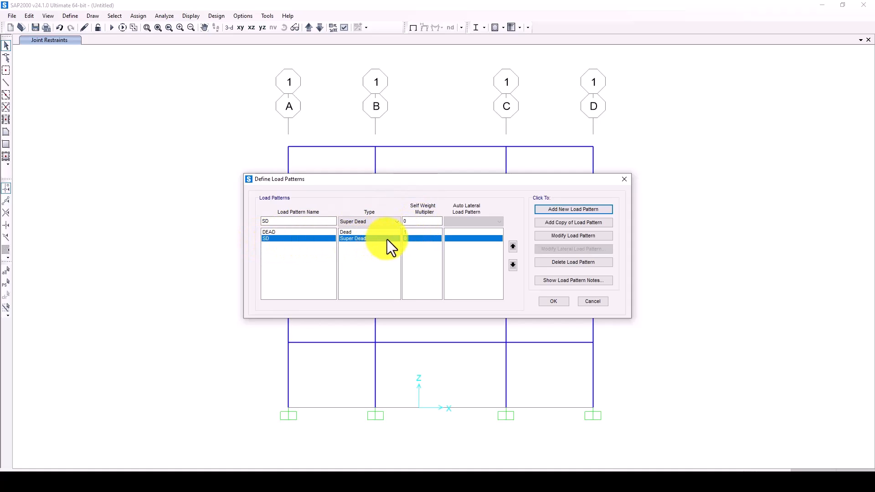
# Step: Add a load pattern named LL of type Live
pyautogui.doubleClick(266, 221)
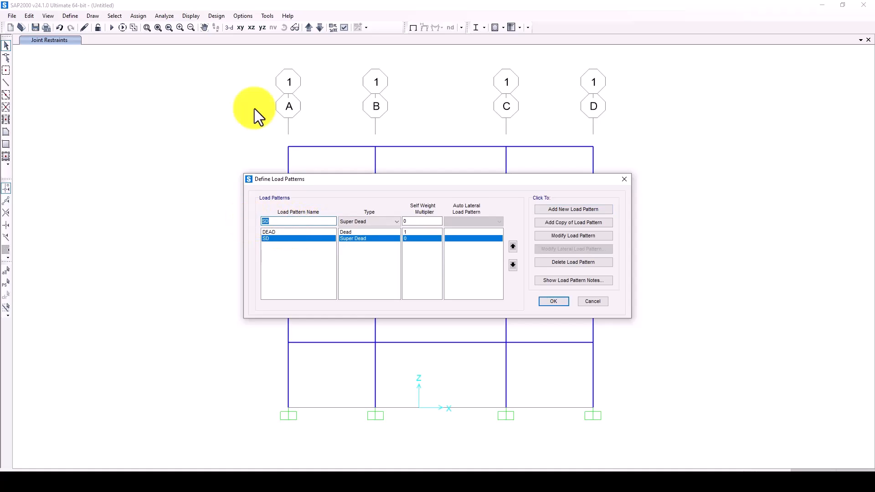
pyautogui.write('LL')
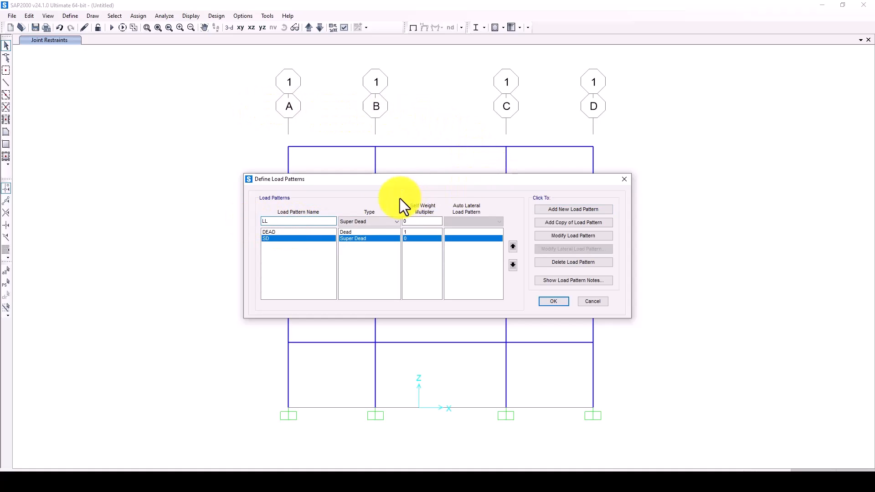
pyautogui.click(367, 219)
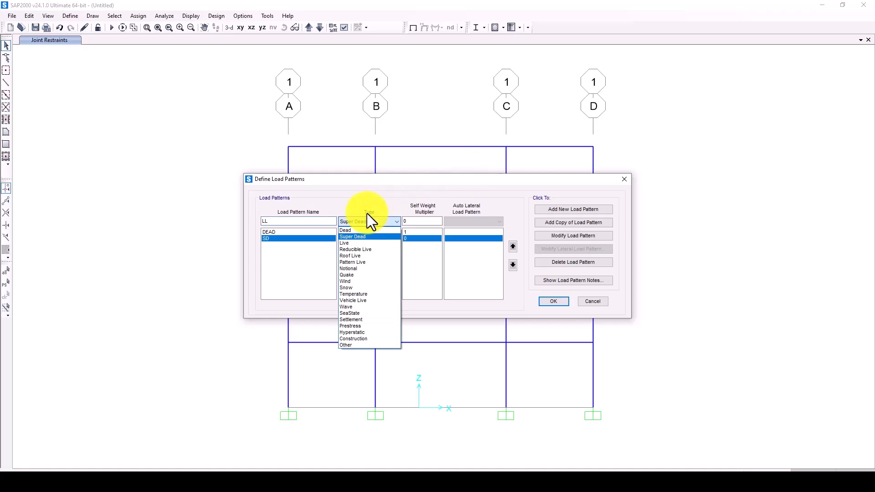
pyautogui.click(360, 243)
pyautogui.click(550, 209)
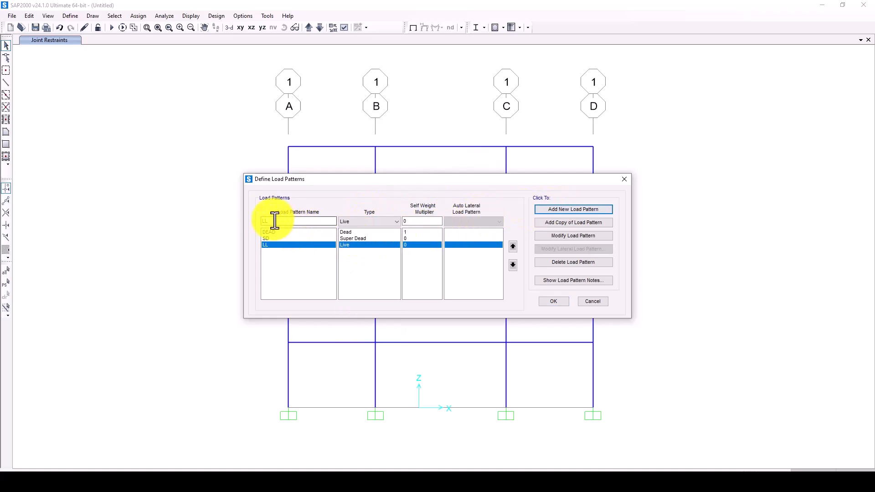
# Step: Add a load pattern named Lat-L of type Other
pyautogui.moveTo(275, 221); pyautogui.dragTo(254, 218)
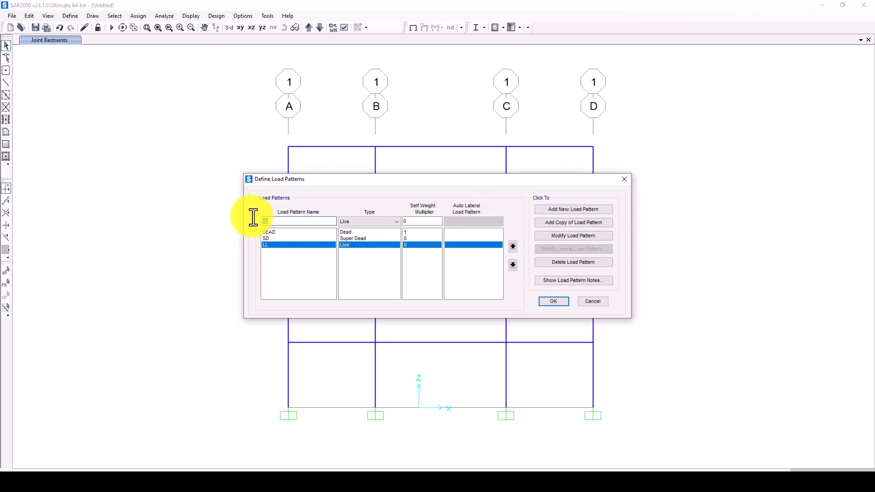
pyautogui.write('Lat-')
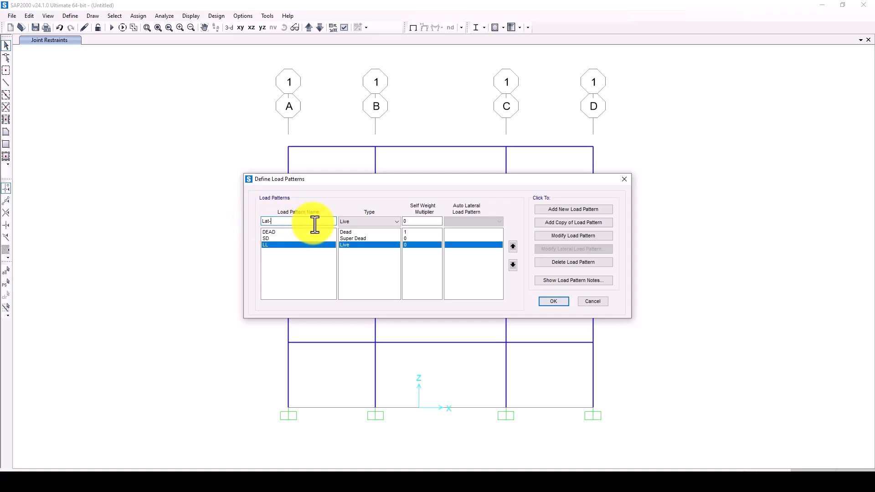
pyautogui.write('L')
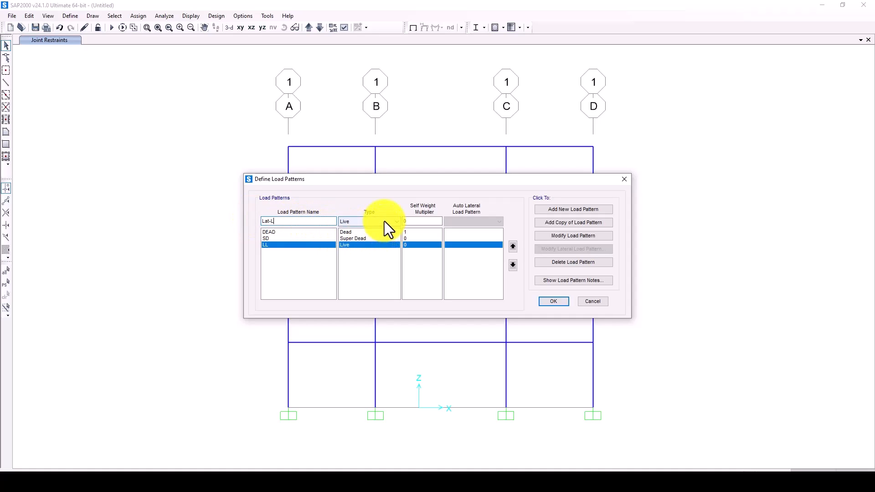
pyautogui.click(384, 221)
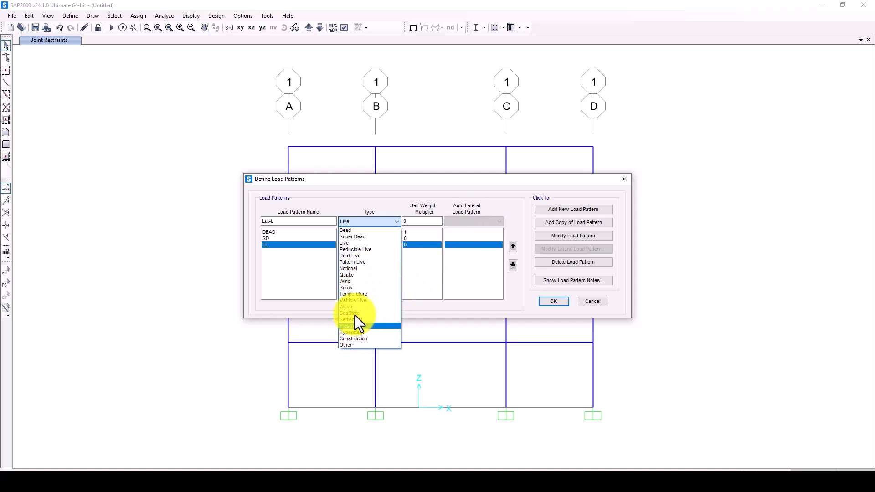
pyautogui.click(348, 345)
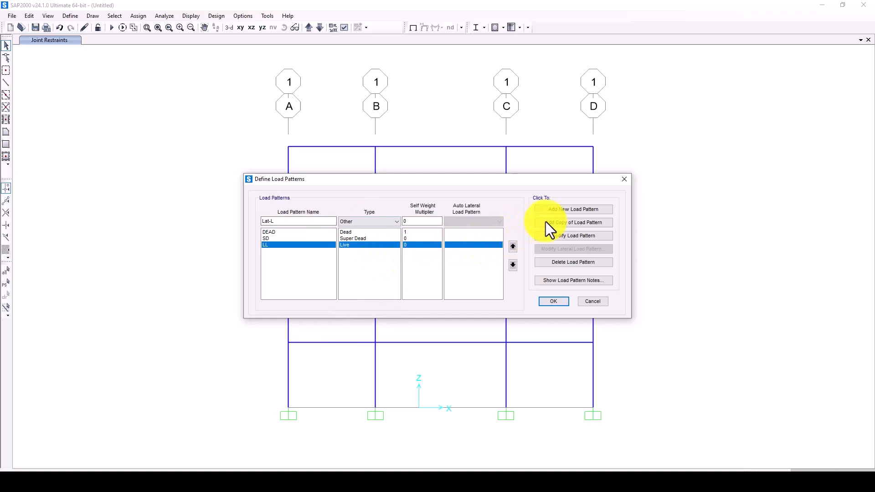
pyautogui.click(554, 210)
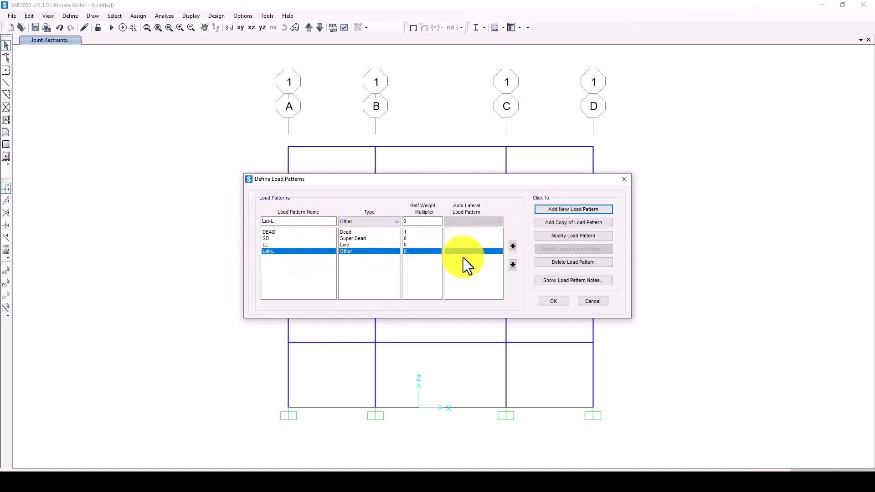
# Step: Accept the load patterns and assign a uniform gravity load of 10 kN/m under SD to all beams in the three bays
pyautogui.click(549, 301)
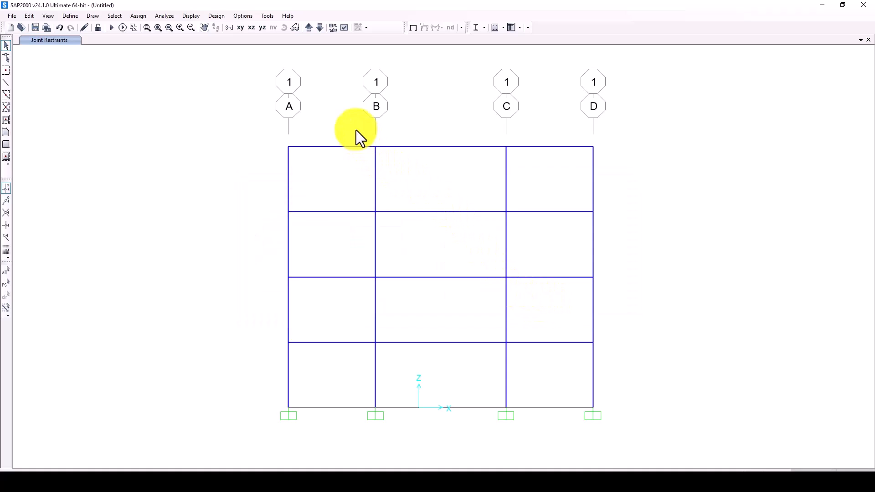
pyautogui.moveTo(356, 131); pyautogui.dragTo(320, 361)
pyautogui.moveTo(464, 130); pyautogui.dragTo(417, 371)
pyautogui.moveTo(557, 127); pyautogui.dragTo(529, 358)
pyautogui.click(138, 16)
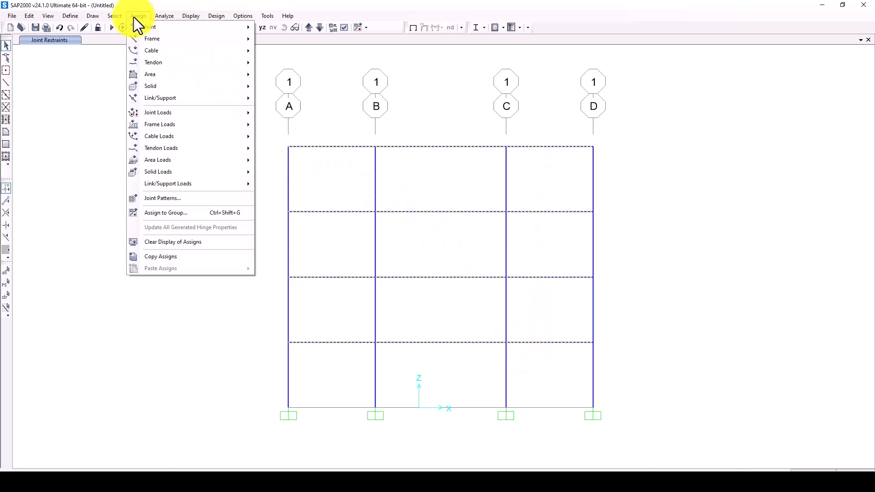
pyautogui.moveTo(166, 117)
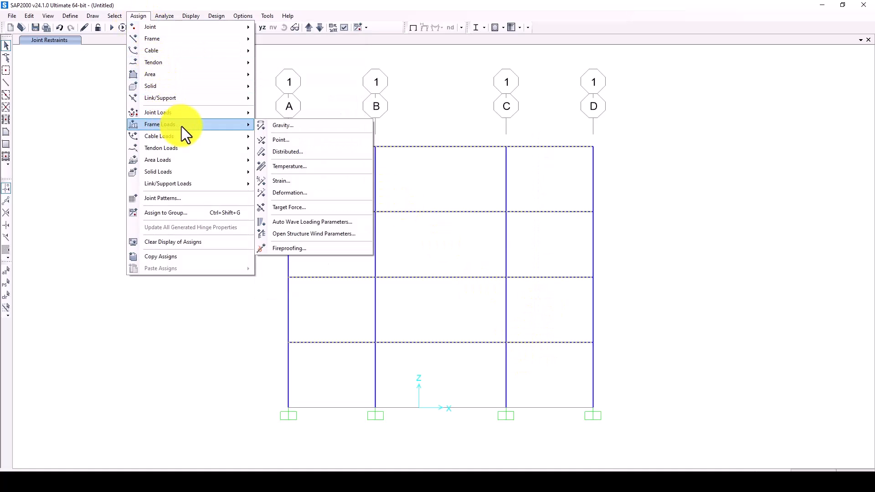
pyautogui.click(307, 149)
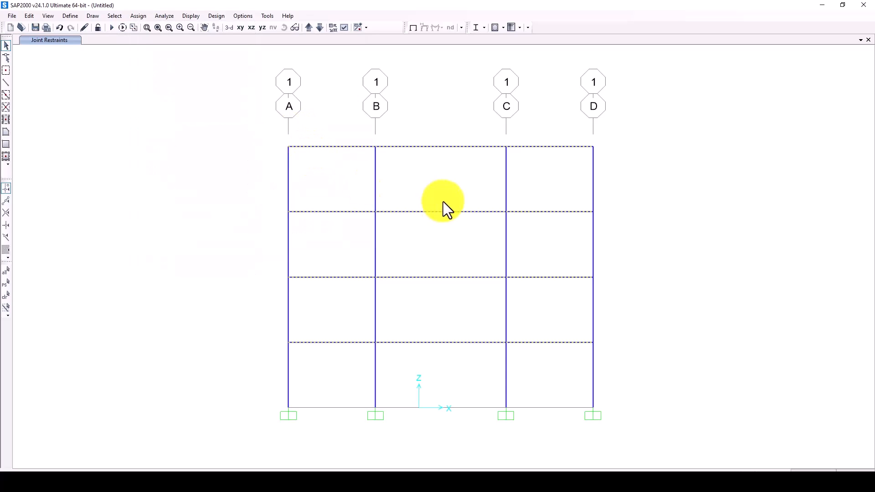
pyautogui.moveTo(511, 152); pyautogui.dragTo(638, 145)
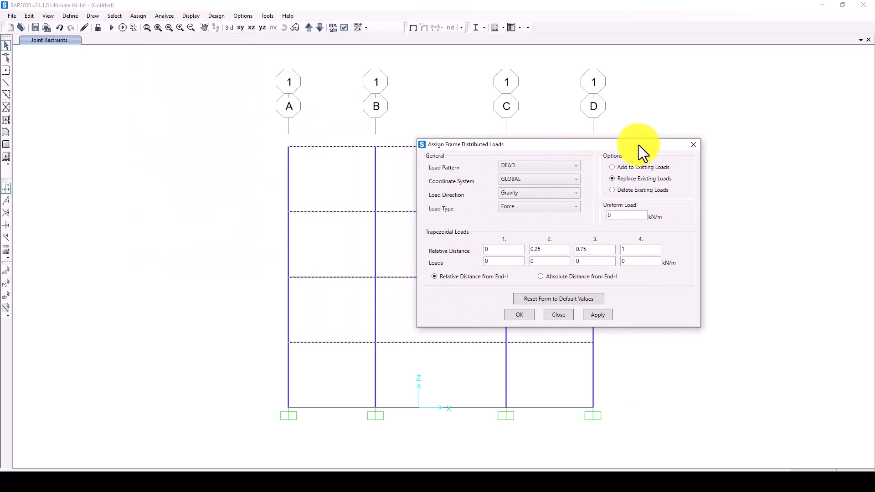
pyautogui.click(559, 165)
pyautogui.click(532, 203)
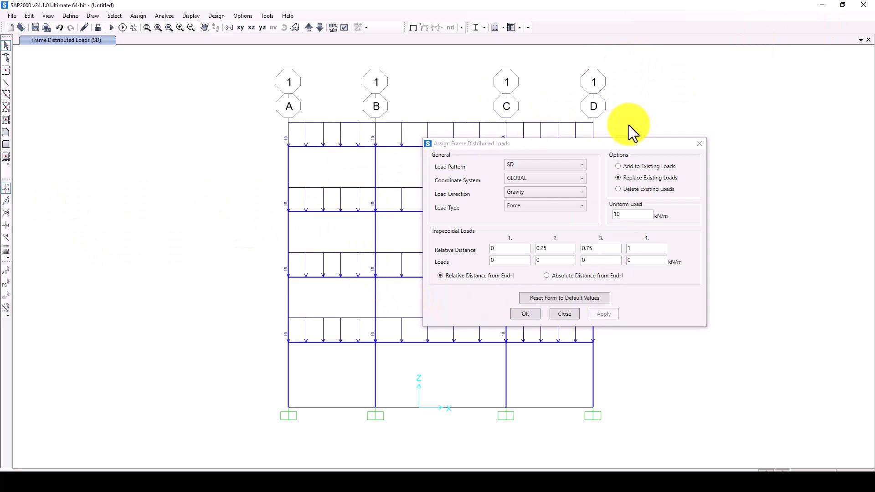
# Step: Reselect the beams and assign them a uniform 10 kN/m gravity load under LL, checking the live load value in the Word document
pyautogui.click(843, 5)
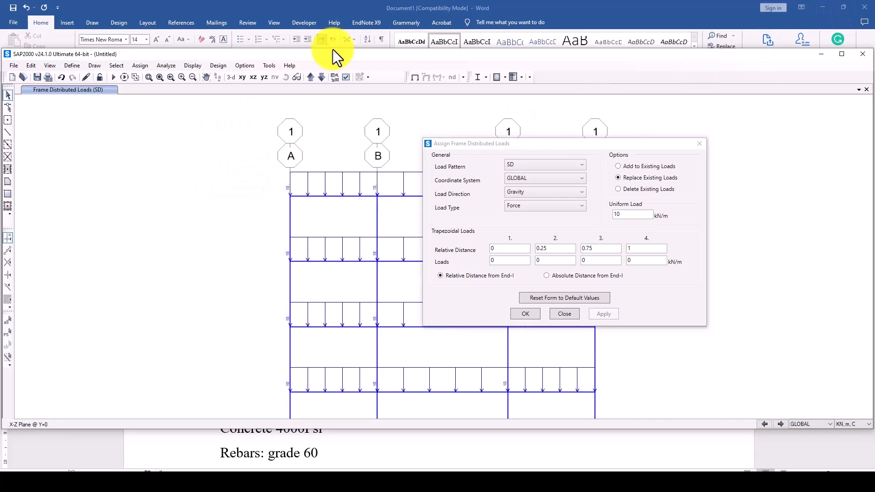
pyautogui.moveTo(375, 54); pyautogui.dragTo(421, 40)
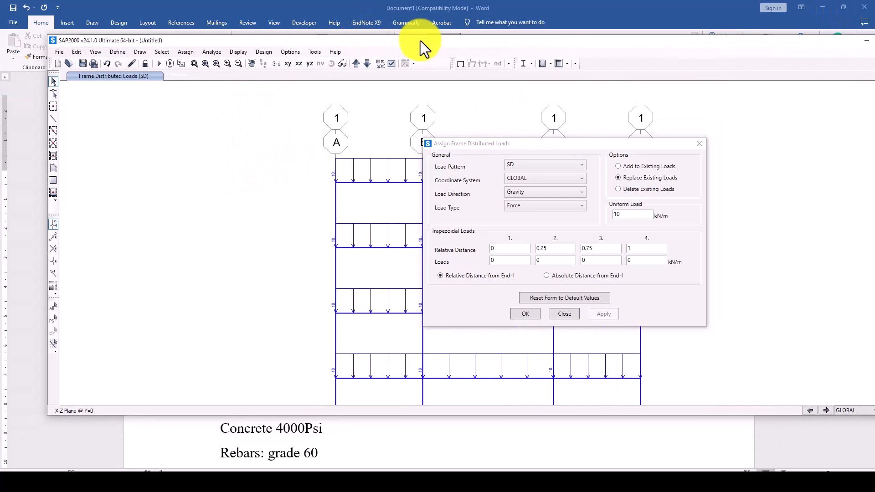
pyautogui.click(53, 322)
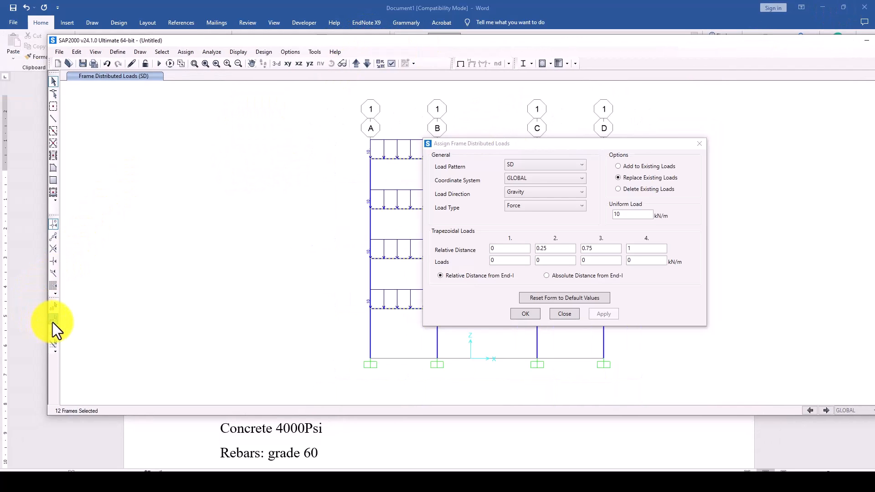
pyautogui.moveTo(785, 45); pyautogui.dragTo(726, 34)
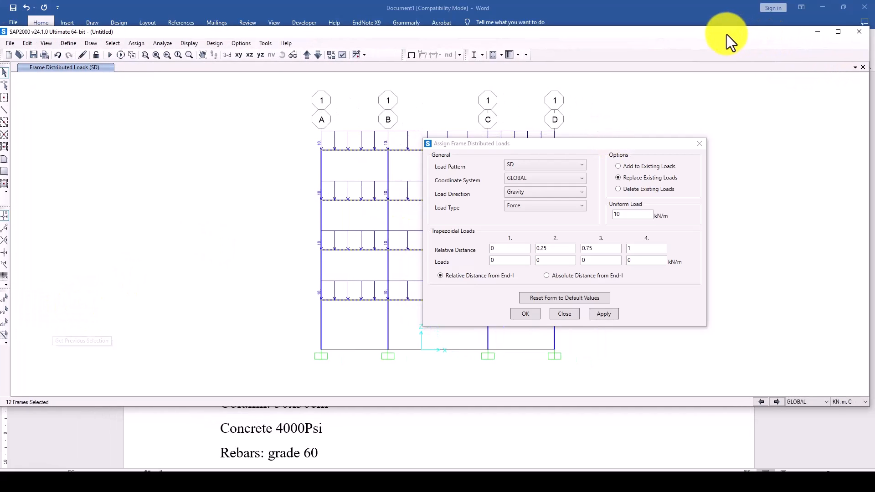
pyautogui.click(834, 35)
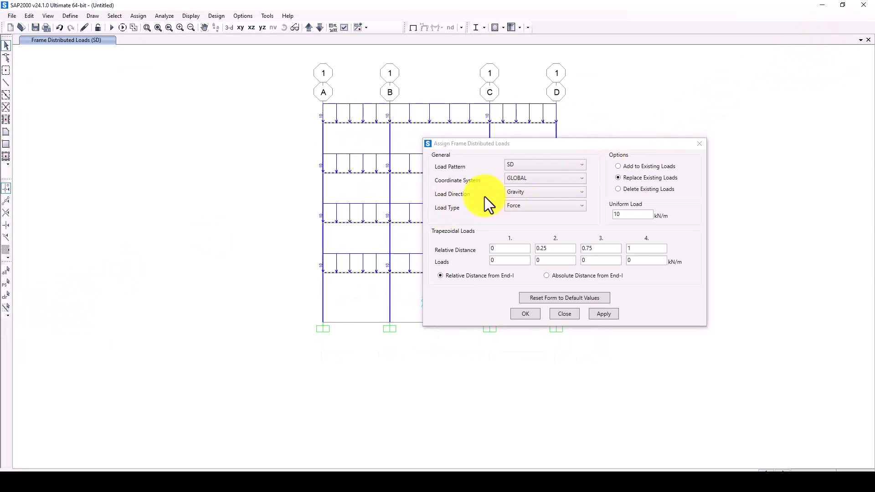
pyautogui.click(547, 166)
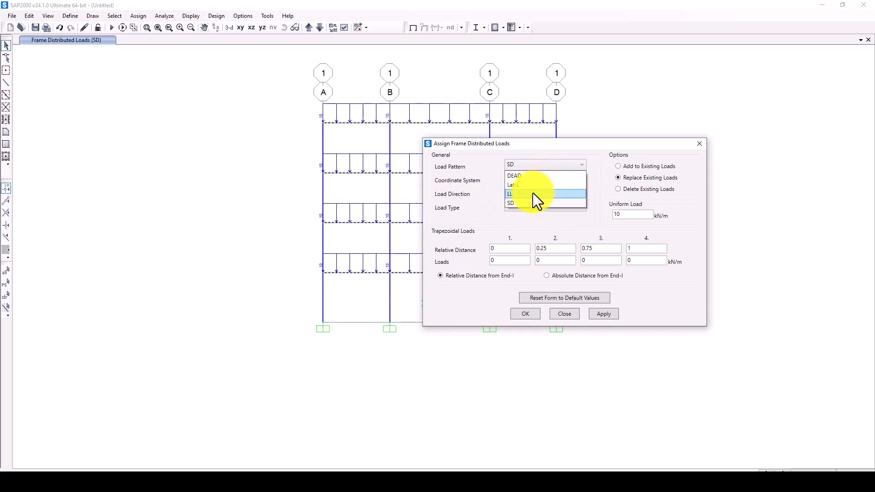
pyautogui.click(532, 194)
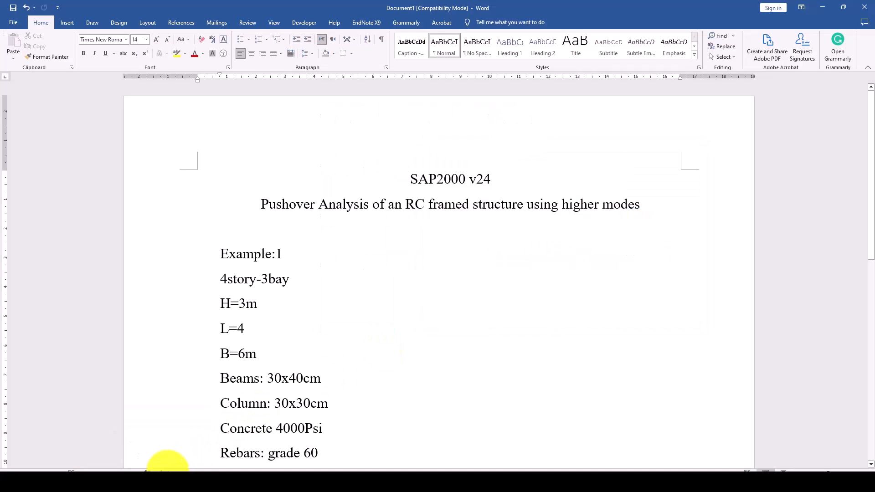
pyautogui.click(171, 467)
pyautogui.scroll(-5, 258, 376)
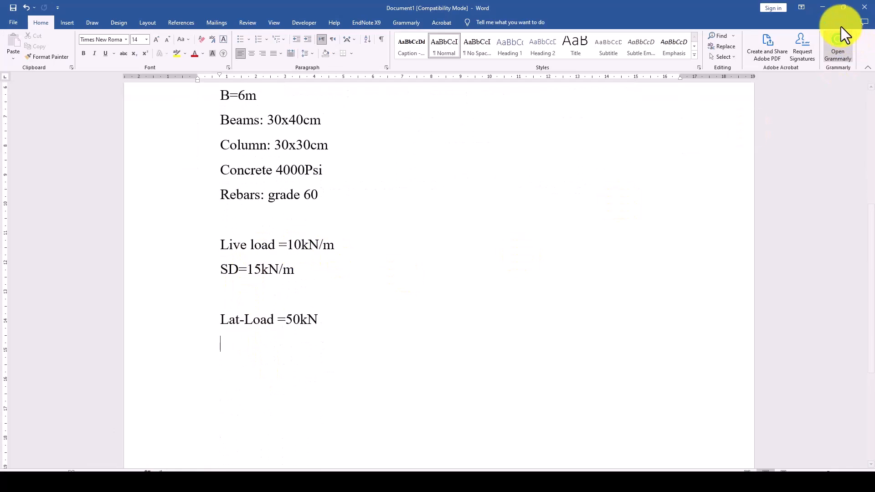
pyautogui.click(824, 8)
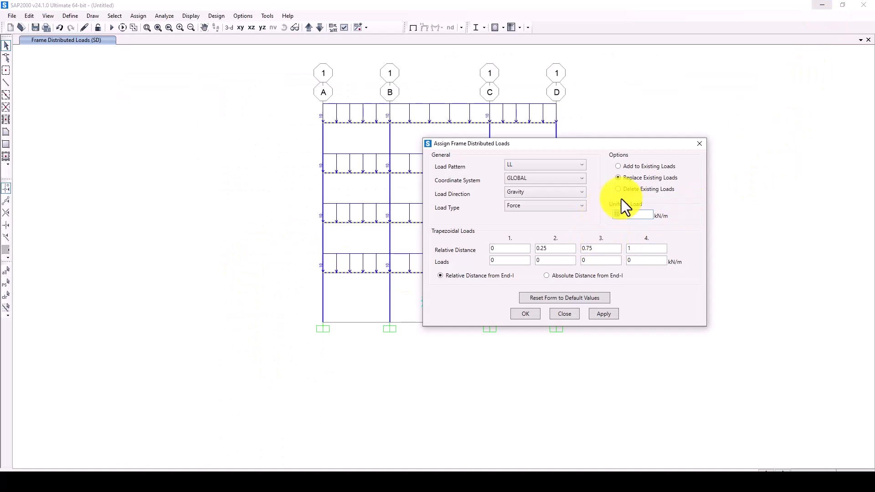
pyautogui.click(604, 314)
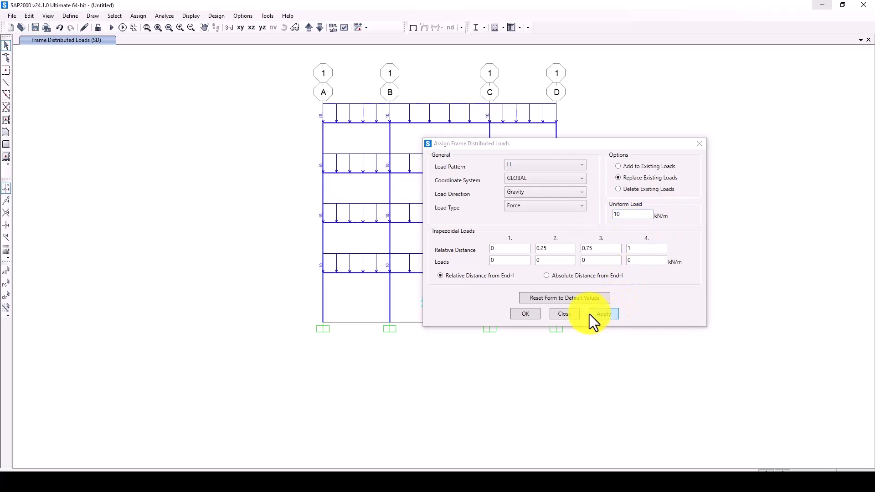
# Step: Reselect the beams and add a uniform gravity load of 5 kN/m to their existing SD loads
pyautogui.click(6, 283)
pyautogui.click(530, 165)
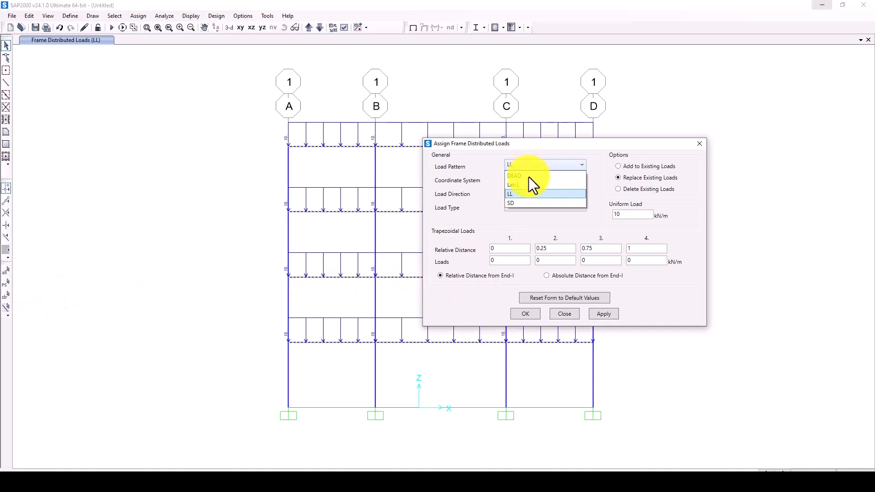
pyautogui.click(521, 202)
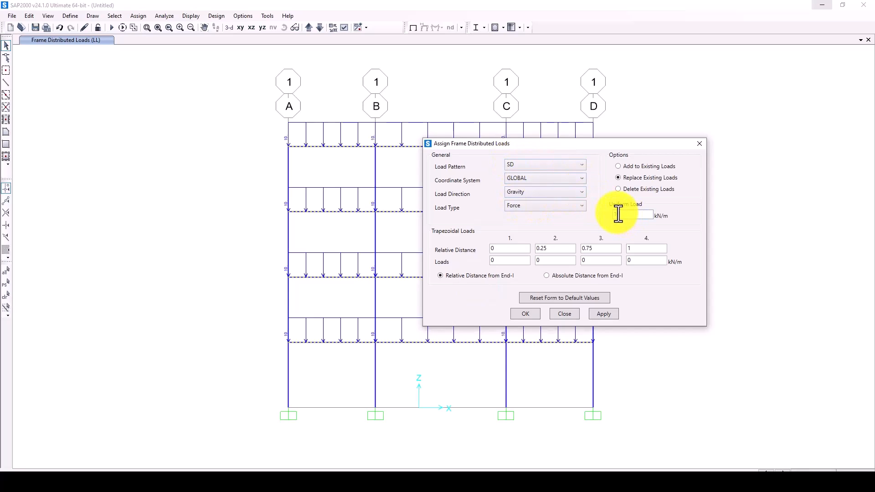
pyautogui.write('5')
pyautogui.click(618, 166)
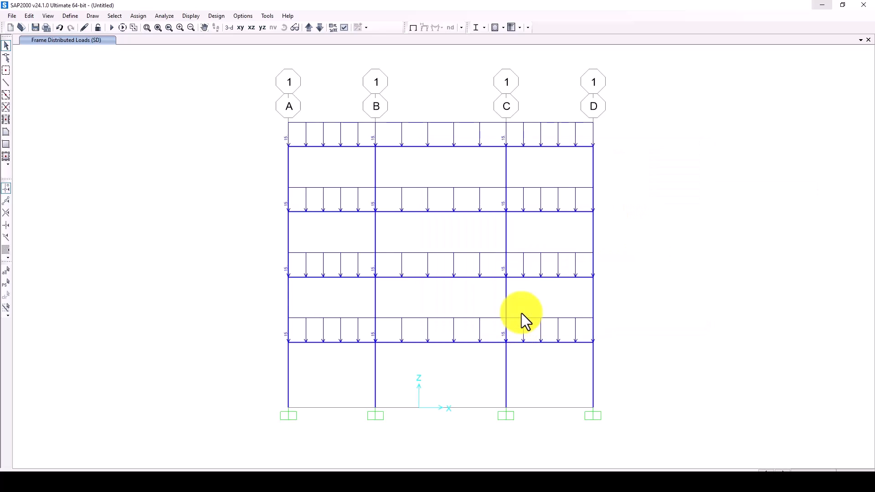
# Step: Examine the loads assigned to the top-storey beam between grids B and C in its line information
pyautogui.click(461, 146)
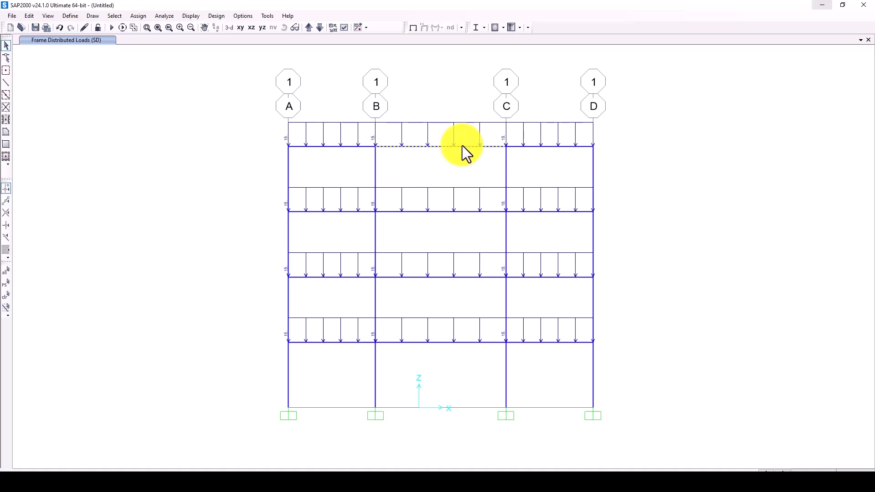
pyautogui.rightClick(462, 146)
pyautogui.doubleClick(448, 146)
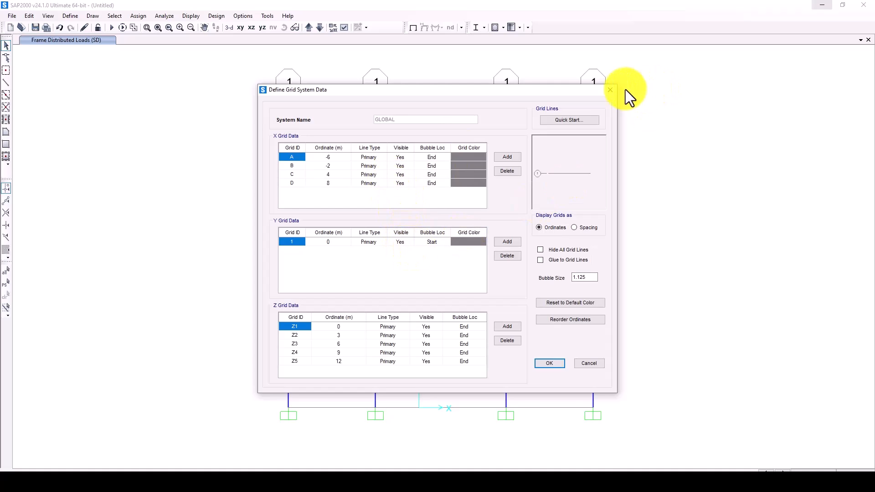
pyautogui.click(610, 90)
pyautogui.click(459, 146)
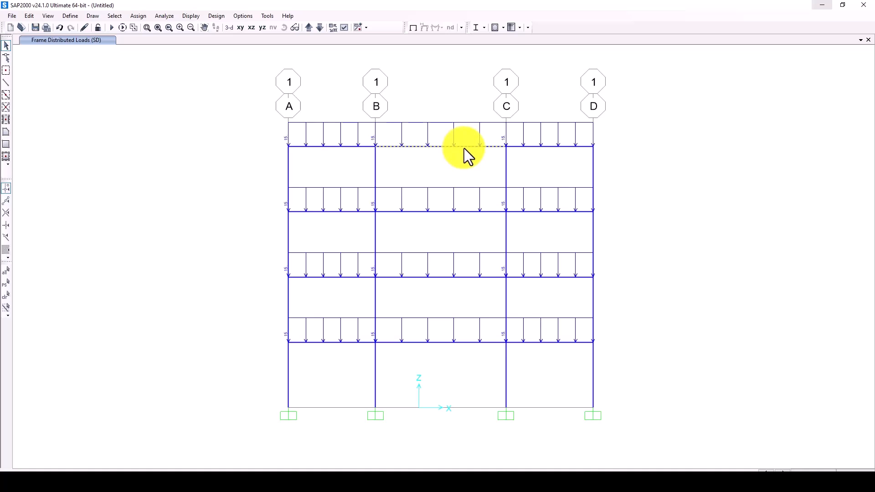
pyautogui.rightClick(467, 145)
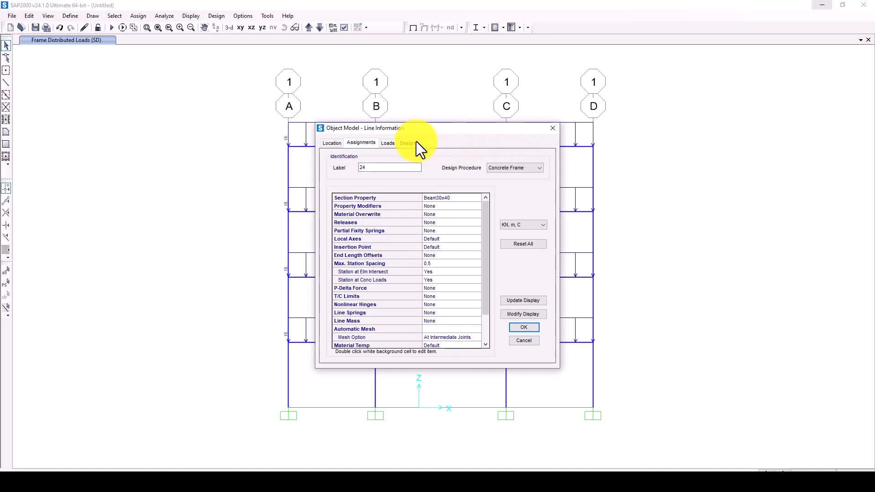
pyautogui.click(388, 143)
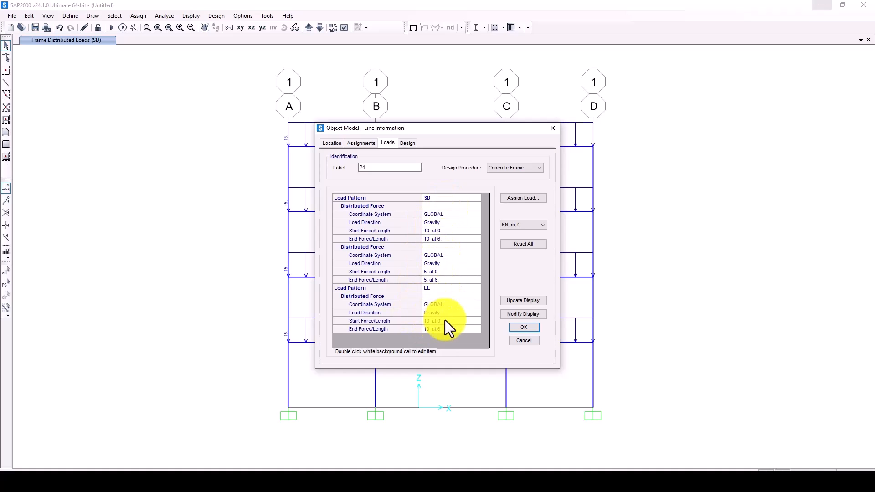
pyautogui.click(524, 328)
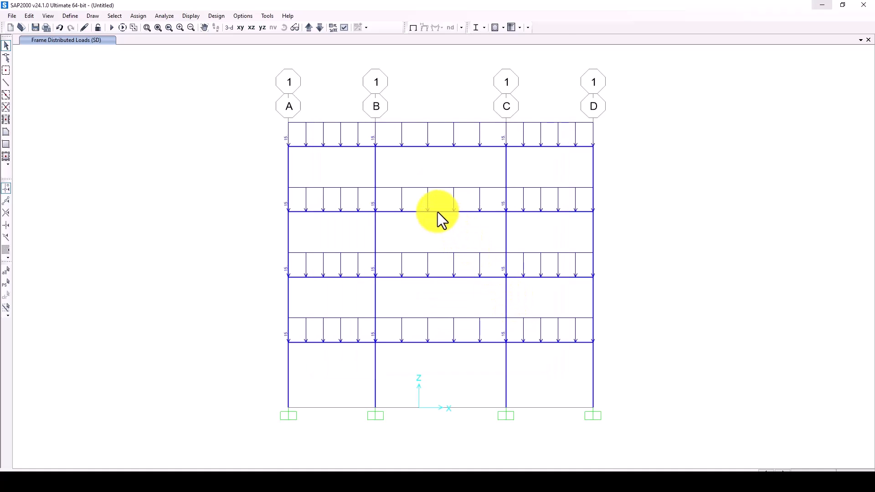
# Step: Assign a 50 kN Global X force under Lat-L to the four floor-level joints along grid A
pyautogui.click(296, 152)
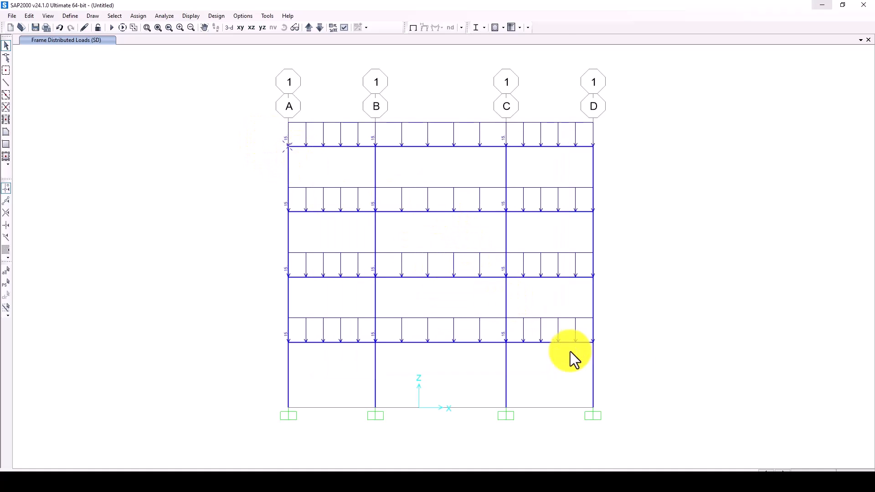
pyautogui.click(301, 216)
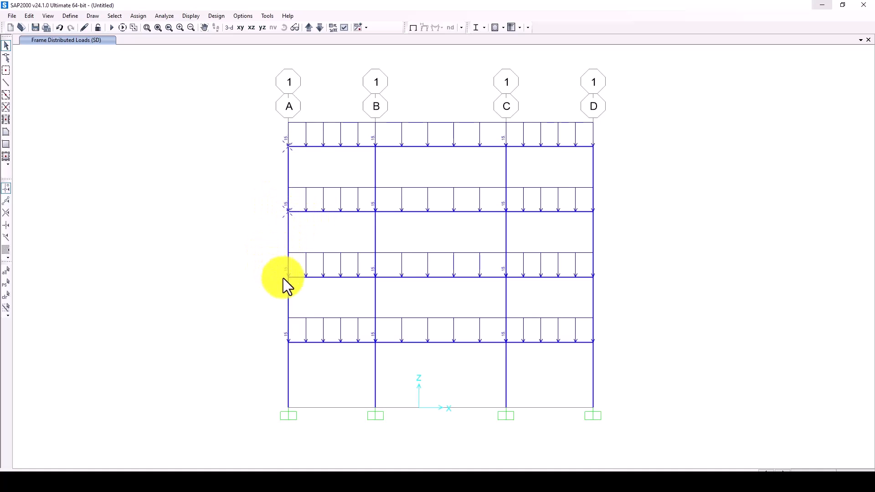
pyautogui.moveTo(297, 352); pyautogui.dragTo(296, 352)
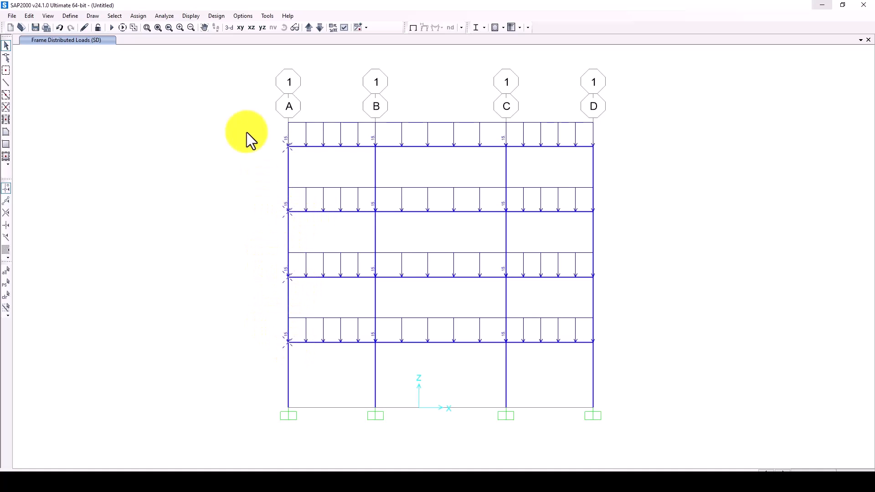
pyautogui.click(138, 16)
pyautogui.moveTo(152, 38)
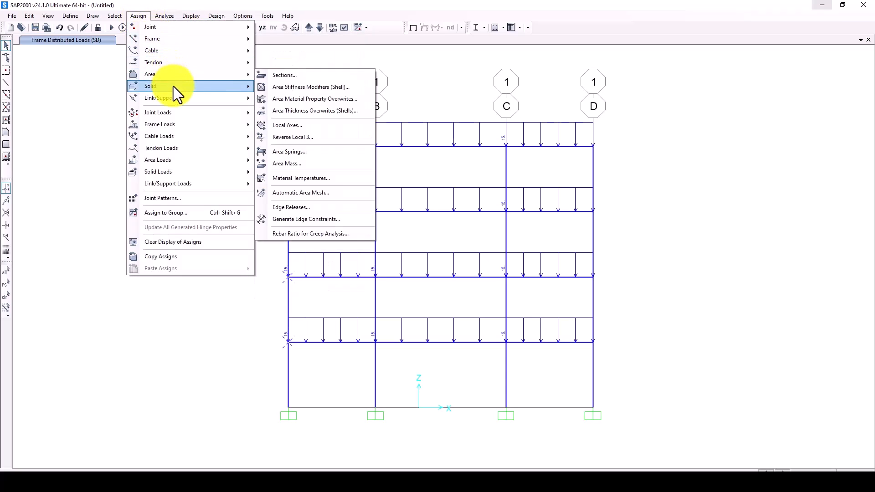
pyautogui.moveTo(179, 112)
pyautogui.click(285, 115)
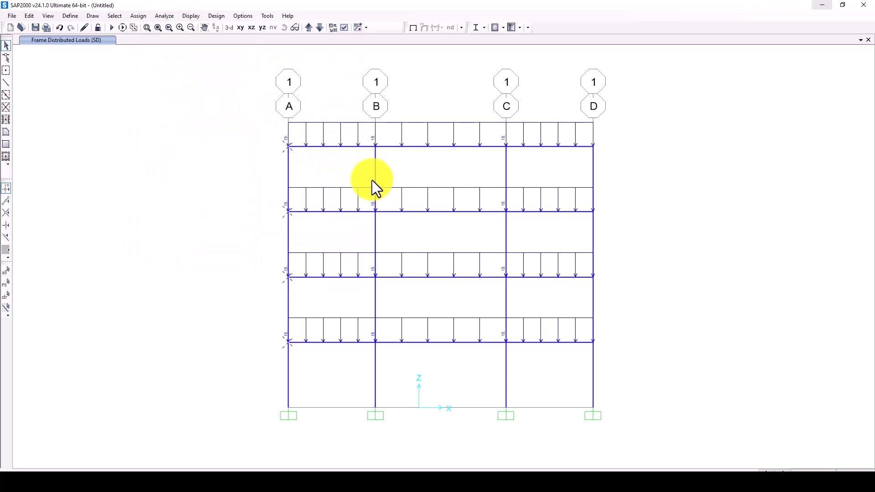
pyautogui.moveTo(444, 108); pyautogui.dragTo(588, 120)
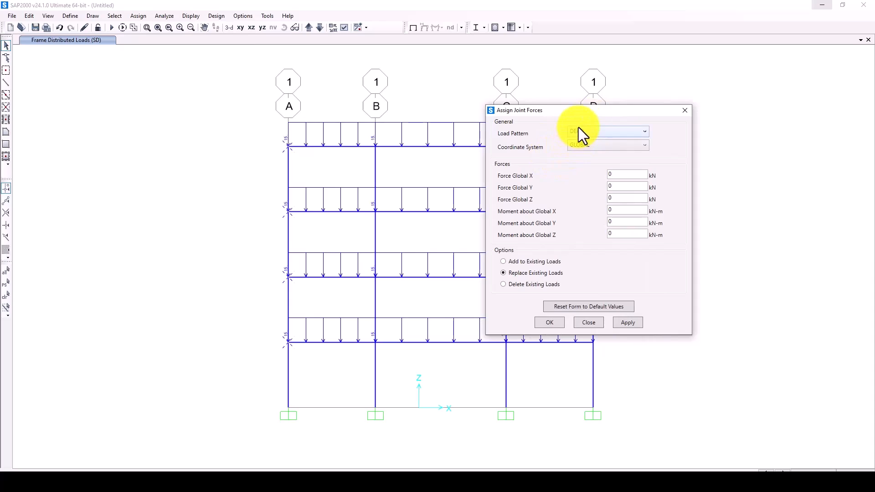
pyautogui.click(580, 132)
pyautogui.click(579, 154)
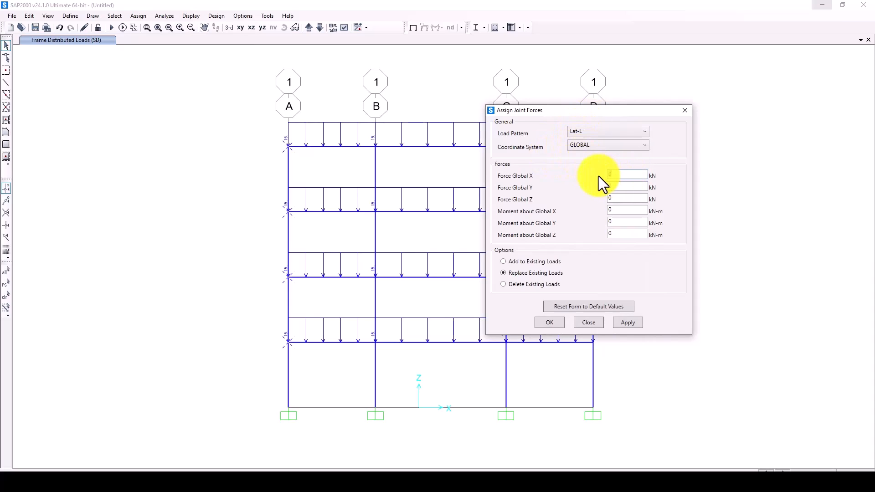
pyautogui.write('50')
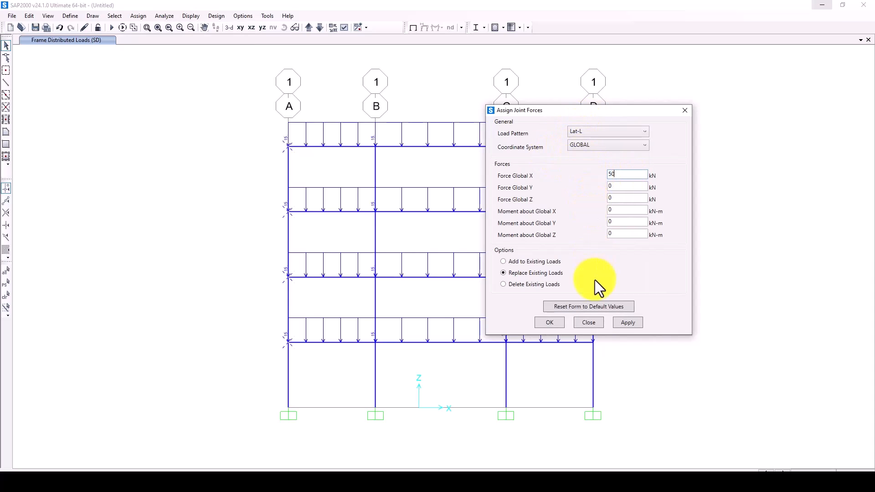
pyautogui.click(621, 323)
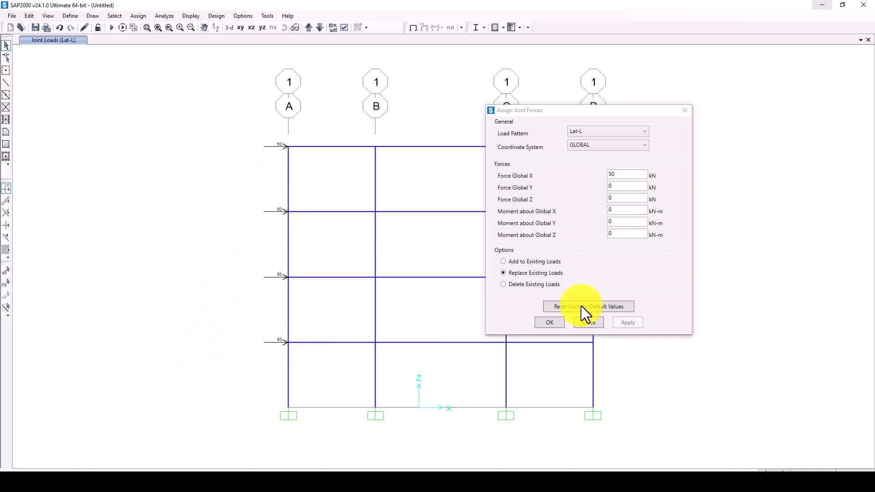
pyautogui.click(551, 321)
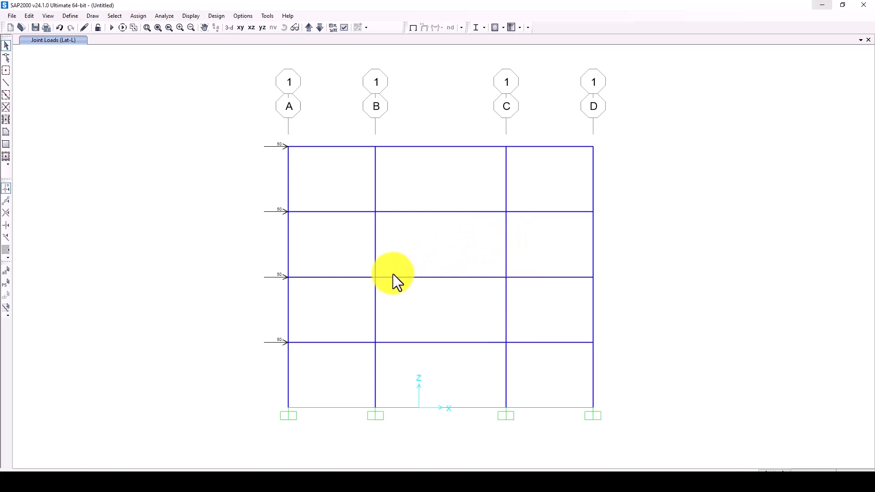
# Step: Add a concrete, deformation-controlled frame hinge property named Column with the Interacting P-M2-M3 type
pyautogui.moveTo(458, 276); pyautogui.dragTo(409, 267, button='middle')
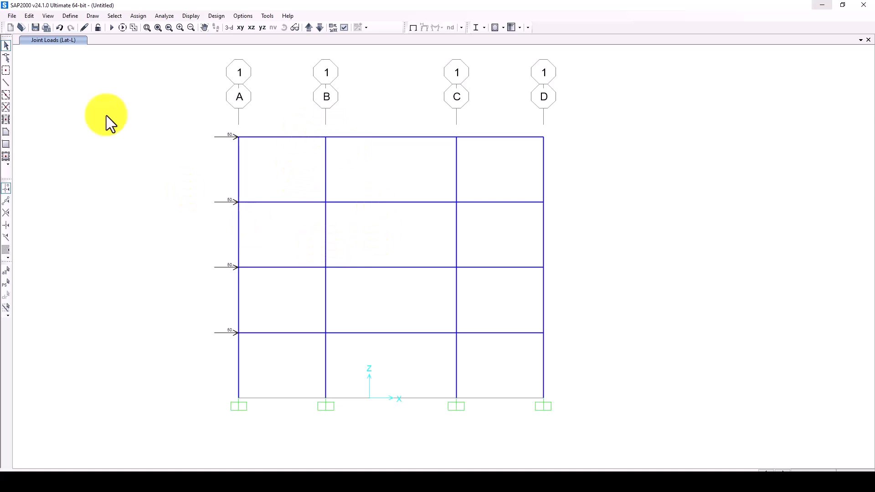
pyautogui.click(66, 14)
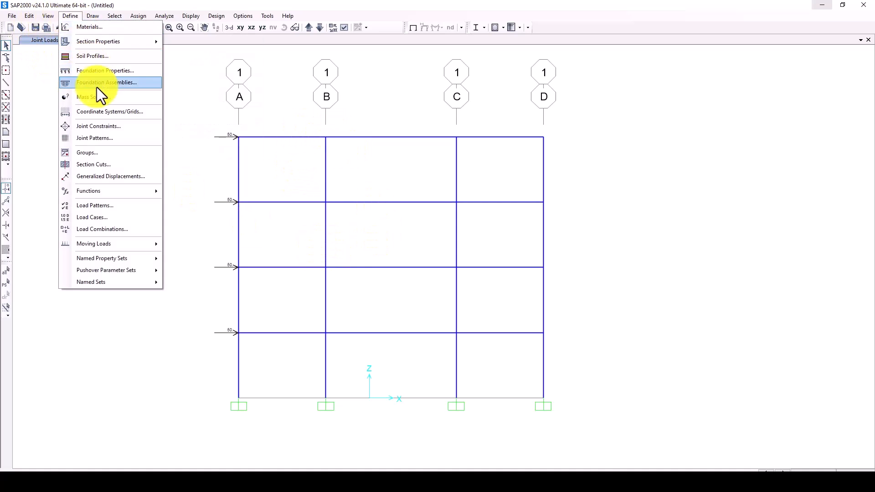
pyautogui.moveTo(105, 42)
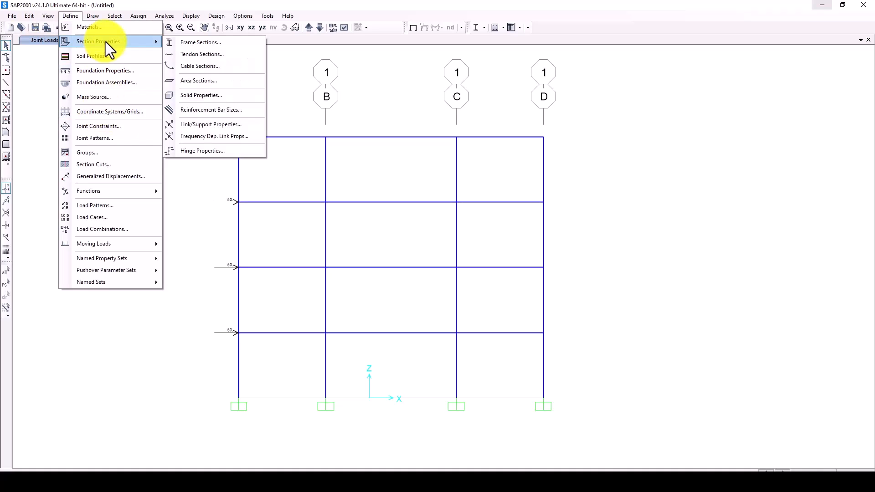
pyautogui.click(212, 149)
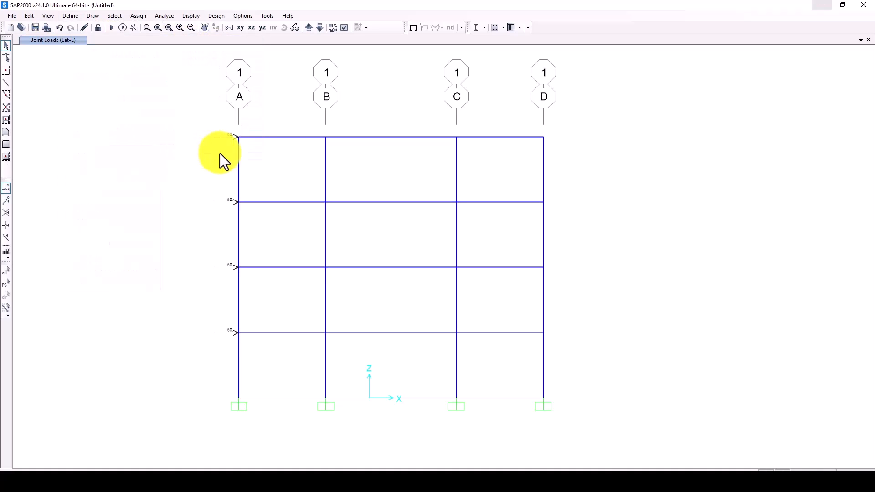
pyautogui.click(374, 188)
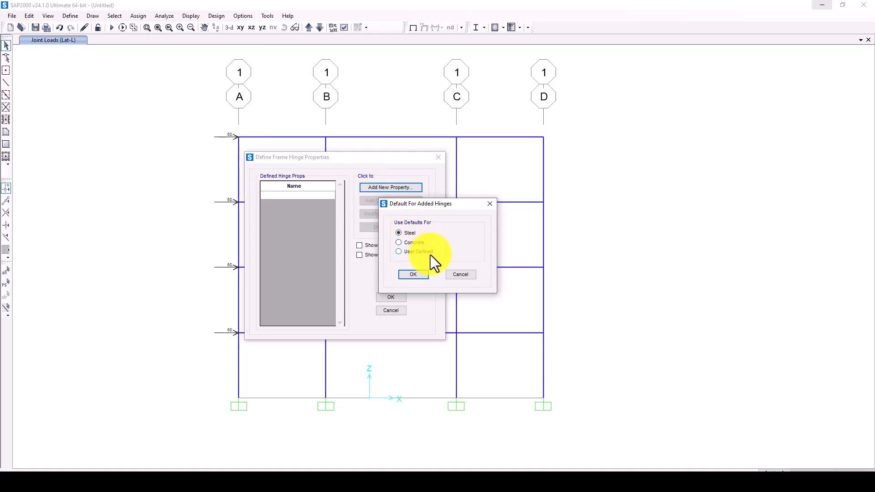
pyautogui.click(413, 274)
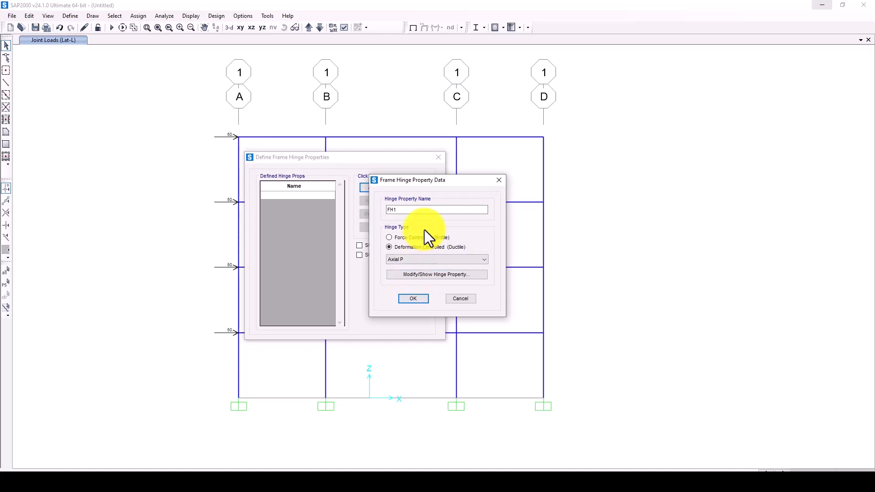
pyautogui.write('C')
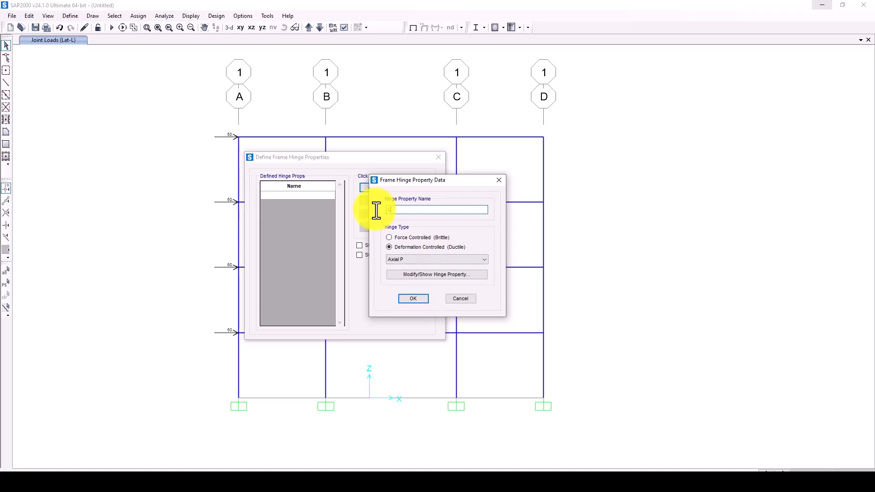
pyautogui.write('olumn')
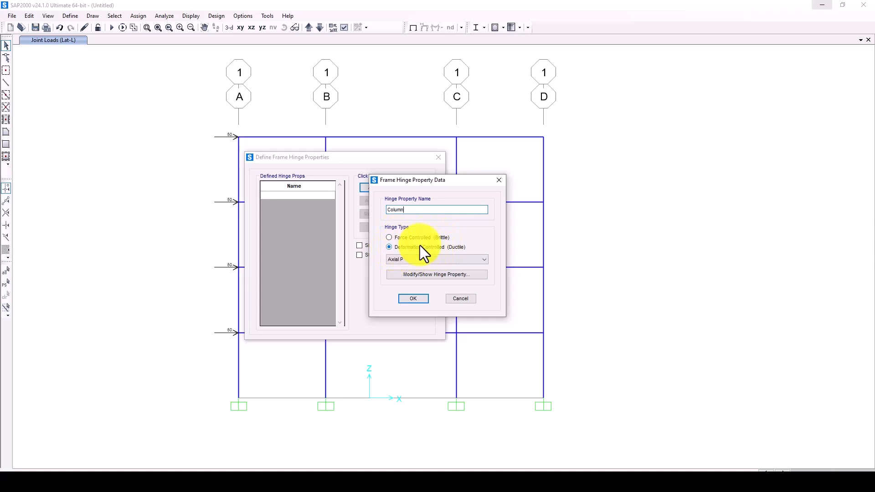
pyautogui.click(427, 259)
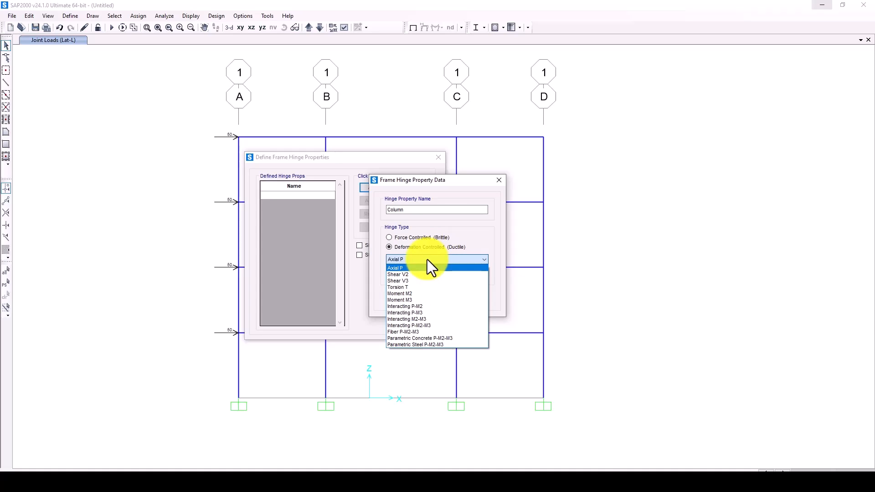
pyautogui.click(438, 327)
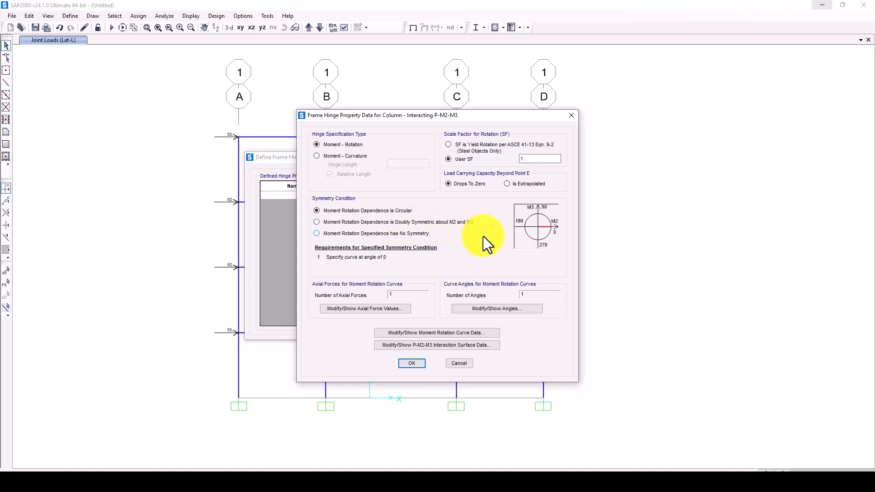
# Step: Try the doubly symmetric condition for the Column hinge, return it to circular moment rotation dependence, and accept the hinge property
pyautogui.click(328, 223)
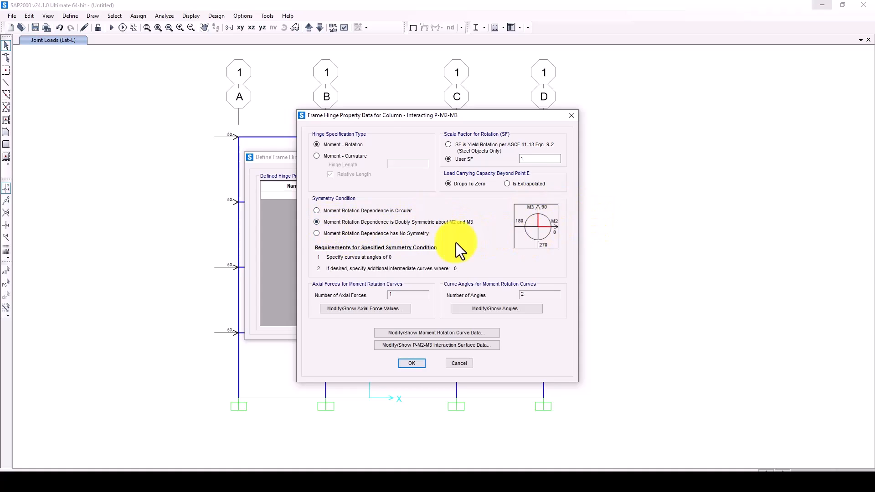
pyautogui.click(325, 211)
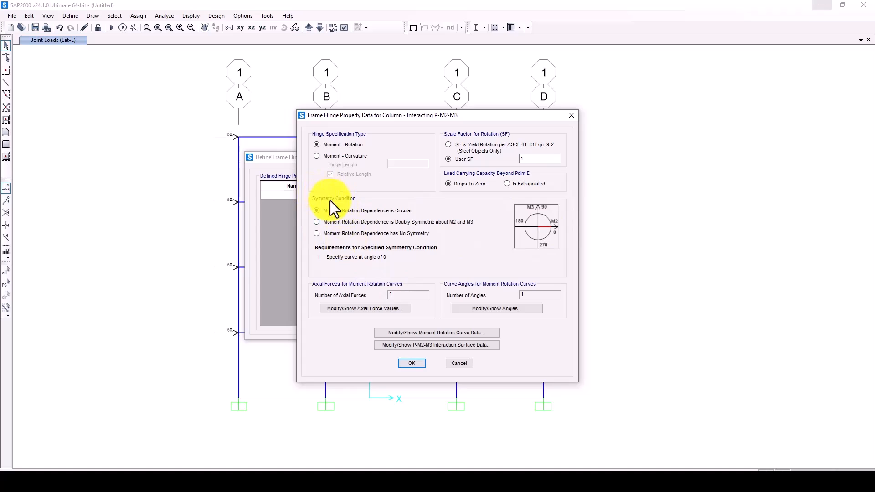
pyautogui.click(413, 364)
pyautogui.click(410, 298)
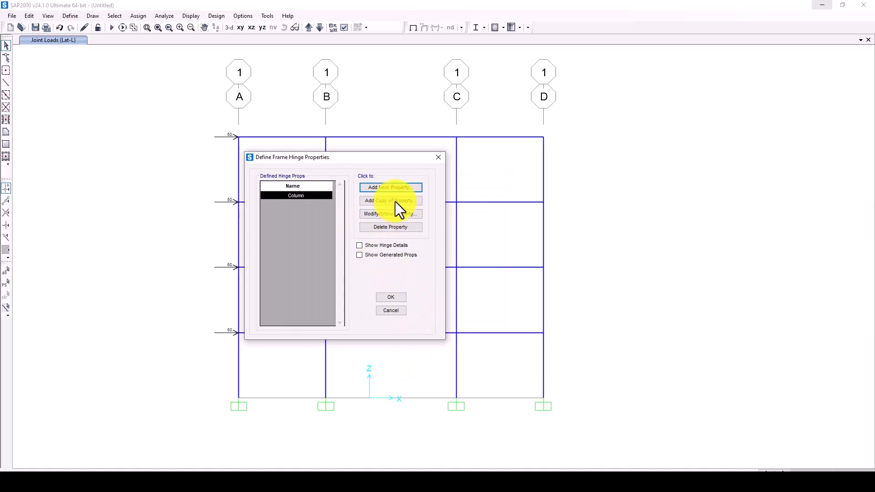
# Step: Add a concrete, deformation-controlled frame hinge property named Beam with the Moment M3 type, keeping its default parameters
pyautogui.click(389, 188)
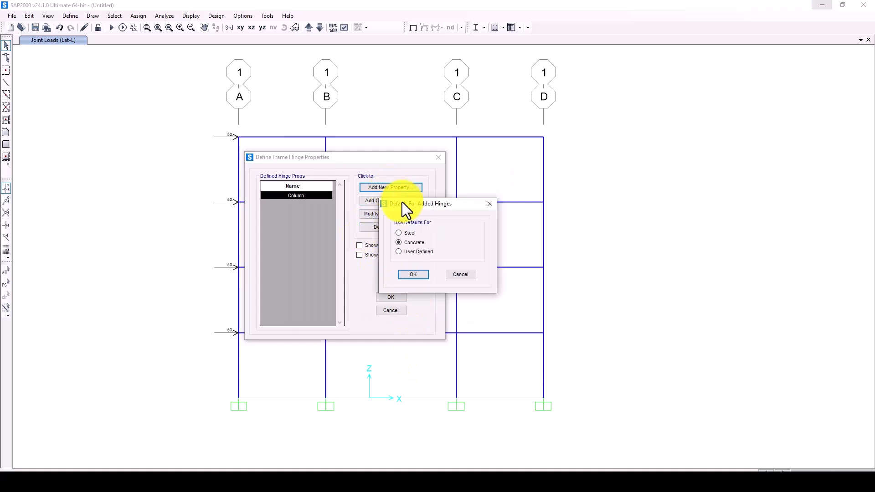
pyautogui.click(412, 275)
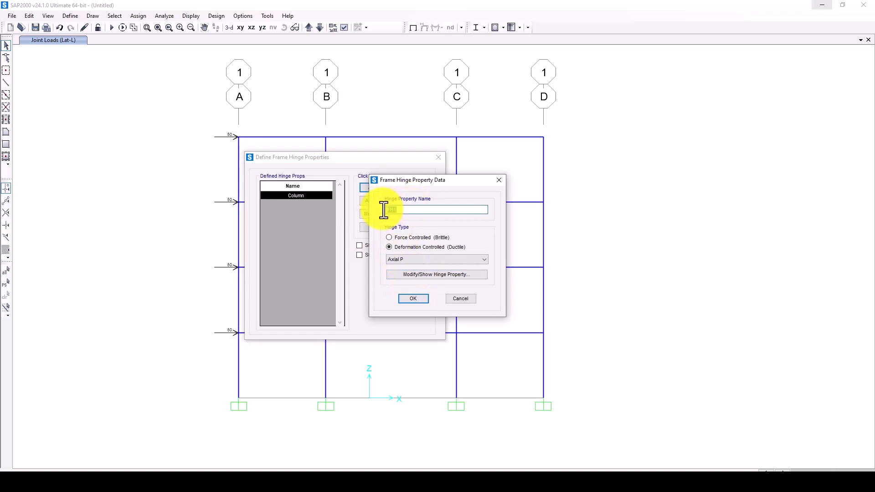
pyautogui.write('Beam')
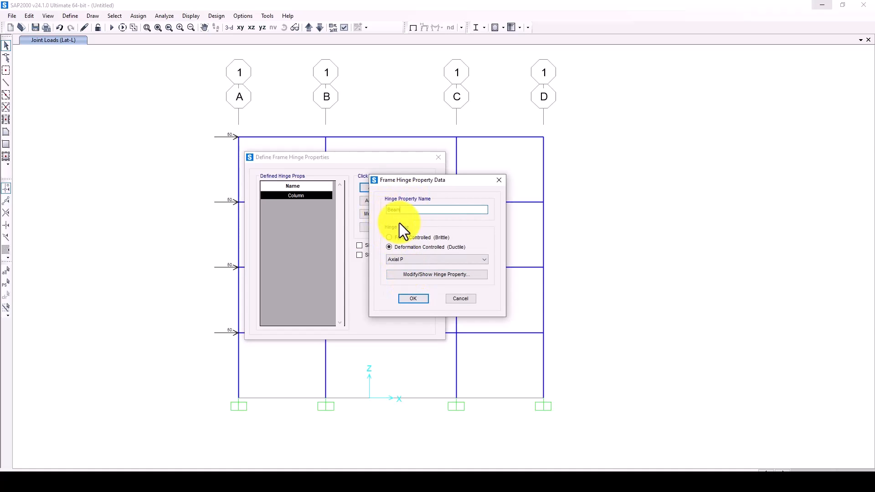
pyautogui.click(428, 260)
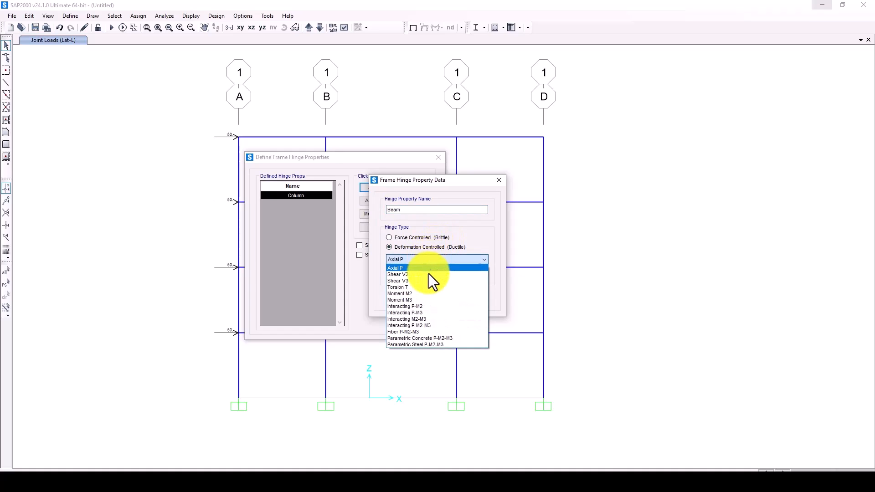
pyautogui.click(421, 299)
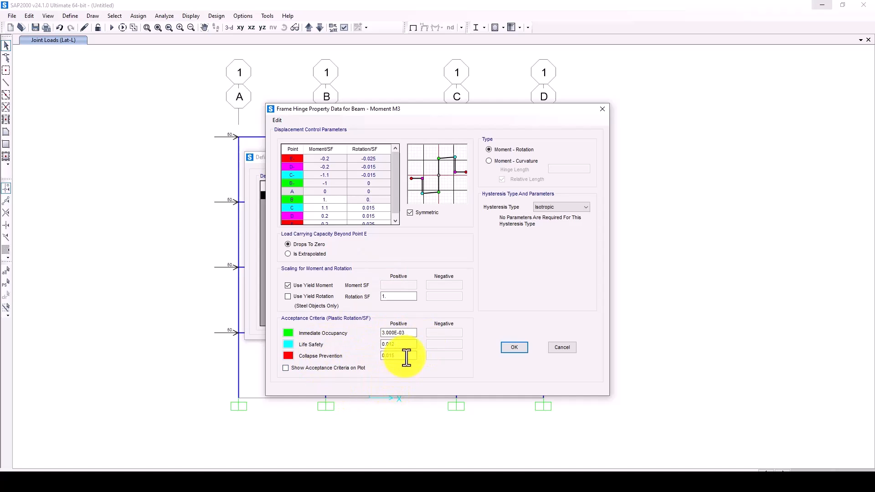
pyautogui.click(514, 348)
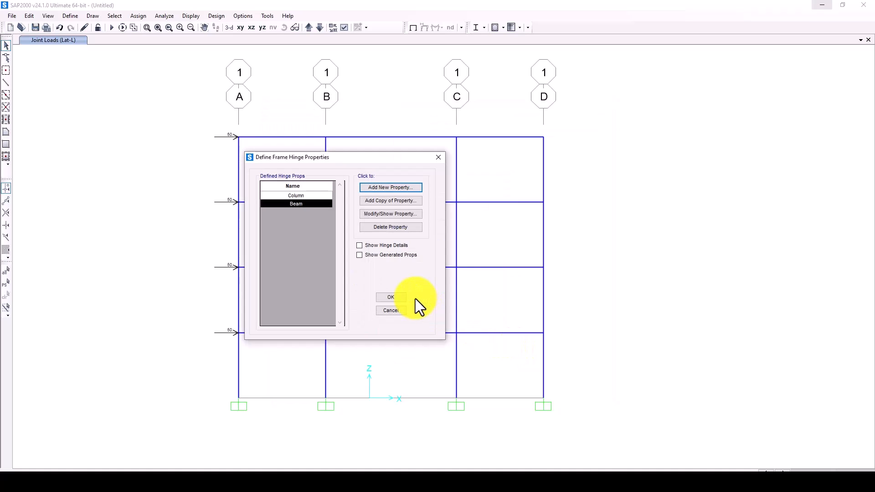
pyautogui.click(390, 295)
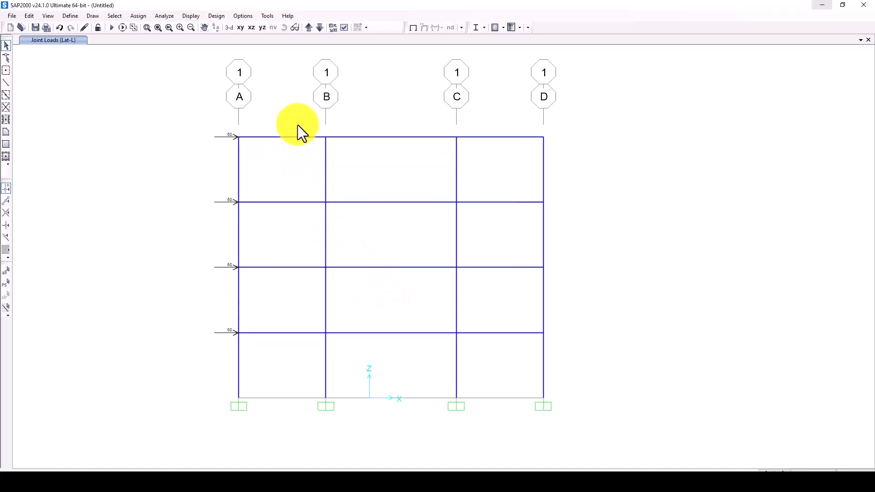
# Step: Select all the beams in the three bays and add a Beam hinge at relative distance 0.1 of their clear length
pyautogui.moveTo(298, 118); pyautogui.dragTo(270, 352)
pyautogui.moveTo(424, 119); pyautogui.dragTo(373, 351)
pyautogui.moveTo(521, 114); pyautogui.dragTo(483, 352)
pyautogui.click(142, 16)
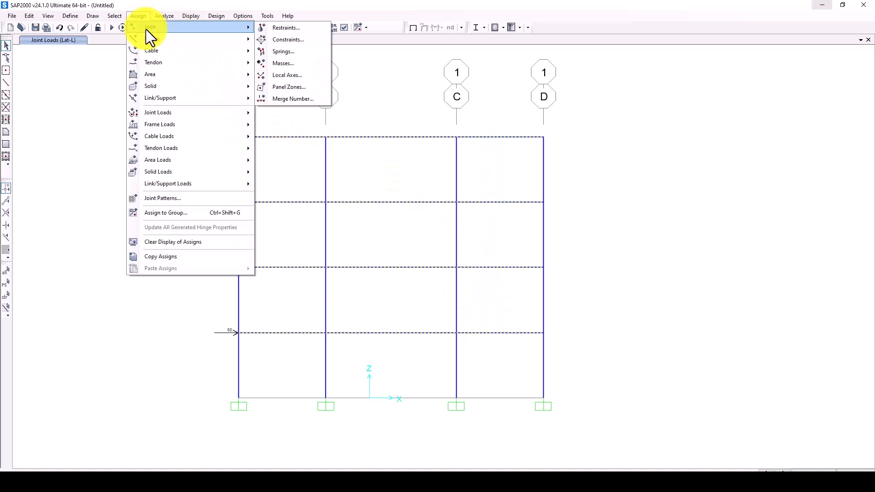
pyautogui.moveTo(192, 39)
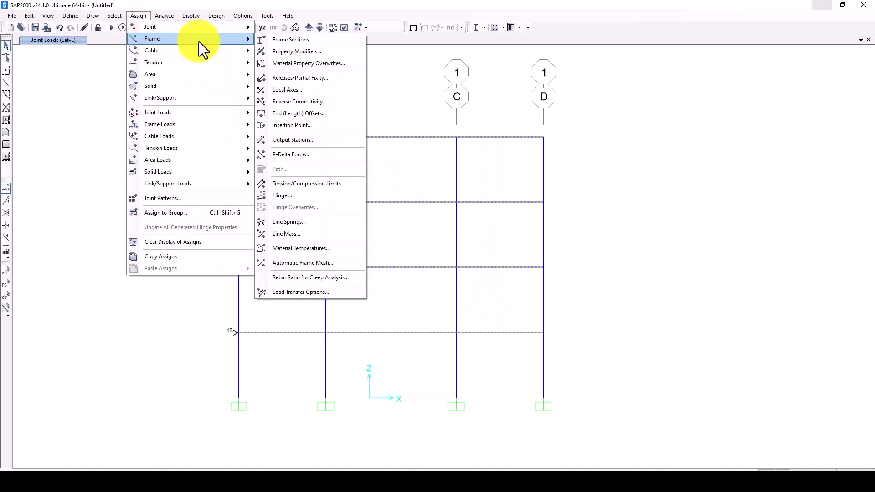
pyautogui.click(292, 197)
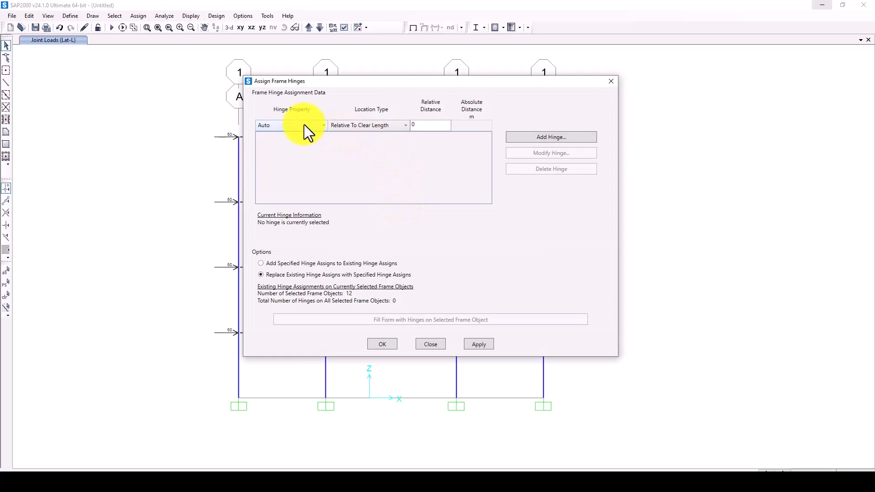
pyautogui.click(304, 126)
pyautogui.click(293, 144)
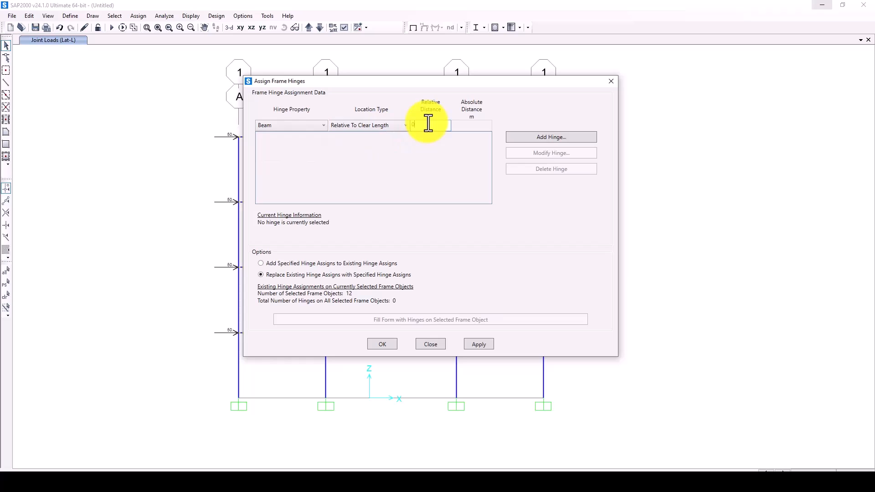
pyautogui.write('.1')
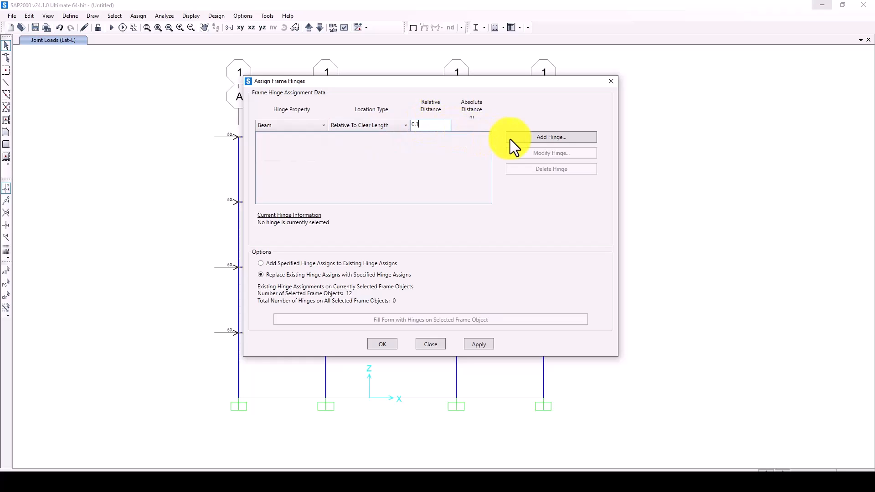
pyautogui.click(518, 137)
# Step: Add a second Beam hinge at relative distance 0.9 and apply both hinges to the selected beams
pyautogui.moveTo(482, 81); pyautogui.dragTo(701, 126)
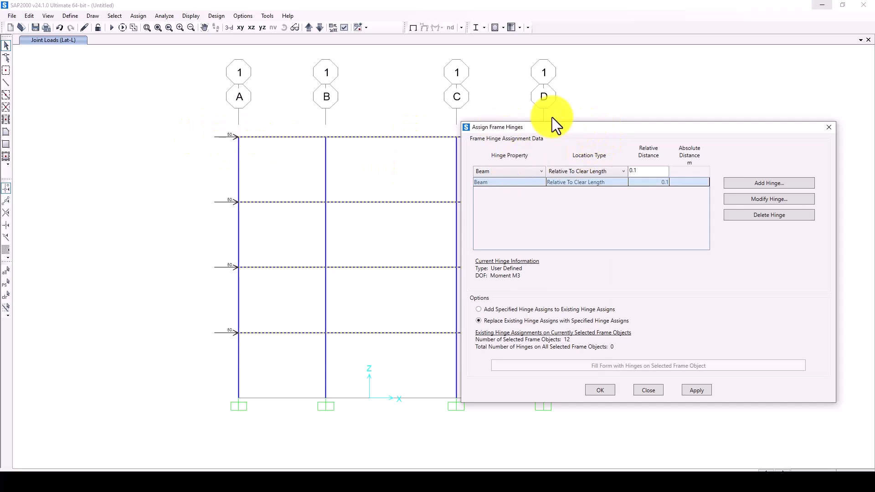
pyautogui.moveTo(552, 126); pyautogui.dragTo(479, 112)
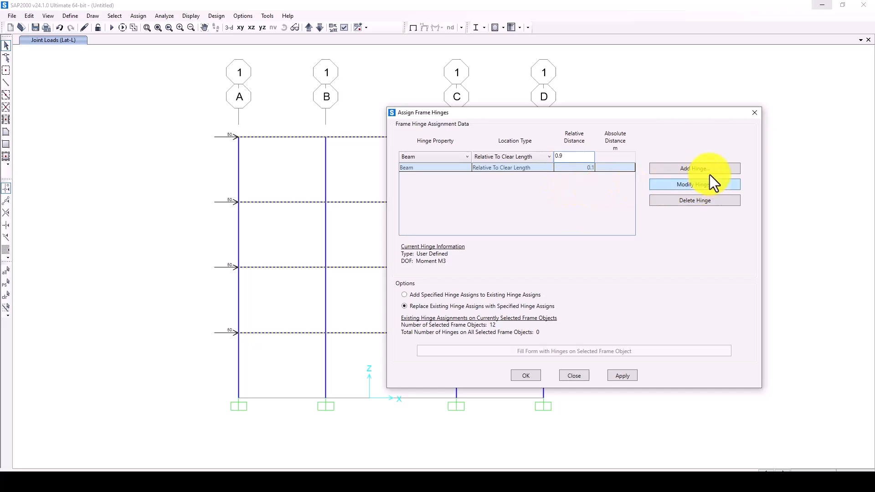
pyautogui.click(689, 170)
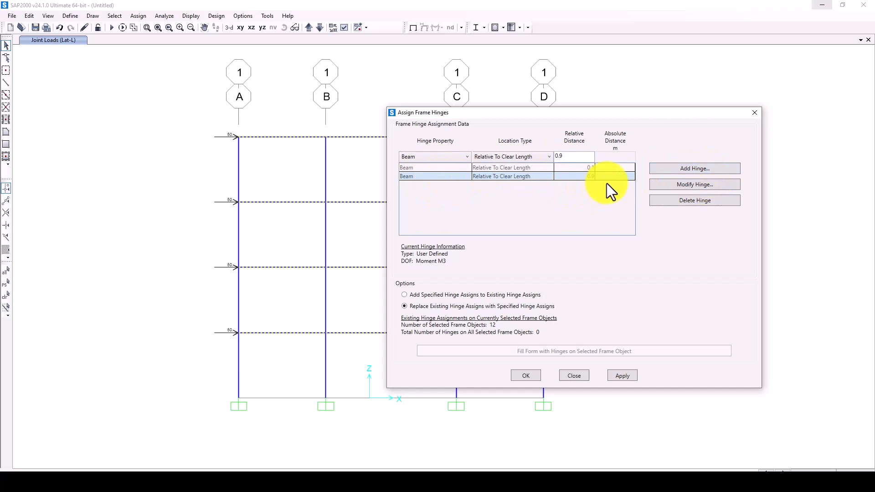
pyautogui.click(623, 376)
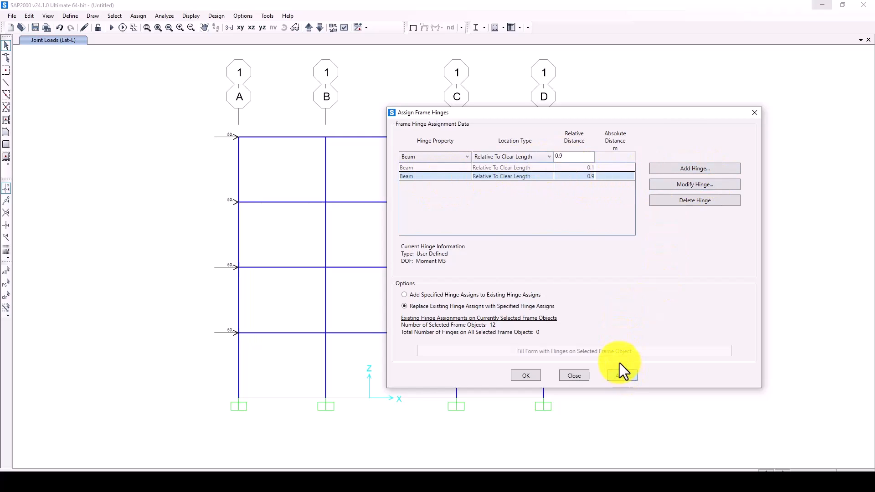
# Step: Select all the columns on all four storeys of the frame for the hinge assignment
pyautogui.moveTo(584, 115); pyautogui.dragTo(510, 94)
pyautogui.moveTo(566, 93); pyautogui.dragTo(486, 302)
pyautogui.moveTo(566, 153); pyautogui.dragTo(237, 171)
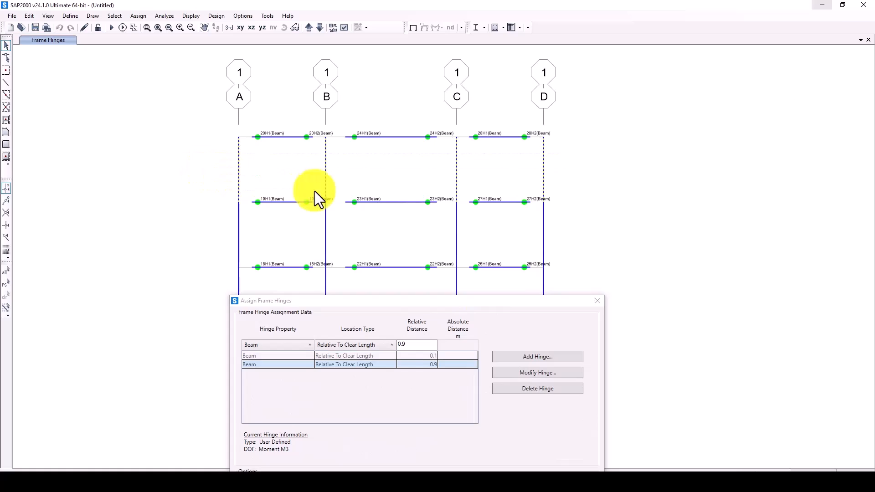
pyautogui.moveTo(582, 224); pyautogui.dragTo(238, 225)
pyautogui.moveTo(370, 237); pyautogui.dragTo(391, 155, button='middle')
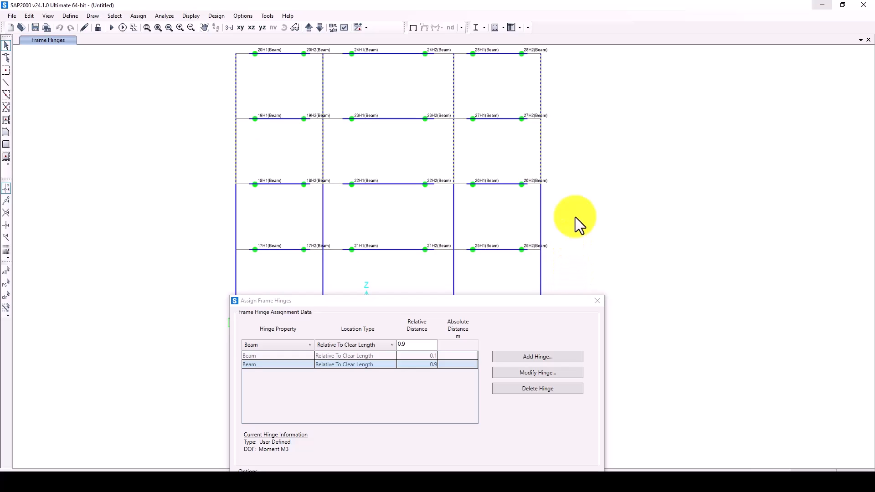
pyautogui.moveTo(573, 206); pyautogui.dragTo(217, 215)
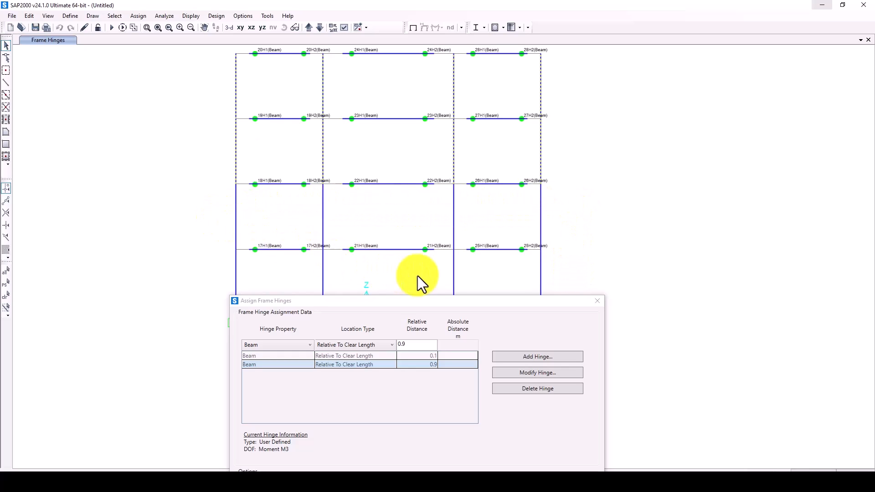
pyautogui.moveTo(569, 264); pyautogui.dragTo(214, 276)
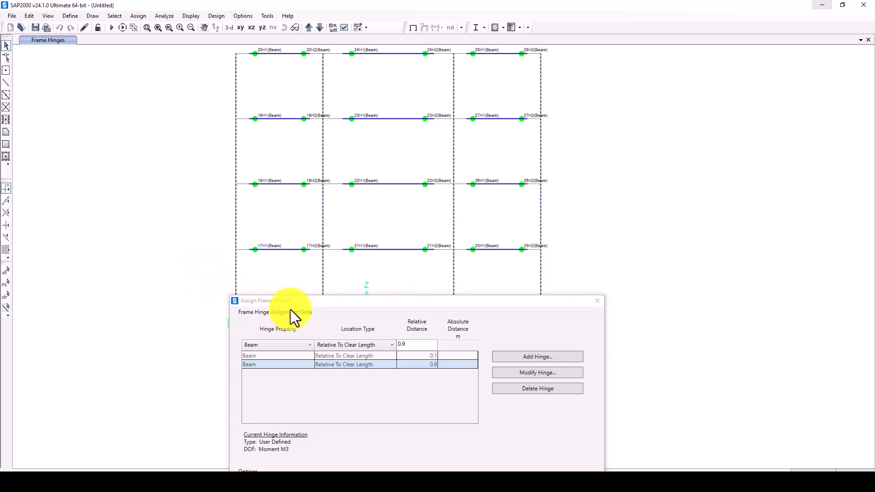
pyautogui.moveTo(344, 291); pyautogui.dragTo(378, 131)
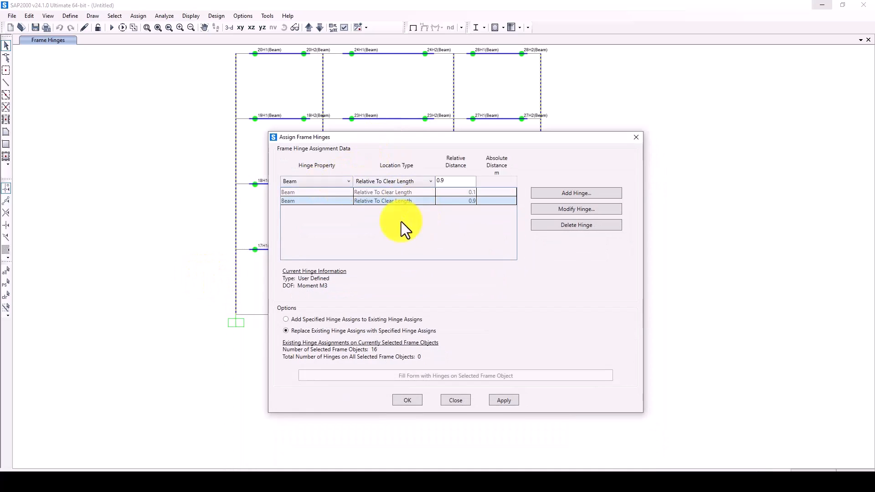
# Step: Remove both Beam hinges from the assignment list and add a Column hinge at relative distance 0.1 of the clear length
pyautogui.click(324, 181)
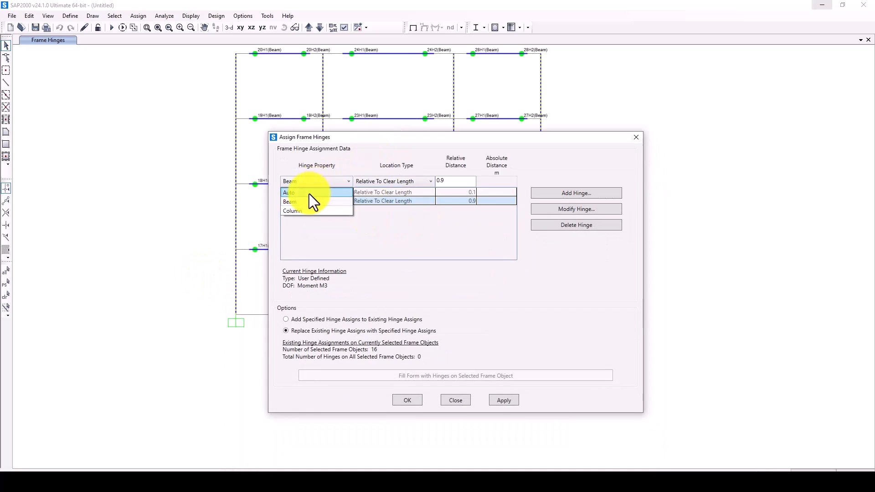
pyautogui.click(299, 210)
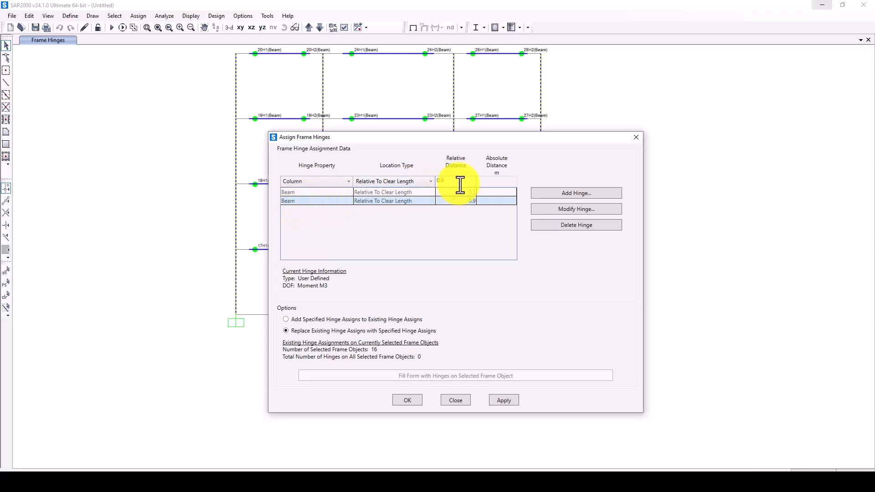
pyautogui.click(812, 480)
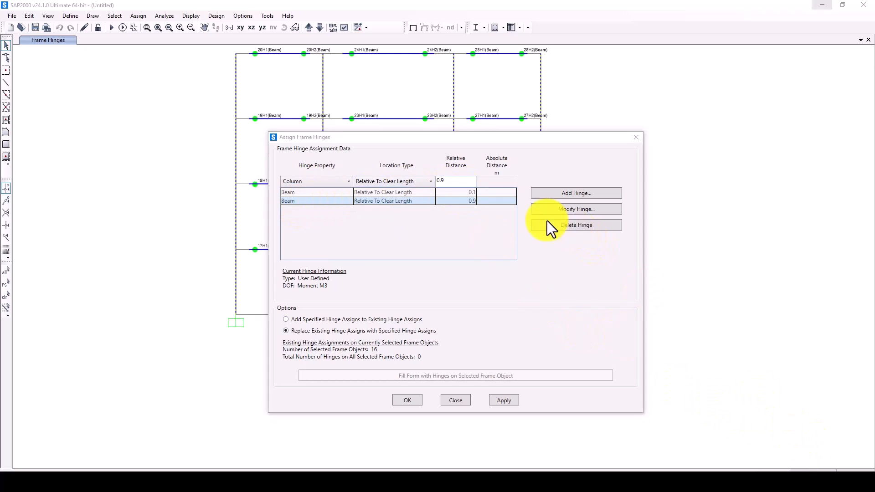
pyautogui.click(565, 224)
pyautogui.click(566, 225)
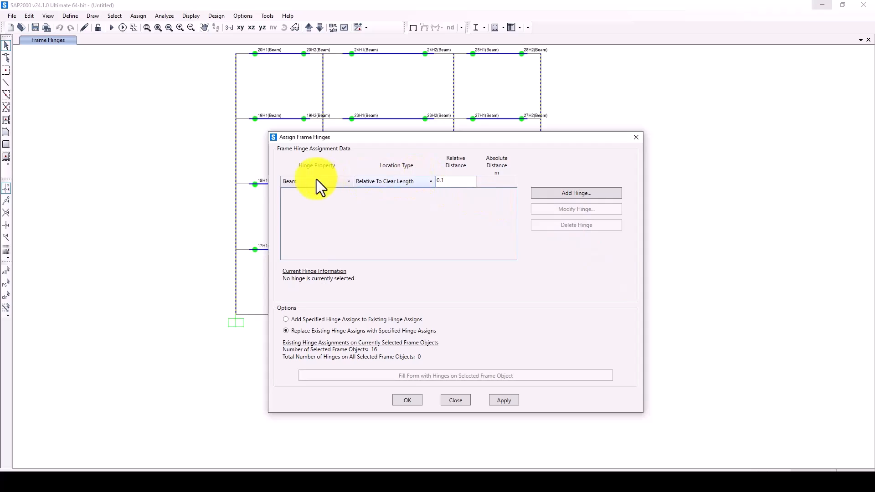
pyautogui.click(347, 181)
pyautogui.click(311, 206)
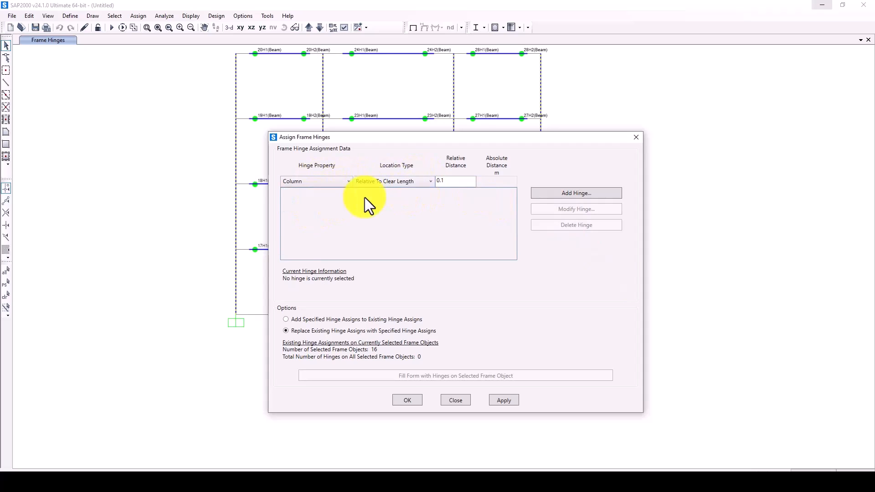
pyautogui.click(561, 195)
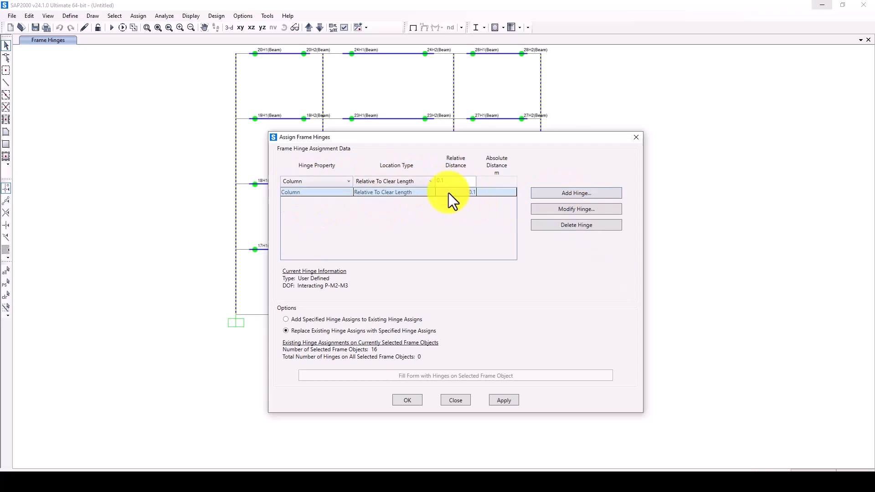
# Step: Add a second Column hinge at relative distance 0.9 and assign both hinges to the selected columns
pyautogui.click(310, 182)
pyautogui.click(310, 182)
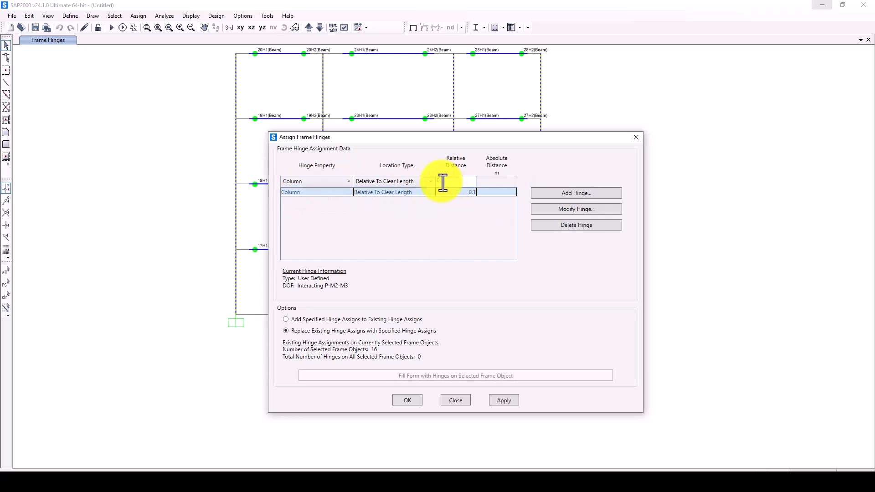
pyautogui.click(443, 183)
pyautogui.press('BackSpace')
pyautogui.write('9')
pyautogui.click(586, 195)
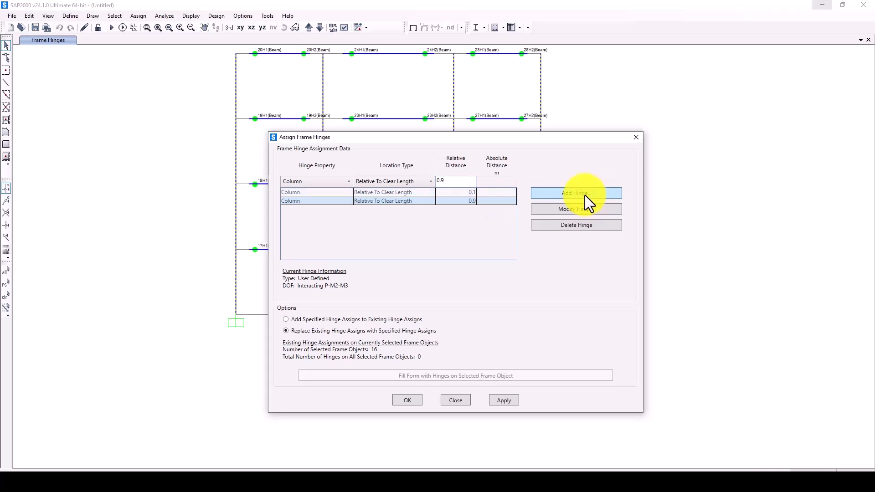
pyautogui.click(406, 401)
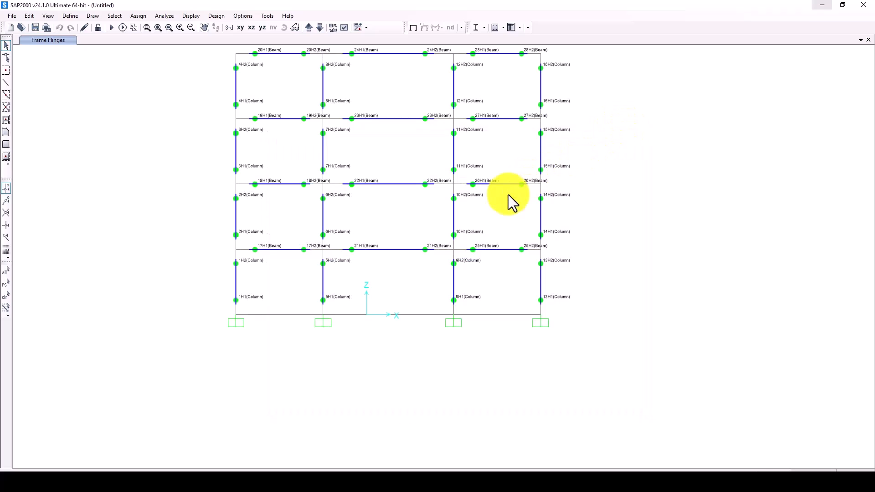
pyautogui.moveTo(407, 218); pyautogui.dragTo(393, 291, button='middle')
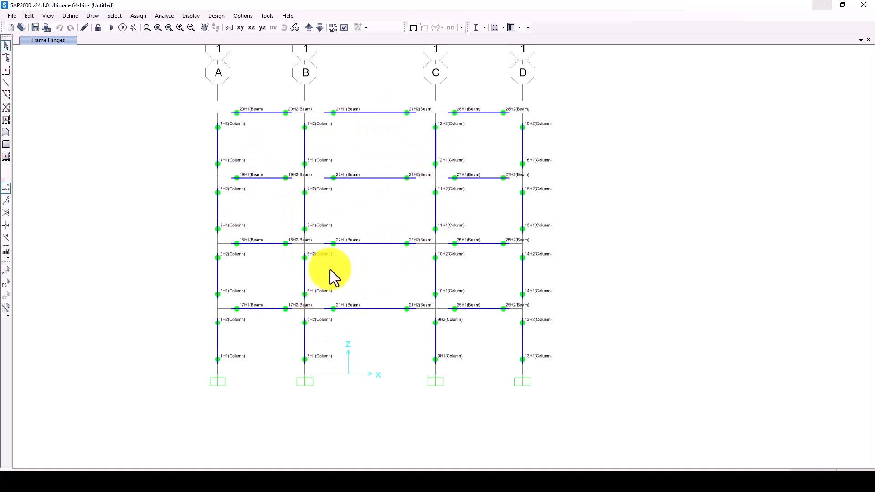
# Step: Switch mass source MSSSRC1 from element self mass to specified load patterns and add DEAD with multiplier 1
pyautogui.click(70, 16)
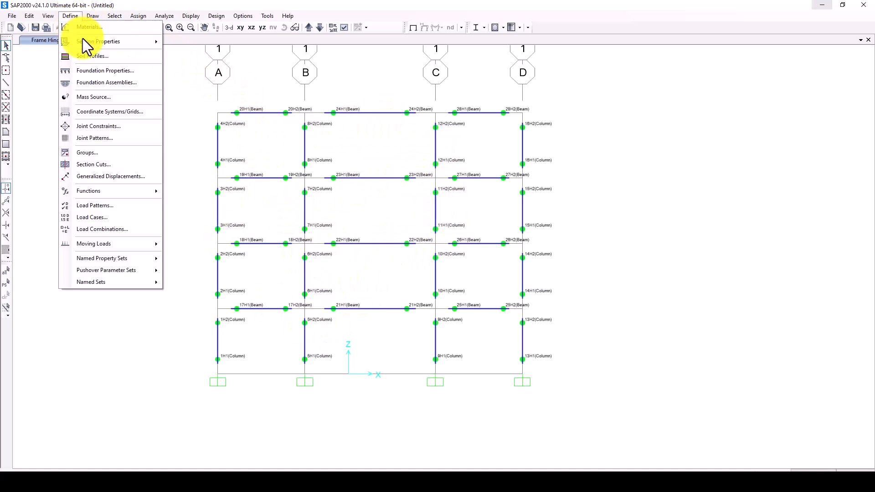
pyautogui.click(98, 99)
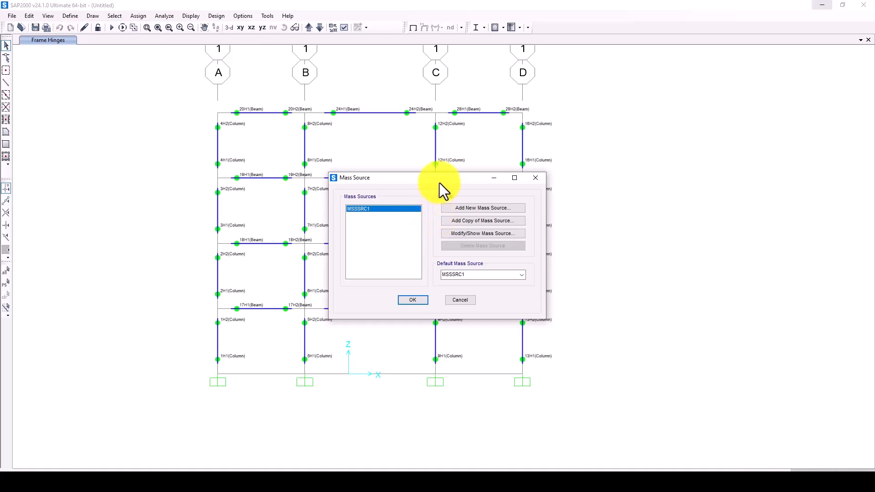
pyautogui.moveTo(439, 182); pyautogui.dragTo(368, 155)
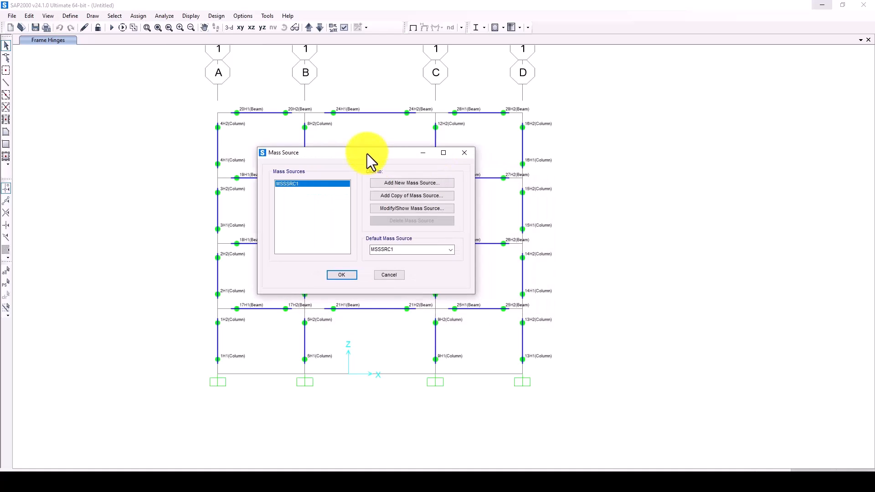
pyautogui.click(406, 208)
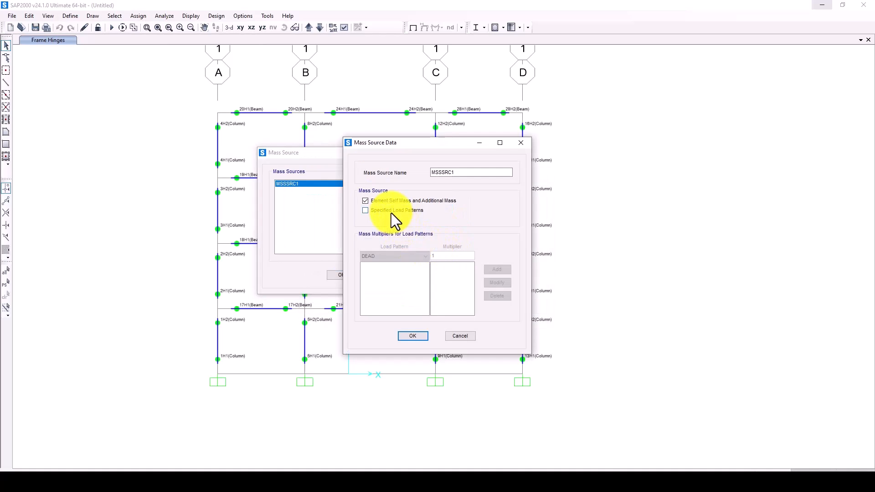
pyautogui.click(392, 202)
pyautogui.click(376, 210)
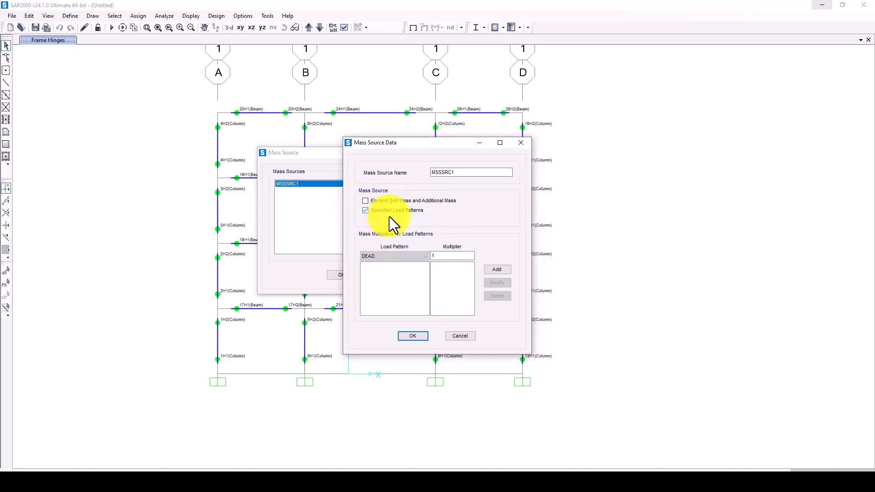
pyautogui.click(493, 270)
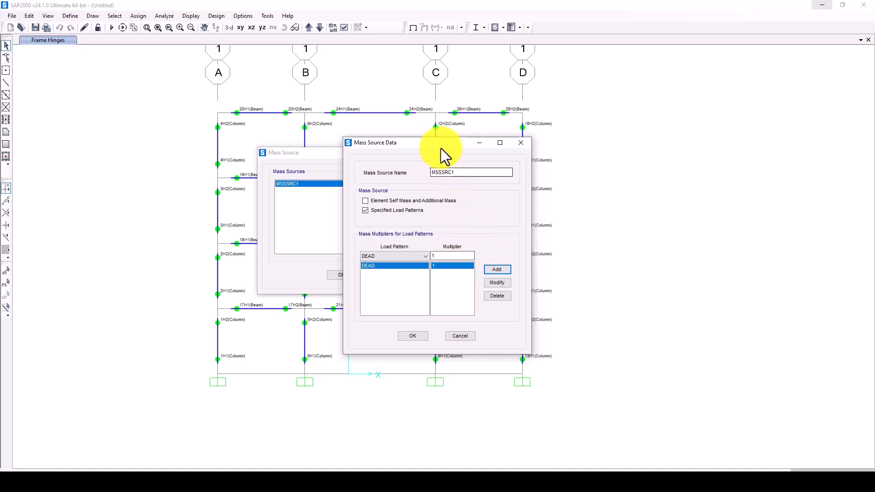
# Step: Add load patterns SD with multiplier 1 and LL with multiplier 0.25 to the mass source, and accept the definition
pyautogui.moveTo(441, 149); pyautogui.dragTo(536, 154)
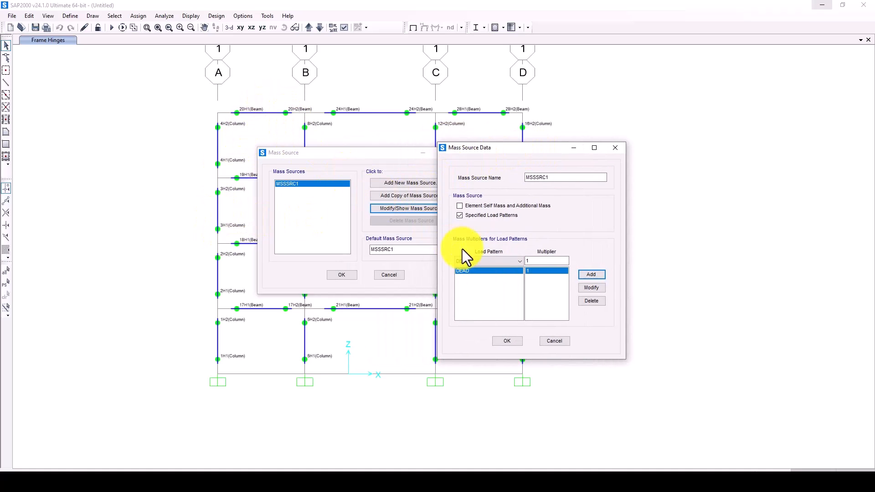
pyautogui.click(481, 262)
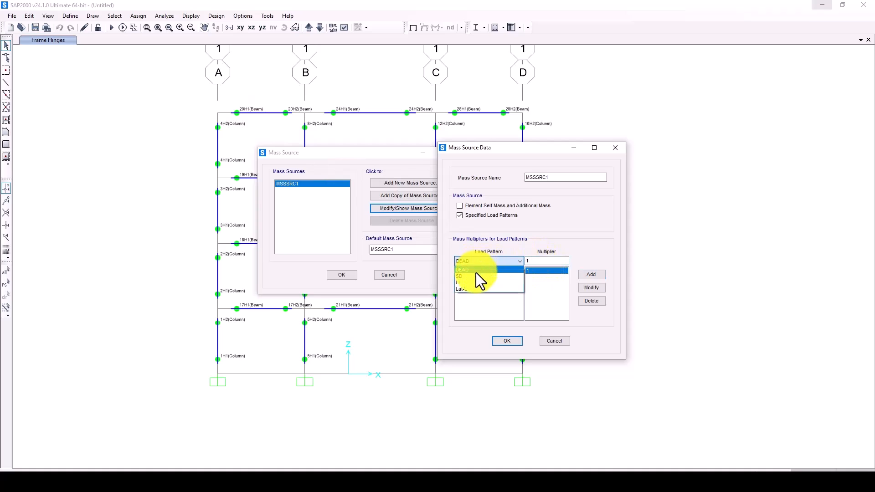
pyautogui.click(474, 277)
pyautogui.click(589, 274)
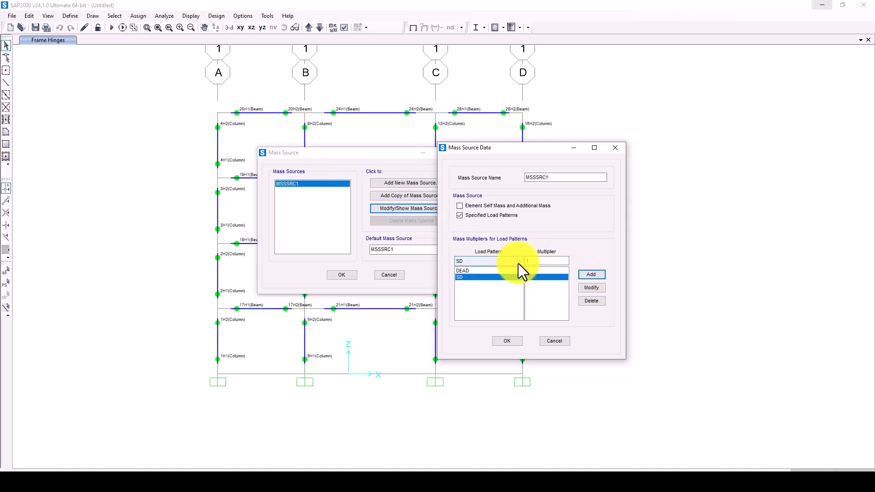
pyautogui.click(495, 260)
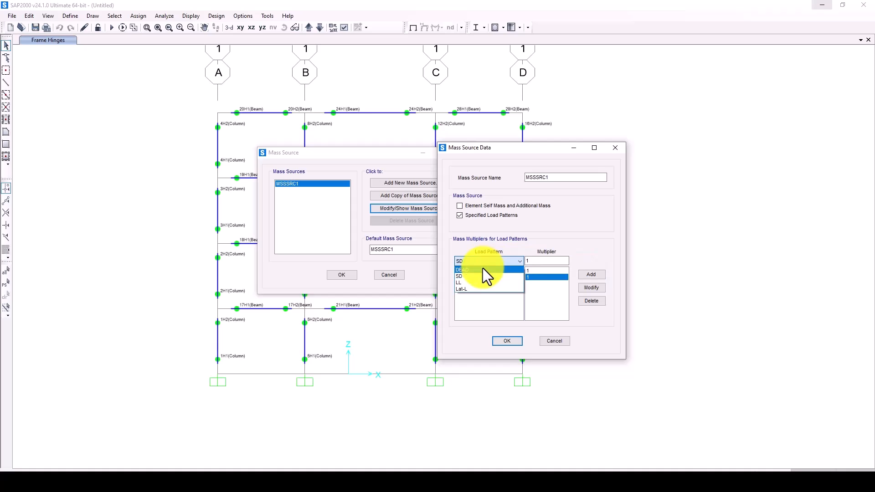
pyautogui.click(472, 282)
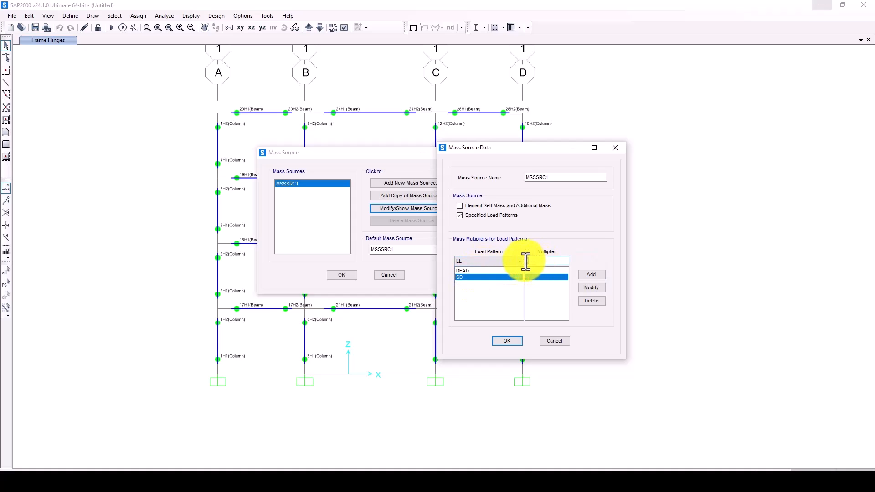
pyautogui.click(526, 261)
pyautogui.write('0.25')
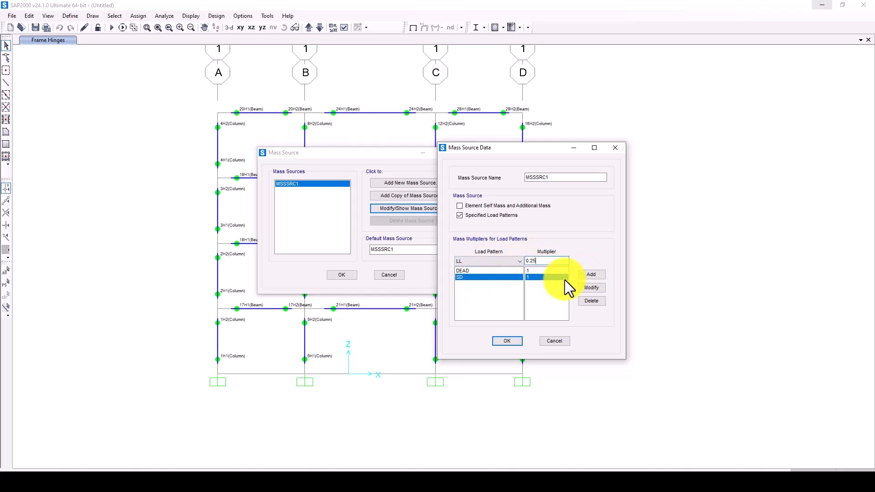
pyautogui.click(591, 273)
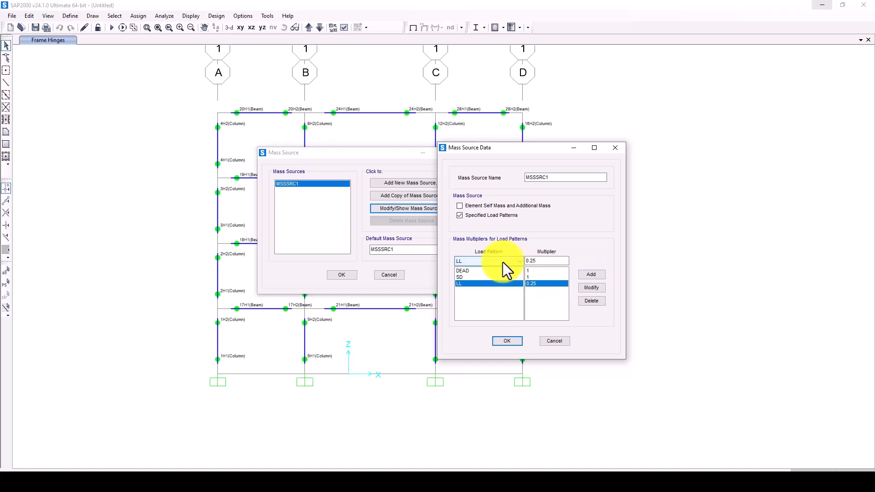
pyautogui.click(504, 342)
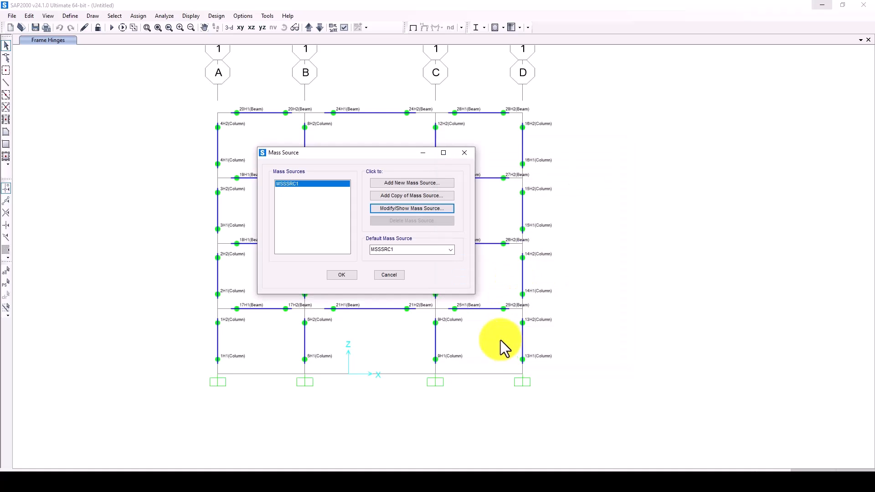
pyautogui.click(341, 275)
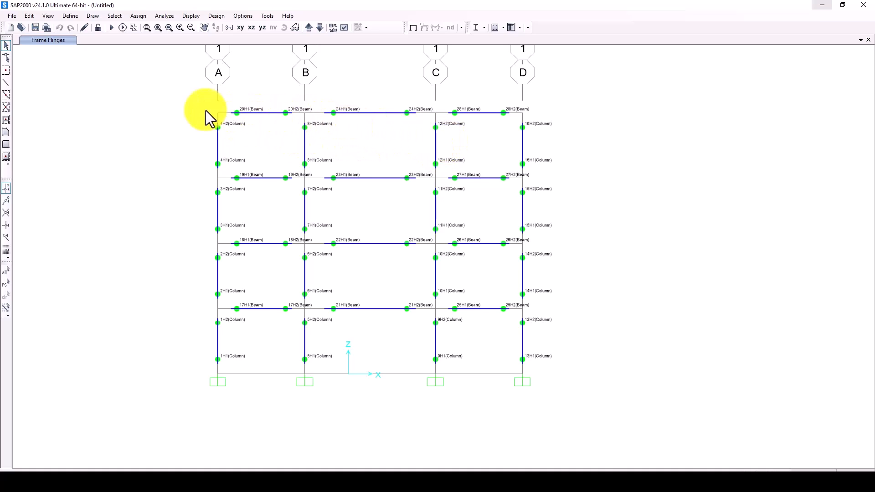
# Step: Select the roof-level beams and joints, and define a diaphragm joint constraint about the global Z axis with the default settings
pyautogui.moveTo(293, 111); pyautogui.dragTo(568, 121)
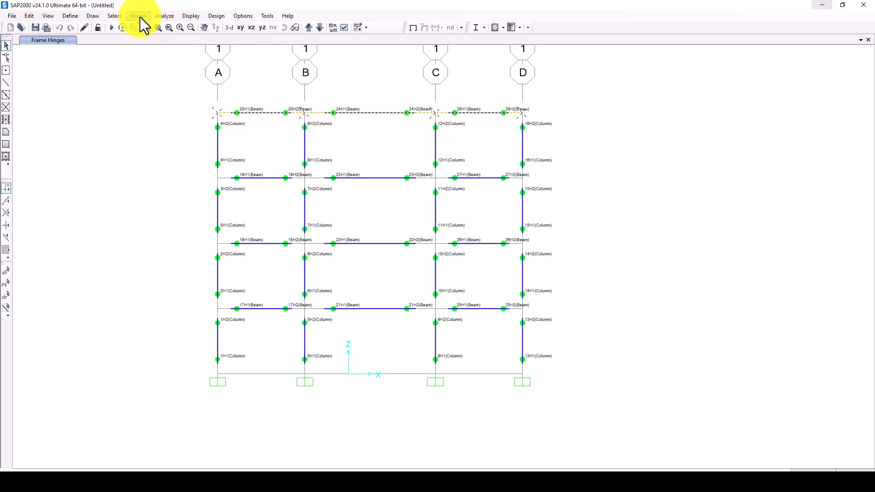
pyautogui.click(77, 18)
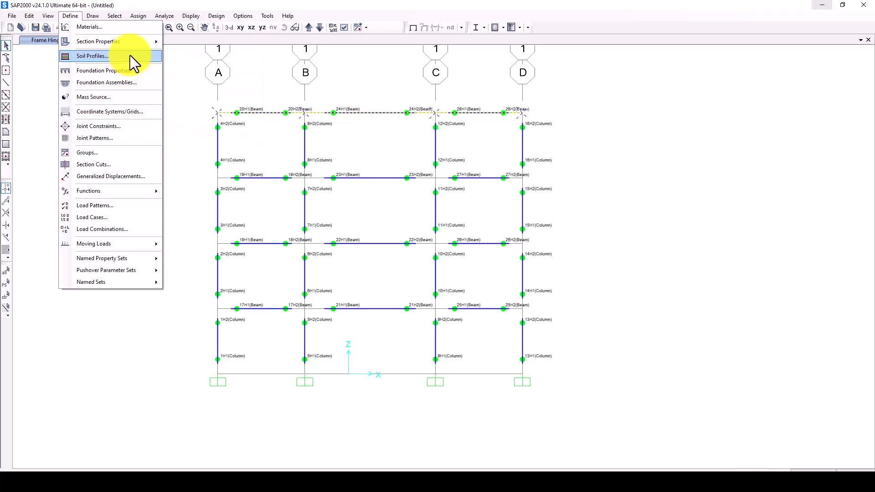
pyautogui.click(104, 127)
pyautogui.moveTo(446, 193); pyautogui.dragTo(407, 150)
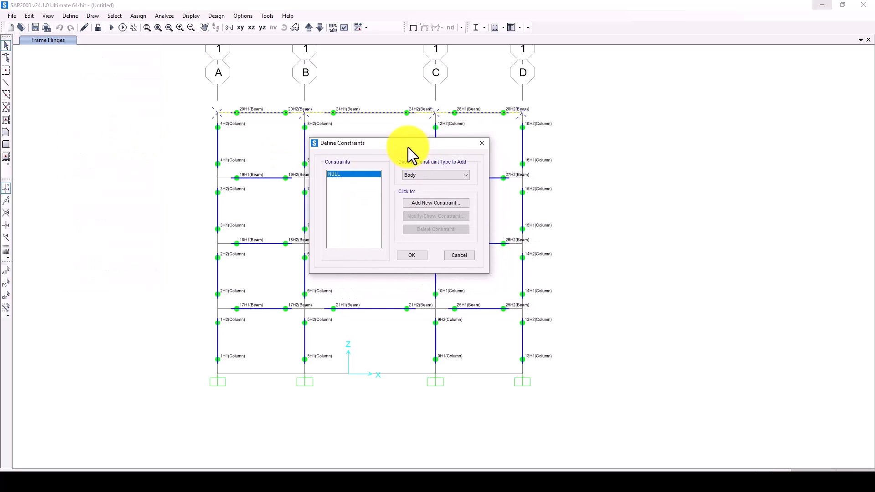
pyautogui.click(428, 175)
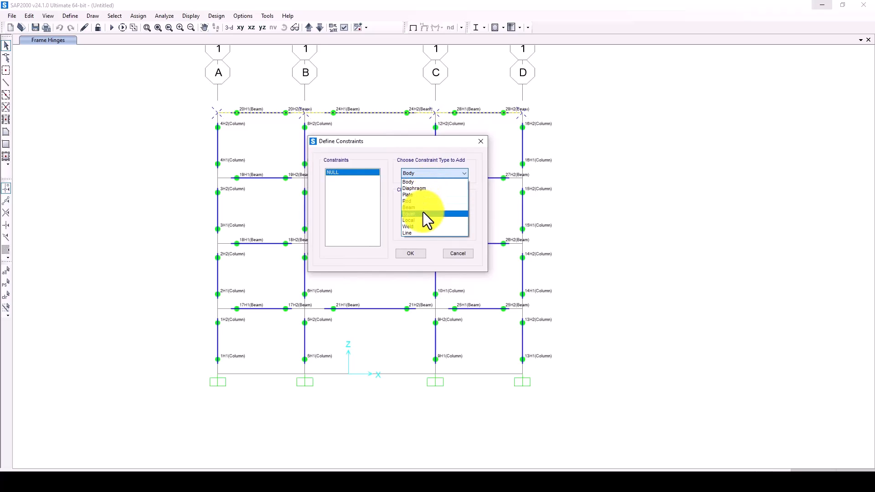
pyautogui.click(417, 188)
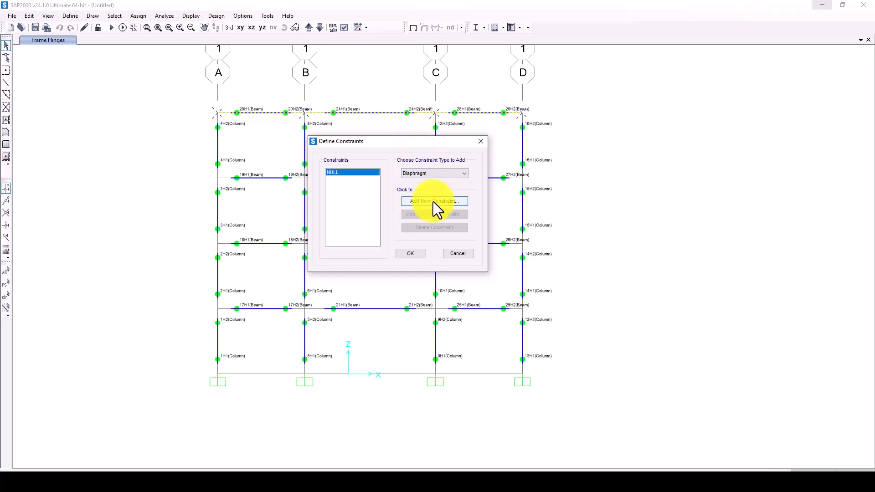
pyautogui.click(433, 201)
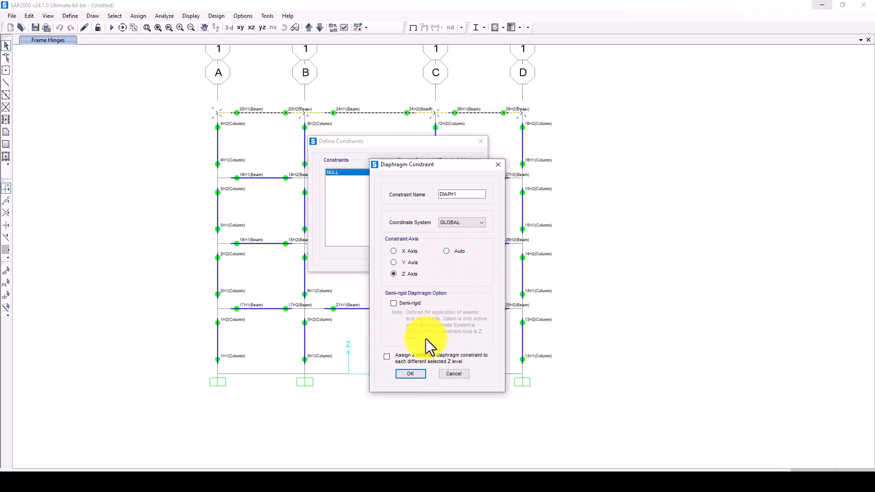
pyautogui.click(409, 374)
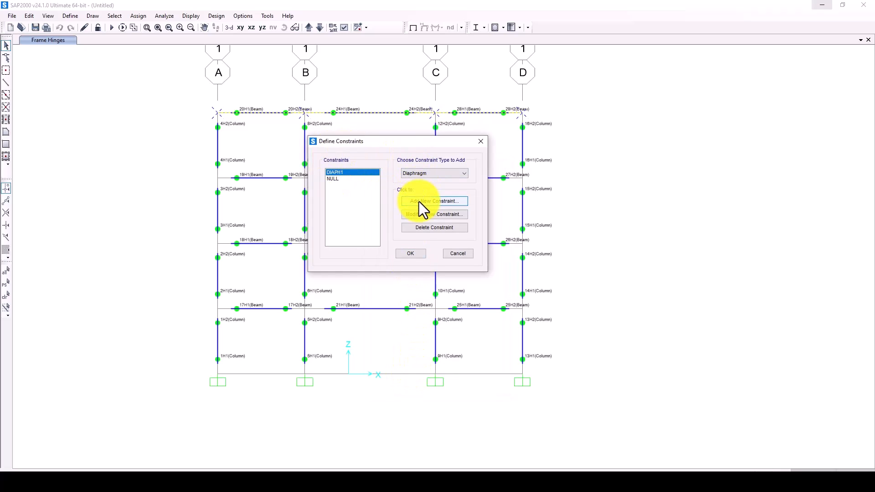
# Step: Add three more Z-axis diaphragm constraints with default settings, giving one for each storey
pyautogui.click(447, 201)
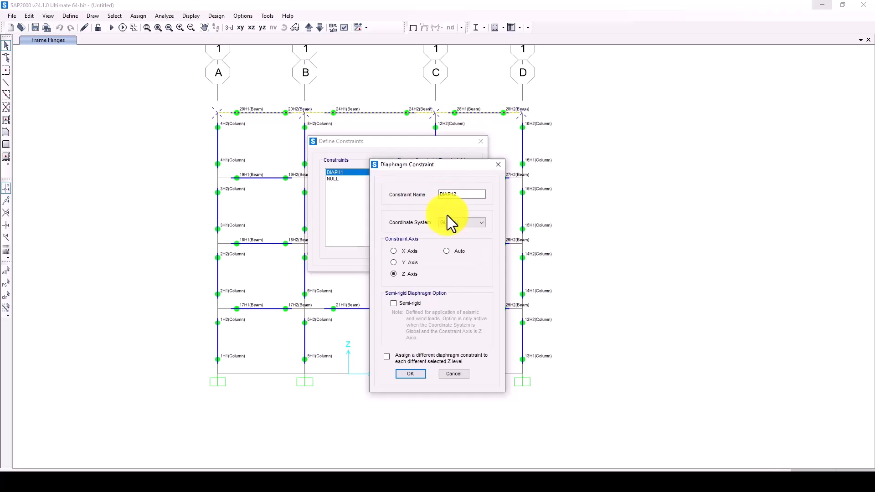
pyautogui.click(410, 374)
pyautogui.click(427, 204)
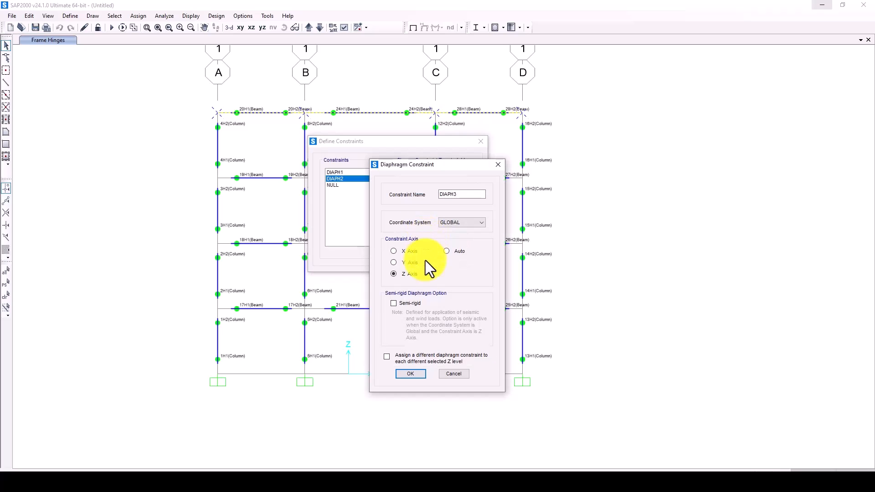
pyautogui.click(413, 373)
pyautogui.click(423, 203)
pyautogui.click(408, 373)
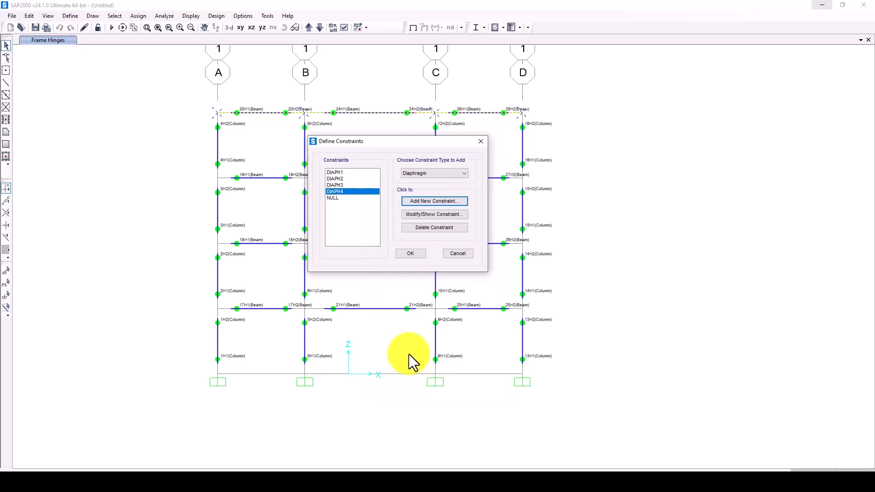
# Step: Accept the defined constraints and assign the DIAPH4 joint constraint to the selected roof-level joints
pyautogui.click(336, 198)
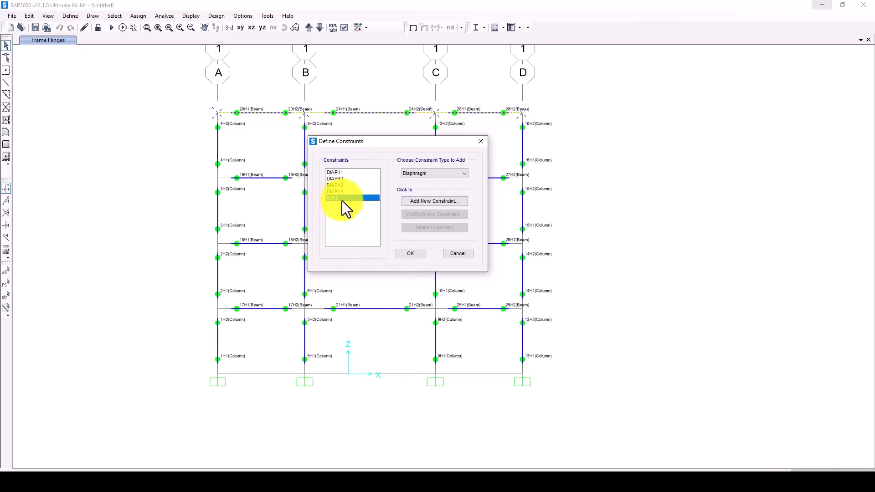
pyautogui.click(403, 253)
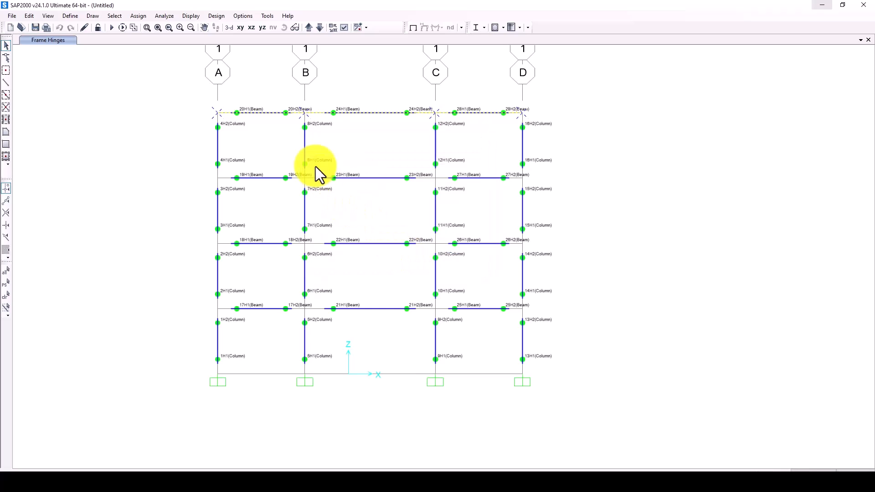
pyautogui.click(141, 15)
pyautogui.moveTo(147, 29)
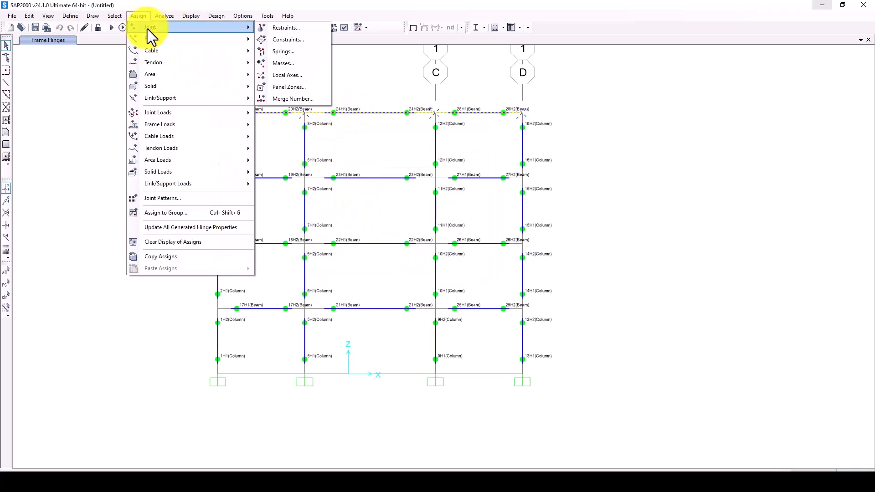
pyautogui.click(290, 39)
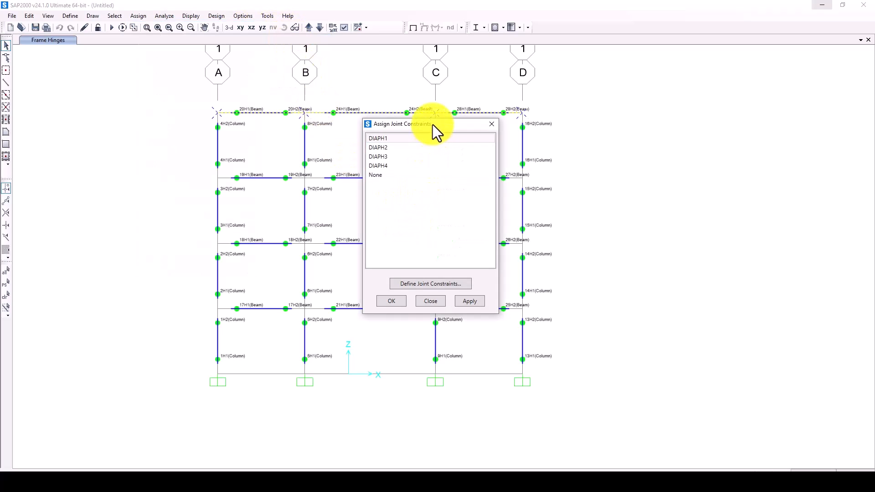
pyautogui.moveTo(433, 125); pyautogui.dragTo(690, 129)
pyautogui.click(647, 171)
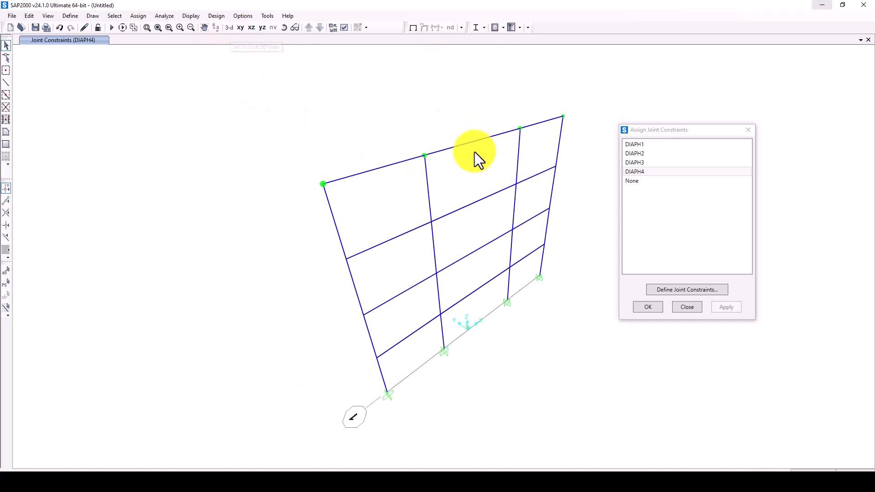
pyautogui.click(344, 27)
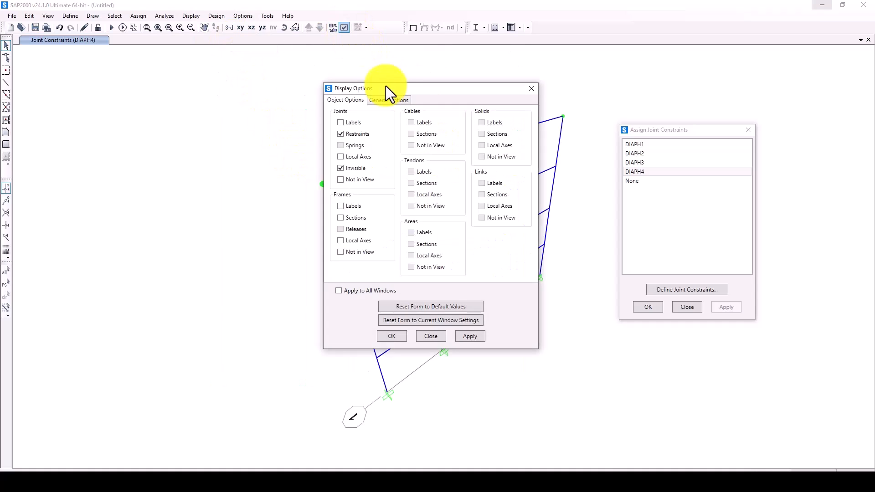
pyautogui.click(390, 100)
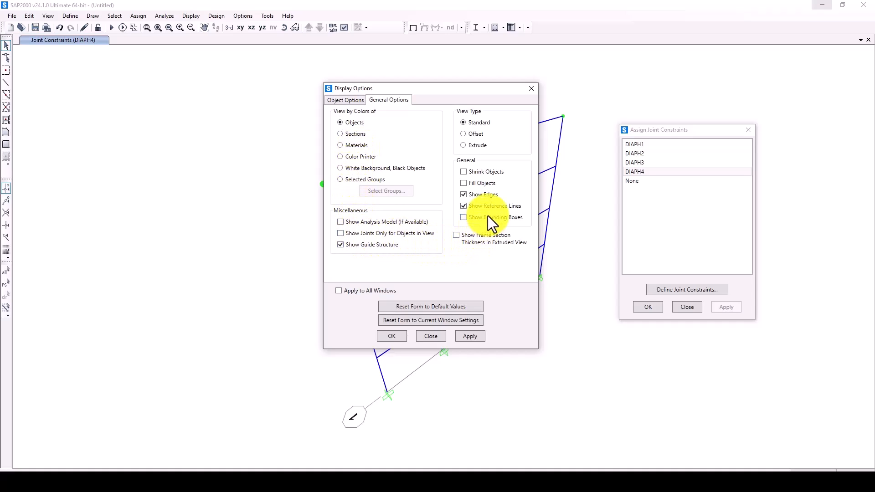
pyautogui.click(531, 88)
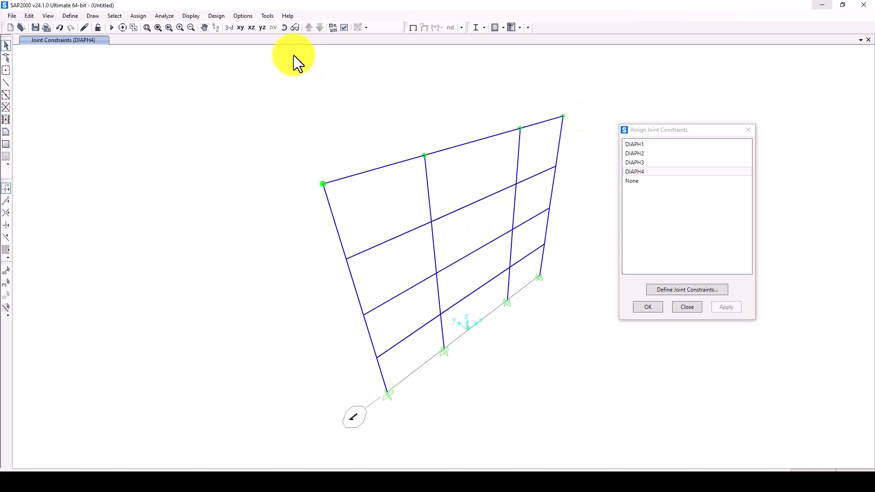
# Step: Assign the DIAPH3 constraint to the joints of the third floor level in the XZ view
pyautogui.click(253, 27)
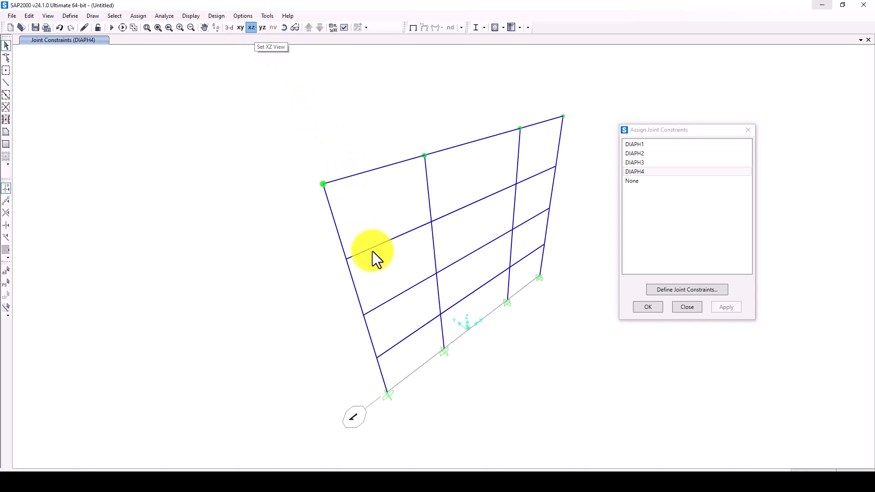
pyautogui.moveTo(269, 181); pyautogui.dragTo(614, 209)
pyautogui.click(648, 163)
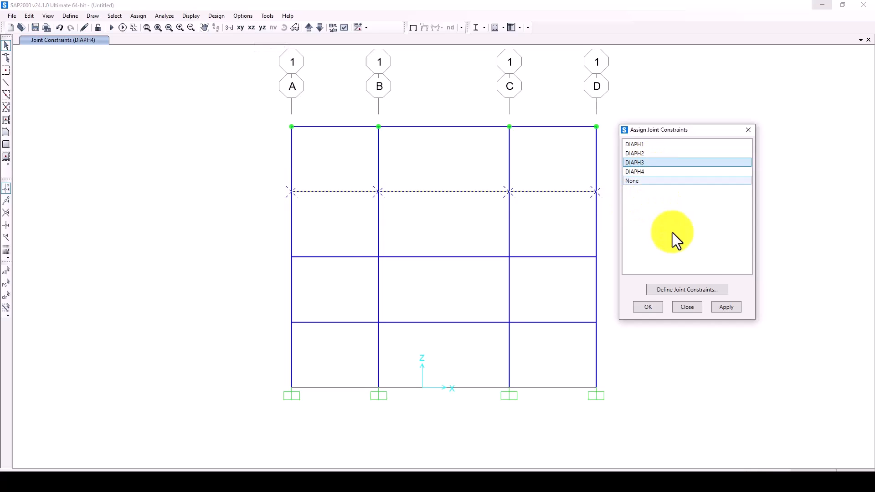
pyautogui.click(722, 307)
# Step: Assign the DIAPH2 constraint to the joints of the second floor level
pyautogui.moveTo(256, 235); pyautogui.dragTo(608, 280)
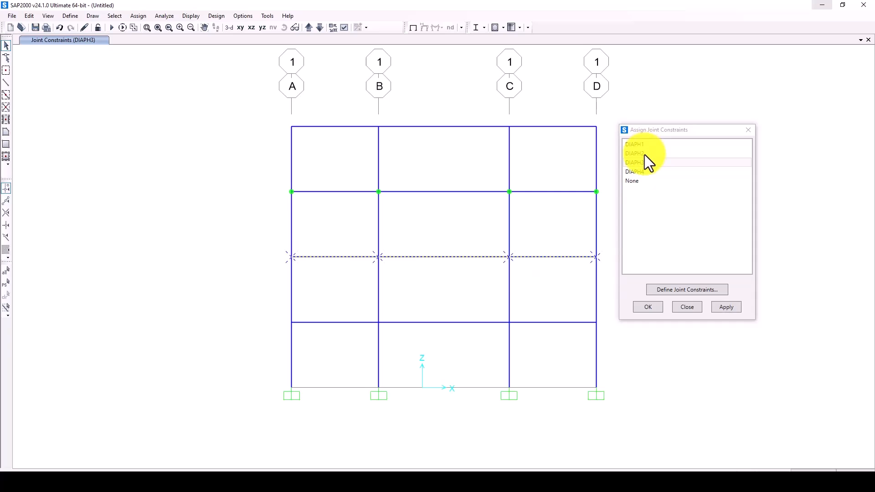
pyautogui.click(645, 154)
pyautogui.click(729, 310)
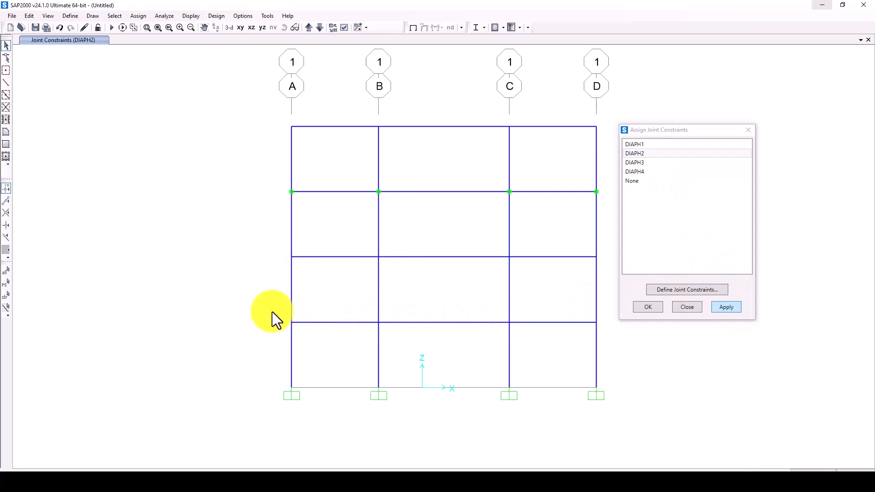
# Step: Assign the DIAPH1 constraint to the joints of the first floor level and finish the constraint assignment
pyautogui.moveTo(264, 309); pyautogui.dragTo(633, 342)
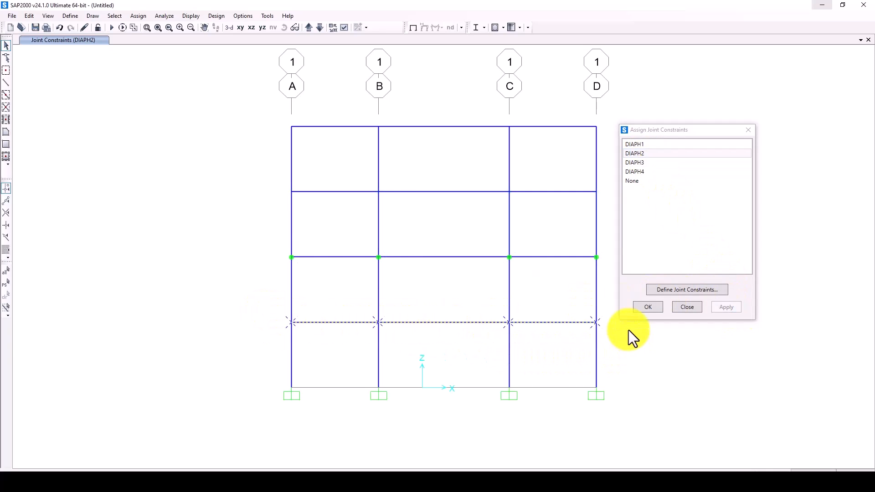
pyautogui.click(643, 145)
pyautogui.click(725, 308)
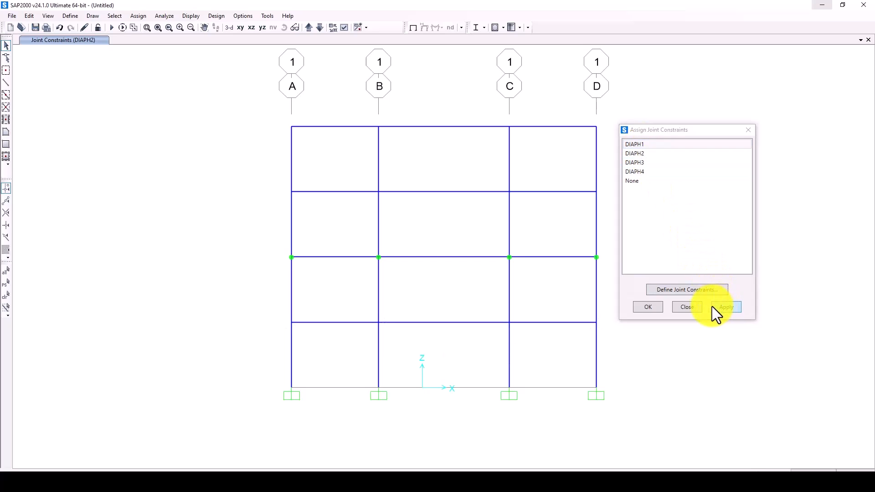
pyautogui.click(649, 309)
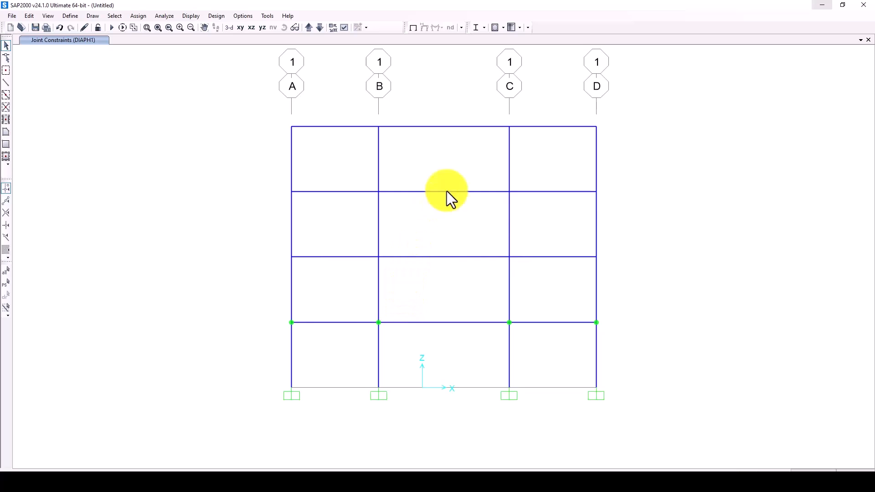
# Step: Modify the MODAL load case to use Ritz vectors with a maximum of 8 modes
pyautogui.click(65, 17)
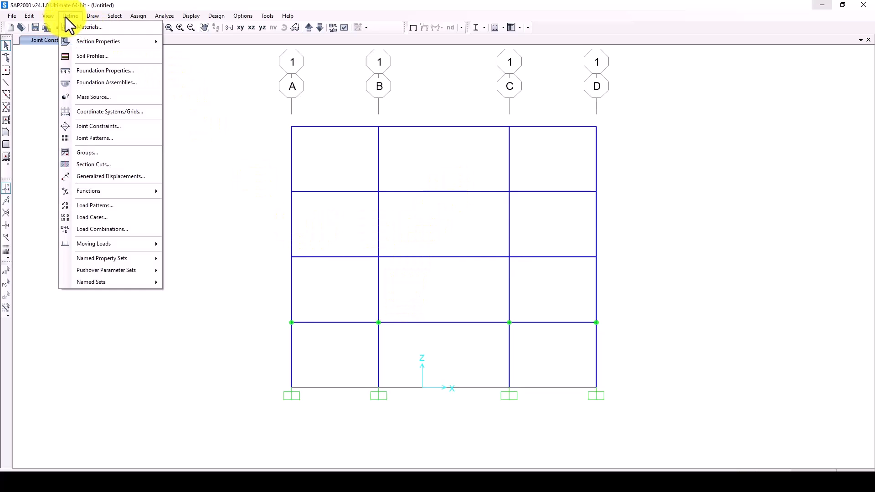
pyautogui.click(113, 215)
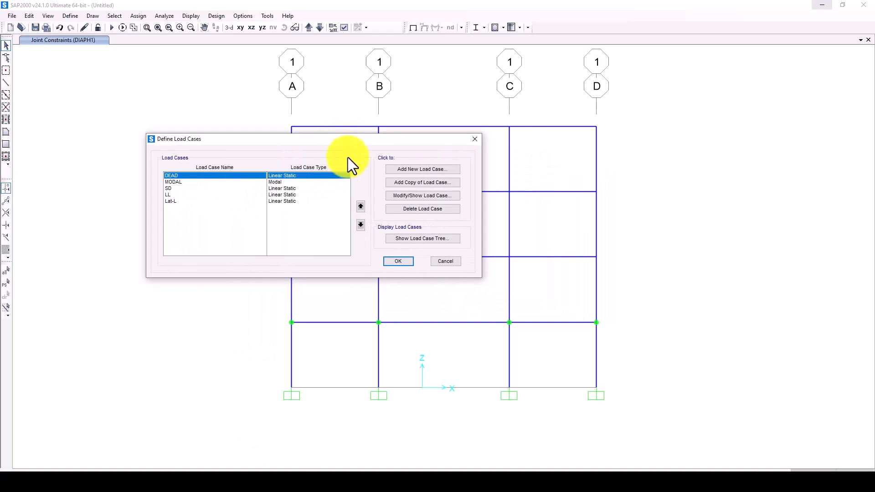
pyautogui.click(281, 182)
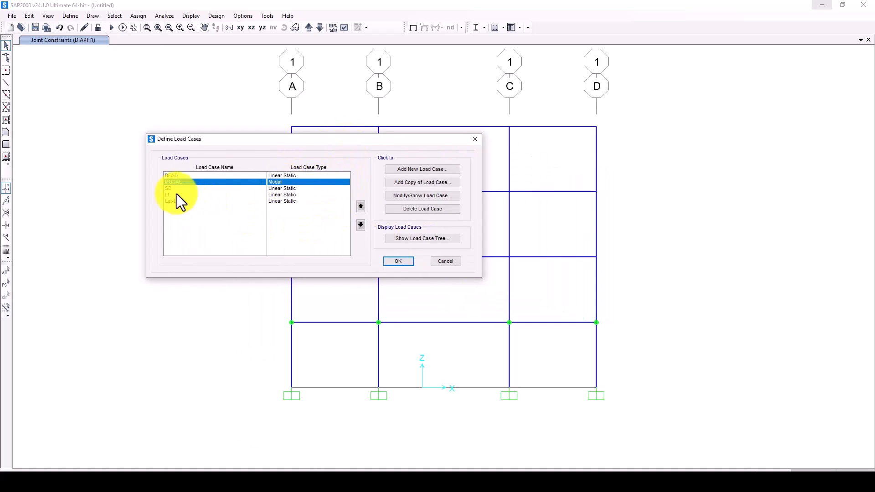
pyautogui.click(422, 196)
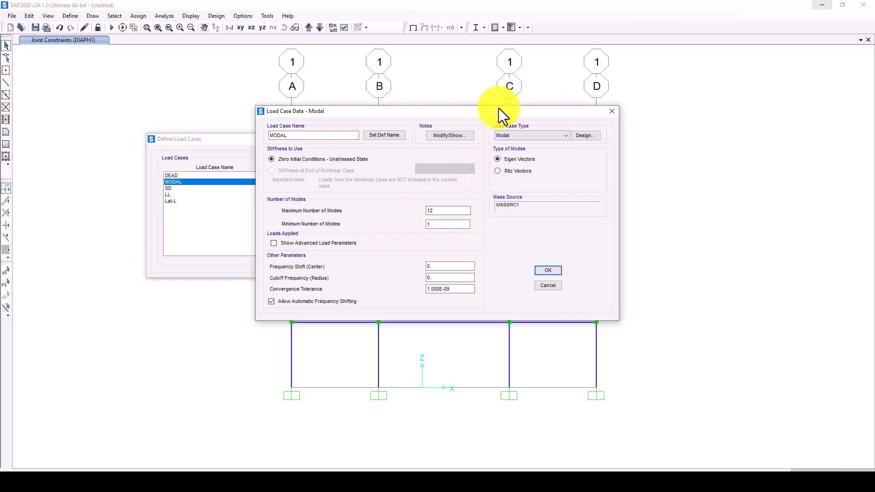
pyautogui.moveTo(497, 109); pyautogui.dragTo(508, 108)
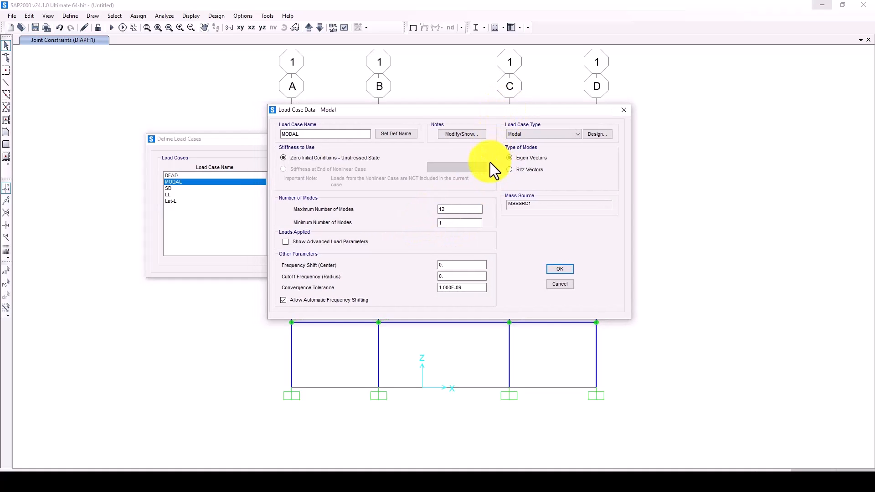
pyautogui.click(516, 171)
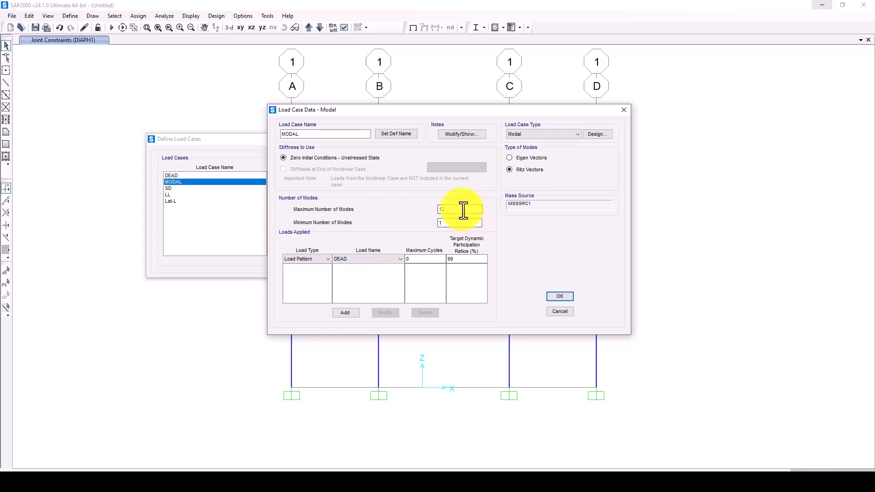
pyautogui.click(440, 208)
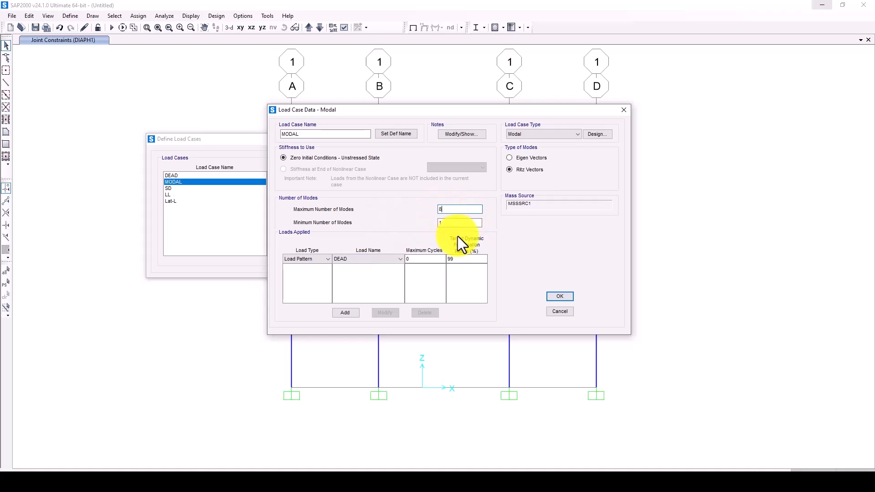
pyautogui.write('8')
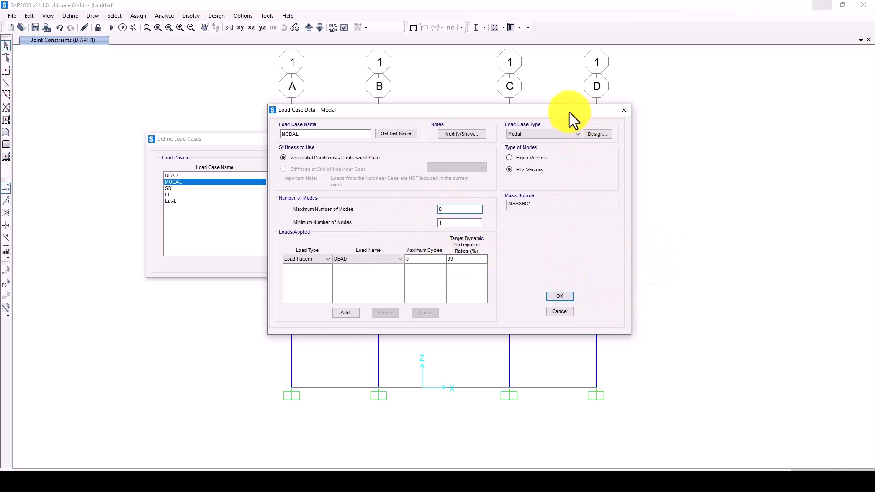
pyautogui.moveTo(570, 112); pyautogui.dragTo(576, 146)
# Step: Add an Accel UX load to the modal case with a target dynamic participation ratio of 95%
pyautogui.click(318, 295)
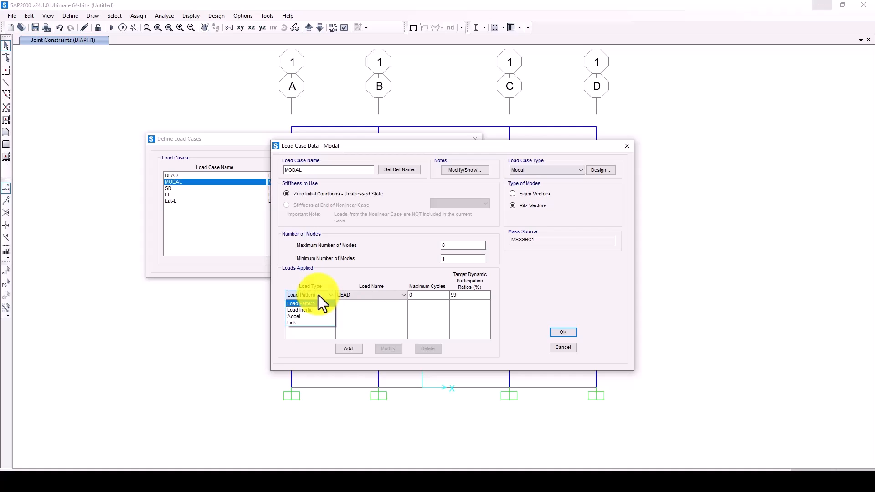
pyautogui.click(319, 295)
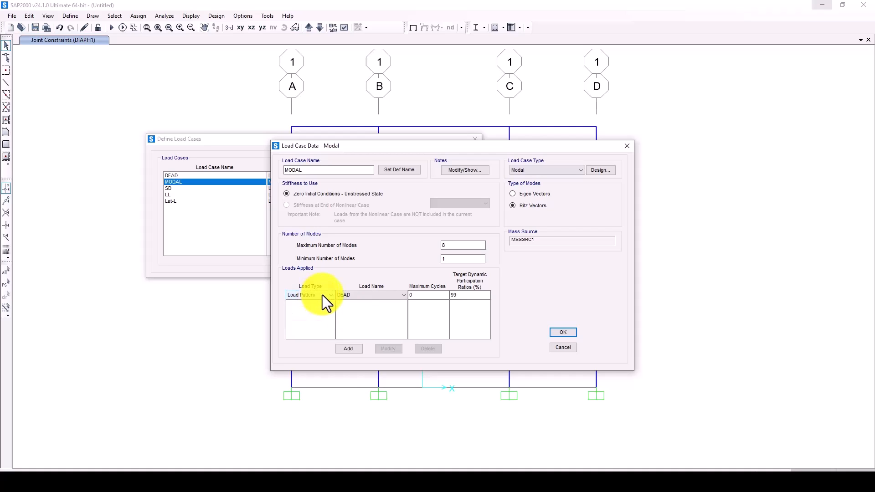
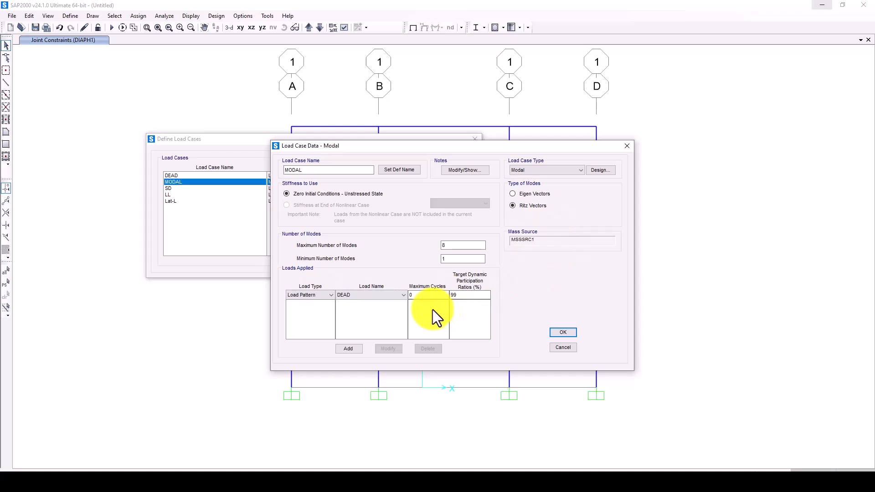
pyautogui.click(359, 298)
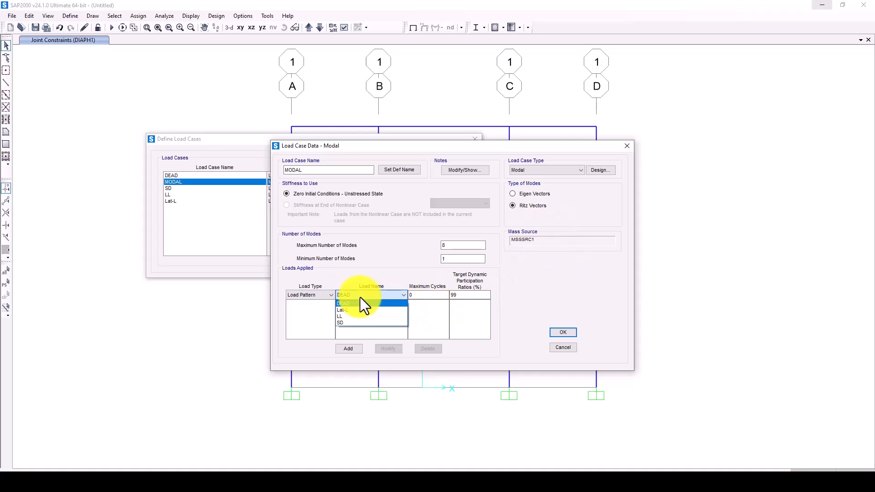
pyautogui.click(360, 298)
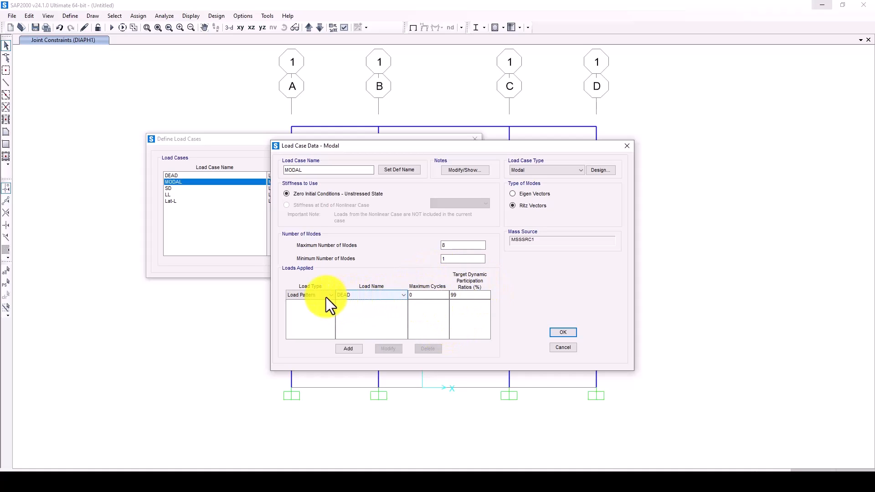
pyautogui.click(312, 296)
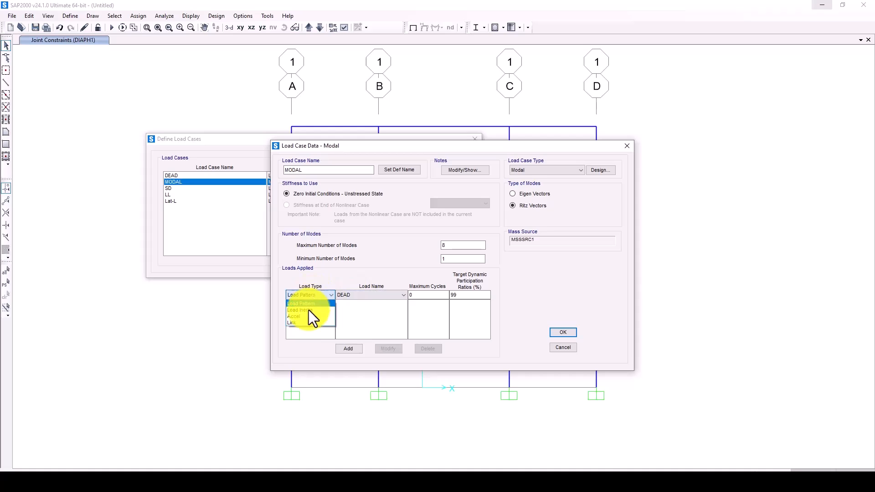
pyautogui.click(305, 317)
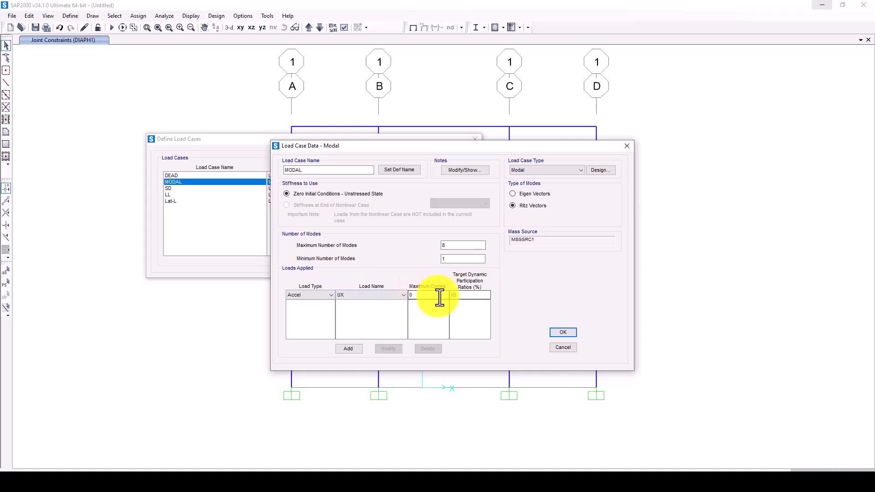
pyautogui.moveTo(472, 297); pyautogui.dragTo(449, 297)
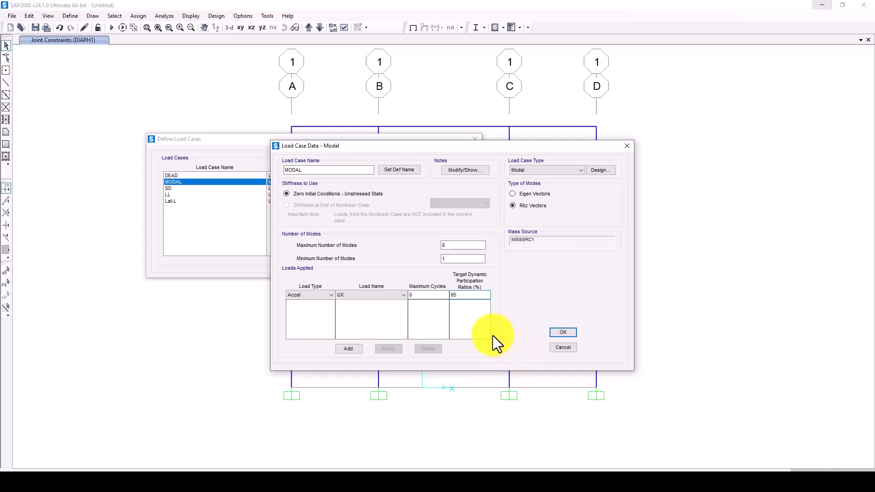
pyautogui.click(357, 348)
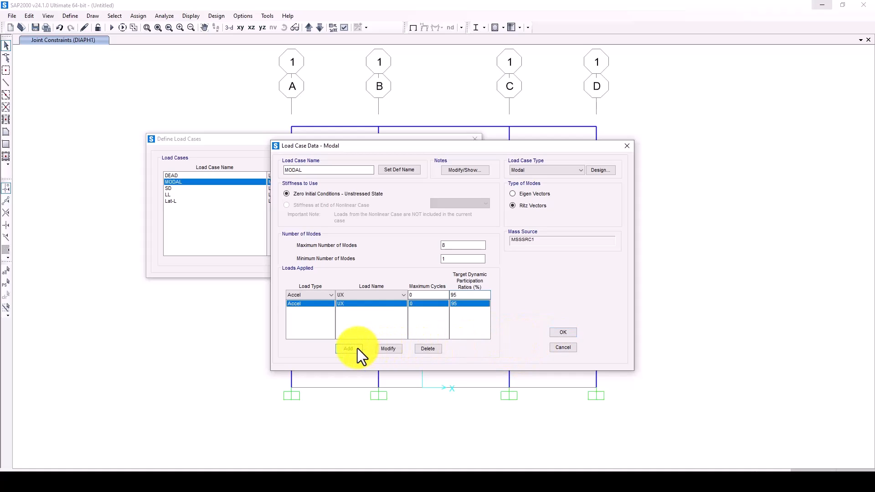
# Step: Add an Accel UZ load to the modal case with a target dynamic participation ratio of 95%
pyautogui.click(358, 297)
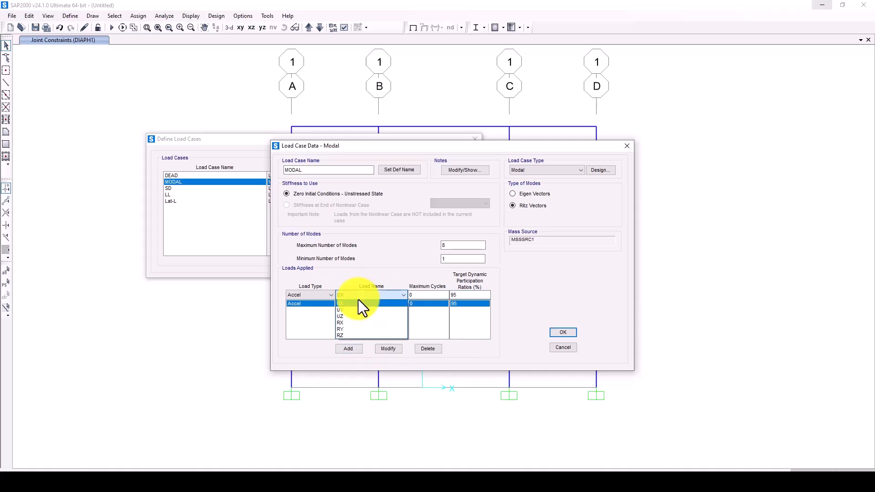
pyautogui.click(351, 313)
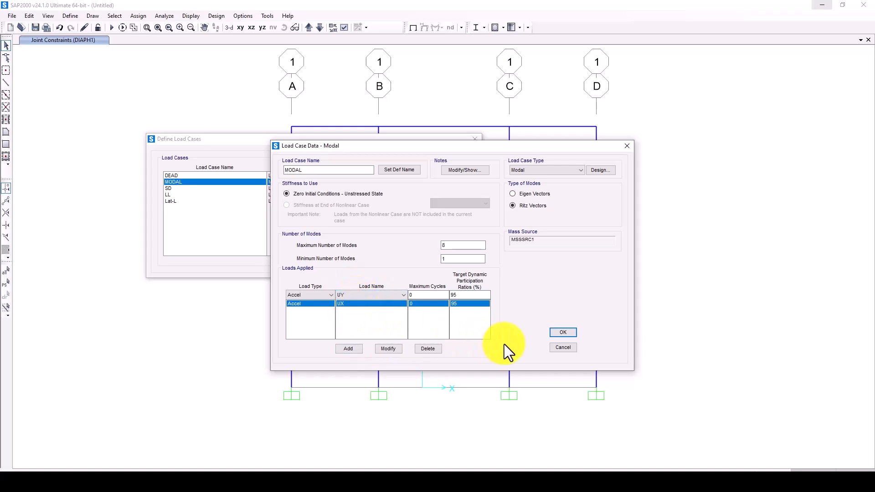
pyautogui.click(371, 296)
pyautogui.click(350, 316)
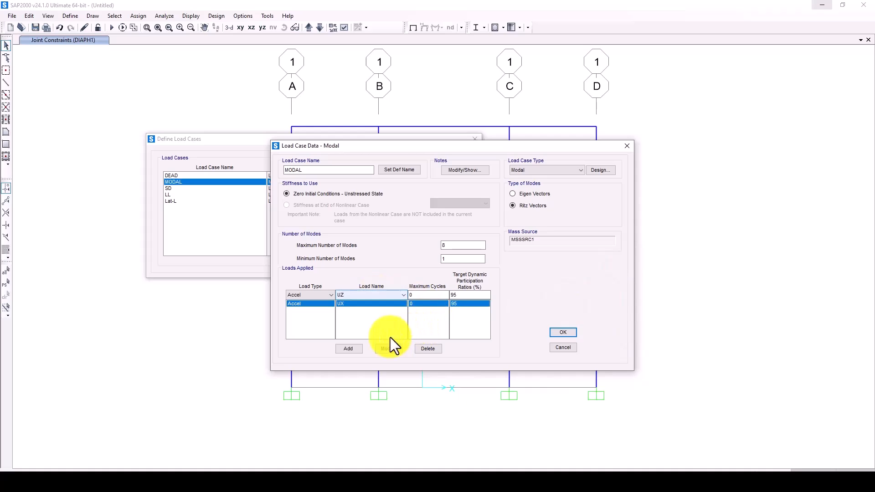
pyautogui.click(348, 349)
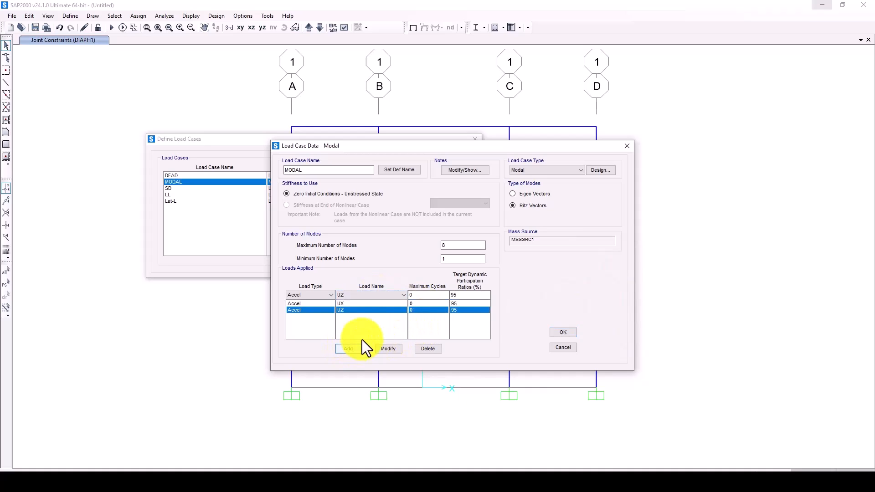
# Step: Check the UX and UZ acceleration loads, accept the MODAL case data and close the load case definitions
pyautogui.click(344, 305)
pyautogui.click(343, 310)
pyautogui.click(344, 305)
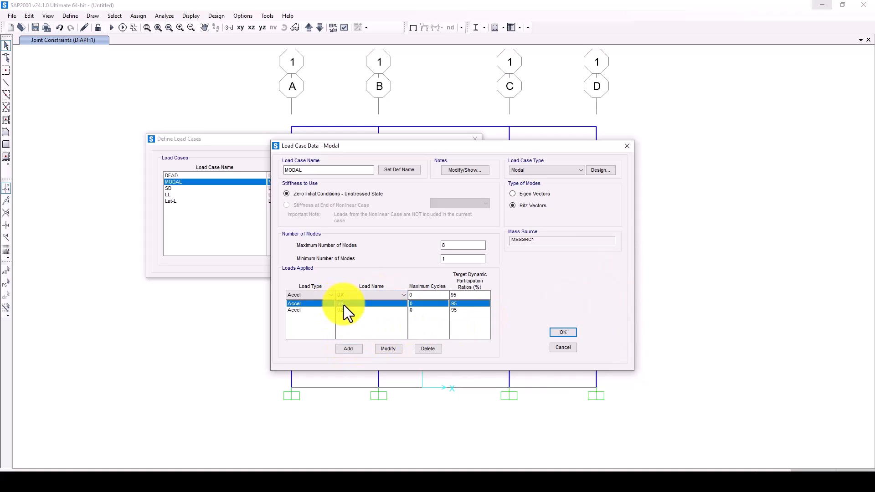
pyautogui.click(342, 310)
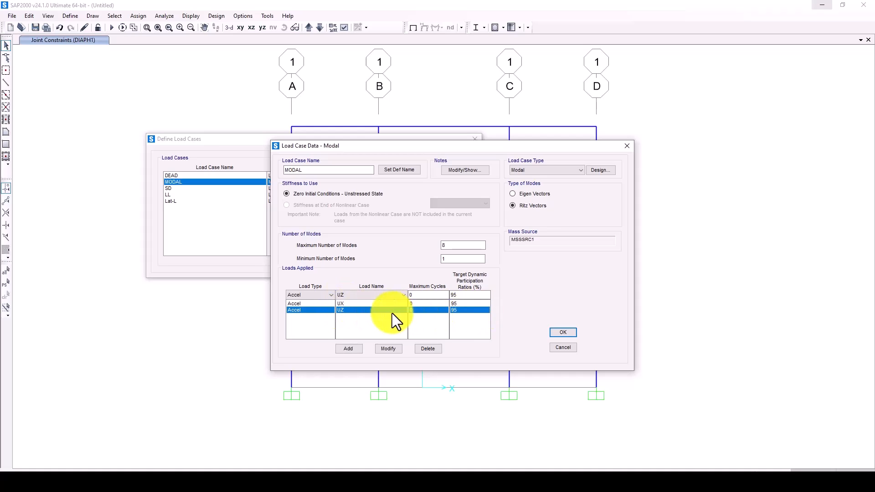
pyautogui.click(346, 304)
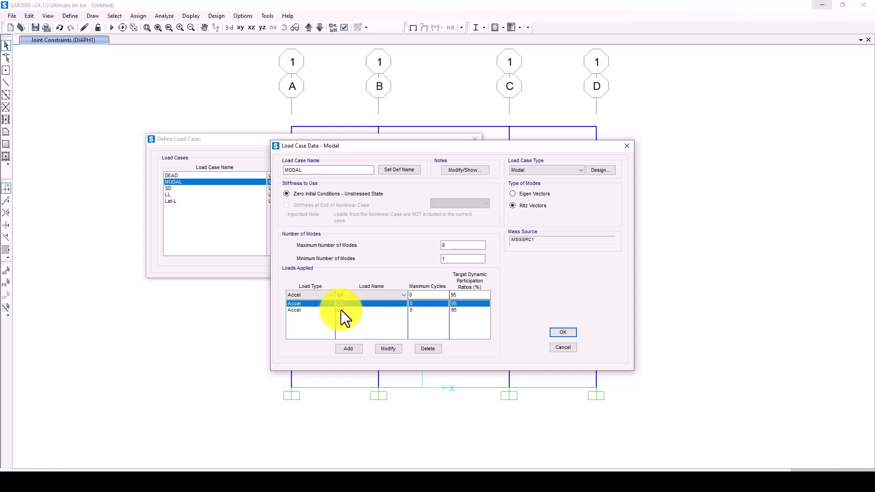
pyautogui.click(342, 310)
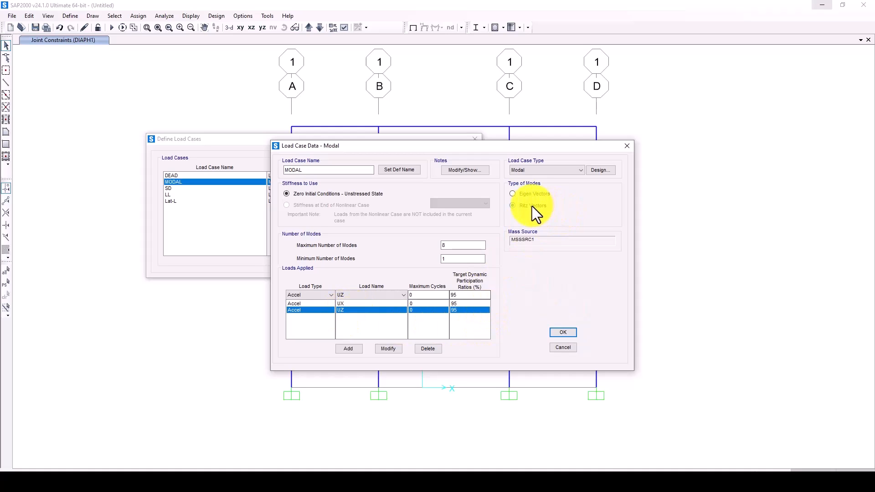
pyautogui.click(564, 332)
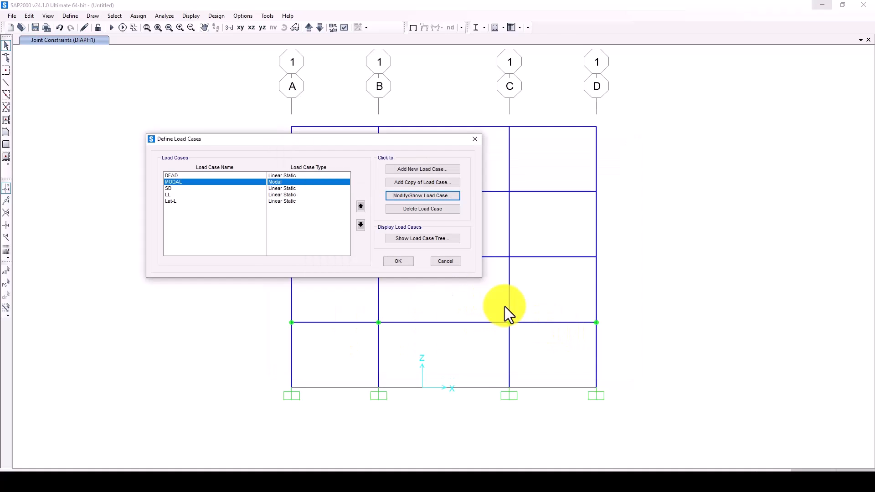
pyautogui.click(398, 261)
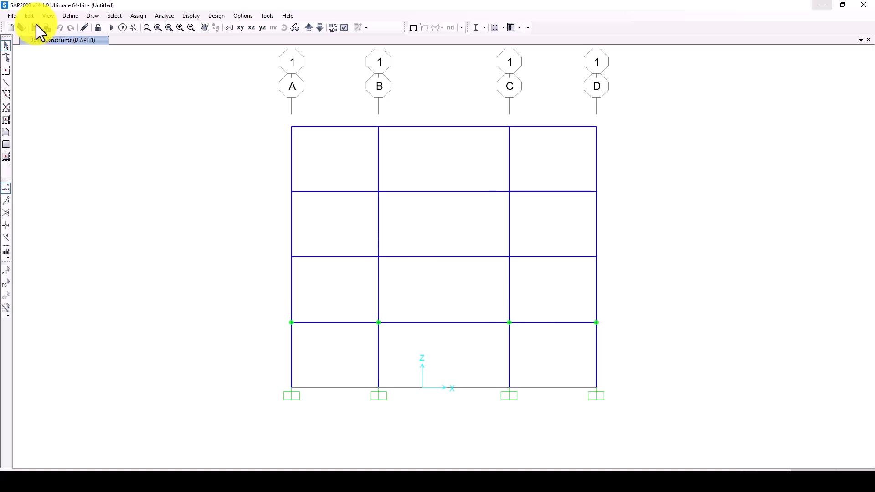
# Step: Review the load pattern multipliers of the MSSSRC1 mass source and close its definition
pyautogui.click(71, 16)
pyautogui.click(124, 98)
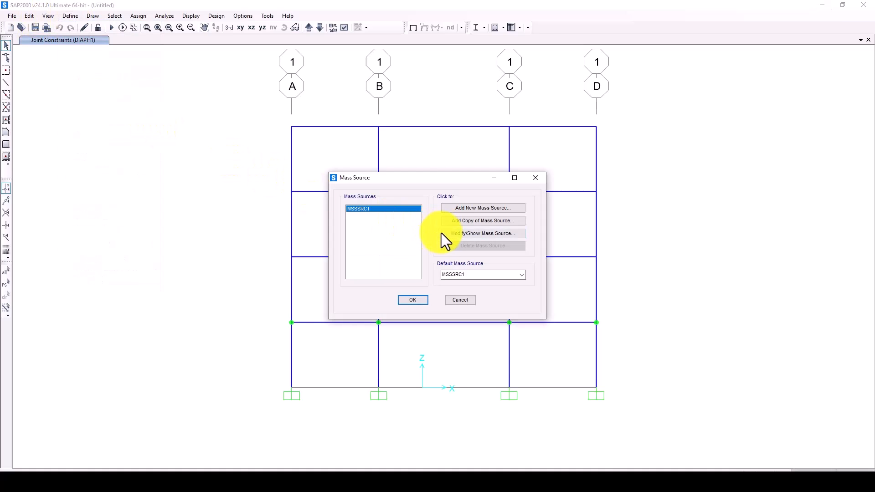
pyautogui.click(451, 234)
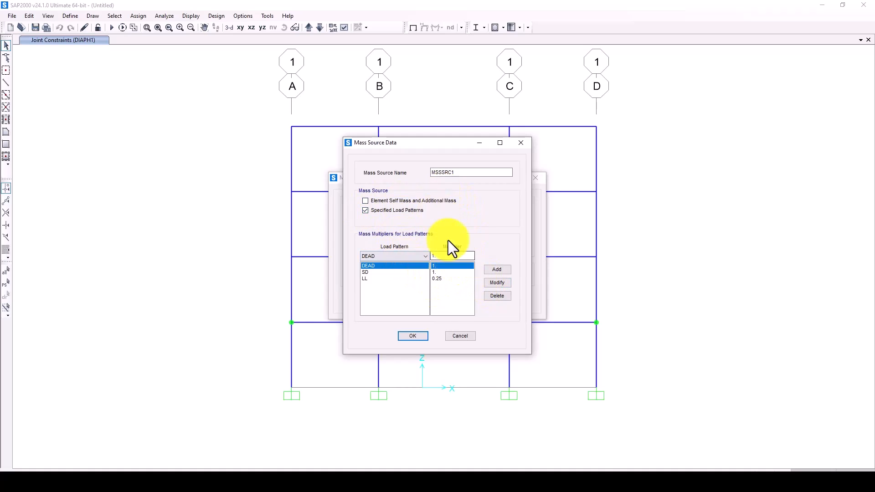
pyautogui.click(415, 338)
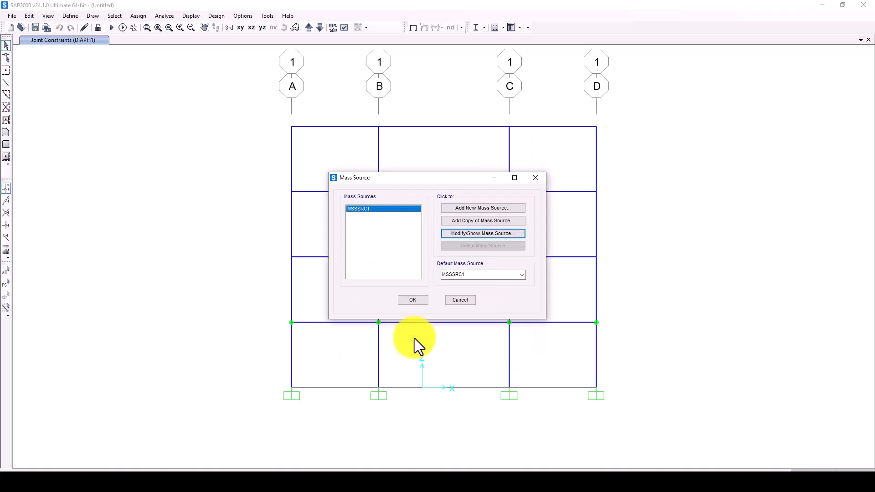
pyautogui.click(417, 300)
# Step: Return to the load case definitions and add a new static load case named NDL
pyautogui.click(68, 16)
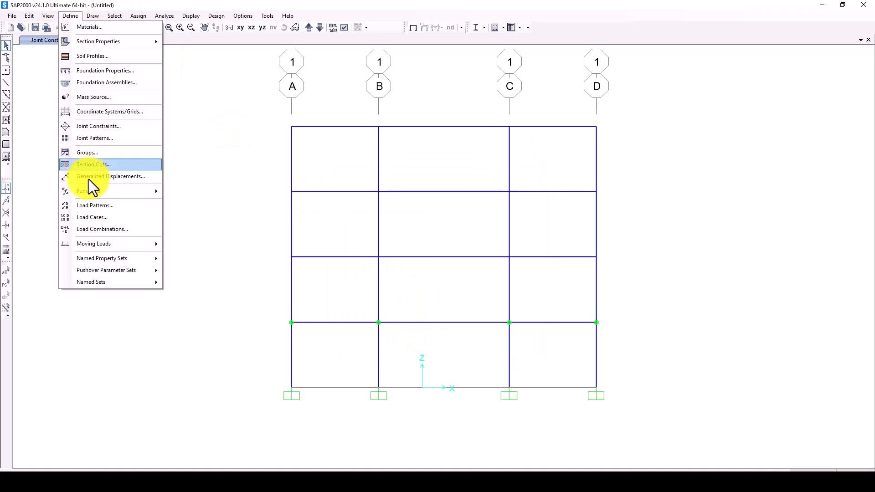
pyautogui.click(92, 215)
pyautogui.moveTo(501, 179); pyautogui.dragTo(422, 167)
pyautogui.click(213, 216)
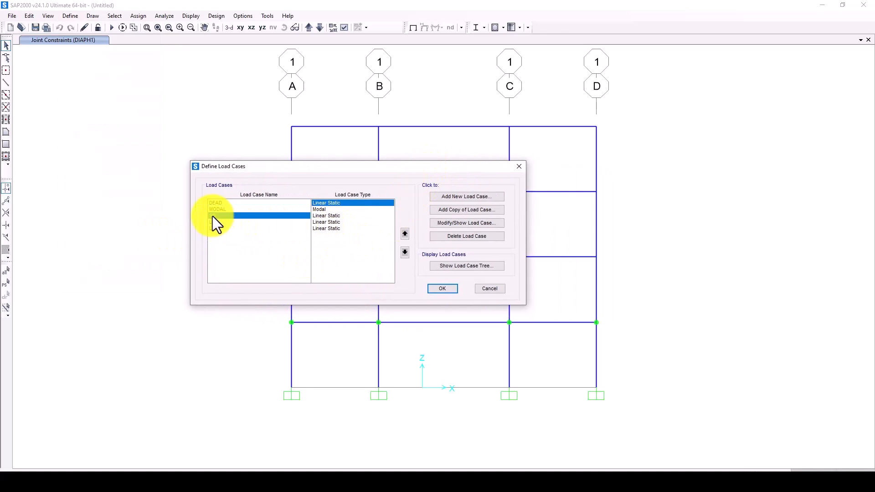
pyautogui.click(212, 221)
pyautogui.click(214, 215)
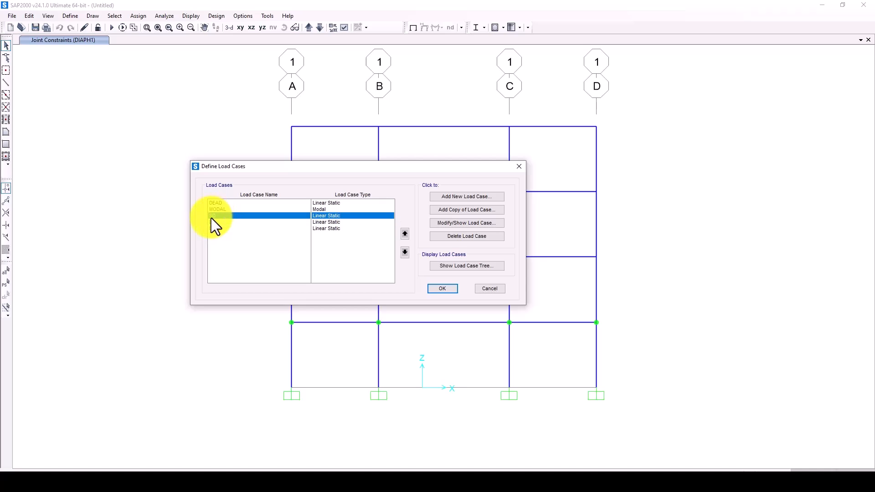
pyautogui.click(211, 221)
pyautogui.click(210, 217)
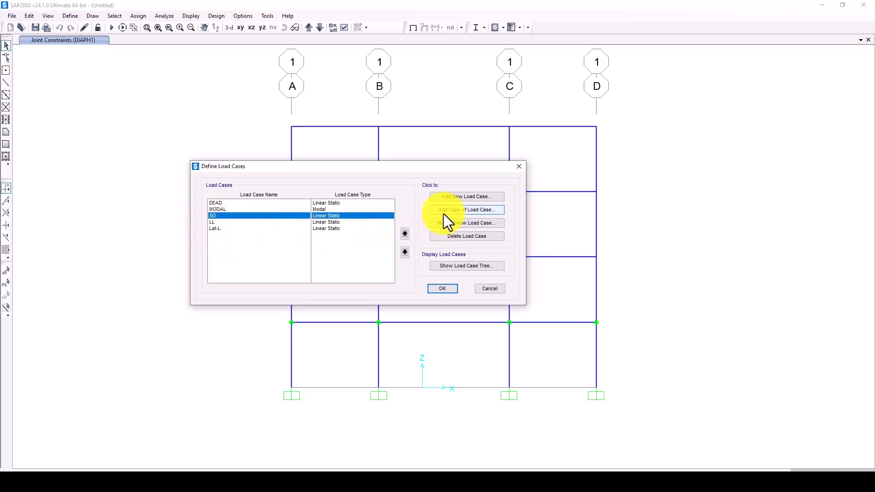
pyautogui.click(455, 196)
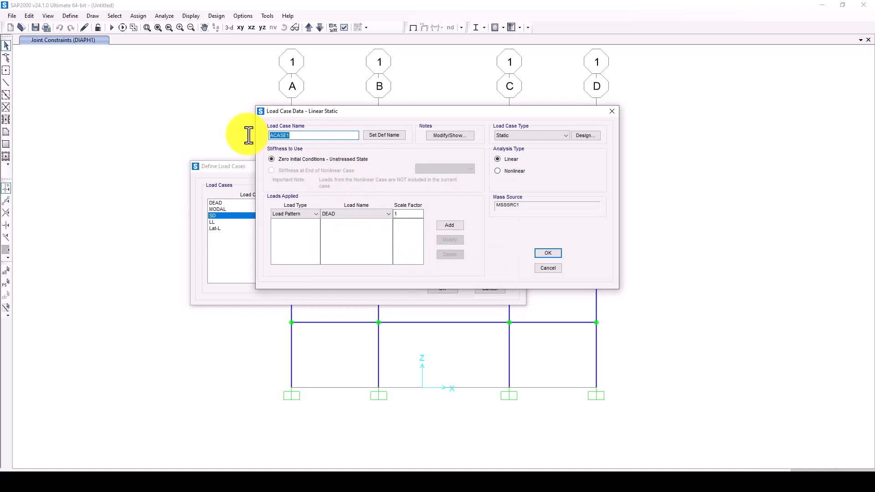
pyautogui.write('NSD')
pyautogui.moveTo(288, 134); pyautogui.dragTo(268, 135)
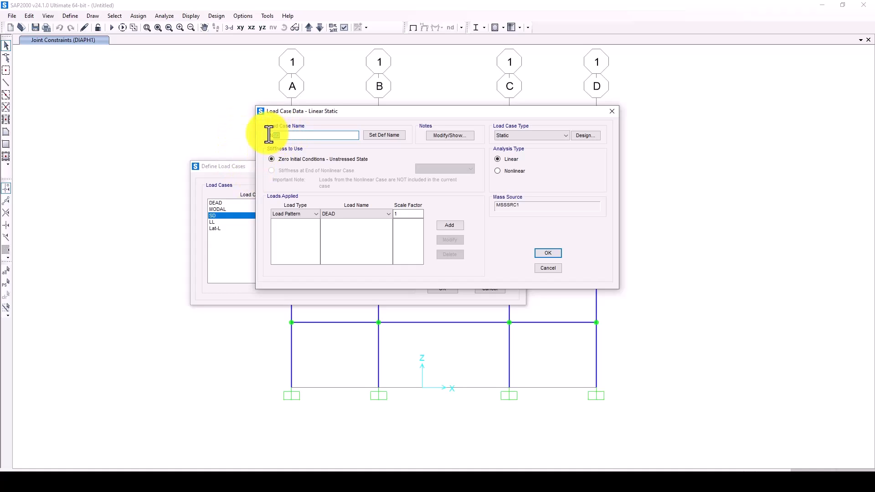
pyautogui.press('BackSpace')
pyautogui.write('ND')
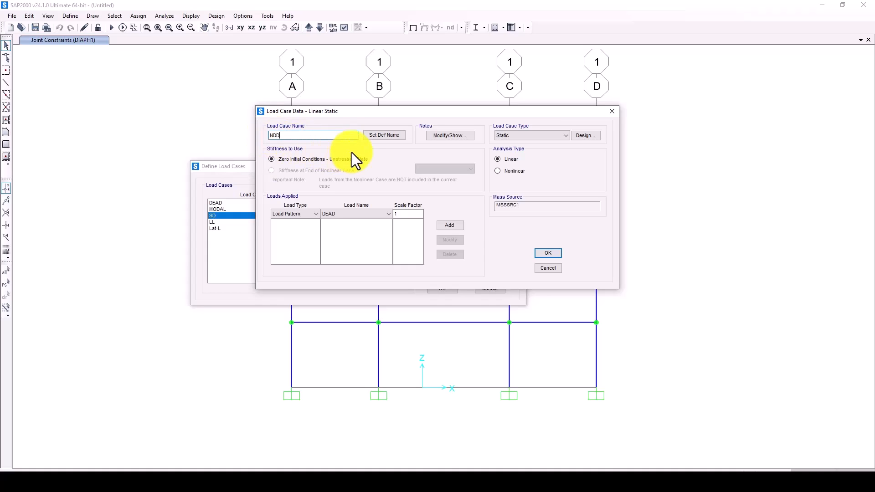
pyautogui.write('L')
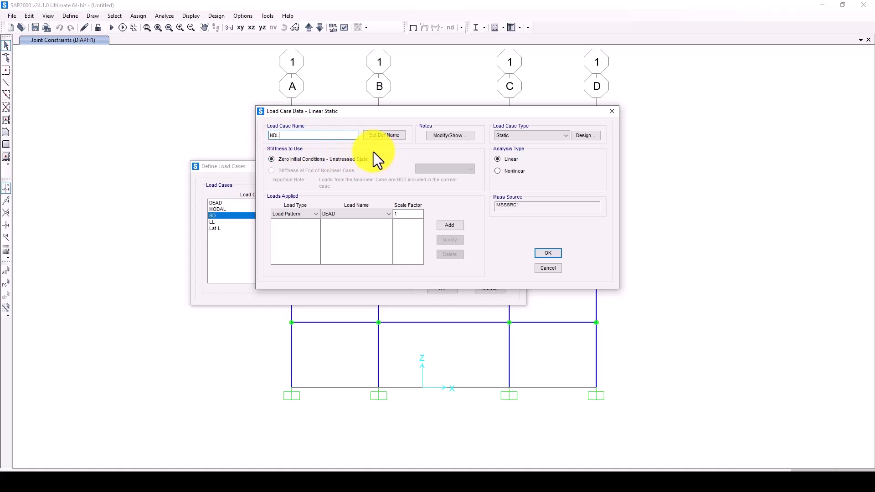
# Step: Make NDL a nonlinear static case applying the DEAD load pattern with scale factor 1, and accept it
pyautogui.click(498, 171)
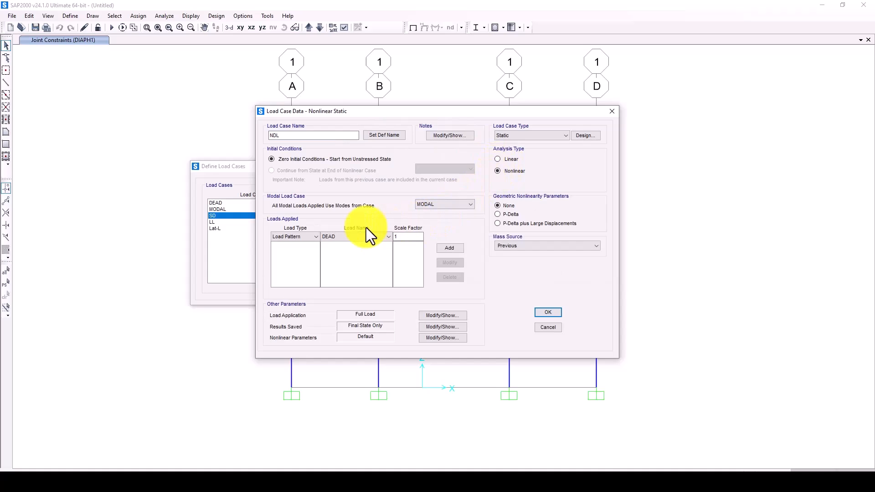
pyautogui.click(442, 249)
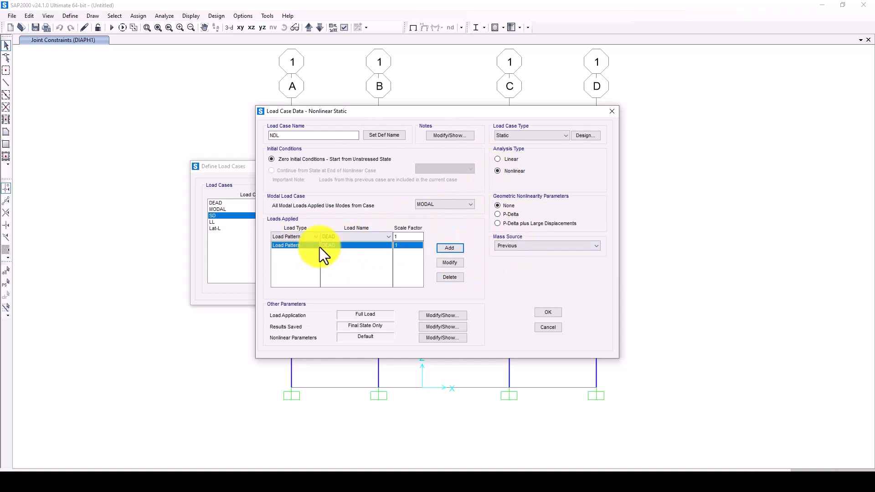
pyautogui.click(548, 313)
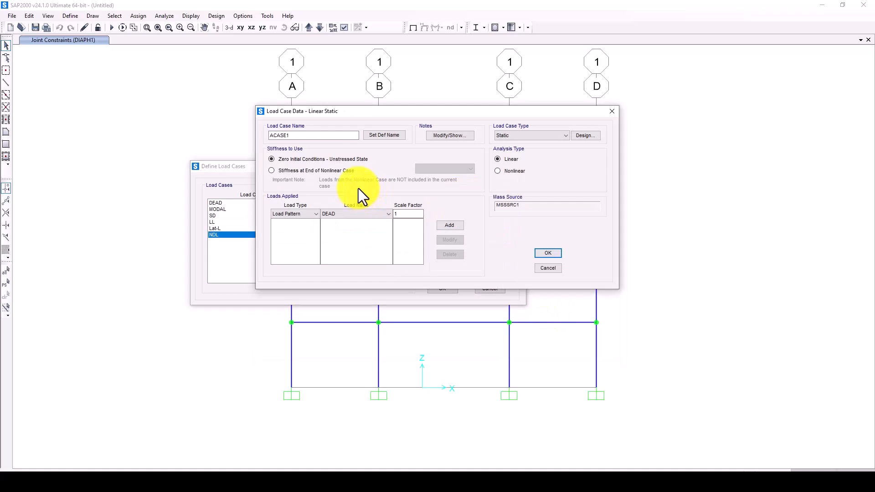
# Step: Create a nonlinear static load case named NSD that continues from the state at the end of NDL
pyautogui.moveTo(293, 135); pyautogui.dragTo(246, 135)
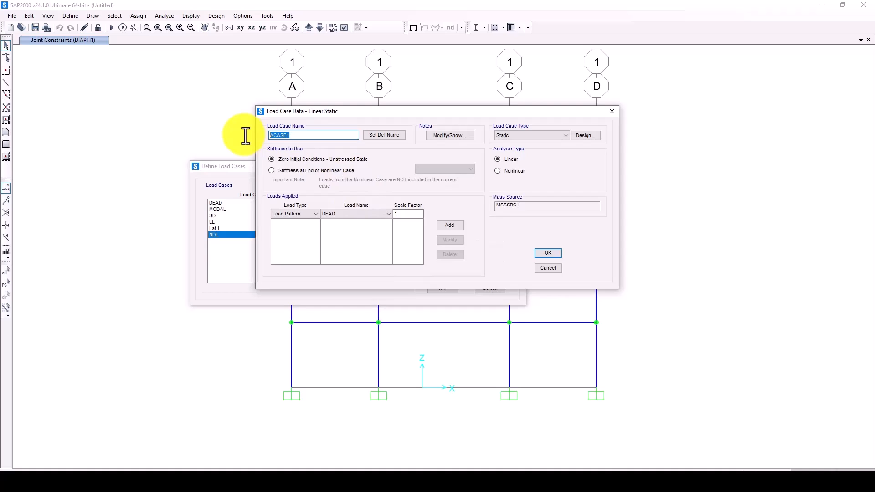
pyautogui.write('NSD')
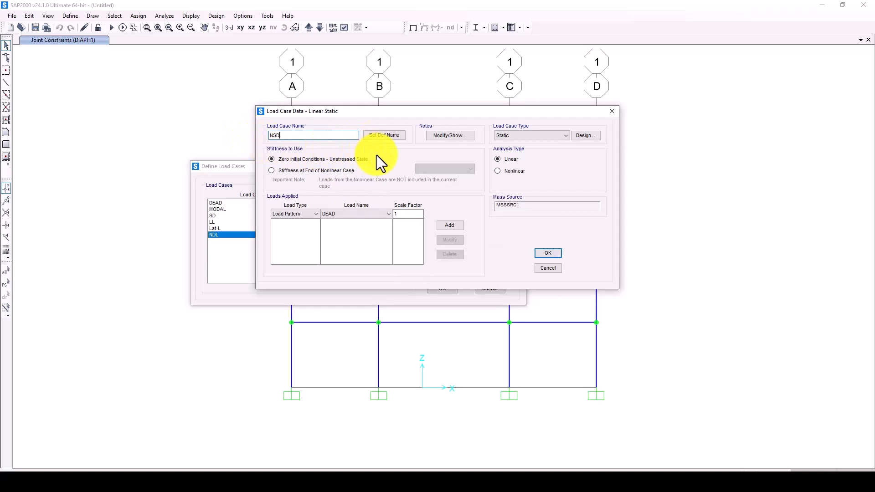
pyautogui.click(501, 171)
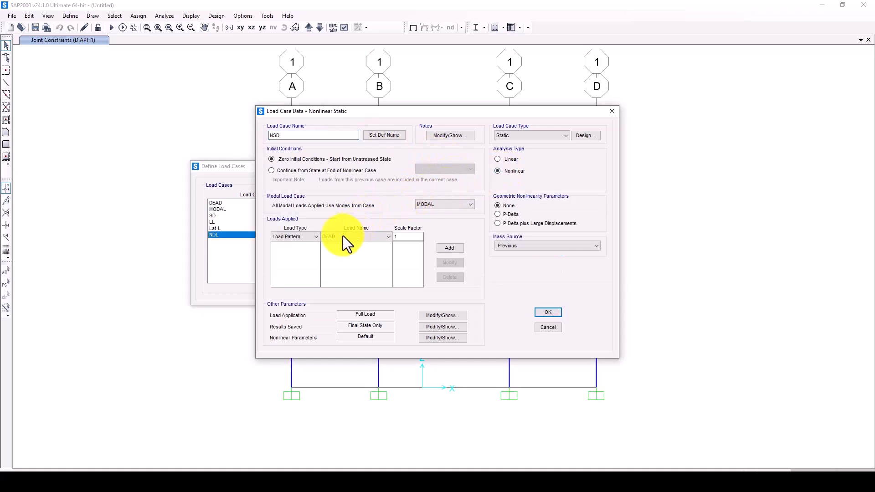
pyautogui.click(289, 174)
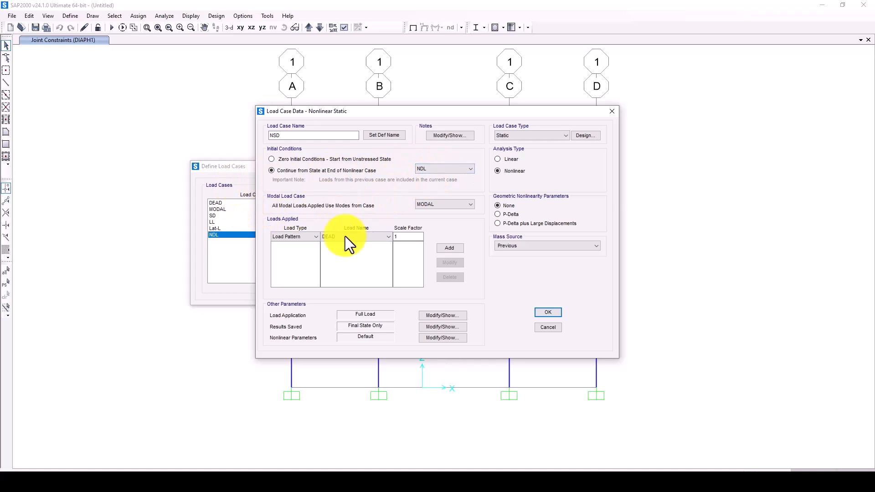
# Step: Apply the SD load pattern with scale factor 1 to the NSD case and accept it
pyautogui.click(297, 238)
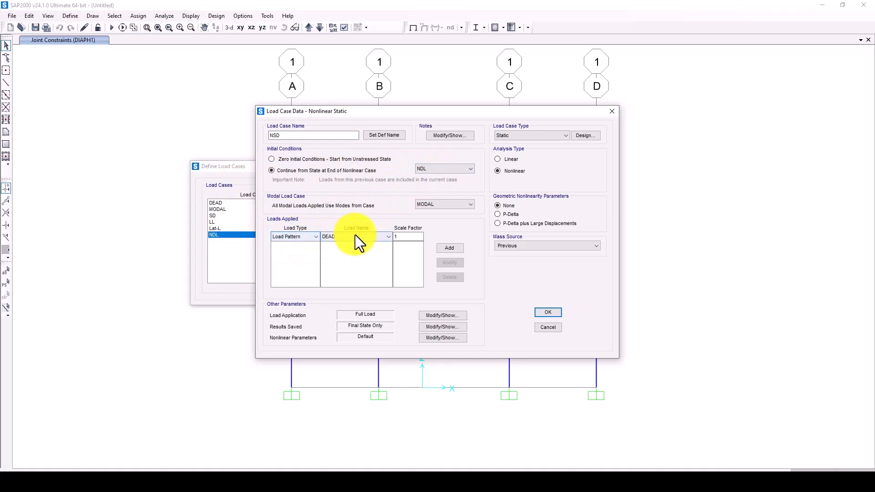
pyautogui.click(358, 236)
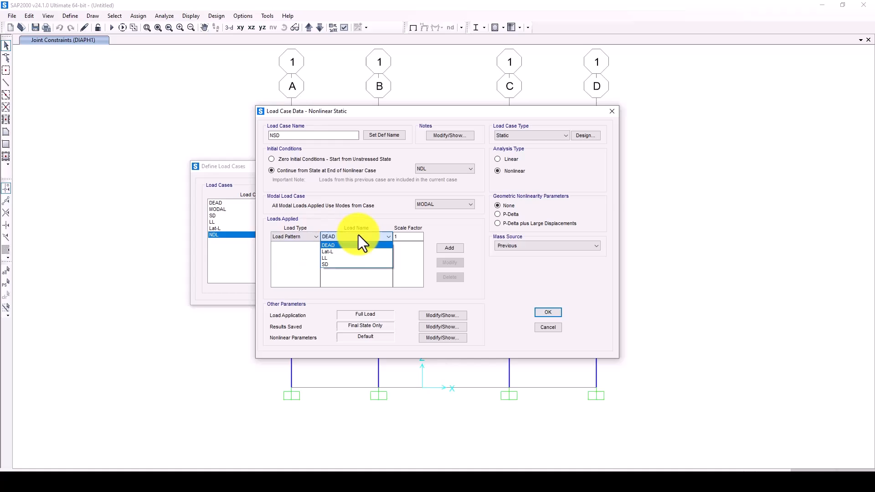
pyautogui.click(346, 263)
pyautogui.click(447, 248)
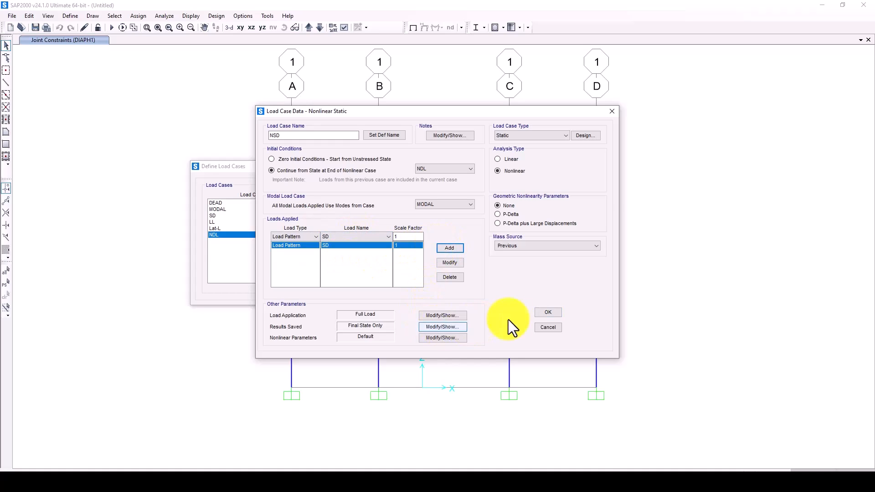
pyautogui.click(547, 314)
# Step: Add a new static load case named NLL that starts from the end of nonlinear case NSD
pyautogui.click(459, 197)
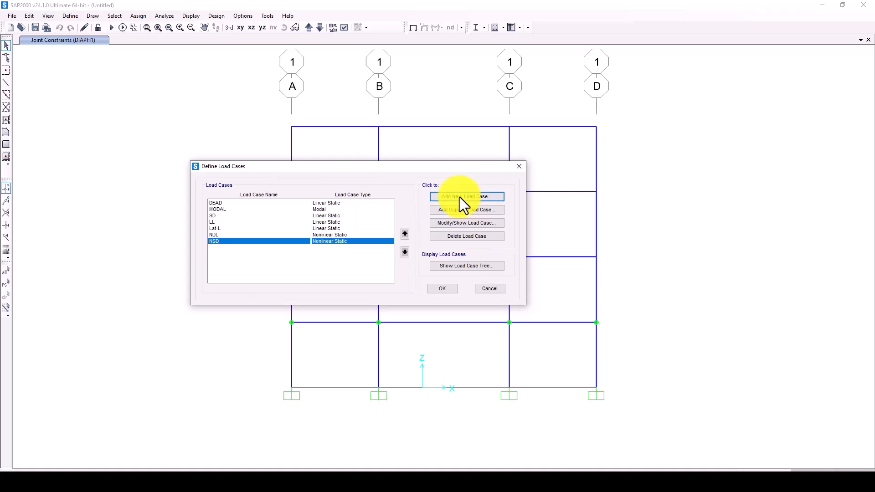
pyautogui.moveTo(293, 135); pyautogui.dragTo(246, 137)
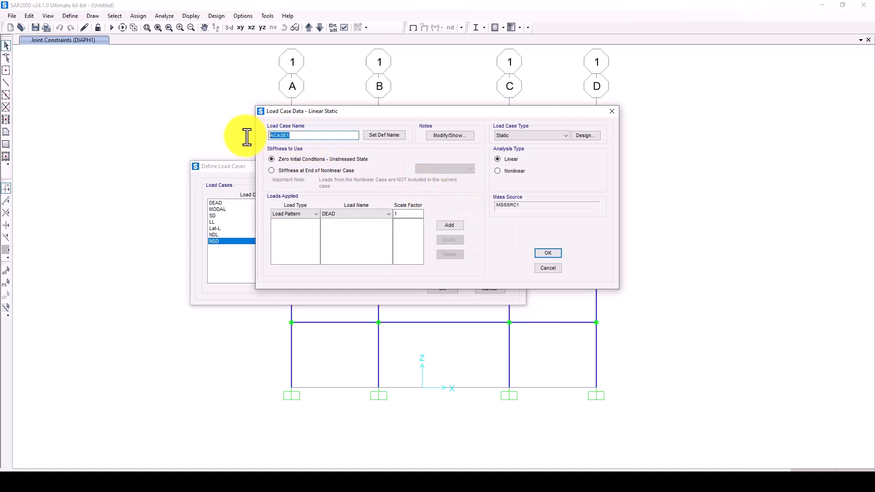
pyautogui.write('NLL')
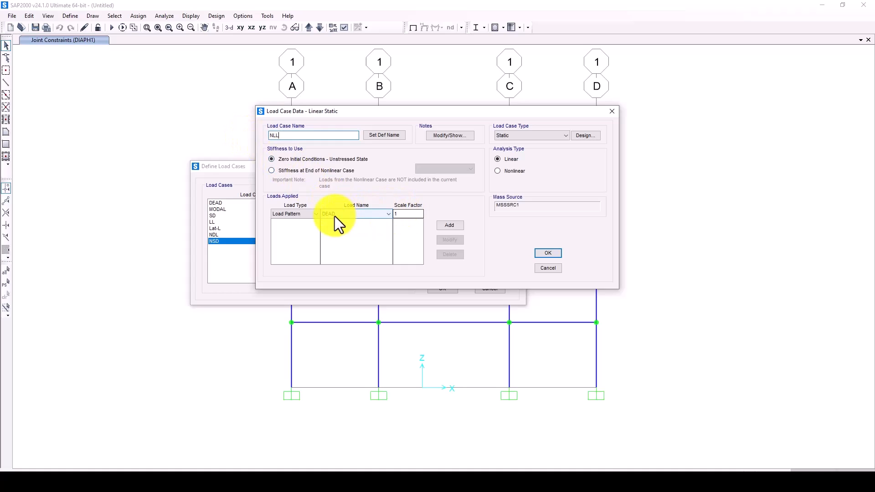
pyautogui.click(296, 170)
pyautogui.click(430, 169)
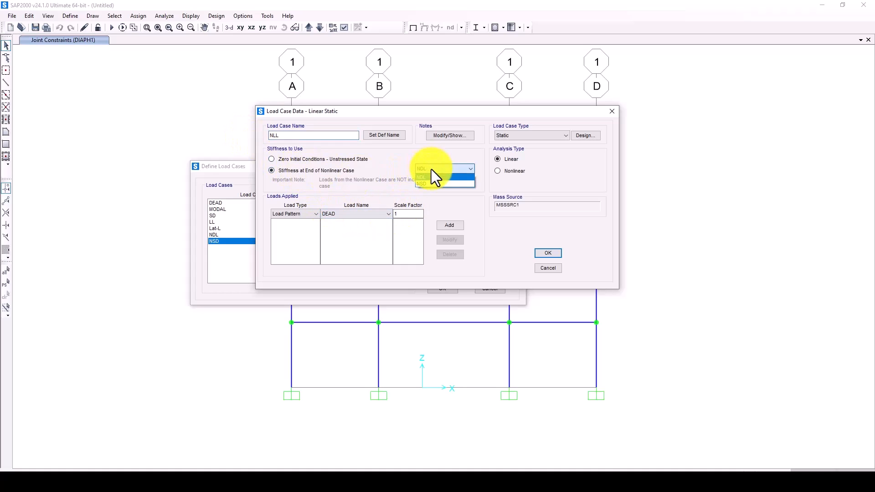
pyautogui.click(429, 183)
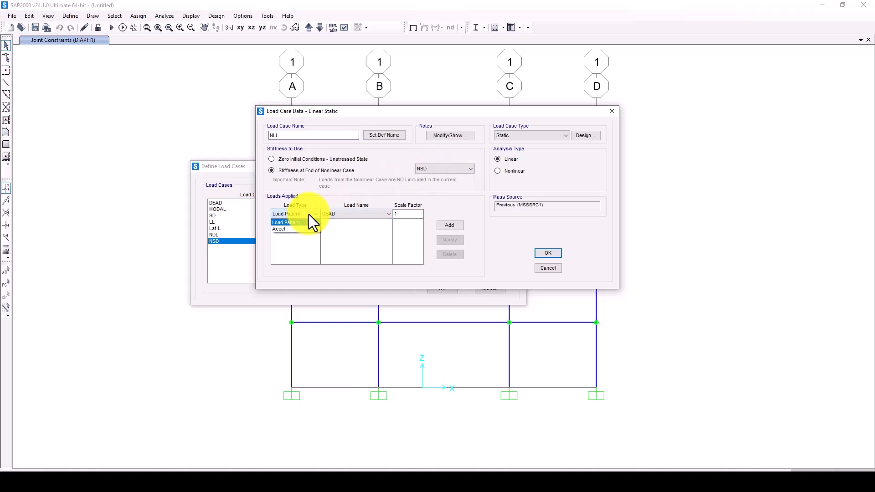
# Step: Apply the LL load pattern with scale factor 1 to NLL, make the case nonlinear and accept it
pyautogui.click(346, 214)
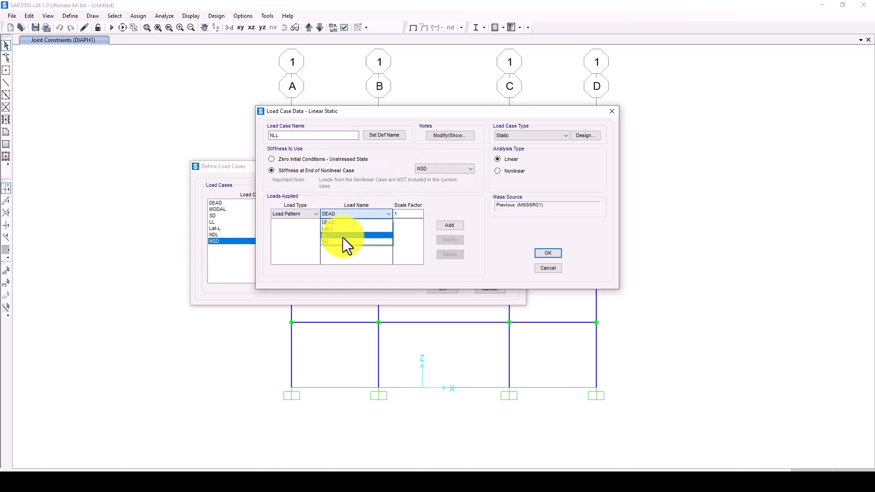
pyautogui.click(342, 235)
pyautogui.click(449, 225)
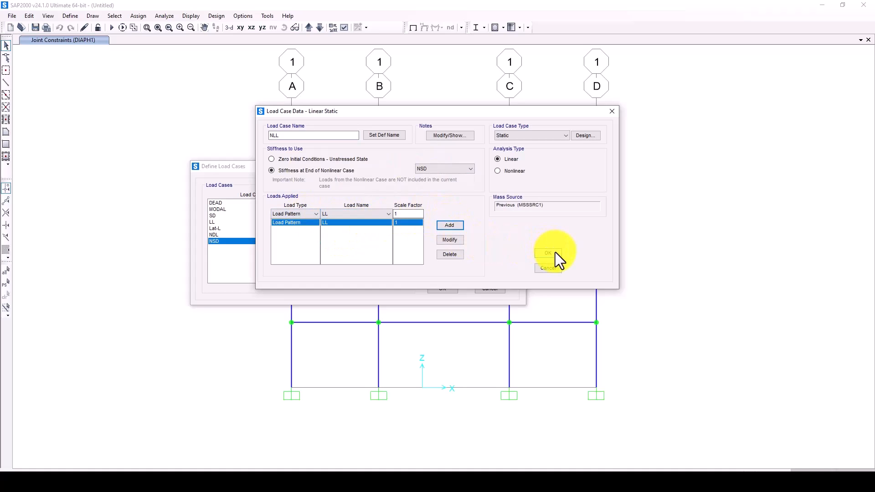
pyautogui.click(504, 172)
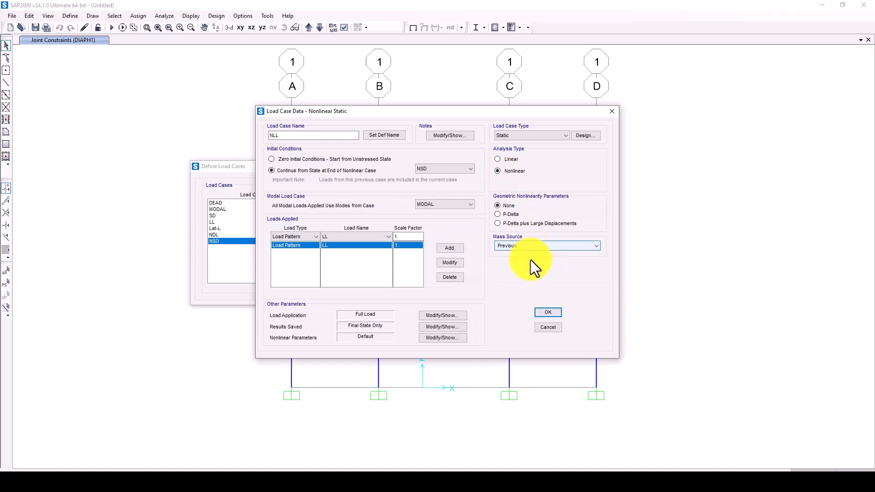
pyautogui.click(548, 313)
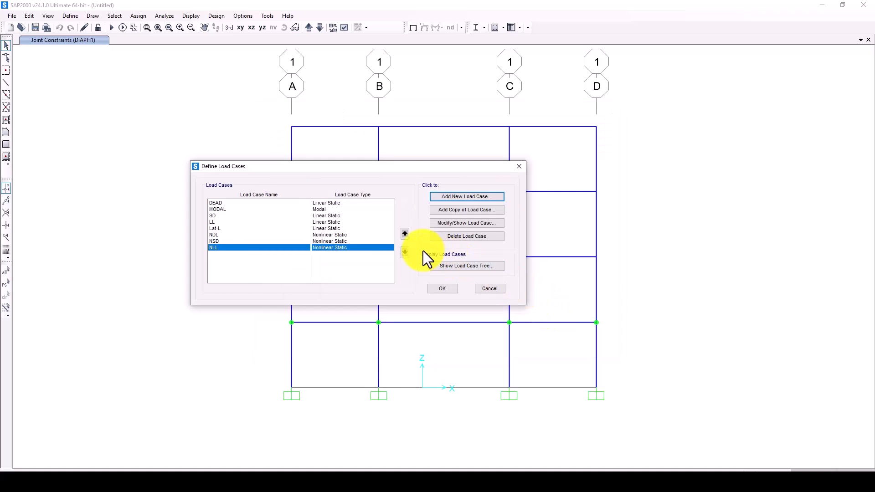
# Step: Add another nonlinear static load case, keeping its default name, that continues from the state at the end of NLL
pyautogui.click(439, 196)
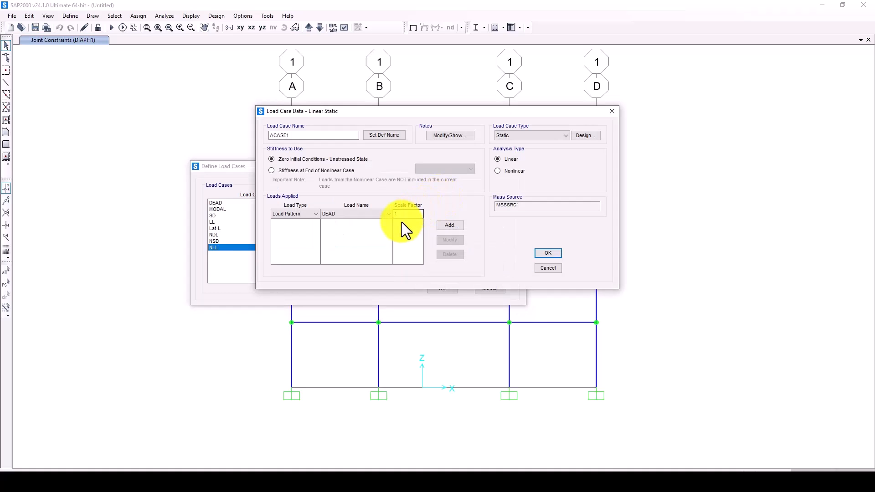
pyautogui.click(304, 213)
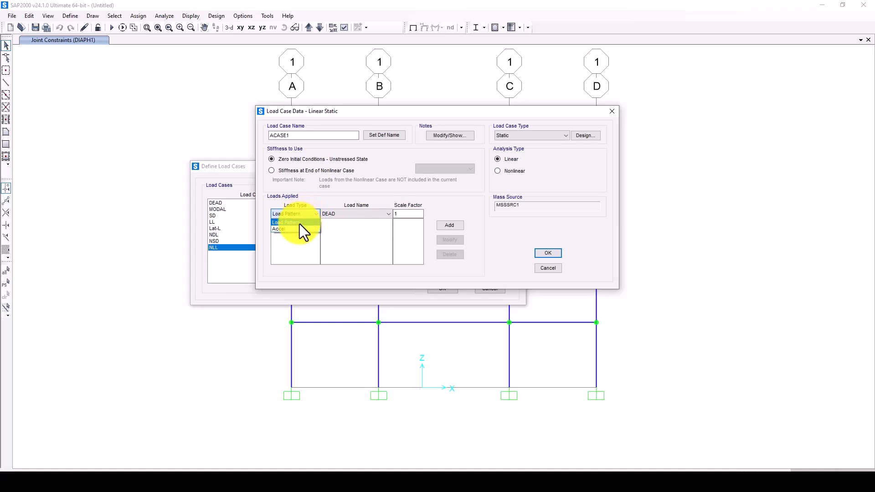
pyautogui.click(300, 223)
pyautogui.click(348, 213)
pyautogui.click(344, 229)
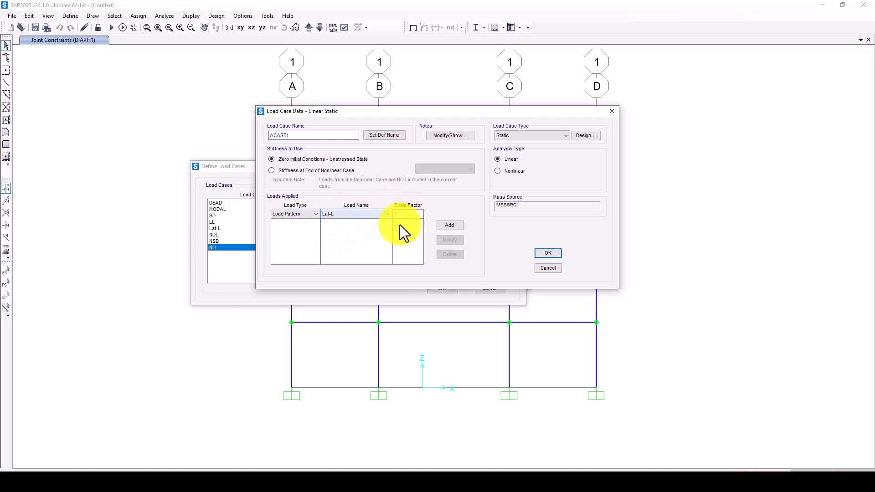
pyautogui.click(307, 170)
pyautogui.click(425, 168)
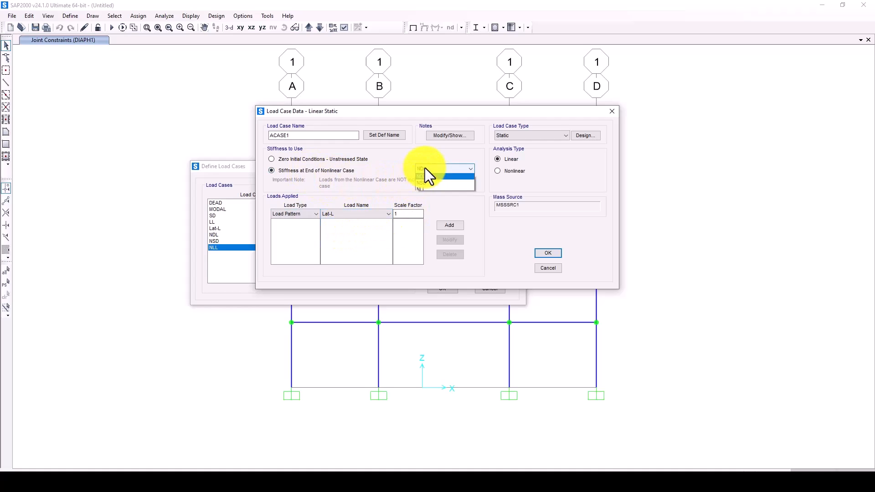
pyautogui.click(427, 188)
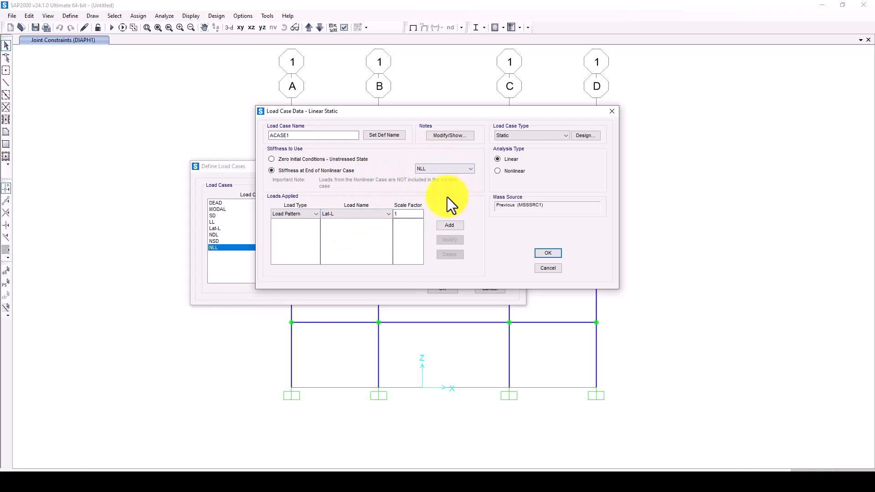
pyautogui.click(506, 175)
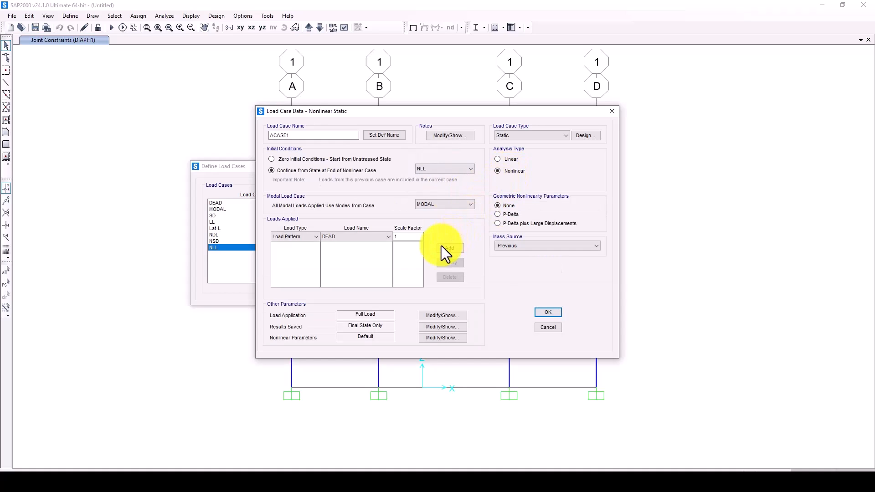
# Step: Apply the Lat-L load pattern with scale factor 1 to the new nonlinear case and accept it
pyautogui.click(338, 237)
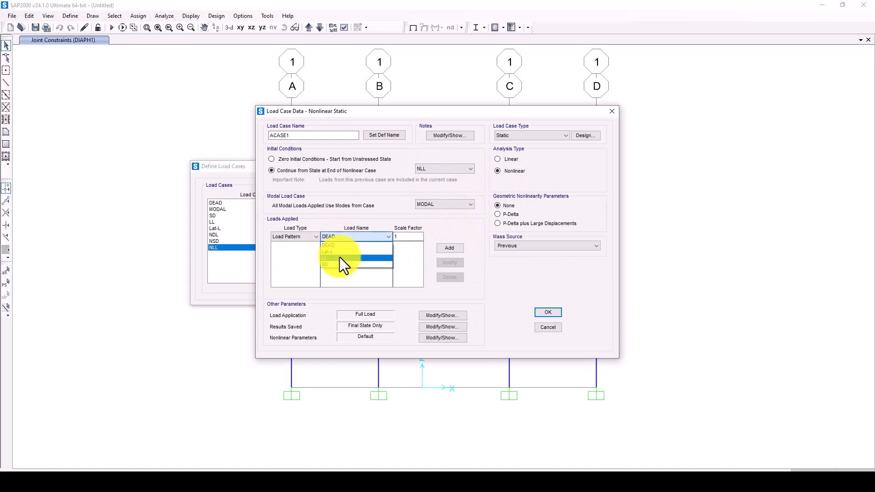
pyautogui.click(344, 252)
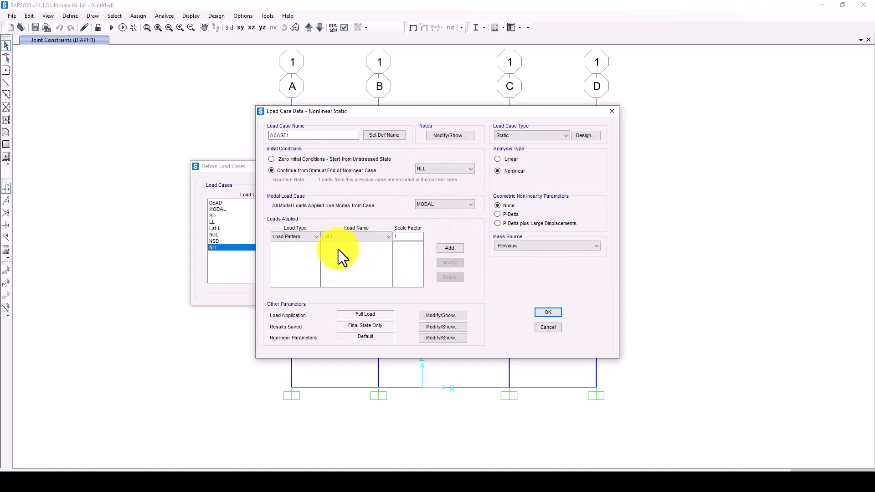
pyautogui.click(455, 251)
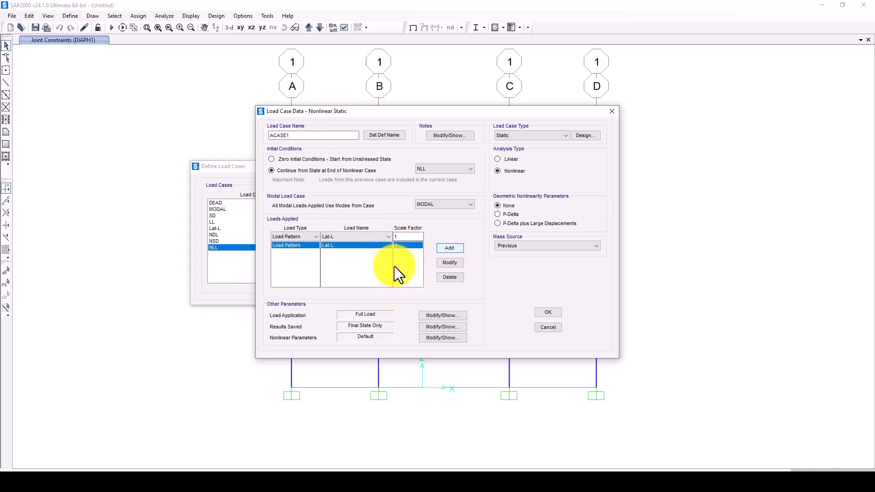
pyautogui.click(545, 311)
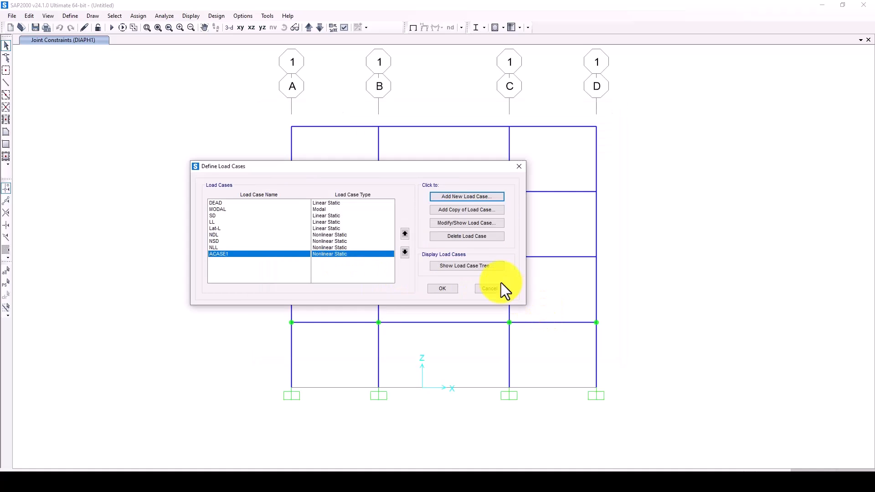
# Step: Add a new static load case named Pushover that starts from the end of nonlinear case ACASE1
pyautogui.click(451, 197)
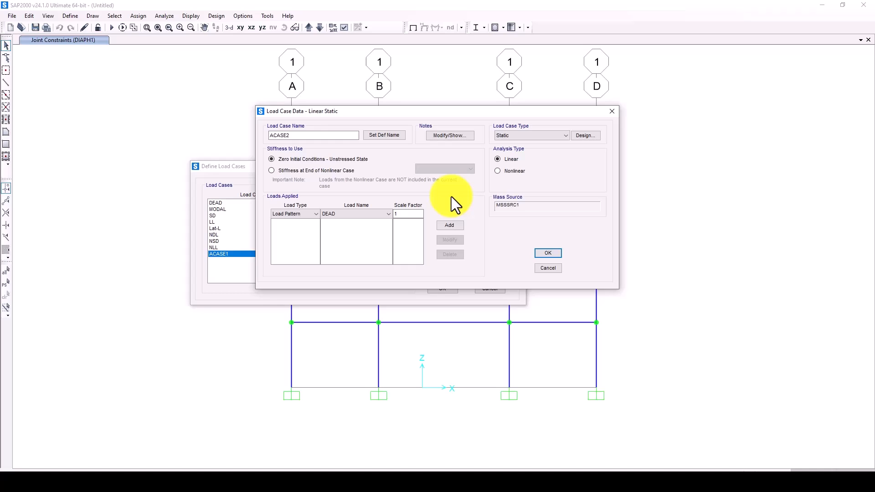
pyautogui.doubleClick(283, 136)
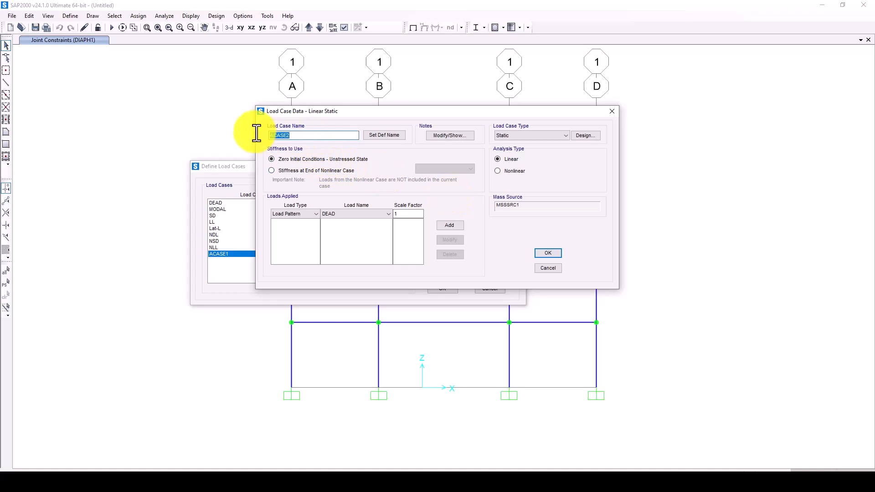
pyautogui.write('Pushover')
pyautogui.click(301, 215)
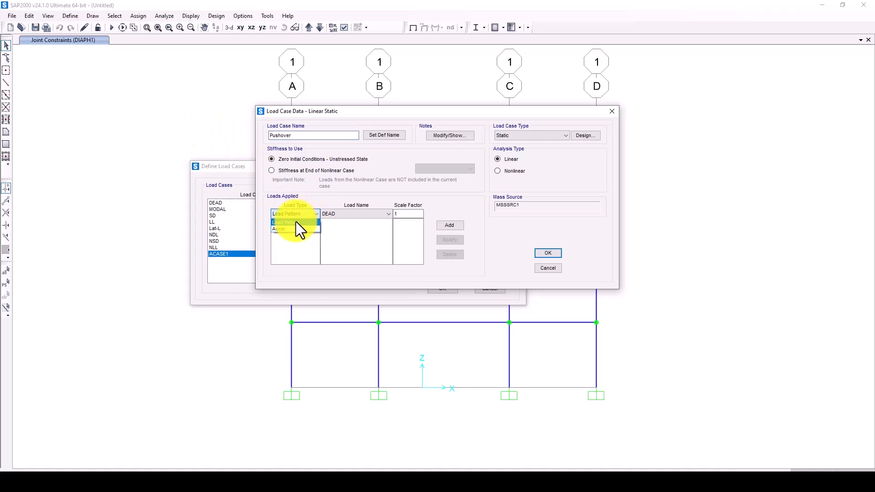
pyautogui.click(346, 192)
pyautogui.click(297, 170)
pyautogui.click(427, 168)
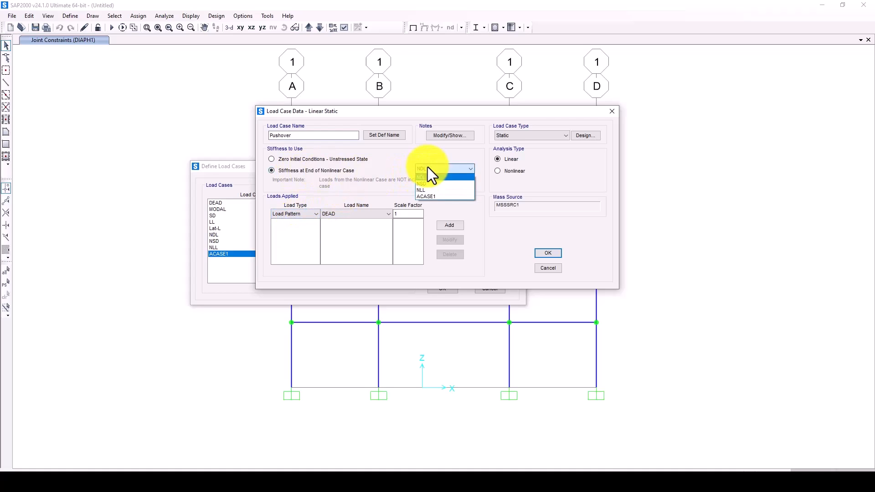
pyautogui.click(433, 196)
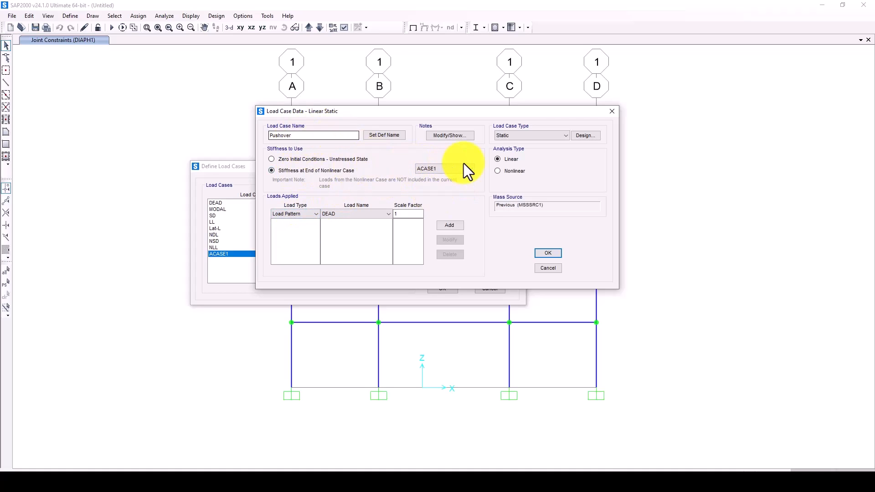
pyautogui.click(303, 214)
pyautogui.click(301, 212)
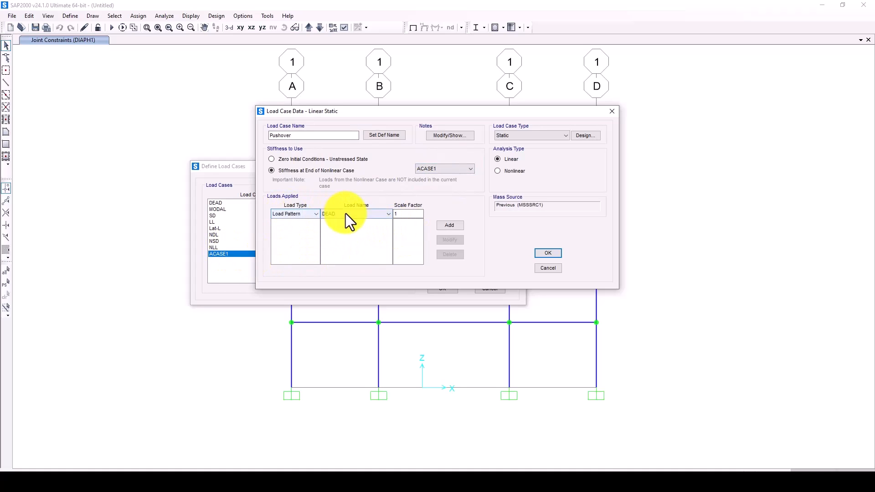
pyautogui.click(328, 214)
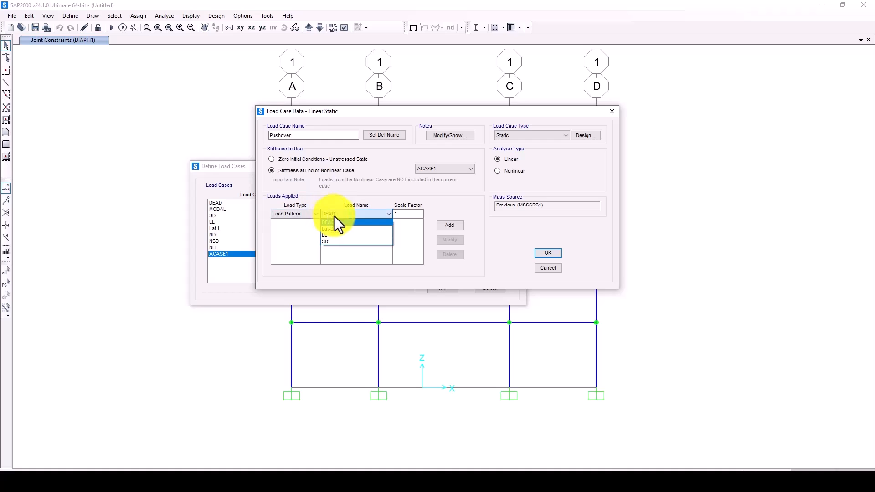
pyautogui.click(295, 216)
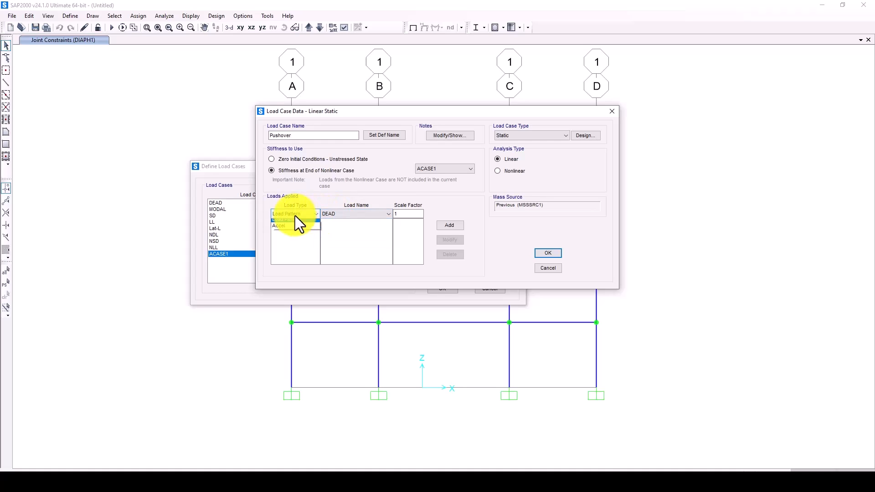
pyautogui.click(295, 216)
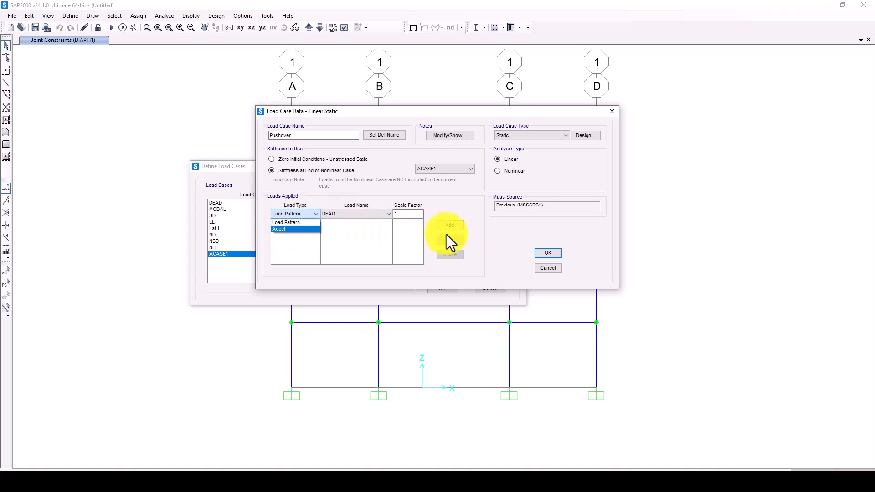
# Step: Make the Pushover case nonlinear and apply a Mode load for mode 1 with scale factor 1
pyautogui.click(511, 171)
pyautogui.click(502, 172)
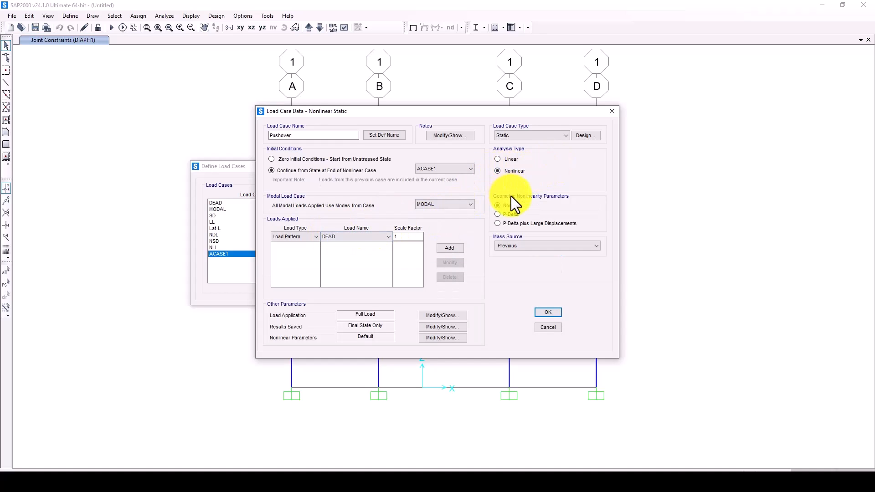
pyautogui.click(303, 237)
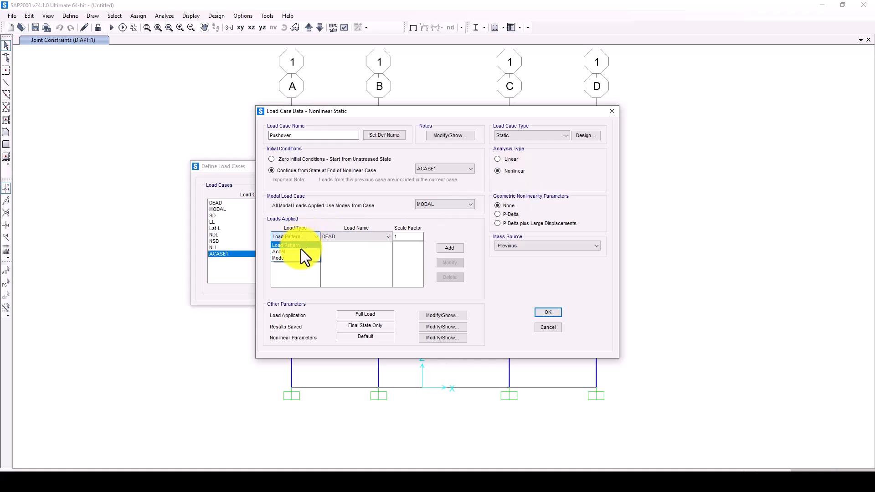
pyautogui.click(291, 258)
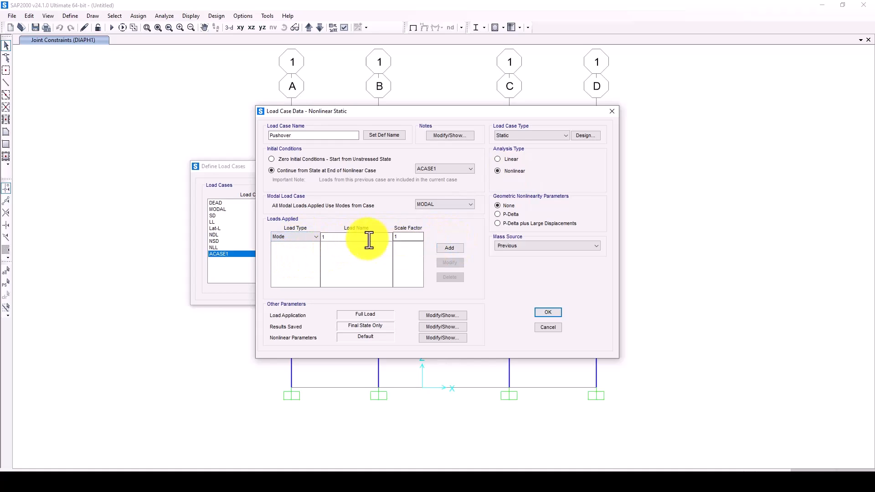
pyautogui.click(449, 247)
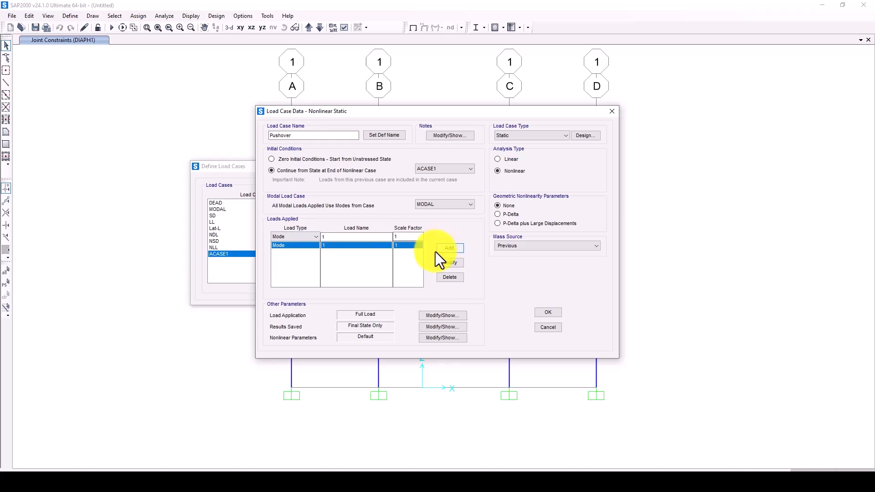
# Step: Rename the pushover case Pushover-mode1 and apply its load by displacement control to a monitored displacement magnitude of 1.2
pyautogui.doubleClick(295, 136)
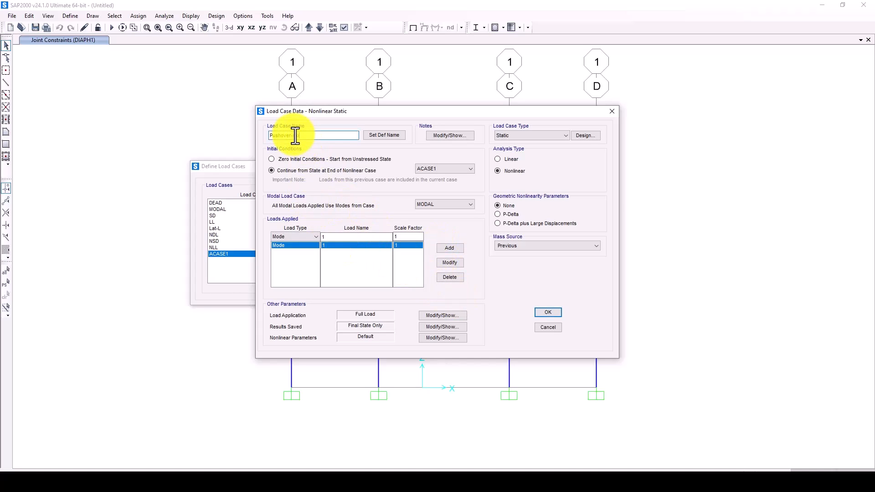
pyautogui.write('1')
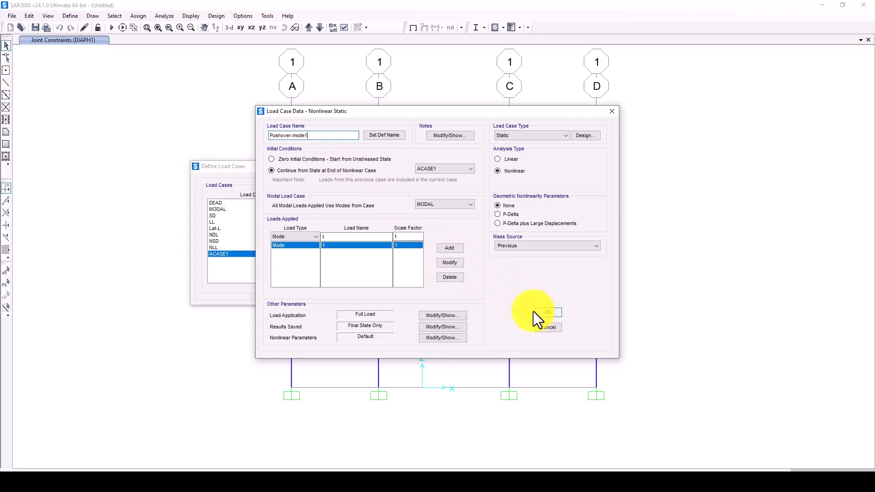
pyautogui.click(450, 318)
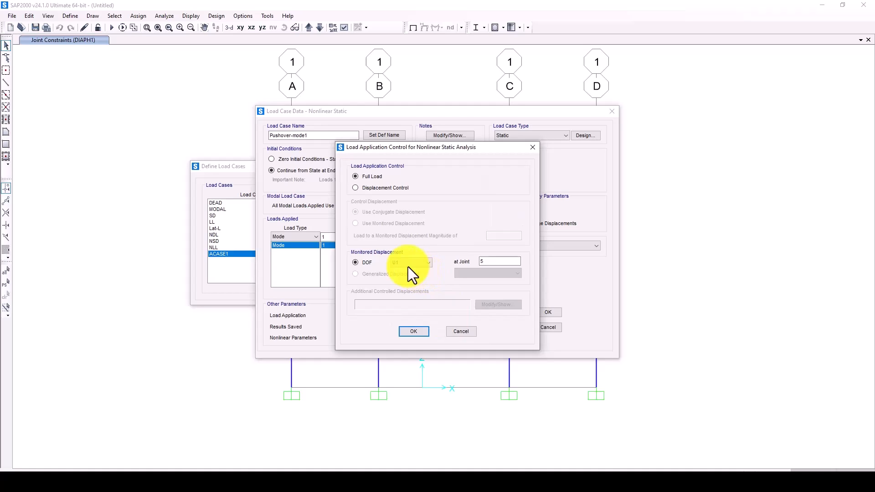
pyautogui.click(356, 187)
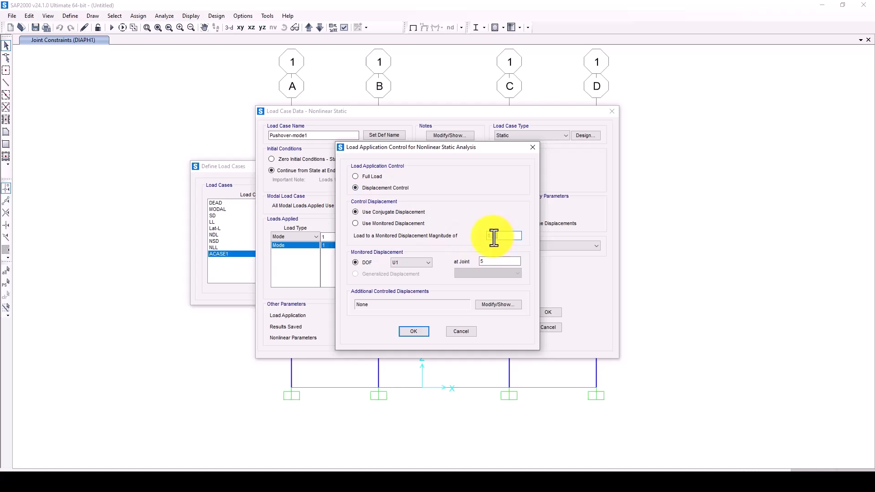
pyautogui.moveTo(496, 237); pyautogui.dragTo(509, 236)
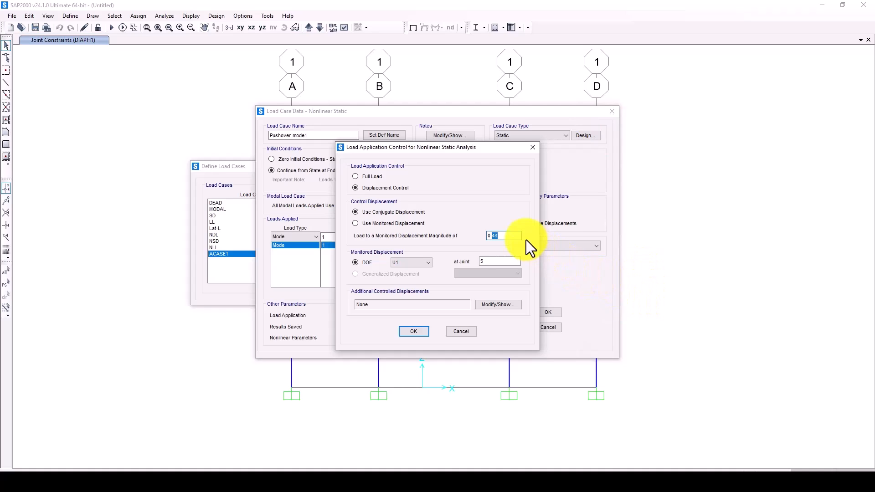
pyautogui.doubleClick(495, 236)
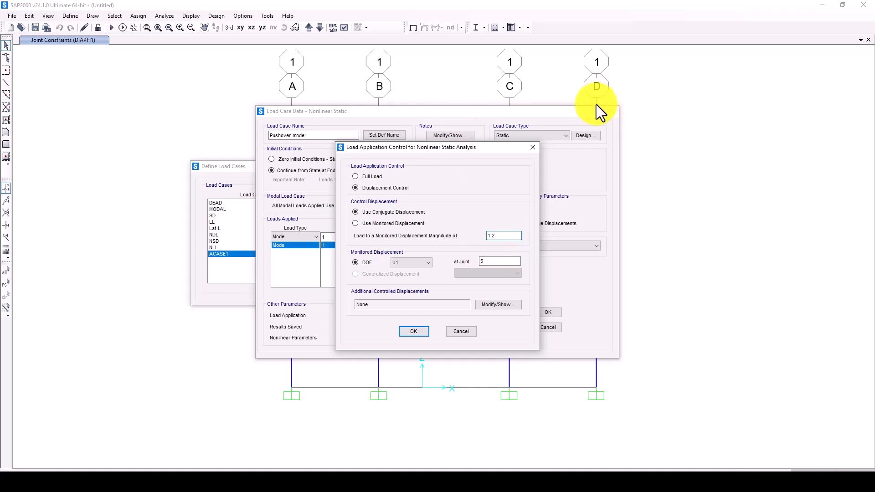
pyautogui.click(413, 335)
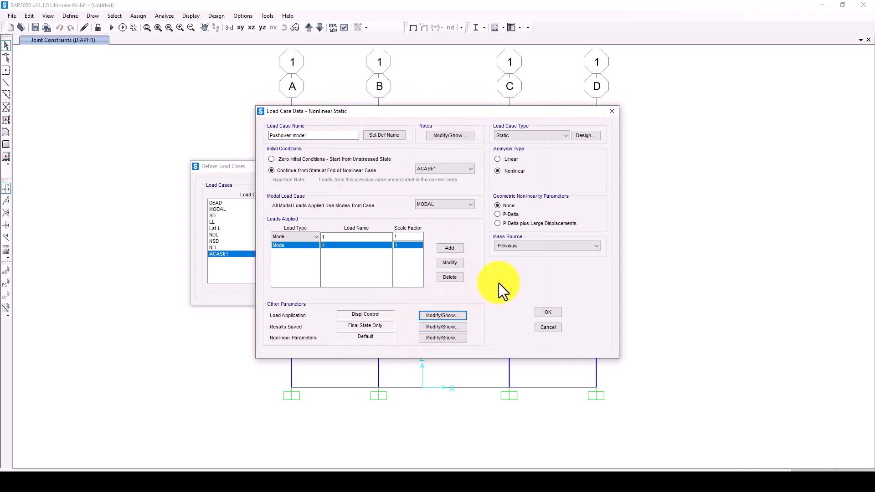
# Step: Set the Pushover-mode1 case to save results at multiple states
pyautogui.click(442, 326)
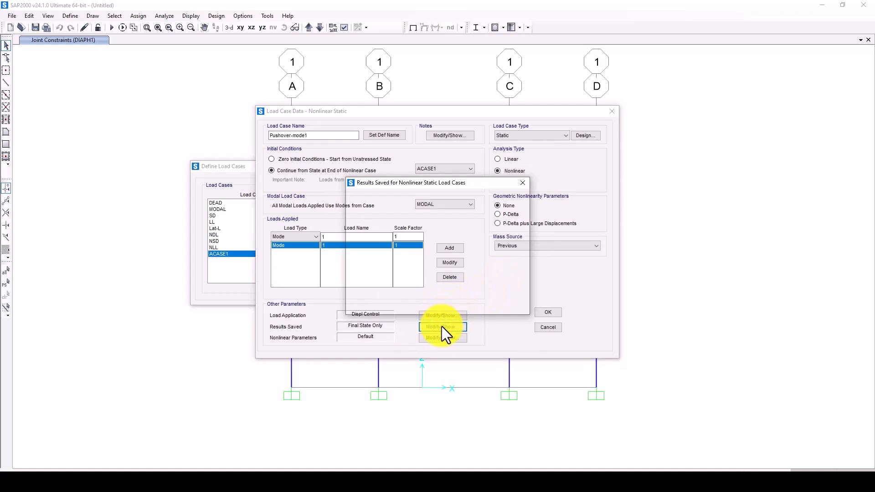
pyautogui.click(454, 214)
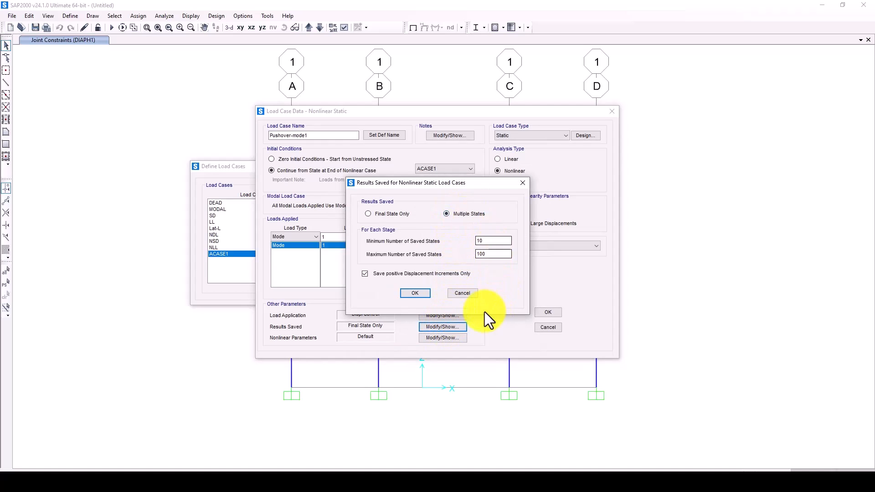
pyautogui.click(417, 295)
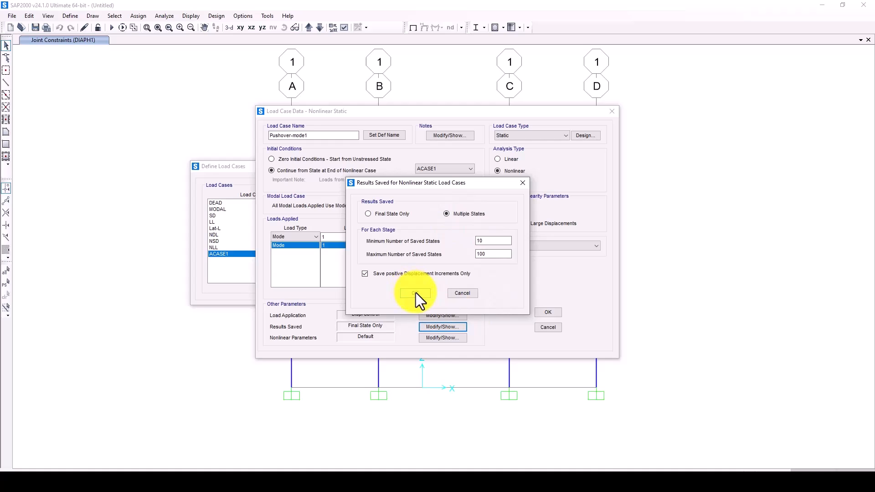
# Step: Keep the Iterative Event-to-Event solution scheme and default nonlinear parameters for Pushover-mode1, and accept the load case
pyautogui.click(442, 338)
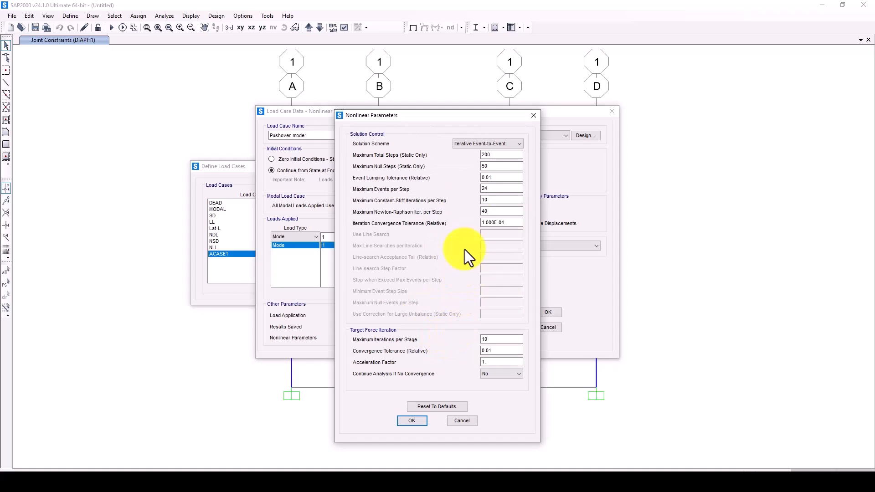
pyautogui.click(476, 144)
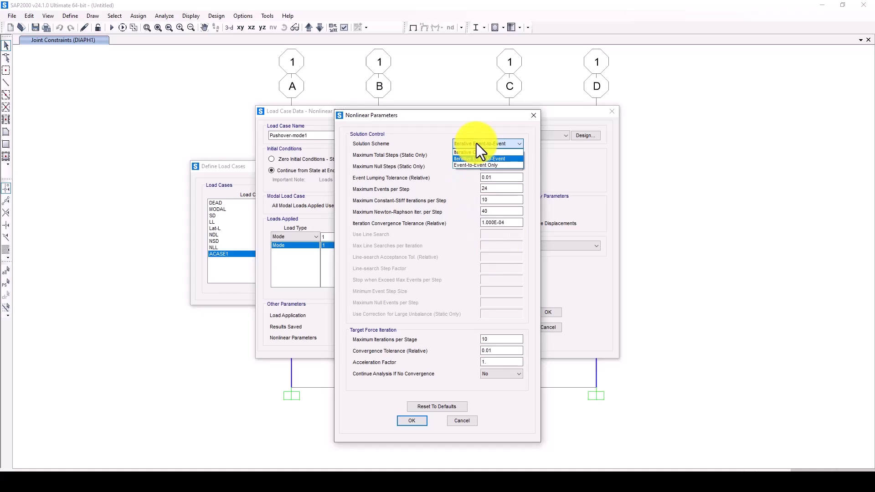
pyautogui.click(480, 158)
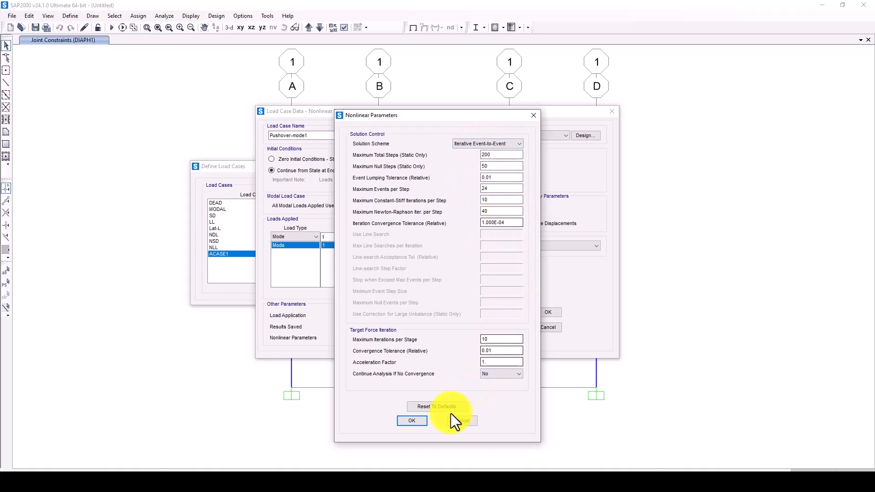
pyautogui.click(413, 421)
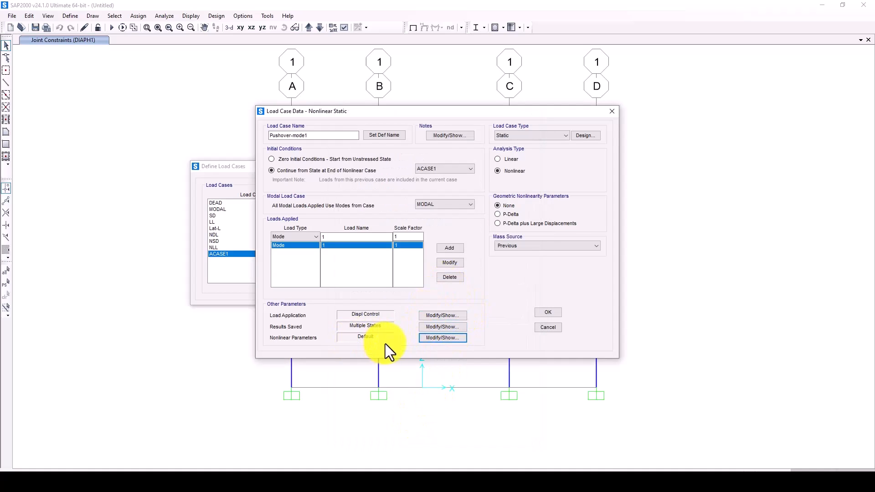
pyautogui.click(435, 337)
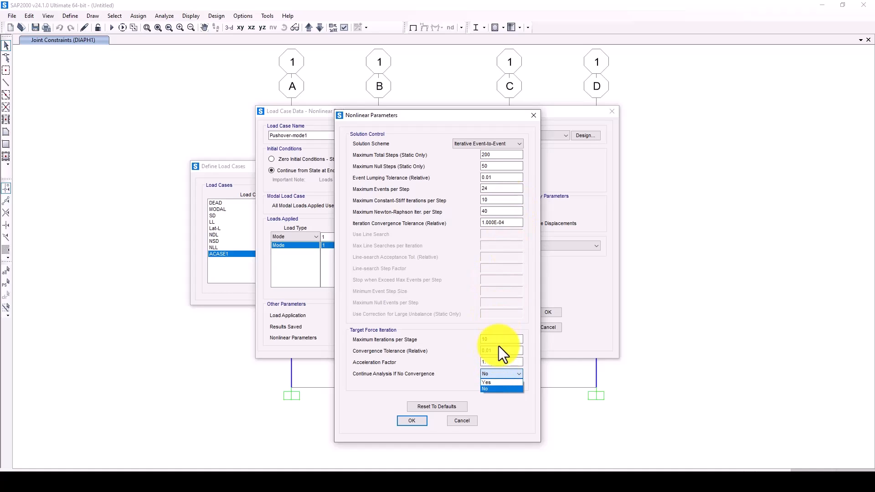
pyautogui.click(419, 420)
pyautogui.click(417, 421)
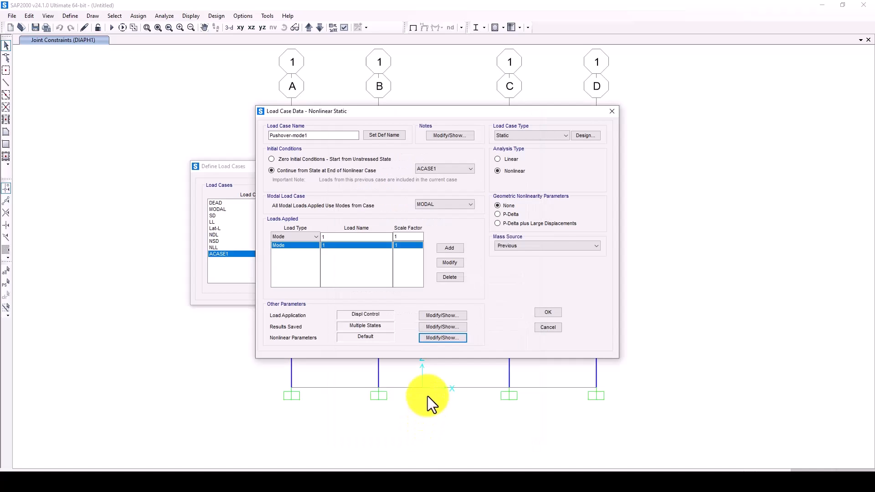
pyautogui.click(540, 310)
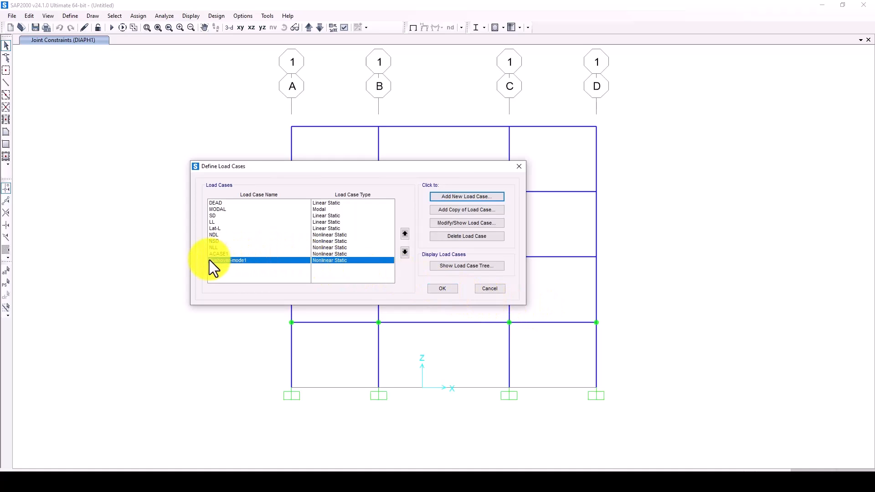
# Step: Add a copy of Pushover-mode1 under its default name, change its applied load to mode 2, and accept the load case definitions
pyautogui.click(455, 212)
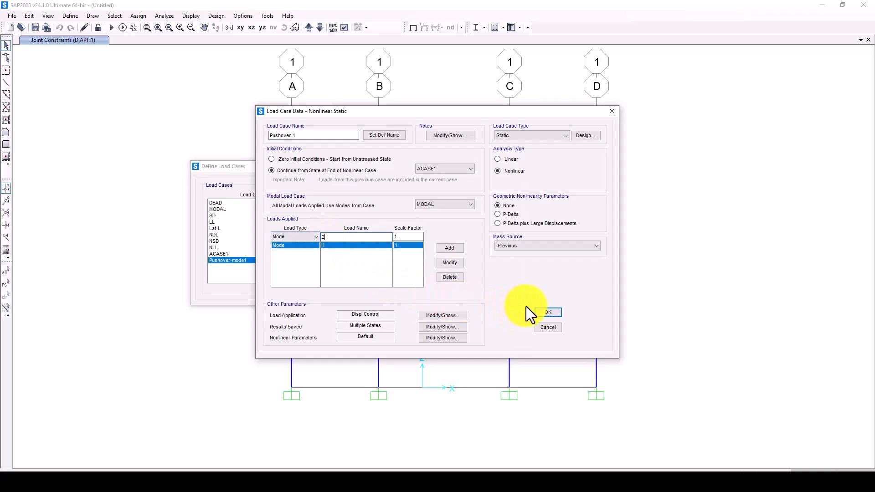
pyautogui.click(451, 263)
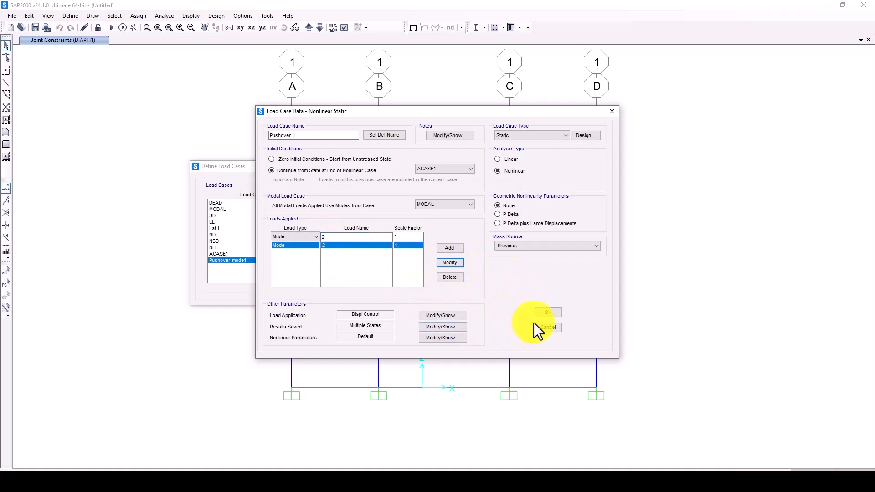
pyautogui.click(549, 313)
pyautogui.click(433, 288)
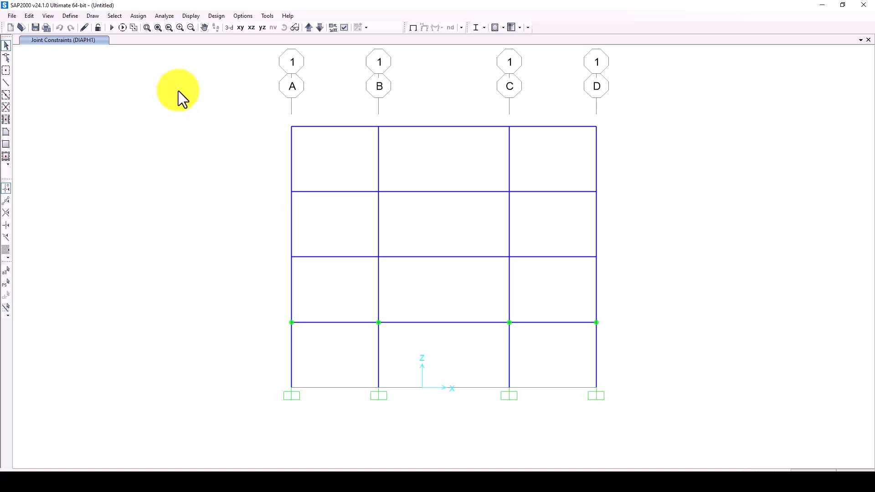
# Step: Save the model as RC-Frame-Pushover.sdb in the Pushover Tutorail folder, replacing the existing file
pyautogui.click(34, 27)
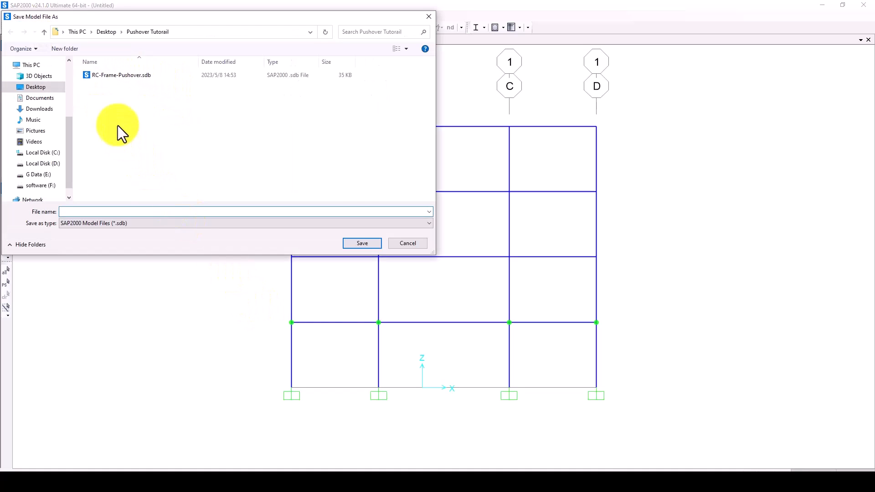
pyautogui.click(140, 77)
pyautogui.click(355, 245)
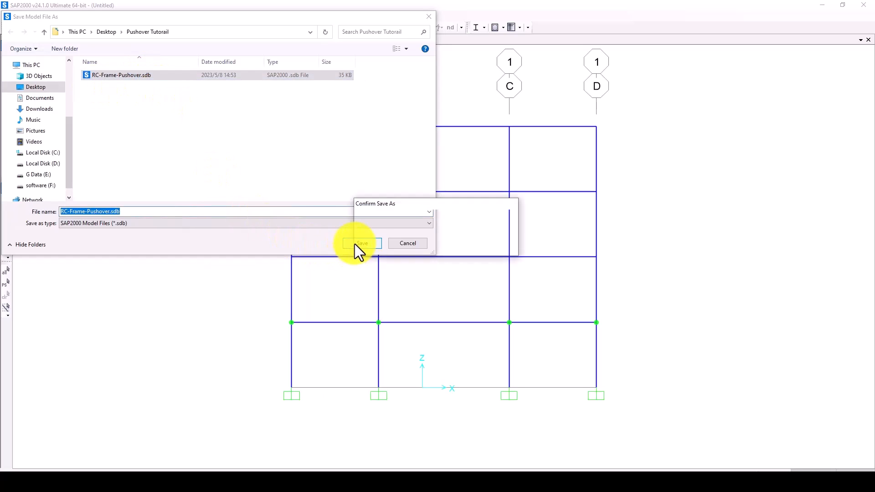
pyautogui.click(464, 247)
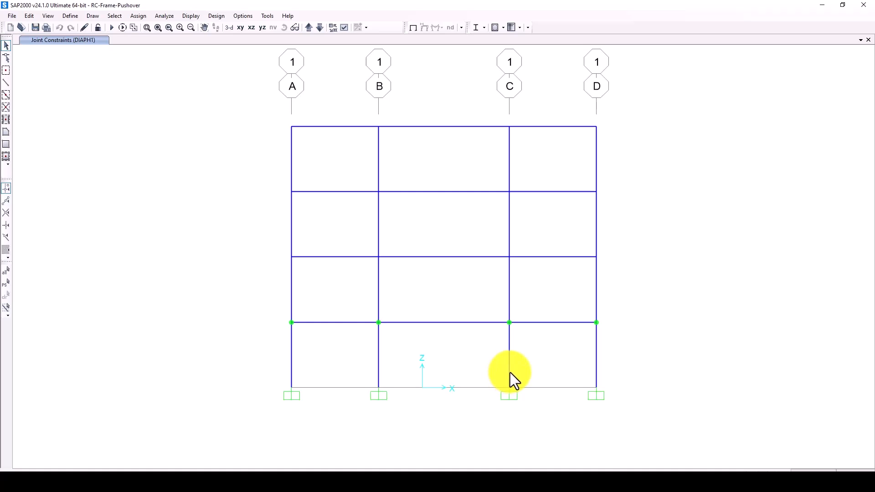
# Step: Run the analysis for all load cases and dismiss the analysis messages
pyautogui.click(112, 28)
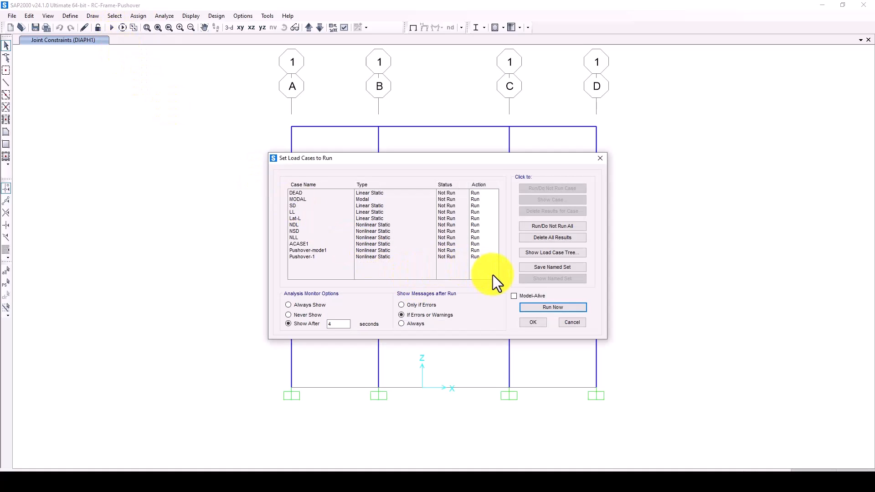
pyautogui.click(532, 306)
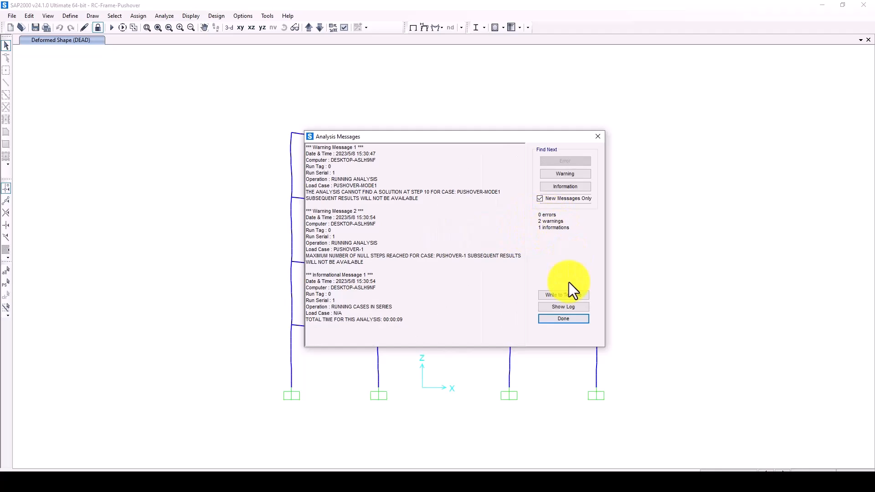
pyautogui.click(557, 319)
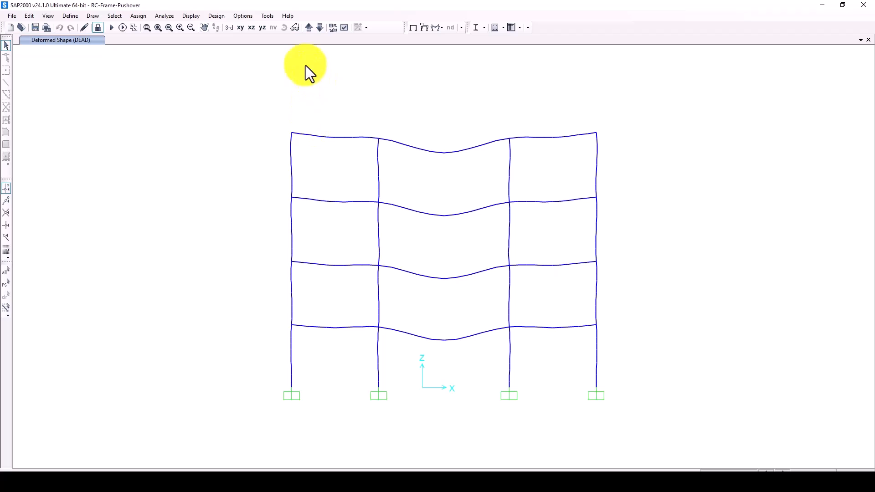
# Step: Display the deformed shape of the MODAL case for mode 1 and uncover the frame to examine it
pyautogui.click(423, 28)
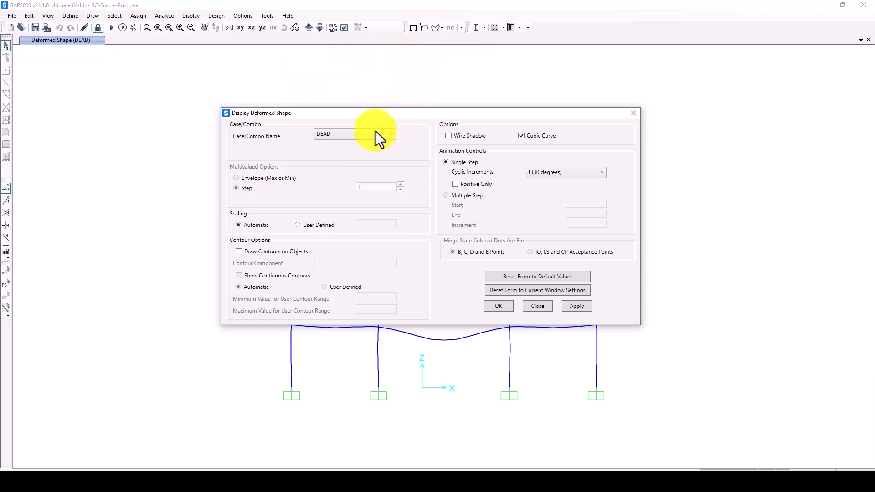
pyautogui.click(376, 134)
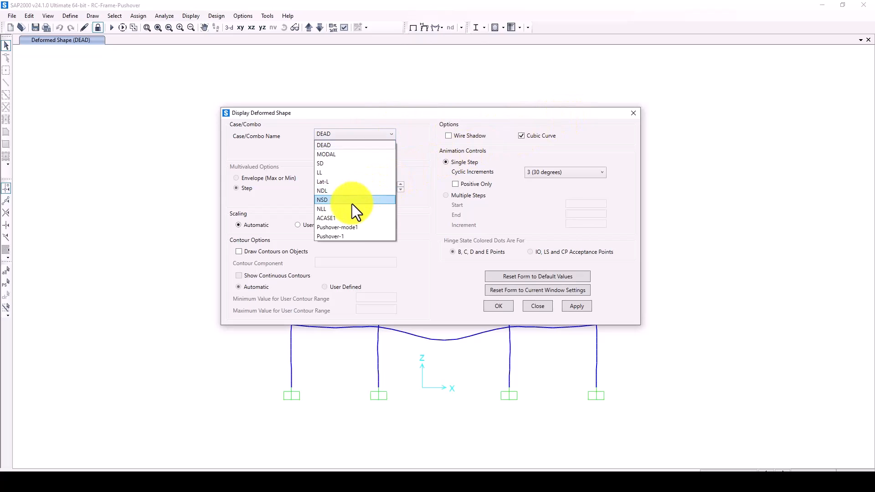
pyautogui.click(346, 228)
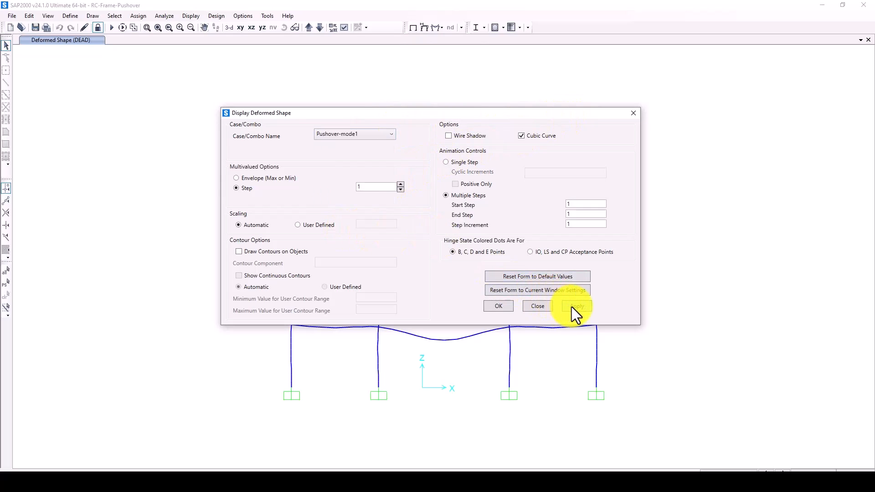
pyautogui.click(354, 133)
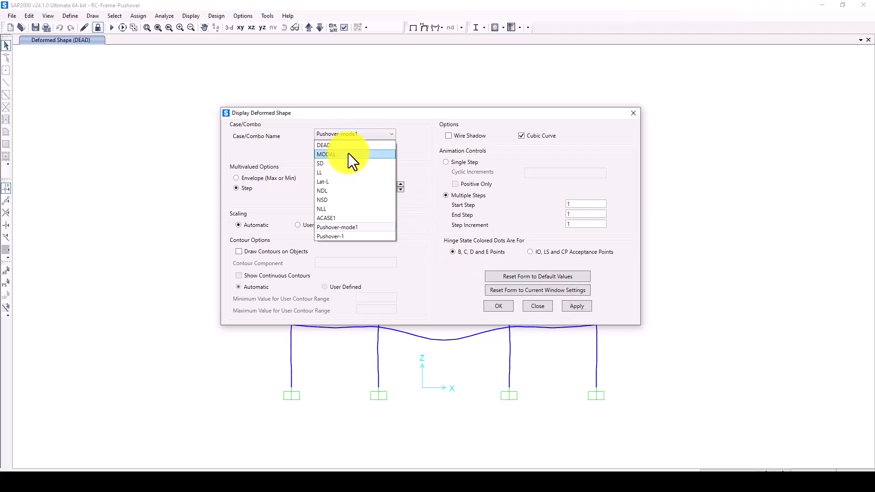
pyautogui.click(349, 153)
pyautogui.click(575, 306)
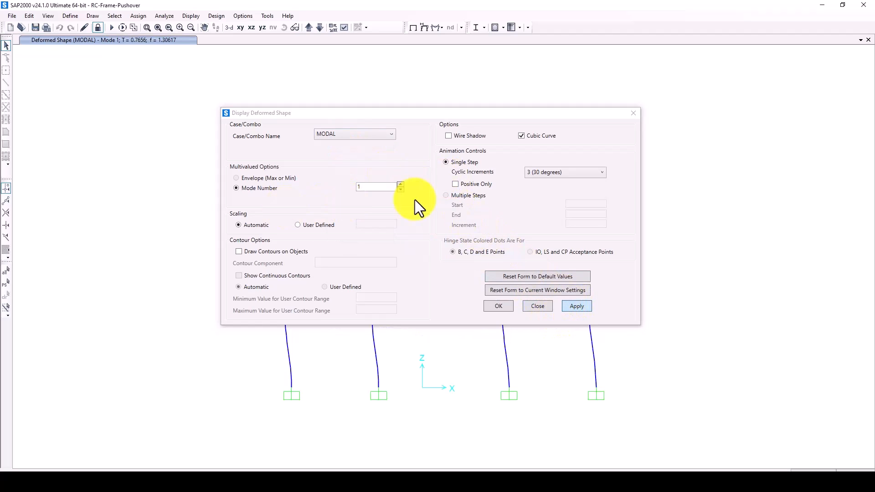
pyautogui.moveTo(461, 111); pyautogui.dragTo(736, 103)
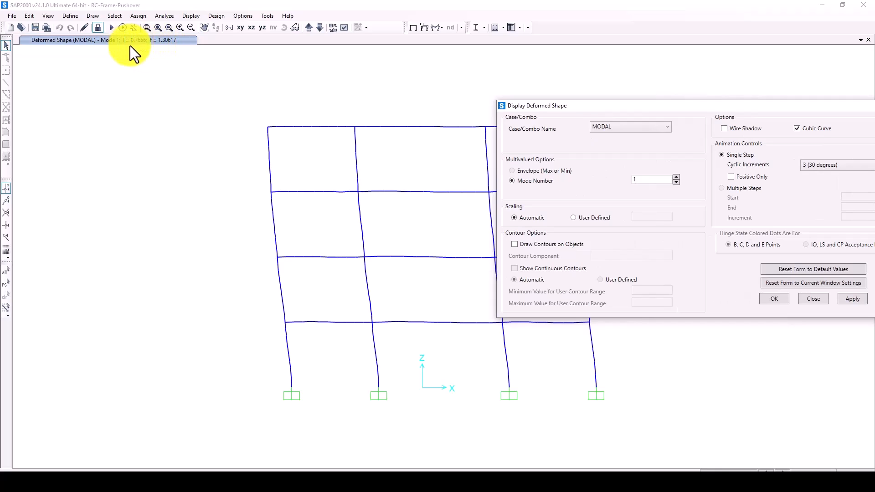
# Step: Display the deformed shape of the Pushover-mode1 case at step 1 and close the display settings to view its hinges
pyautogui.moveTo(570, 108); pyautogui.dragTo(475, 99)
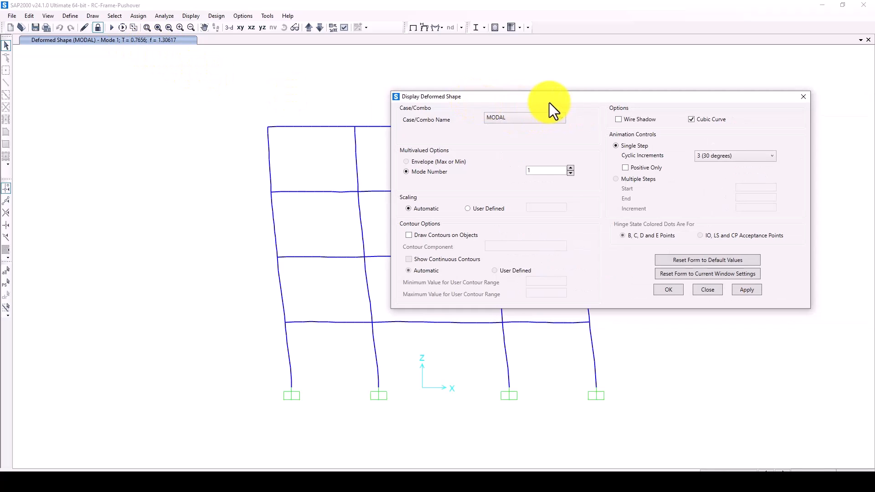
pyautogui.moveTo(549, 102); pyautogui.dragTo(518, 102)
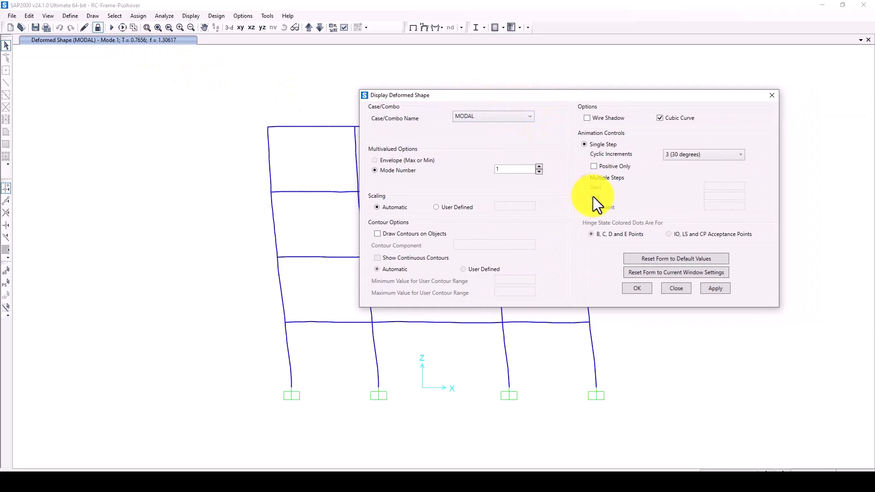
pyautogui.click(519, 118)
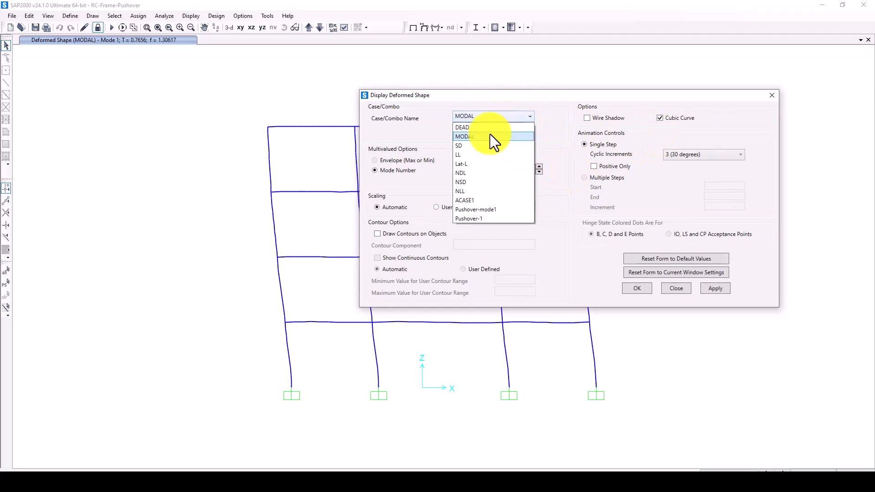
pyautogui.click(483, 208)
pyautogui.click(711, 290)
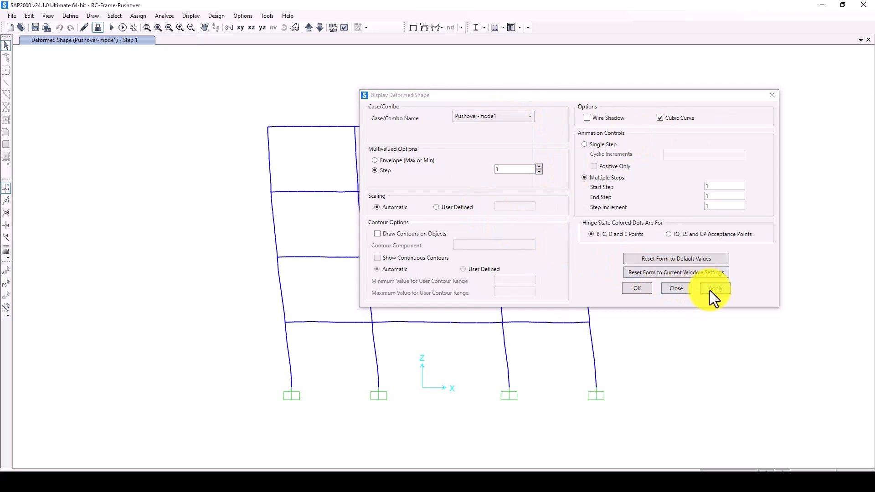
pyautogui.moveTo(644, 95); pyautogui.dragTo(391, 200)
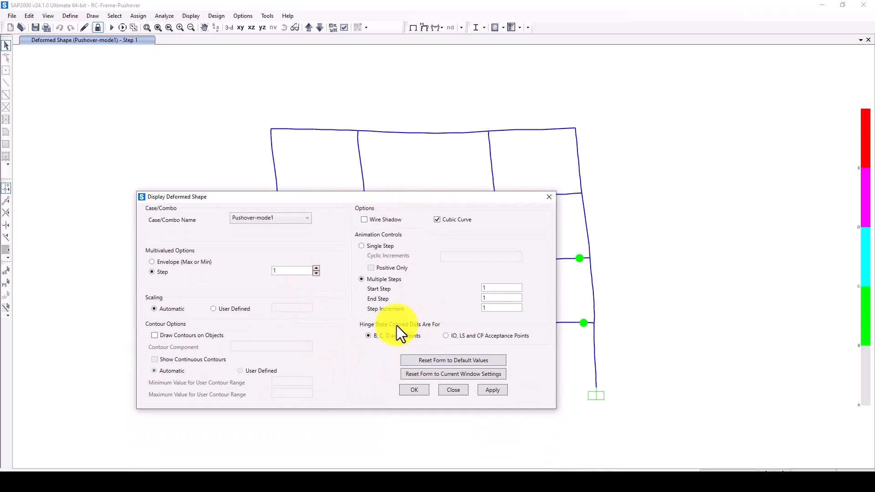
pyautogui.click(549, 197)
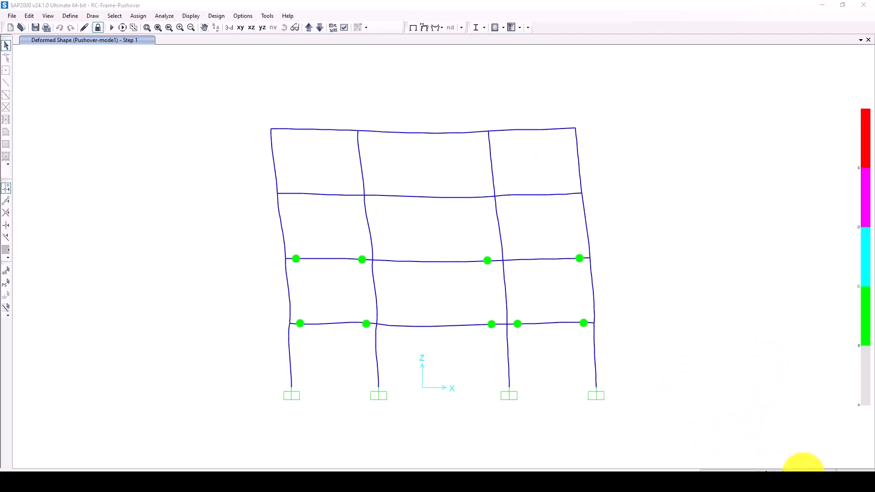
# Step: Advance the Pushover-mode1 deformed shape through its load steps up to step 9 to examine how the hinges develop
pyautogui.click(782, 473)
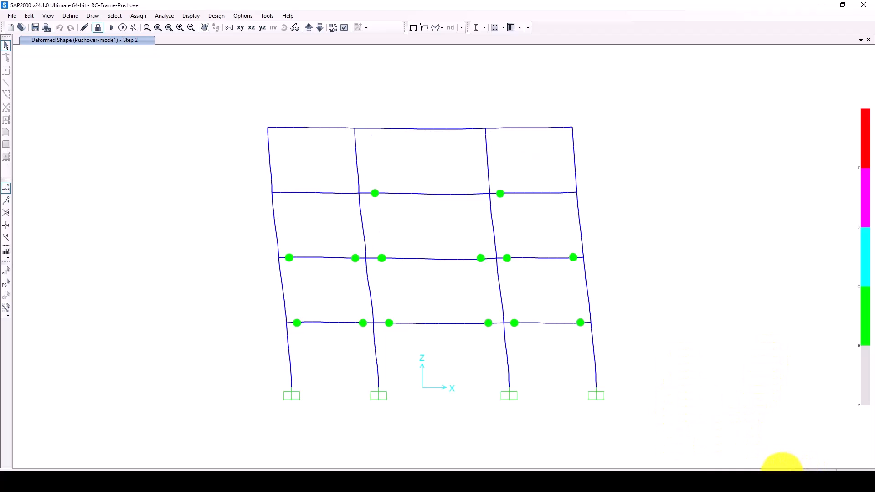
pyautogui.click(782, 472)
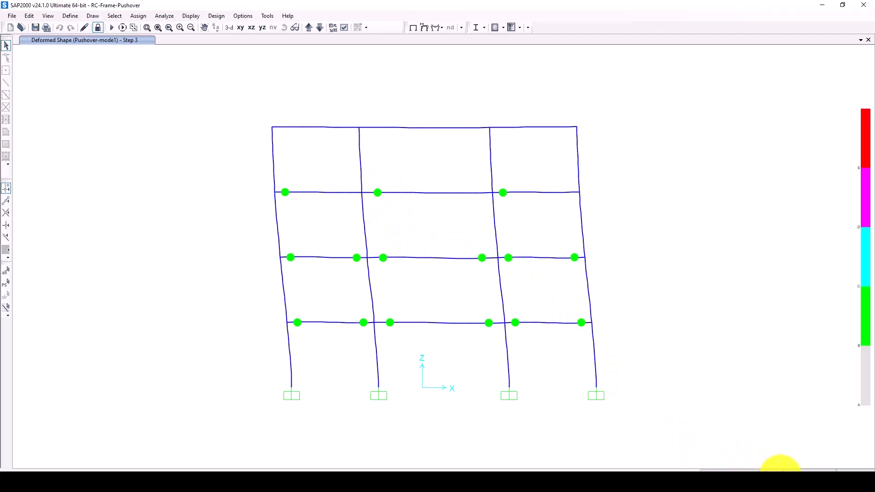
pyautogui.click(781, 476)
pyautogui.click(781, 470)
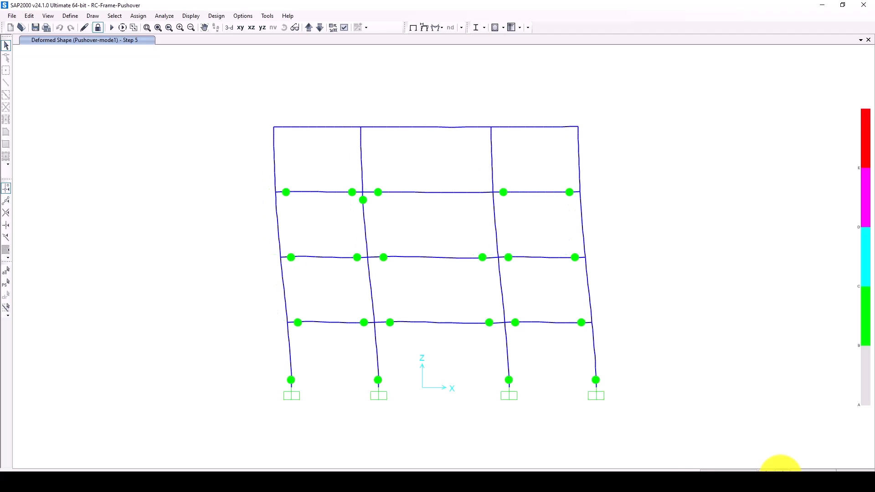
pyautogui.click(781, 470)
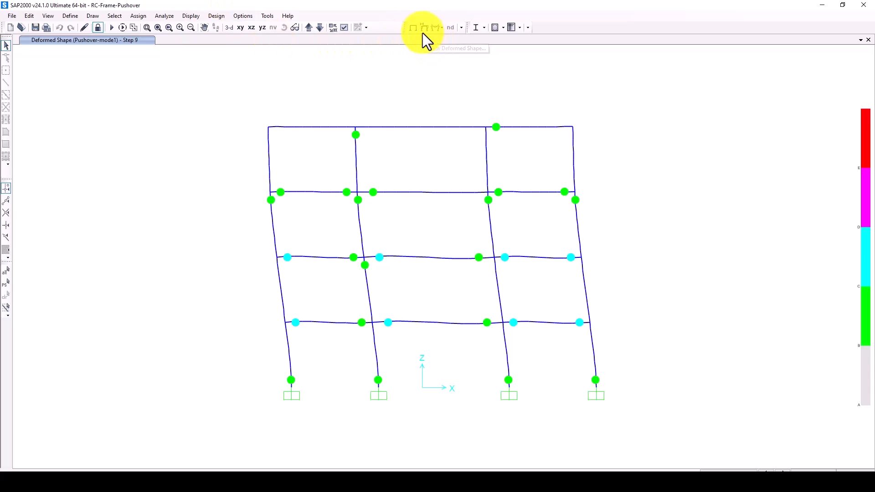
# Step: View the static pushover curve of Pushover-mode1 and that of Pushover-1, and close the plot
pyautogui.click(191, 15)
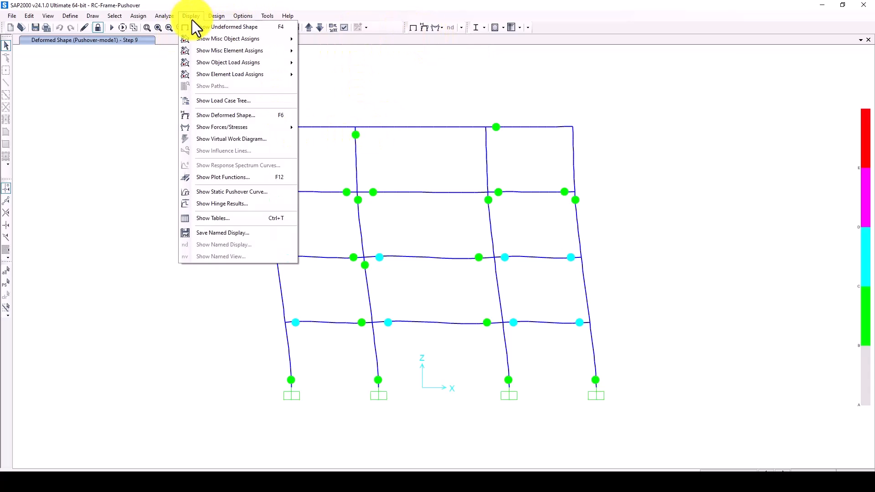
pyautogui.click(226, 194)
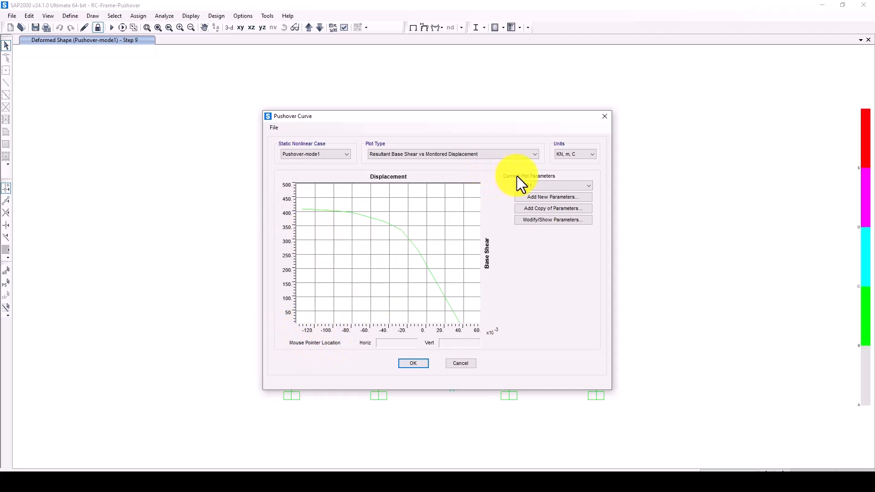
pyautogui.click(345, 154)
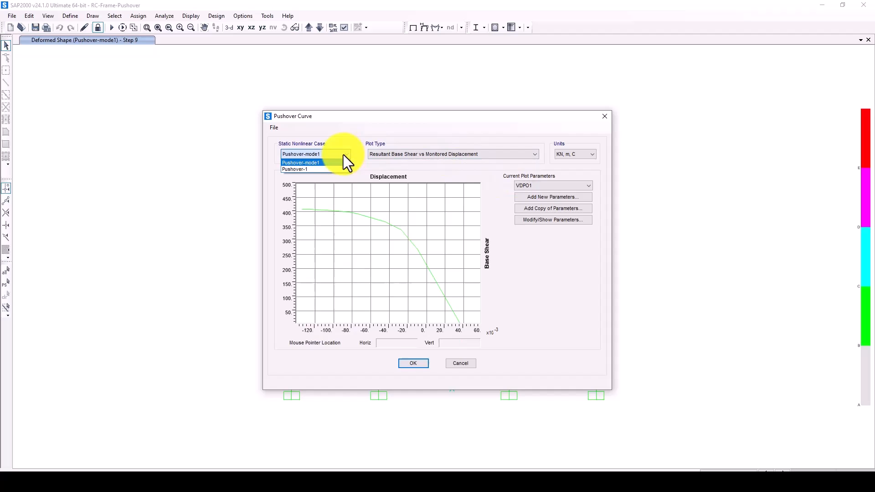
pyautogui.click(309, 170)
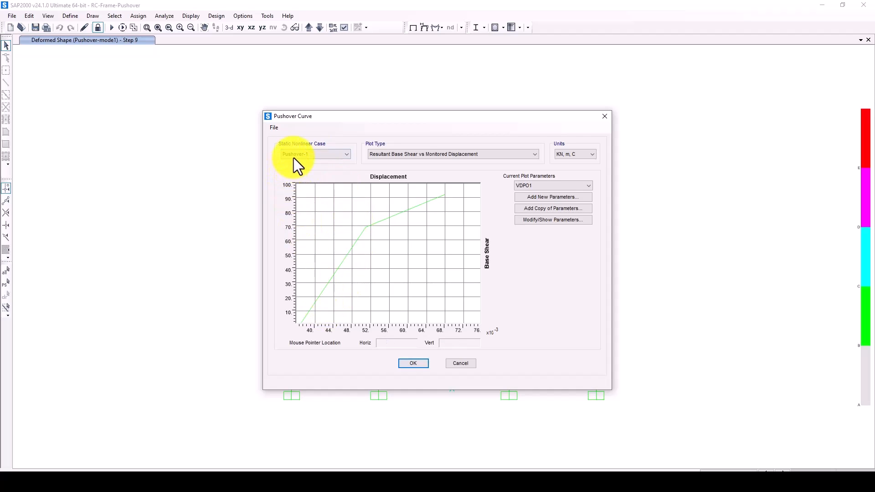
pyautogui.click(416, 365)
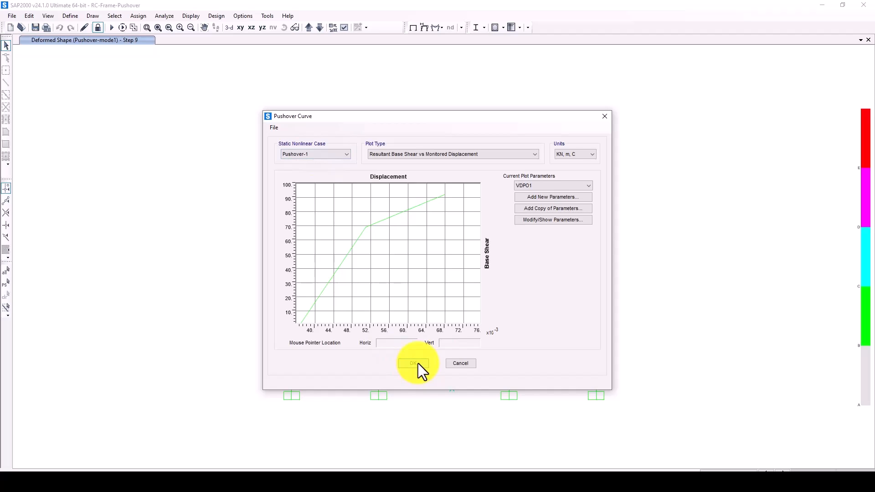
pyautogui.click(418, 363)
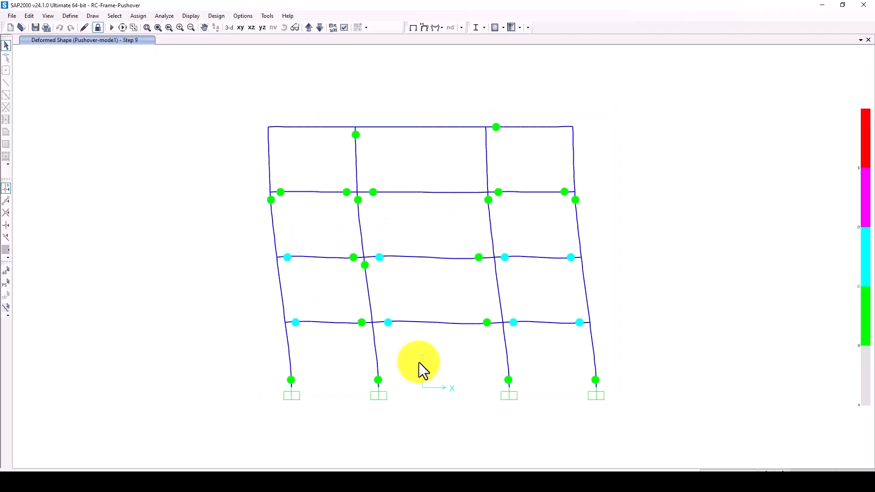
# Step: Review the applied mode load of the Pushover-1 load case and leave the load case definitions without deleting any results
pyautogui.click(69, 16)
pyautogui.click(104, 218)
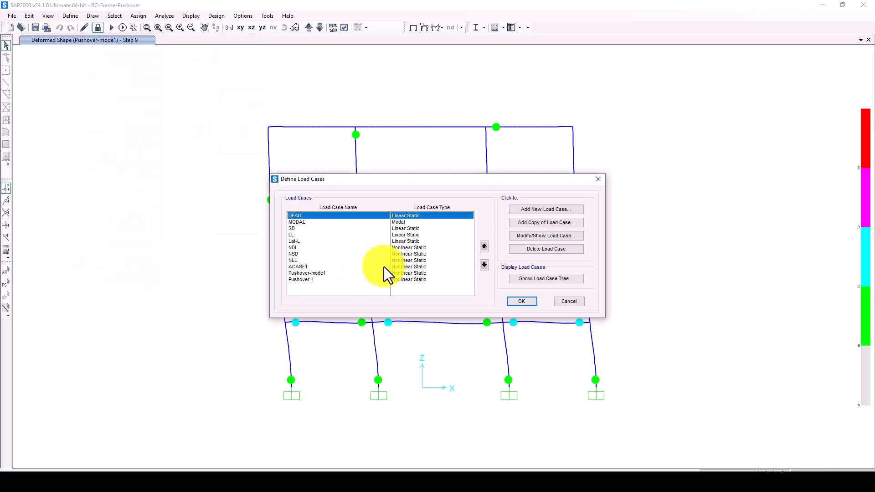
pyautogui.click(310, 280)
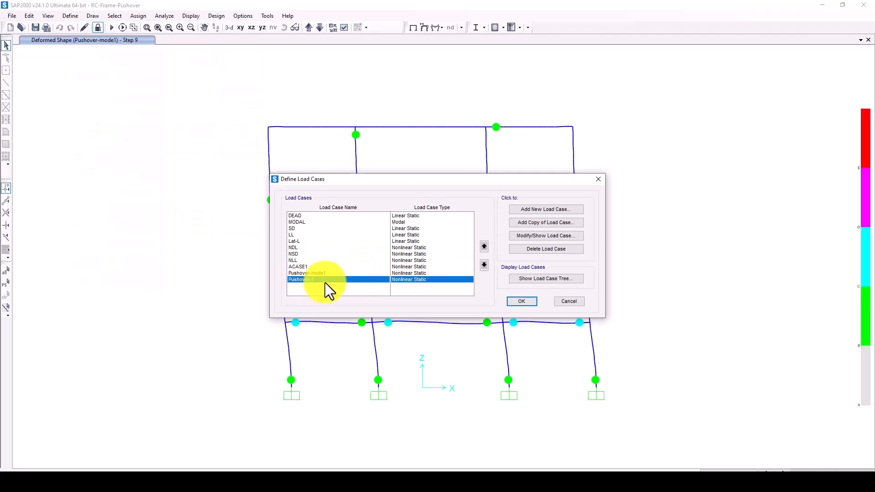
pyautogui.click(536, 235)
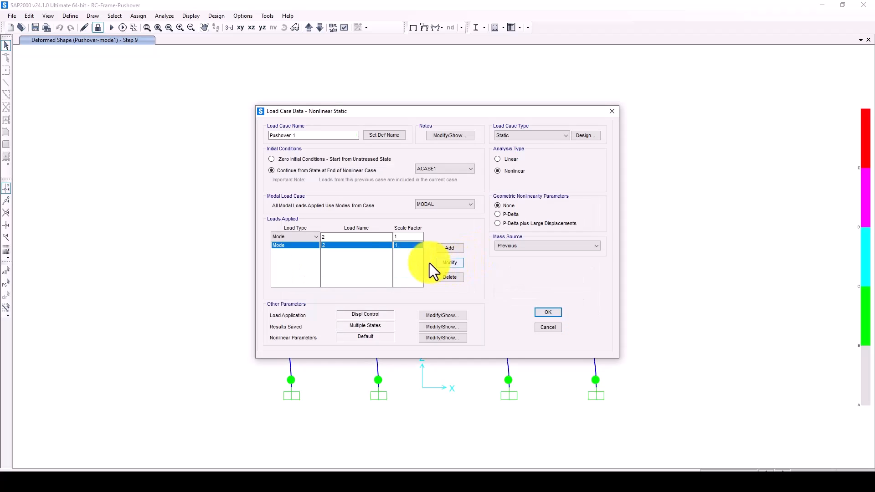
pyautogui.click(545, 310)
pyautogui.click(519, 301)
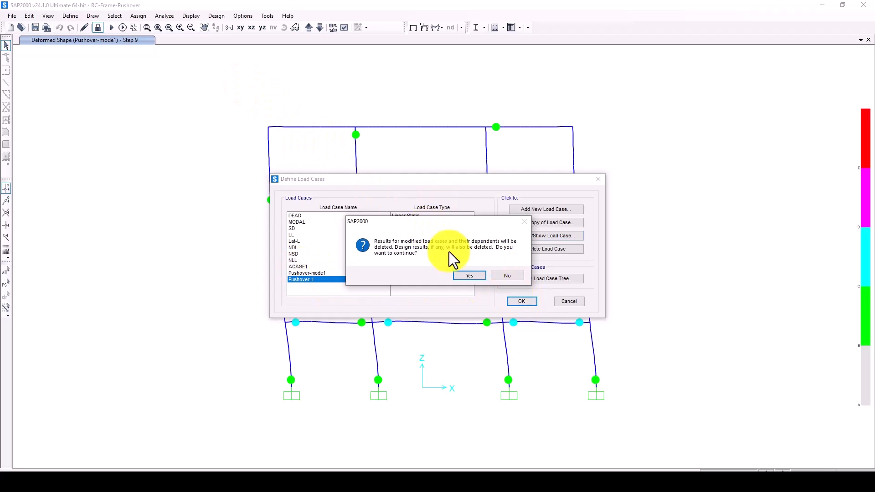
pyautogui.click(507, 277)
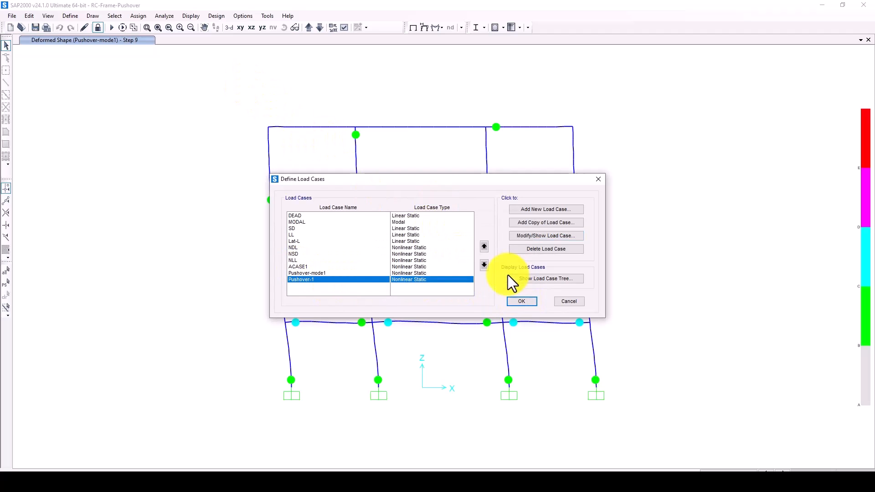
pyautogui.click(571, 301)
# Step: Reopen the static pushover curve plot, compare the Pushover-mode1 and Pushover-1 curves, and close it
pyautogui.click(190, 16)
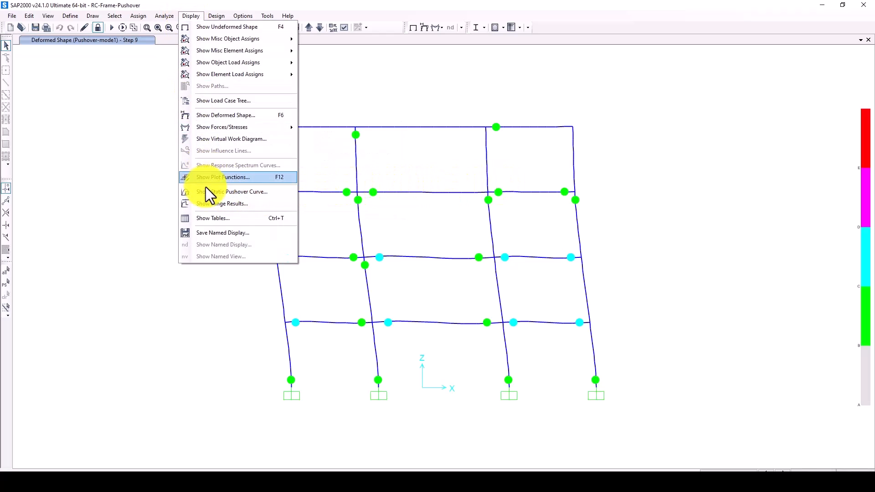
pyautogui.click(217, 193)
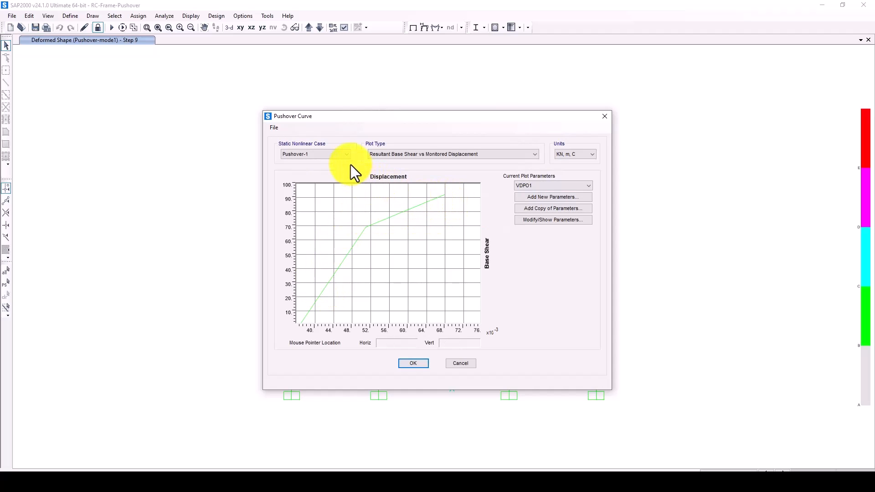
pyautogui.click(341, 154)
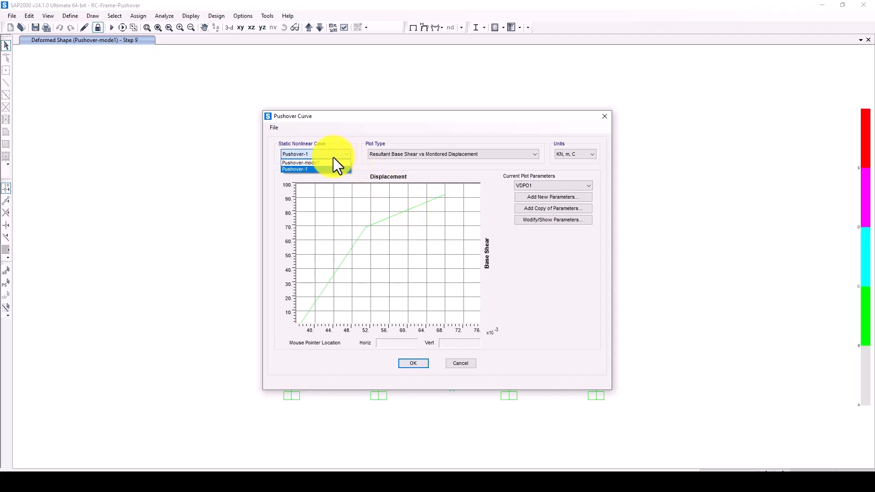
pyautogui.click(324, 160)
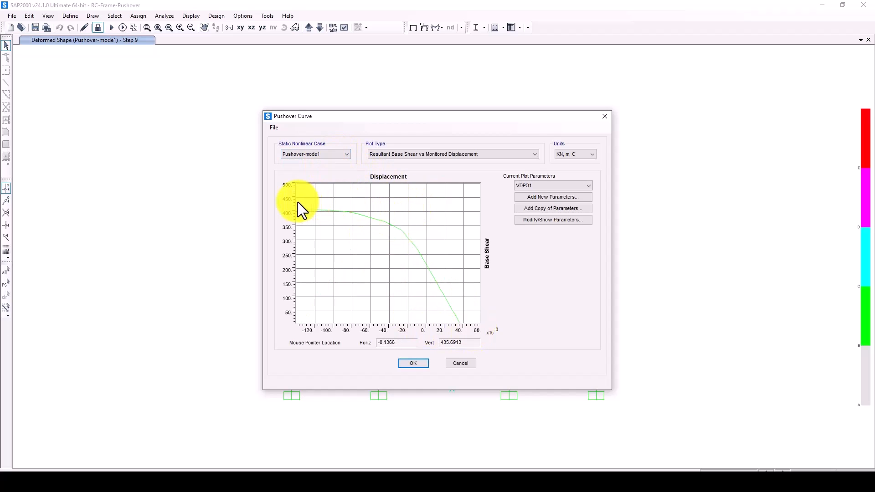
pyautogui.click(296, 154)
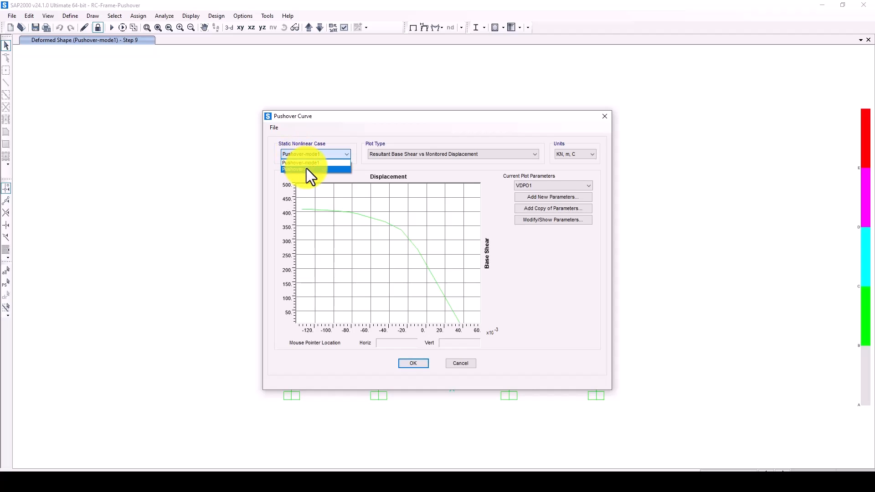
pyautogui.click(306, 169)
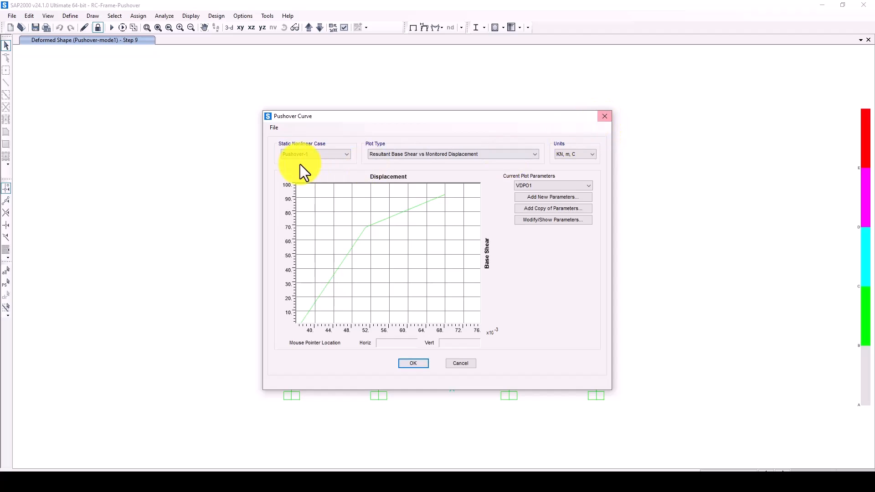
pyautogui.click(297, 155)
pyautogui.click(300, 169)
pyautogui.click(605, 116)
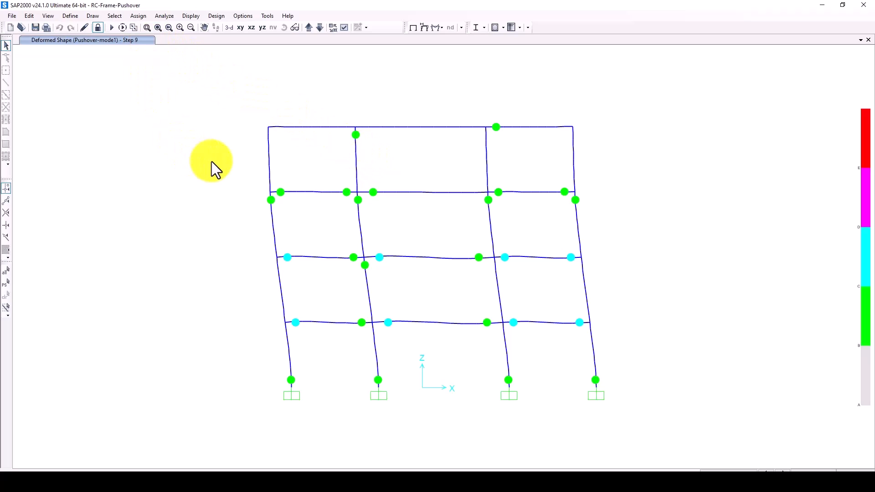
# Step: Unlock the model, deleting the analysis results, and start a new load case named Pushover-Dis
pyautogui.click(98, 27)
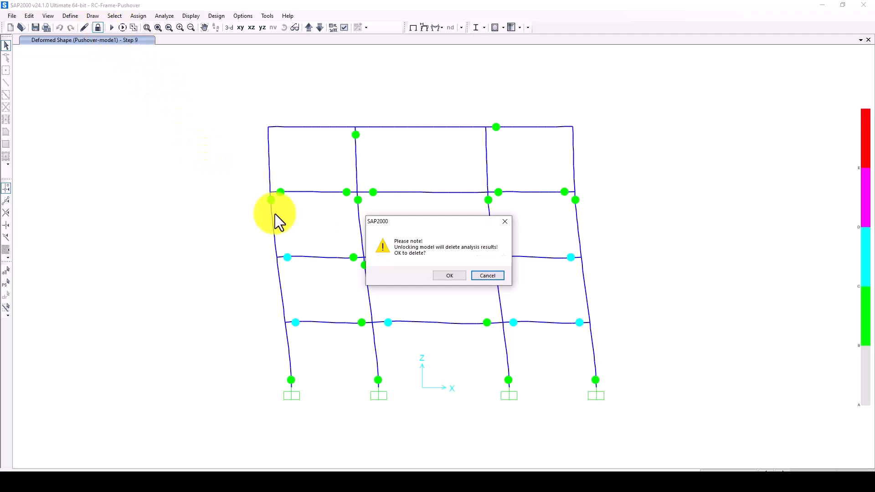
pyautogui.click(440, 275)
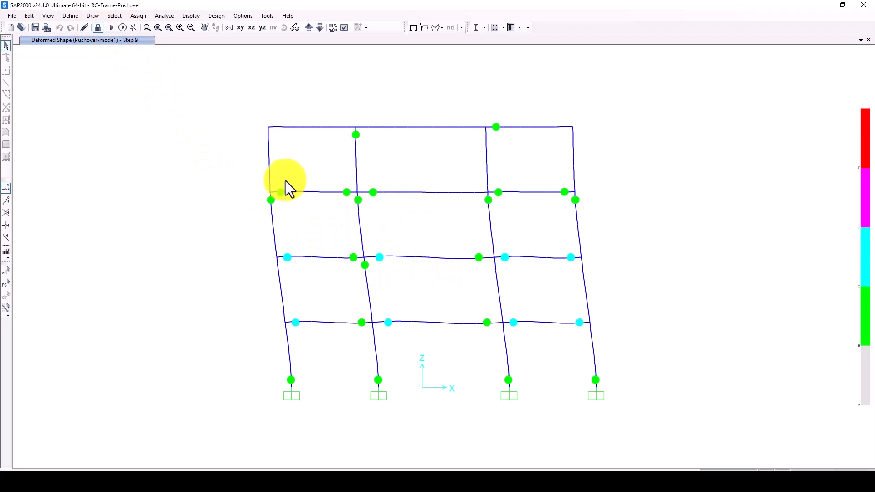
pyautogui.click(70, 16)
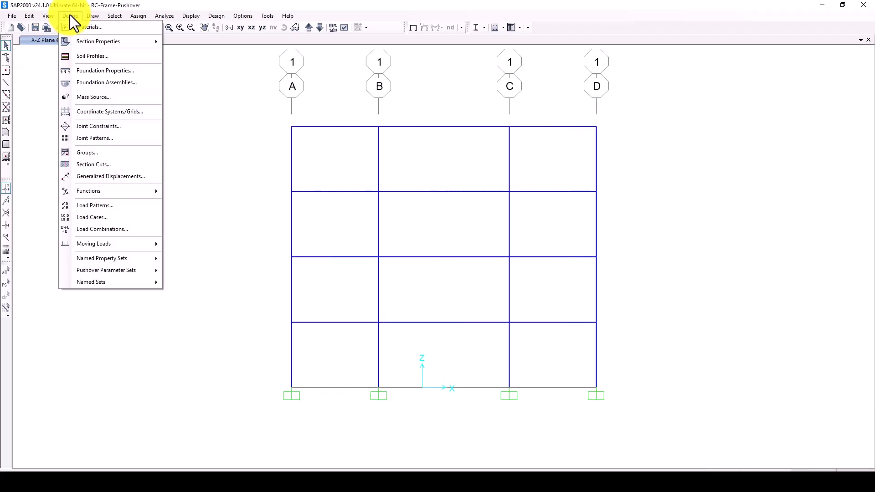
pyautogui.click(98, 216)
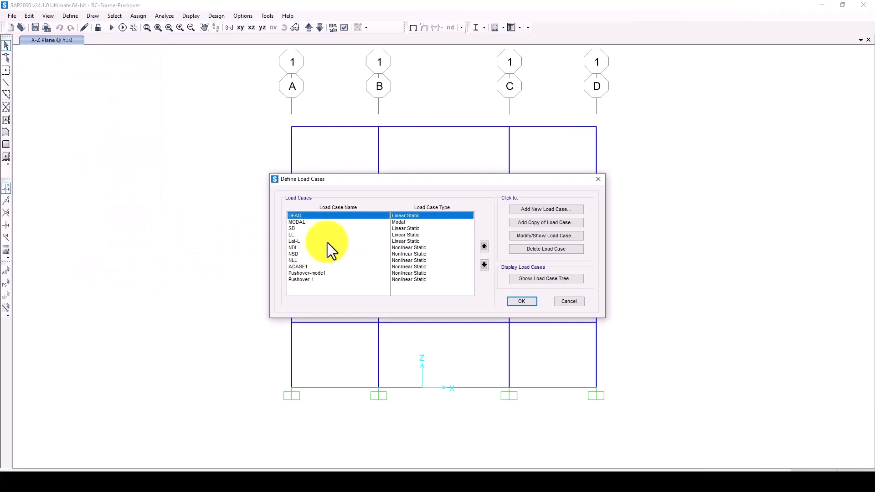
pyautogui.click(519, 211)
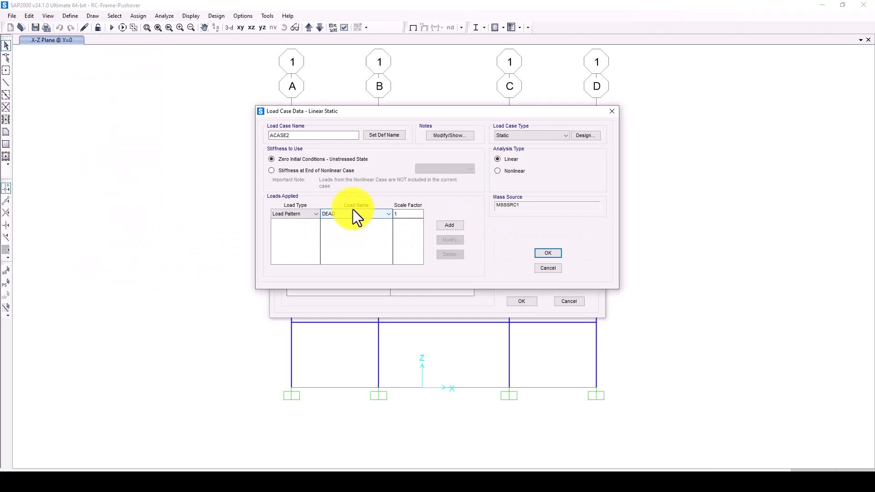
pyautogui.moveTo(299, 135); pyautogui.dragTo(256, 136)
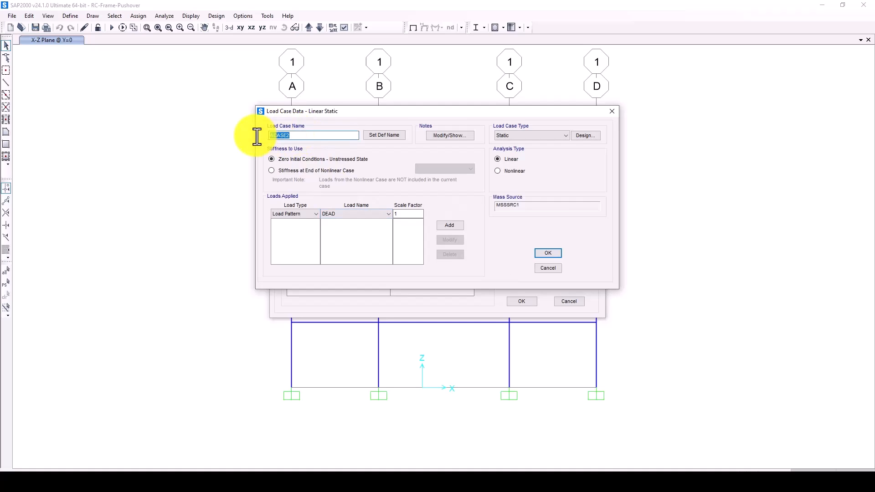
pyautogui.write('Pushover-Dis')
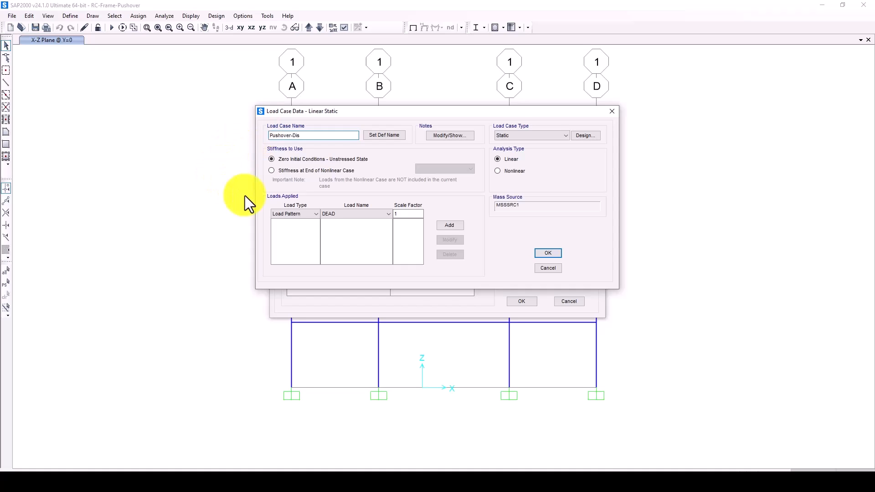
# Step: Make the Pushover-Dis case nonlinear static and add an Accel load in UX with a scale factor of 1
pyautogui.click(501, 171)
pyautogui.click(292, 237)
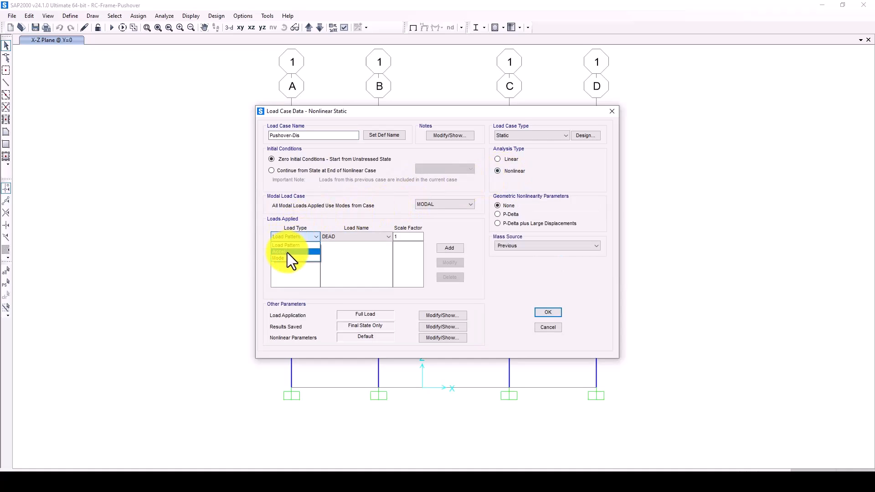
pyautogui.click(287, 253)
pyautogui.click(343, 239)
pyautogui.click(341, 237)
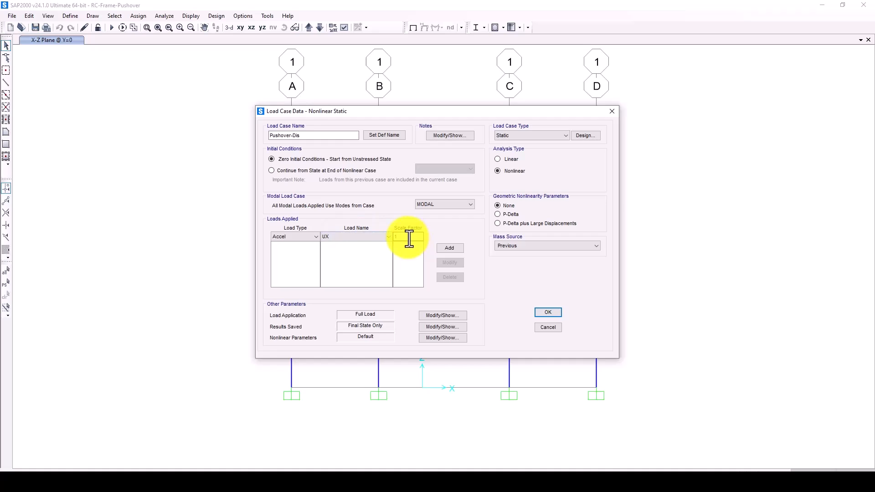
pyautogui.click(455, 247)
# Step: Set the load application to displacement control with a monitored displacement magnitude of 1.2
pyautogui.click(440, 315)
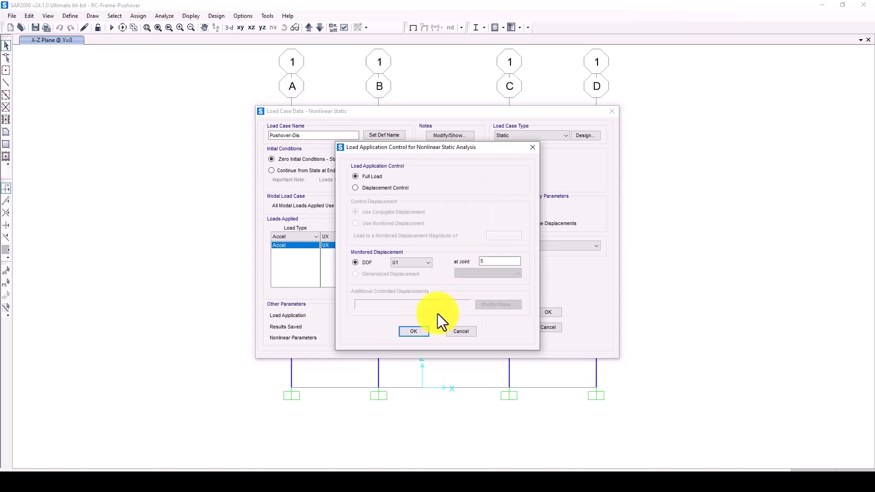
pyautogui.click(367, 190)
pyautogui.moveTo(511, 236); pyautogui.dragTo(472, 234)
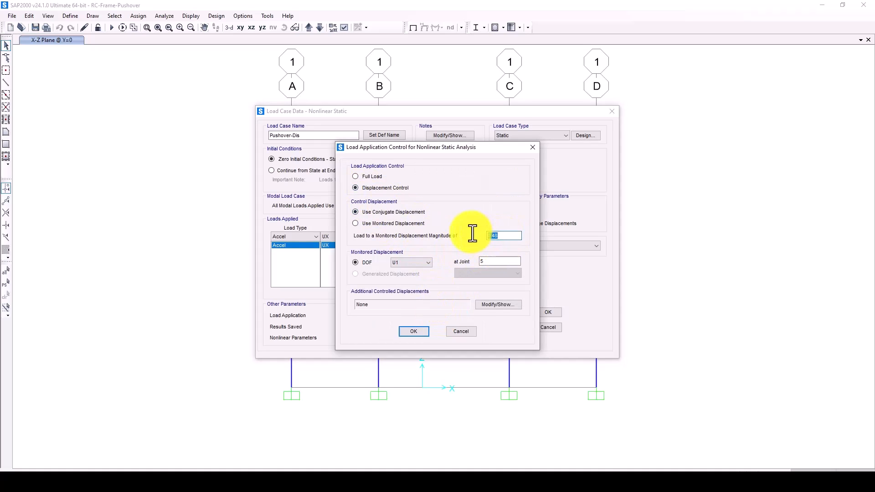
pyautogui.write('1.2')
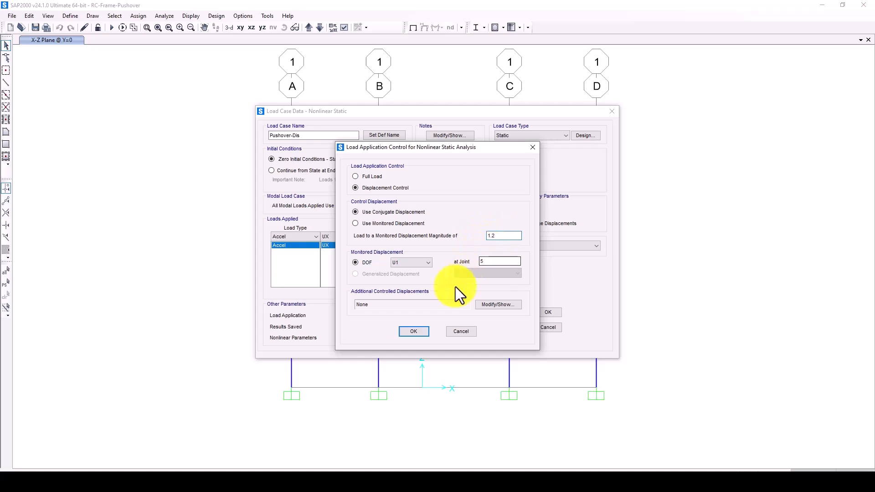
pyautogui.click(421, 327)
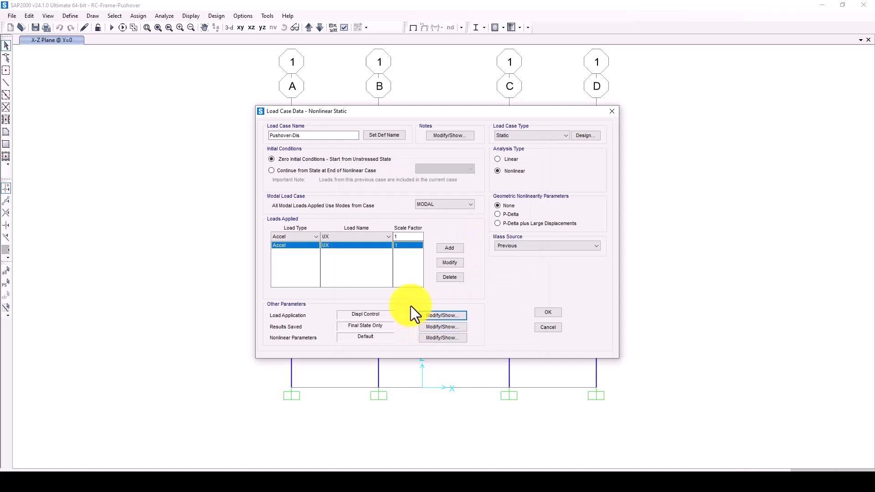
# Step: Save the case's results at multiple states and accept the default nonlinear parameters
pyautogui.click(433, 327)
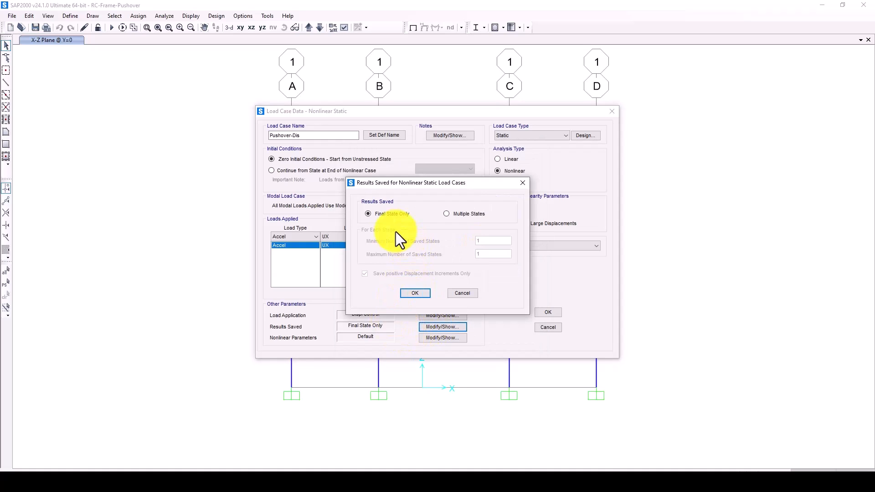
pyautogui.click(475, 215)
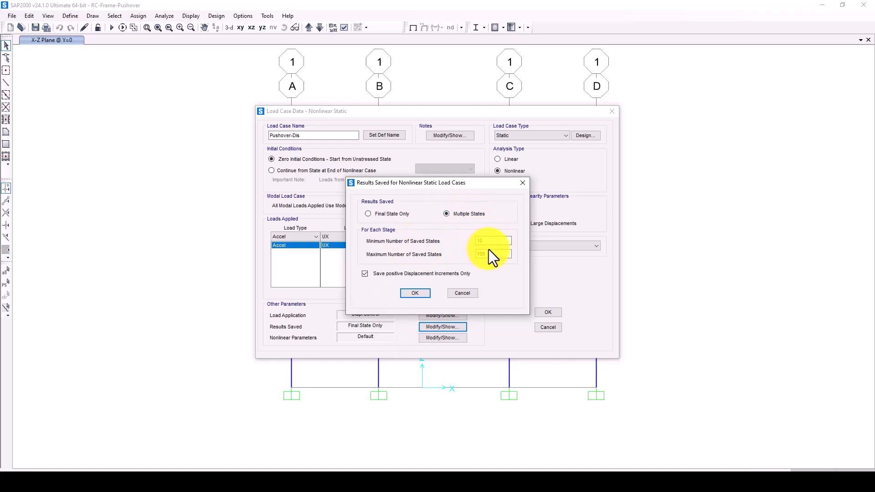
pyautogui.click(419, 294)
pyautogui.click(433, 339)
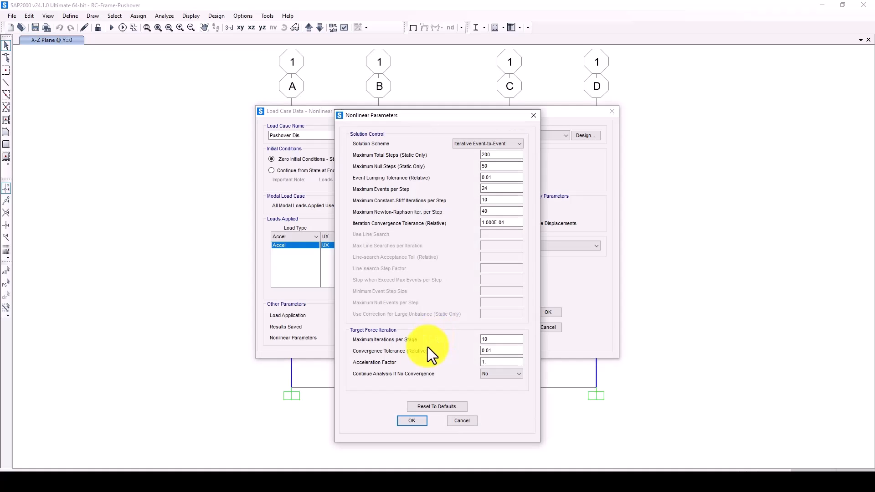
pyautogui.click(412, 421)
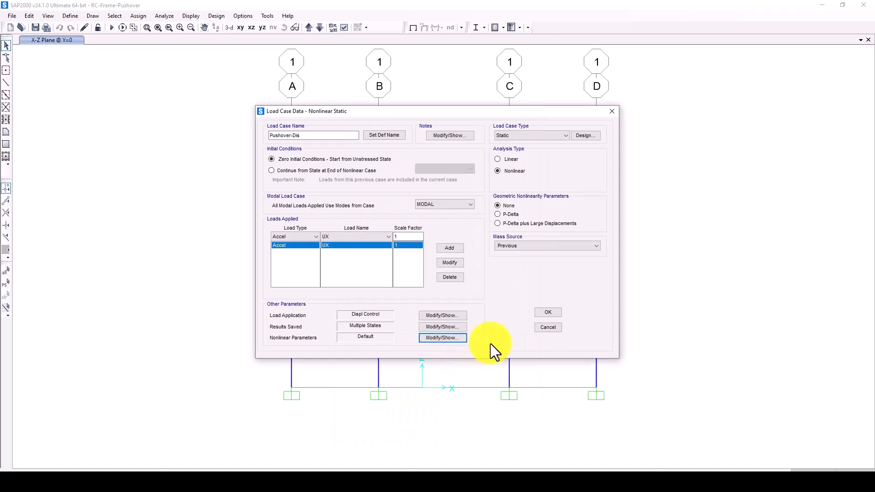
# Step: Save the Pushover-Dis load case and check the point information of the roof joint on grid A
pyautogui.click(544, 311)
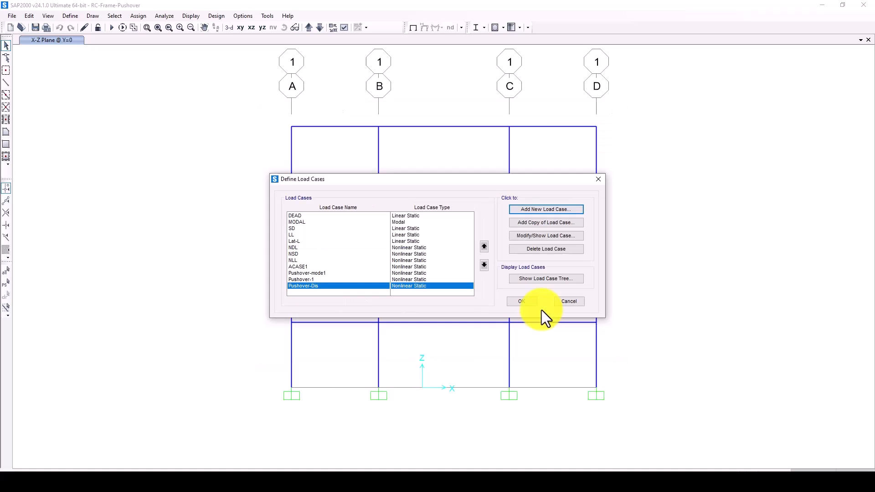
pyautogui.click(520, 301)
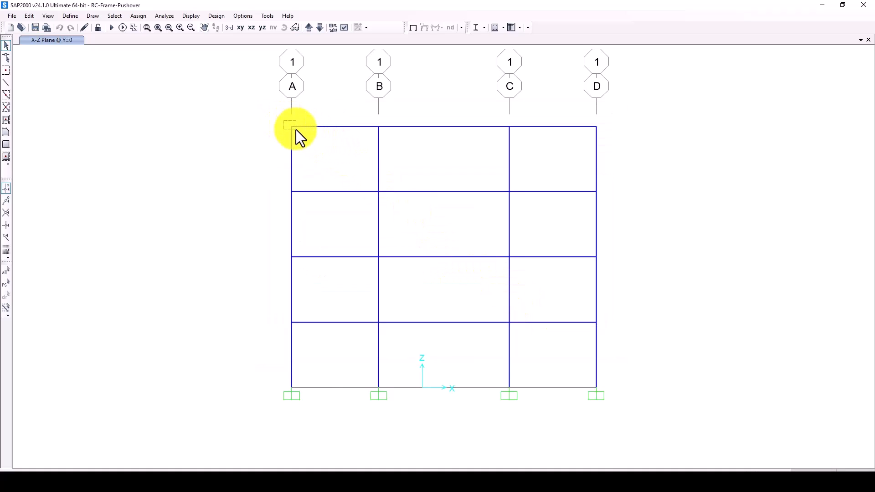
pyautogui.rightClick(290, 129)
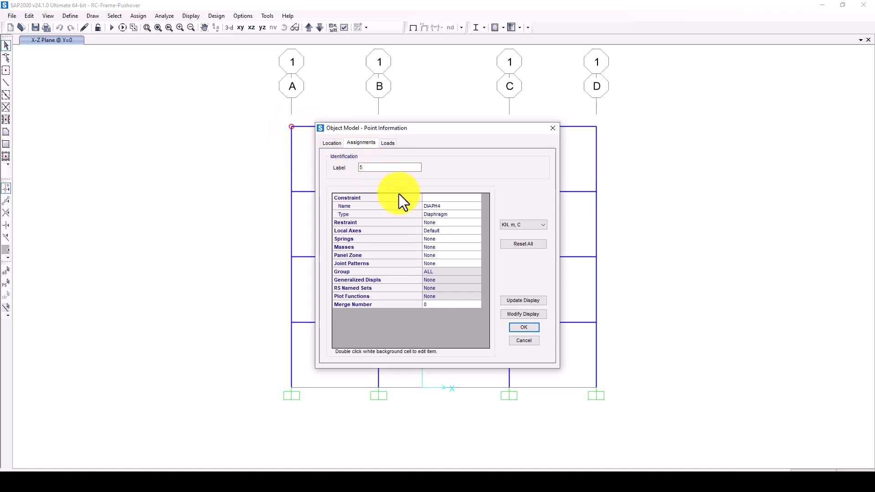
pyautogui.click(553, 129)
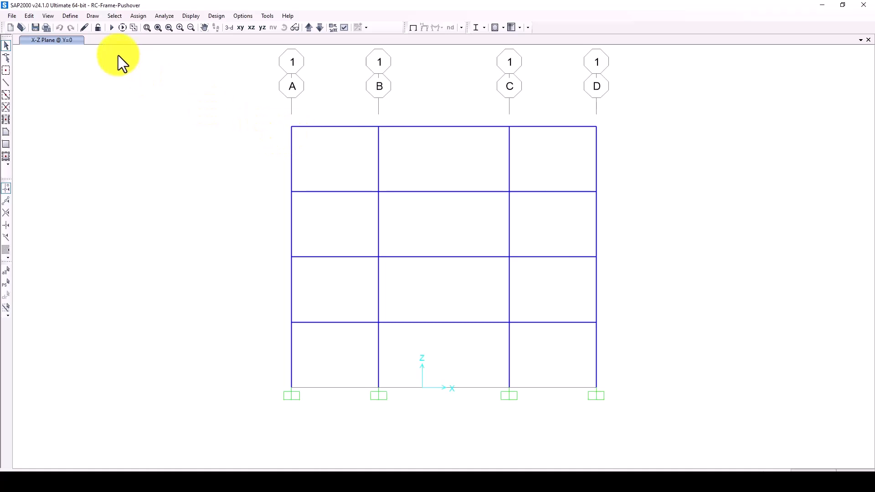
# Step: Run the analysis for all load cases, dismiss its messages, and unlock the model, deleting the results
pyautogui.click(141, 16)
pyautogui.moveTo(166, 15)
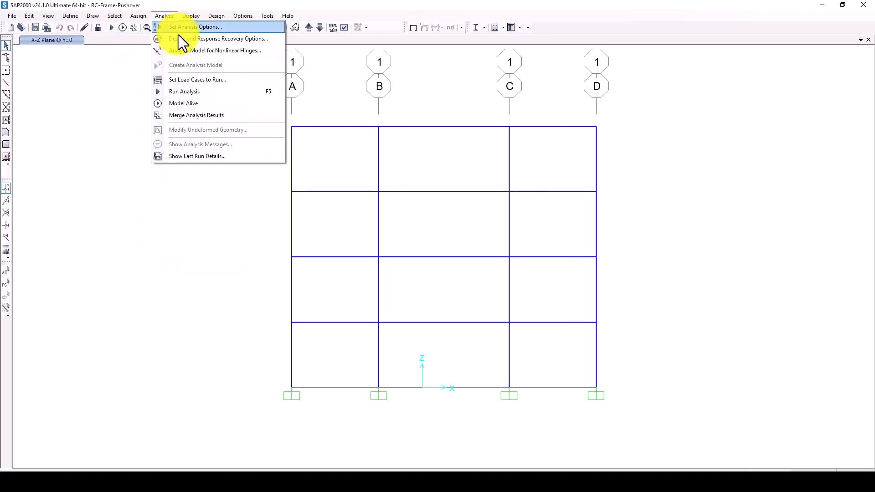
pyautogui.click(200, 79)
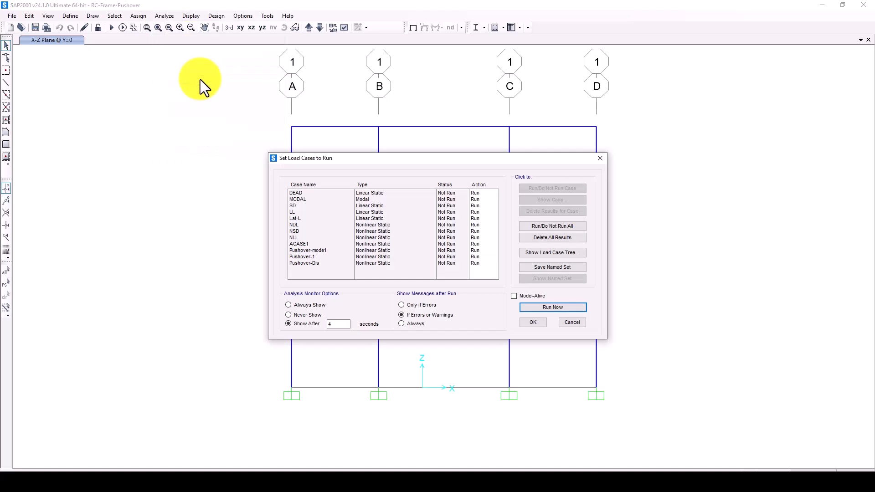
pyautogui.click(543, 305)
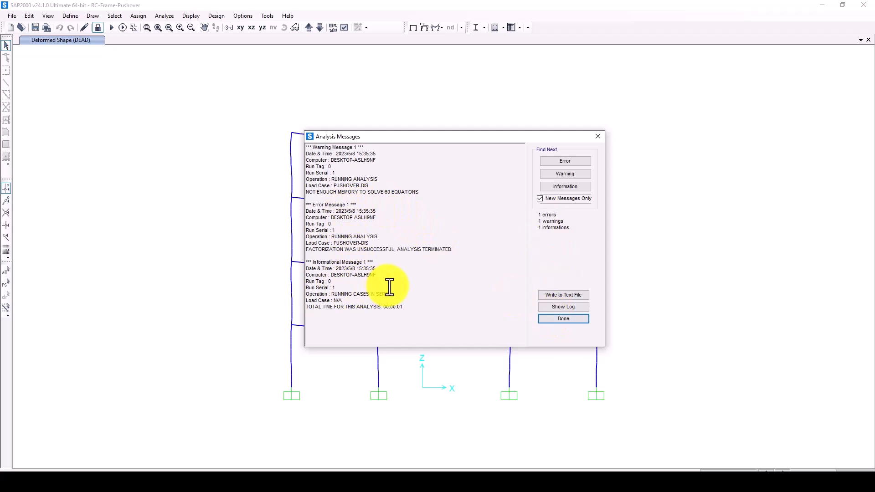
pyautogui.click(555, 318)
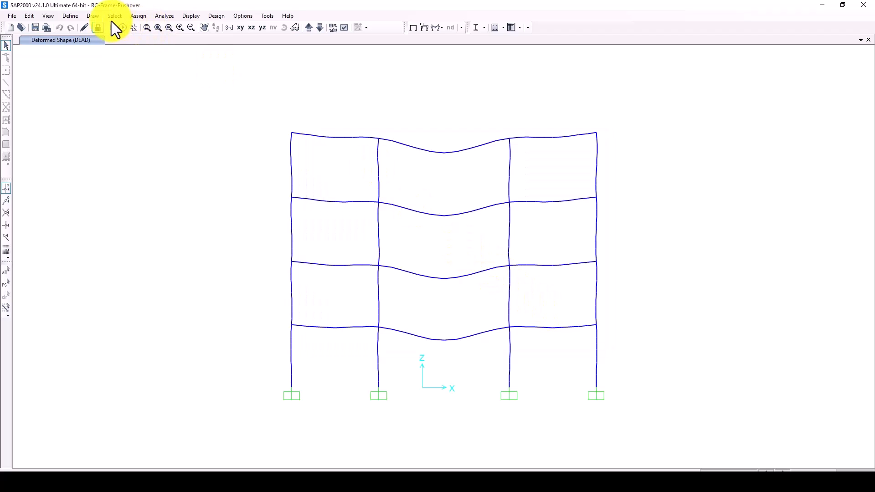
pyautogui.click(98, 27)
pyautogui.click(429, 274)
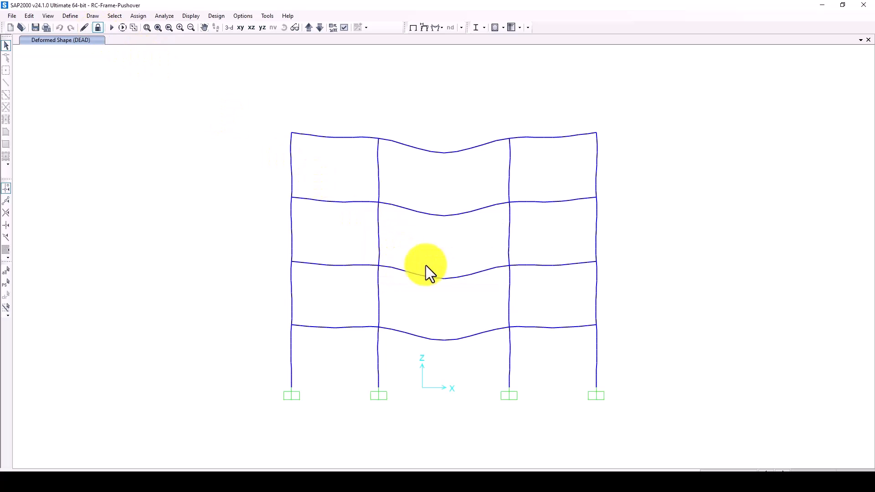
# Step: Set the Pushover-Dis load case to continue from the state at the end of nonlinear case ACASE1
pyautogui.click(71, 15)
pyautogui.click(83, 216)
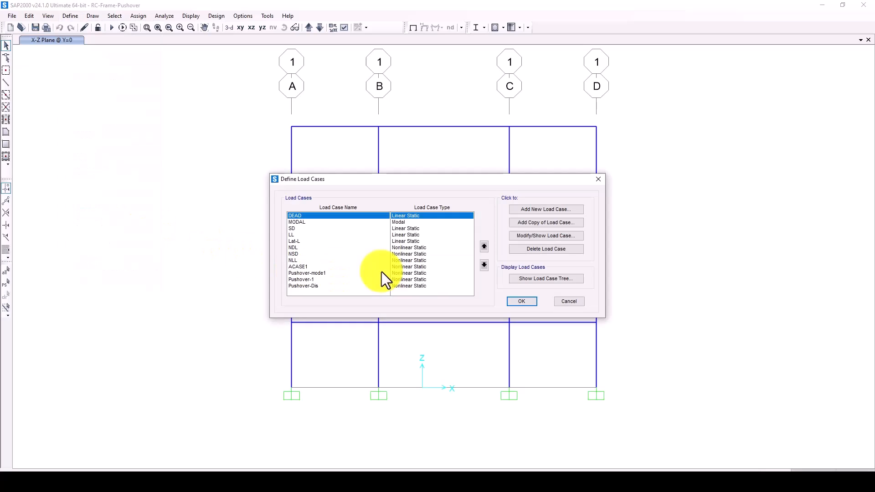
pyautogui.click(330, 281)
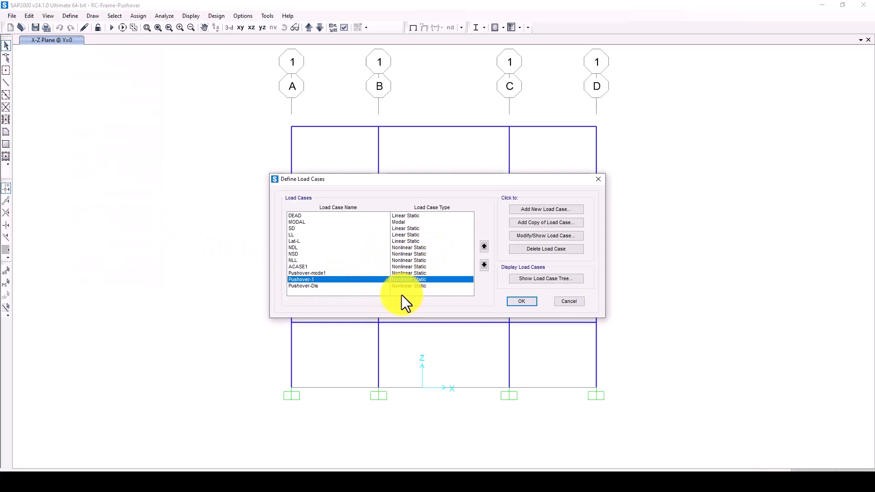
pyautogui.click(403, 286)
pyautogui.click(536, 236)
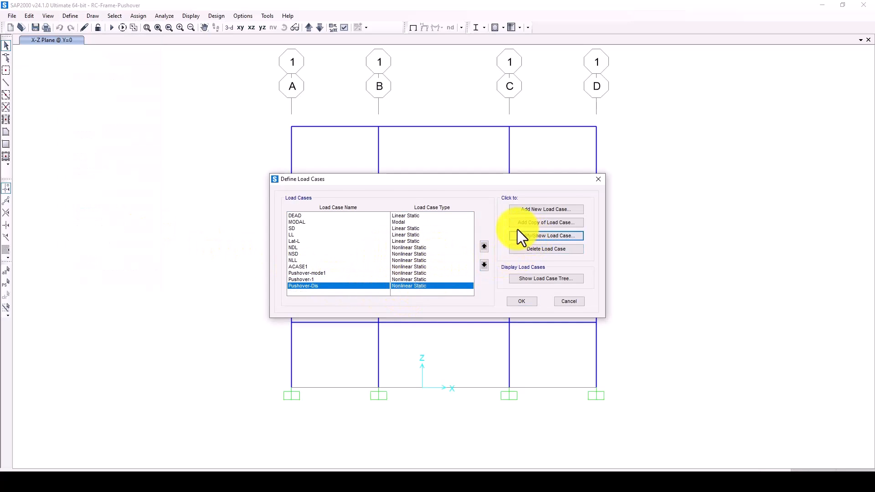
pyautogui.click(307, 170)
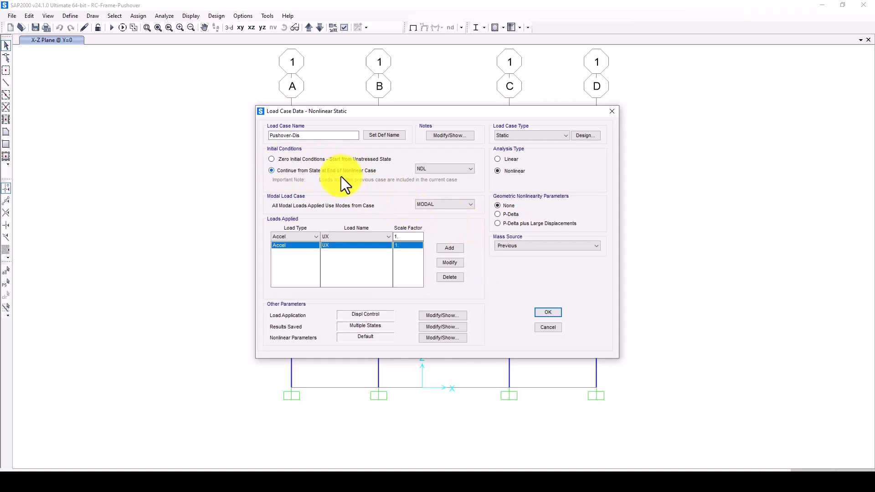
pyautogui.click(431, 170)
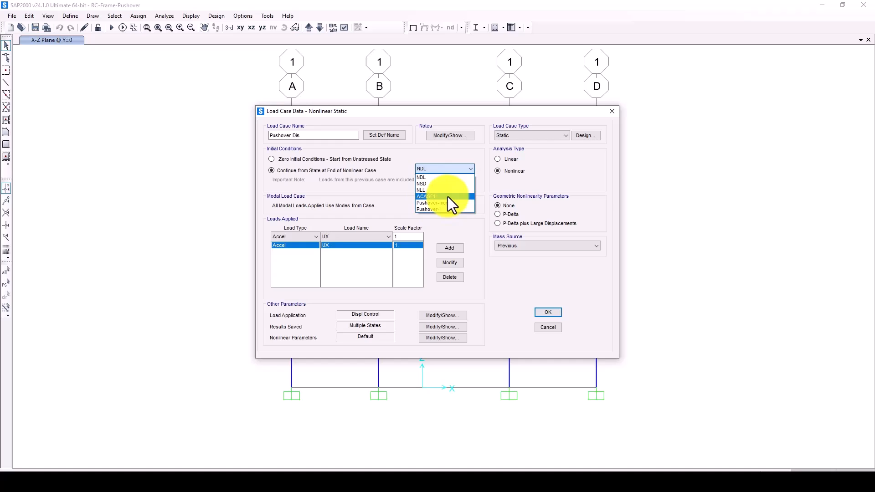
pyautogui.click(447, 197)
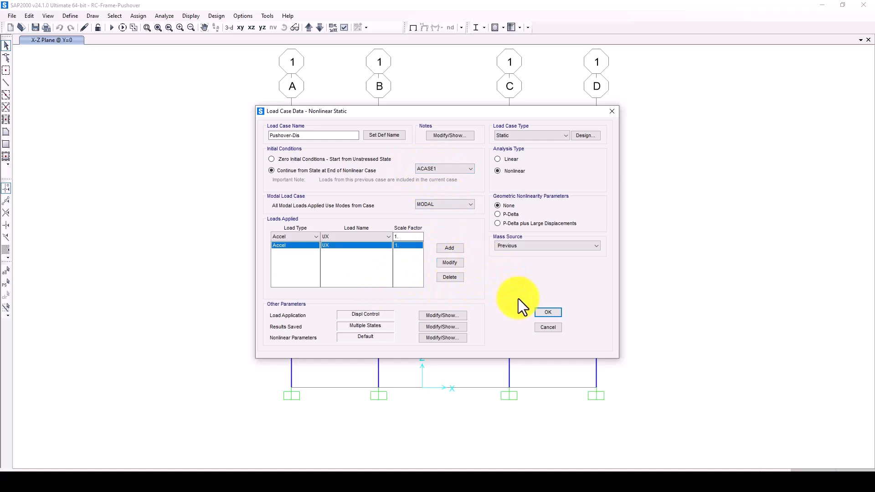
pyautogui.click(546, 313)
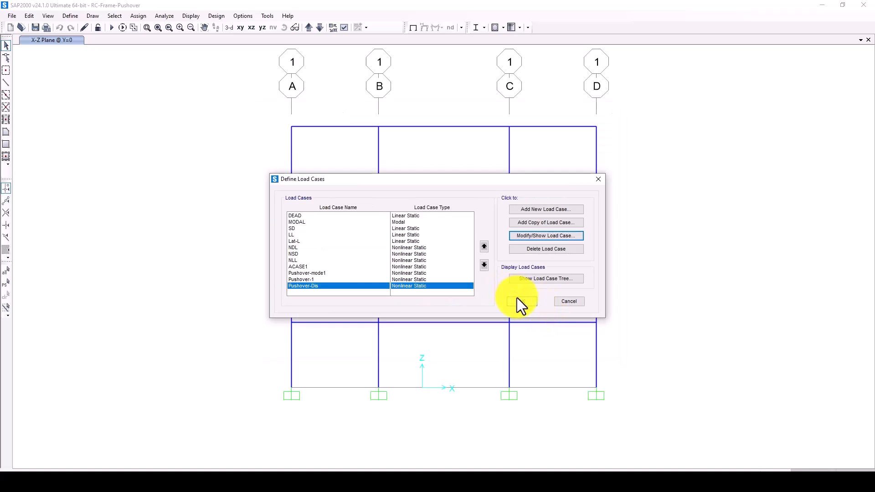
pyautogui.click(519, 301)
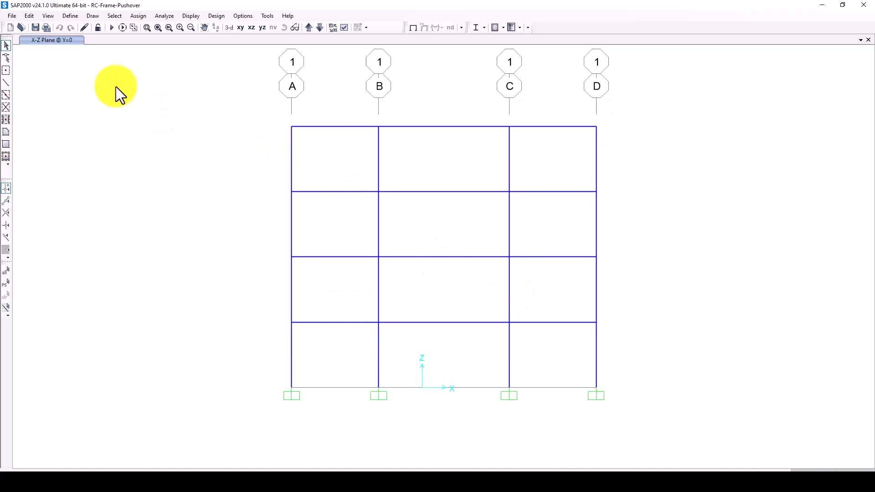
# Step: Rerun the analysis for all load cases and close the analysis messages
pyautogui.click(111, 28)
pyautogui.click(527, 306)
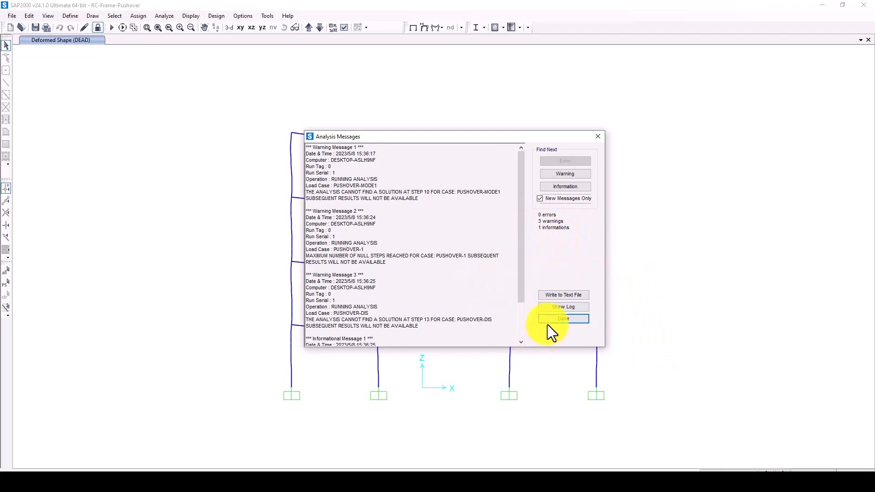
pyautogui.click(563, 318)
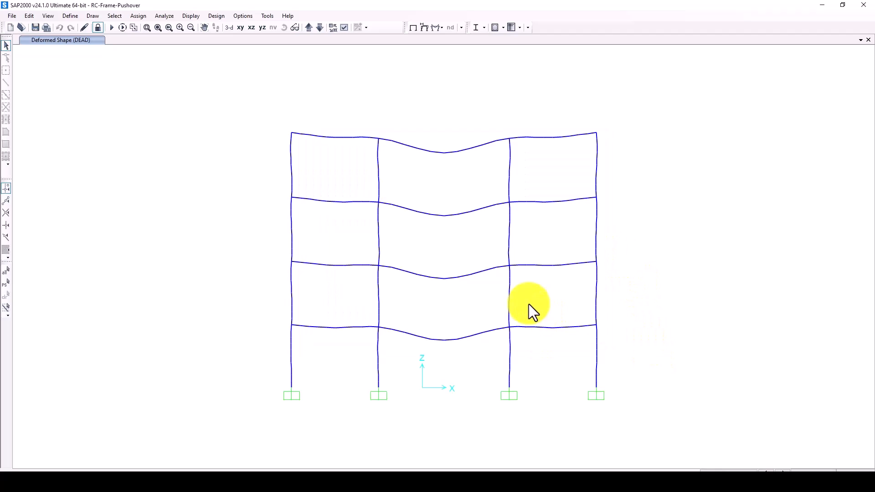
# Step: View the static pushover curves of Pushover-mode1 and Pushover-Dis, and close the plot
pyautogui.click(192, 16)
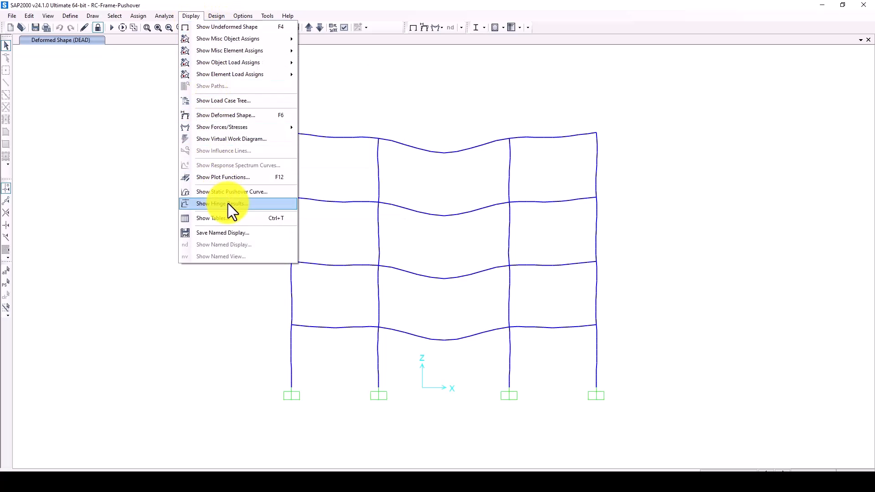
pyautogui.click(231, 192)
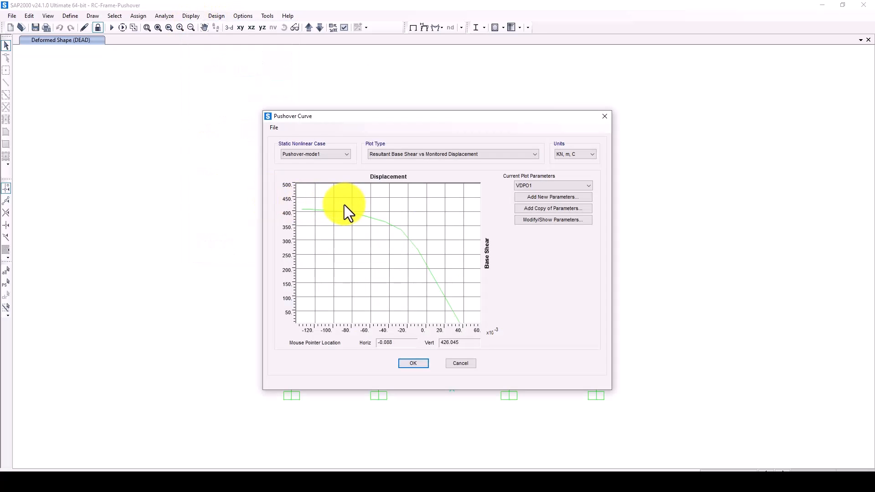
pyautogui.click(318, 153)
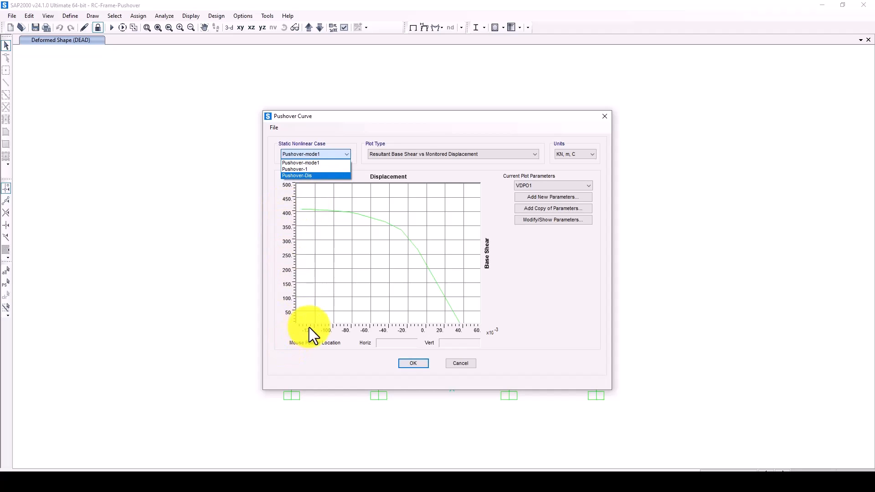
pyautogui.click(306, 176)
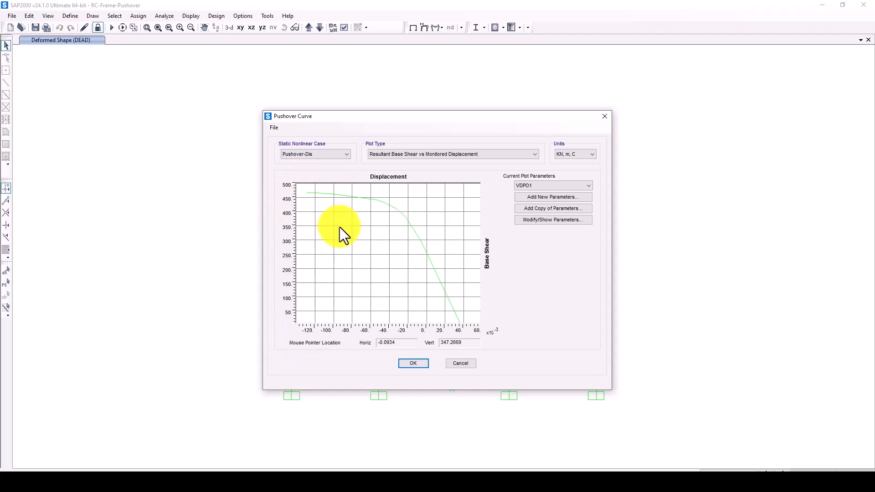
pyautogui.click(413, 364)
pyautogui.moveTo(442, 290); pyautogui.dragTo(431, 281, button='middle')
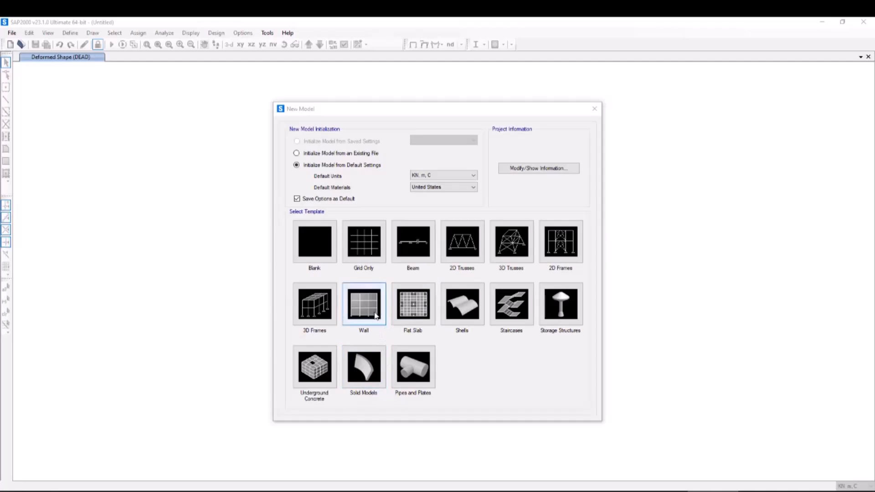
# Step: Use the 3D Frames template and set the open frame building to 10 stories with 5 bays in X and 5 in Y
pyautogui.click(314, 306)
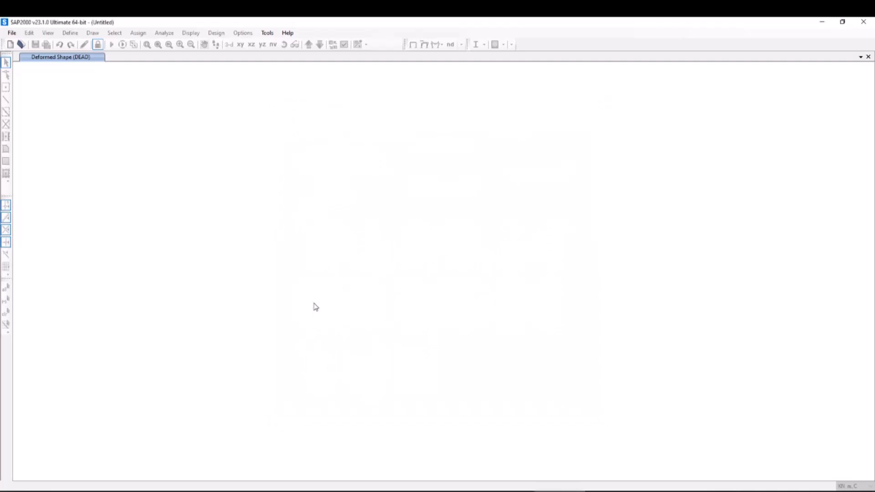
pyautogui.doubleClick(458, 213)
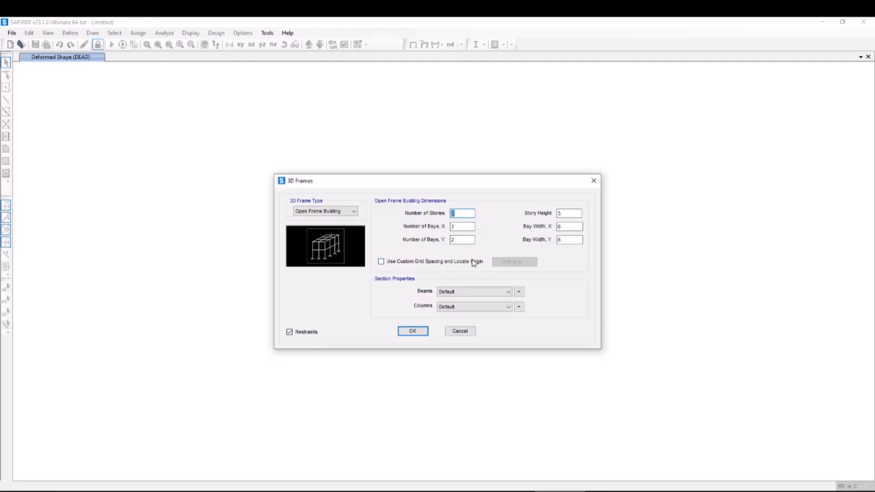
pyautogui.write('10')
pyautogui.press('Tab')
pyautogui.press('Tab')
pyautogui.write('5')
pyautogui.doubleClick(559, 213)
pyautogui.press('Tab')
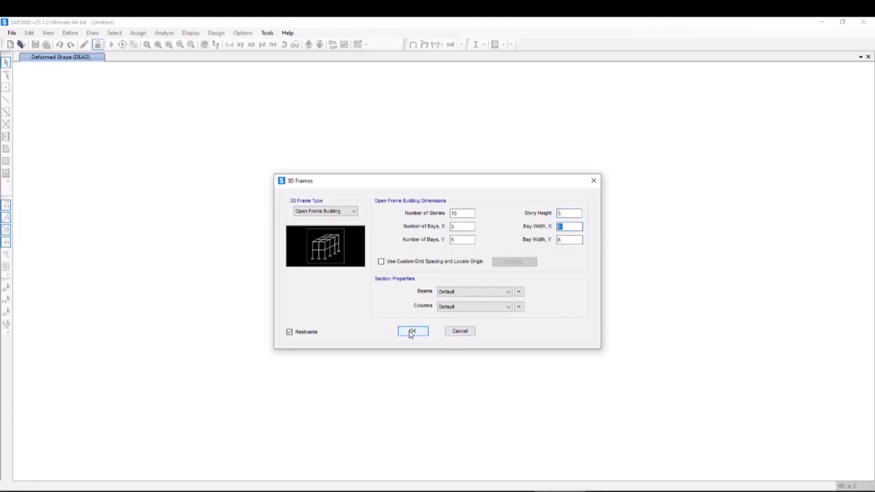
# Step: Add a new steel tube section with an outside depth and outside width of 0.5 m
pyautogui.click(519, 294)
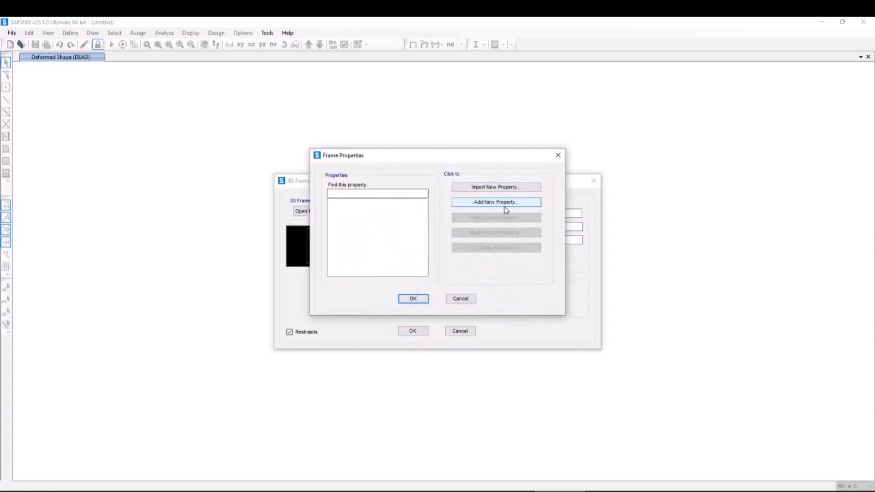
pyautogui.click(504, 206)
pyautogui.click(474, 173)
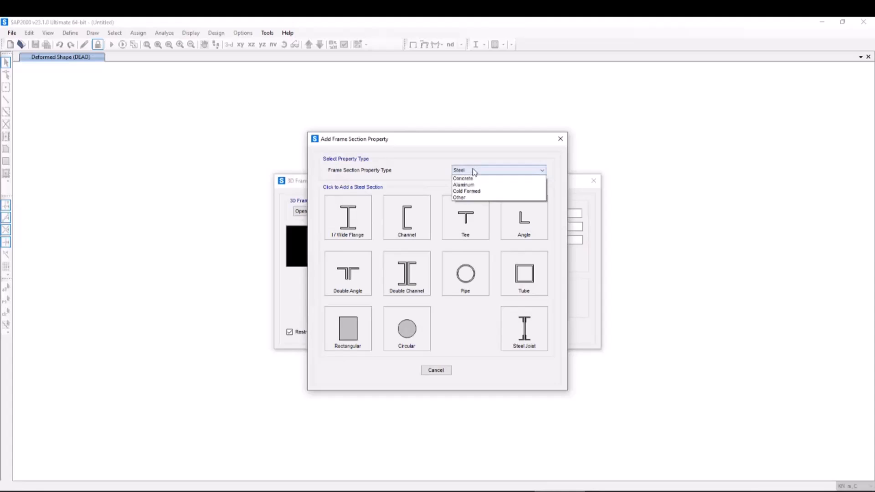
pyautogui.click(430, 166)
pyautogui.click(513, 280)
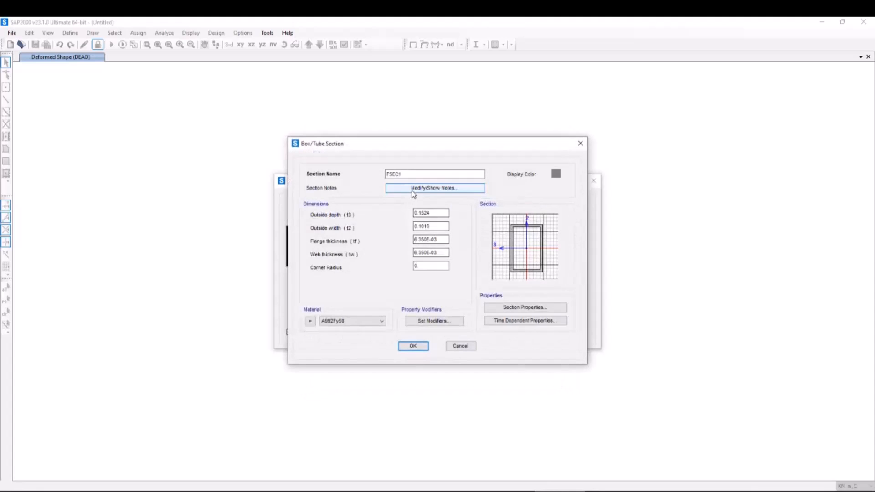
pyautogui.moveTo(447, 213); pyautogui.dragTo(418, 213)
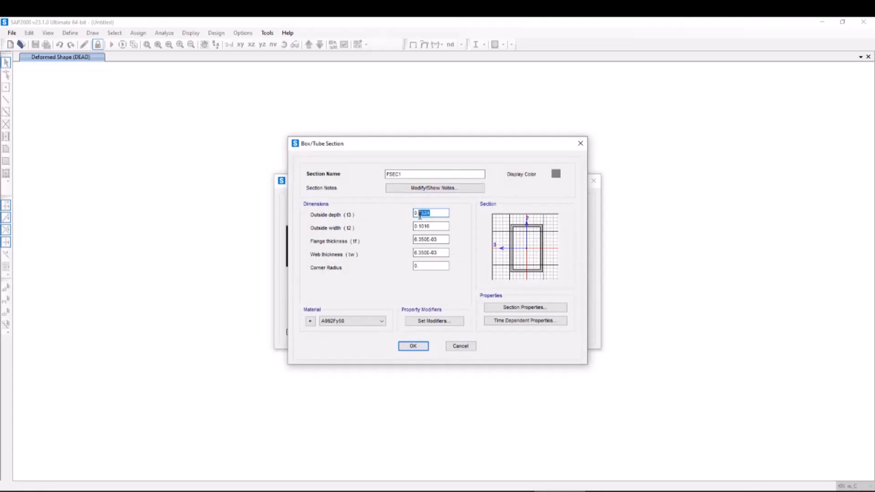
pyautogui.write('5')
pyautogui.click(442, 226)
pyautogui.moveTo(430, 226); pyautogui.dragTo(417, 239)
pyautogui.write('5')
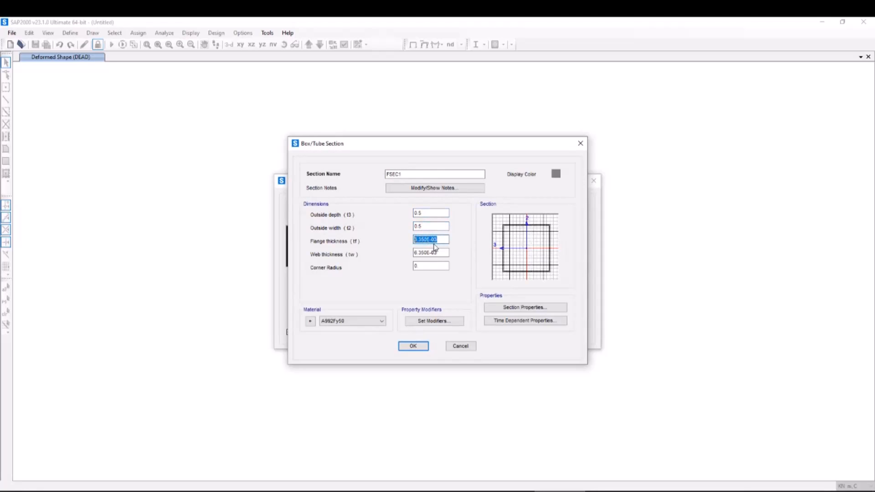
# Step: Set the tube's flange and web thickness to 0.02 m, name the section Columns, and accept it
pyautogui.click(442, 240)
pyautogui.moveTo(442, 240); pyautogui.dragTo(410, 248)
pyautogui.write('0.02')
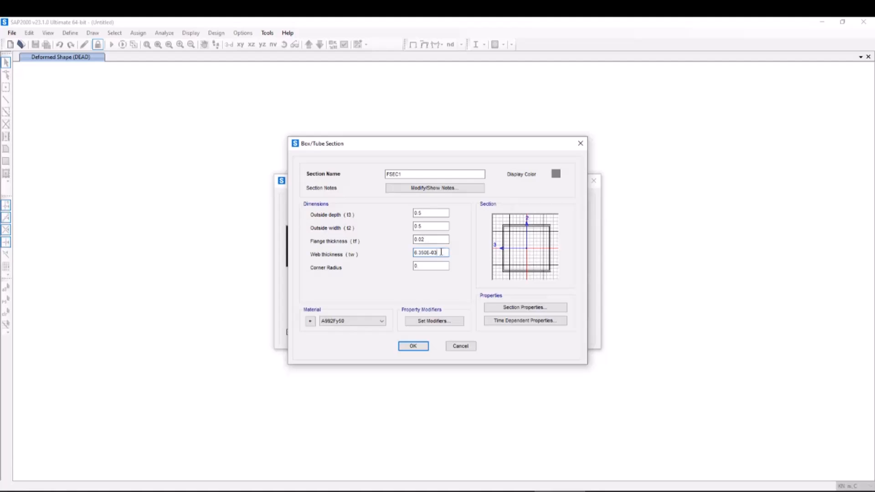
pyautogui.moveTo(441, 252); pyautogui.dragTo(412, 258)
pyautogui.write('0.02')
pyautogui.press('Tab')
pyautogui.doubleClick(387, 174)
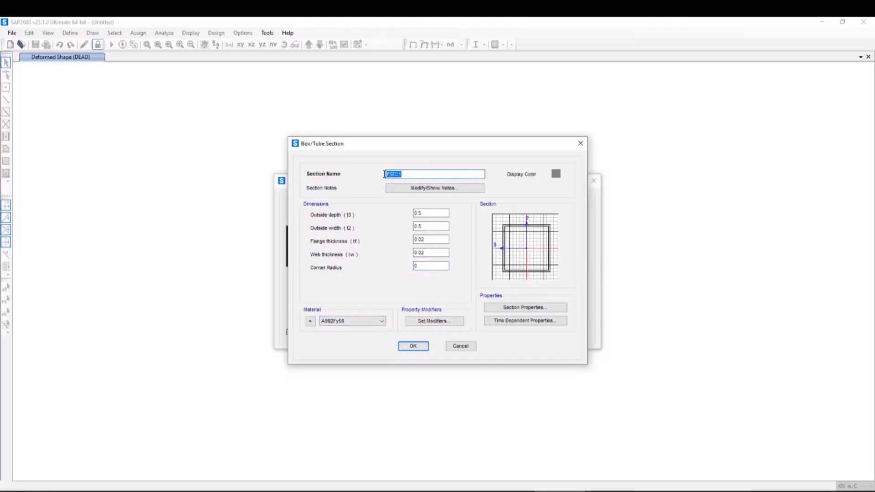
pyautogui.write('Columns')
pyautogui.click(407, 348)
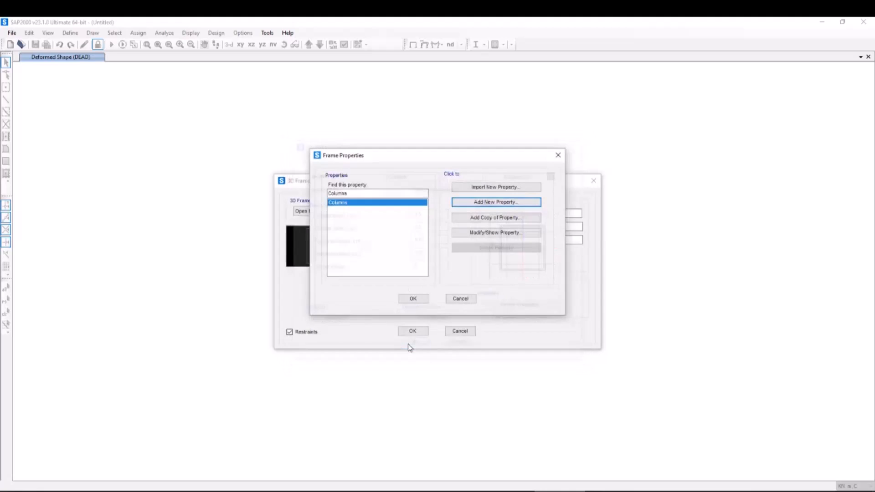
# Step: Add a steel I/Wide Flange section named Beams with an outside height of 0.6 m and a top flange width of 0.5 m
pyautogui.click(501, 203)
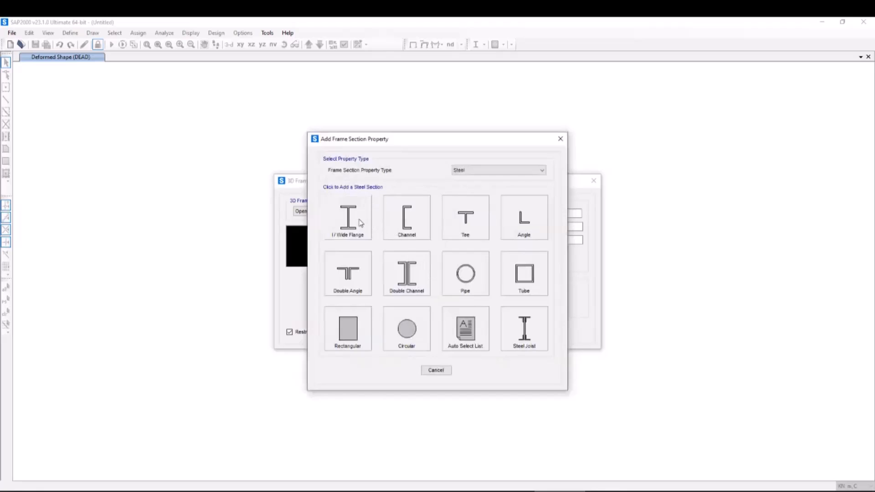
pyautogui.click(359, 221)
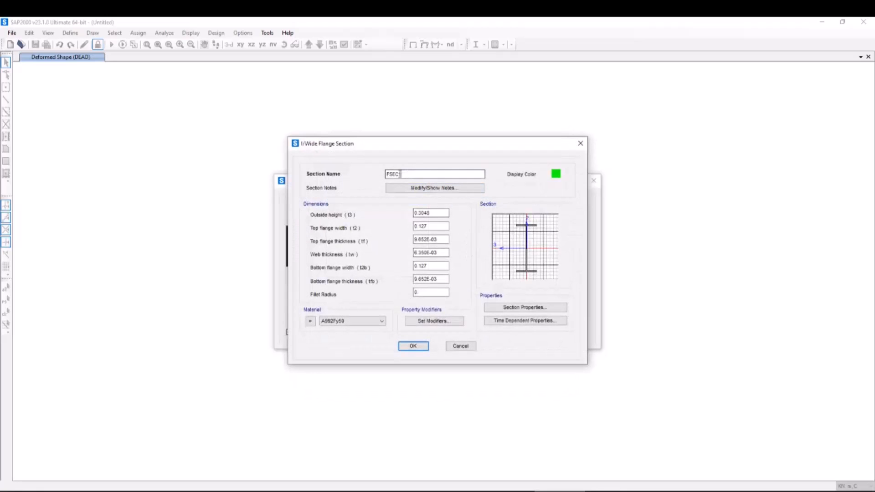
pyautogui.doubleClick(401, 174)
pyautogui.write('Beams')
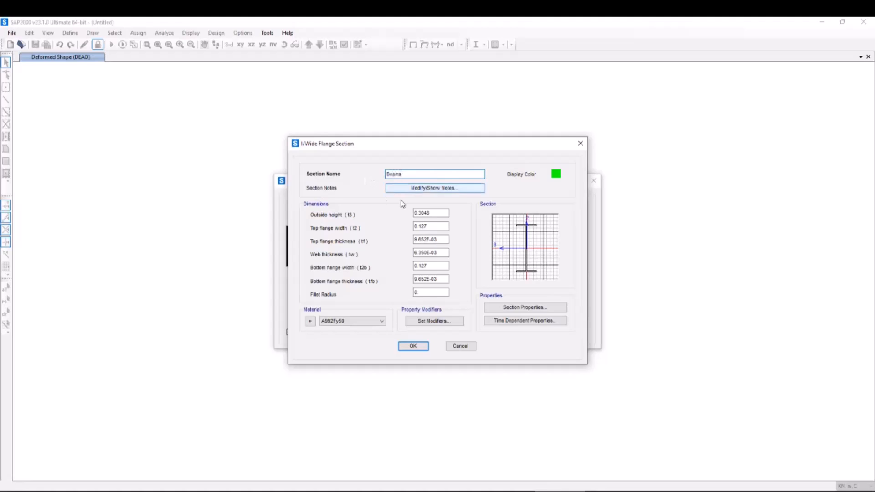
pyautogui.moveTo(434, 215); pyautogui.dragTo(418, 215)
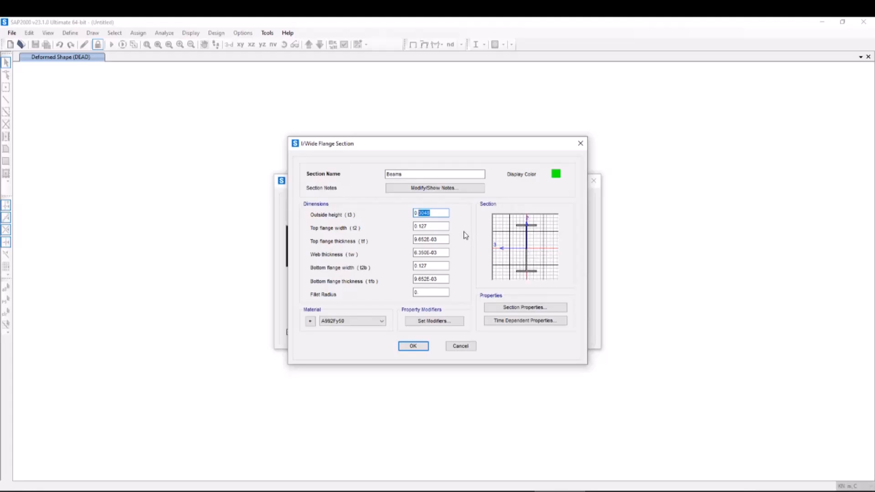
pyautogui.write('6')
pyautogui.doubleClick(422, 227)
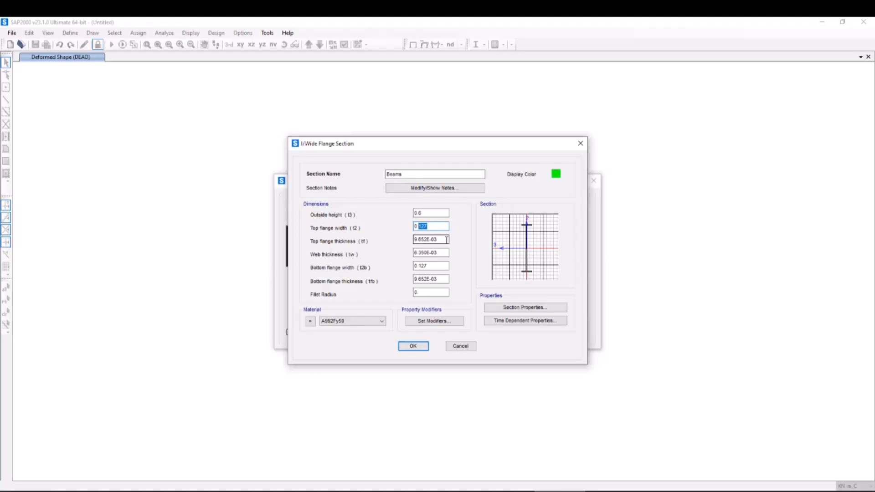
pyautogui.write('5')
# Step: Set the Beams section's top flange thickness to 0.02 m and web thickness to 0.015 m
pyautogui.click(438, 238)
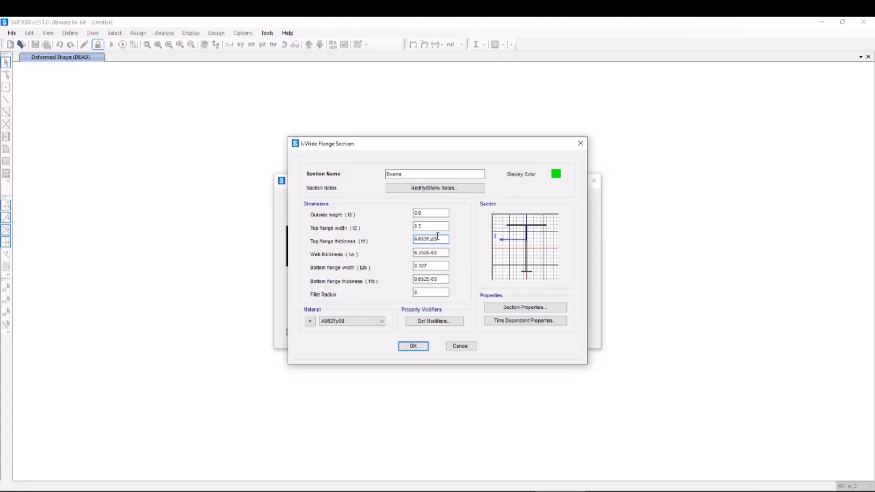
pyautogui.moveTo(443, 240); pyautogui.dragTo(413, 240)
pyautogui.write('0.02')
pyautogui.moveTo(442, 252); pyautogui.dragTo(414, 254)
pyautogui.write('015')
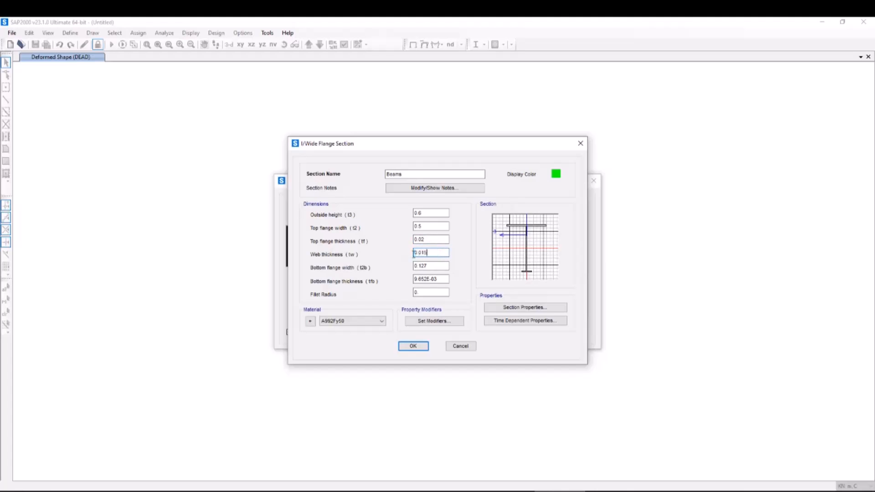
# Step: Set the Beams section's bottom flange width to 0.5 m and bottom flange thickness to 0.02 m, and accept the section
pyautogui.click(427, 267)
pyautogui.click(422, 239)
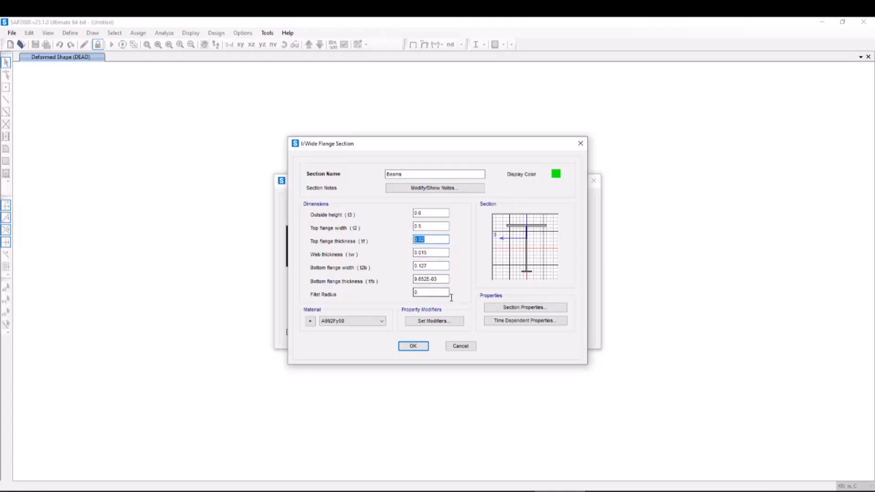
pyautogui.doubleClick(430, 267)
pyautogui.write('0.02')
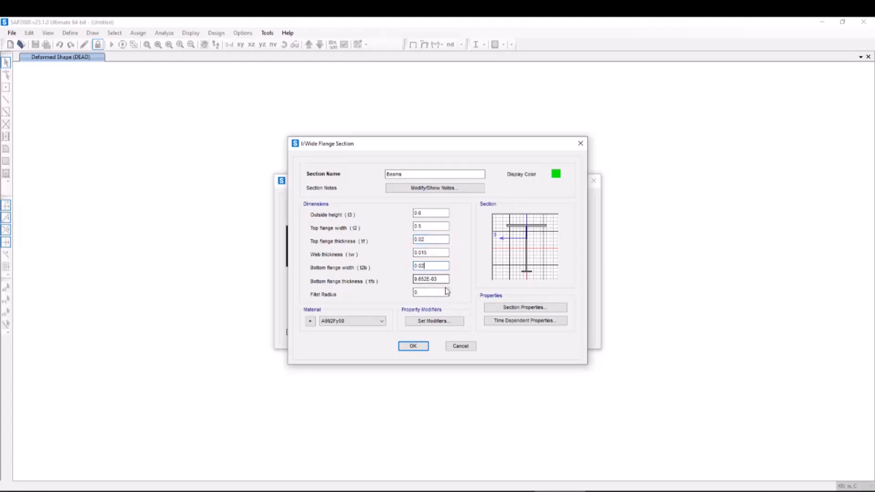
pyautogui.doubleClick(441, 279)
pyautogui.click(436, 279)
pyautogui.click(428, 266)
pyautogui.moveTo(424, 266); pyautogui.dragTo(417, 265)
pyautogui.click(433, 292)
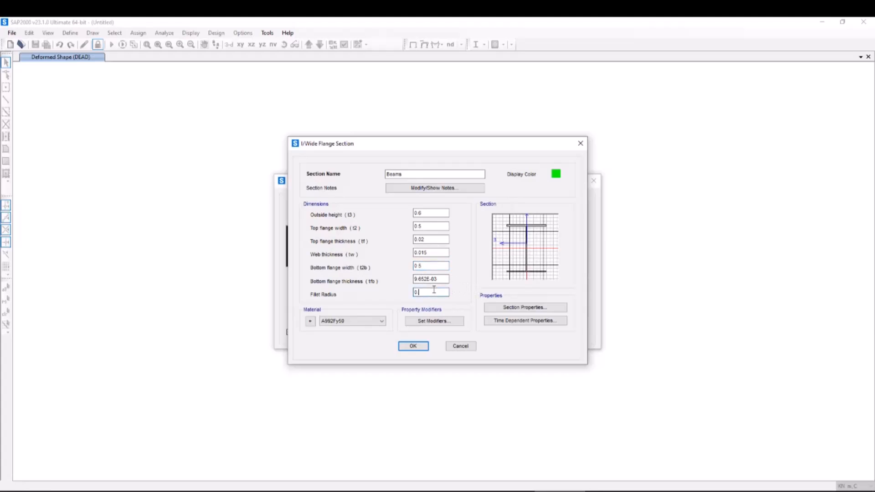
pyautogui.write('.')
pyautogui.moveTo(440, 280); pyautogui.dragTo(416, 282)
pyautogui.write('02')
pyautogui.click(434, 239)
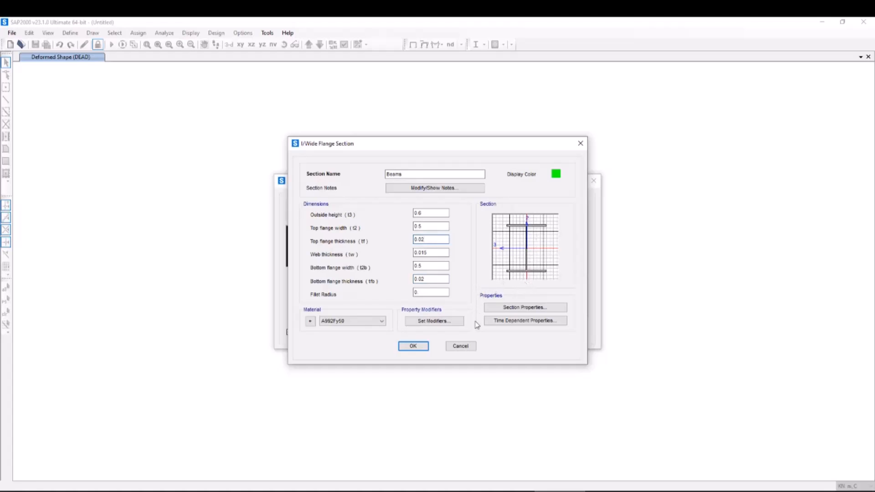
pyautogui.click(412, 347)
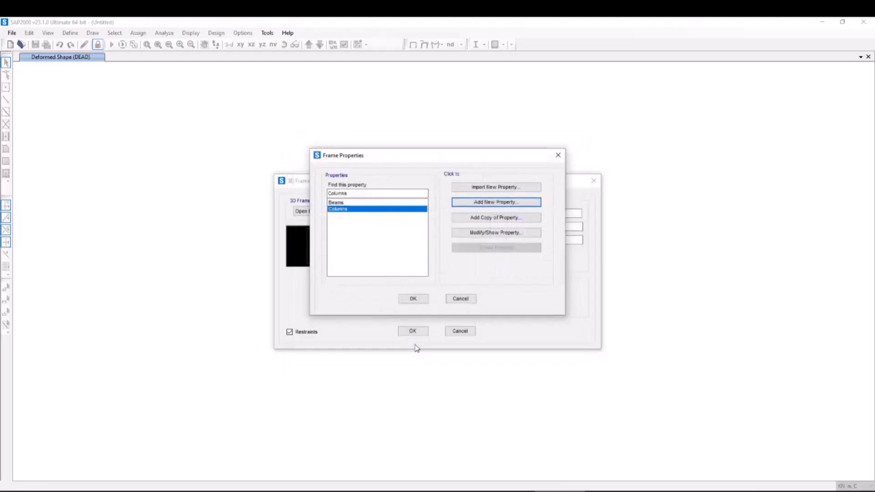
# Step: Use the Beams section for both the beams and the columns, and generate the 3D frame
pyautogui.click(413, 299)
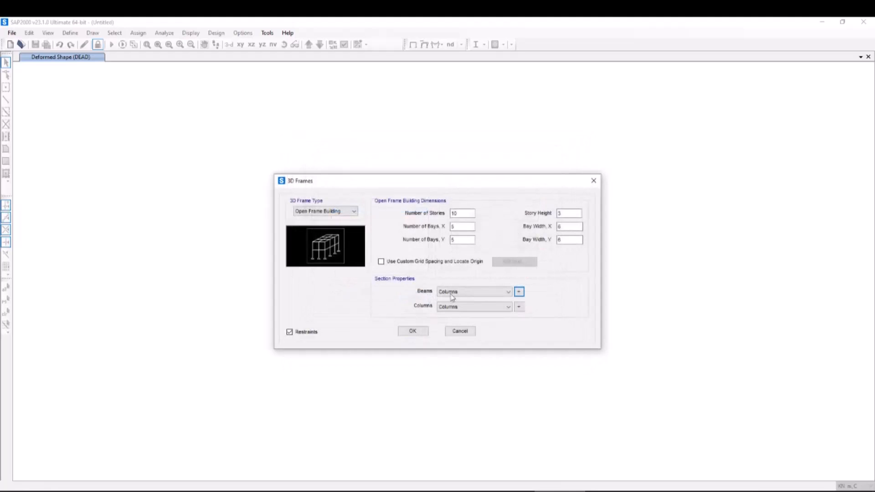
pyautogui.click(457, 292)
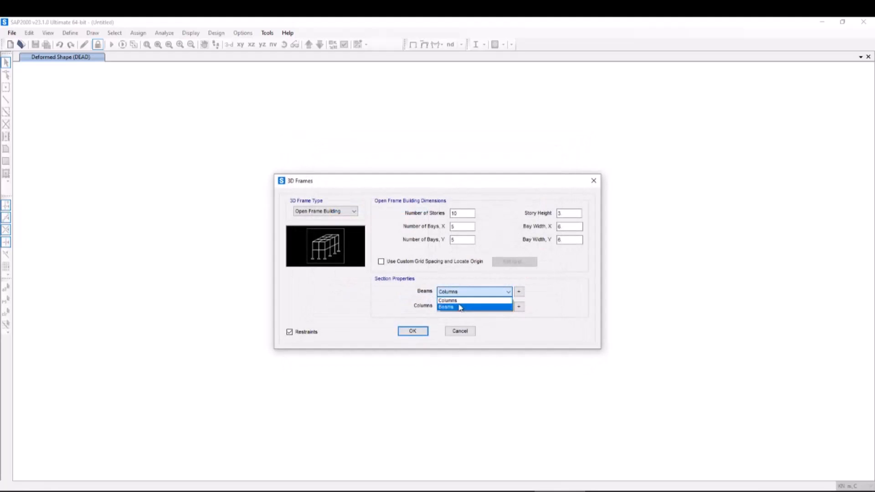
pyautogui.click(455, 307)
pyautogui.click(458, 306)
pyautogui.click(459, 322)
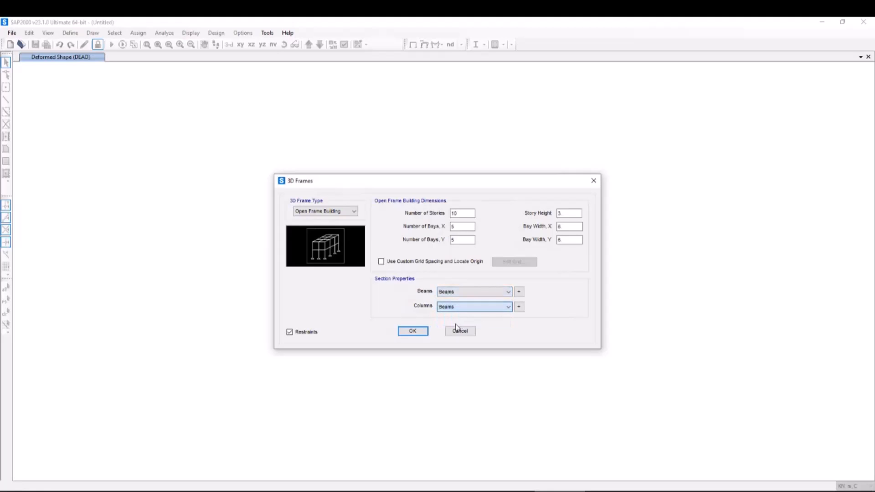
pyautogui.click(413, 333)
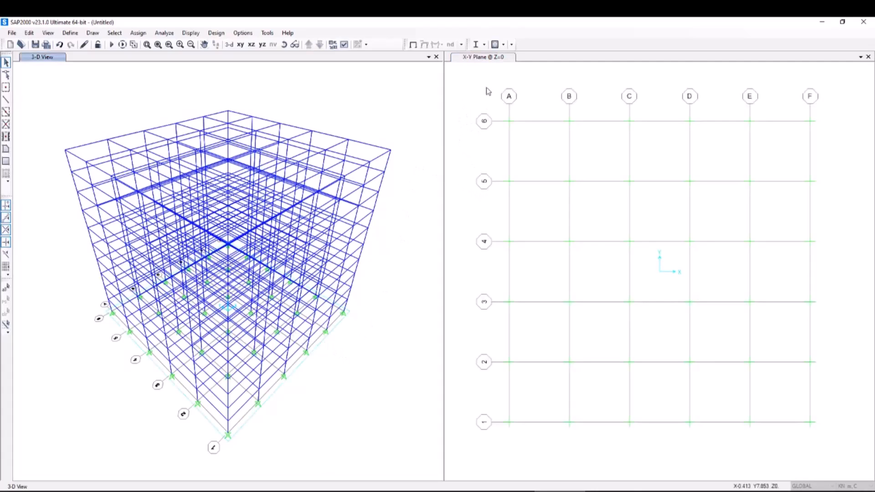
# Step: Select all base joints in the X-Y plane at Z=0 and assign restraints fixing all translations and rotations
pyautogui.moveTo(486, 84); pyautogui.dragTo(837, 460)
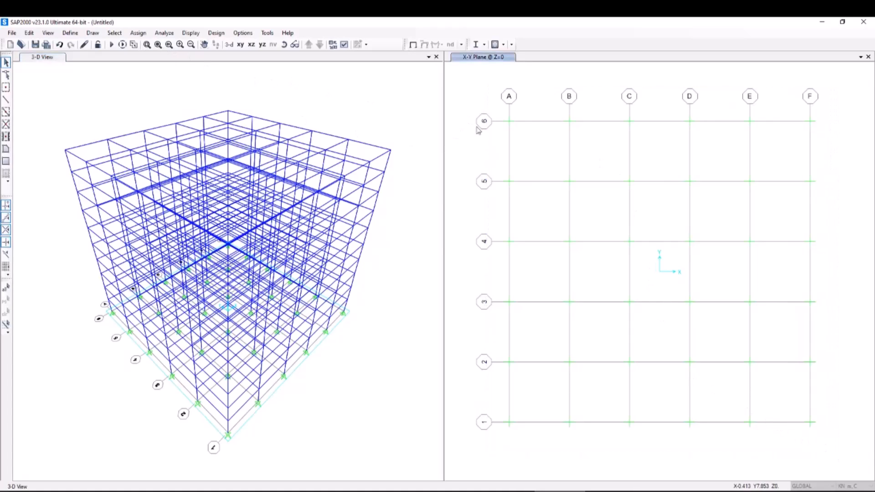
pyautogui.moveTo(488, 103); pyautogui.dragTo(827, 439)
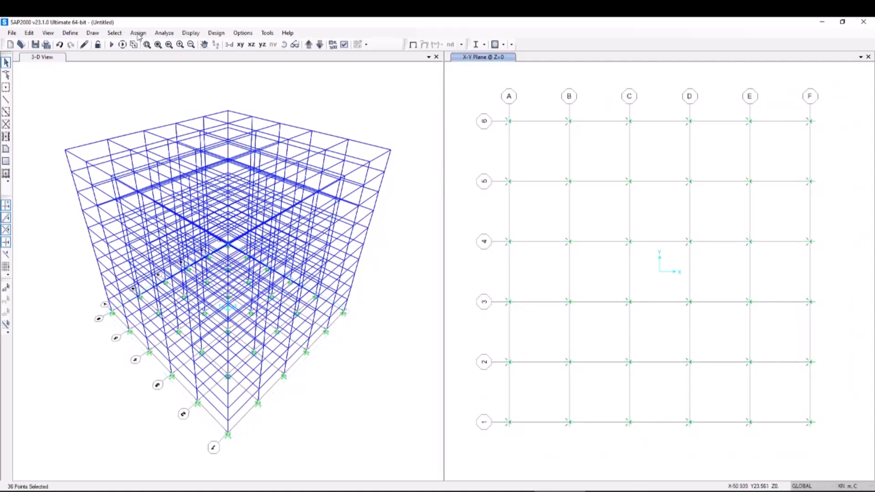
pyautogui.click(138, 34)
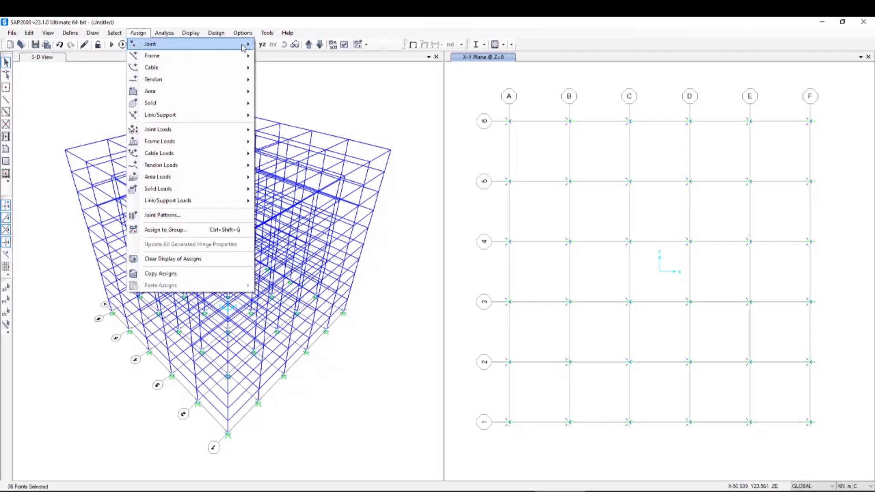
pyautogui.moveTo(244, 45)
pyautogui.click(274, 45)
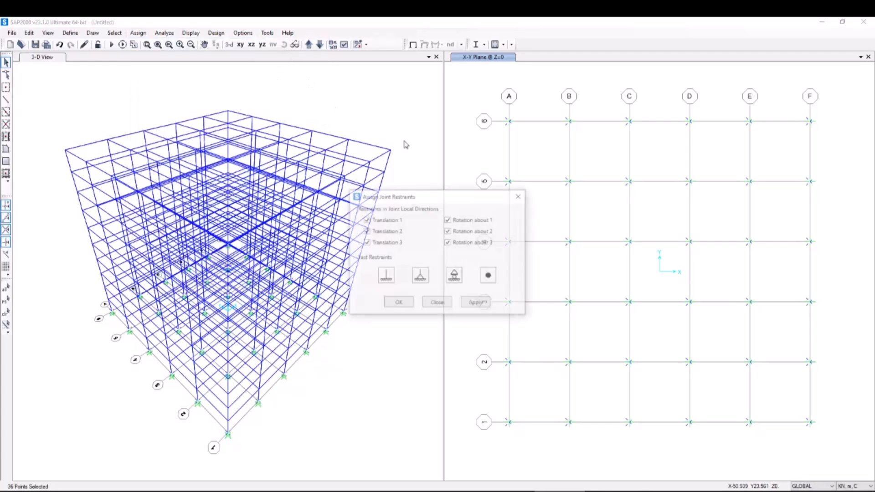
pyautogui.click(396, 305)
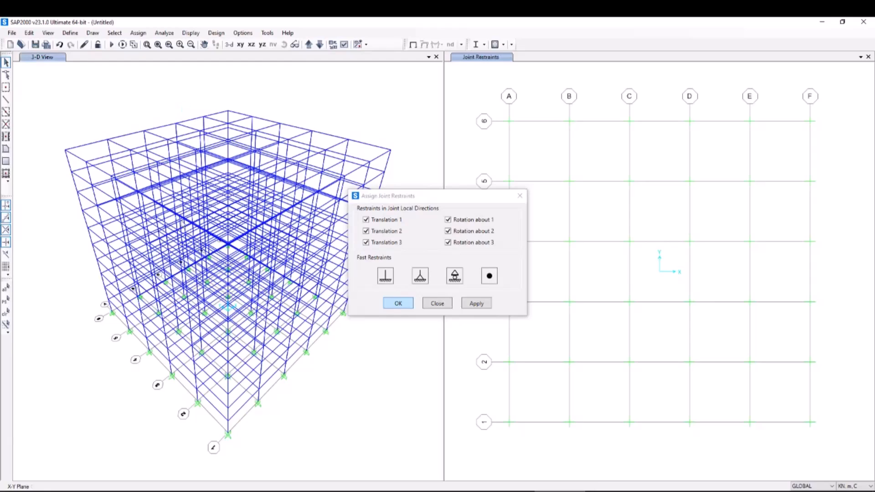
pyautogui.click(437, 304)
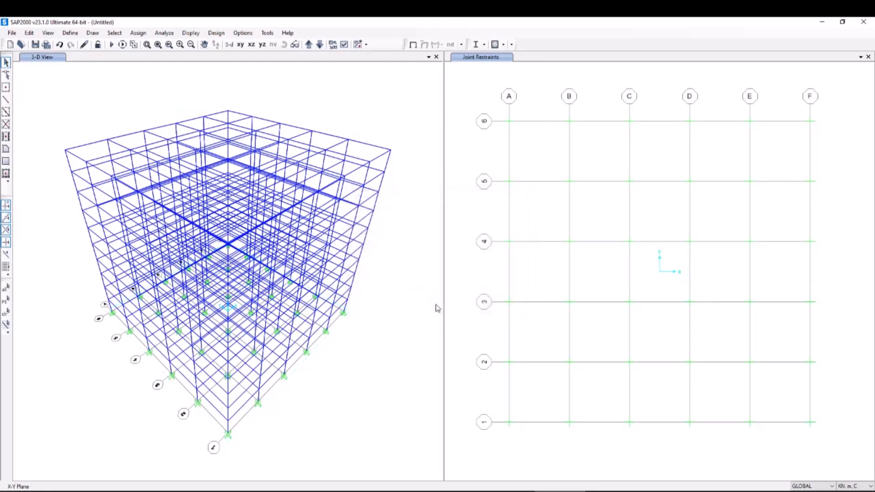
# Step: Open the MODAL load case for editing and set its maximum number of modes to 20
pyautogui.click(71, 33)
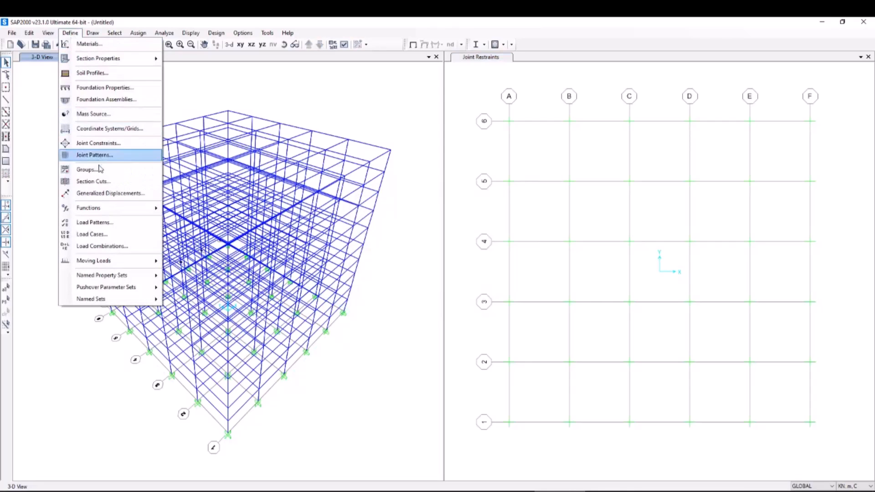
pyautogui.click(109, 234)
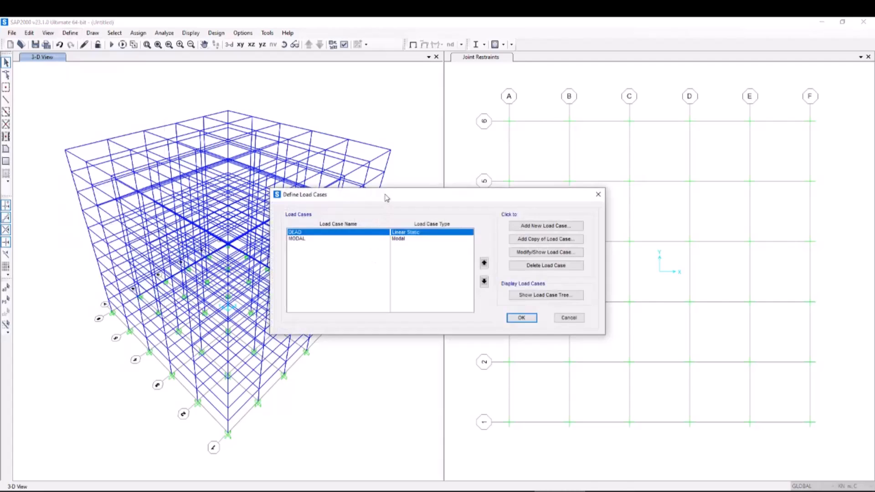
pyautogui.moveTo(387, 195); pyautogui.dragTo(348, 162)
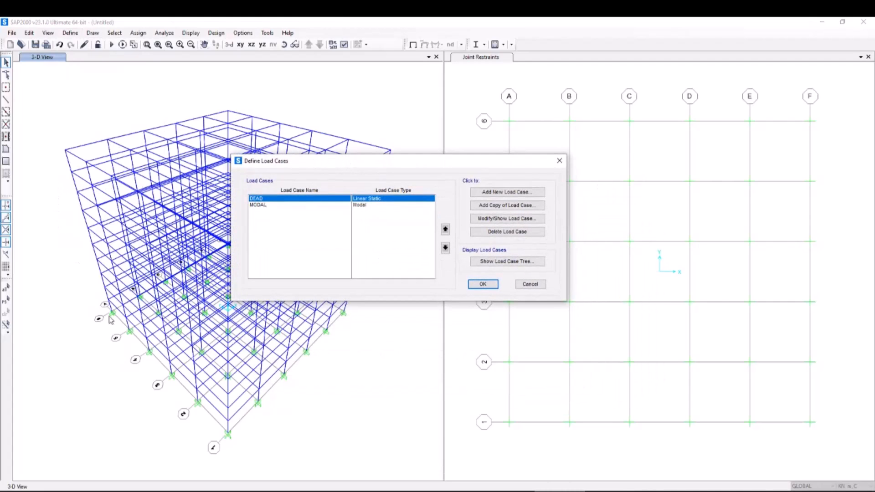
pyautogui.click(360, 208)
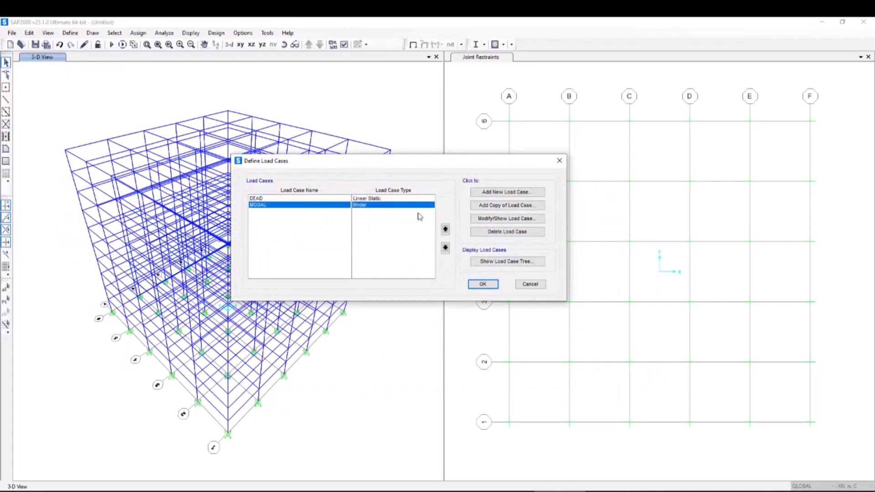
pyautogui.click(518, 220)
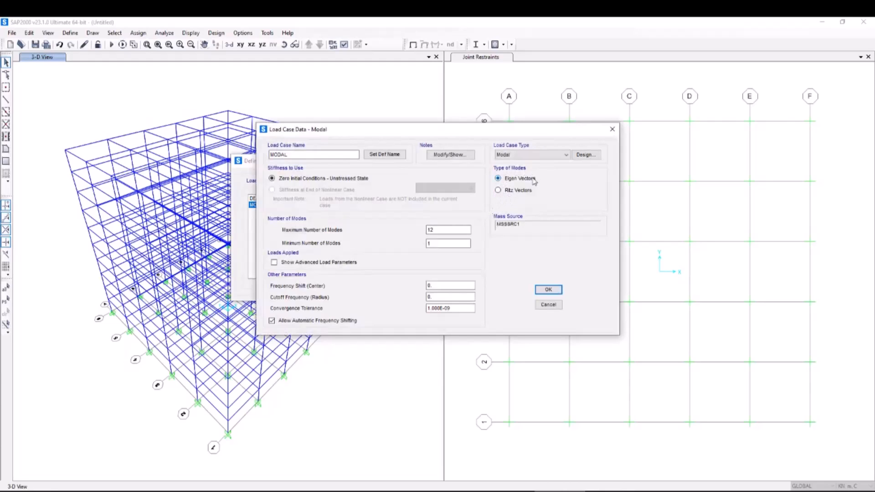
pyautogui.doubleClick(431, 229)
pyautogui.write('20')
pyautogui.doubleClick(435, 244)
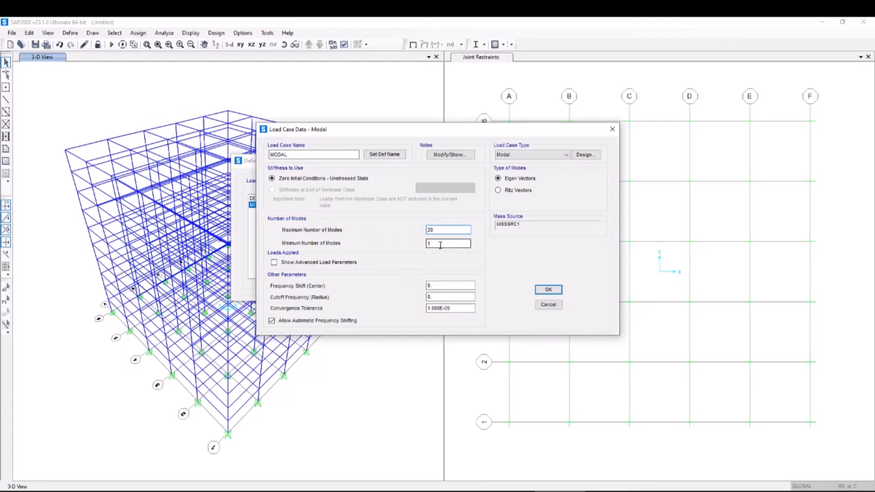
# Step: Show the modal case's advanced load parameters and add an Accel load in the UX direction
pyautogui.click(274, 263)
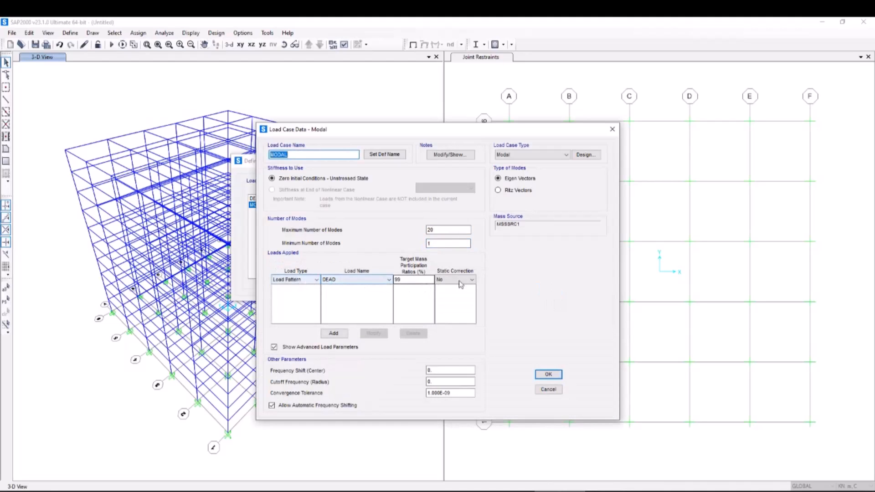
pyautogui.click(295, 279)
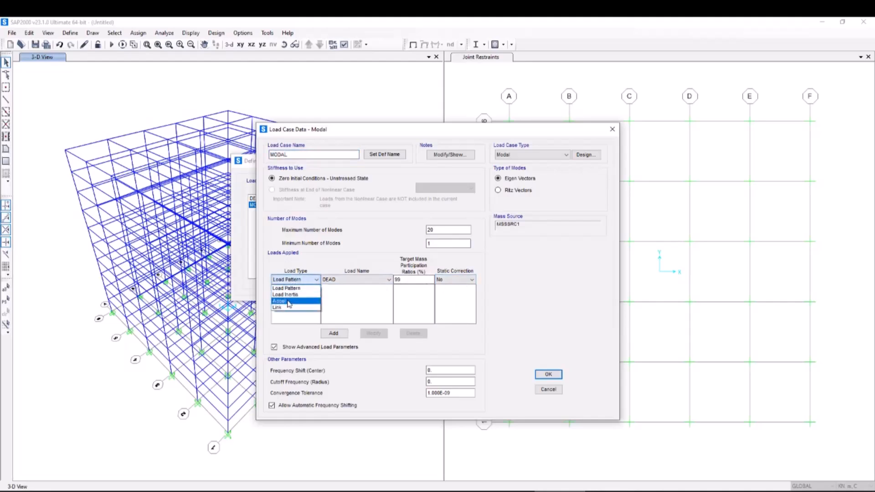
pyautogui.click(279, 302)
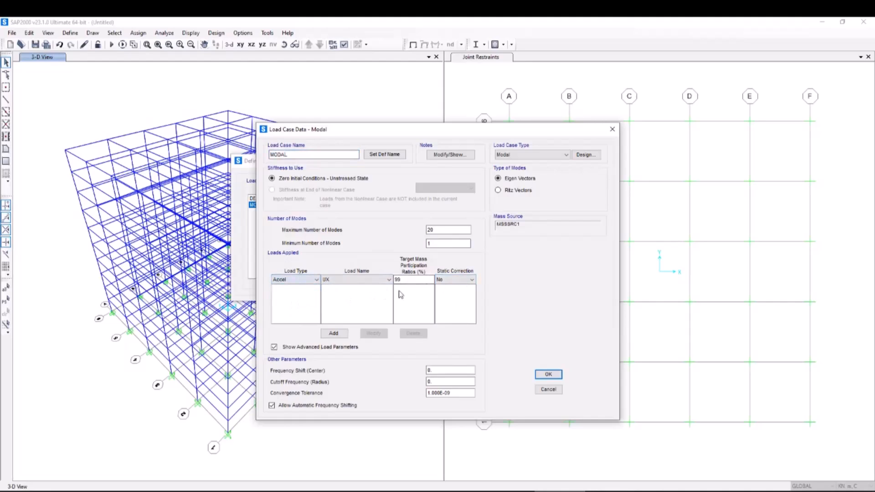
pyautogui.click(334, 334)
# Step: Add a second Accel load to the modal case, change its direction to UY, and accept the load case definitions
pyautogui.click(306, 280)
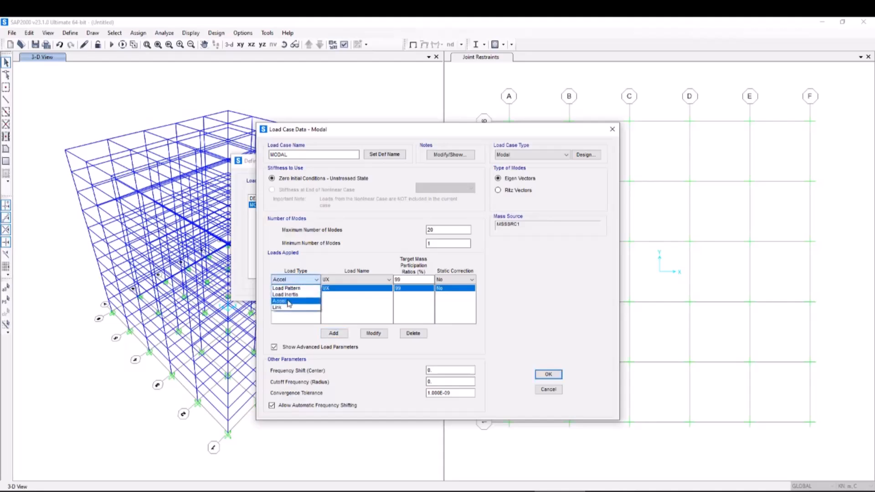
pyautogui.click(288, 301)
pyautogui.click(296, 281)
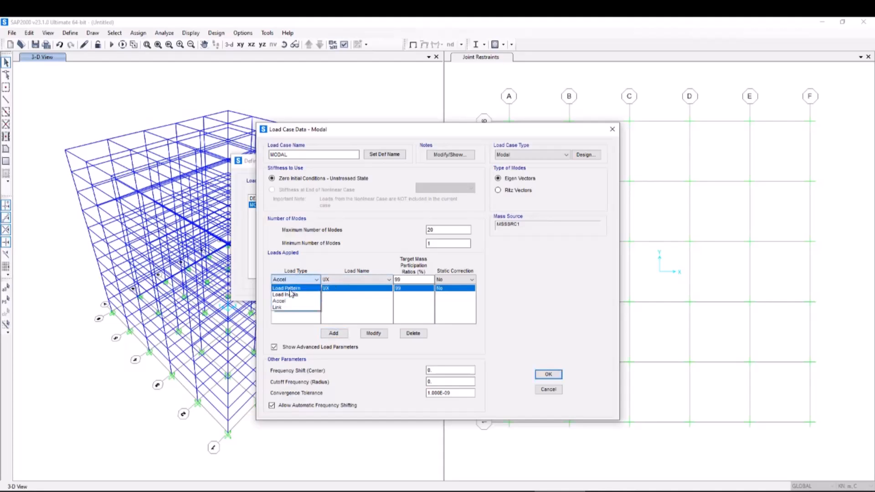
pyautogui.click(335, 334)
pyautogui.click(336, 333)
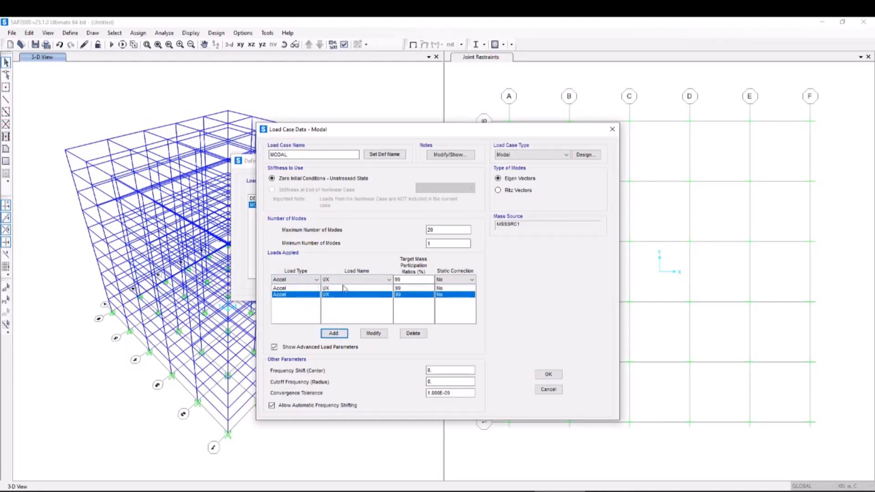
pyautogui.click(343, 280)
pyautogui.click(332, 295)
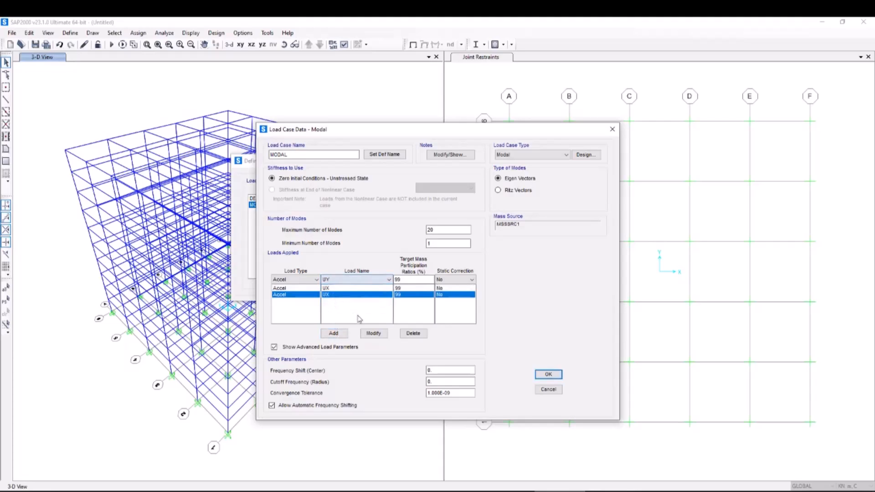
pyautogui.click(374, 333)
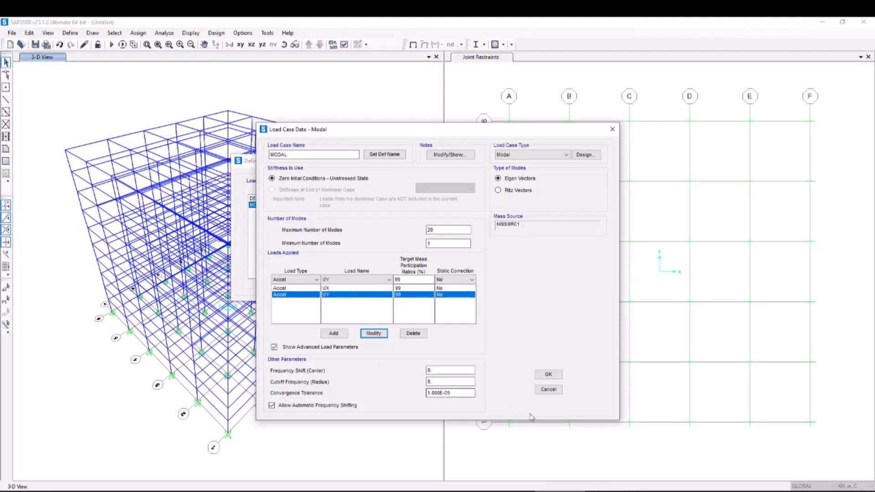
pyautogui.click(548, 374)
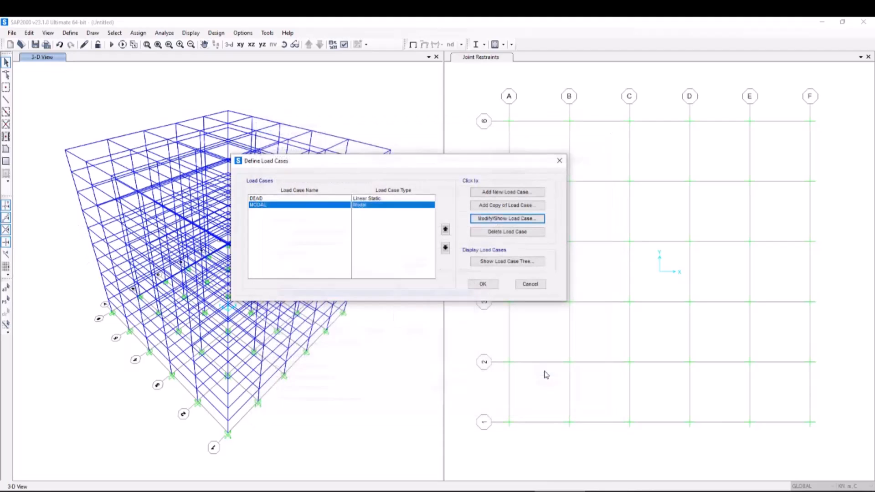
pyautogui.click(483, 285)
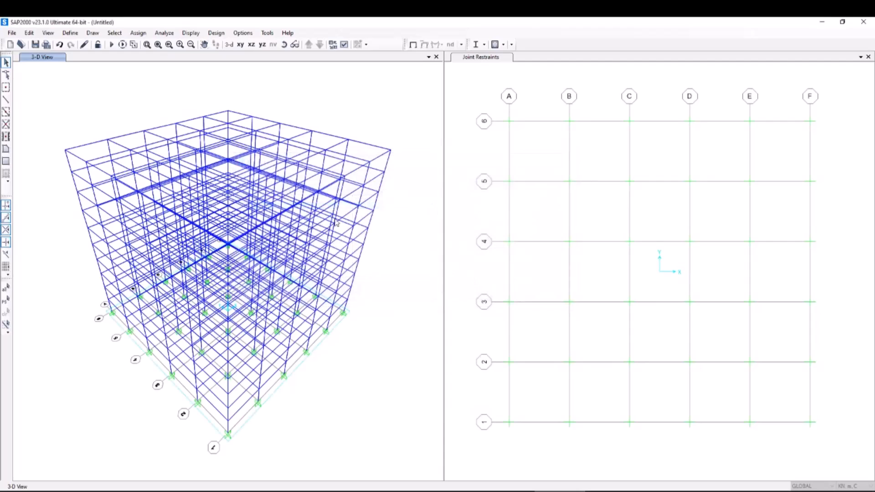
# Step: Start defining a new time history function of the From File type
pyautogui.click(71, 33)
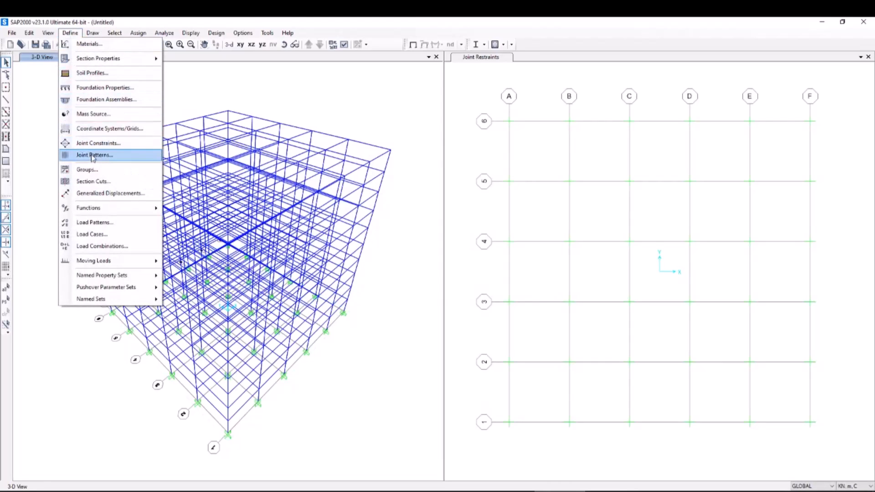
pyautogui.moveTo(147, 209)
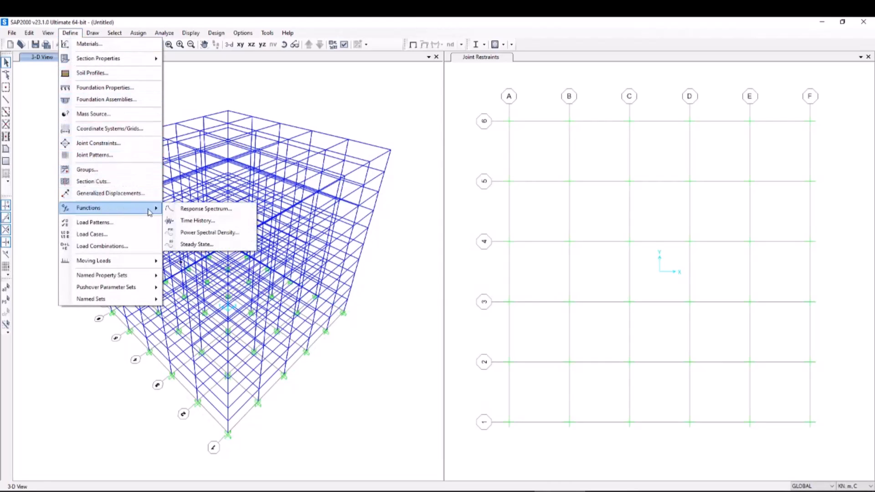
pyautogui.click(197, 220)
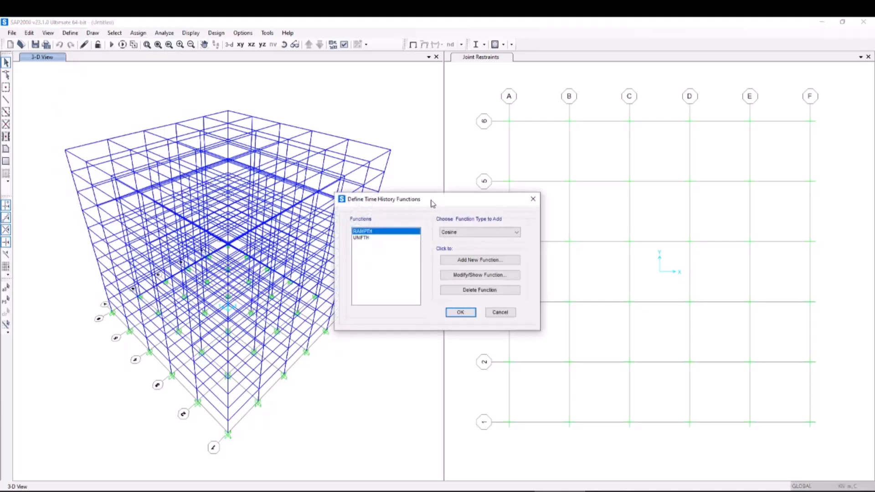
pyautogui.moveTo(432, 203); pyautogui.dragTo(388, 184)
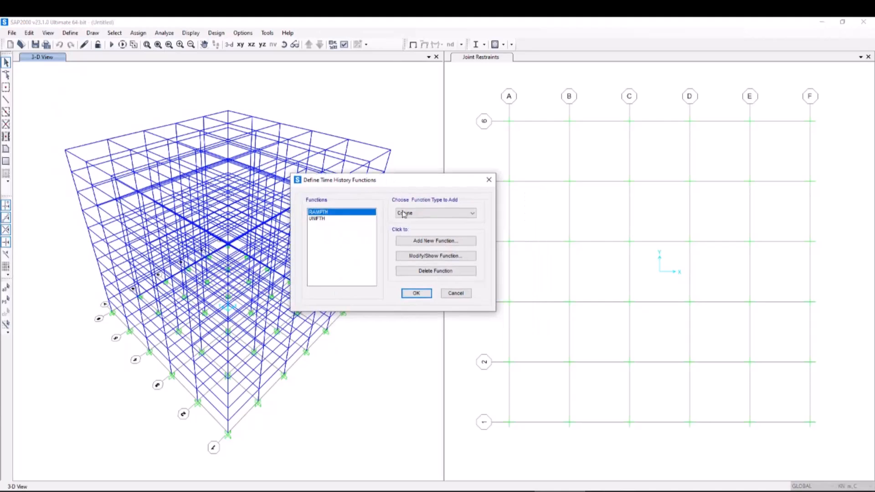
pyautogui.click(429, 218)
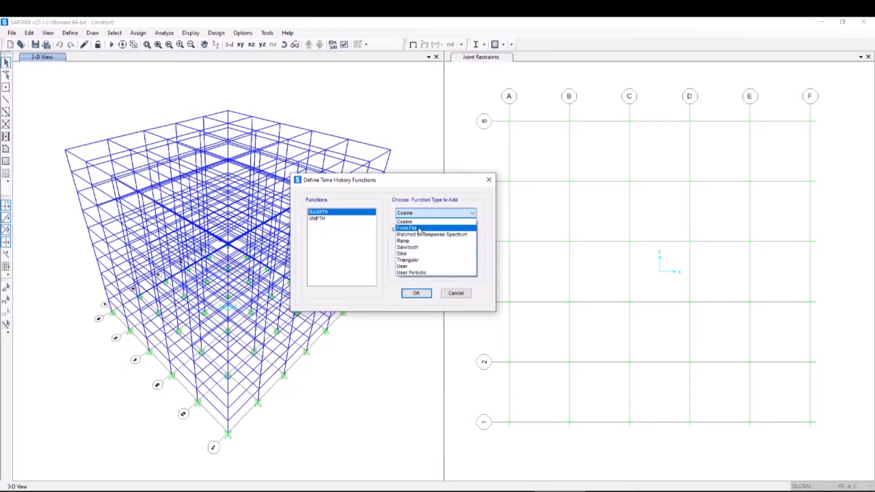
pyautogui.click(419, 228)
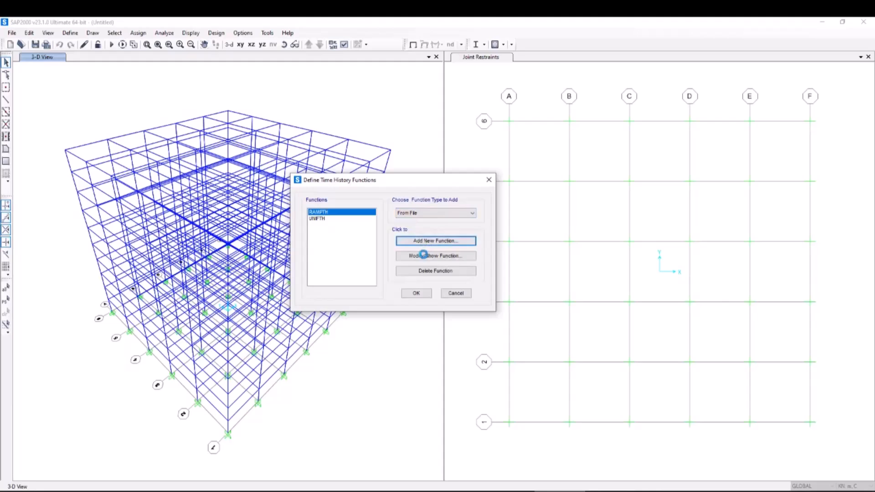
pyautogui.click(429, 241)
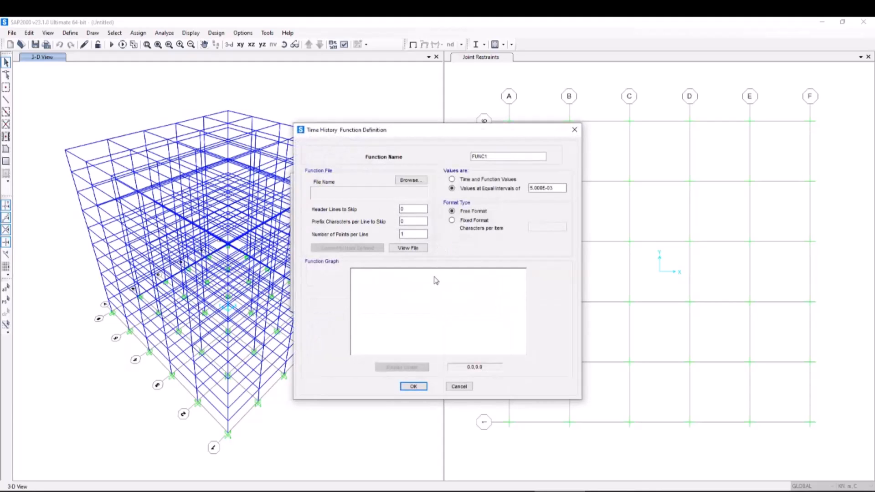
# Step: Load the NEWHALL-1.TH record from SAP2000's Time History Functions folder as the function file
pyautogui.click(411, 180)
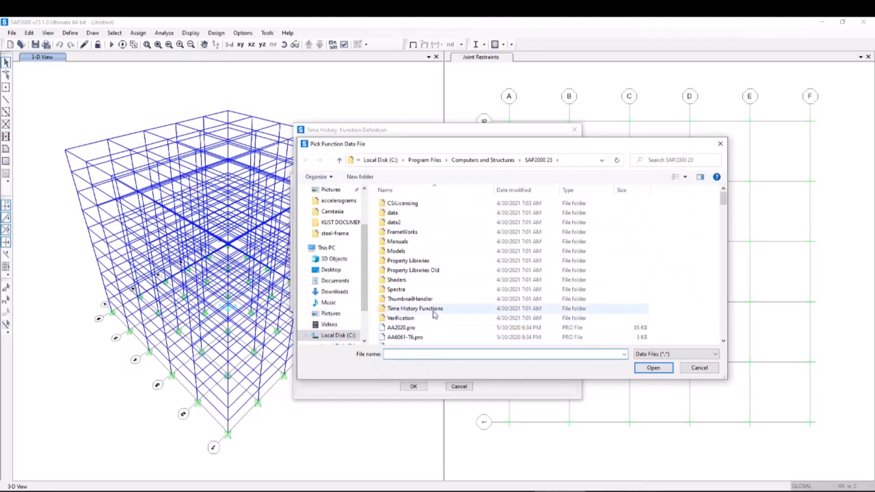
pyautogui.click(432, 311)
pyautogui.doubleClick(432, 313)
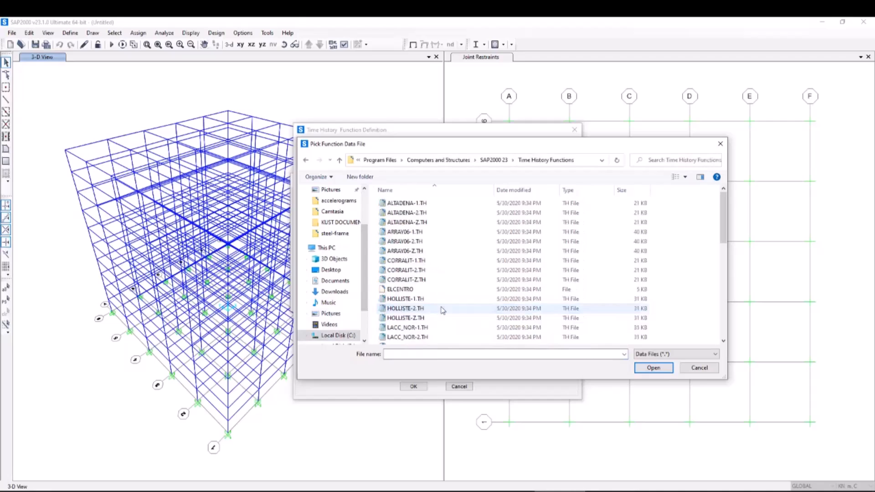
pyautogui.scroll(-4, 429, 296)
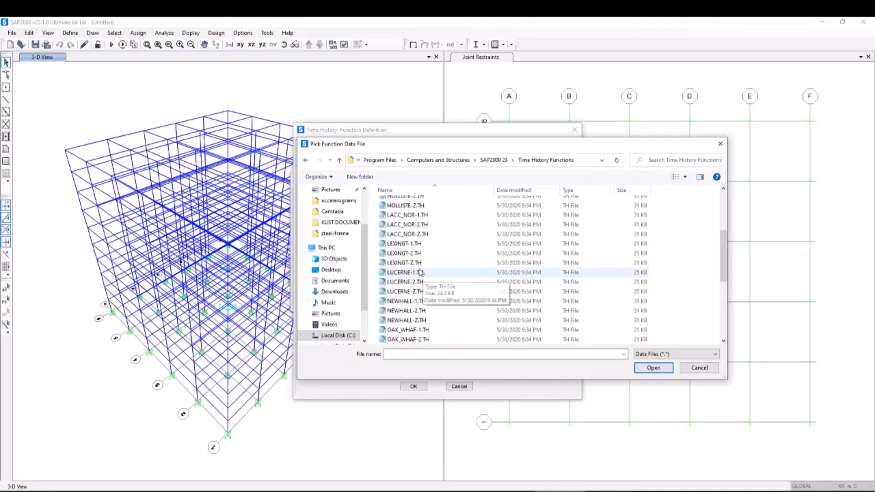
pyautogui.scroll(-4, 428, 290)
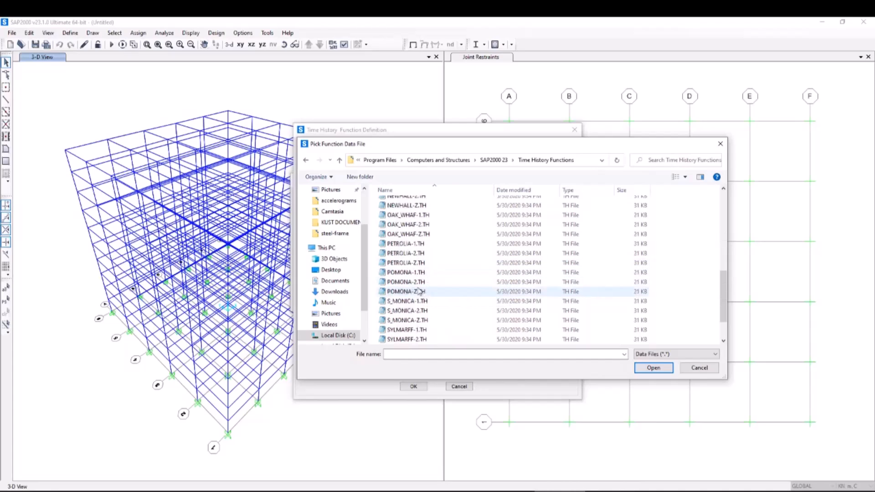
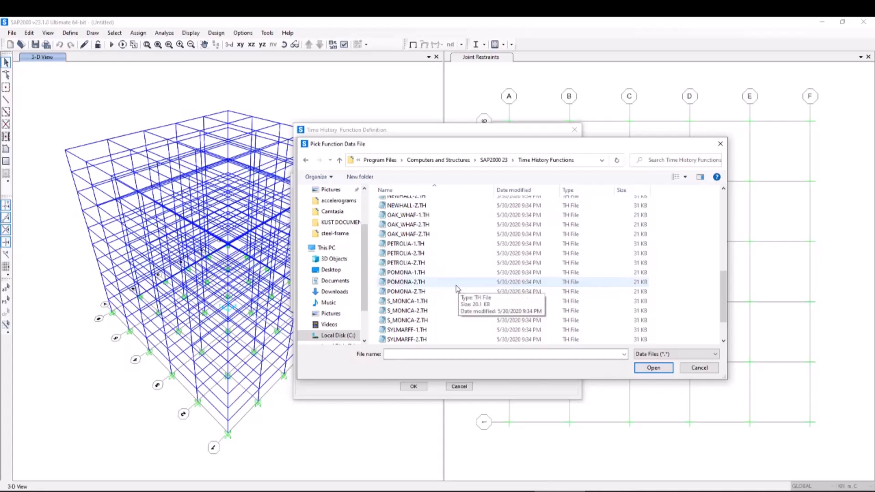
pyautogui.scroll(2, 457, 288)
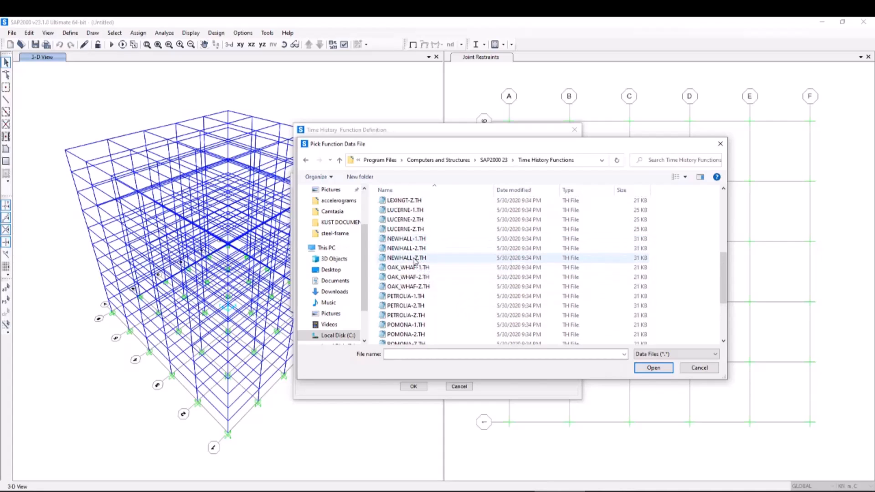
pyautogui.scroll(1, 415, 261)
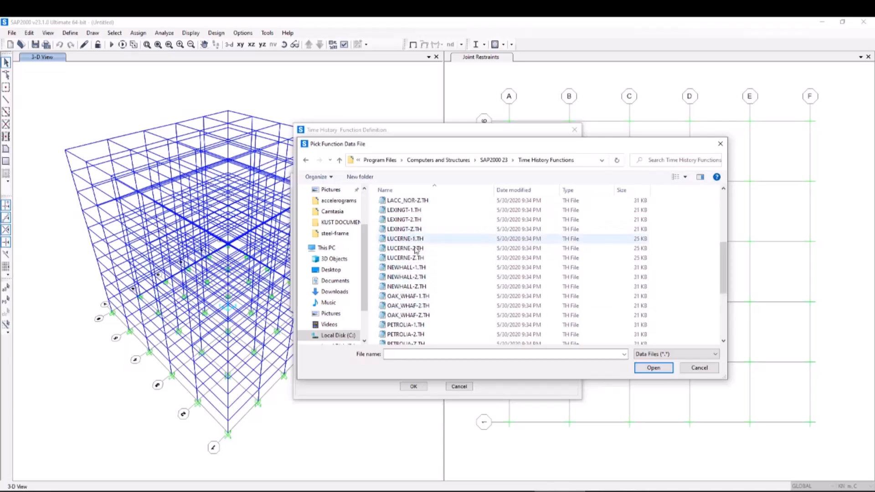
pyautogui.scroll(2, 416, 250)
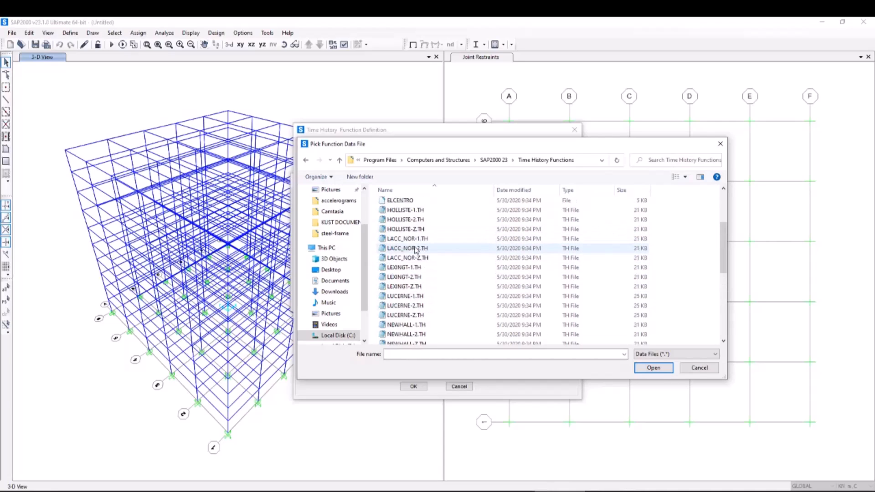
pyautogui.scroll(-2, 437, 283)
pyautogui.click(433, 273)
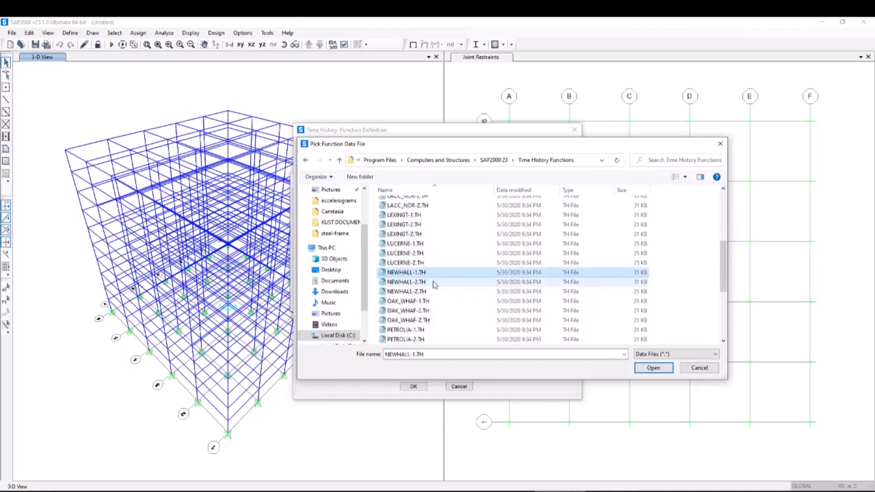
pyautogui.click(654, 368)
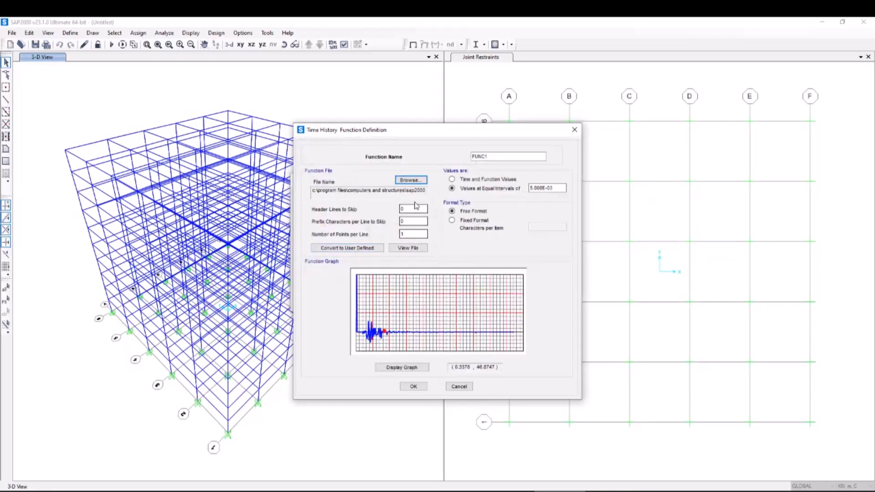
# Step: View the Newhall record's file and examine its header for the number of points, time spacing and acceleration units
pyautogui.click(406, 250)
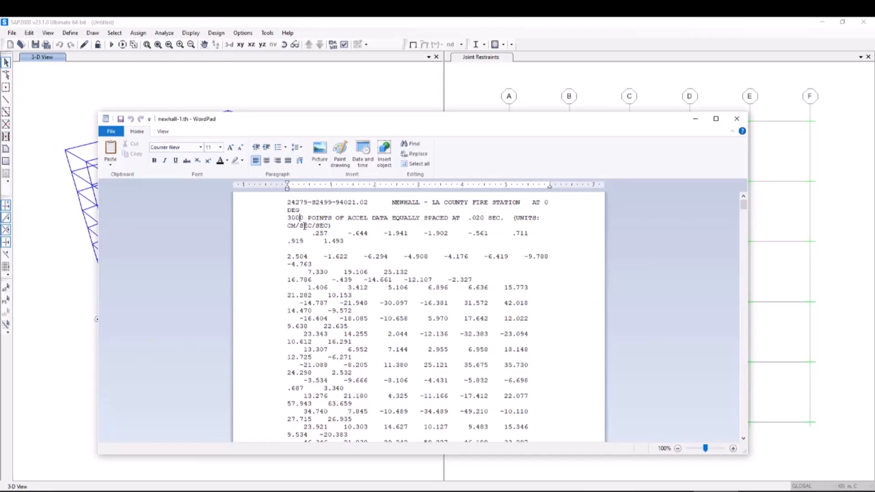
pyautogui.click(310, 234)
pyautogui.moveTo(474, 218); pyautogui.dragTo(480, 220)
pyautogui.moveTo(304, 217); pyautogui.dragTo(288, 218)
pyautogui.click(301, 220)
pyautogui.moveTo(300, 226); pyautogui.dragTo(323, 226)
pyautogui.click(290, 226)
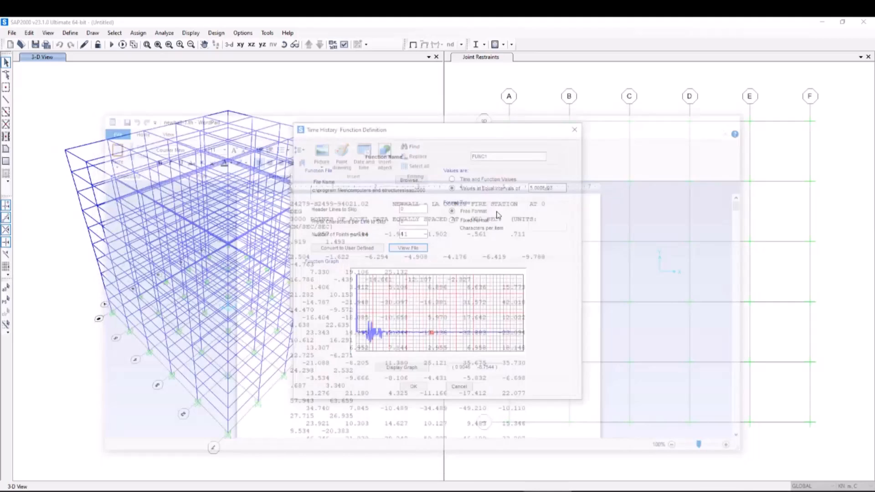
# Step: Reopen the Newhall record file and examine how many acceleration values belong to each data line
pyautogui.click(737, 119)
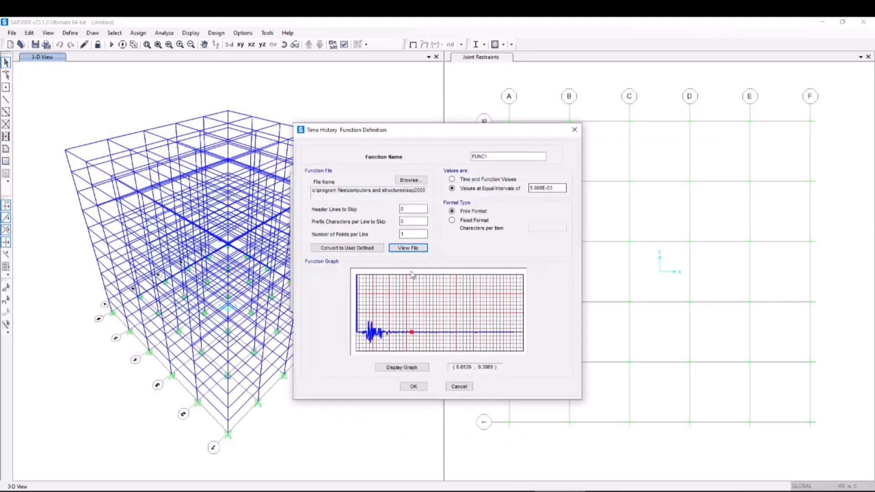
pyautogui.click(417, 249)
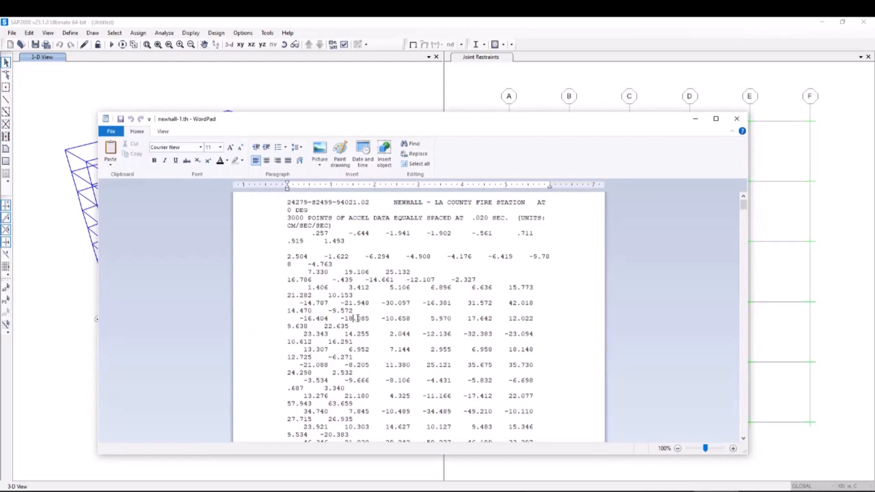
pyautogui.press('Right')
pyautogui.press('Right')
pyautogui.press('Right')
pyautogui.press('Right')
pyautogui.press('Right')
pyautogui.press('Right')
pyautogui.press('Right')
pyautogui.press('Right')
pyautogui.press('Right')
pyautogui.press('Right')
pyautogui.press('Right')
pyautogui.press('Right')
pyautogui.press('Right')
pyautogui.press('Right')
pyautogui.press('Right')
pyautogui.press('Right')
pyautogui.press('Right')
pyautogui.press('Right')
pyautogui.press('Right')
pyautogui.press('Right')
pyautogui.click(332, 328)
pyautogui.moveTo(347, 327); pyautogui.dragTo(297, 320)
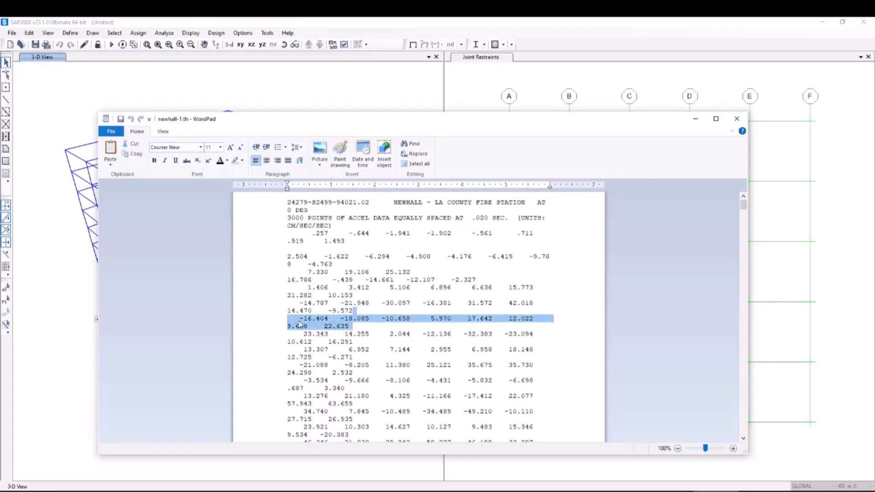
pyautogui.click(325, 328)
pyautogui.moveTo(354, 326); pyautogui.dragTo(313, 325)
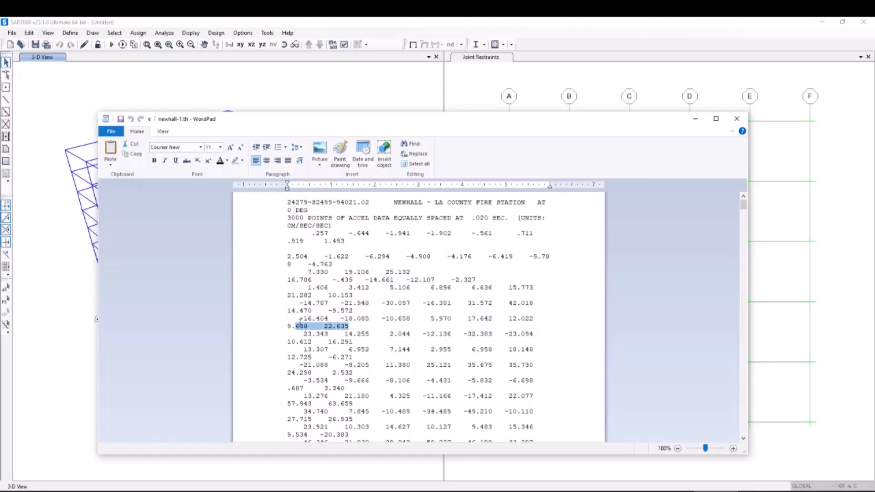
pyautogui.click(737, 118)
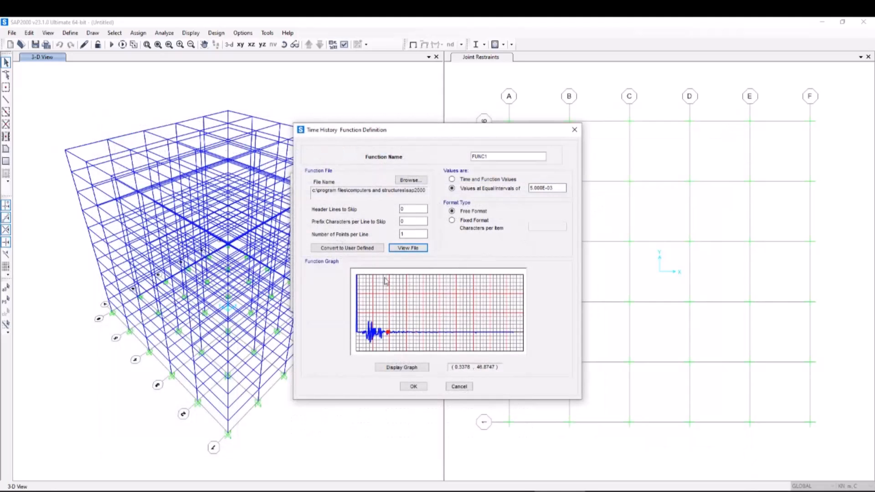
# Step: Set 3 header lines to skip, 8 points per line and equal intervals of 0.02, and redraw the function graph
pyautogui.hotkey('shift', 'Tab')
pyautogui.hotkey('shift', 'Tab')
pyautogui.hotkey('shift', 'Tab')
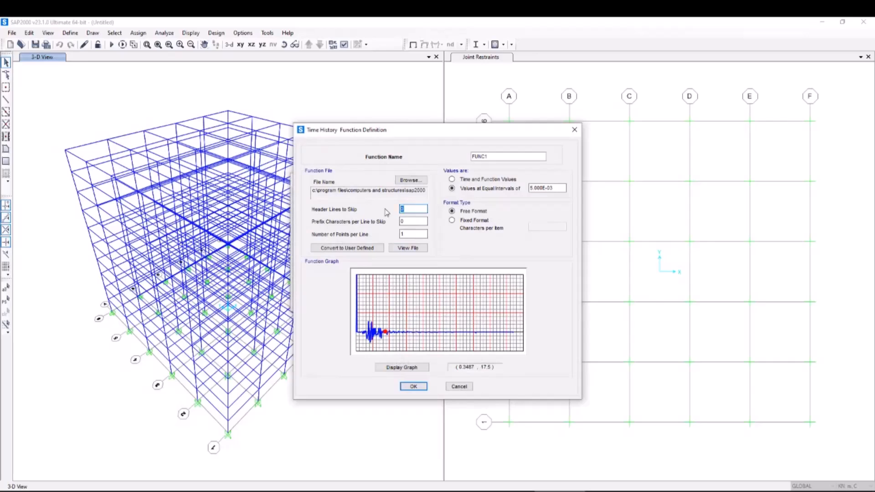
pyautogui.click(404, 221)
pyautogui.click(401, 234)
pyautogui.write('8')
pyautogui.click(402, 209)
pyautogui.moveTo(558, 188); pyautogui.dragTo(530, 188)
pyautogui.write('0.02')
pyautogui.click(415, 221)
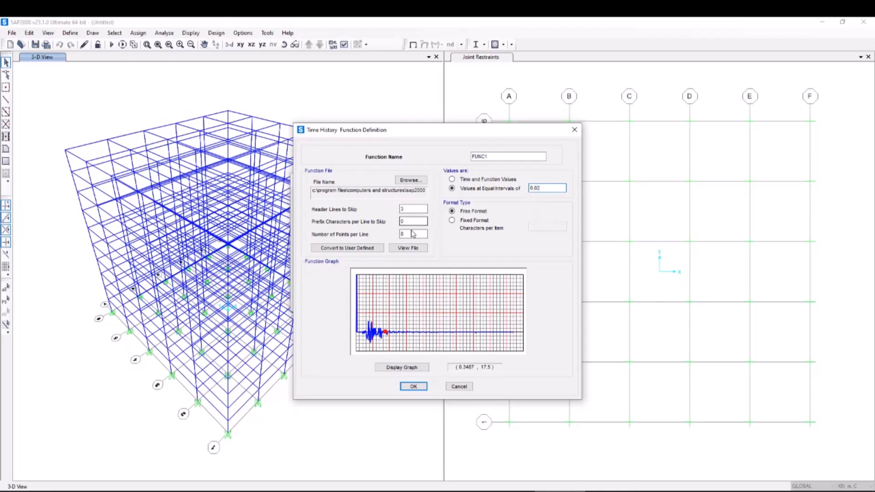
pyautogui.click(402, 368)
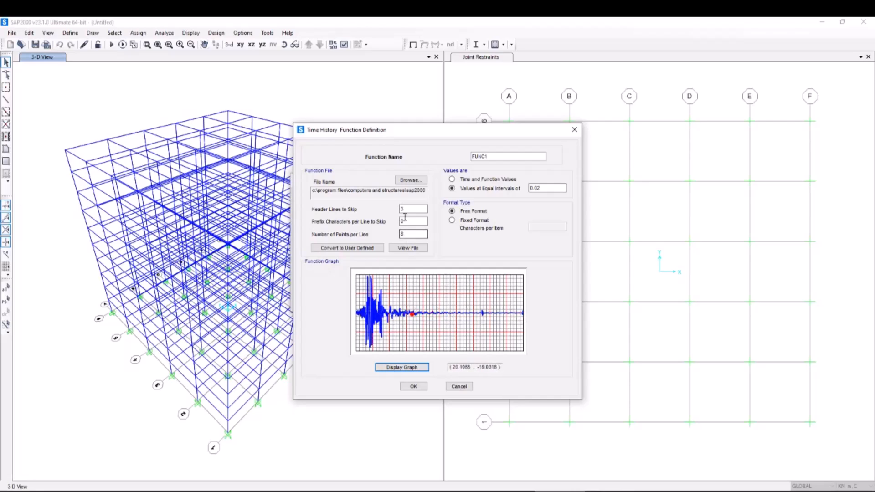
# Step: Name the time history function New-Hall-X and accept its definition
pyautogui.doubleClick(493, 156)
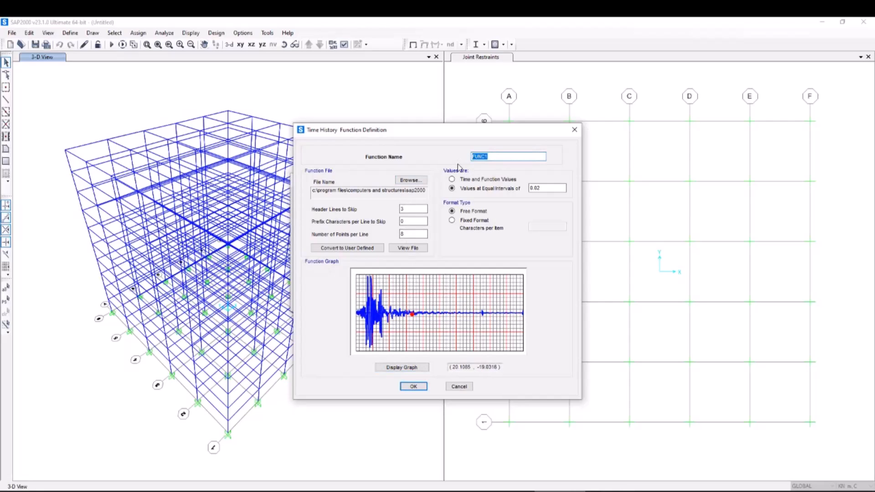
pyautogui.write('New-Hal-X')
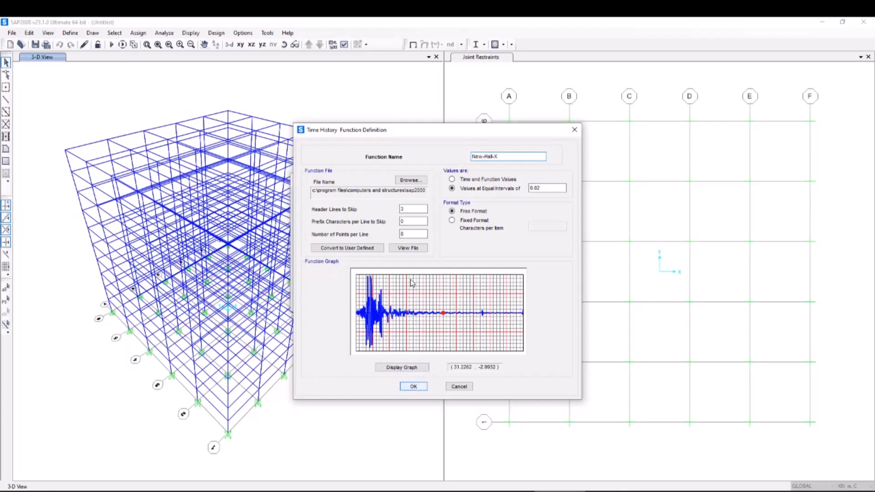
pyautogui.press('Return')
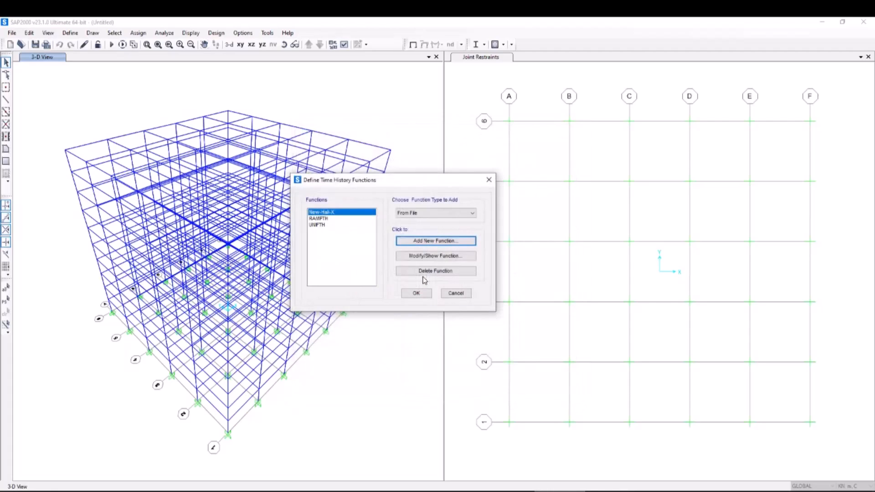
# Step: Start a second From File time history function using the NEWHALL-2.TH record
pyautogui.click(421, 240)
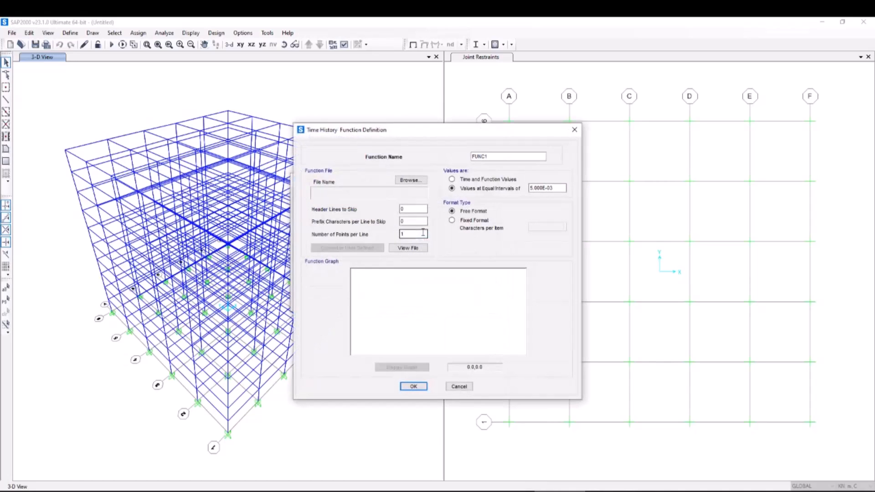
pyautogui.click(411, 181)
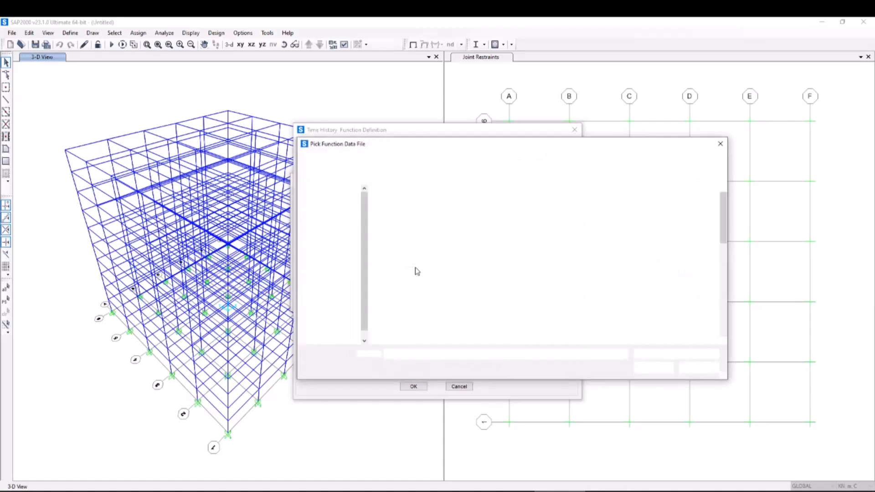
pyautogui.scroll(-10, 424, 292)
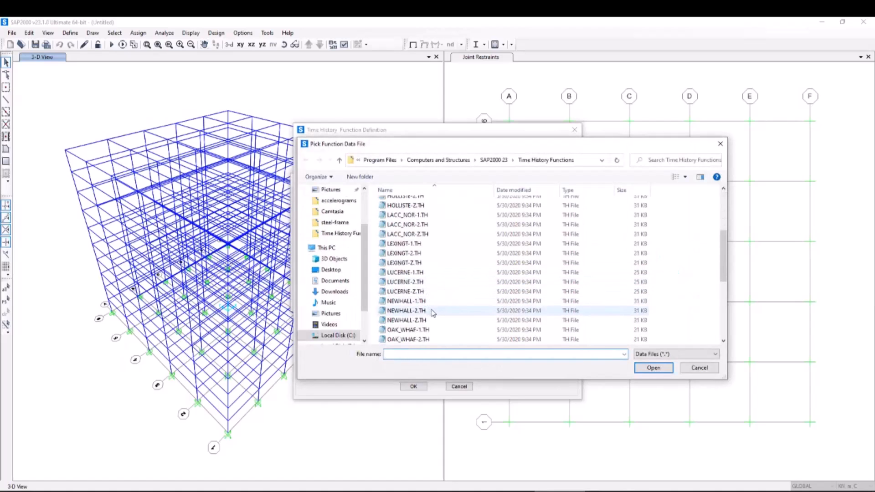
pyautogui.click(433, 313)
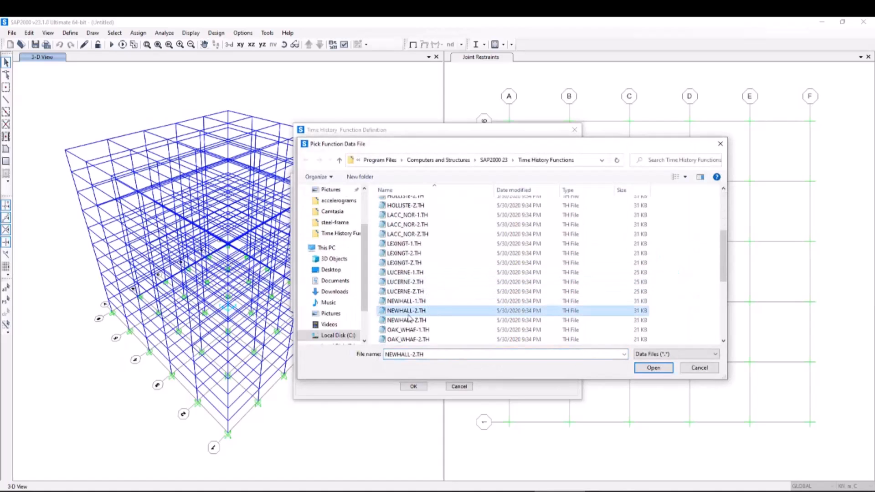
pyautogui.click(647, 370)
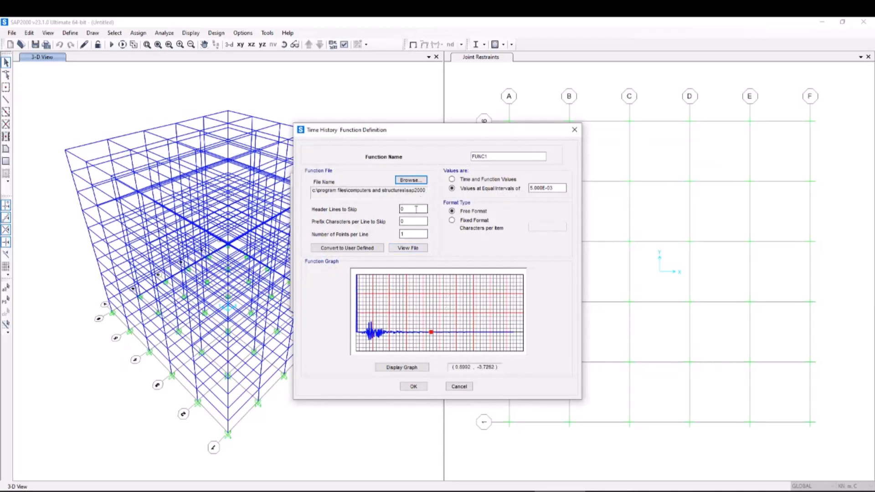
# Step: Read the second record with 3 header lines skipped, 8 points per line and 0.02 intervals, display its graph and accept the function
pyautogui.moveTo(416, 208); pyautogui.dragTo(401, 210)
pyautogui.write('3')
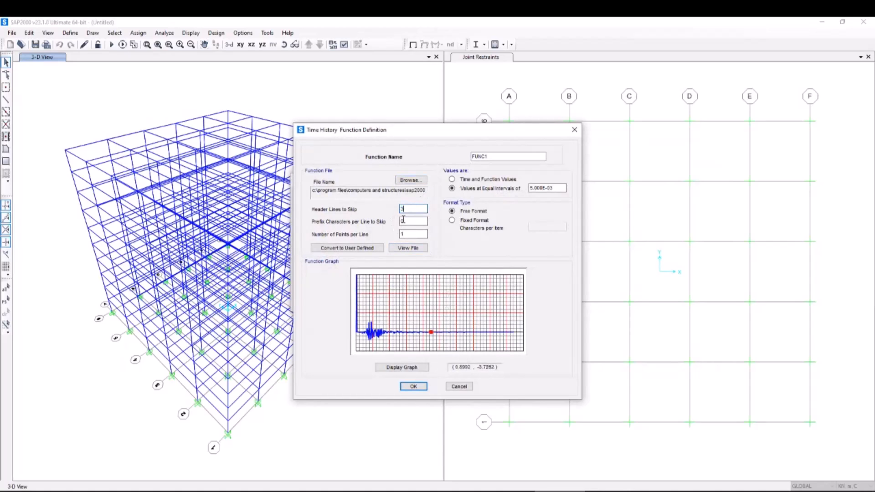
pyautogui.moveTo(406, 237); pyautogui.dragTo(399, 235)
pyautogui.write('8')
pyautogui.moveTo(563, 189); pyautogui.dragTo(529, 189)
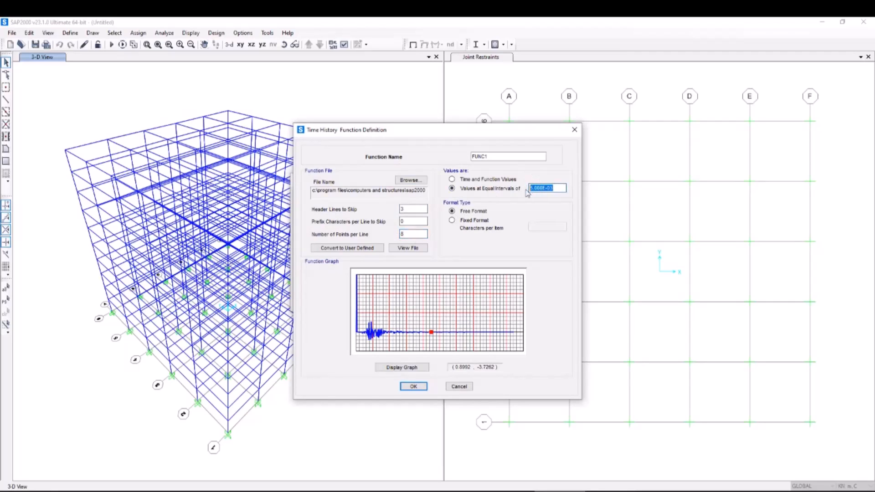
pyautogui.write('0.02')
pyautogui.click(402, 367)
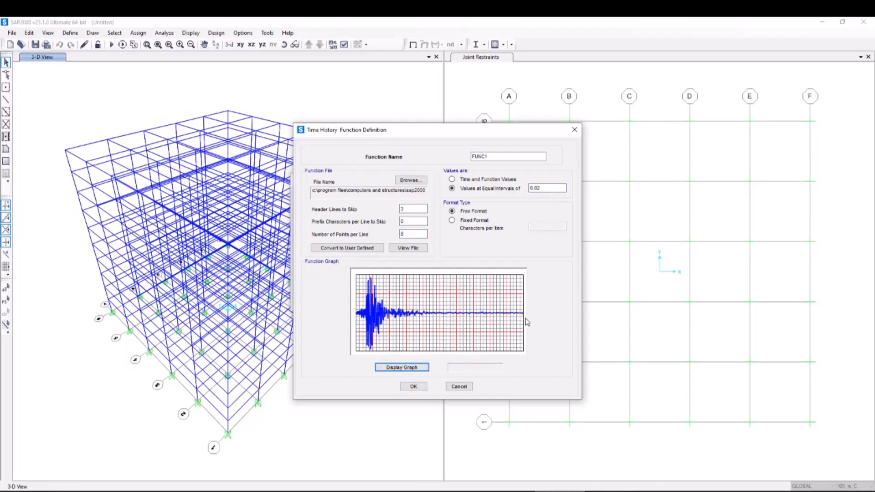
pyautogui.click(413, 387)
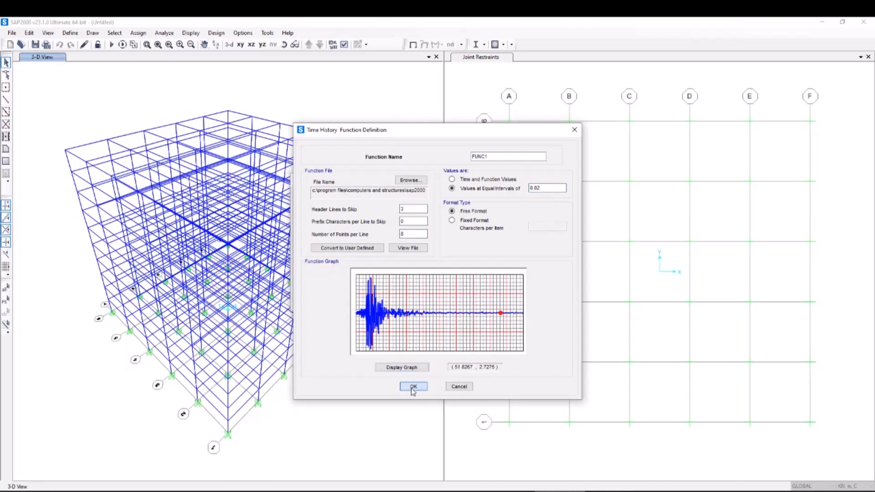
pyautogui.click(412, 386)
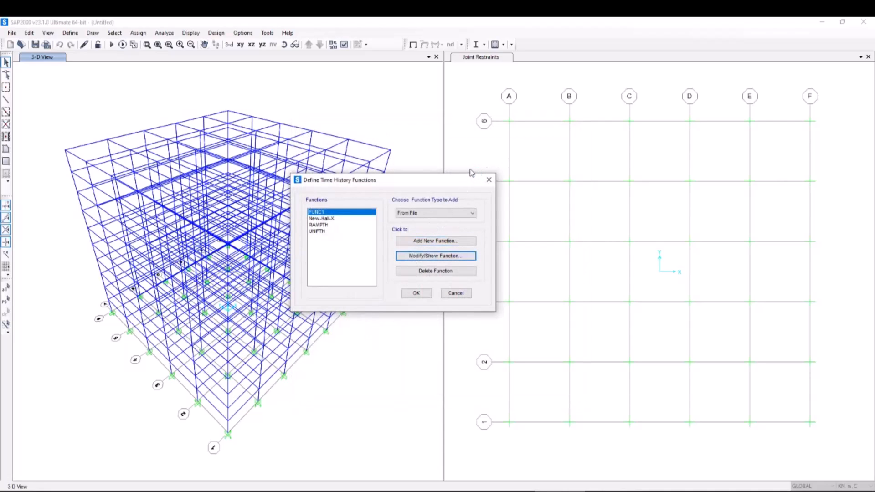
# Step: Rename the second Newhall function as NewHaLL-y and accept the time history function definitions
pyautogui.click(430, 257)
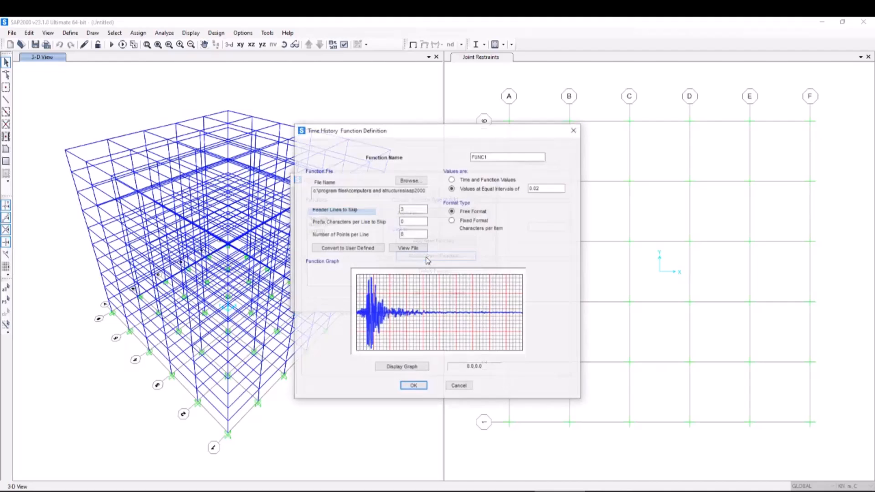
pyautogui.doubleClick(495, 158)
pyautogui.write('NewHaLL-y')
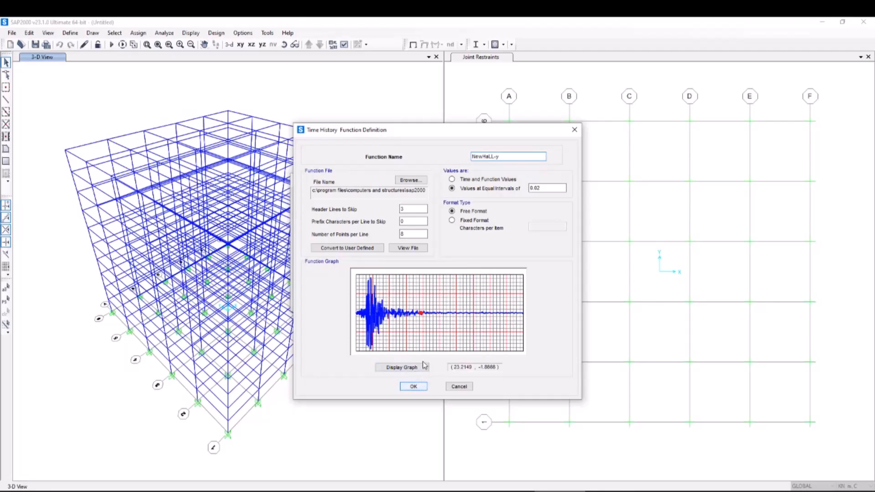
pyautogui.click(419, 387)
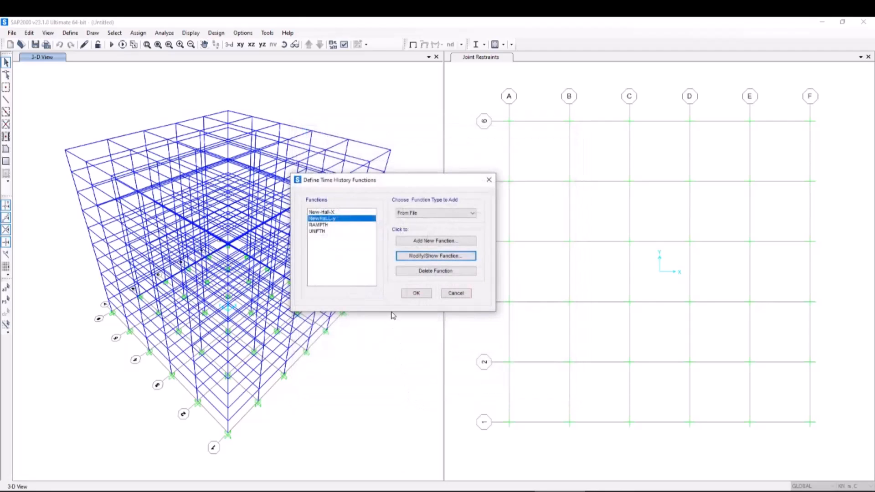
pyautogui.click(415, 293)
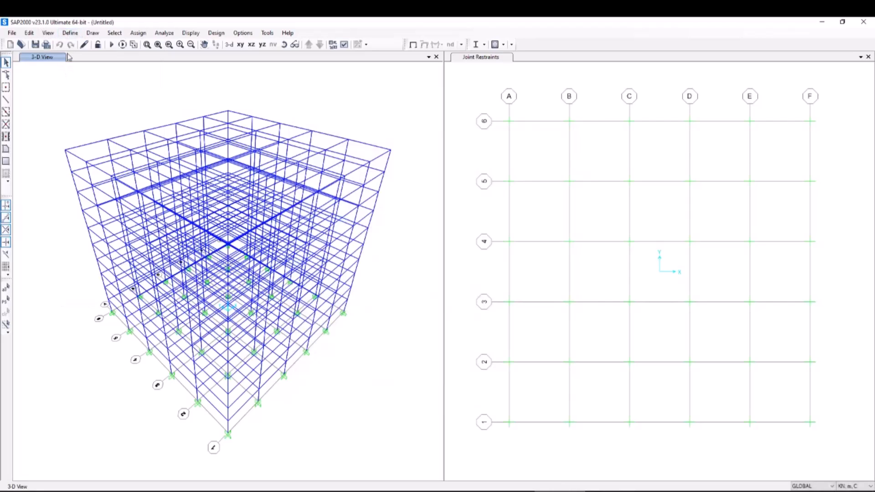
# Step: Add a new load case named TIME-HISTORY and set its type to Time History
pyautogui.click(70, 33)
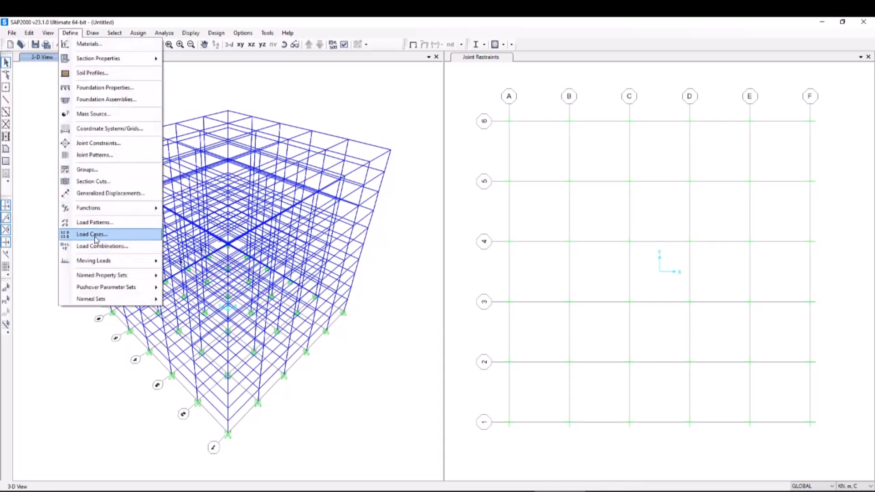
pyautogui.click(94, 235)
pyautogui.click(549, 228)
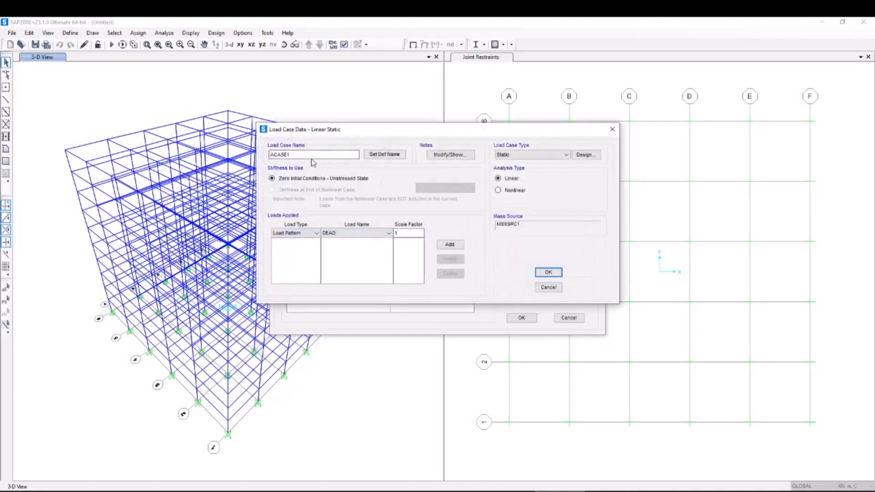
pyautogui.doubleClick(278, 155)
pyautogui.press('BackSpace')
pyautogui.click(546, 155)
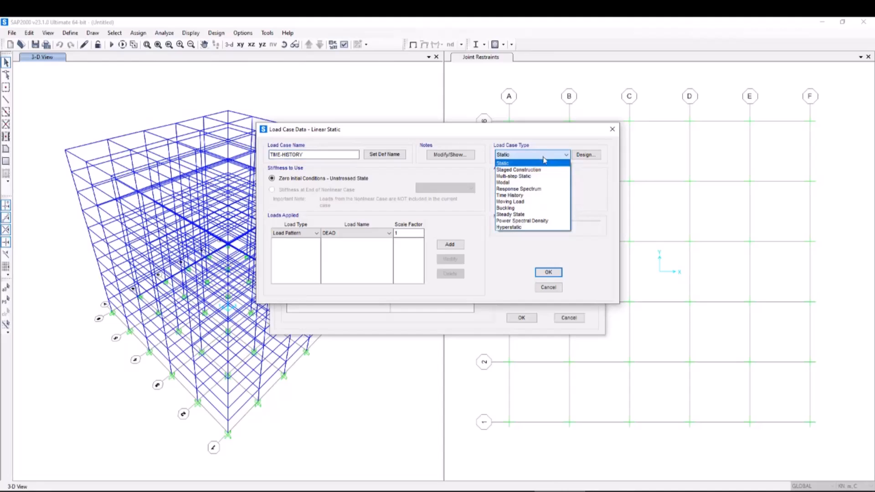
pyautogui.click(537, 195)
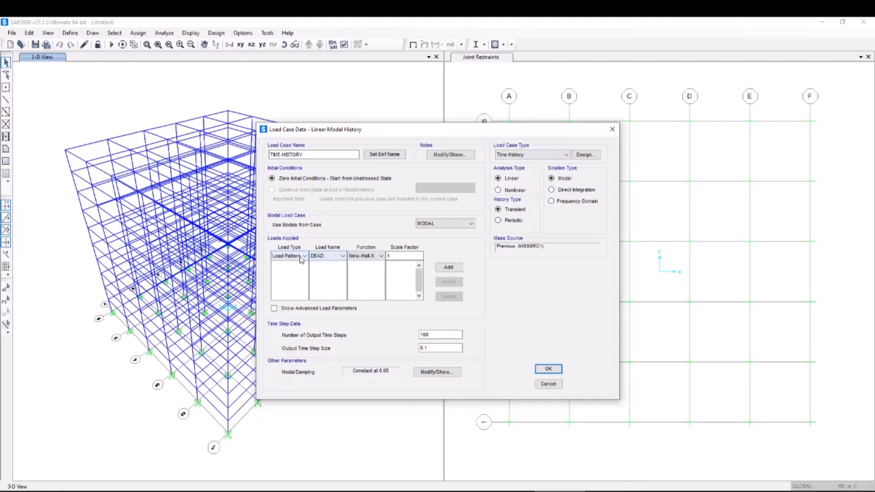
# Step: Add an applied load with function New-Hall-X and change it to an Accel load in direction U1
pyautogui.click(448, 267)
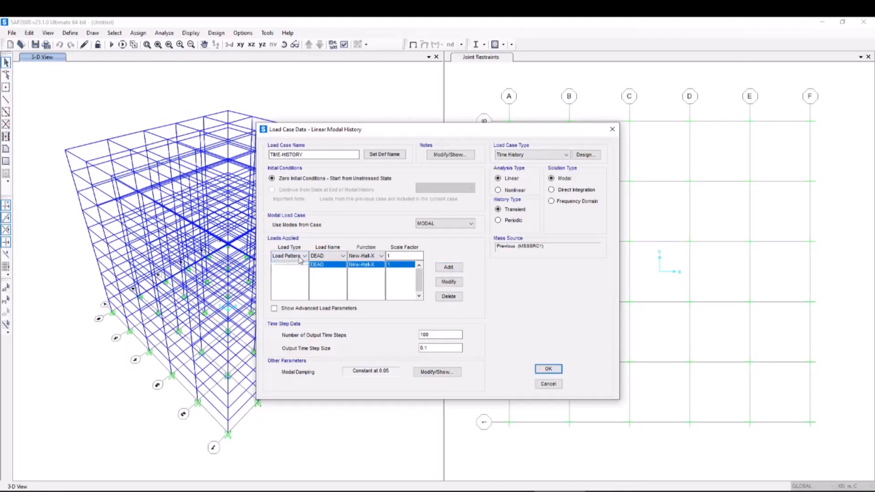
pyautogui.click(303, 256)
pyautogui.click(287, 272)
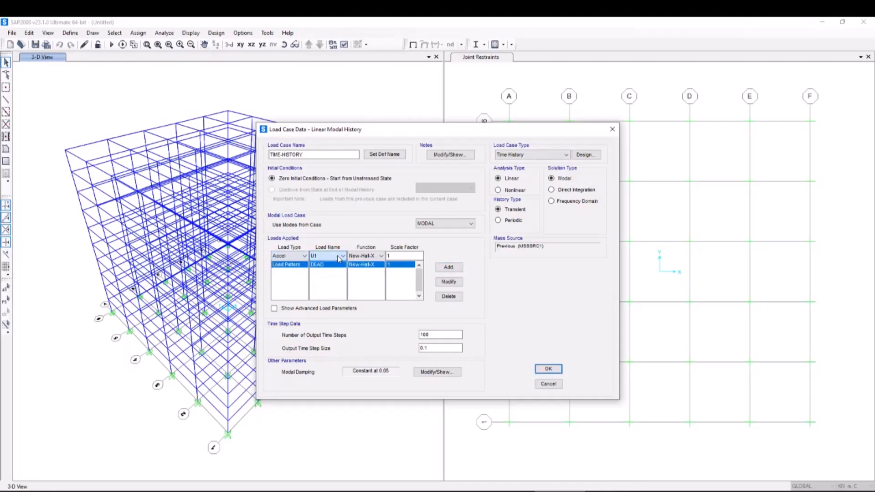
pyautogui.click(445, 282)
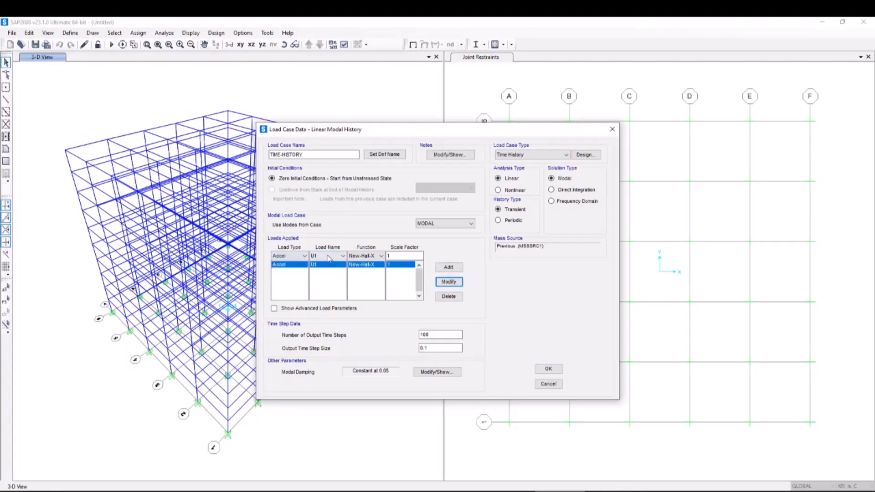
# Step: Add a second Accel load in direction U2 using the NewHaLL-y function
pyautogui.click(298, 256)
pyautogui.click(292, 270)
pyautogui.click(323, 256)
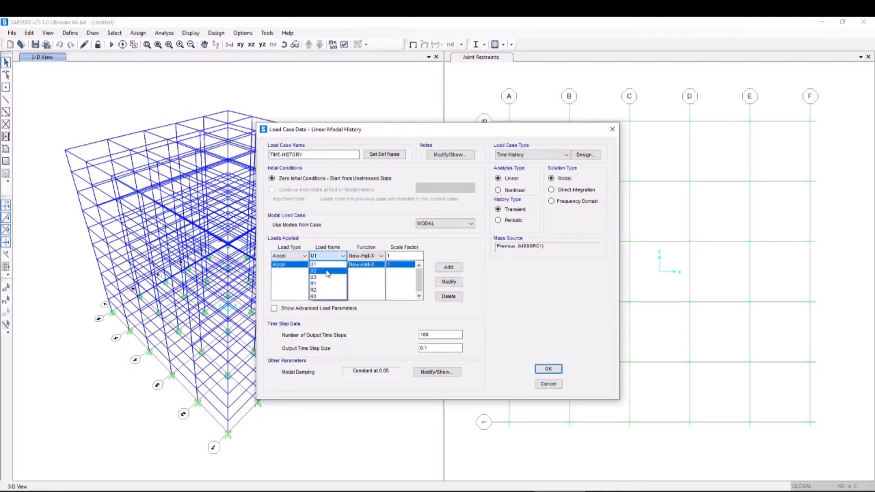
pyautogui.click(326, 272)
pyautogui.click(362, 258)
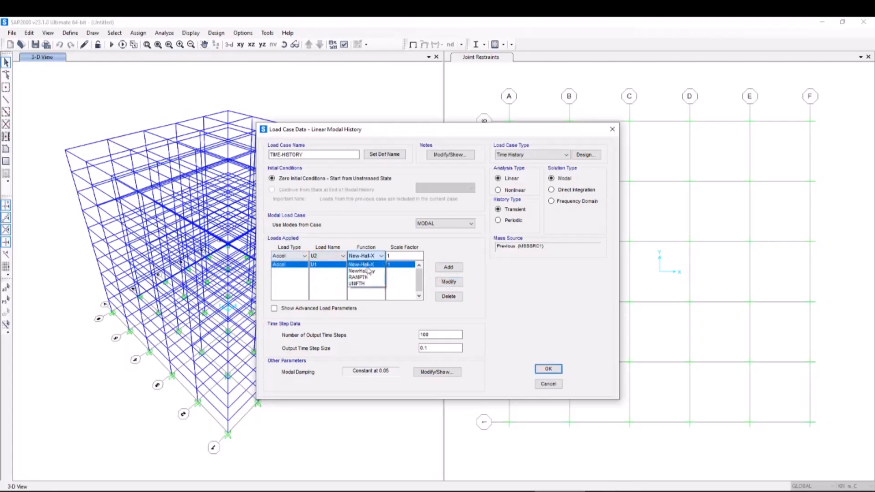
pyautogui.click(365, 272)
pyautogui.click(448, 267)
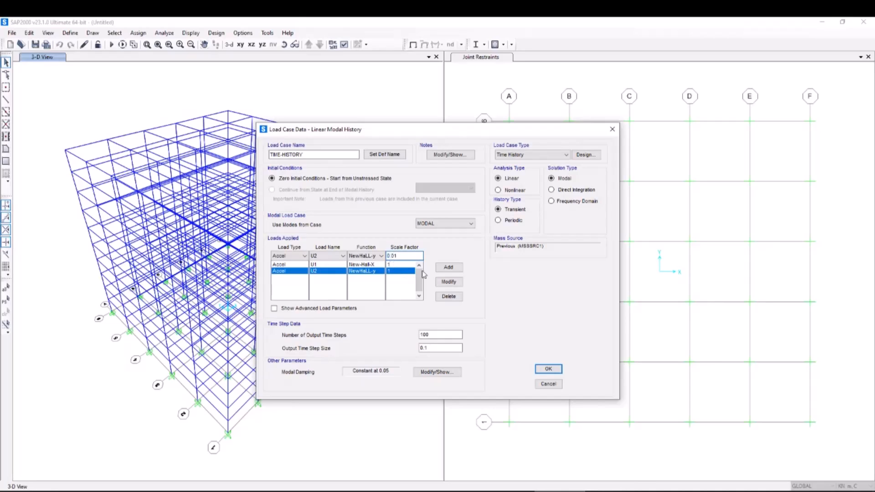
# Step: Set the scale factor of both Accel loads, U2 with NewHaLL-y and U1 with New-Hall-X, to 0.01
pyautogui.click(449, 282)
pyautogui.click(398, 265)
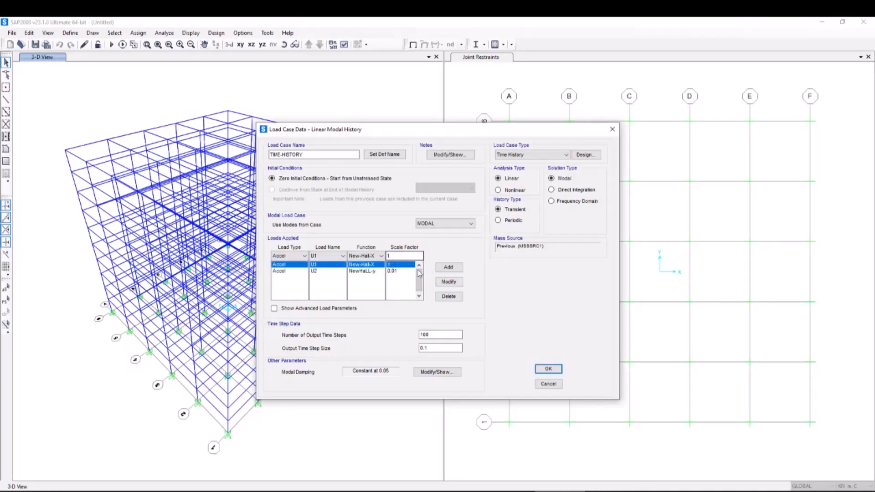
pyautogui.doubleClick(389, 256)
pyautogui.click(449, 282)
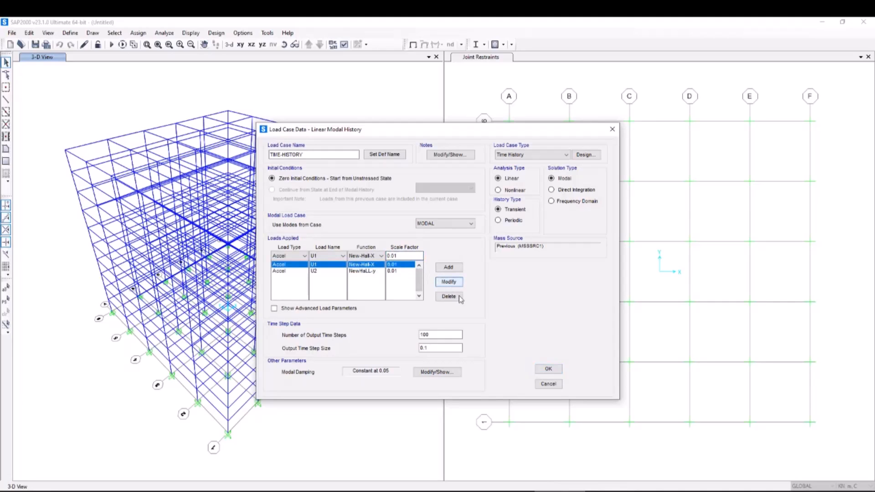
# Step: Switch to Unit Converter Pro to check the centimeter/second² to meter/second² conversion factor, and return to SAP2000
pyautogui.hotkey('alt', 'Tab')
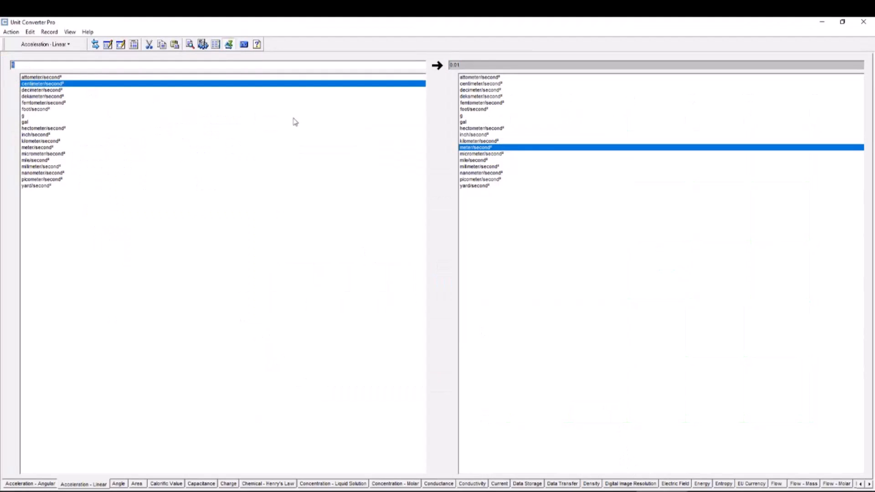
pyautogui.click(451, 64)
pyautogui.click(730, 491)
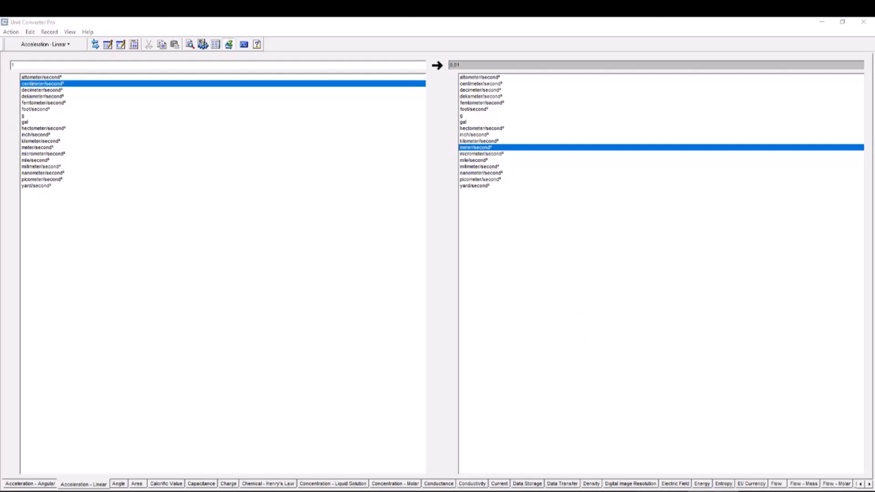
pyautogui.click(663, 491)
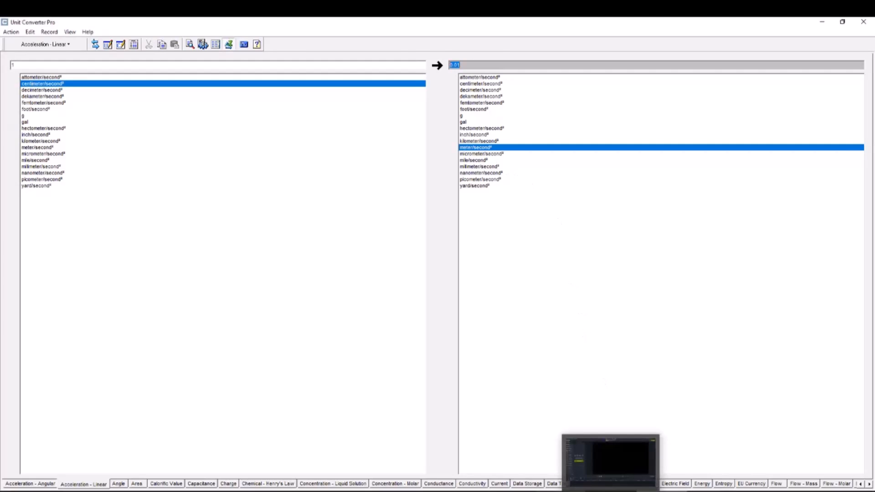
pyautogui.click(609, 460)
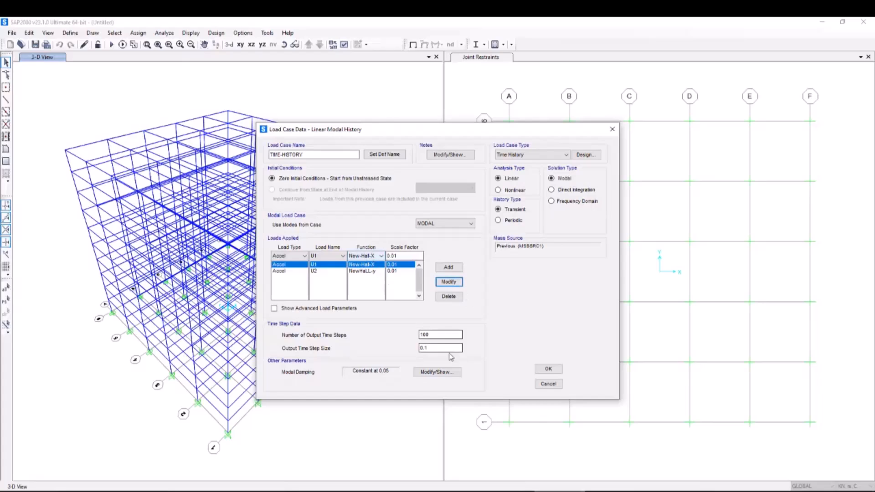
# Step: Open Calculator, divide 60 by 0.02 to work out the number of output time steps, and close it
pyautogui.doubleClick(436, 335)
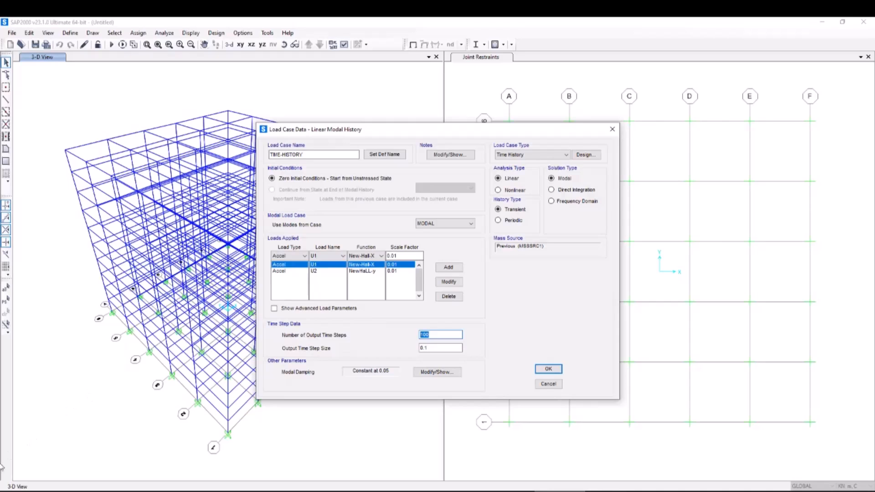
pyautogui.press('super')
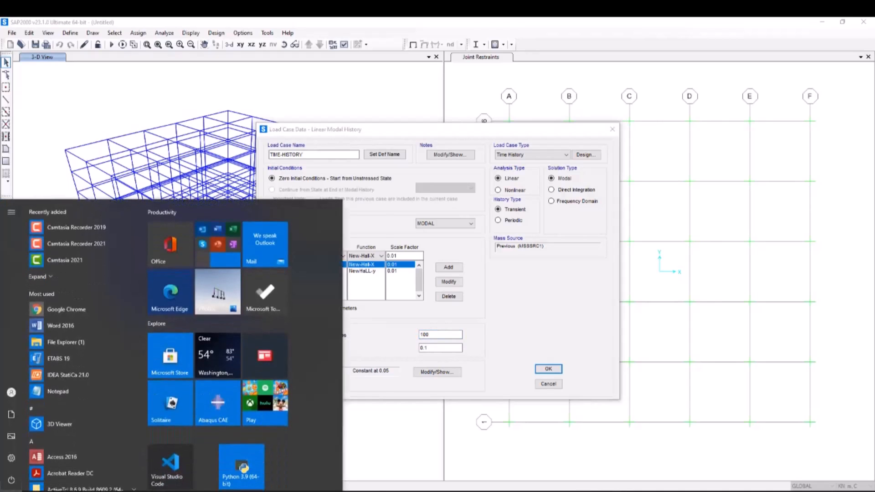
pyautogui.write('CAL')
pyautogui.press('Return')
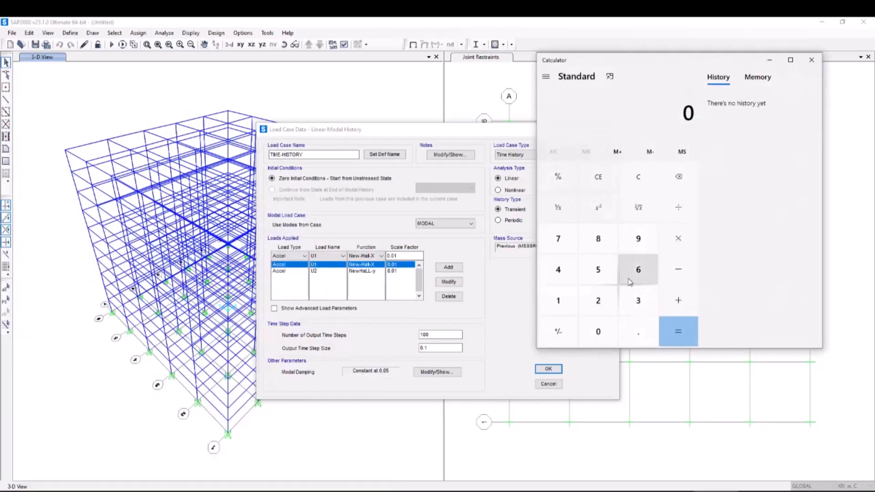
pyautogui.click(639, 270)
pyautogui.click(598, 331)
pyautogui.press('/')
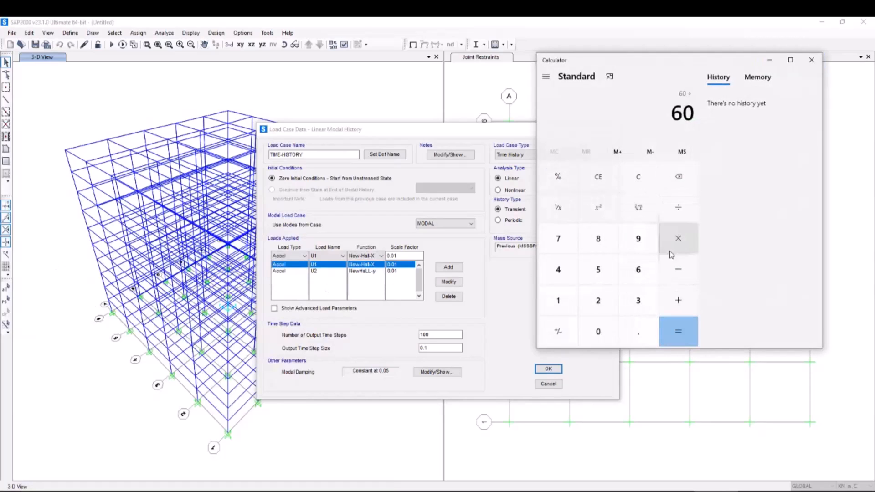
pyautogui.click(598, 331)
pyautogui.click(638, 332)
pyautogui.click(598, 331)
pyautogui.click(599, 300)
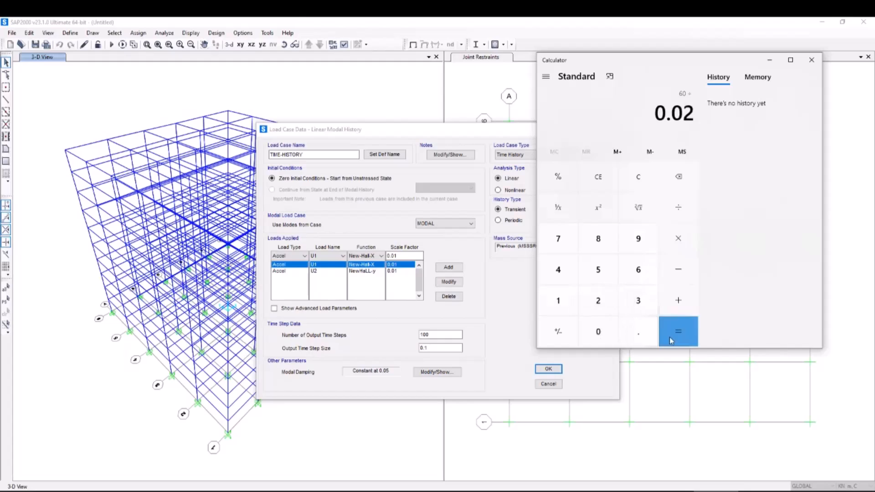
pyautogui.click(674, 341)
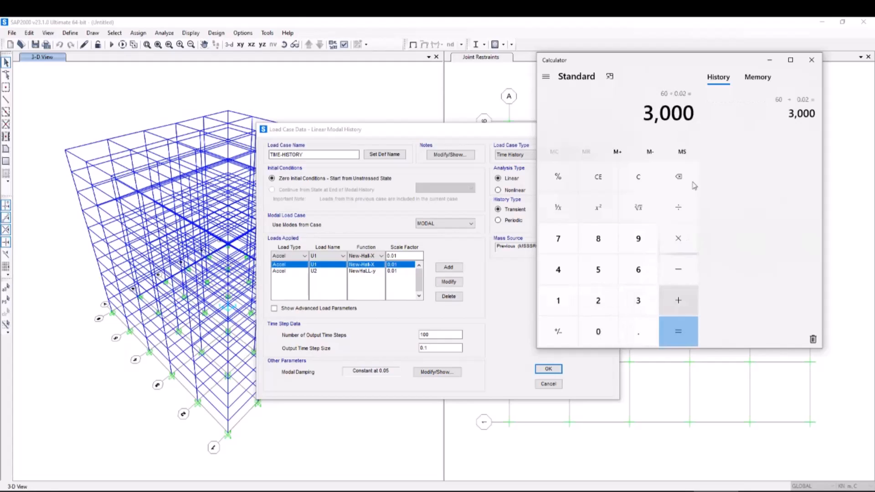
pyautogui.click(812, 60)
# Step: Set 3000 output time steps with a step size of 0.02 and accept the TIME-HISTORY load case definition
pyautogui.doubleClick(441, 335)
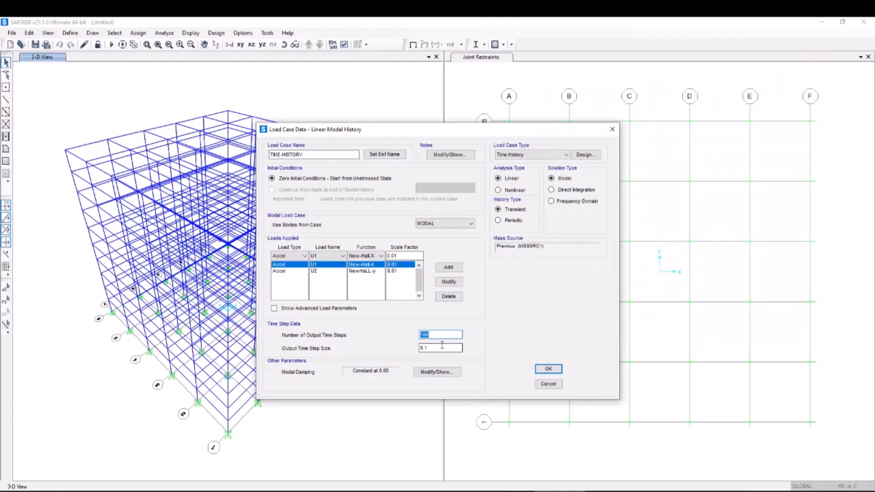
pyautogui.write('30')
pyautogui.write('2')
pyautogui.click(553, 370)
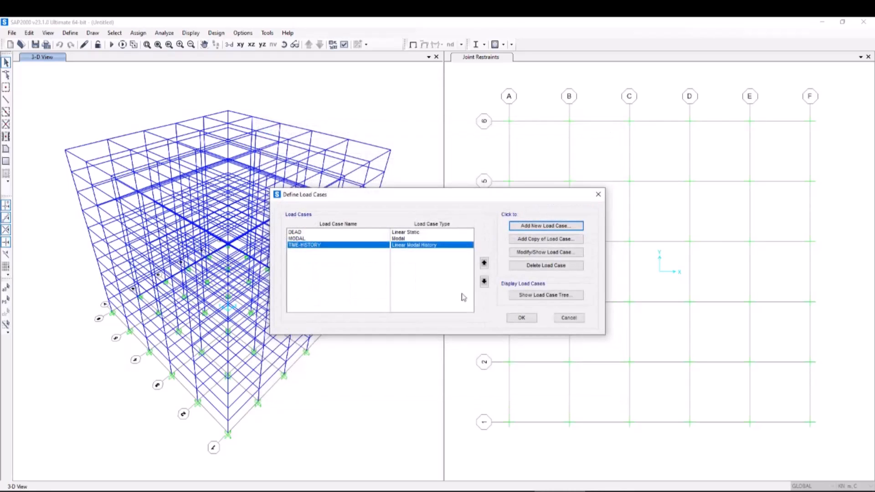
pyautogui.click(522, 318)
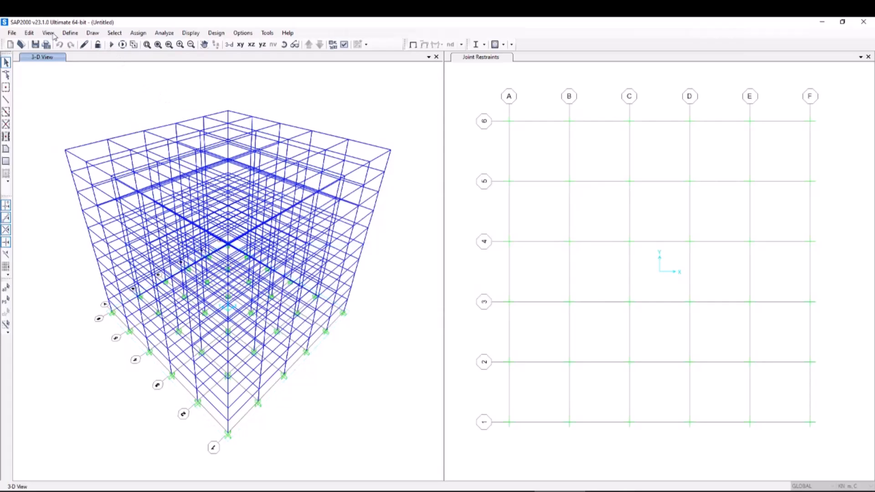
# Step: Start saving the model and choose the steel-frame folder on the Desktop as its location
pyautogui.click(35, 45)
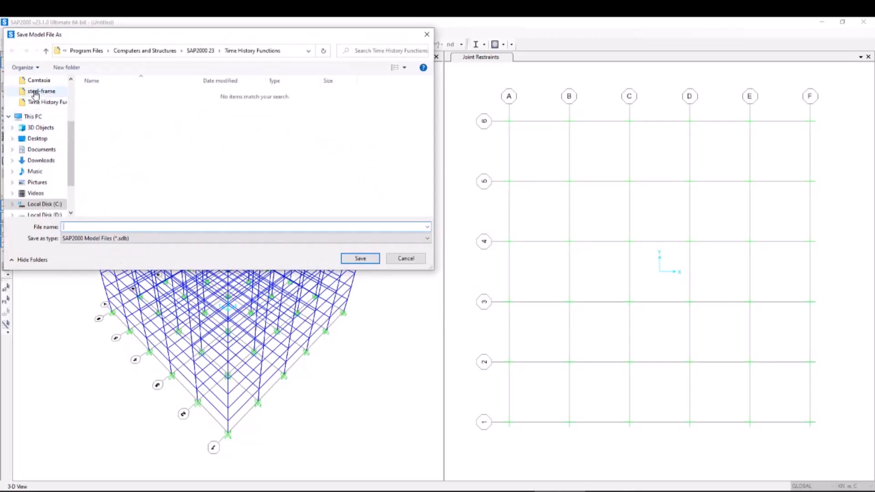
pyautogui.click(39, 103)
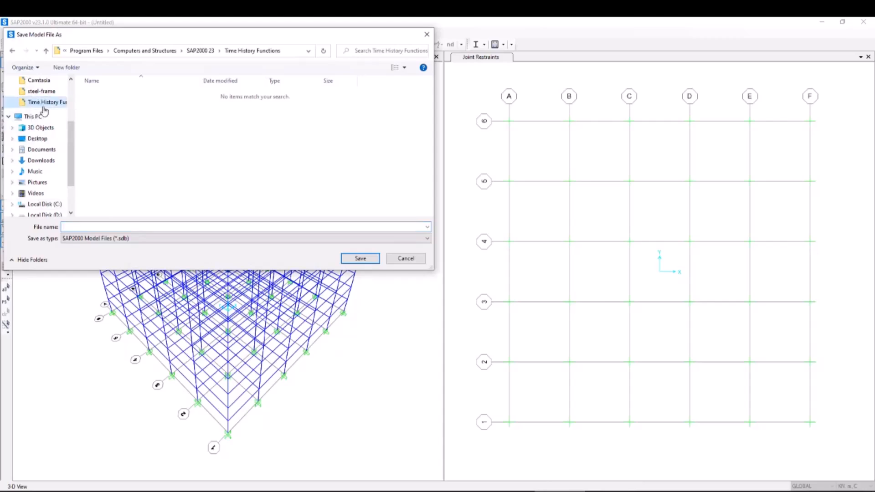
pyautogui.click(40, 92)
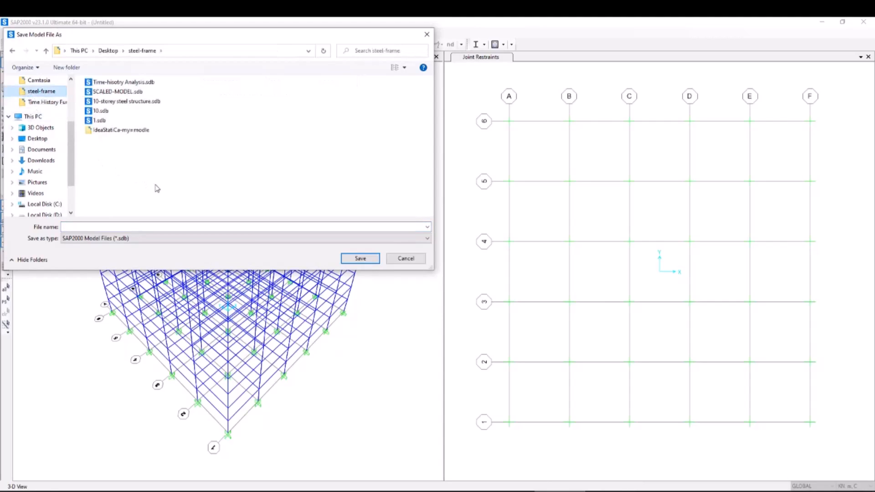
pyautogui.click(126, 102)
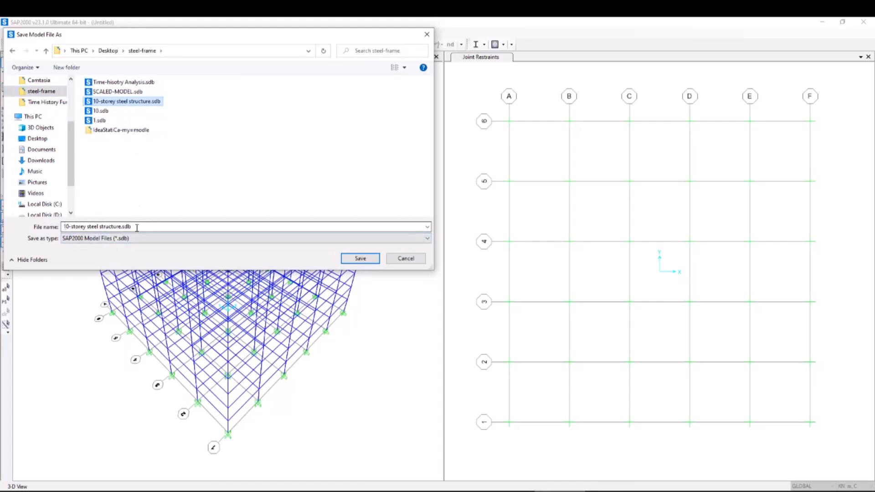
pyautogui.moveTo(136, 228); pyautogui.dragTo(63, 229)
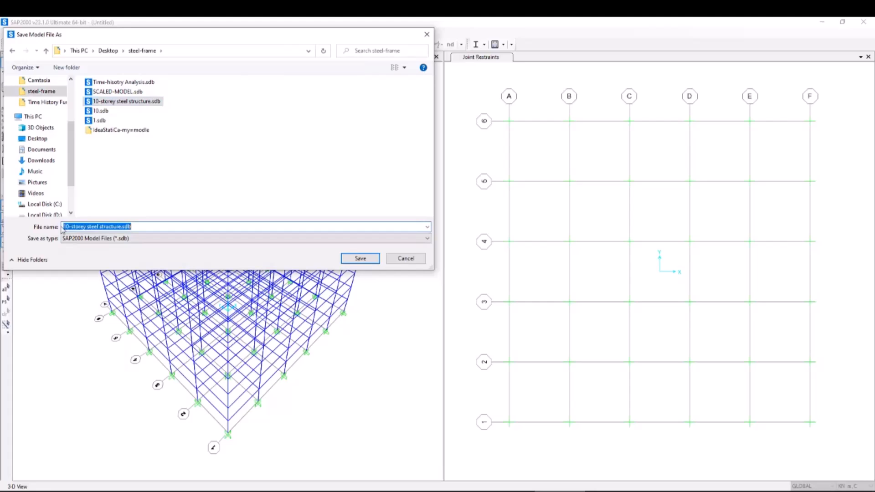
pyautogui.write('t')
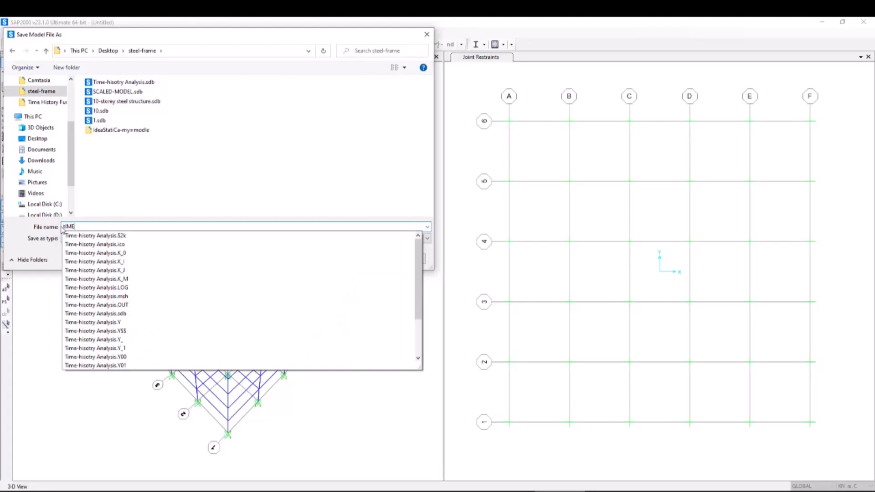
pyautogui.press('BackSpace')
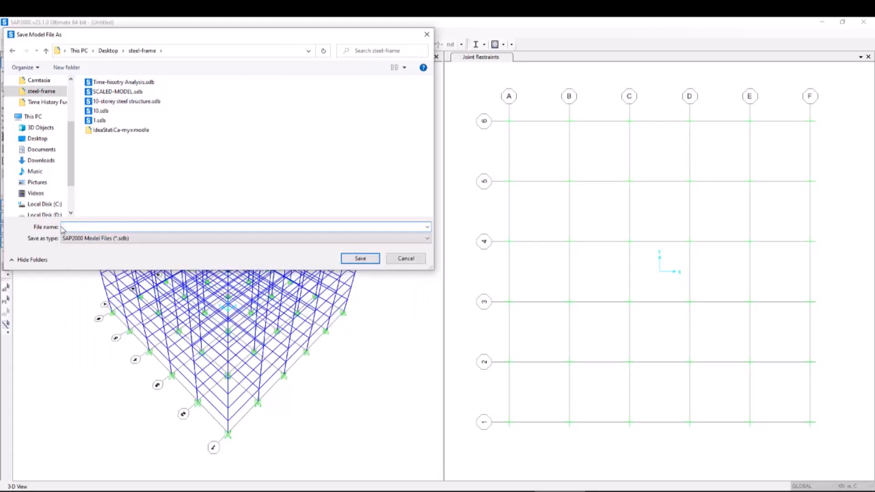
# Step: Save the model as Time-hisotry Analysis.sdb, replacing the existing file
pyautogui.click(121, 82)
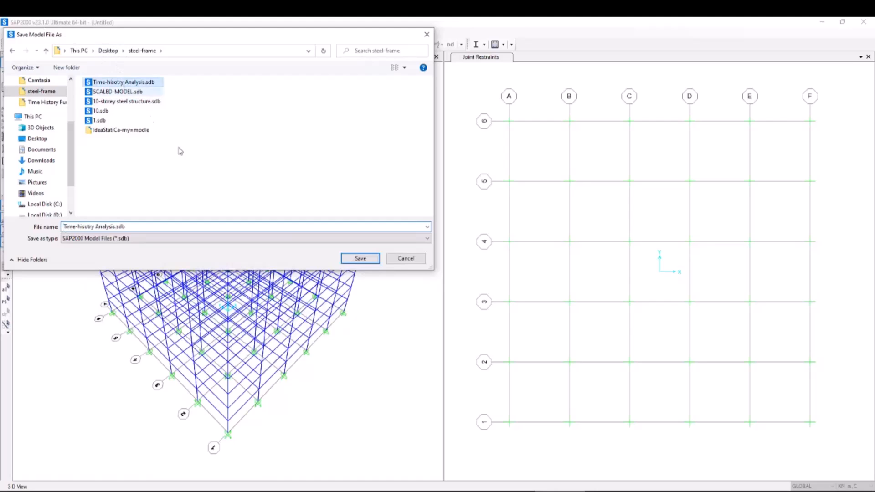
pyautogui.click(359, 258)
pyautogui.click(458, 259)
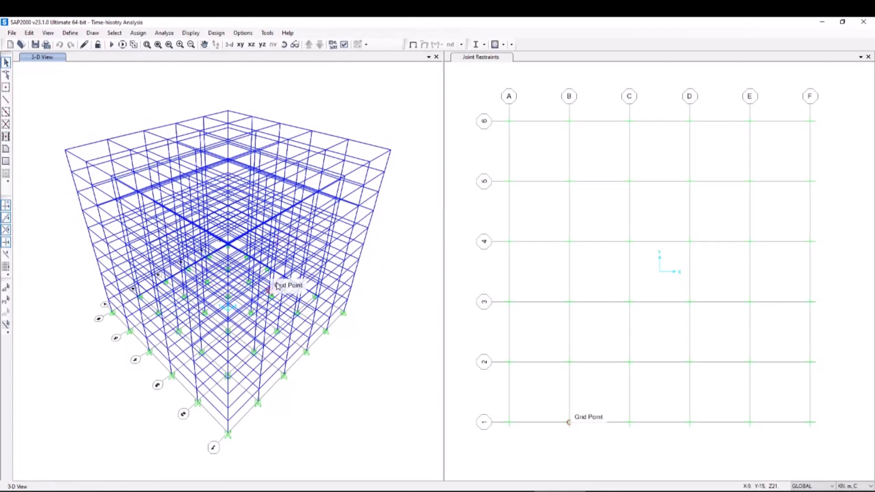
# Step: Run the DEAD, MODAL and TIME-HISTORY load cases, and review and close the analysis messages
pyautogui.click(113, 45)
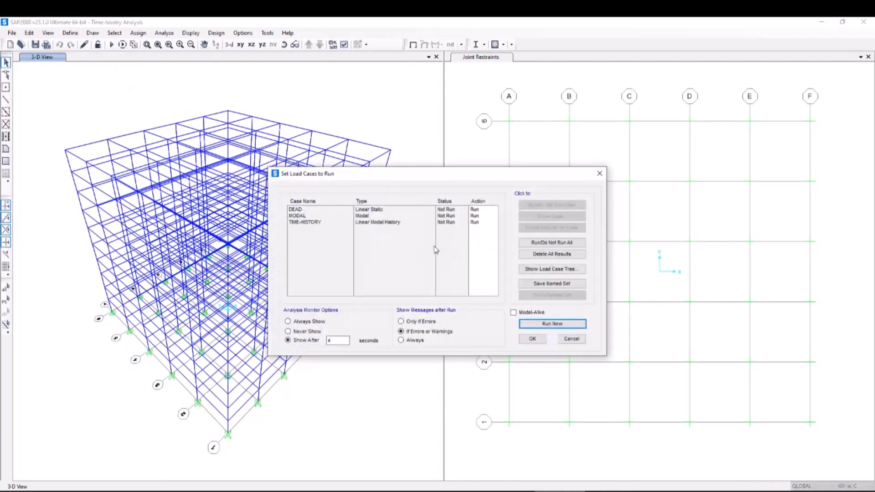
pyautogui.click(535, 324)
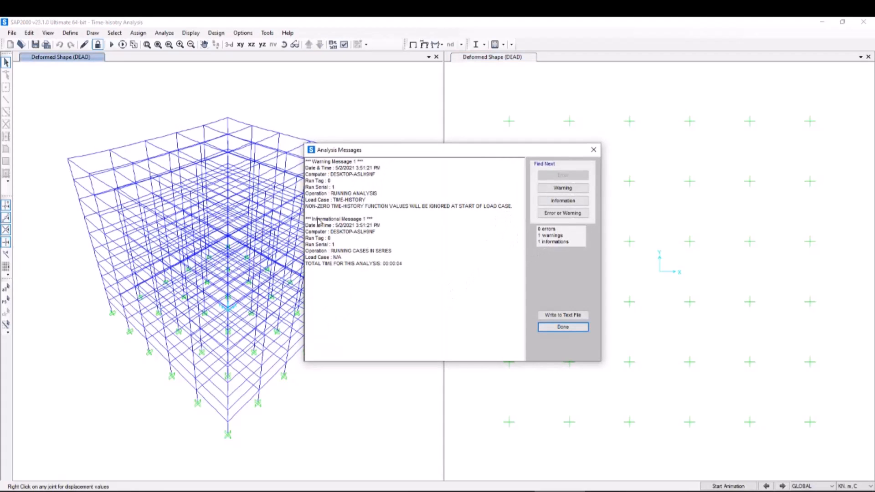
pyautogui.click(328, 199)
pyautogui.moveTo(309, 206); pyautogui.dragTo(516, 209)
pyautogui.click(315, 208)
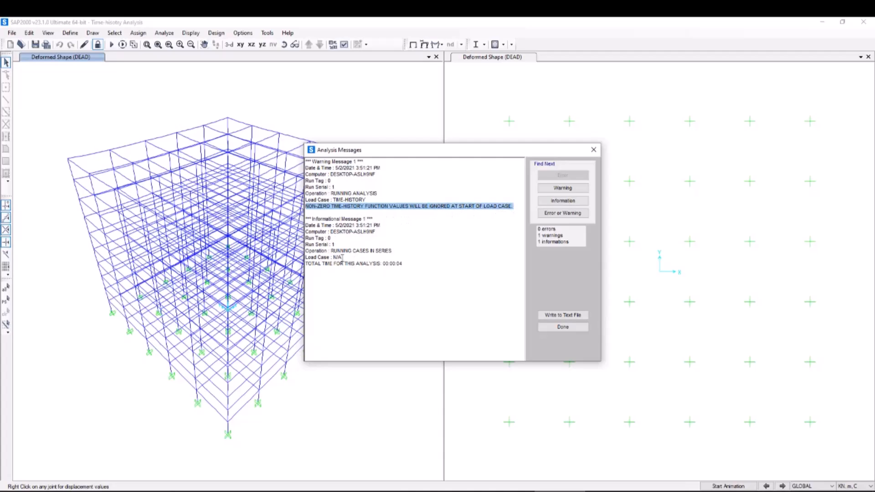
pyautogui.moveTo(332, 252); pyautogui.dragTo(367, 252)
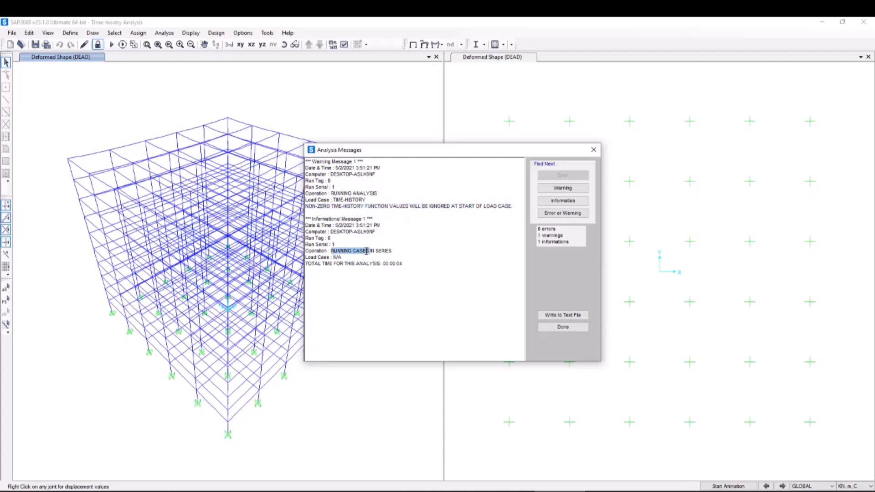
pyautogui.click(563, 326)
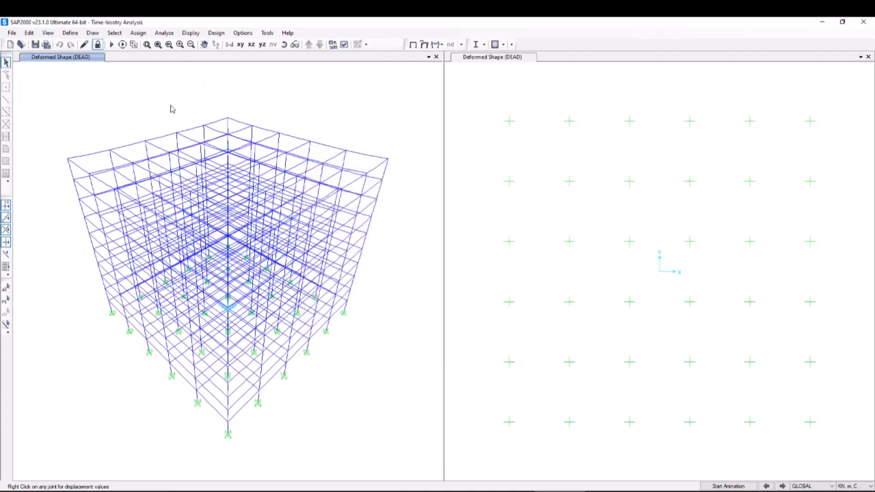
# Step: Inspect roof joint displacements on the DEAD deformed shape and change the model units to KN, mm, C
pyautogui.click(199, 123)
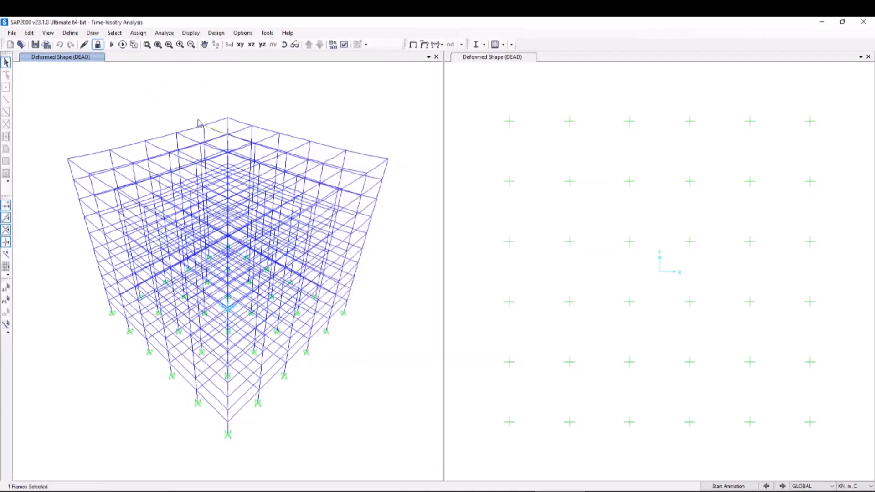
pyautogui.rightClick(204, 127)
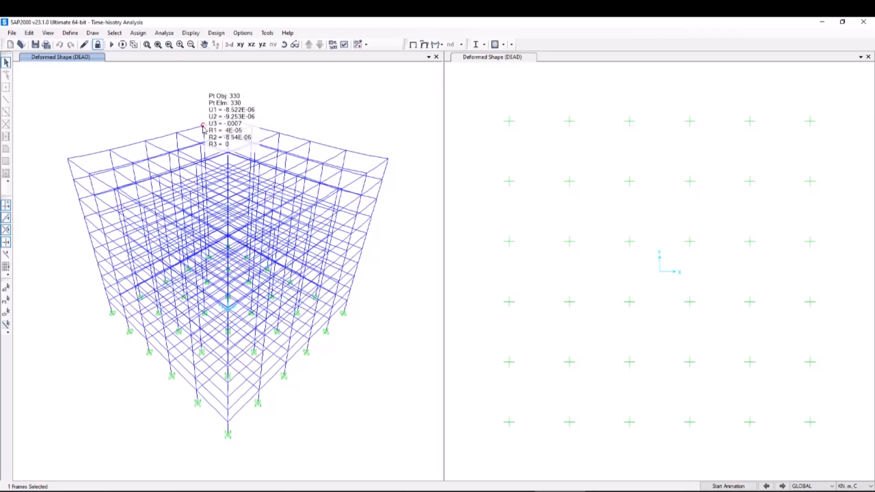
pyautogui.click(856, 486)
pyautogui.click(856, 487)
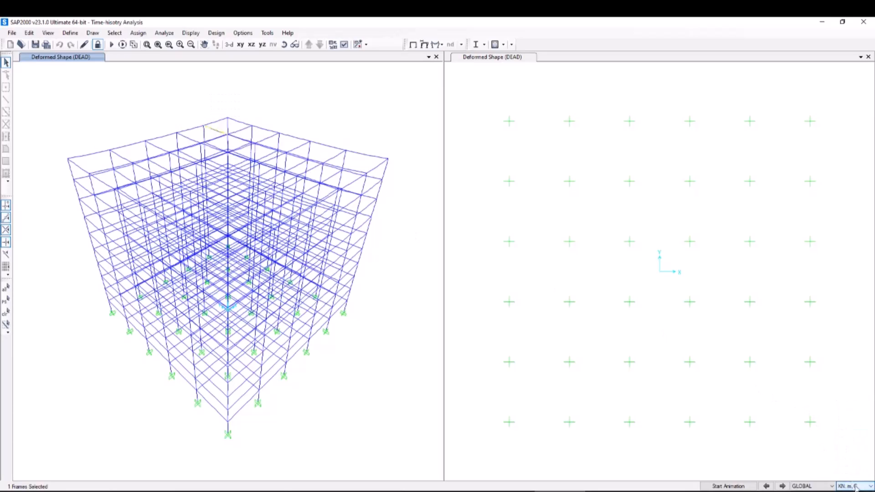
pyautogui.click(856, 487)
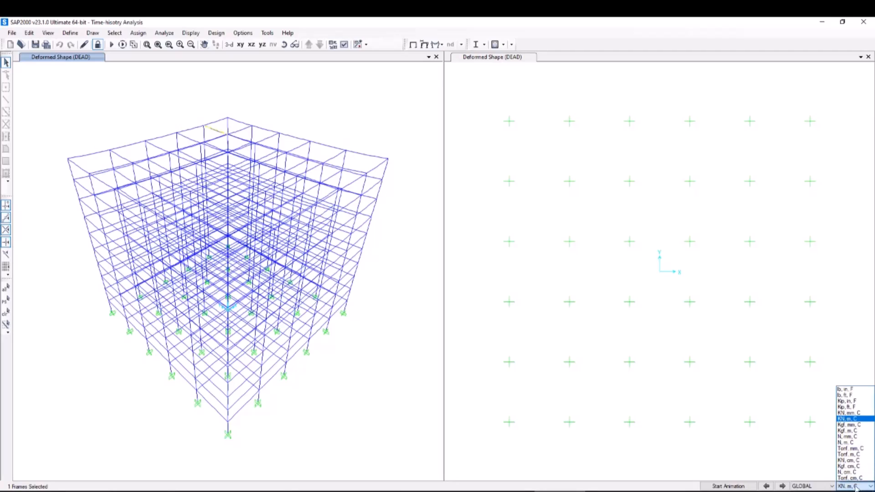
pyautogui.click(849, 413)
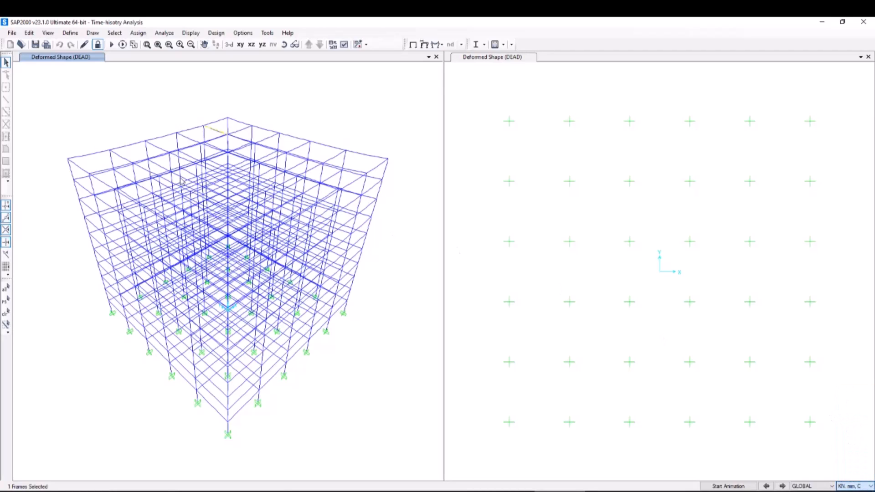
pyautogui.rightClick(131, 162)
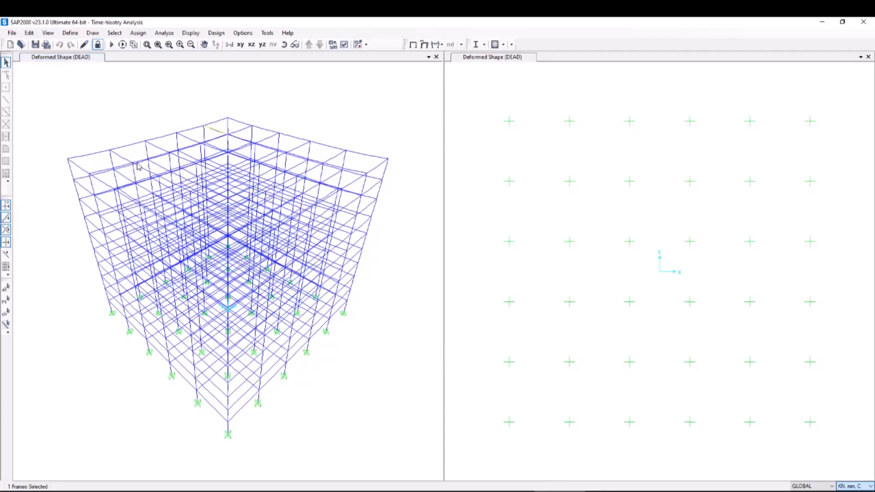
# Step: Inspect the displacements of a roof edge joint on the DEAD deformed shape
pyautogui.click(111, 155)
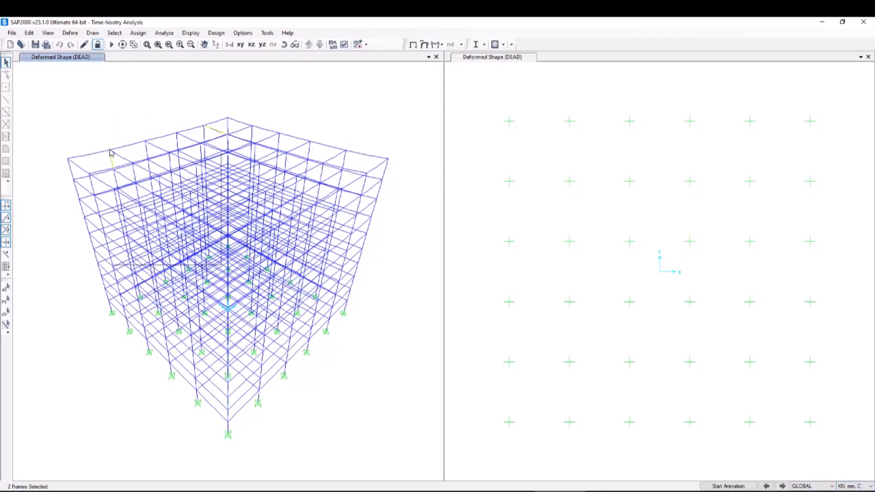
pyautogui.rightClick(110, 150)
pyautogui.click(108, 148)
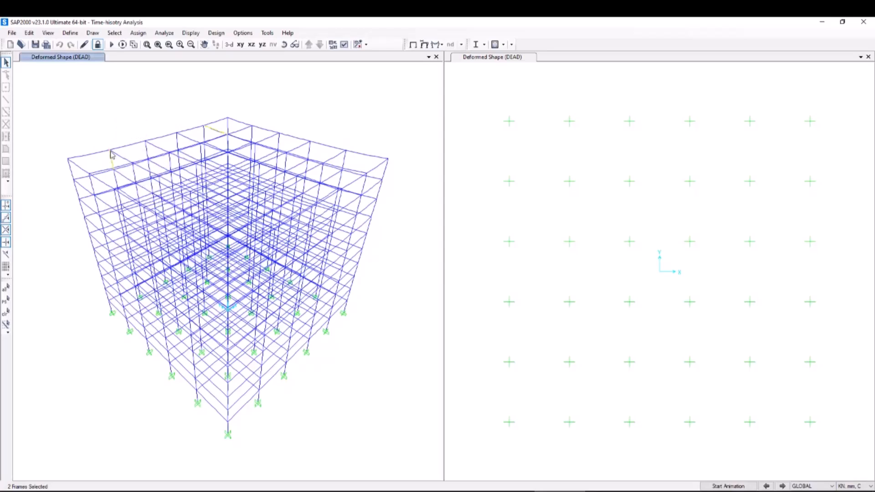
pyautogui.moveTo(111, 153)
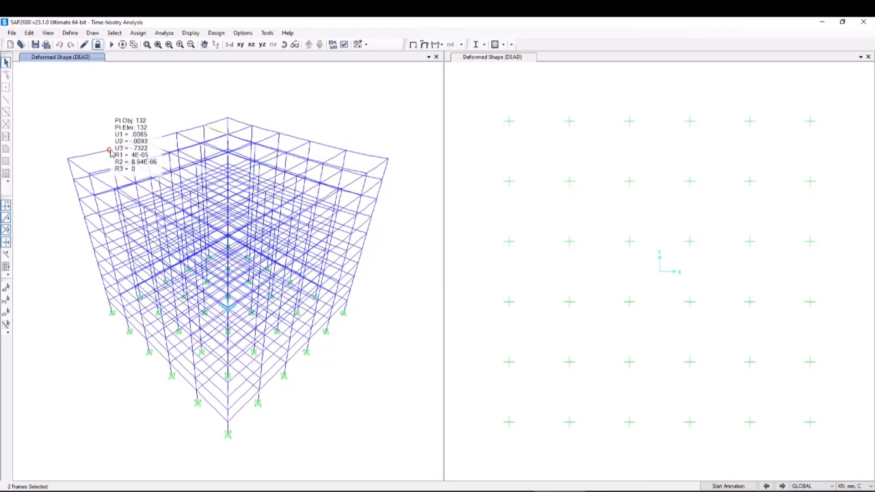
# Step: Display the TIME-HISTORY deformed shape at 10 sec with Ux contours, and stop its animation
pyautogui.click(435, 45)
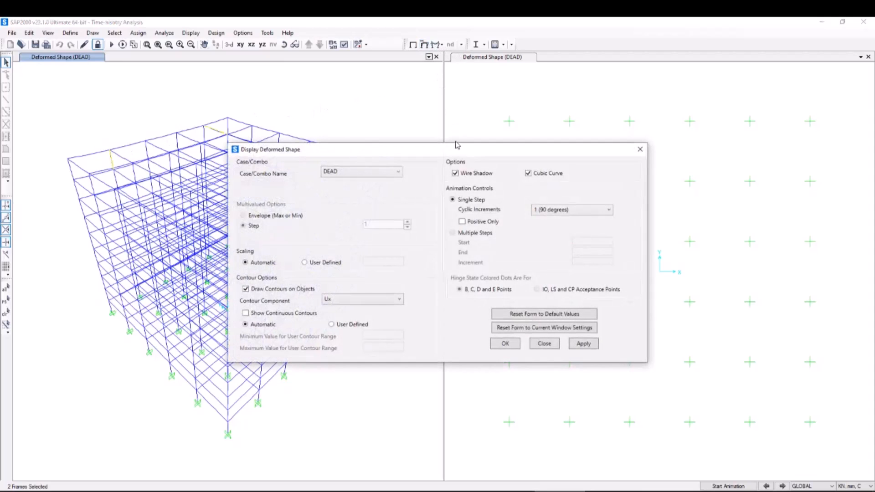
pyautogui.click(381, 173)
pyautogui.click(358, 198)
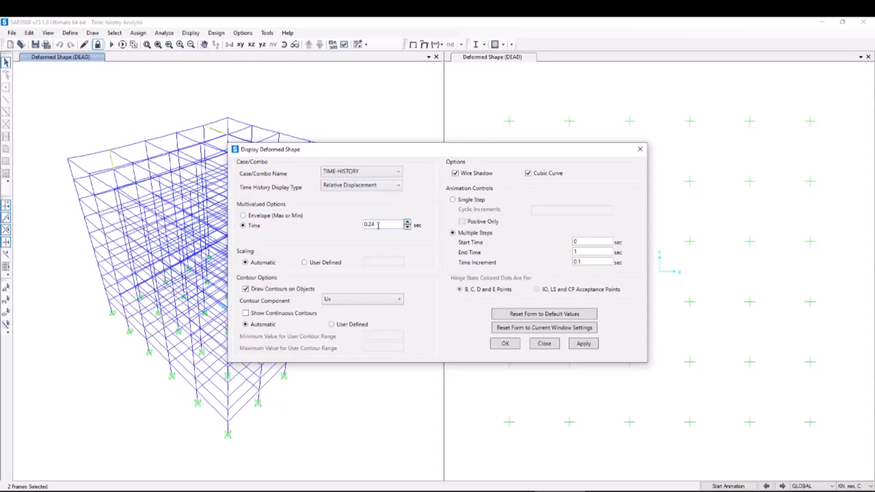
pyautogui.moveTo(379, 225); pyautogui.dragTo(351, 230)
pyautogui.write('10')
pyautogui.click(349, 299)
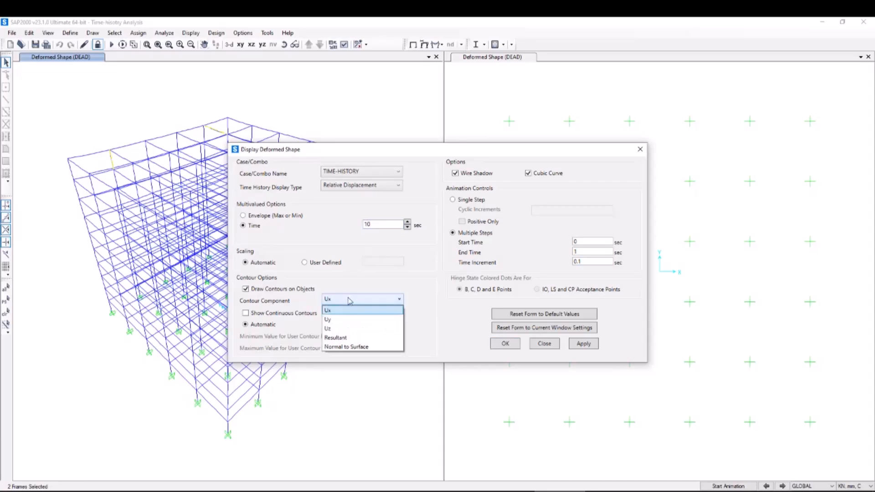
pyautogui.click(329, 309)
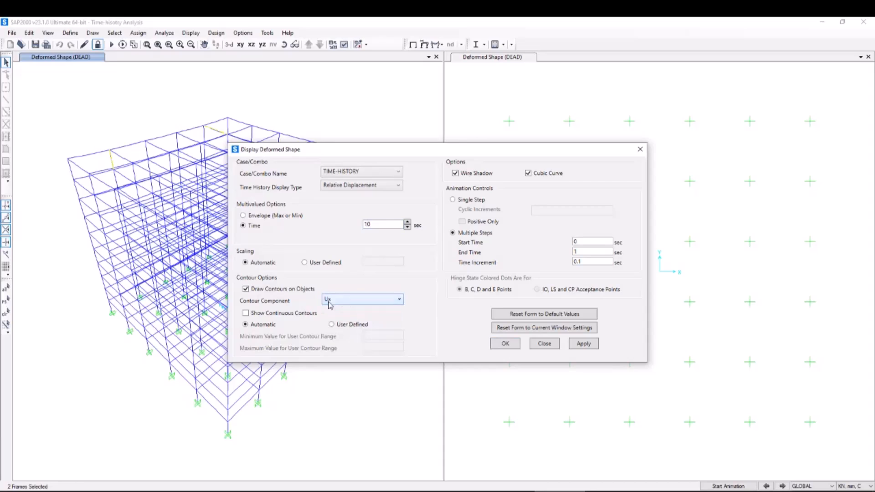
pyautogui.click(584, 345)
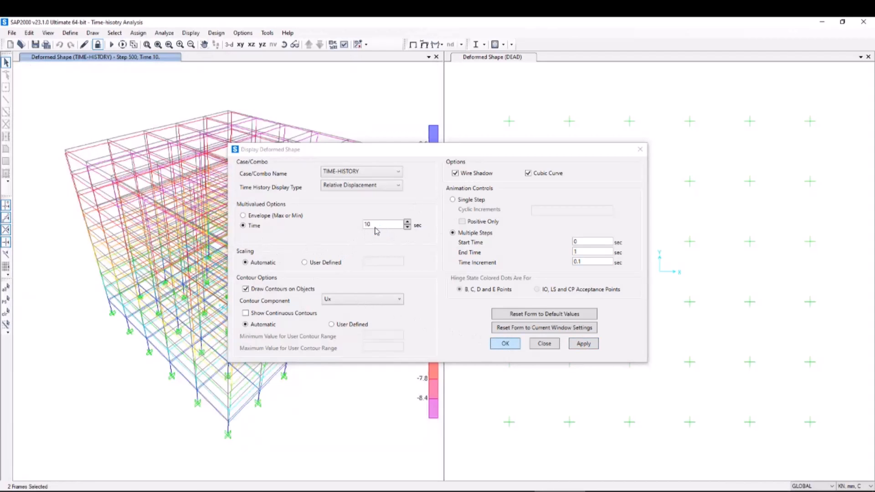
pyautogui.click(518, 344)
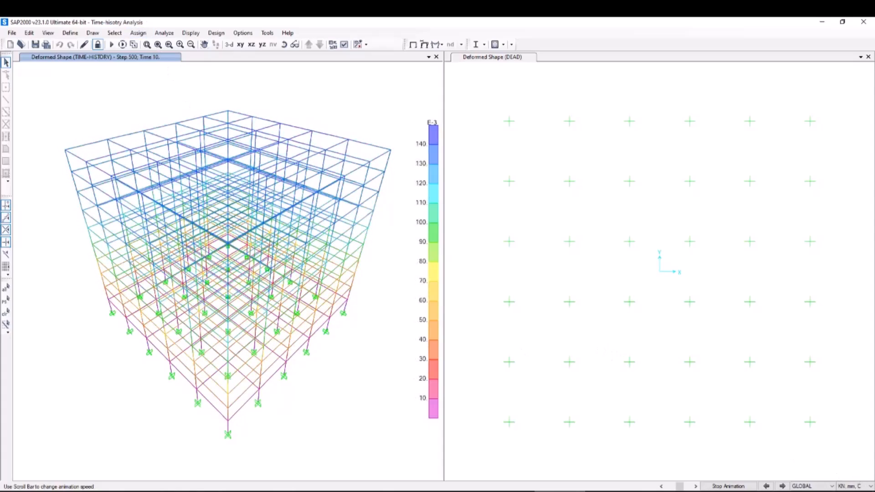
pyautogui.click(727, 486)
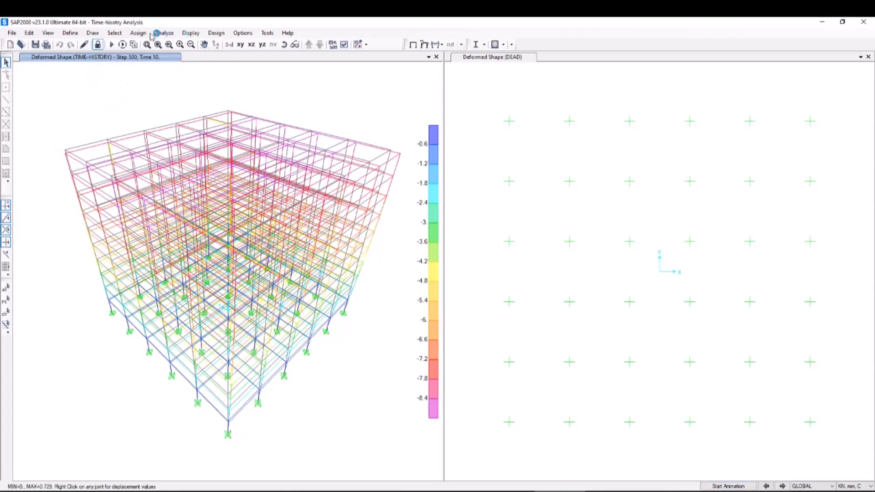
pyautogui.click(190, 33)
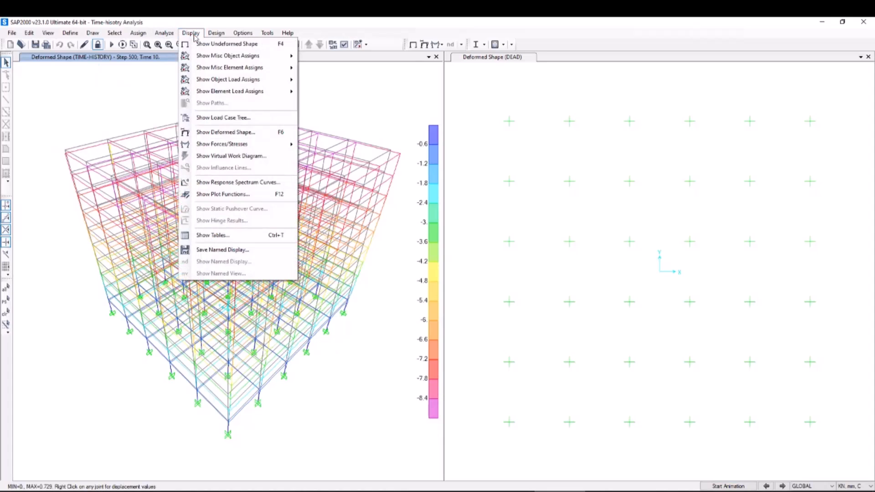
pyautogui.click(224, 195)
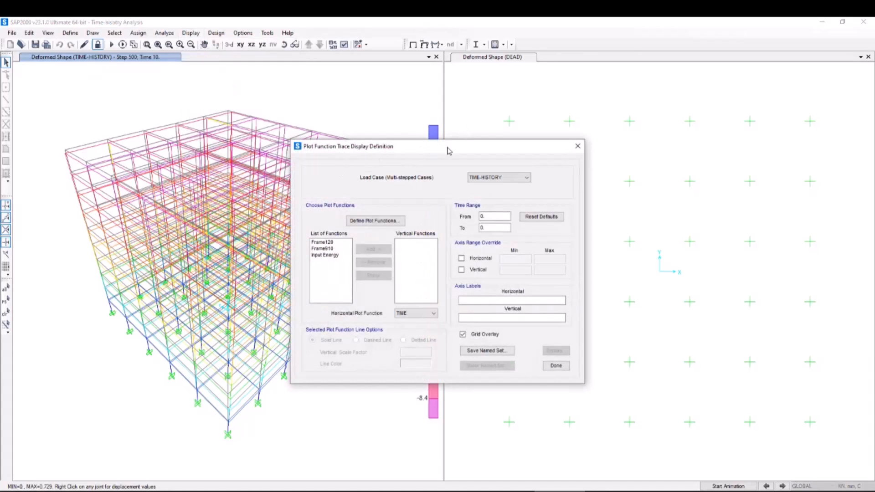
pyautogui.moveTo(449, 151); pyautogui.dragTo(541, 142)
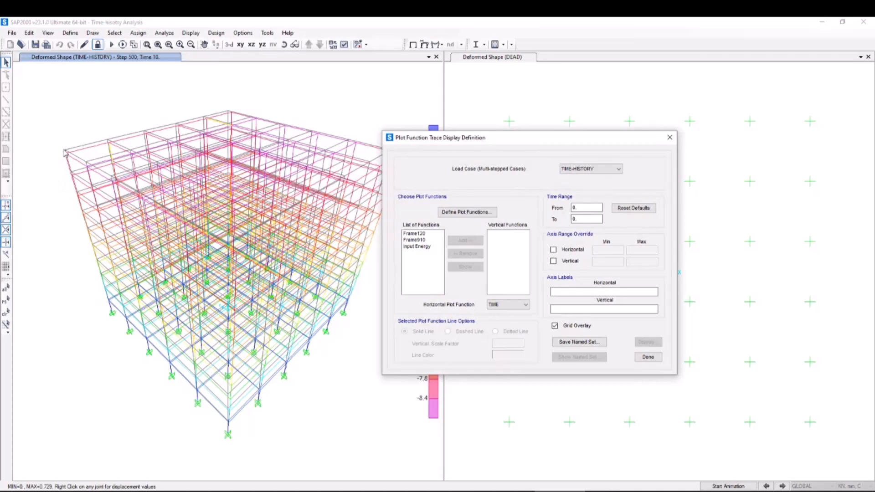
pyautogui.click(670, 138)
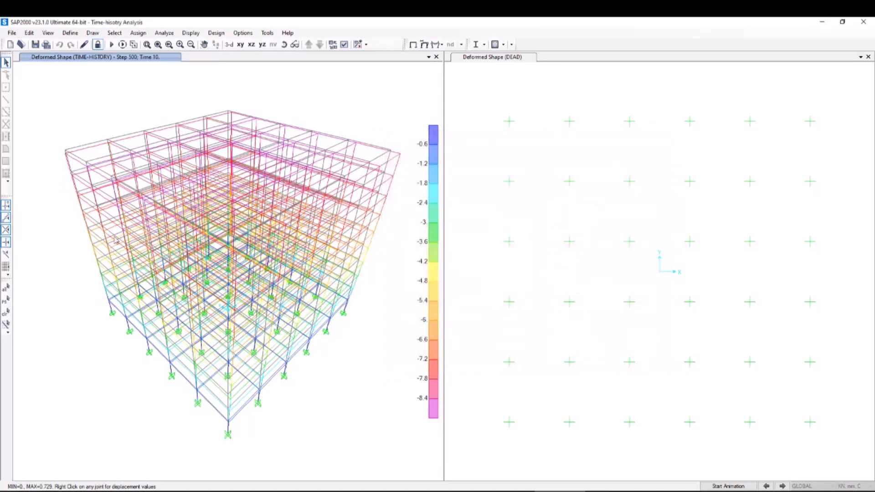
# Step: Identify the roof corner joint and add a joint plot function for joint 66 with vector type Accel and component UX
pyautogui.rightClick(66, 151)
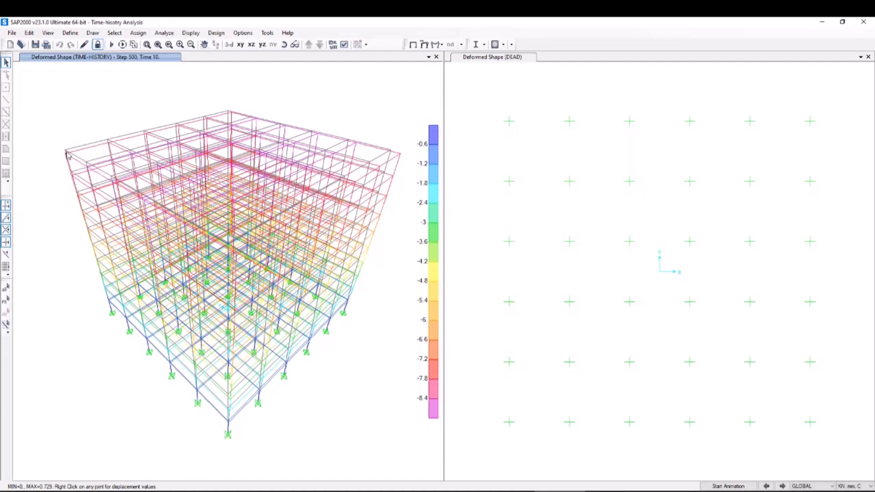
pyautogui.rightClick(66, 152)
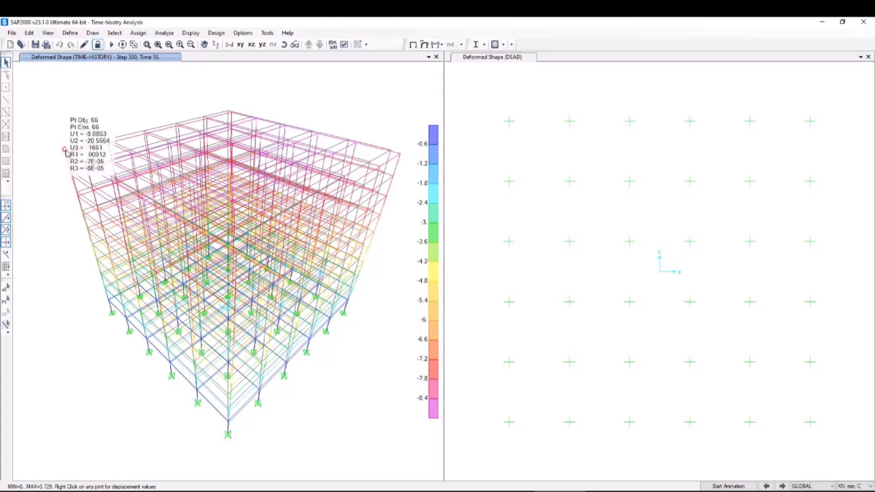
pyautogui.click(191, 32)
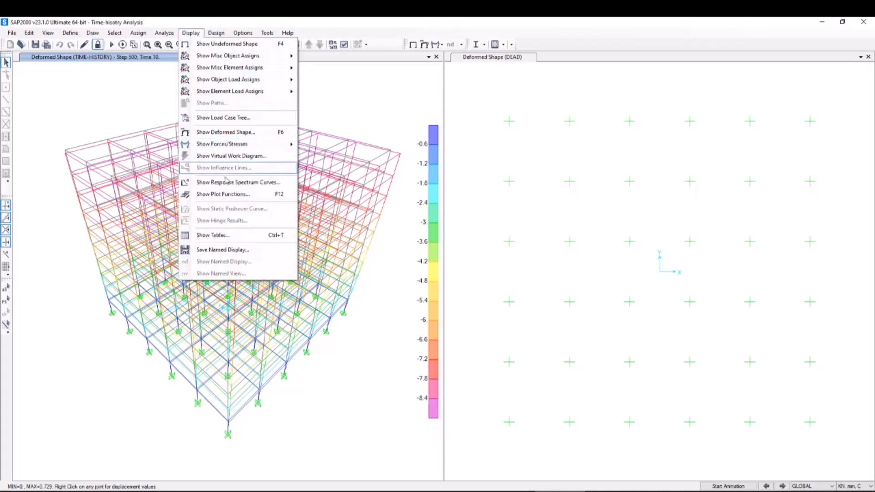
pyautogui.click(231, 195)
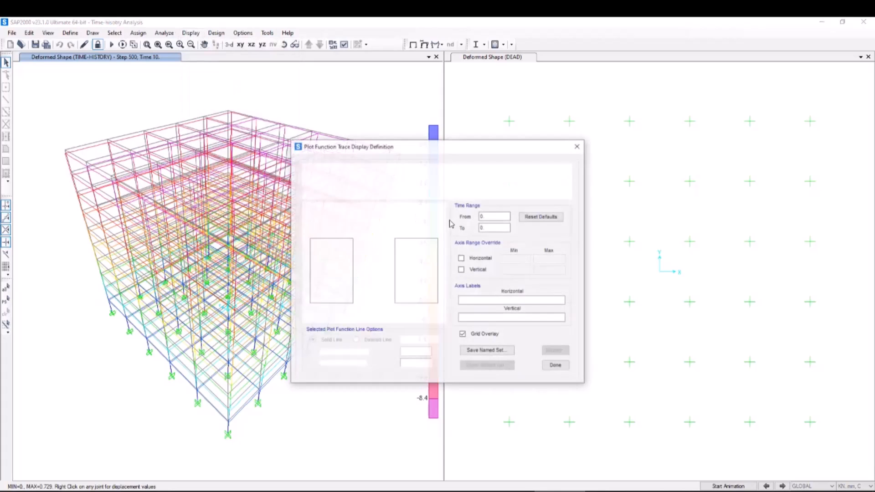
pyautogui.moveTo(455, 145); pyautogui.dragTo(381, 117)
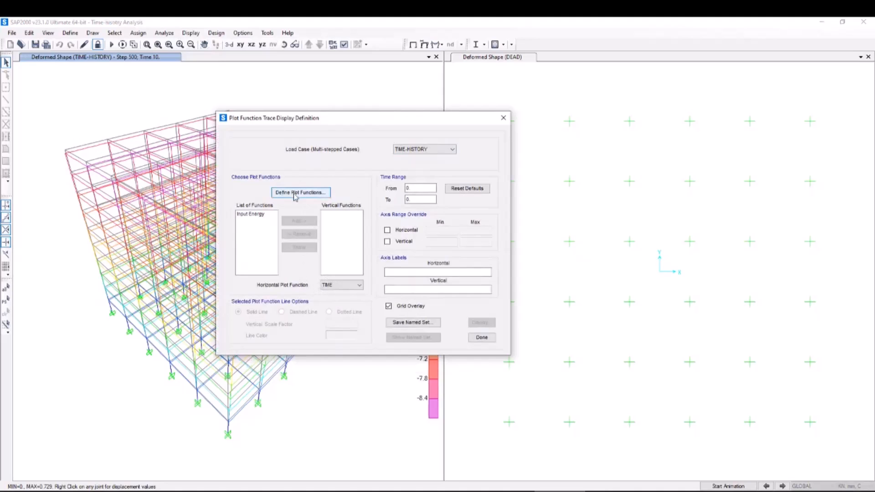
pyautogui.click(301, 192)
pyautogui.click(459, 231)
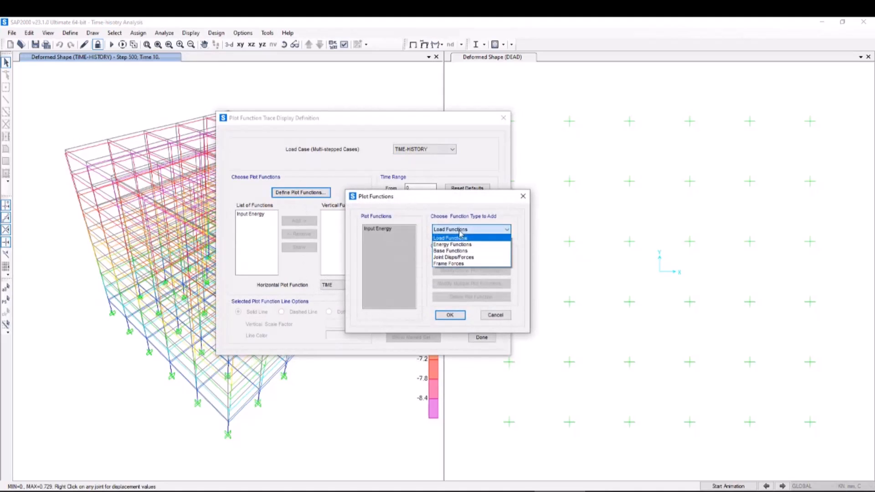
pyautogui.click(474, 258)
pyautogui.click(459, 262)
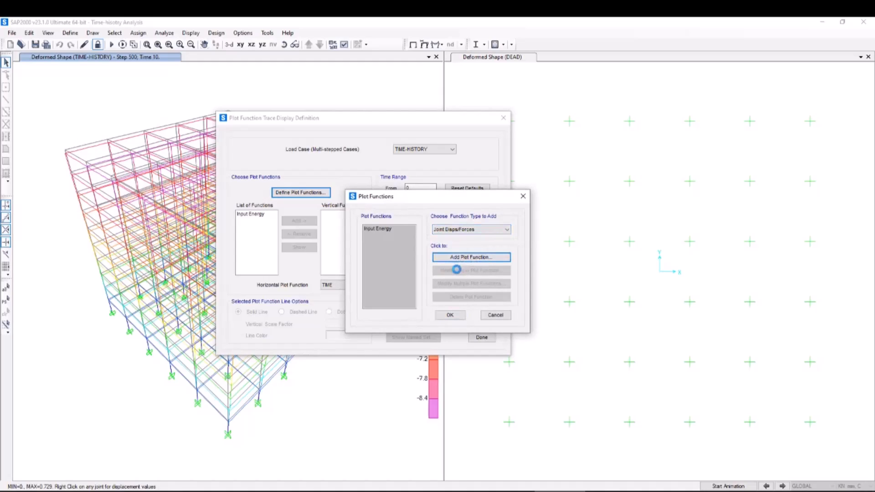
pyautogui.click(485, 237)
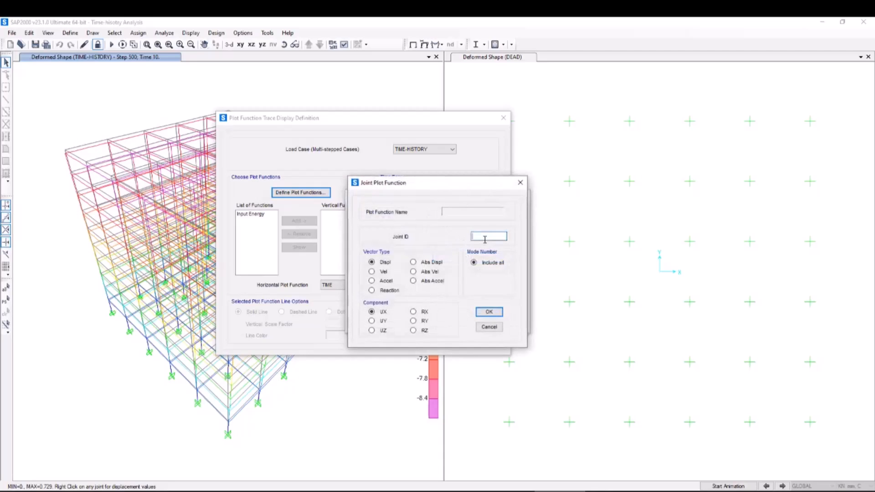
pyautogui.write('66')
pyautogui.click(381, 281)
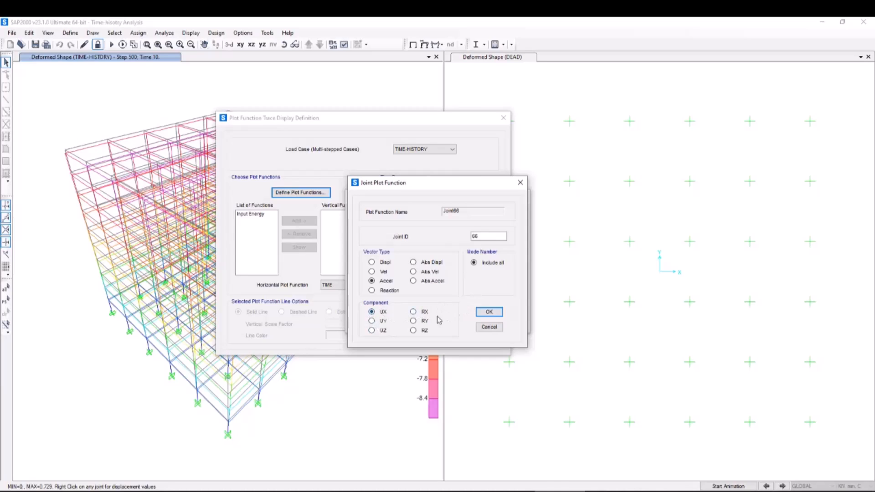
pyautogui.click(489, 313)
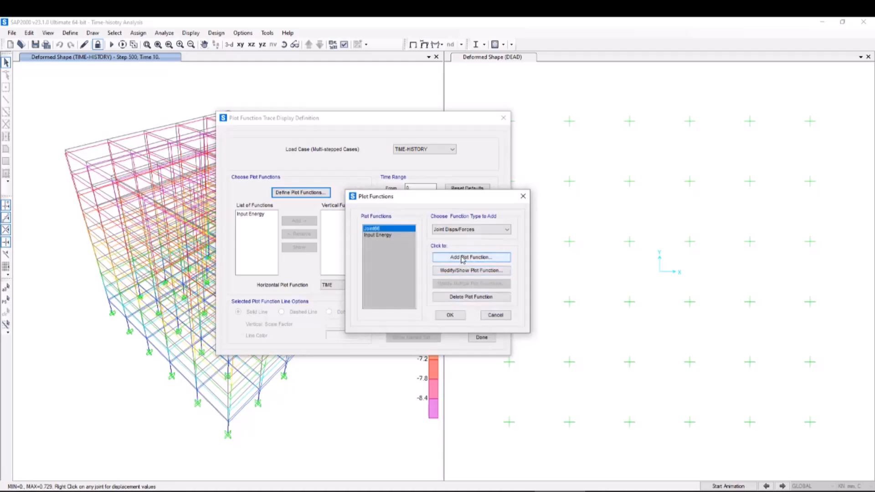
# Step: Add a second joint plot function for joint 66 with vector type Displ and component UY, and accept the plot functions
pyautogui.click(460, 271)
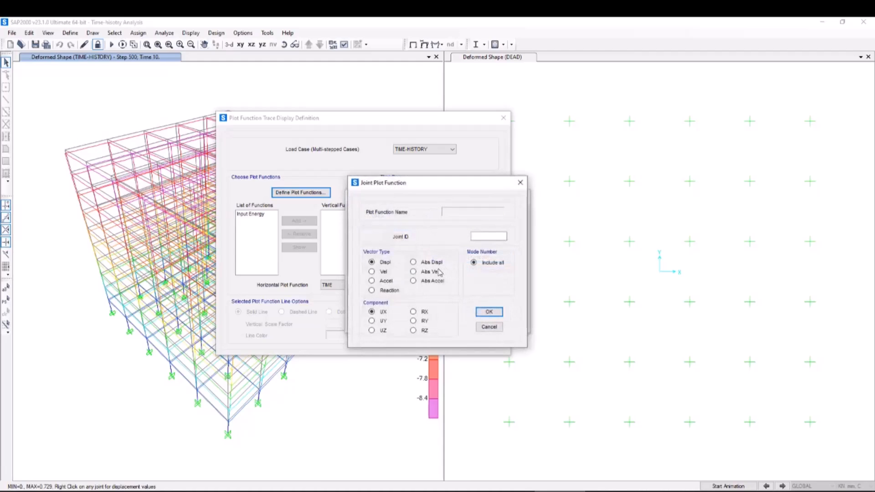
pyautogui.click(477, 237)
pyautogui.click(382, 322)
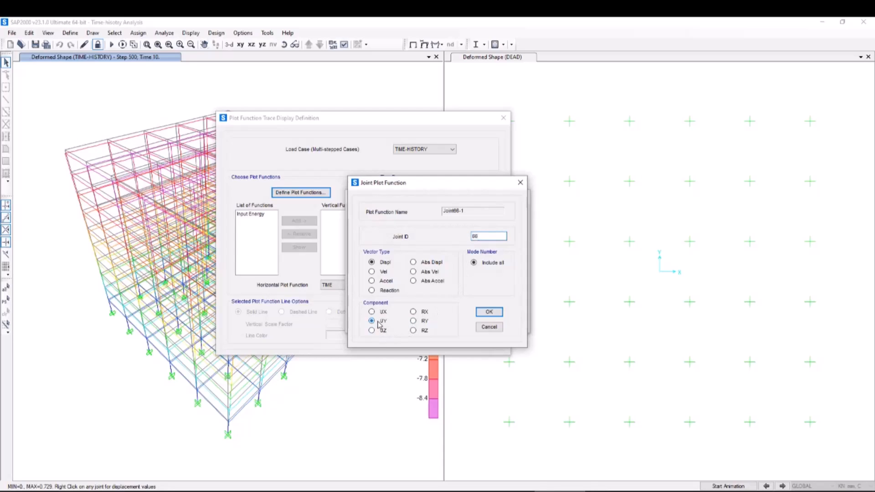
pyautogui.click(488, 313)
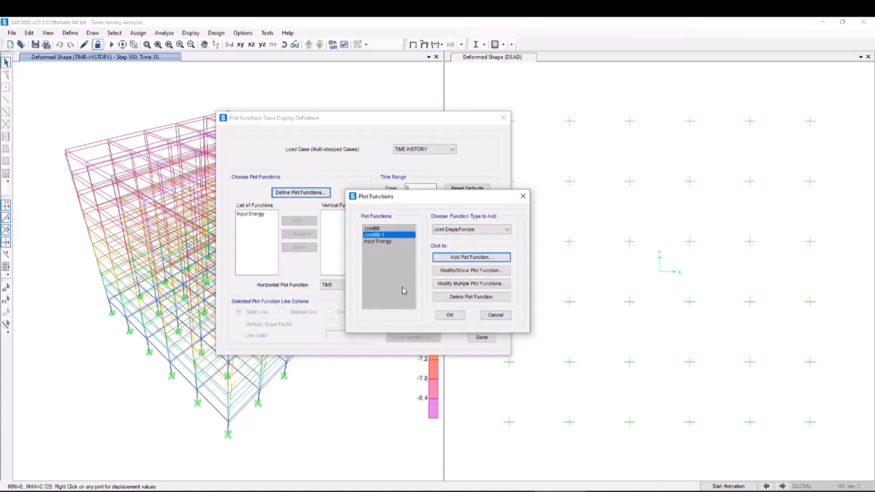
pyautogui.click(449, 315)
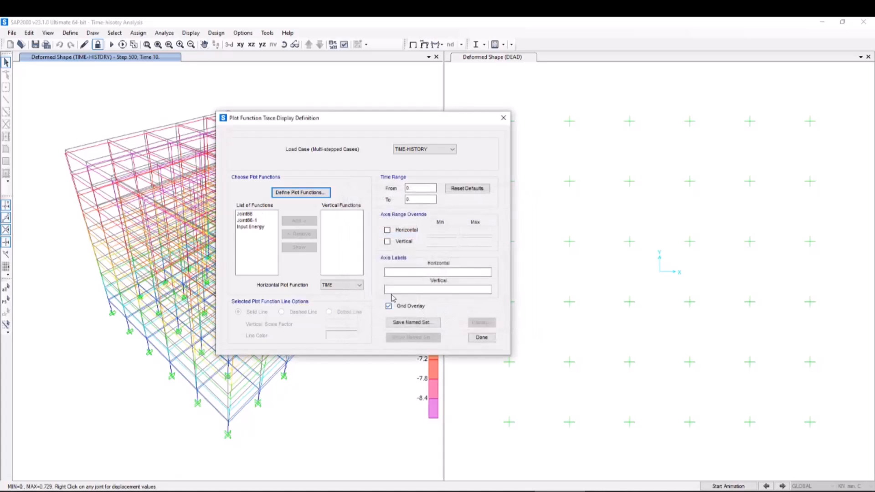
# Step: Plot the Joint66 acceleration function against TIME for the TIME-HISTORY case, review the trace and close it
pyautogui.click(244, 214)
pyautogui.click(297, 222)
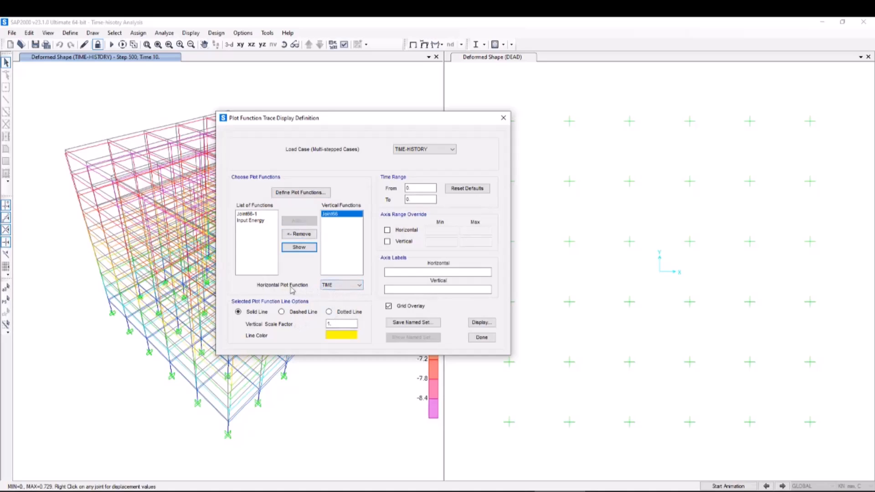
pyautogui.click(481, 325)
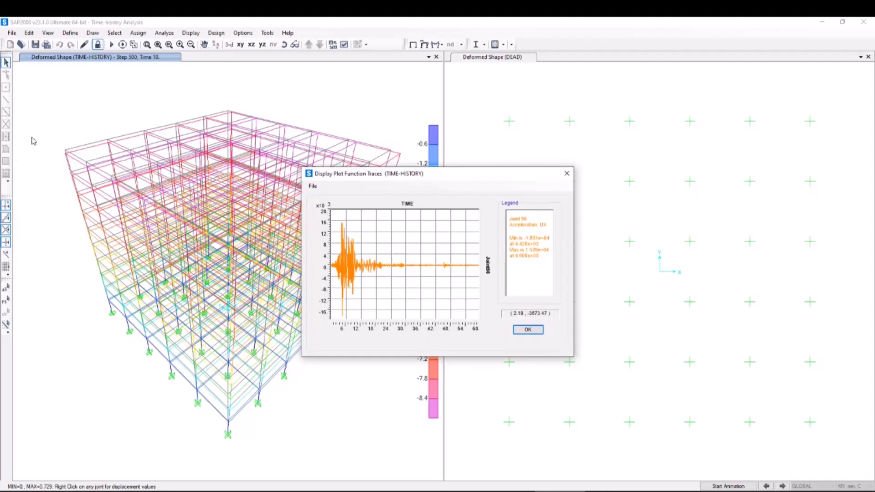
pyautogui.click(528, 330)
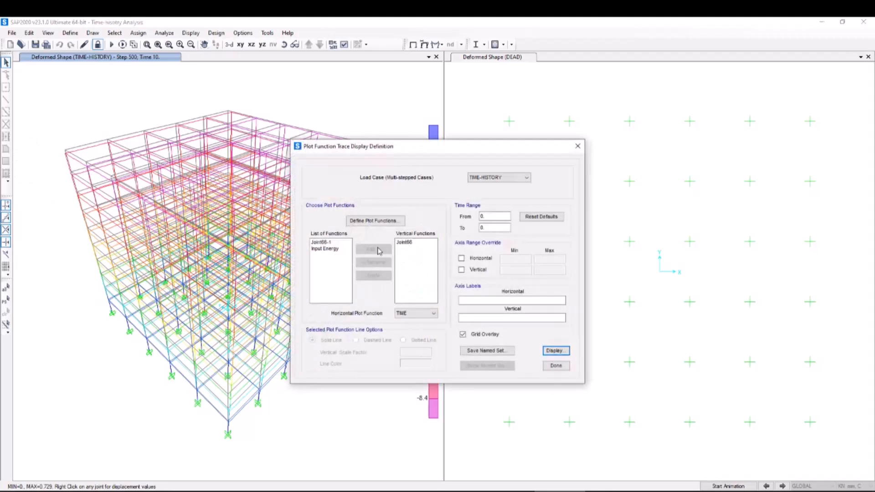
# Step: Replace Joint66 with the Joint66-1 displacement function in the plot's vertical functions
pyautogui.click(405, 242)
pyautogui.click(382, 265)
pyautogui.click(322, 242)
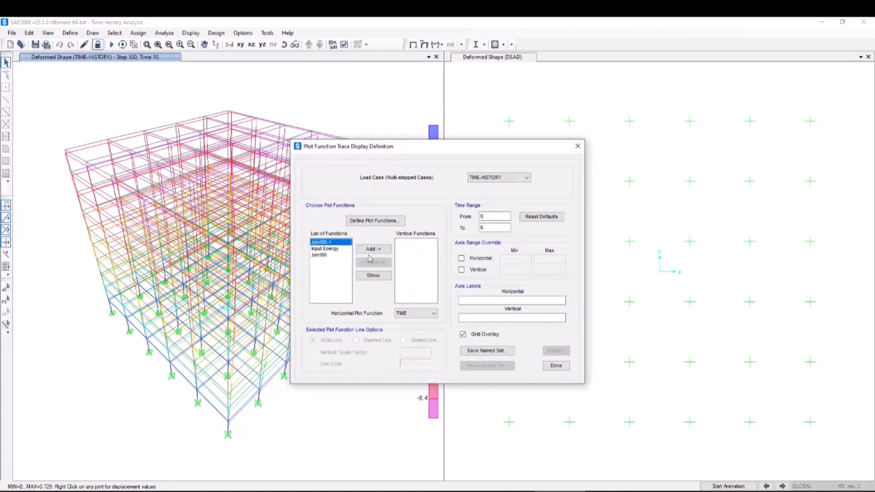
pyautogui.click(379, 249)
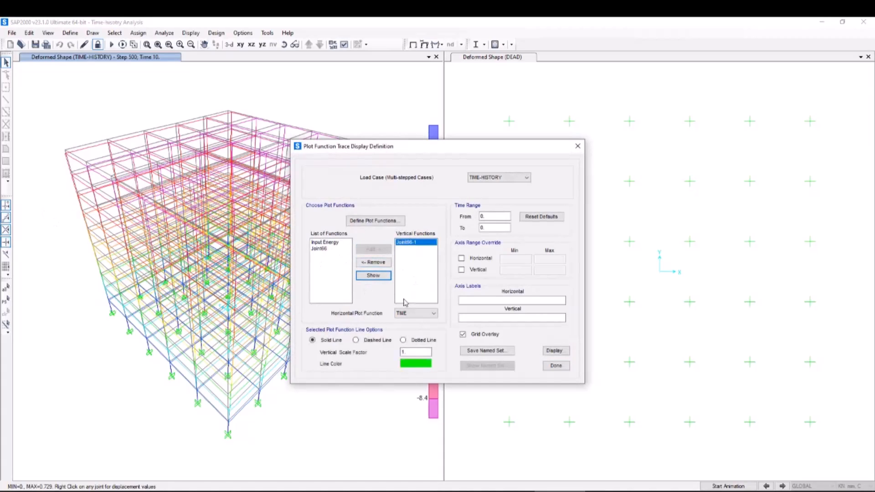
# Step: Display the TIME-HISTORY trace of the Joint66-1 function against time, and close the plot
pyautogui.click(554, 350)
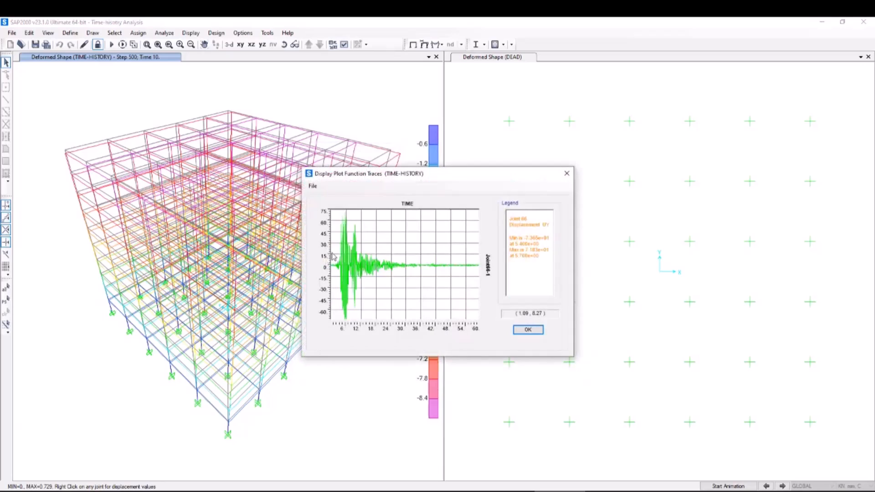
pyautogui.click(517, 332)
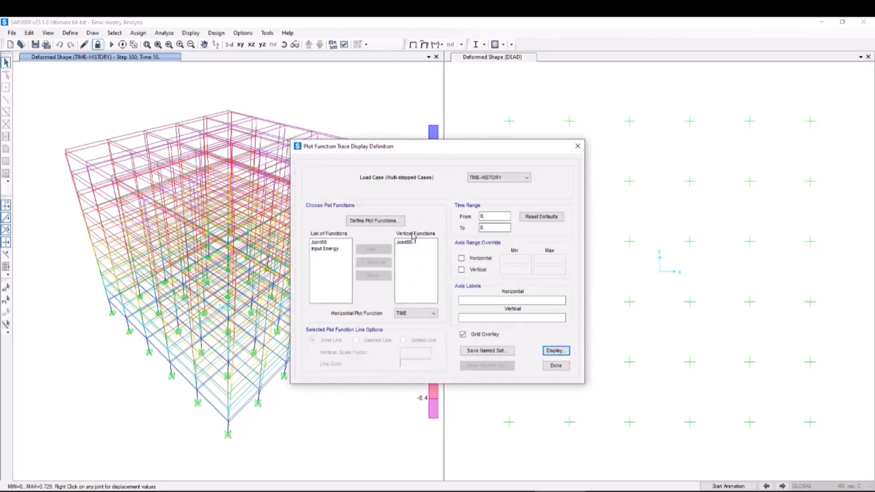
# Step: Add a Joint Disps/Forces plot function for joint 66 with the Abs Accel vector type and UX component
pyautogui.click(375, 220)
pyautogui.click(467, 230)
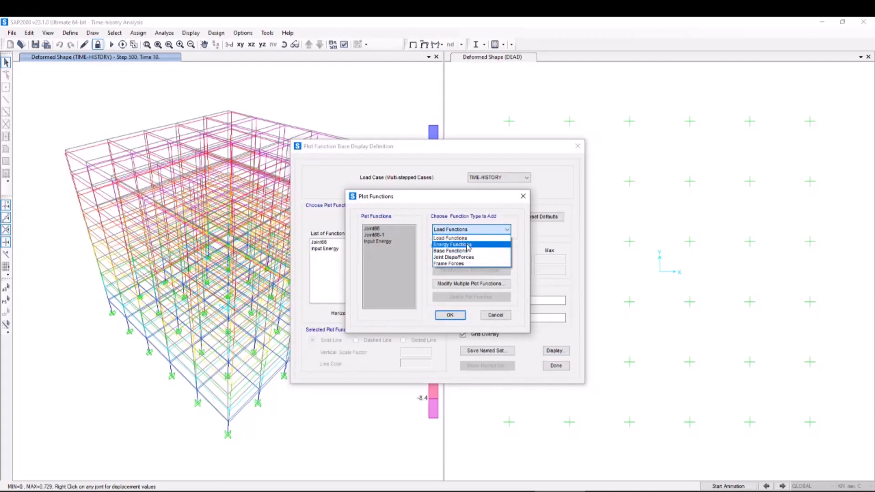
pyautogui.click(463, 258)
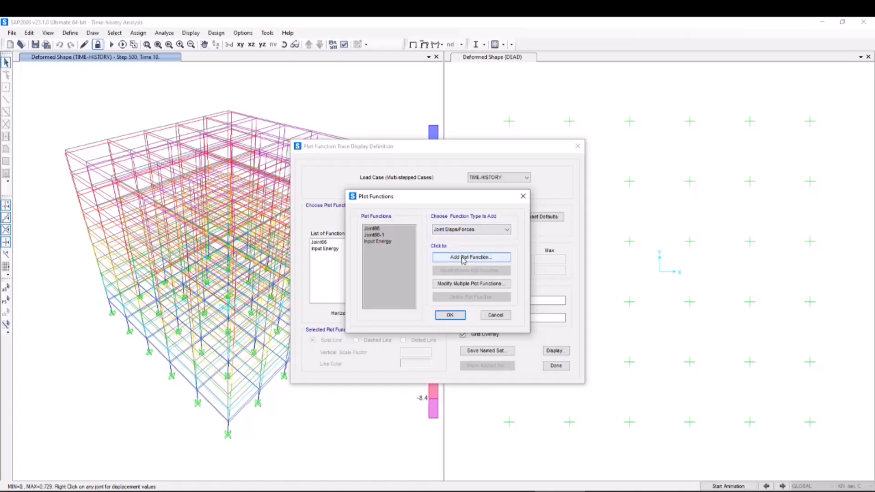
pyautogui.click(460, 258)
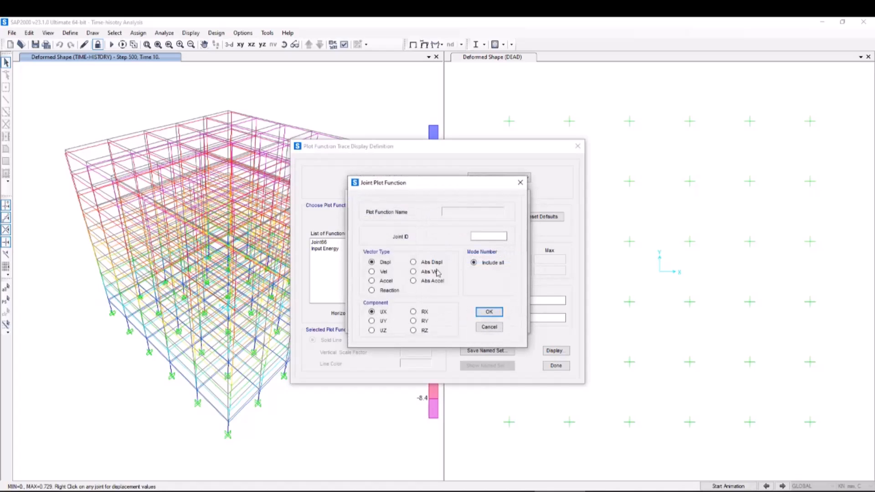
pyautogui.click(482, 236)
pyautogui.click(414, 262)
pyautogui.click(373, 263)
pyautogui.click(493, 313)
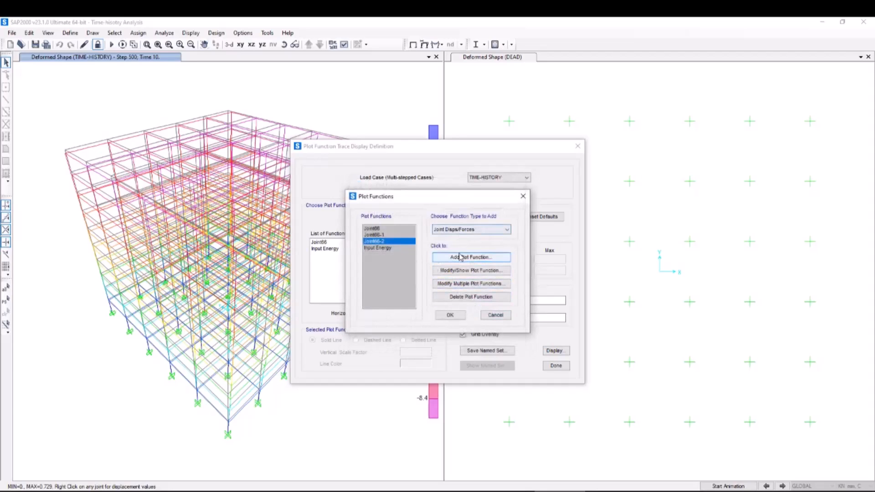
# Step: Add another joint plot function for joint 66 with the Displ vector type and UY component, and accept the function definitions
pyautogui.click(461, 259)
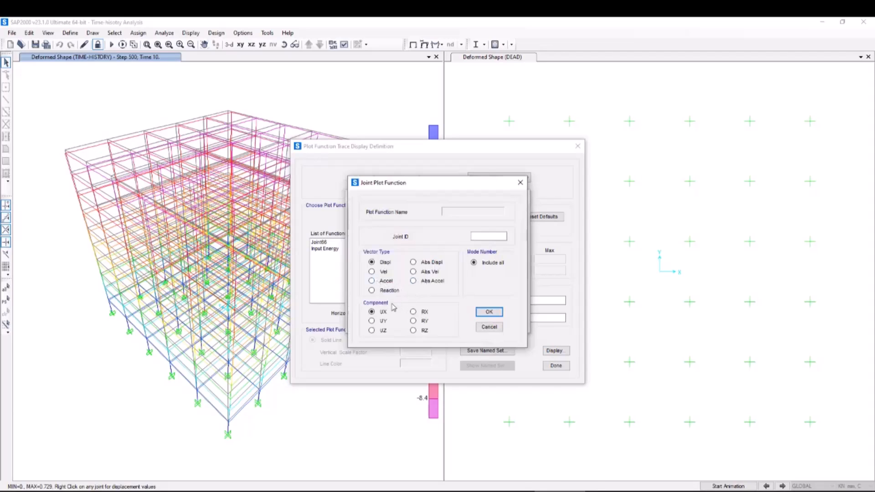
pyautogui.click(378, 321)
pyautogui.click(489, 314)
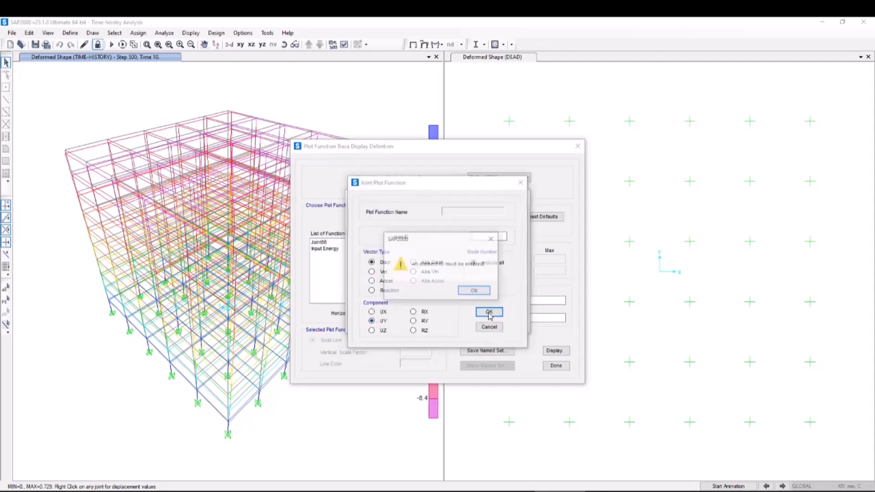
pyautogui.click(472, 291)
pyautogui.click(483, 237)
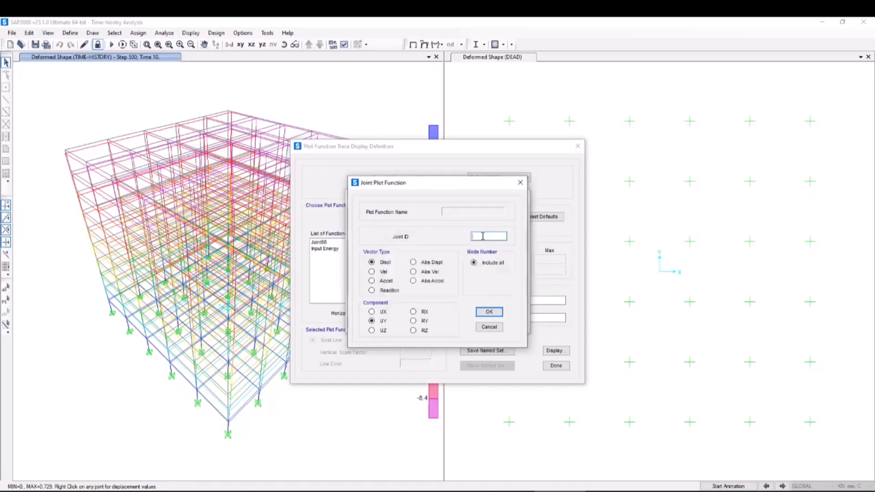
pyautogui.click(489, 312)
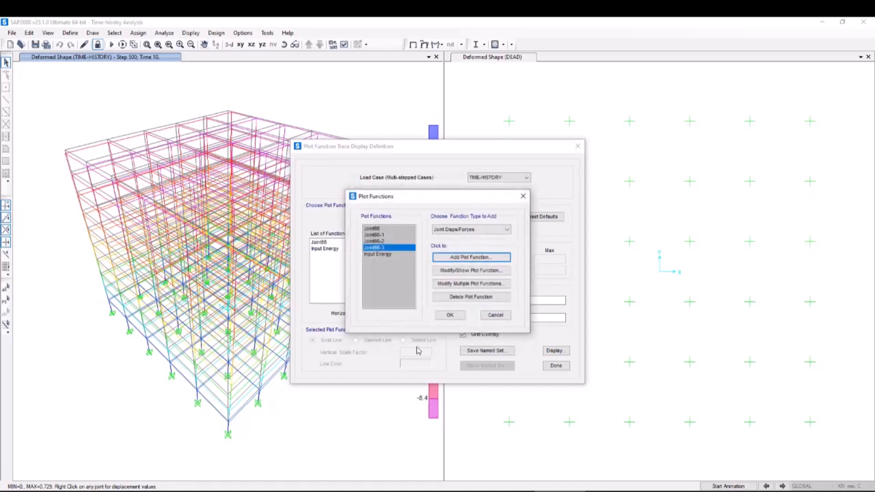
pyautogui.click(449, 315)
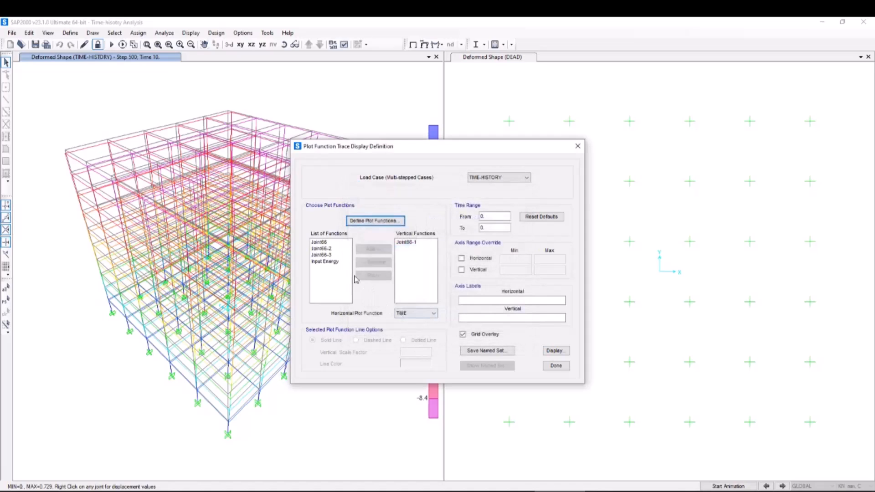
# Step: Replace Joint66-1 with Joint66-2 as the vertical function, display its trace against time, and close the plot
pyautogui.click(325, 249)
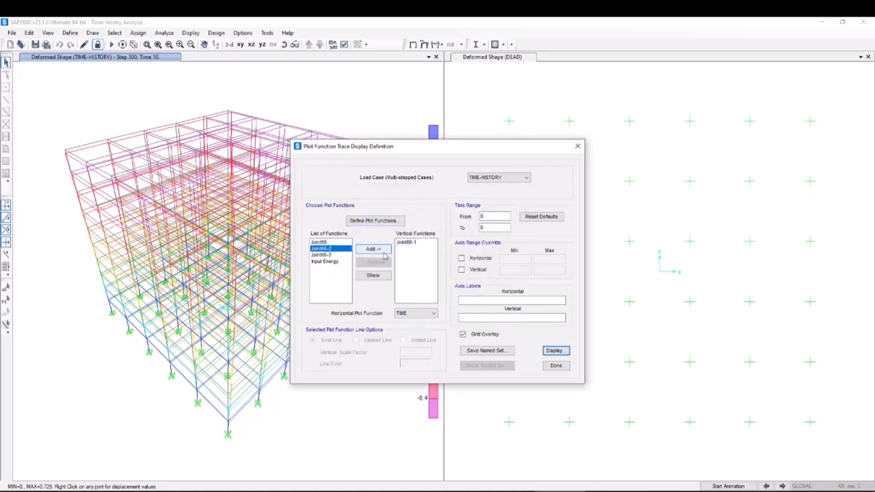
pyautogui.click(407, 242)
pyautogui.click(373, 262)
pyautogui.click(326, 249)
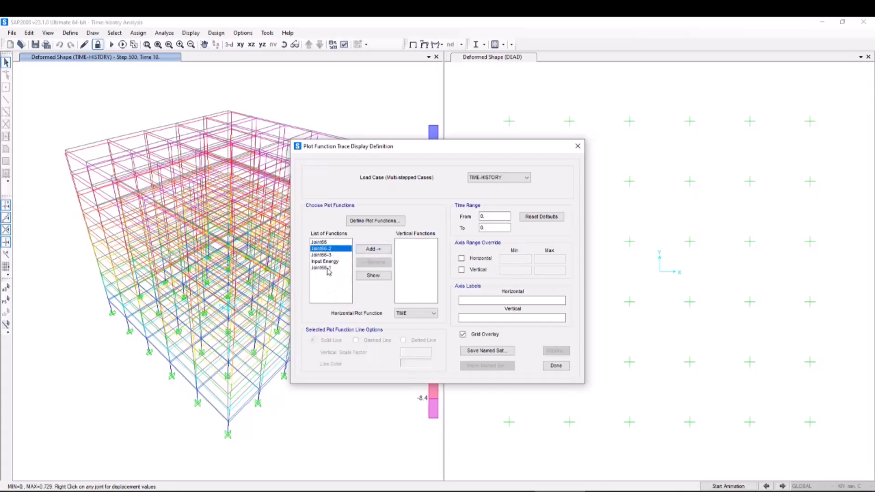
pyautogui.click(373, 249)
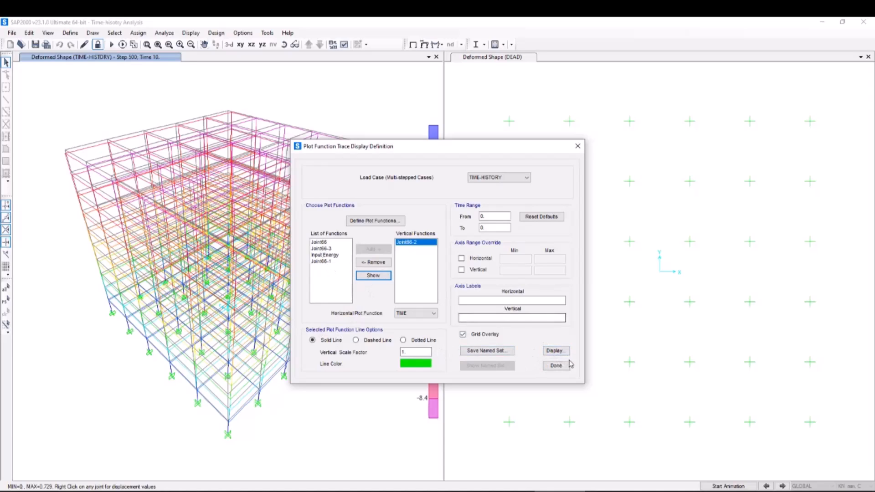
pyautogui.click(555, 351)
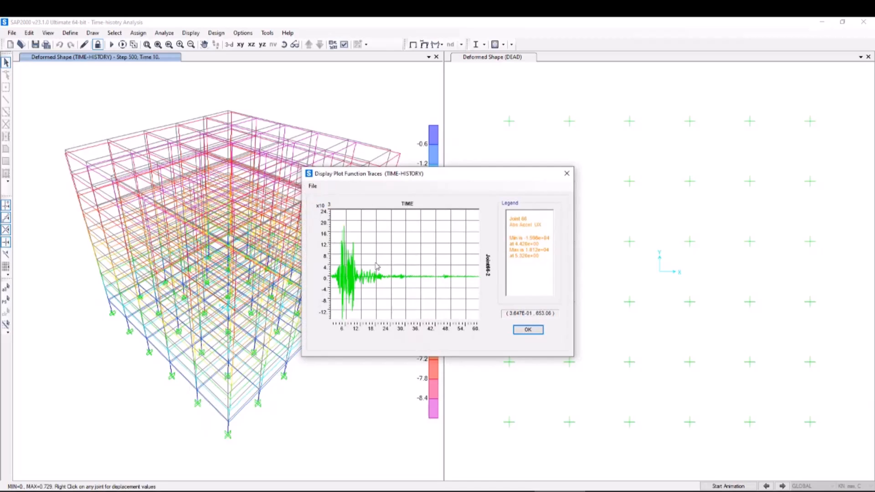
pyautogui.click(527, 330)
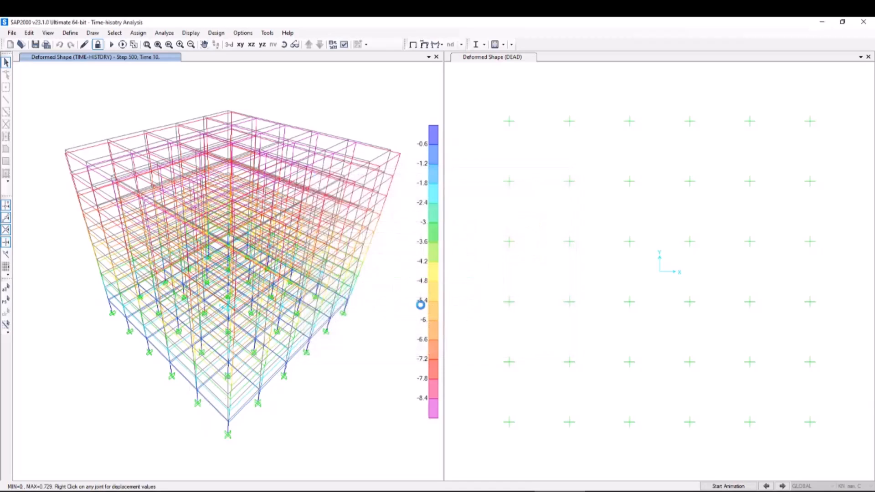
# Step: Replace Joint66-2 with Joint66-3 as the vertical function, view its trace against time, and finish the plot definition
pyautogui.click(406, 242)
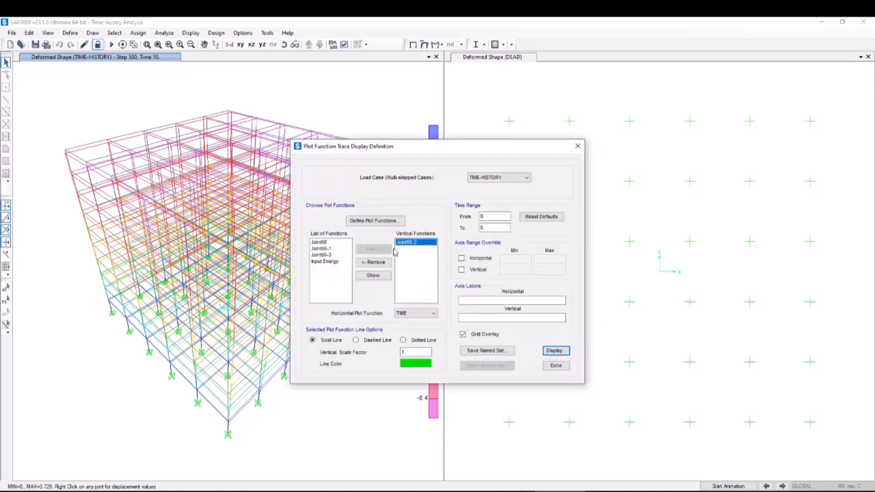
pyautogui.click(374, 263)
pyautogui.click(322, 255)
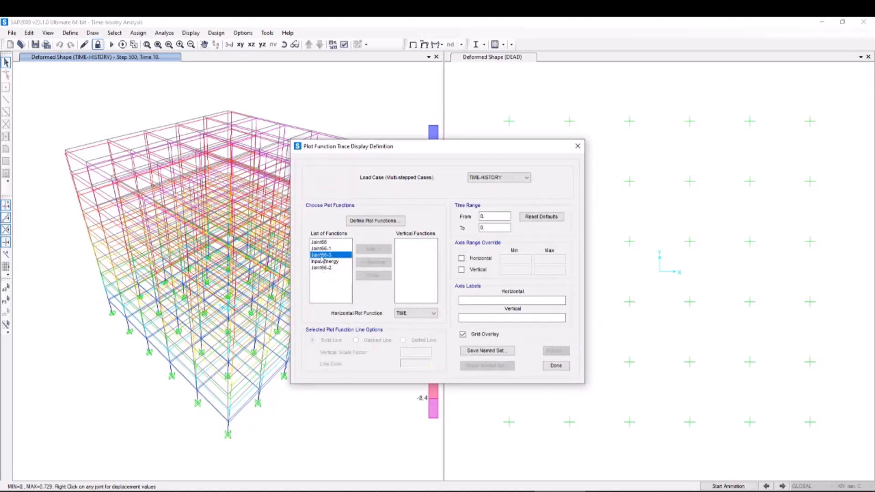
pyautogui.click(374, 249)
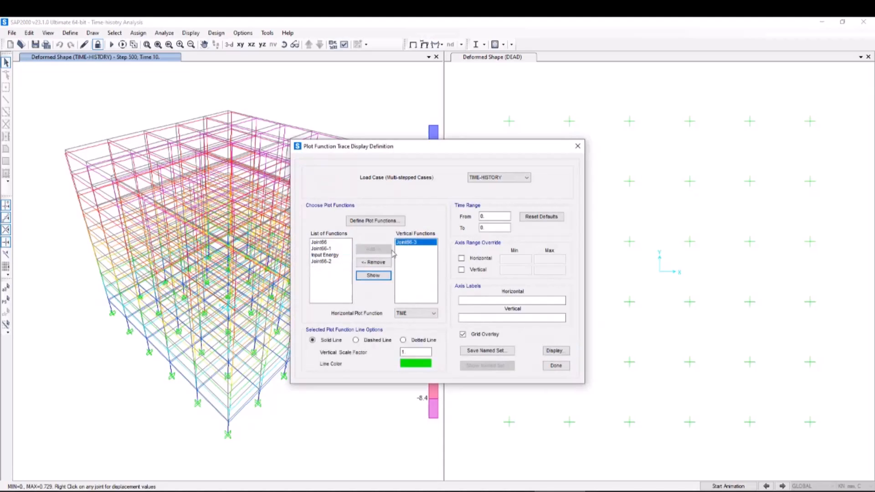
pyautogui.click(555, 351)
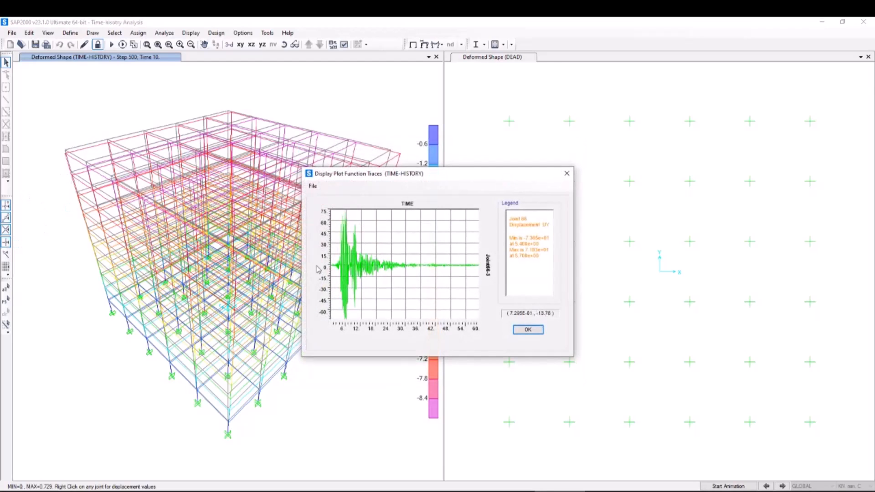
pyautogui.moveTo(347, 214)
pyautogui.click(528, 329)
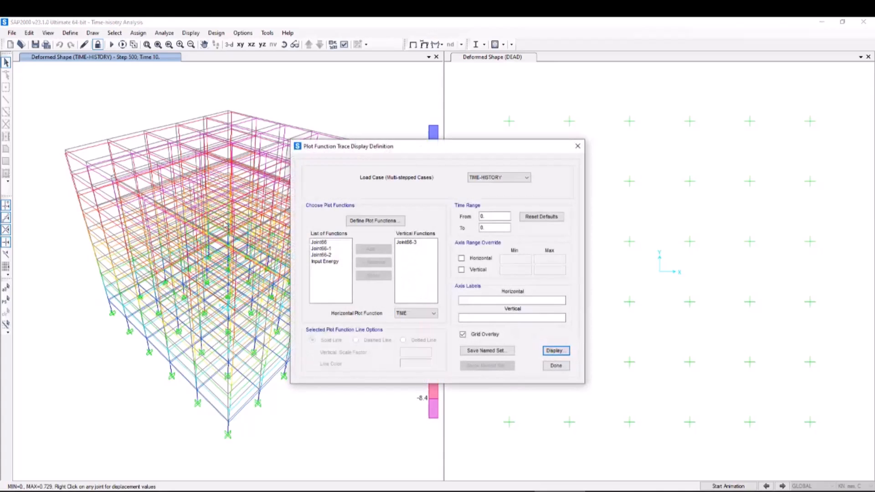
pyautogui.click(556, 366)
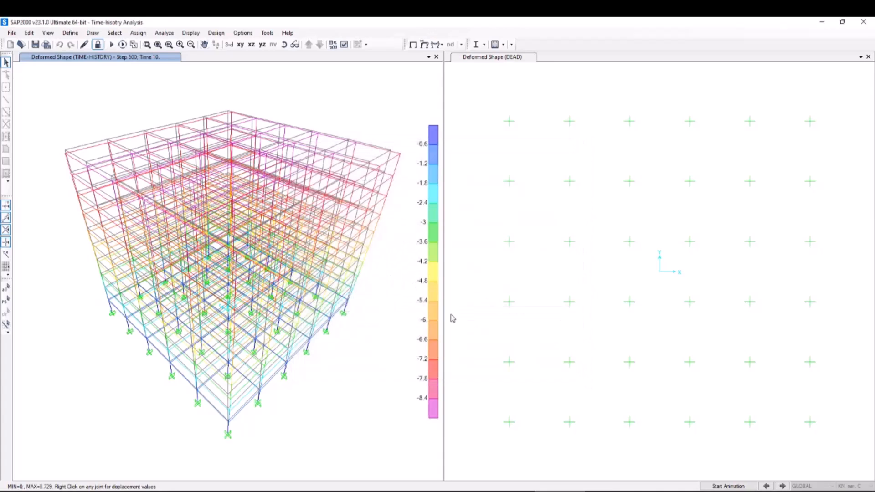
# Step: Reopen the plot function definition and replace Joint66-3 with Joint66-1 as the vertical function
pyautogui.click(12, 34)
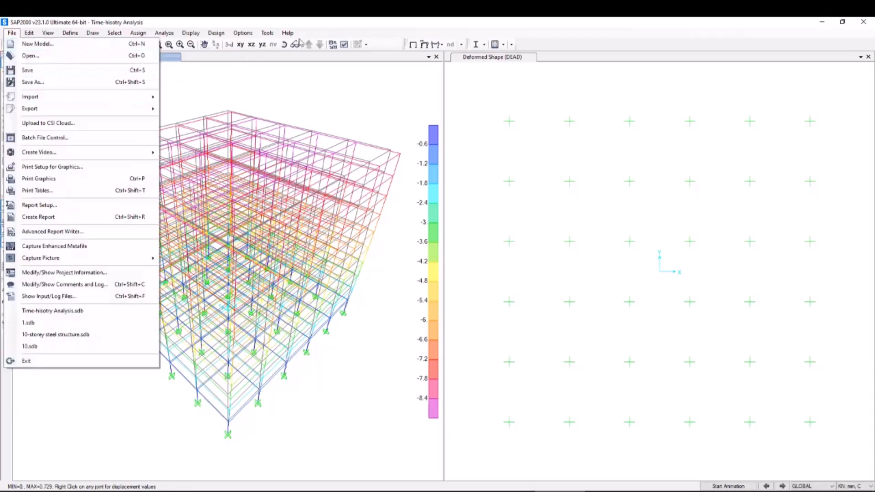
pyautogui.click(325, 30)
pyautogui.click(191, 33)
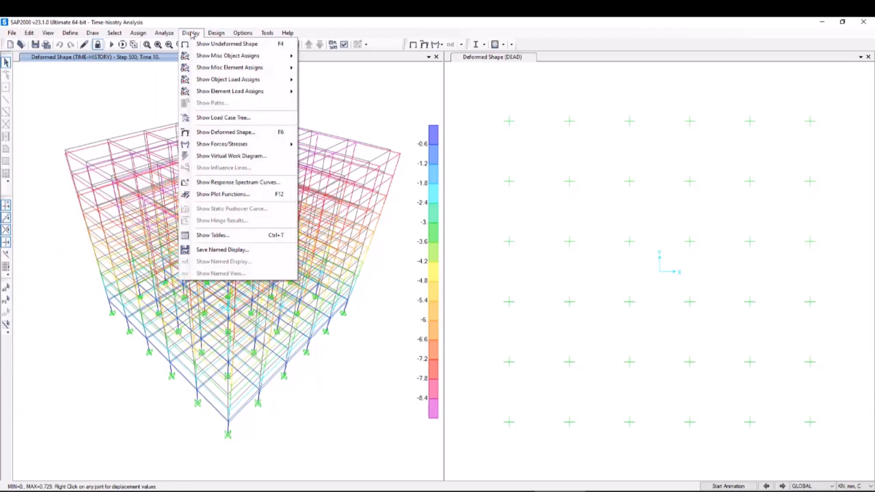
pyautogui.click(223, 194)
pyautogui.click(404, 245)
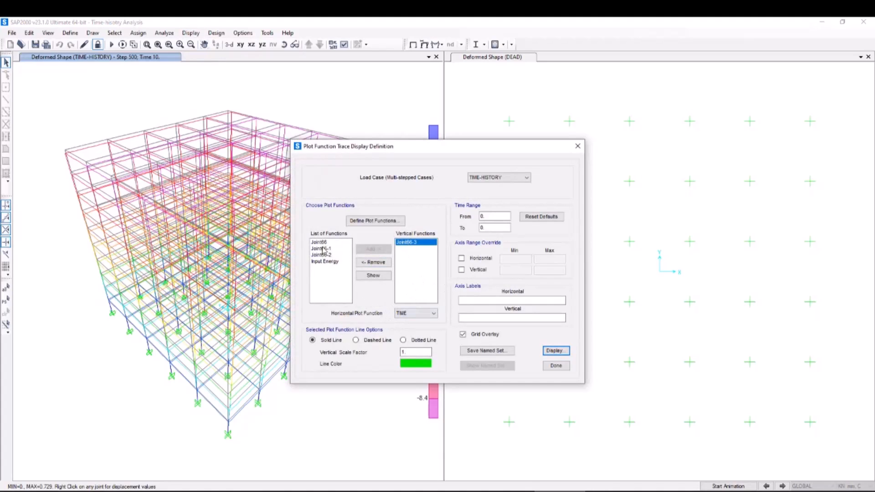
pyautogui.click(322, 249)
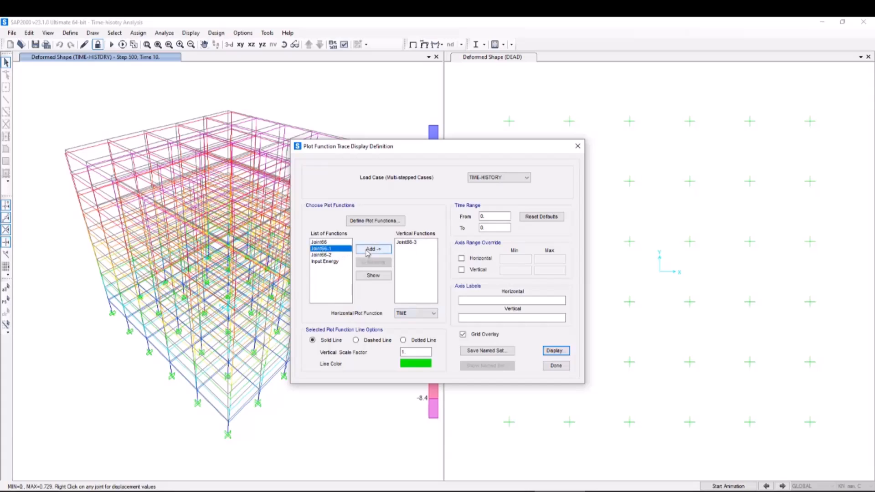
pyautogui.click(370, 250)
pyautogui.click(405, 242)
pyautogui.click(373, 263)
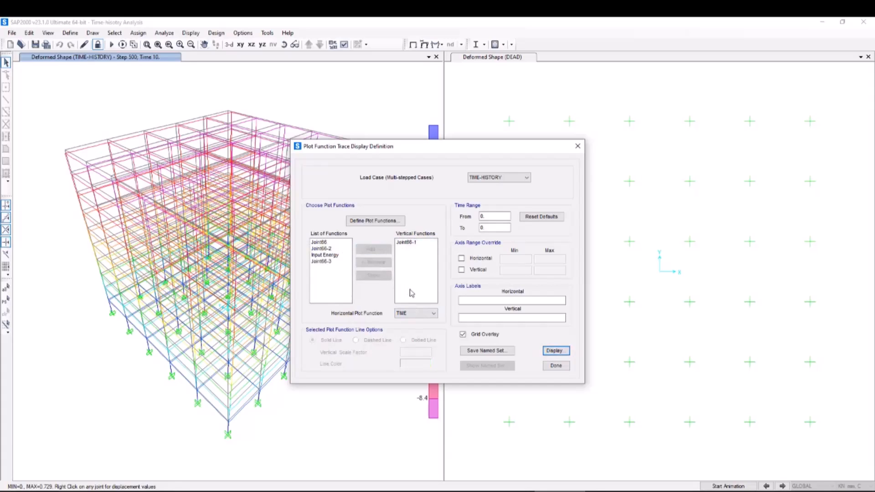
# Step: Save the current plot function setup as a named set called ACC and close the plot definition
pyautogui.click(476, 353)
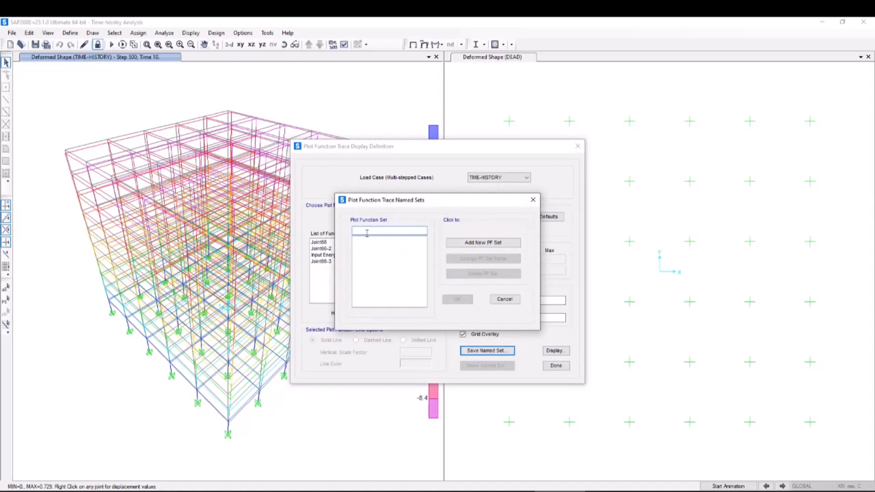
pyautogui.write('ACC')
pyautogui.click(469, 243)
pyautogui.click(458, 299)
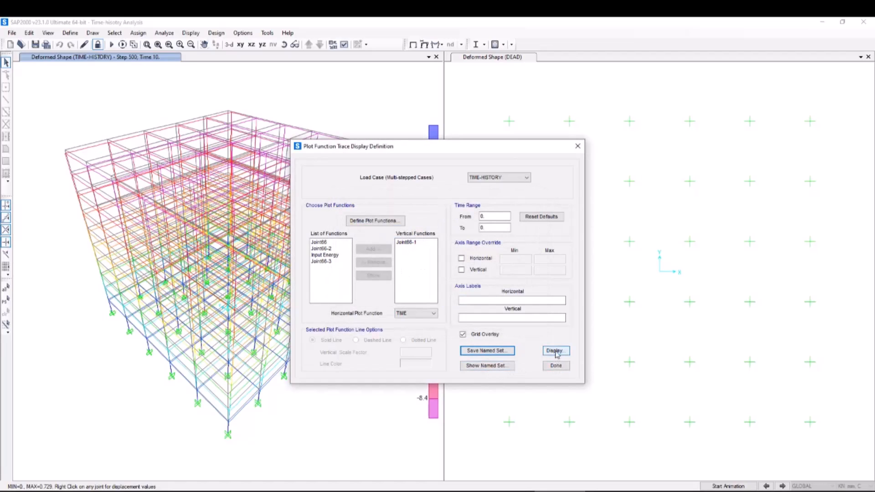
pyautogui.click(555, 366)
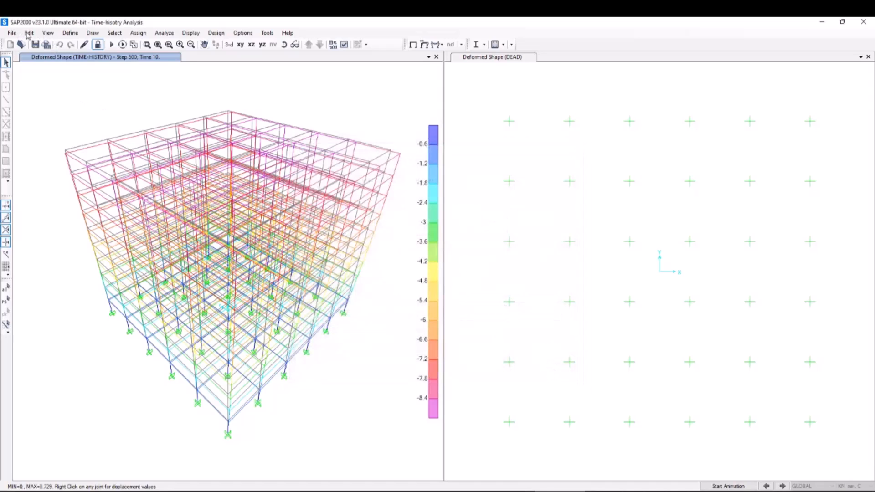
# Step: Start a multi-step animation video with the output file Time-hisotry Analysis.avi in the steel-frame folder
pyautogui.click(12, 33)
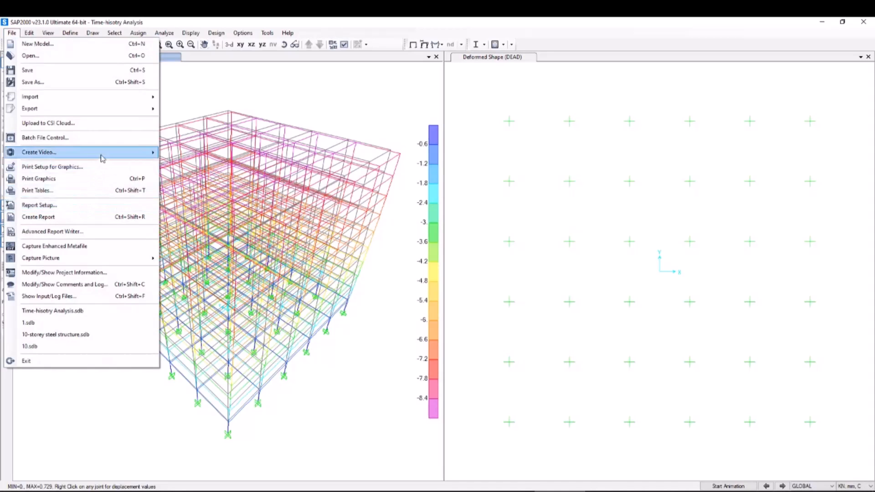
pyautogui.moveTo(106, 154)
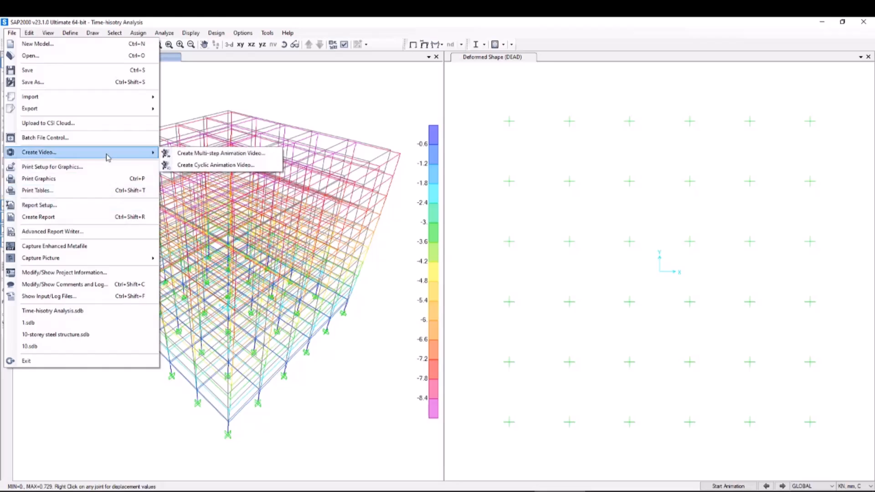
pyautogui.click(230, 155)
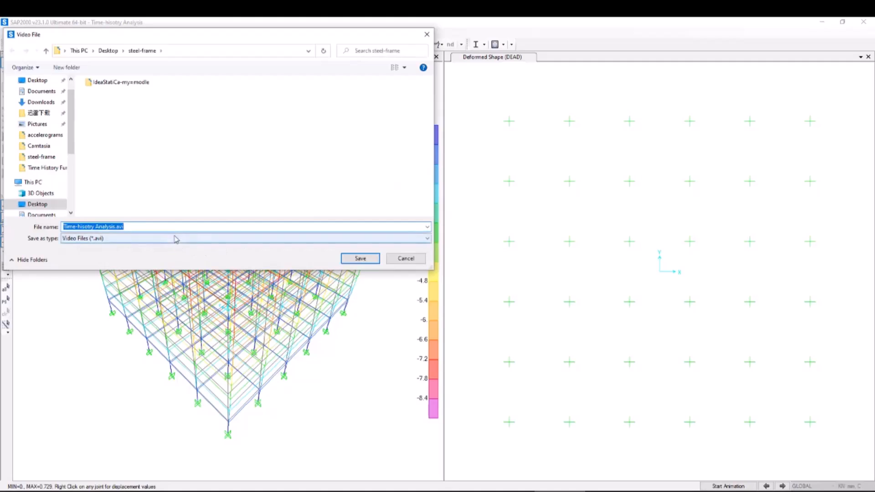
pyautogui.click(176, 238)
pyautogui.click(176, 238)
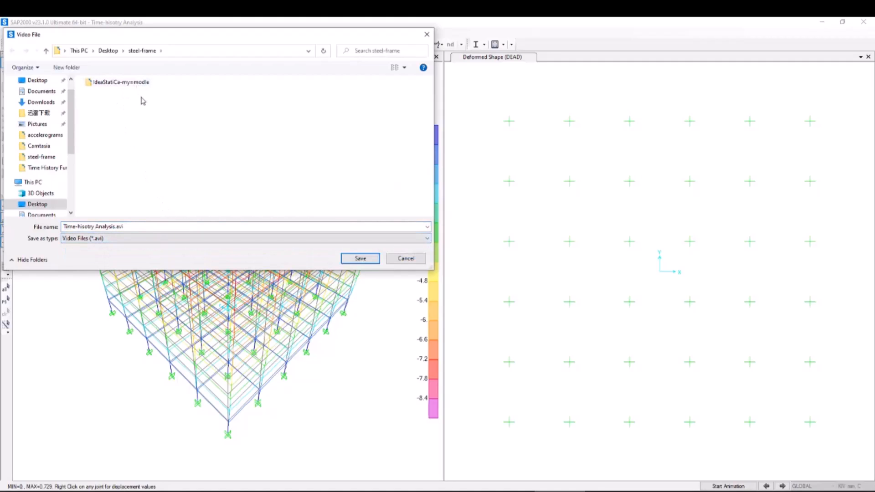
pyautogui.click(360, 258)
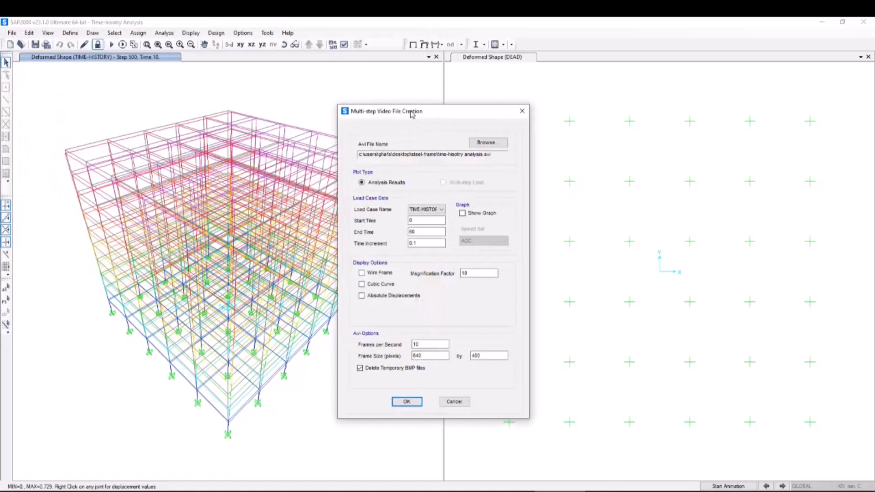
# Step: Include the graph of named set ACC in the multi-step video and start generating it for the time-history case
pyautogui.moveTo(384, 112); pyautogui.dragTo(259, 91)
pyautogui.click(339, 192)
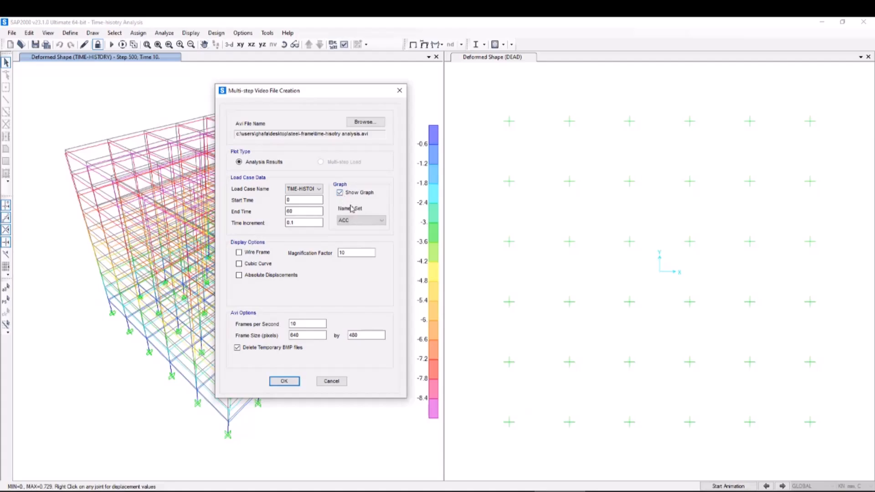
pyautogui.click(361, 220)
pyautogui.click(355, 228)
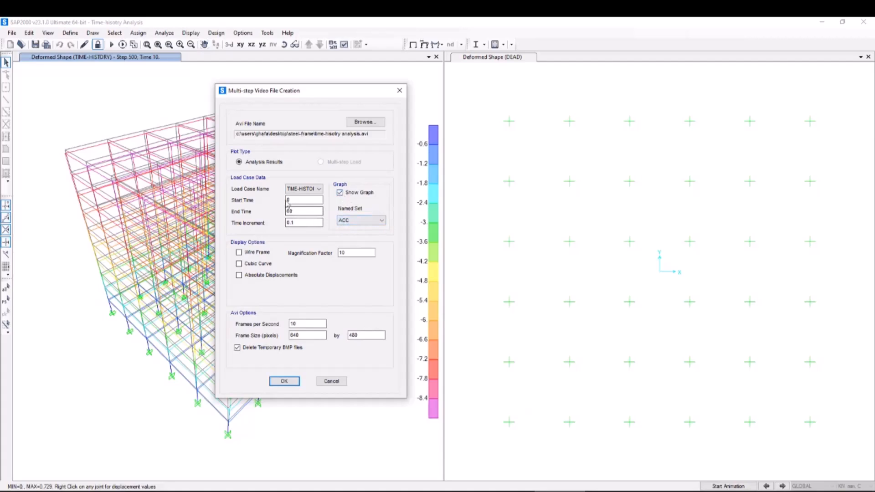
pyautogui.click(296, 222)
pyautogui.click(286, 382)
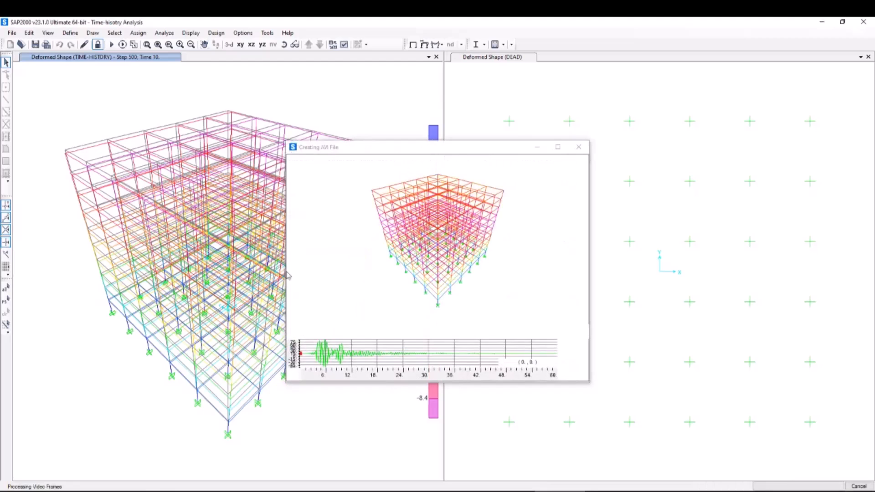
# Step: Watch the animation video being generated at full-screen size, then restore and minimize its window and dismiss the message
pyautogui.click(557, 147)
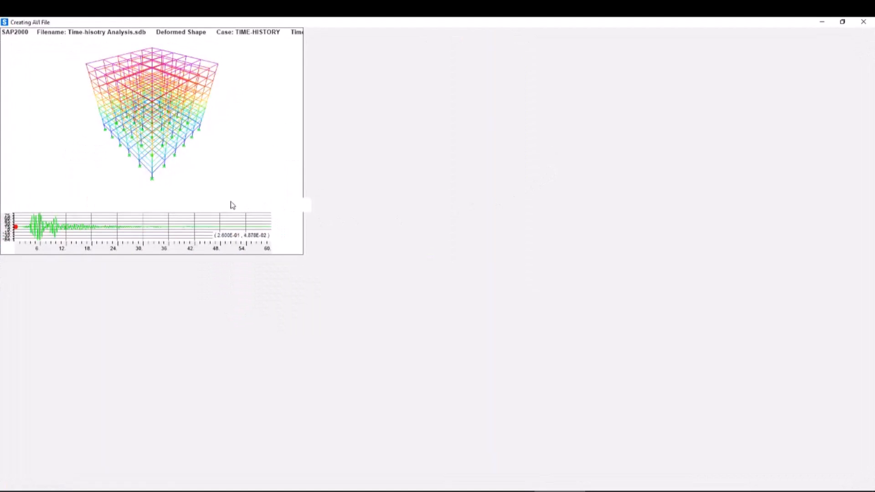
pyautogui.click(843, 22)
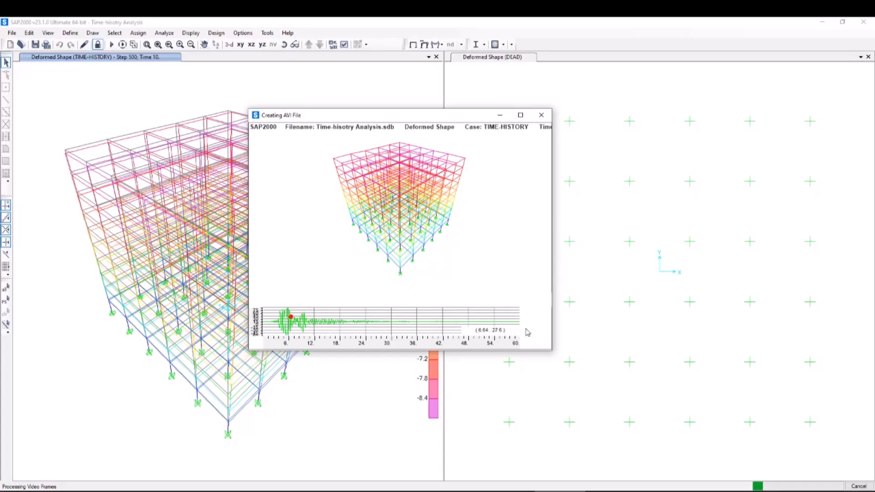
pyautogui.click(500, 115)
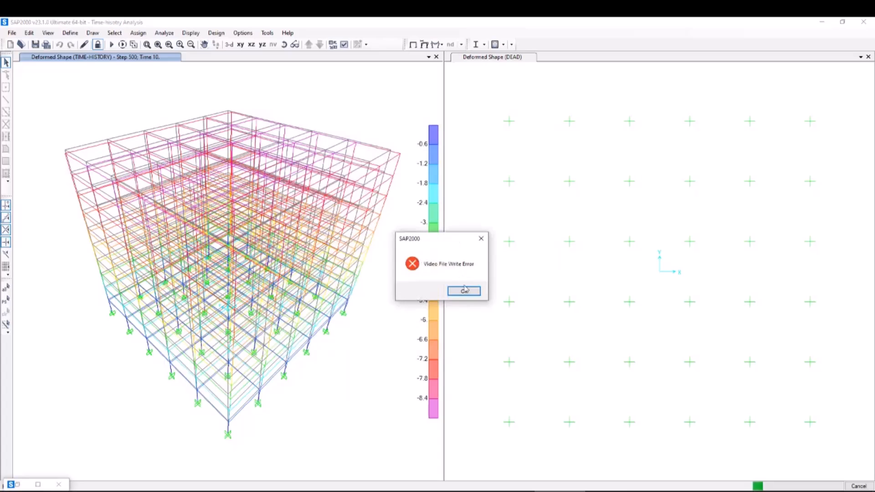
pyautogui.click(464, 290)
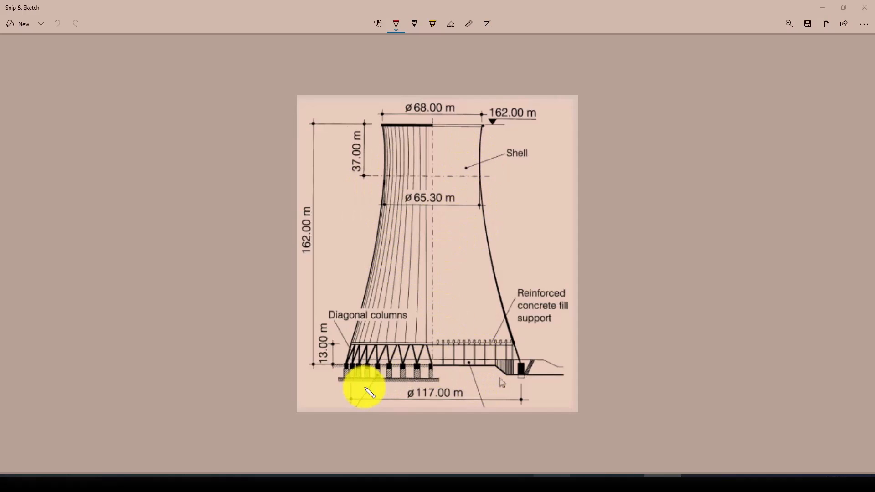
# Step: Start a Grid Only model in SAP2000 with 2 grid lines in X, 1 in Y and 3 in Z
pyautogui.click(515, 484)
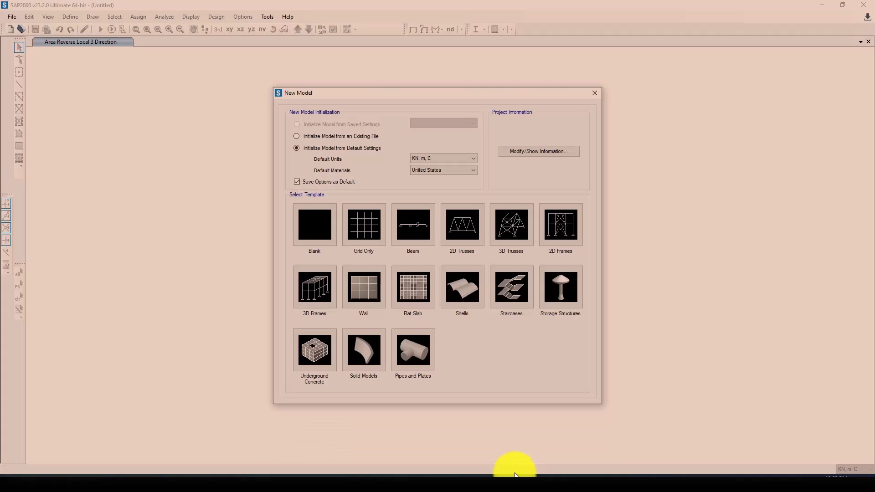
pyautogui.click(362, 226)
pyautogui.doubleClick(451, 194)
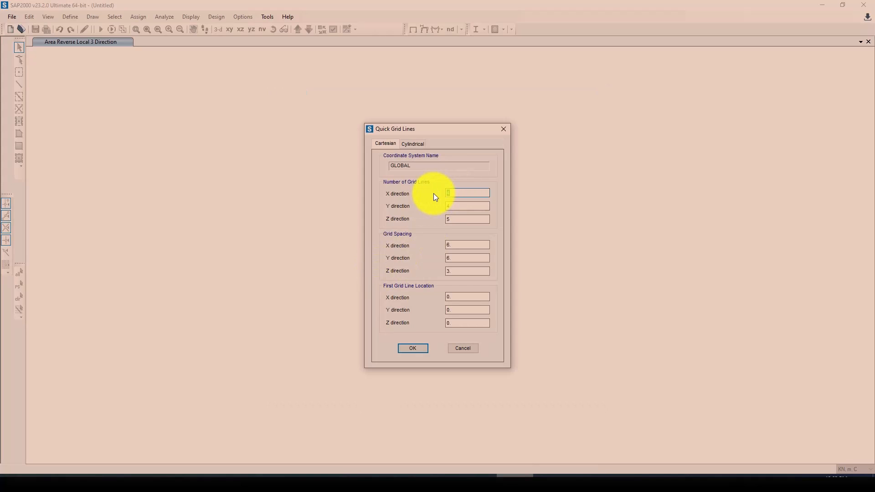
pyautogui.write('2')
pyautogui.press('Tab')
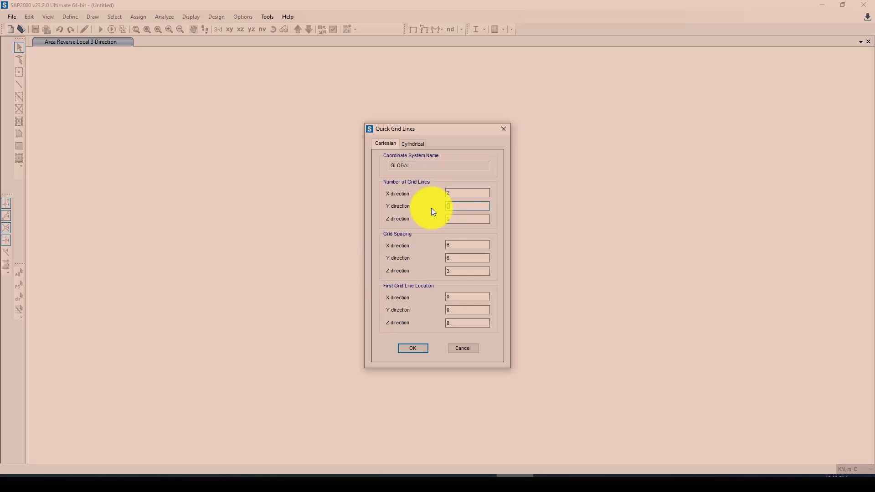
pyautogui.write('1')
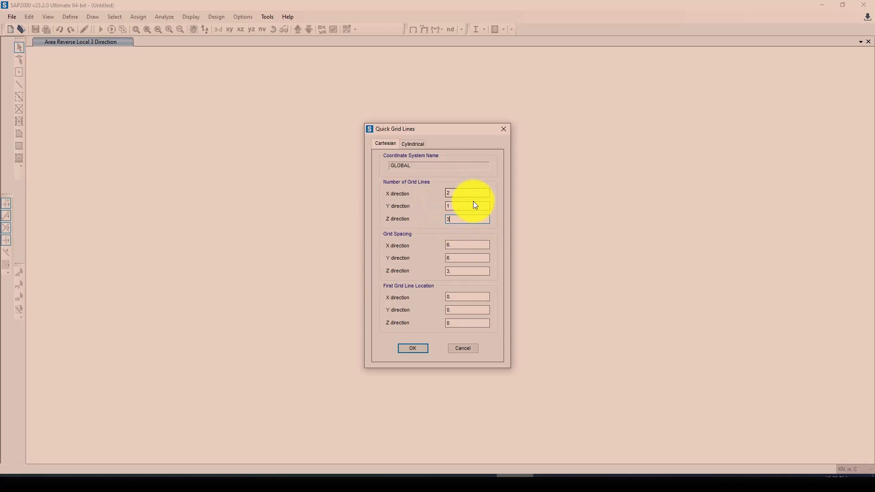
pyautogui.press('Tab')
pyautogui.write('3')
# Step: Set the X grid spacing to 58.5 m, half the base diameter in the tower drawing, and create the grid
pyautogui.doubleClick(463, 245)
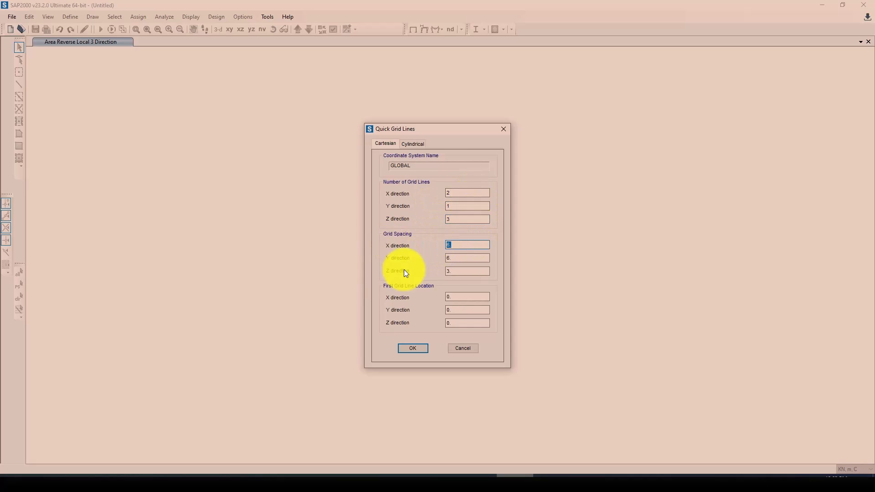
pyautogui.click(553, 475)
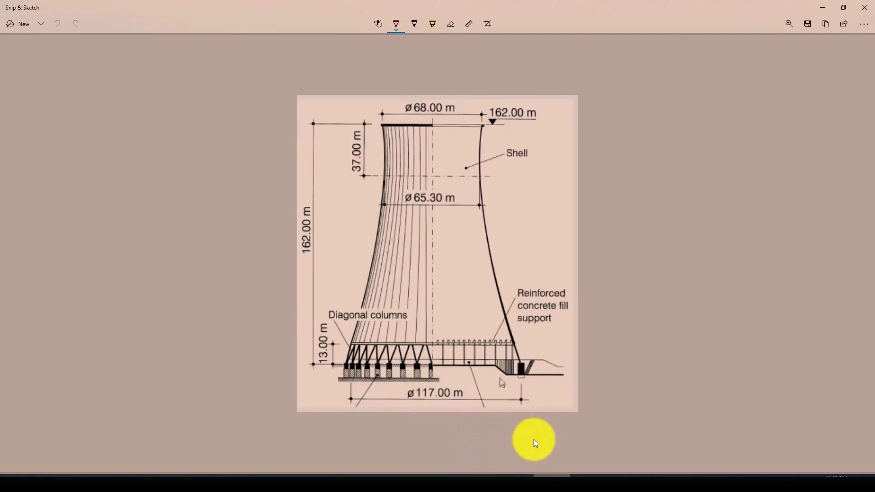
pyautogui.click(518, 475)
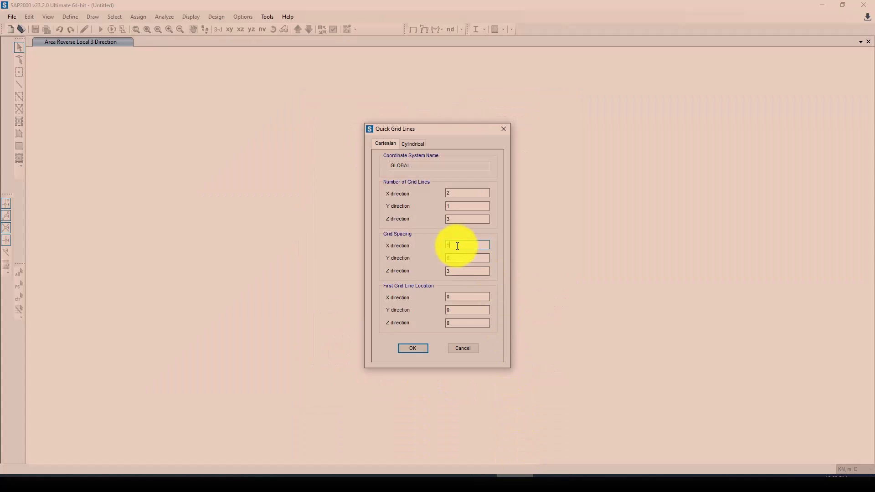
pyautogui.write('5')
pyautogui.press('Tab')
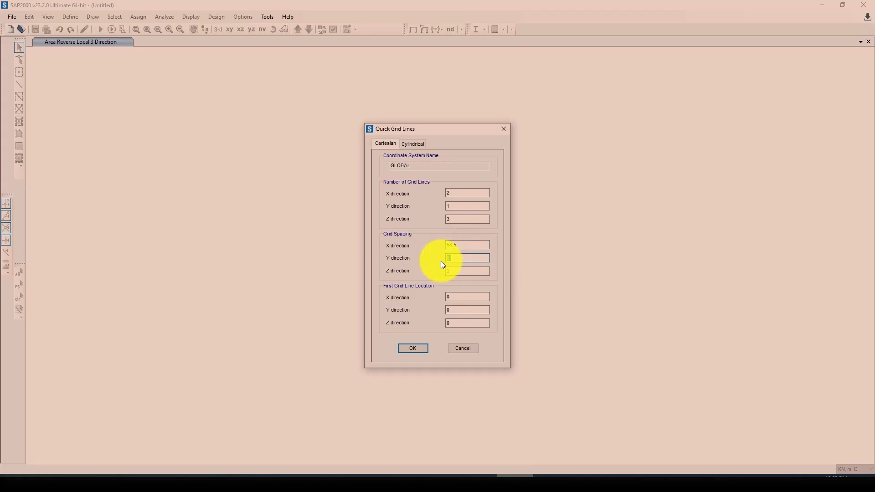
pyautogui.click(417, 350)
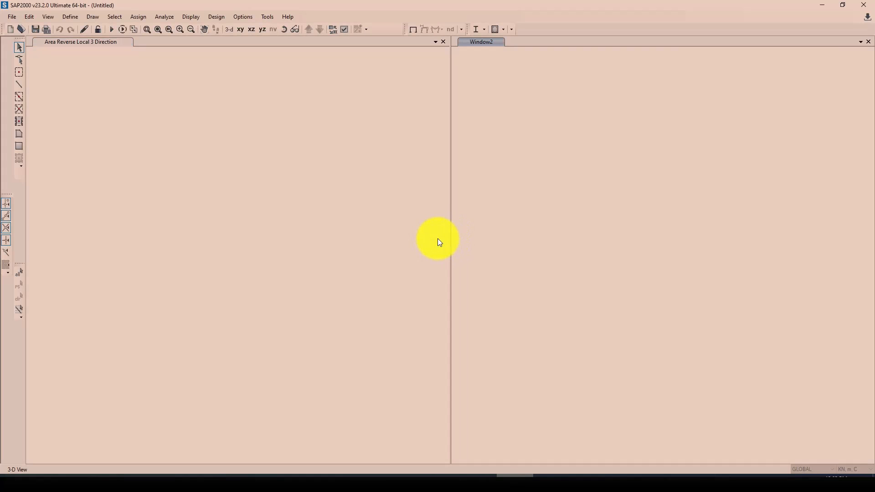
# Step: Keep a single view window showing the X-Z plane and set the global grid's Z2 ordinate to 13 m
pyautogui.click(443, 43)
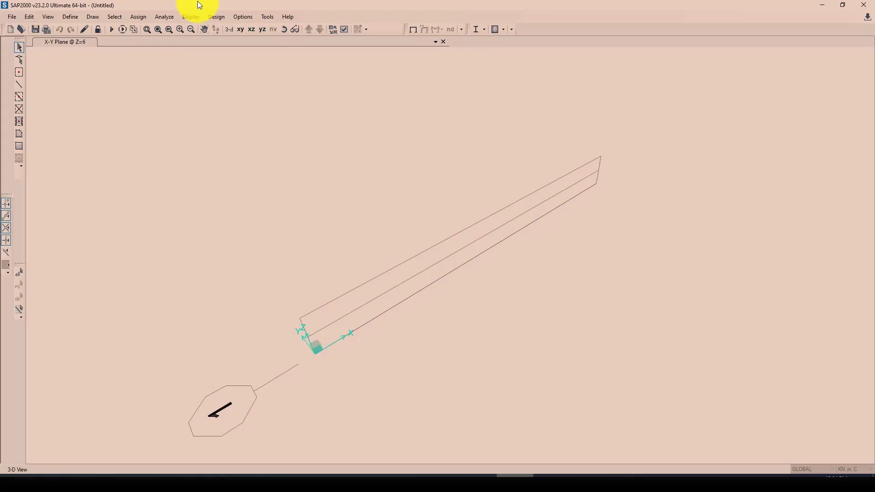
pyautogui.click(252, 30)
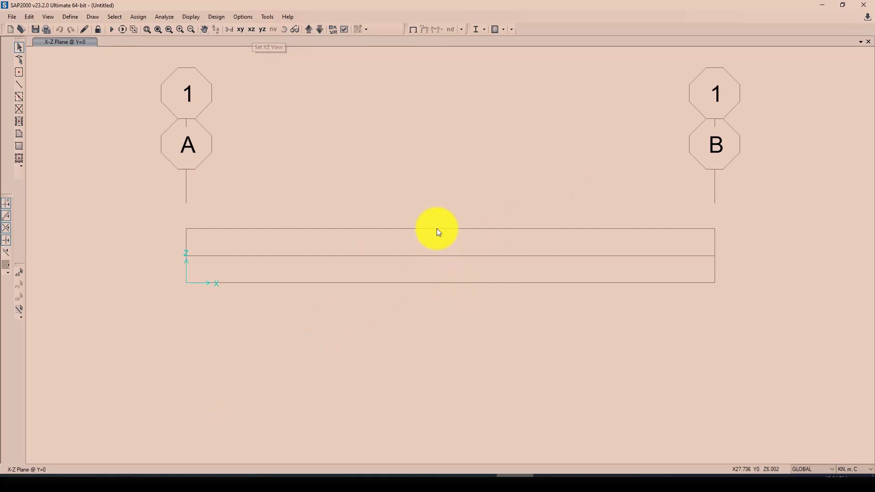
pyautogui.rightClick(437, 229)
pyautogui.click(459, 235)
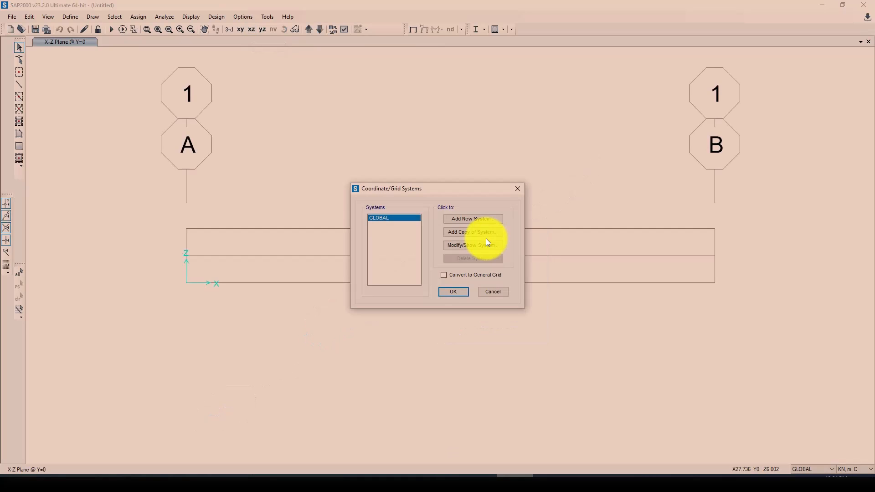
pyautogui.click(467, 249)
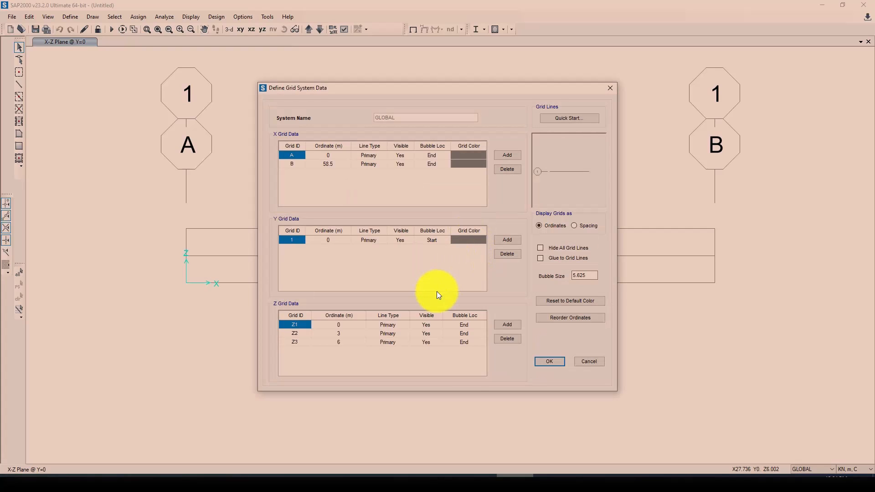
pyautogui.click(344, 336)
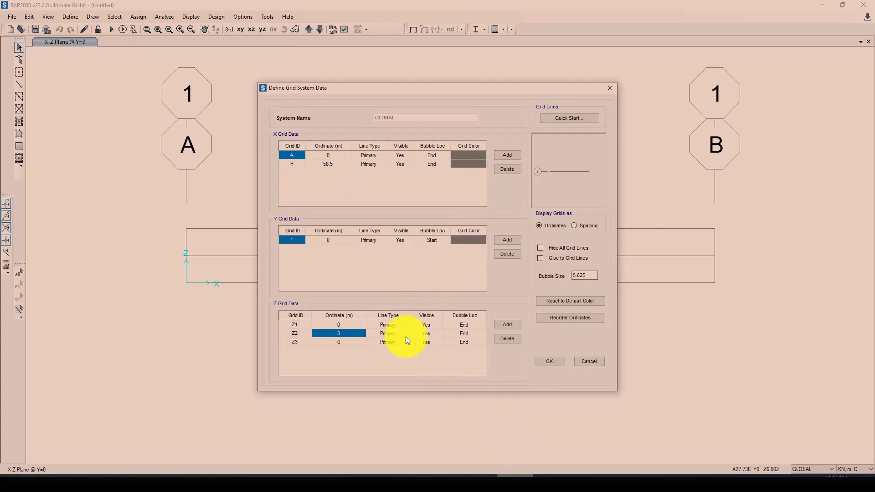
pyautogui.write('13')
# Step: Set the Z3 grid ordinate to the tower drawing's 162 m height and apply the grid system changes
pyautogui.click(343, 344)
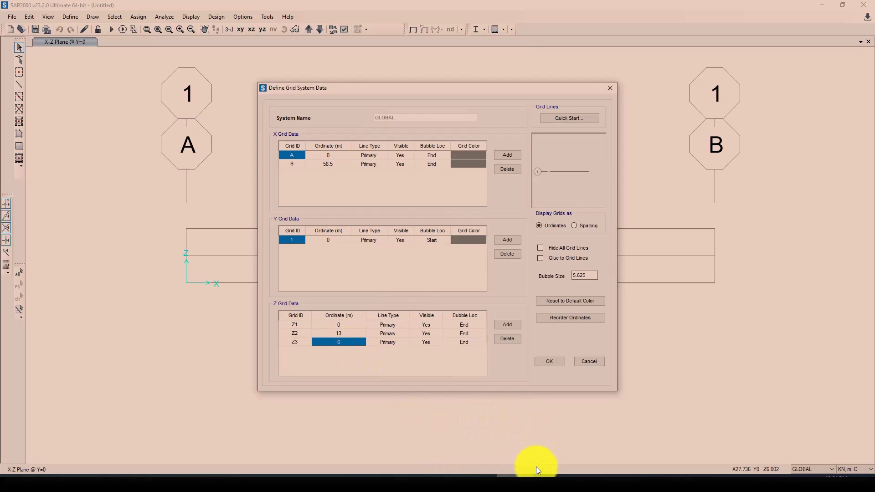
pyautogui.click(549, 471)
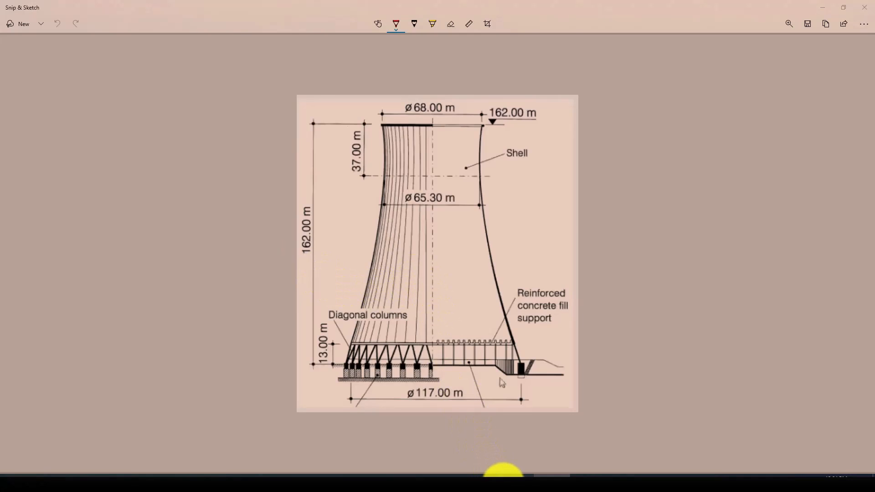
pyautogui.click(505, 474)
pyautogui.write('162')
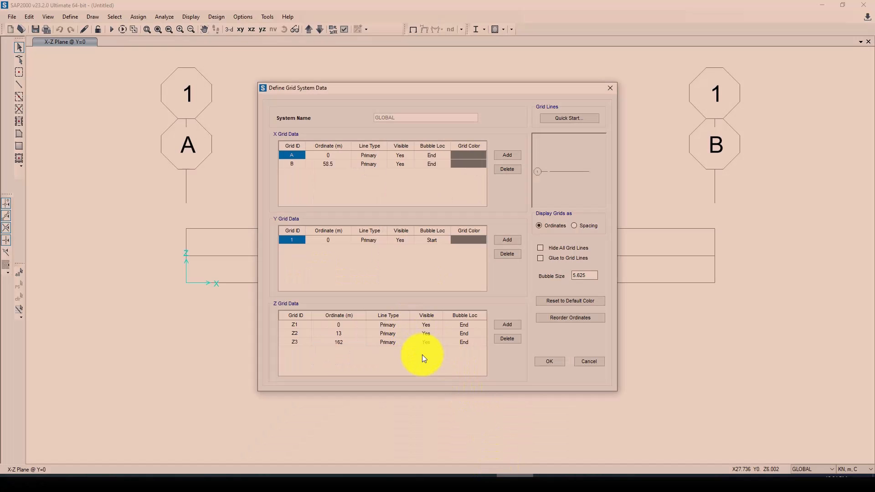
pyautogui.click(547, 362)
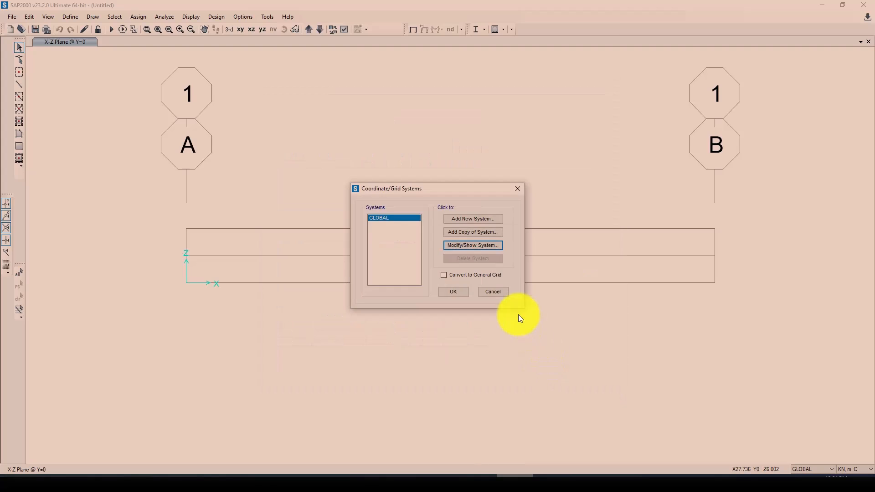
pyautogui.click(460, 289)
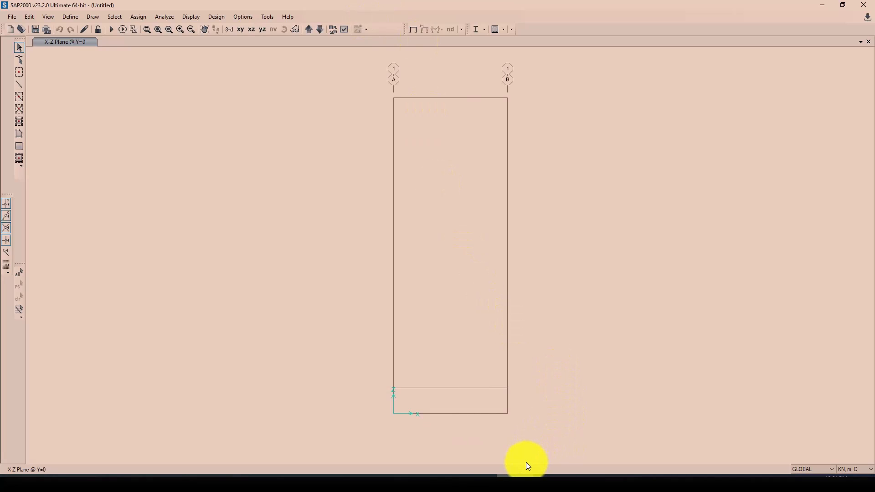
# Step: Draw a special joint offset 34 m in X from the top of grid line A, using the tower drawing's top radius
pyautogui.click(552, 474)
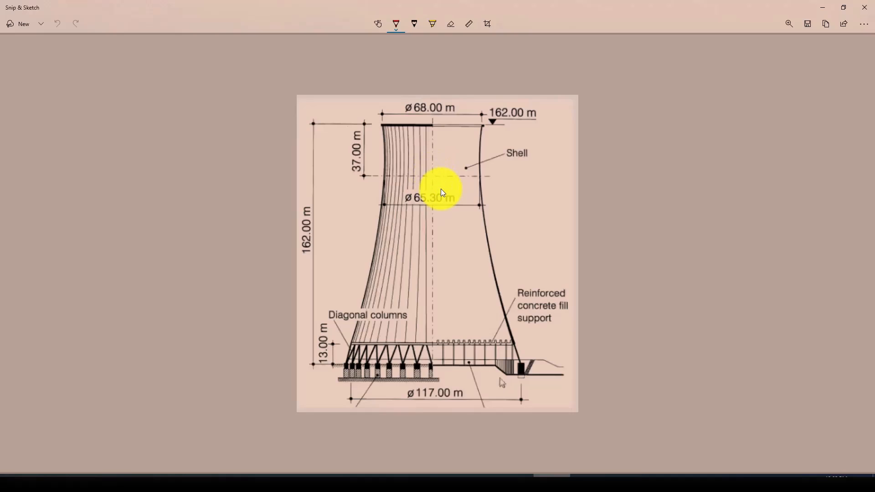
pyautogui.click(510, 472)
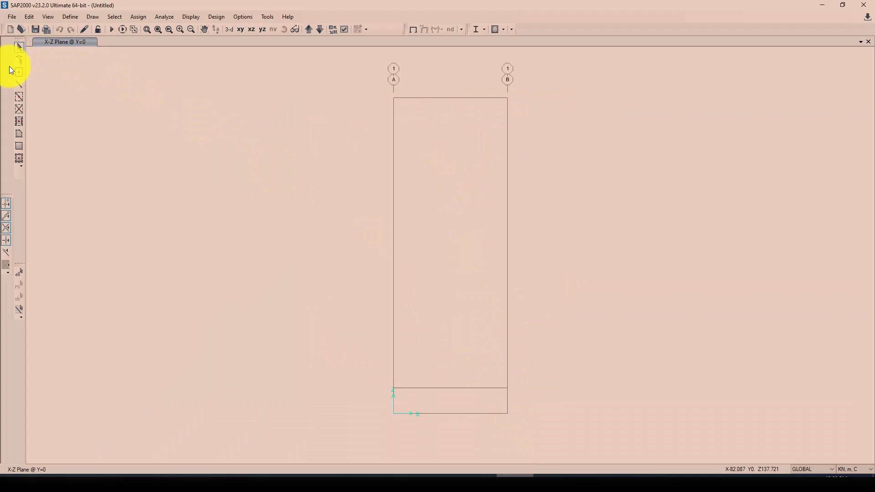
pyautogui.click(19, 72)
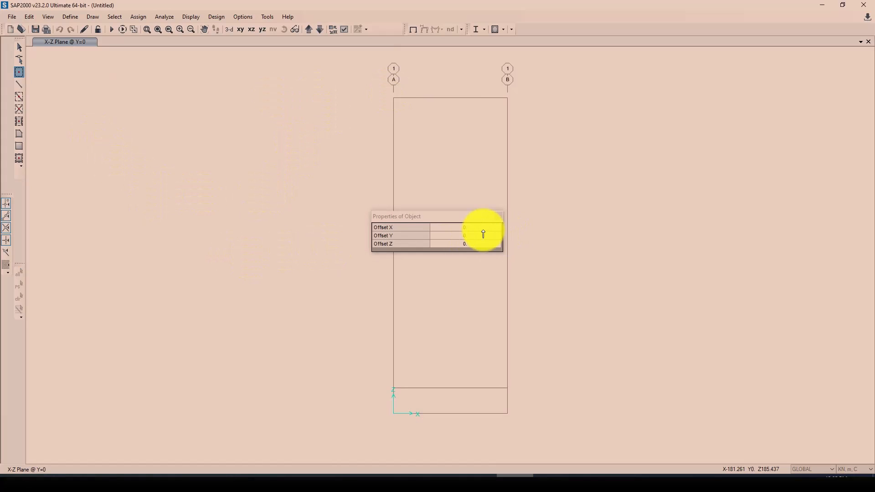
pyautogui.click(467, 227)
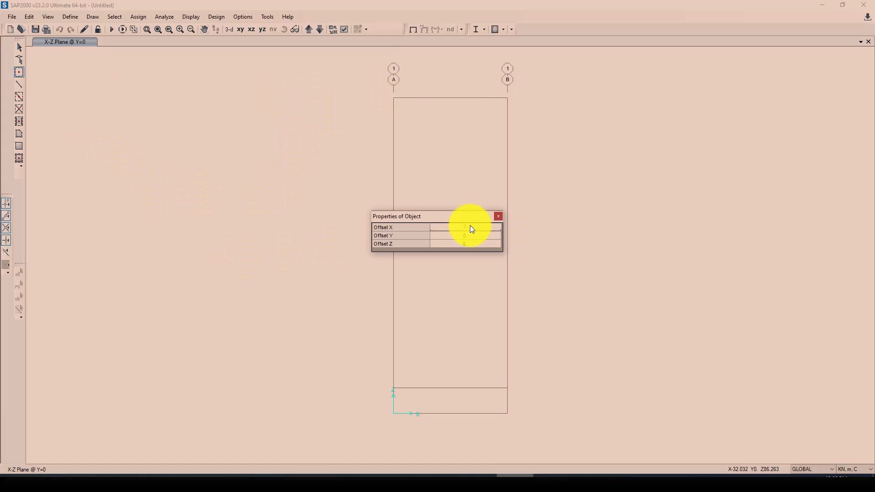
pyautogui.write('34')
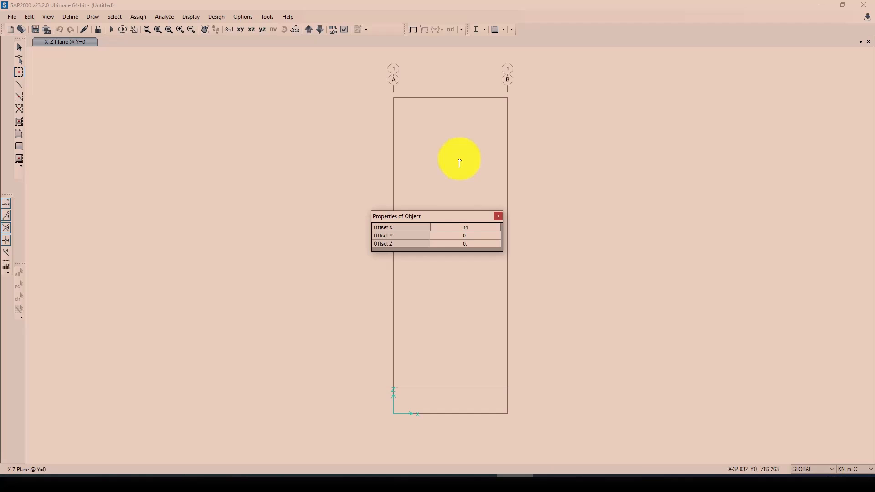
pyautogui.click(395, 98)
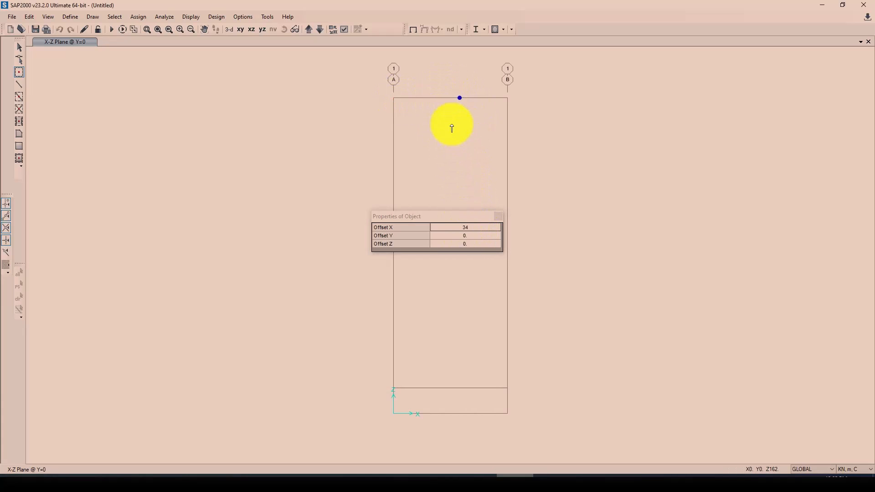
pyautogui.press('Escape')
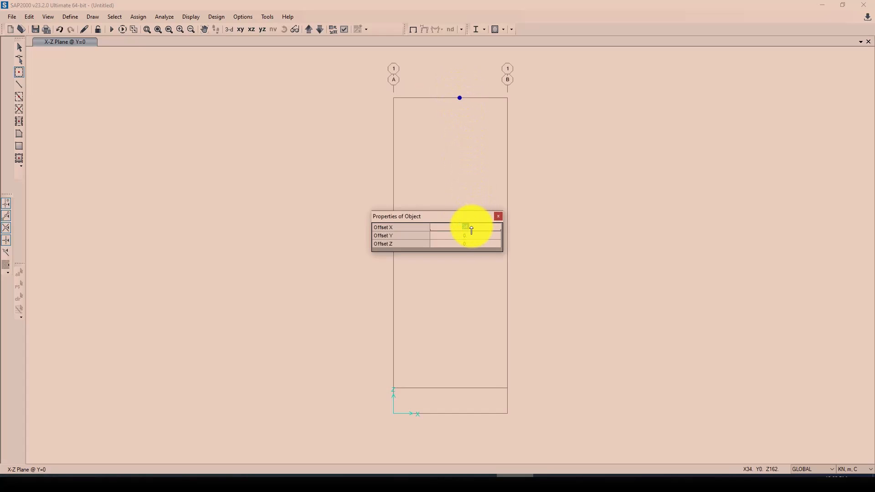
# Step: Draw a special joint offset -1.35 m in X and -37 m in Z from the top joint, using the tower drawing's throat dimensions
pyautogui.write('-1.35')
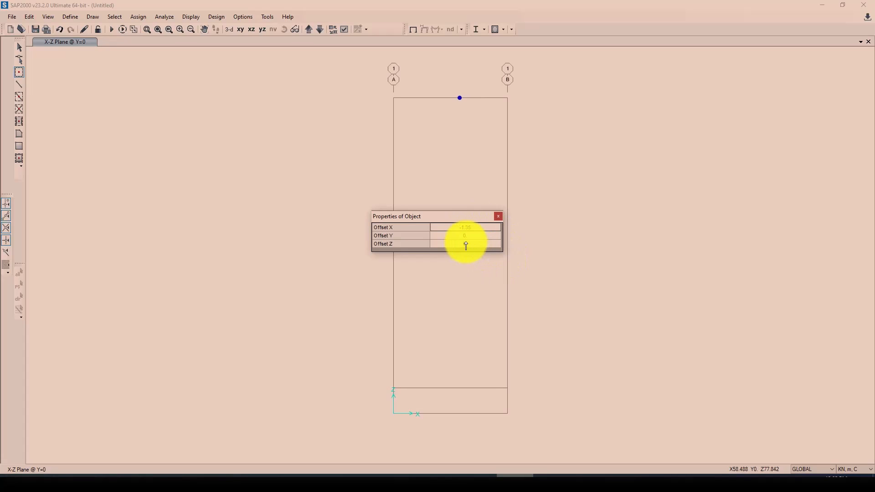
pyautogui.click(466, 244)
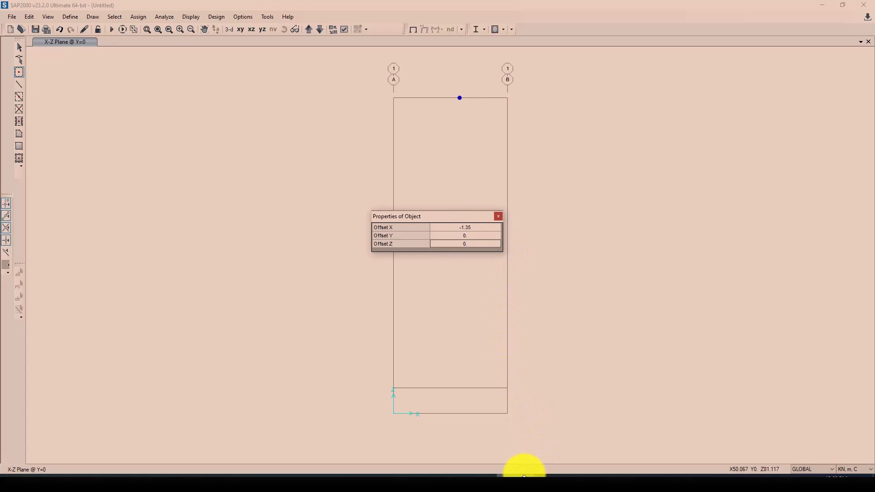
pyautogui.click(551, 475)
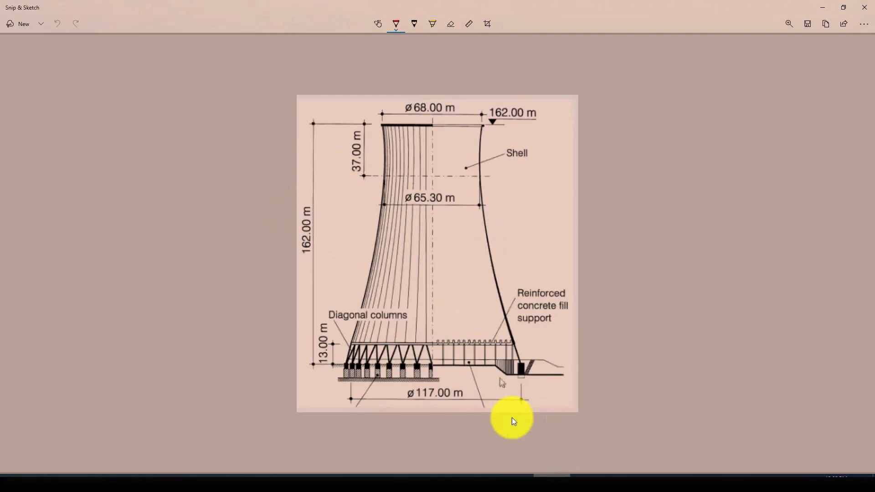
pyautogui.click(516, 474)
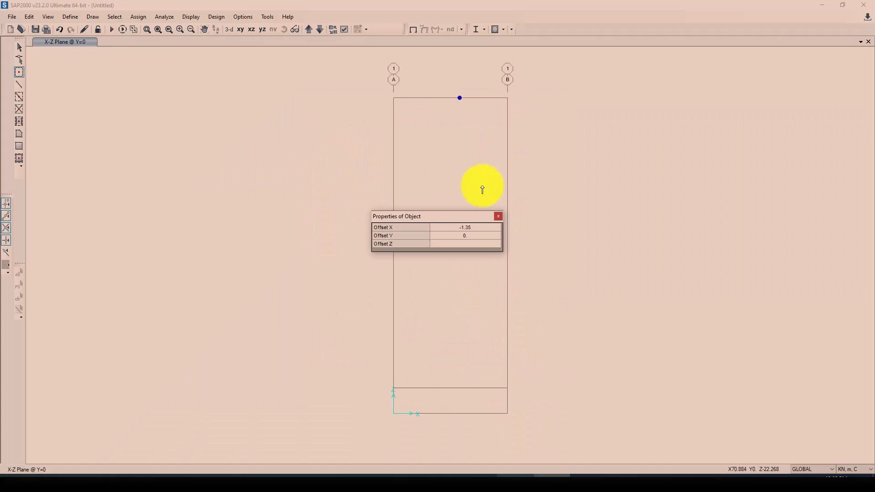
pyautogui.click(468, 243)
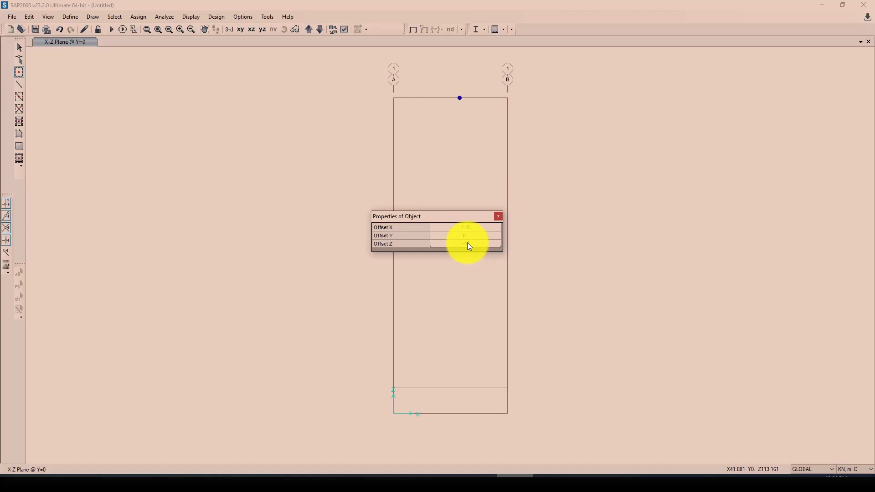
pyautogui.click(459, 99)
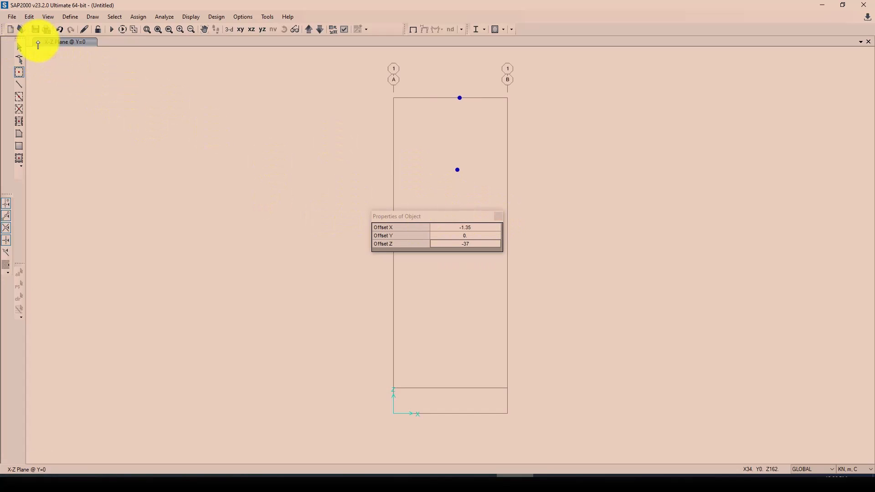
# Step: Leave joint drawing and turn on joint labels in the X-Z view
pyautogui.click(19, 48)
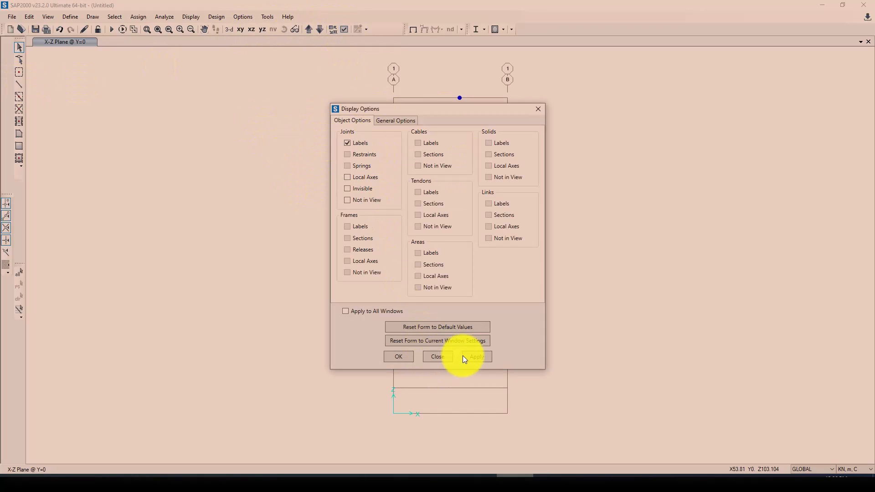
pyautogui.click(399, 356)
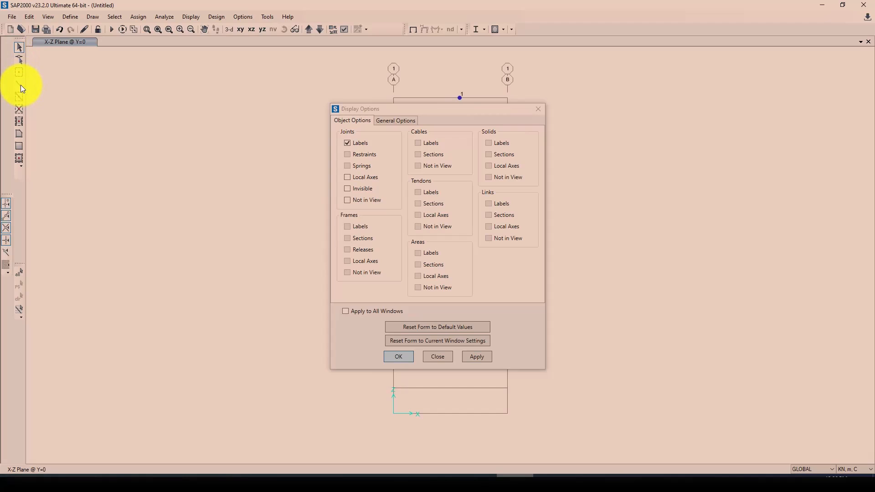
pyautogui.click(399, 356)
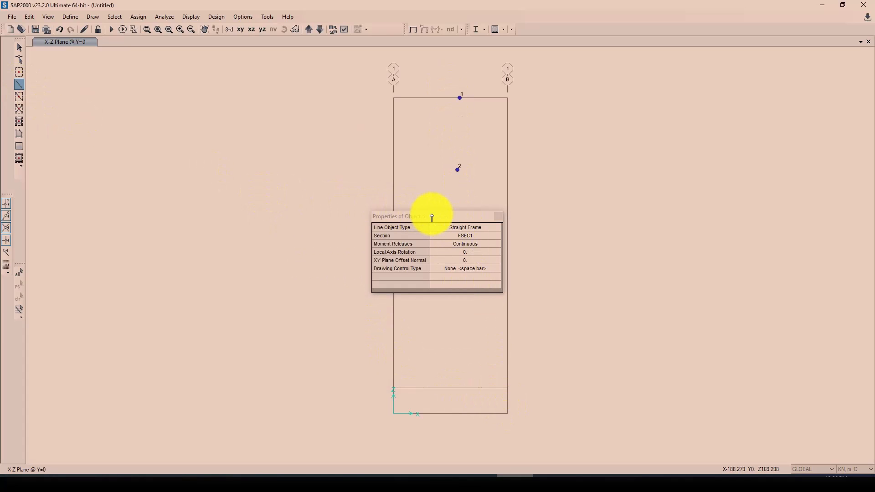
# Step: Draw a Curved Frame from the base of grid line B to joint 1 at the tower top
pyautogui.moveTo(390, 215); pyautogui.dragTo(198, 191)
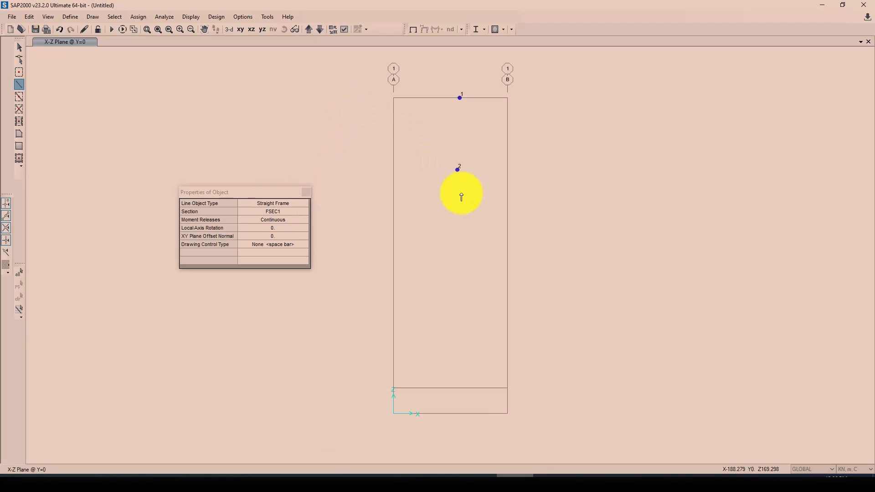
pyautogui.click(287, 206)
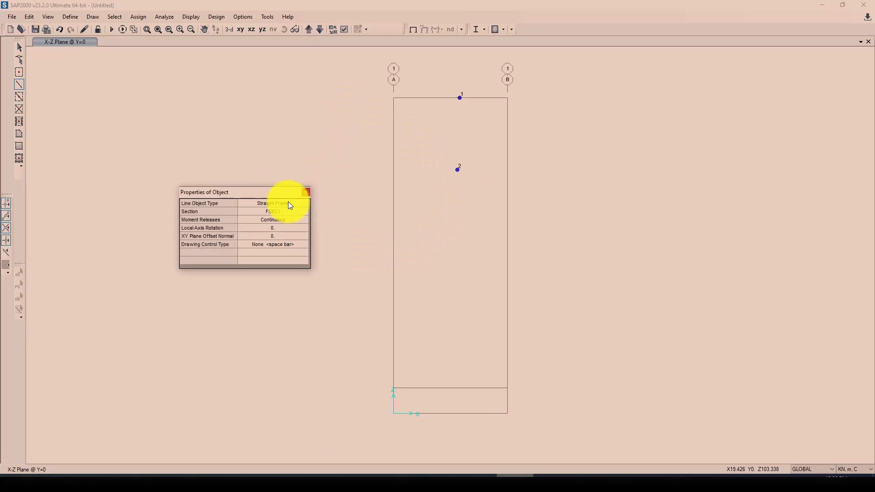
pyautogui.click(296, 204)
pyautogui.click(268, 221)
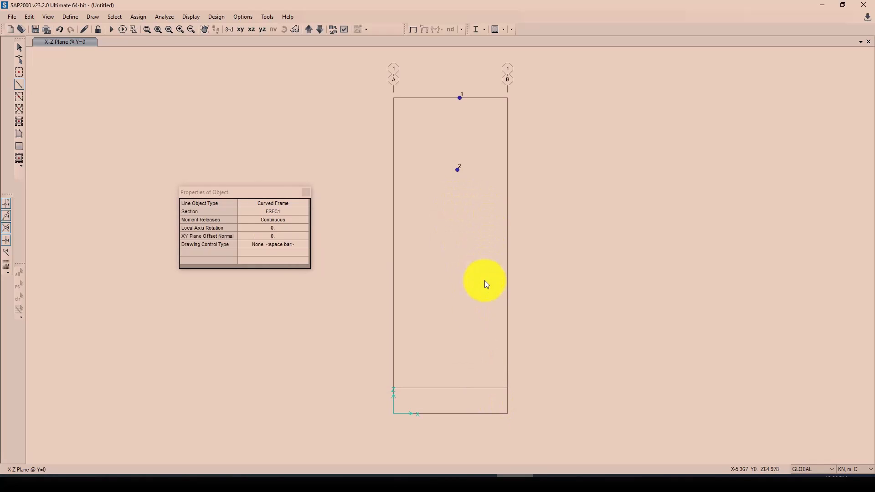
pyautogui.click(508, 415)
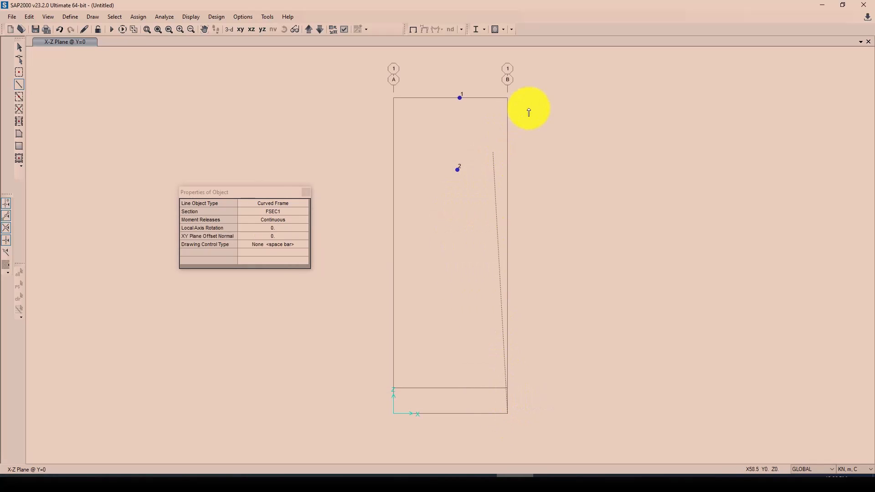
pyautogui.press('Return')
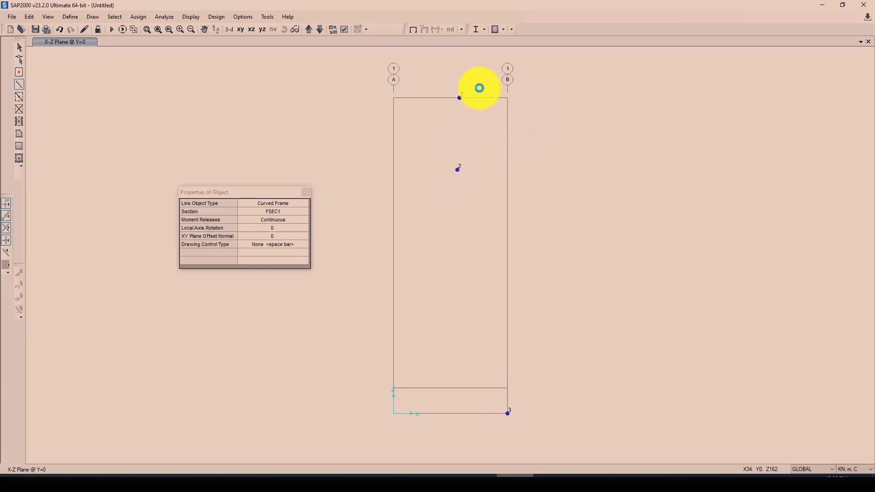
pyautogui.click(479, 88)
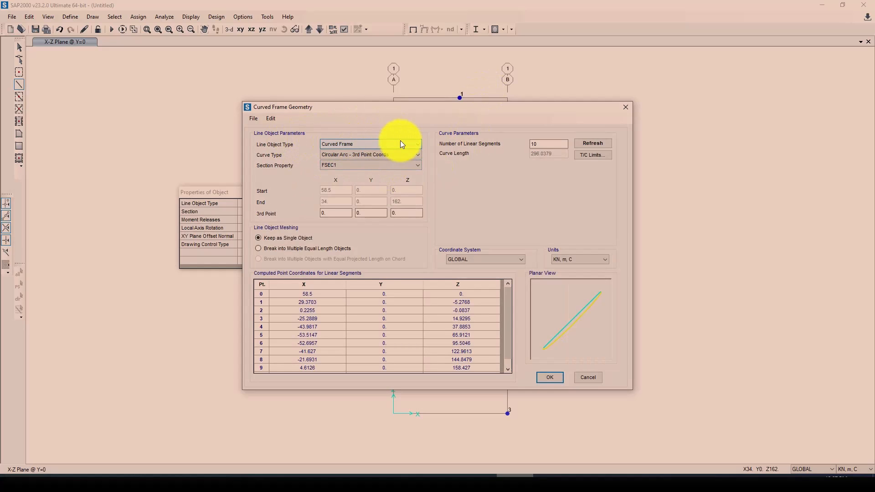
# Step: Define the curve as Parabolic Arc - 3rd Point ID through joint 2, broken into multiple equal length objects
pyautogui.click(358, 154)
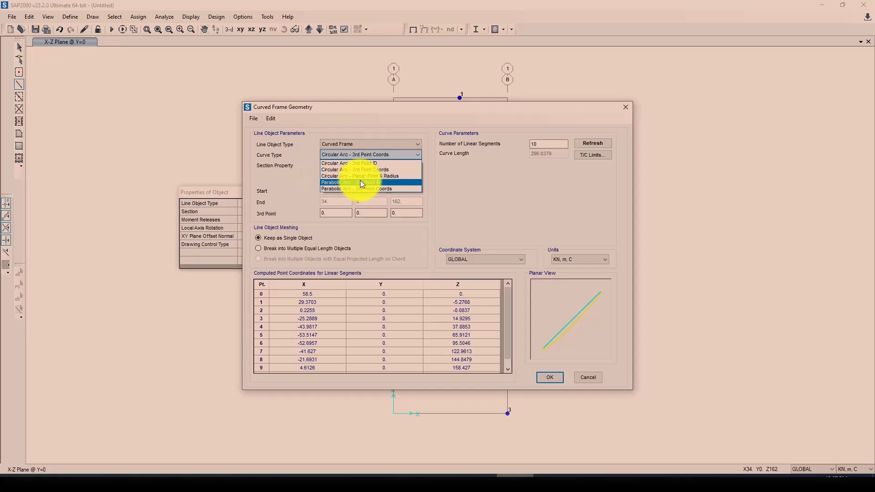
pyautogui.click(394, 183)
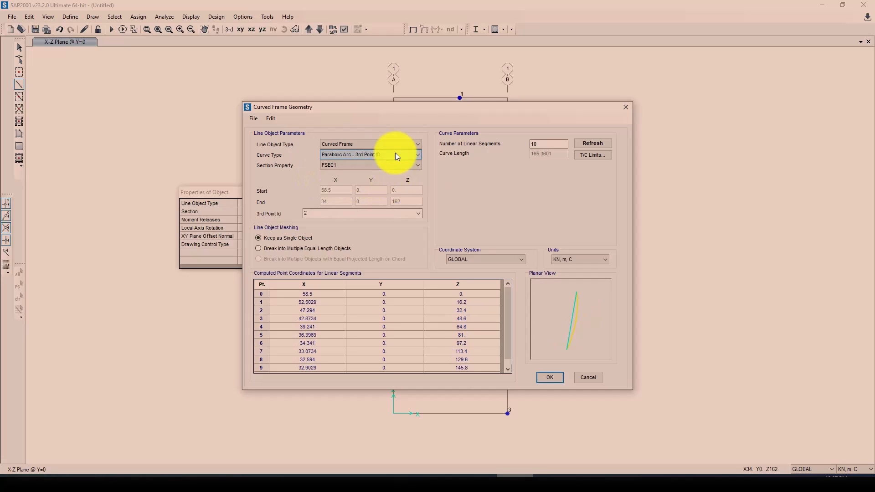
pyautogui.moveTo(437, 109); pyautogui.dragTo(277, 191)
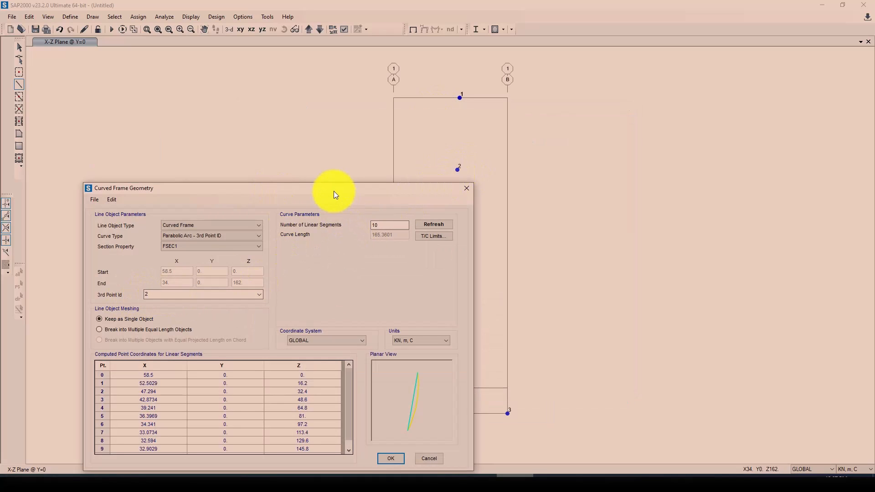
pyautogui.moveTo(336, 189); pyautogui.dragTo(383, 78)
pyautogui.click(153, 218)
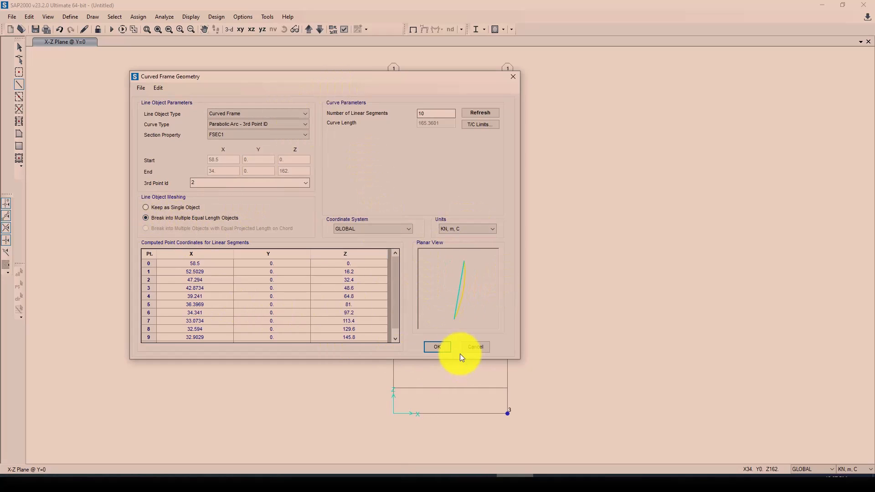
pyautogui.click(436, 347)
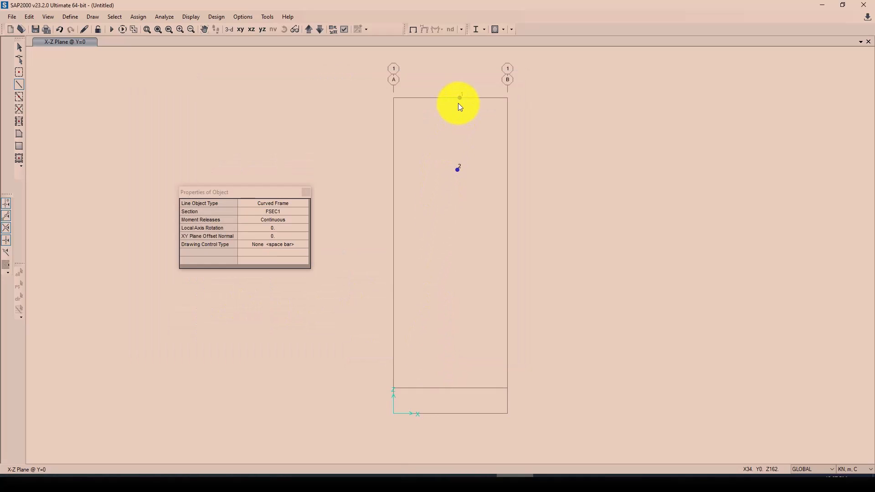
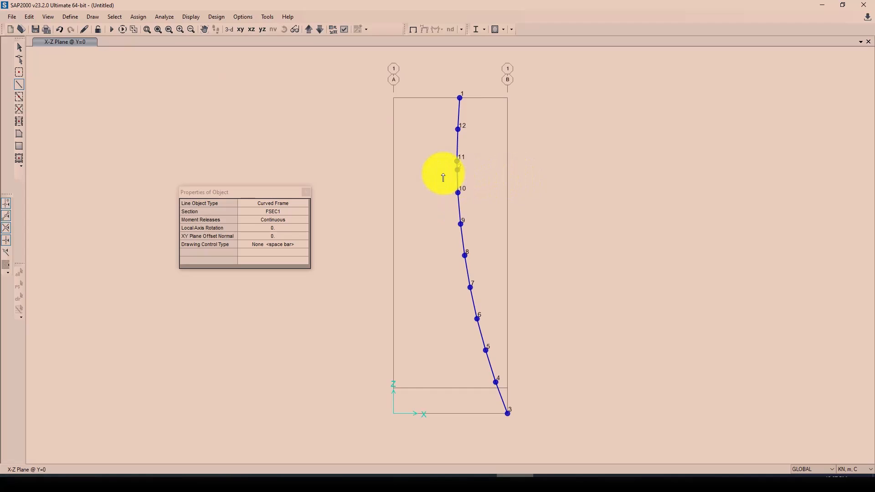
# Step: Delete the leftover throat joint 2 from the profile curve
pyautogui.click(19, 47)
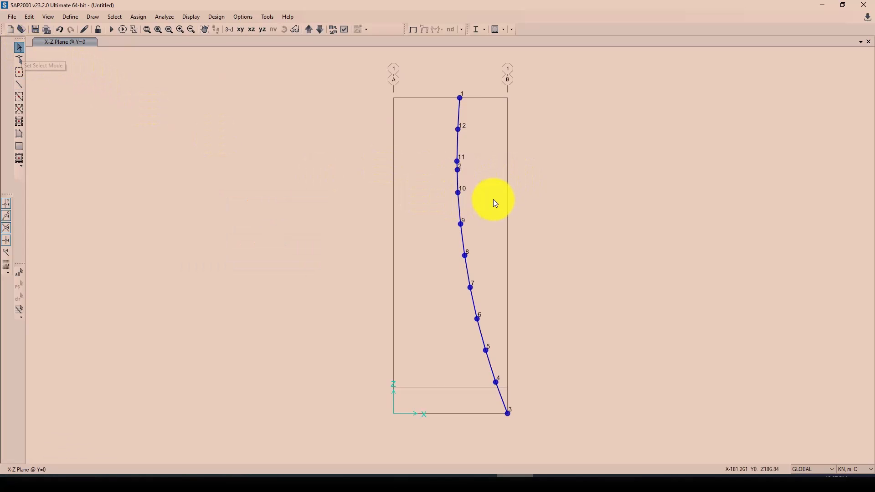
pyautogui.moveTo(462, 173); pyautogui.dragTo(463, 174)
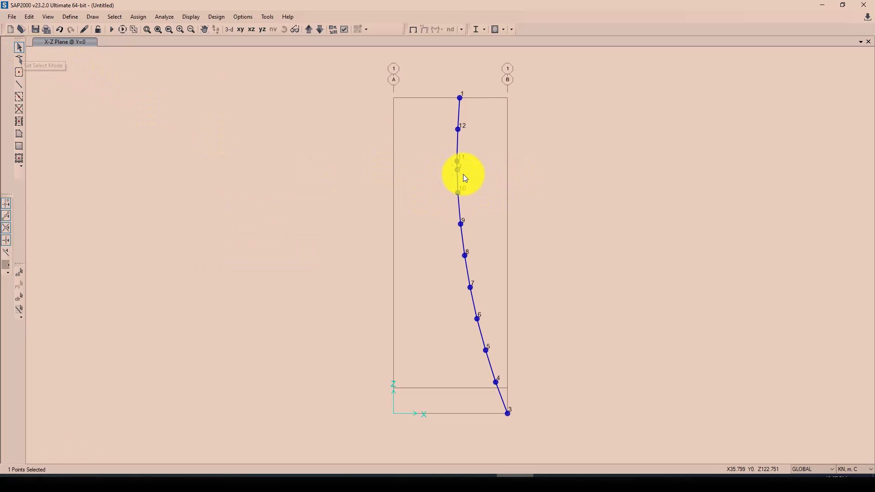
pyautogui.press('Delete')
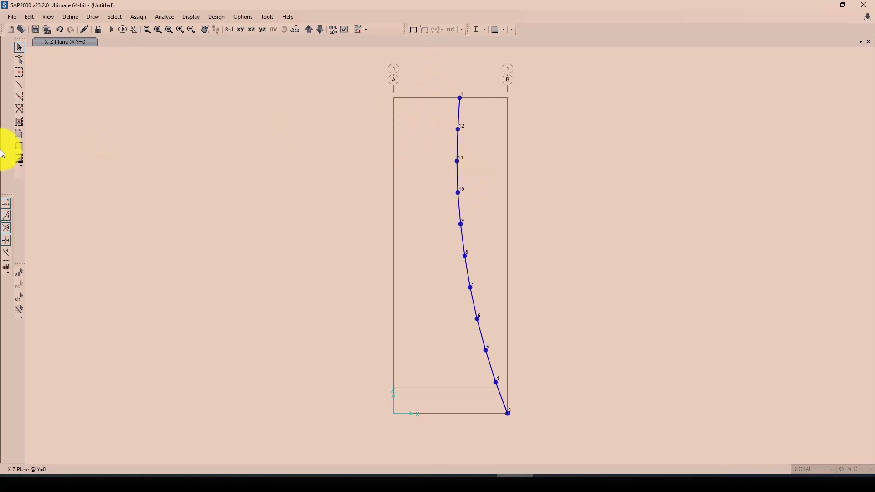
# Step: Draw a Straight Frame along the 13 m level from grid line B to grid line A
pyautogui.click(19, 85)
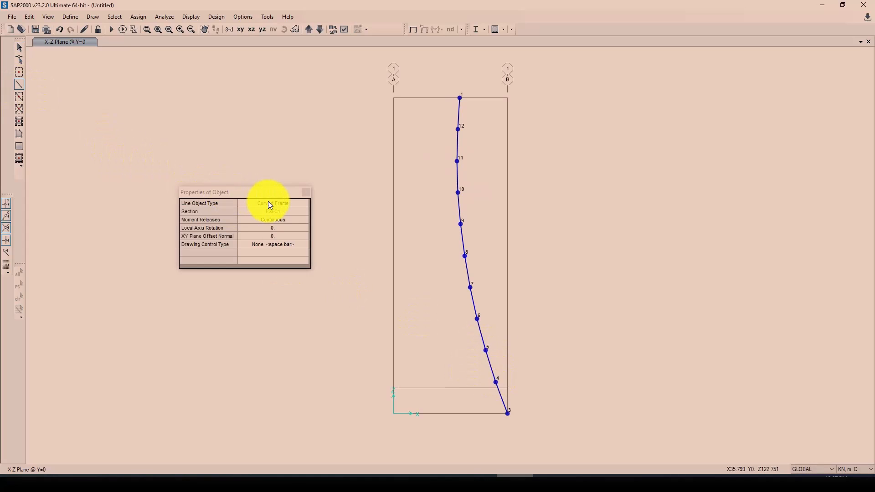
pyautogui.click(299, 203)
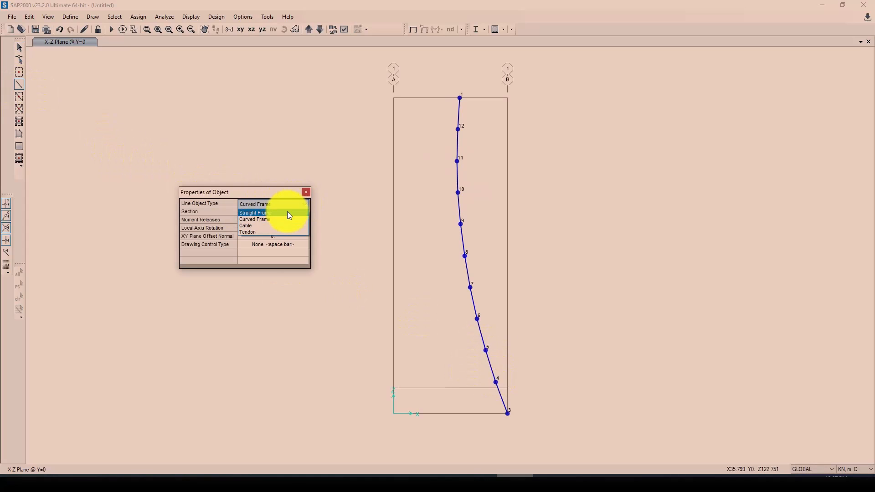
pyautogui.click(261, 213)
pyautogui.click(507, 388)
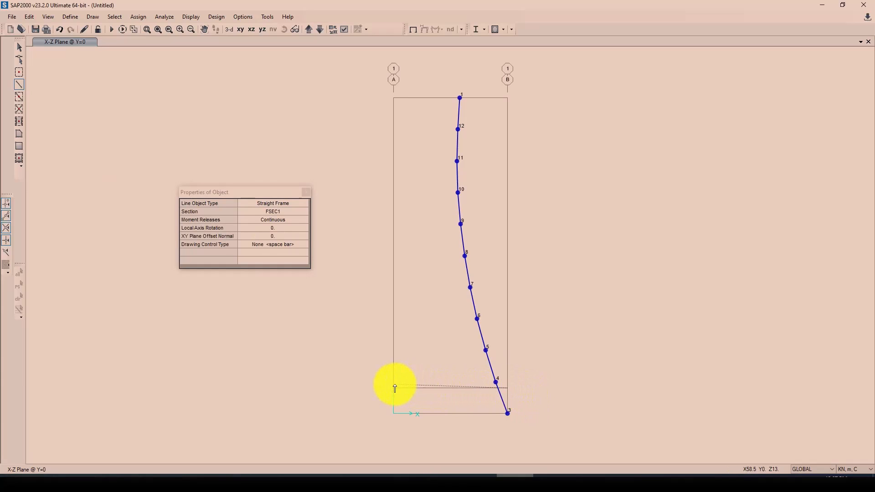
pyautogui.click(423, 332)
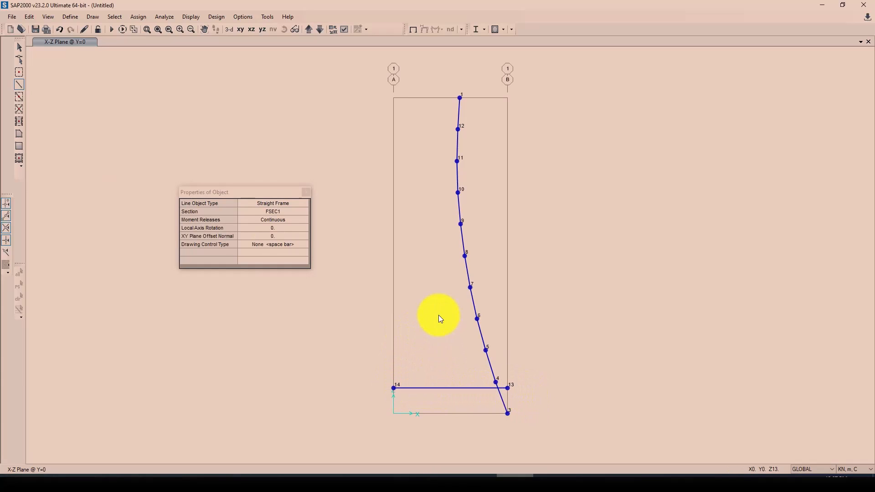
pyautogui.rightClick(436, 258)
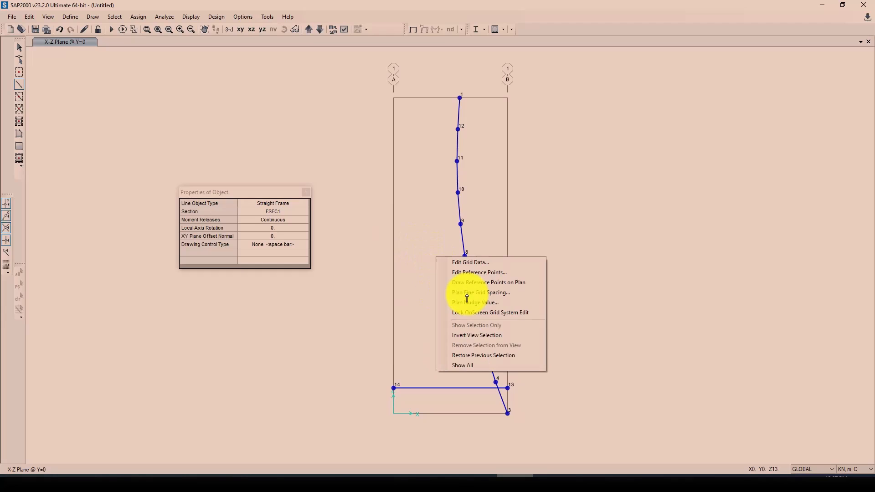
pyautogui.click(306, 192)
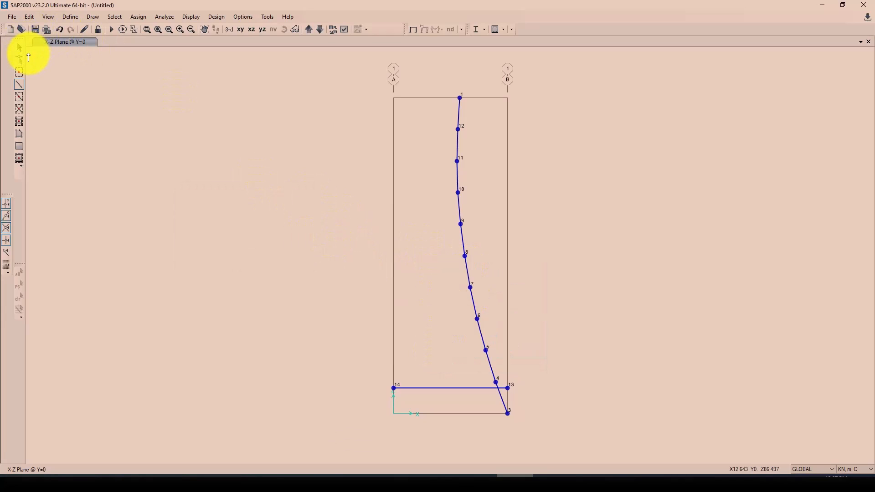
pyautogui.click(19, 47)
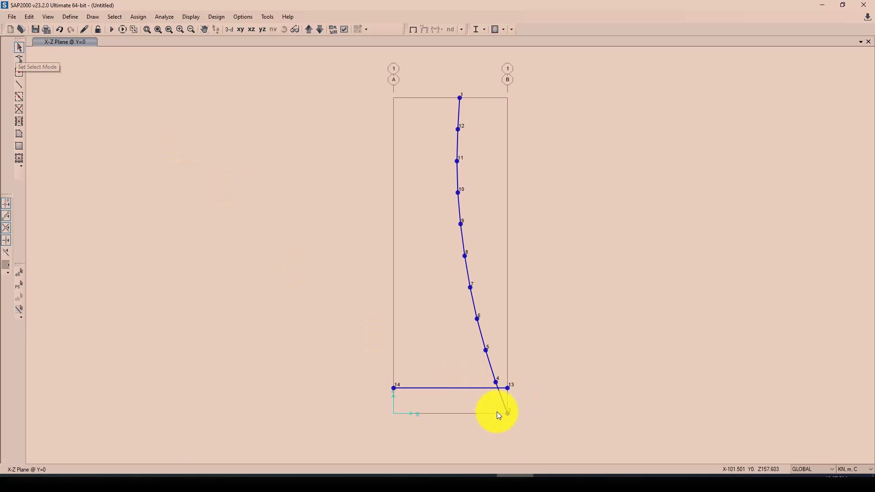
# Step: Divide the 13 m level line and the lowest profile segment by breaking them at their intersection
pyautogui.scroll(1, 500, 402)
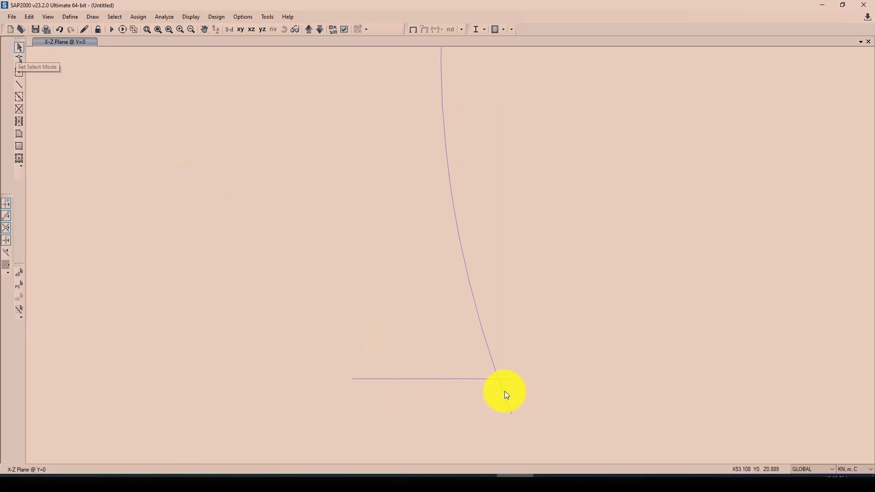
pyautogui.scroll(1, 508, 378)
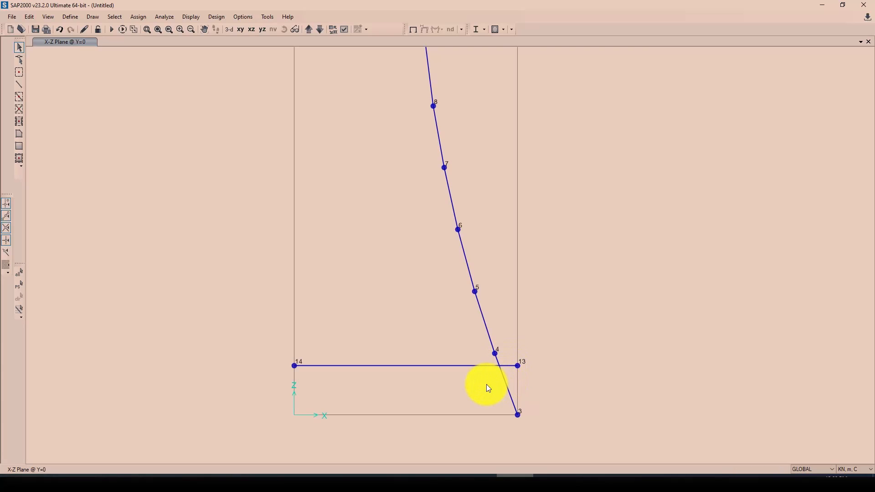
pyautogui.moveTo(508, 366); pyautogui.dragTo(506, 364)
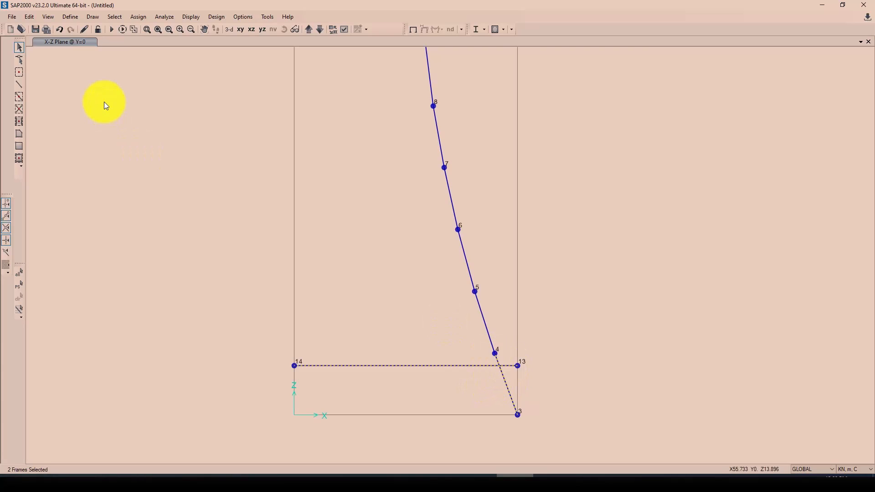
pyautogui.click(31, 17)
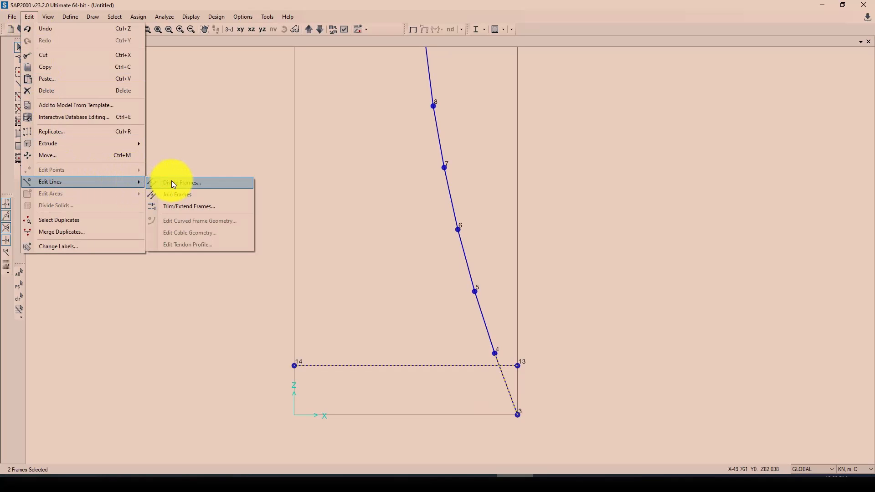
pyautogui.click(179, 182)
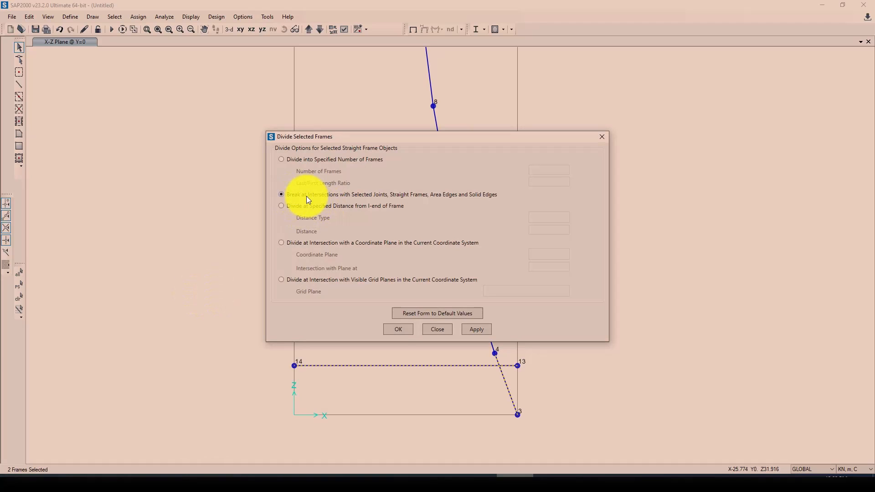
pyautogui.click(396, 330)
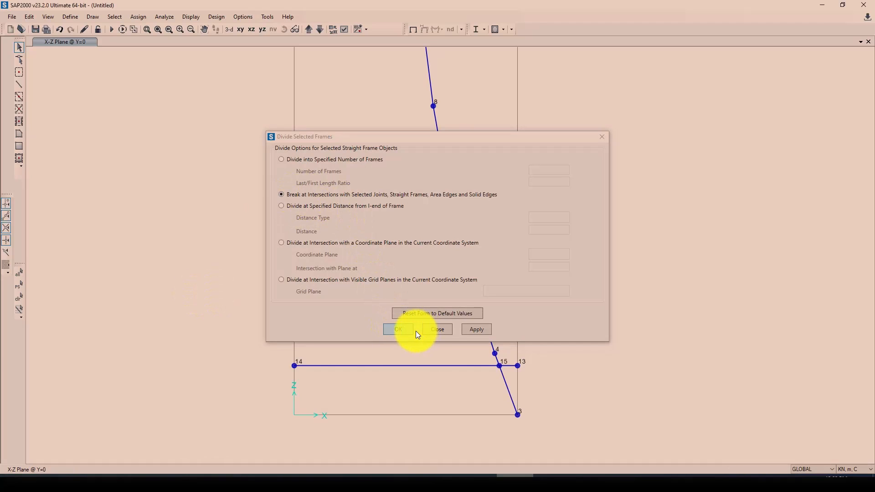
pyautogui.click(601, 137)
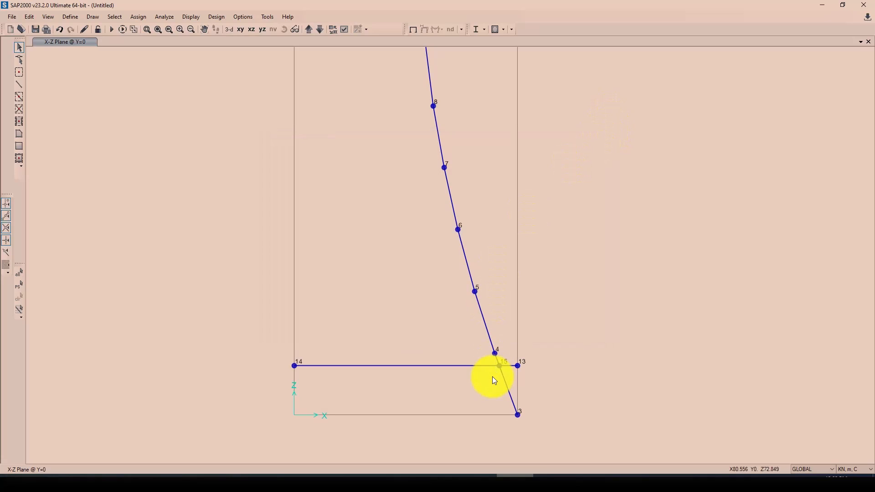
# Step: Delete the profile segment below the 13 m level together with both pieces of the horizontal construction line
pyautogui.click(512, 383)
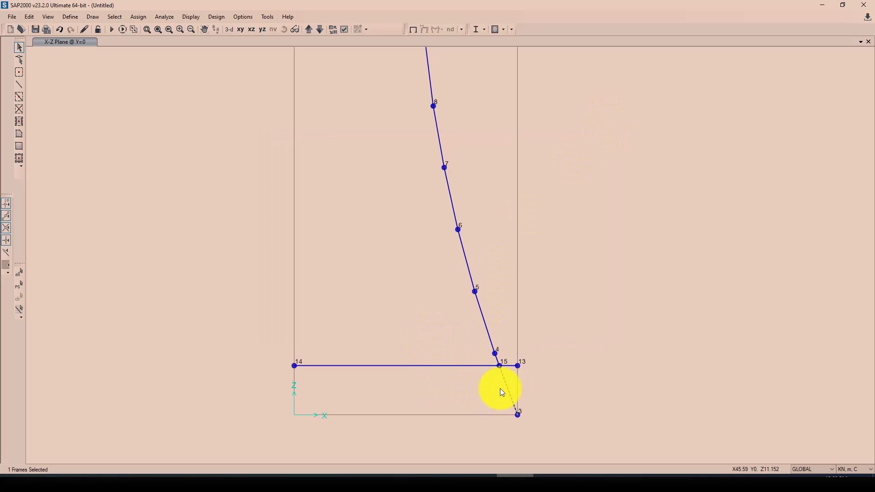
pyautogui.moveTo(516, 376); pyautogui.dragTo(508, 380)
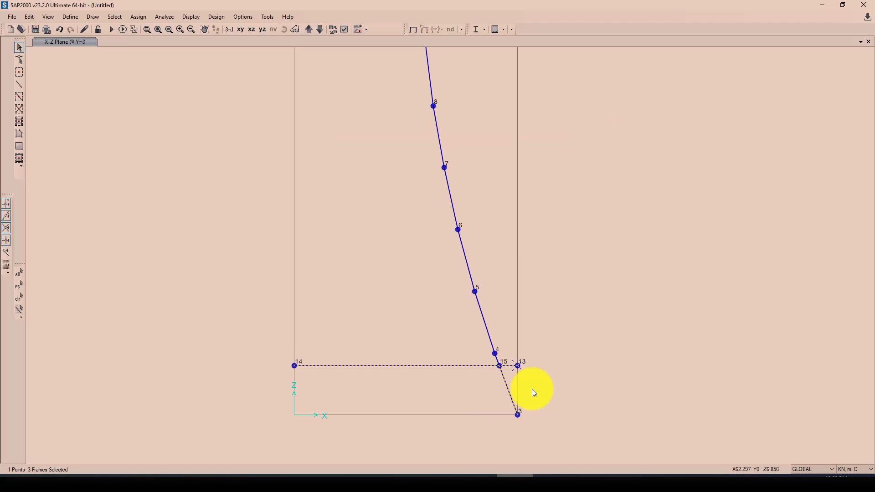
pyautogui.press('Delete')
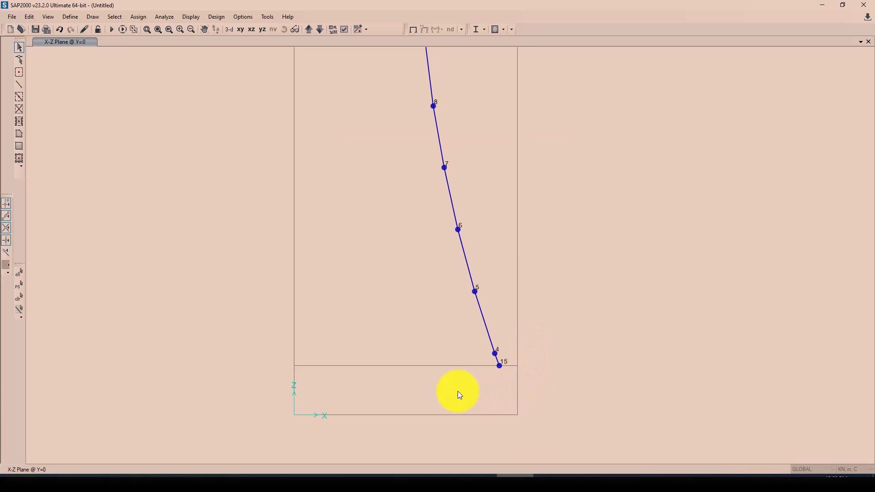
# Step: Extrude all profile lines into ASEC1 areas radially about the Z axis through 0, 0, with a 10 degree angle and 36 increments
pyautogui.click(19, 274)
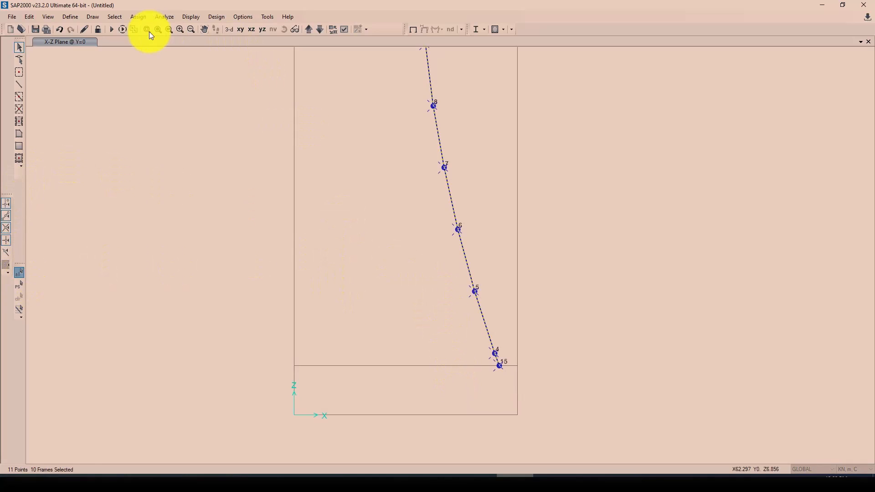
pyautogui.click(29, 16)
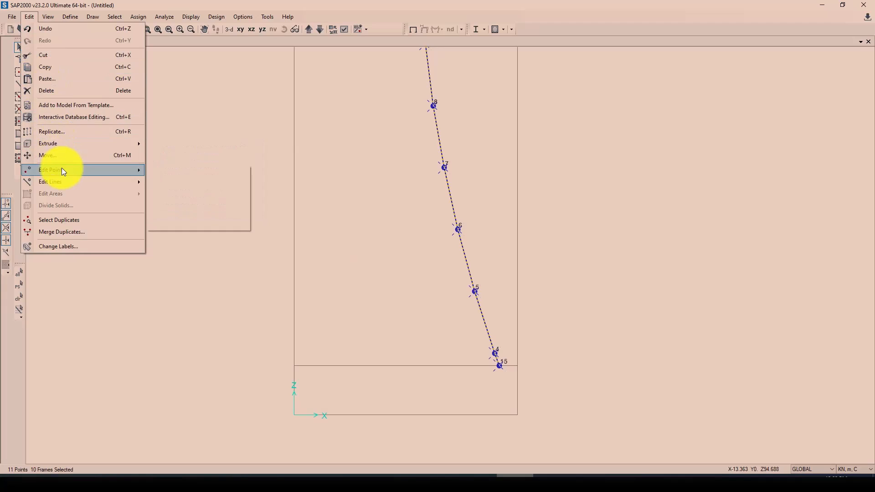
pyautogui.moveTo(72, 145)
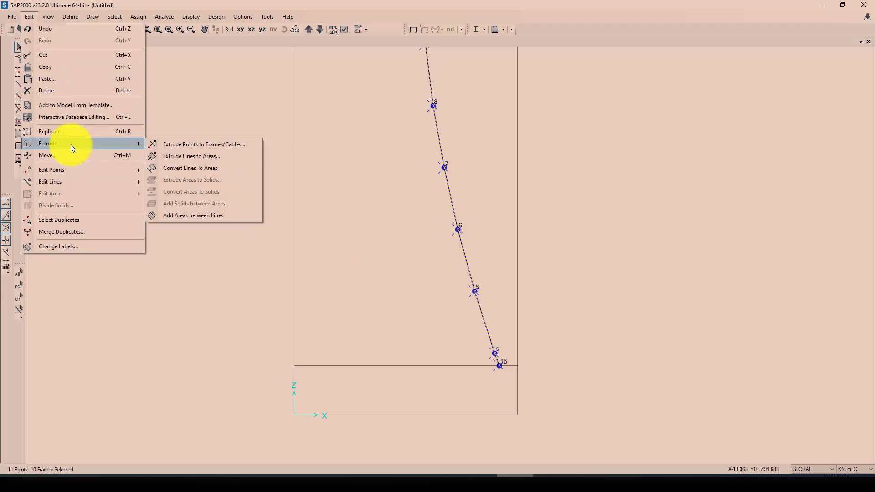
pyautogui.click(212, 156)
pyautogui.click(404, 154)
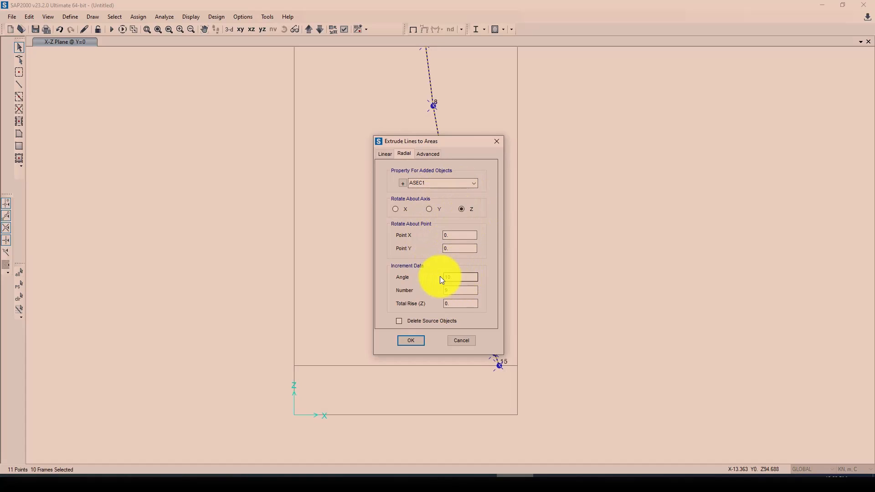
pyautogui.click(445, 292)
pyautogui.write('36')
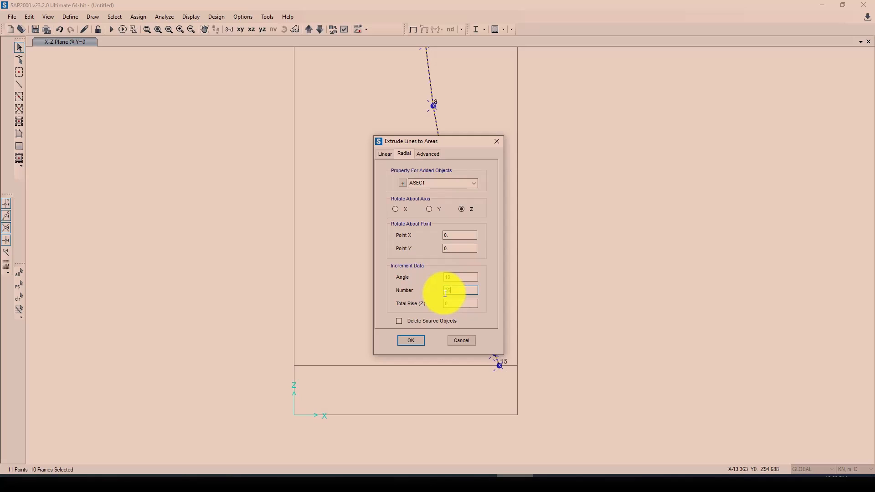
pyautogui.click(408, 341)
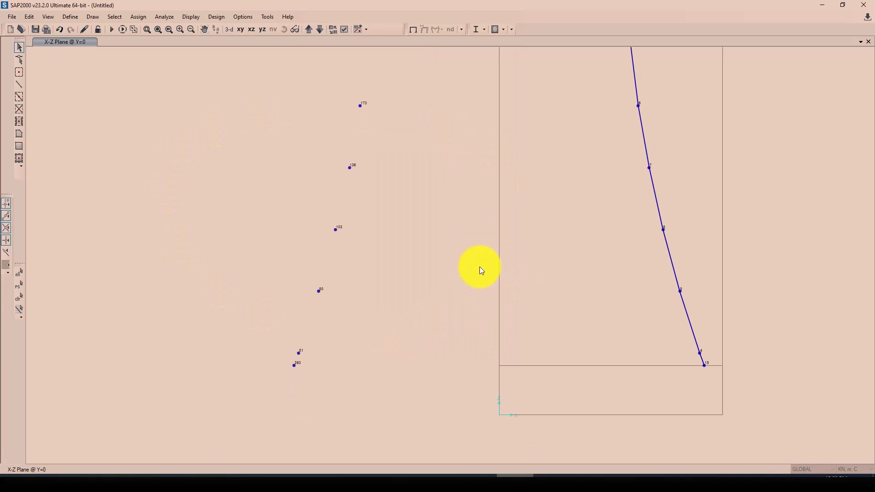
# Step: Examine the extruded tower shell in 3-D, particularly its lower rim and the grid corner at the base
pyautogui.click(230, 30)
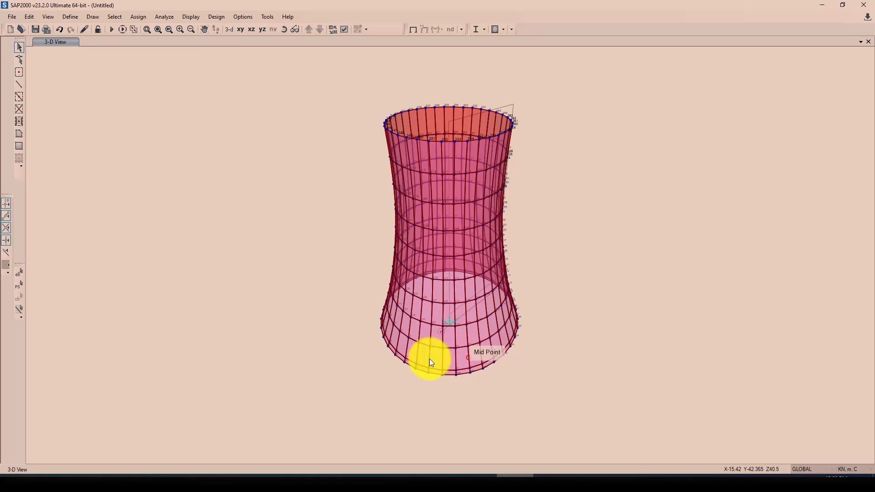
pyautogui.keyDown('shift'); pyautogui.moveTo(431, 362); pyautogui.dragTo(445, 371, button='middle'); pyautogui.keyUp('shift')
pyautogui.moveTo(510, 364)
pyautogui.keyDown('shift'); pyautogui.mouseDown(button='middle')
pyautogui.moveTo(446, 371)
pyautogui.moveTo(511, 378)
pyautogui.moveTo(483, 358)
pyautogui.moveTo(508, 377)
pyautogui.mouseUp(button='middle'); pyautogui.keyUp('shift')
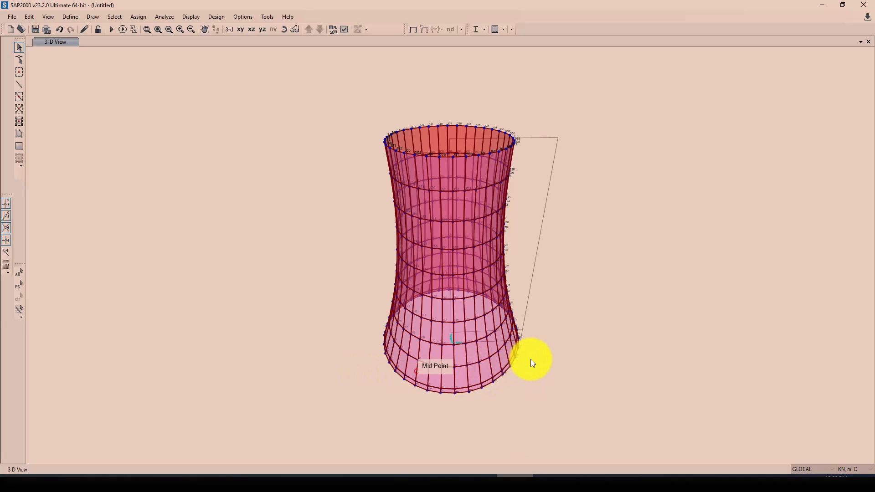
pyautogui.keyDown('shift'); pyautogui.moveTo(520, 348); pyautogui.dragTo(518, 357, button='middle'); pyautogui.keyUp('shift')
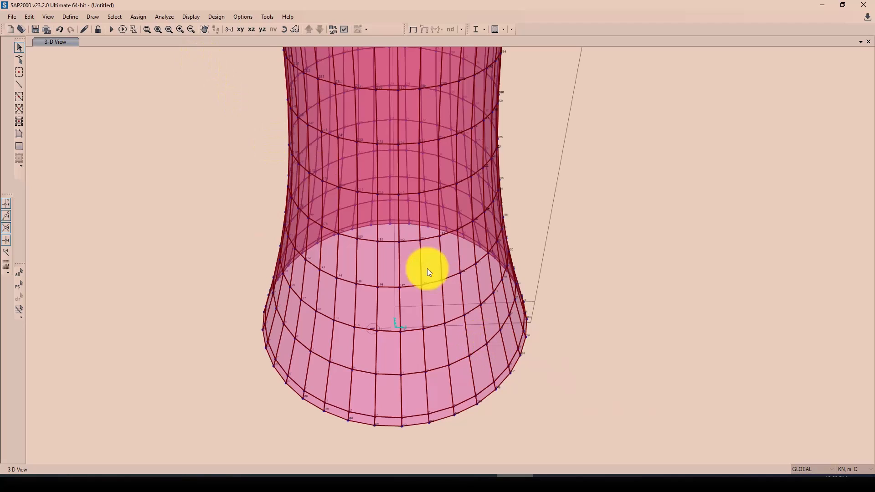
pyautogui.keyDown('shift'); pyautogui.moveTo(499, 353); pyautogui.dragTo(498, 354, button='middle'); pyautogui.keyUp('shift')
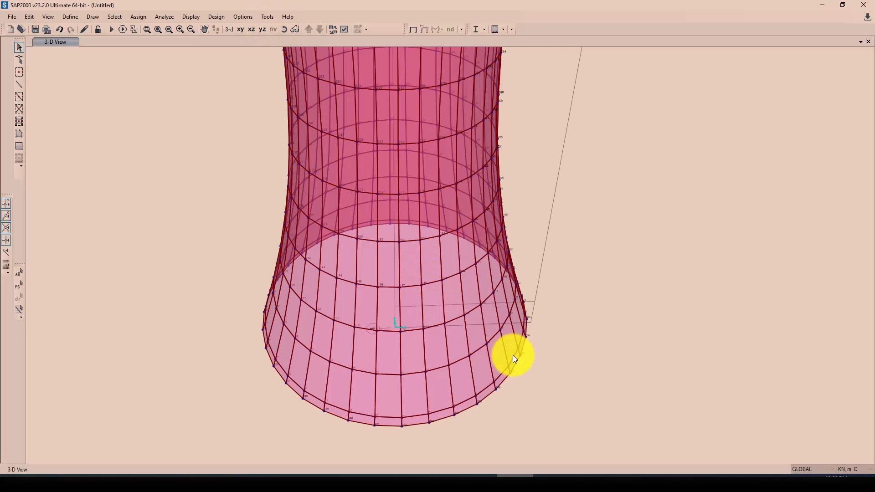
pyautogui.scroll(2, 551, 411)
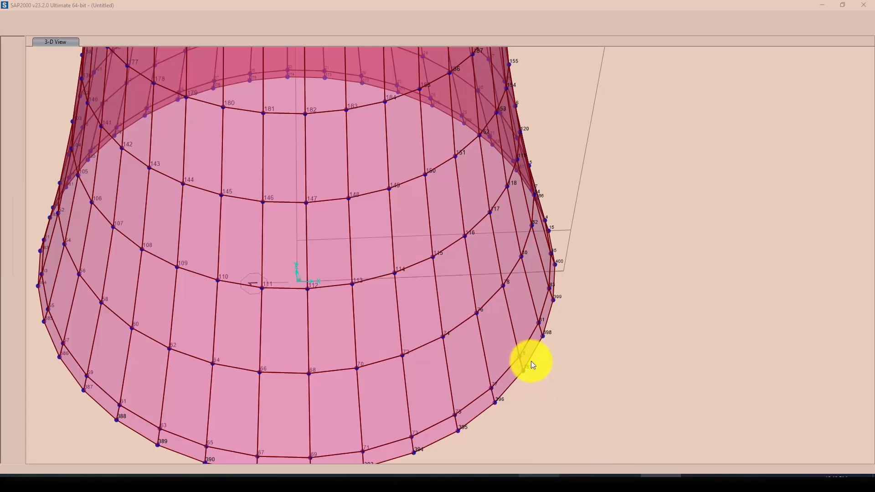
pyautogui.scroll(-3, 451, 365)
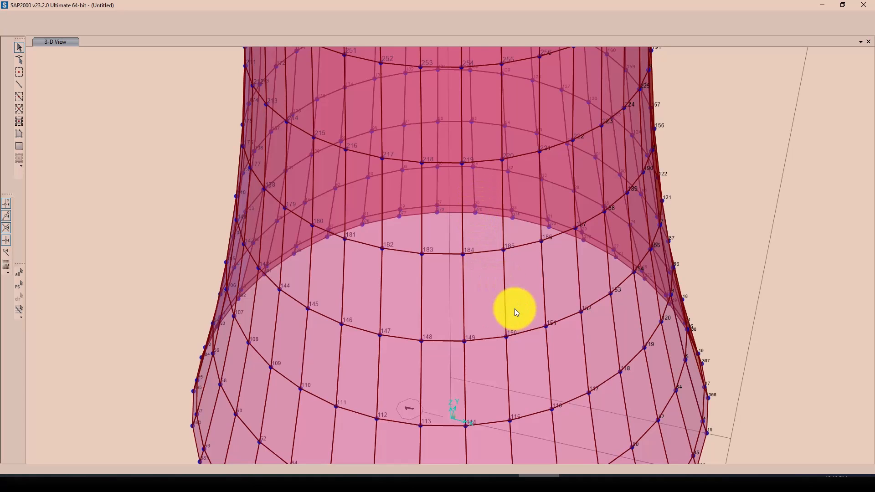
pyautogui.scroll(-2, 493, 292)
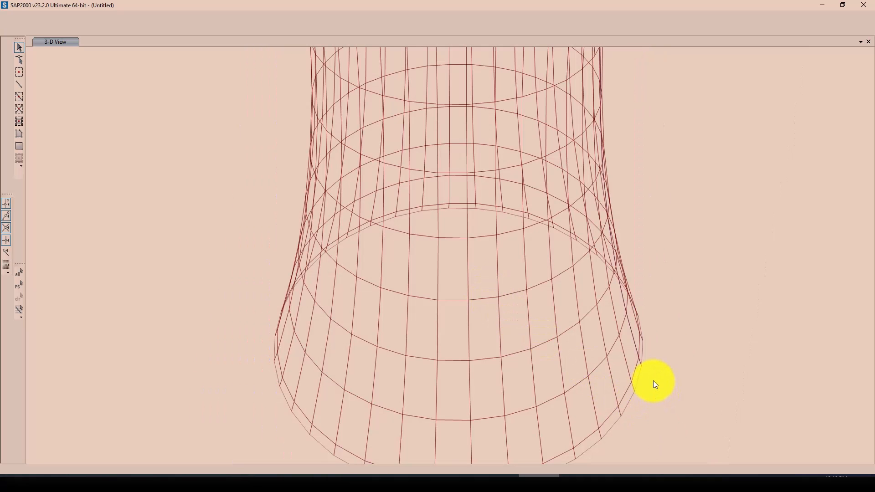
pyautogui.scroll(-2, 664, 305)
pyautogui.scroll(-1, 722, 428)
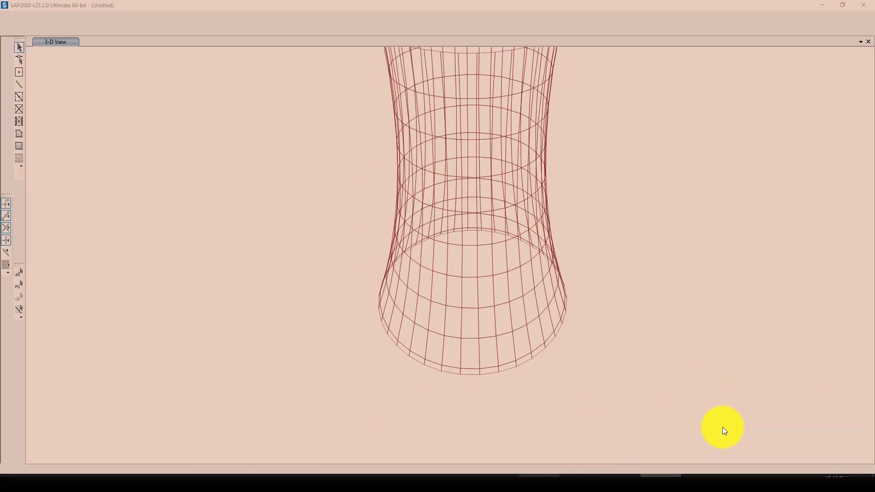
pyautogui.scroll(-1, 373, 214)
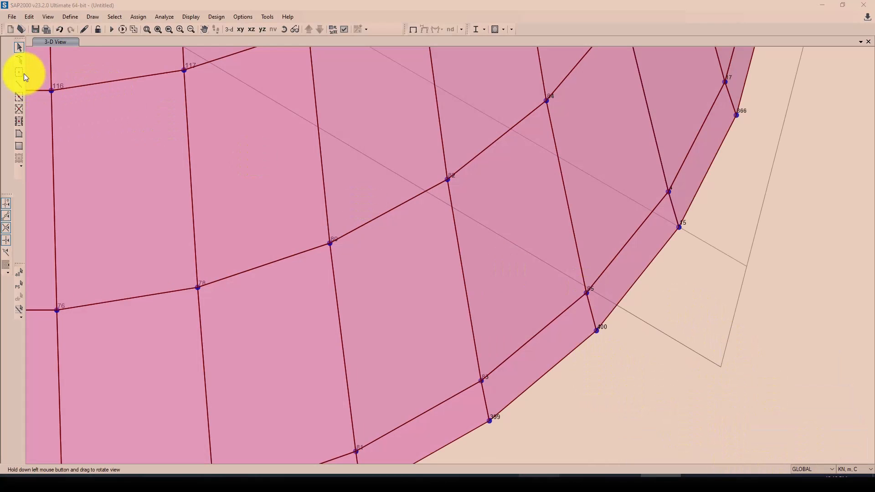
# Step: Draw a special joint at the base of grid line B, at X 58.5, Y 0, Z 0
pyautogui.click(20, 76)
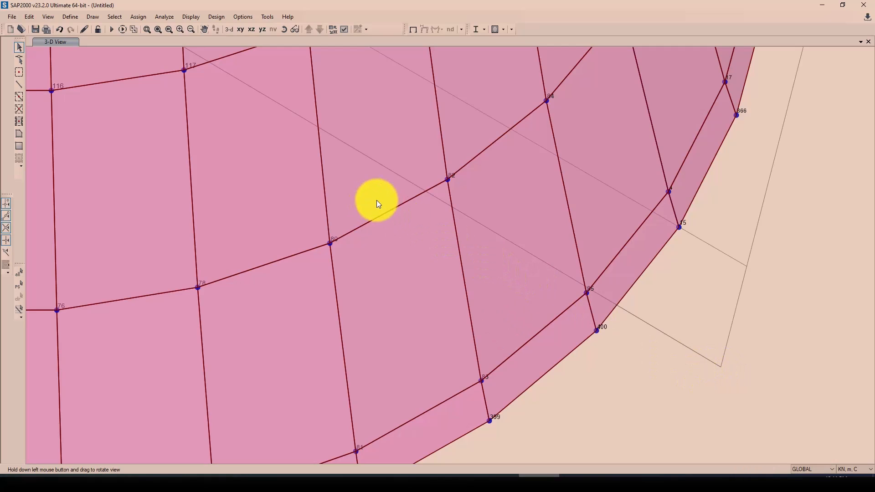
pyautogui.moveTo(378, 201); pyautogui.dragTo(400, 206)
pyautogui.moveTo(564, 279); pyautogui.dragTo(528, 258)
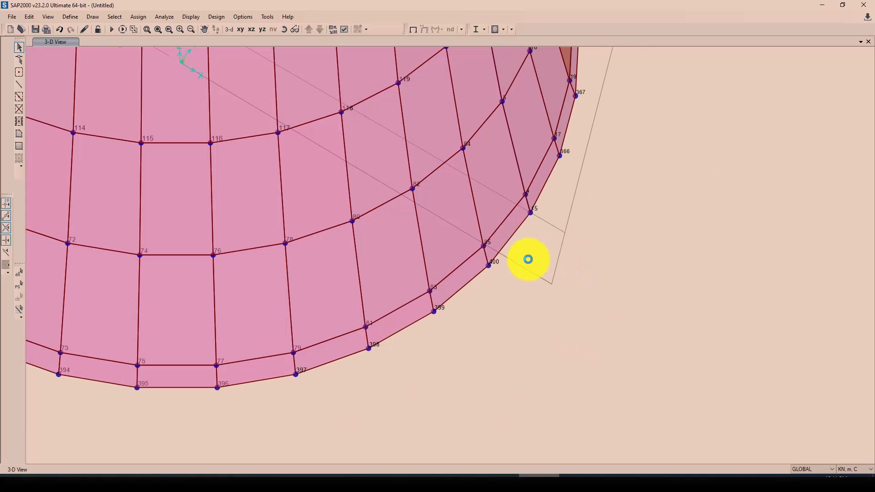
pyautogui.click(19, 72)
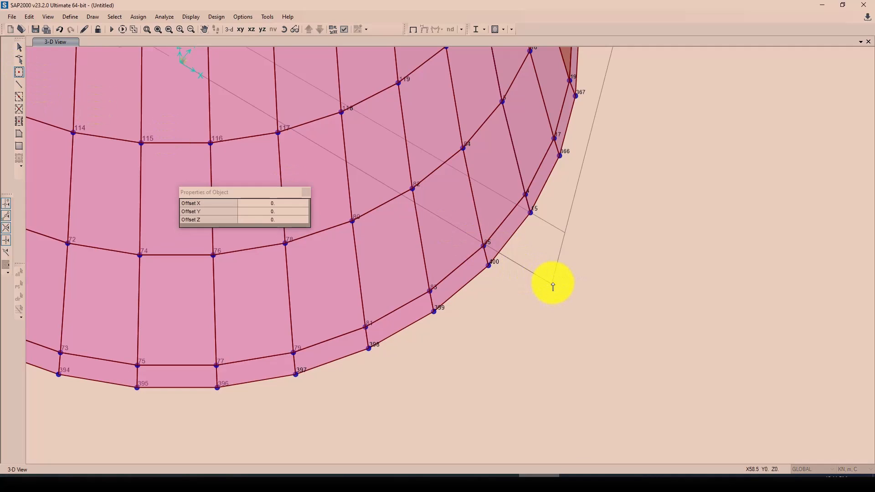
pyautogui.click(532, 293)
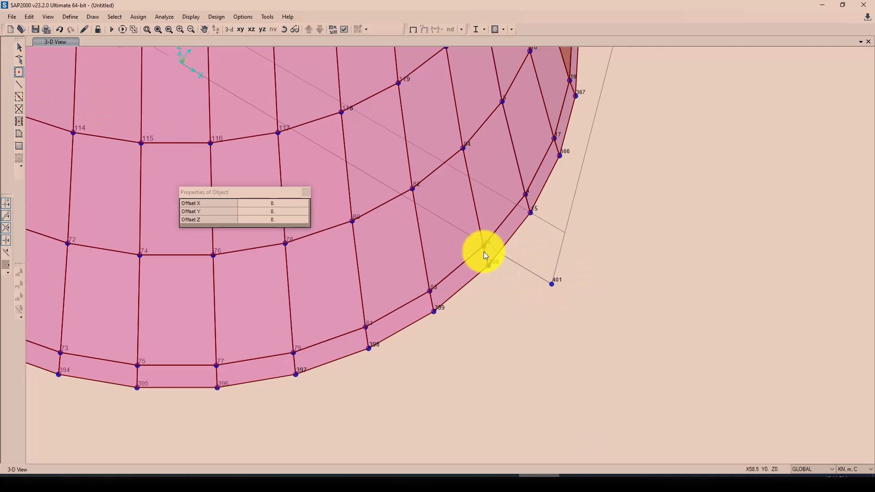
pyautogui.click(18, 47)
# Step: Replicate the base joint on grid line B radially about the Z axis through 0, 0, with one copy at a 10 degree angle
pyautogui.click(552, 283)
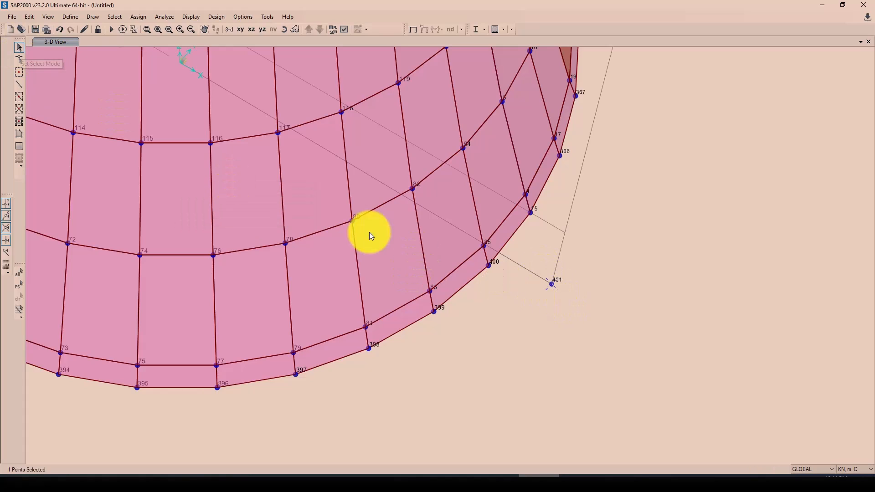
pyautogui.click(29, 16)
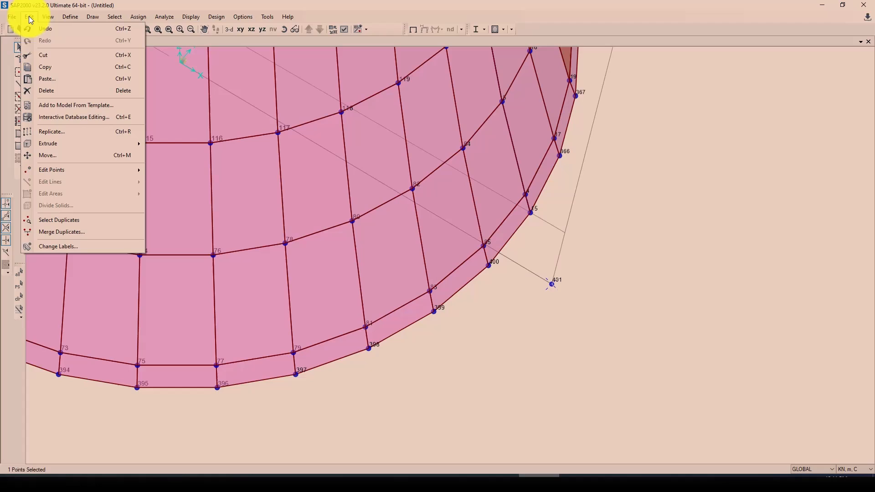
pyautogui.click(59, 133)
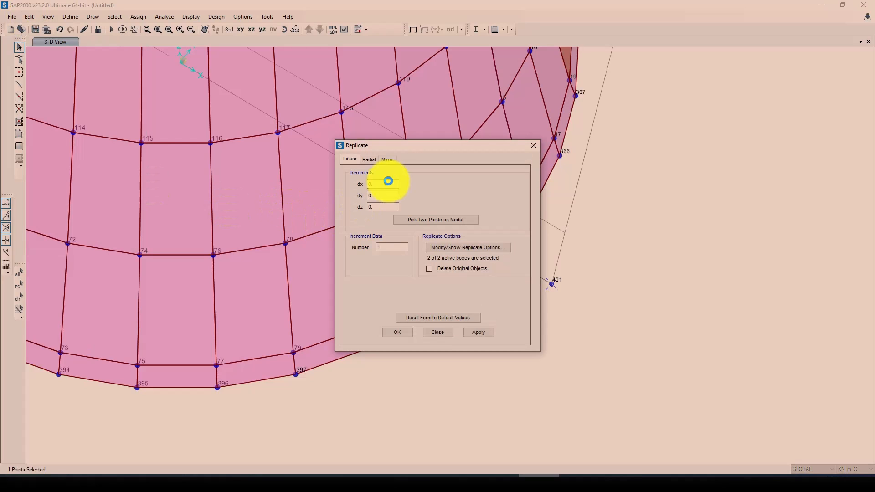
pyautogui.moveTo(432, 152); pyautogui.dragTo(315, 161)
pyautogui.click(251, 168)
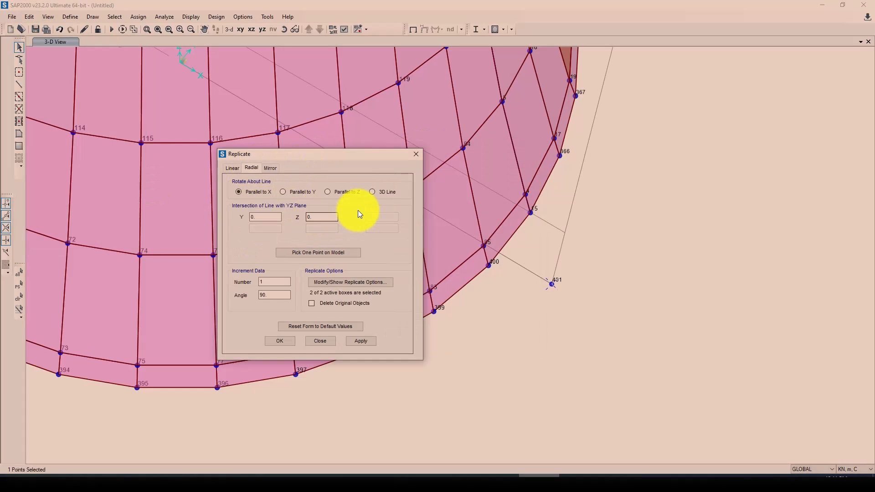
pyautogui.click(342, 192)
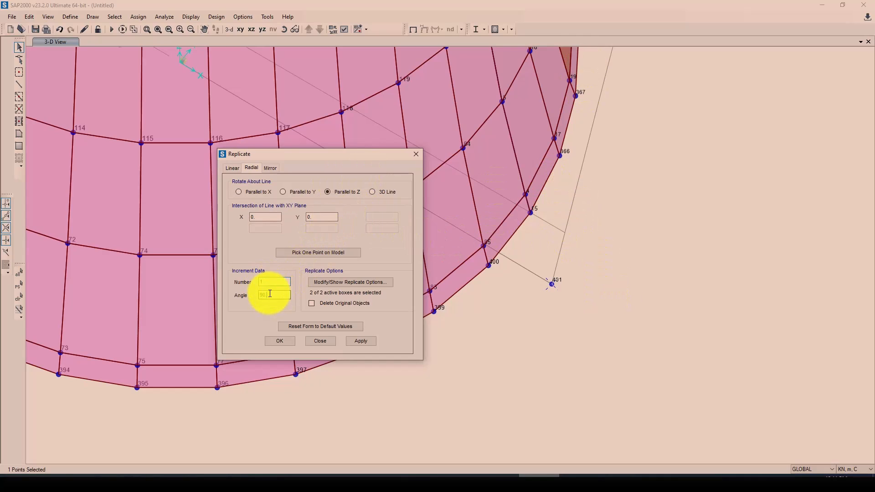
pyautogui.moveTo(265, 294); pyautogui.dragTo(259, 295)
pyautogui.write('10')
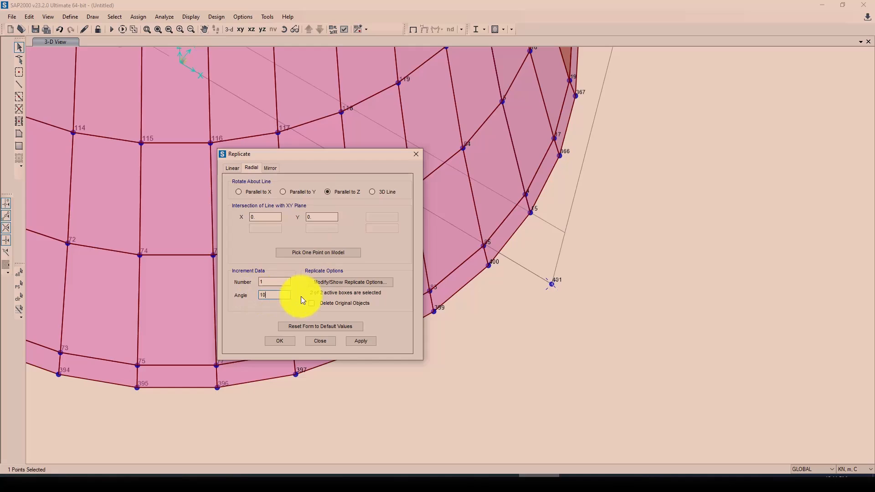
pyautogui.click(283, 341)
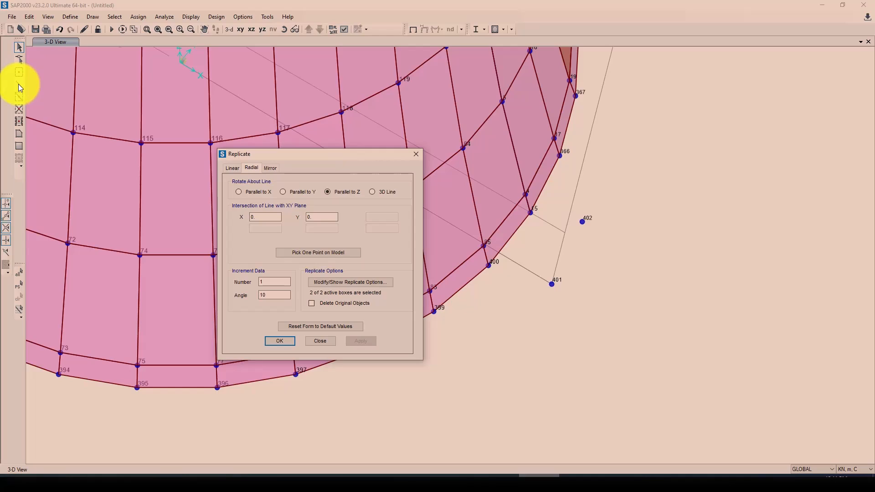
pyautogui.click(59, 102)
pyautogui.press('Escape')
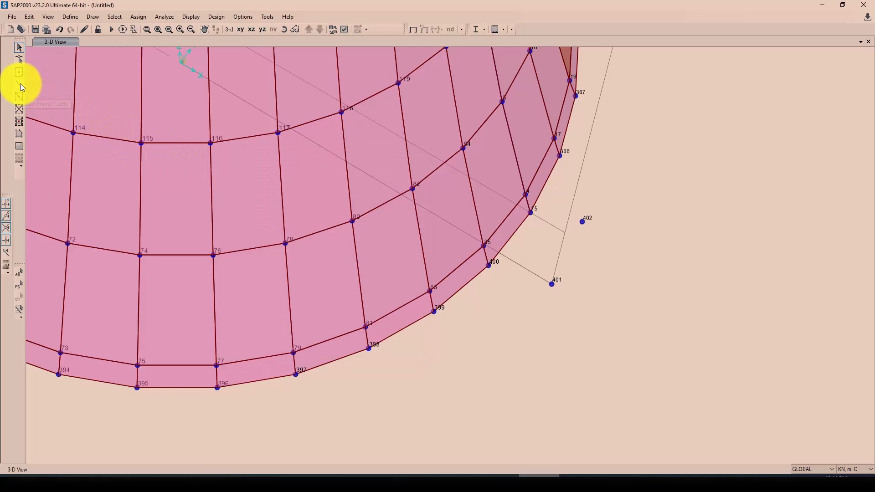
# Step: Draw a straight FSEC1 frame between the original base joint and its rotated copy
pyautogui.click(19, 84)
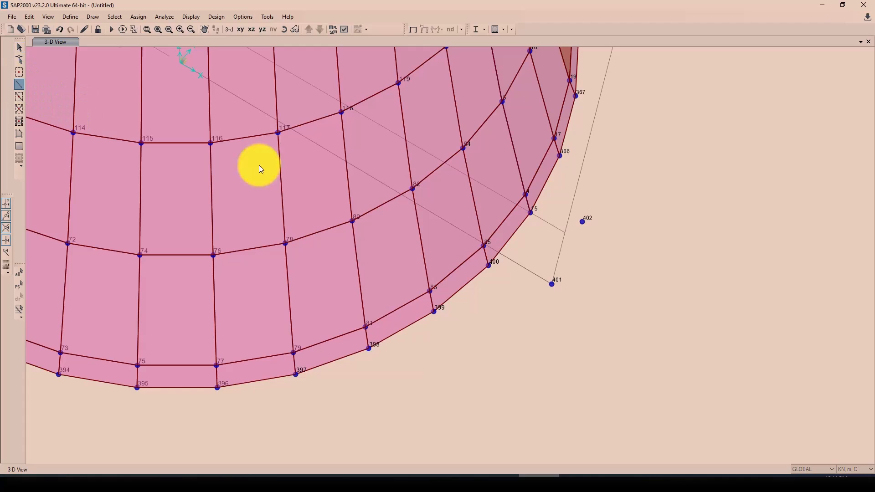
pyautogui.click(552, 286)
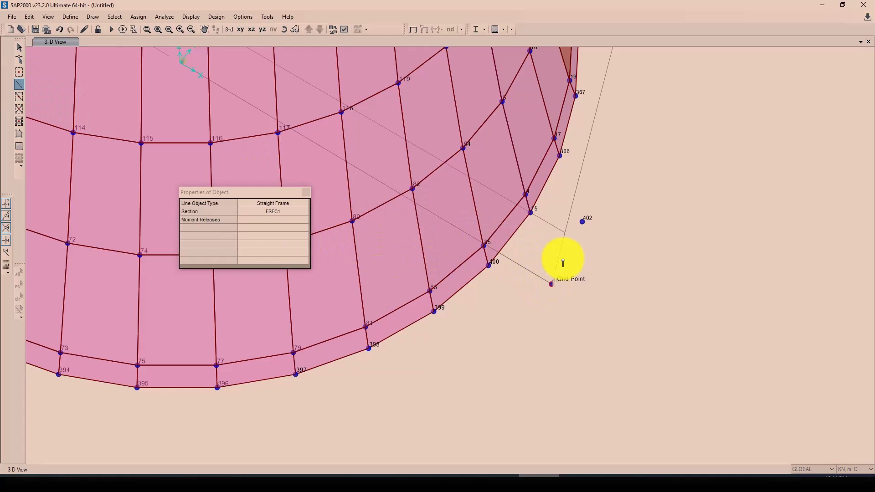
pyautogui.doubleClick(583, 221)
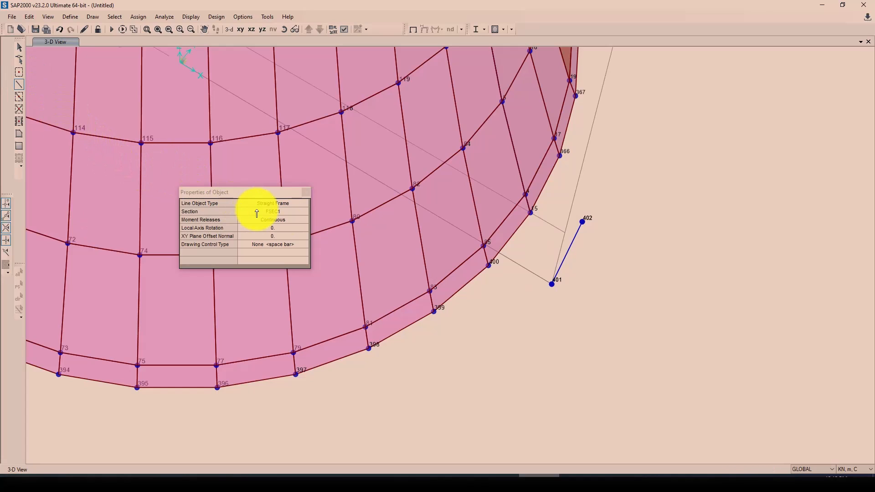
# Step: Draw two inclined FSEC1 frames forming a V between the base frame's midpoint and shell rim joints 15 and 366
pyautogui.click(532, 214)
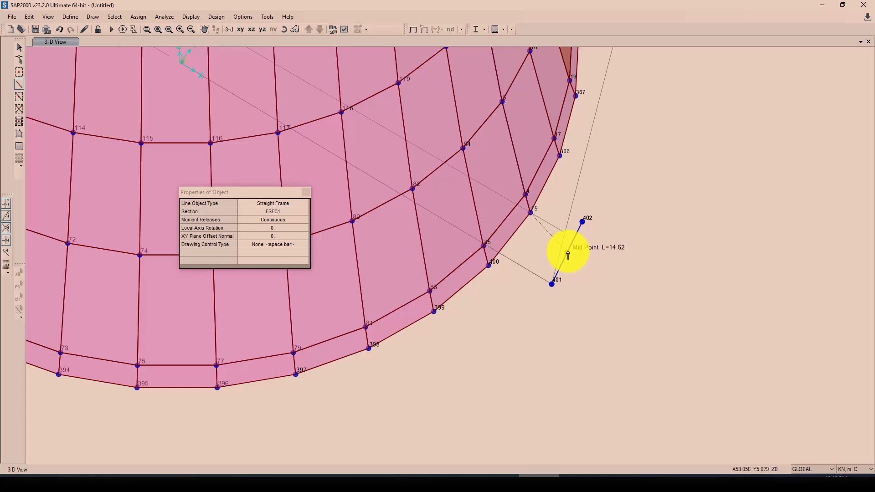
pyautogui.click(568, 252)
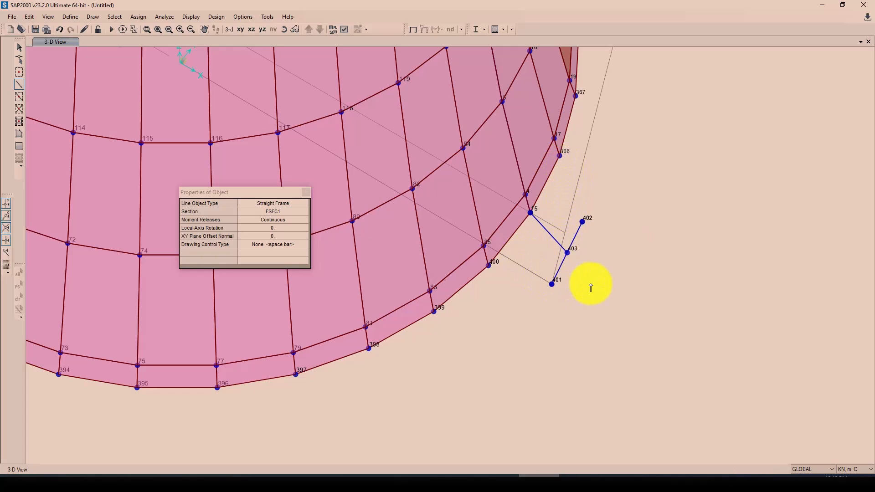
pyautogui.click(549, 286)
pyautogui.press('Escape')
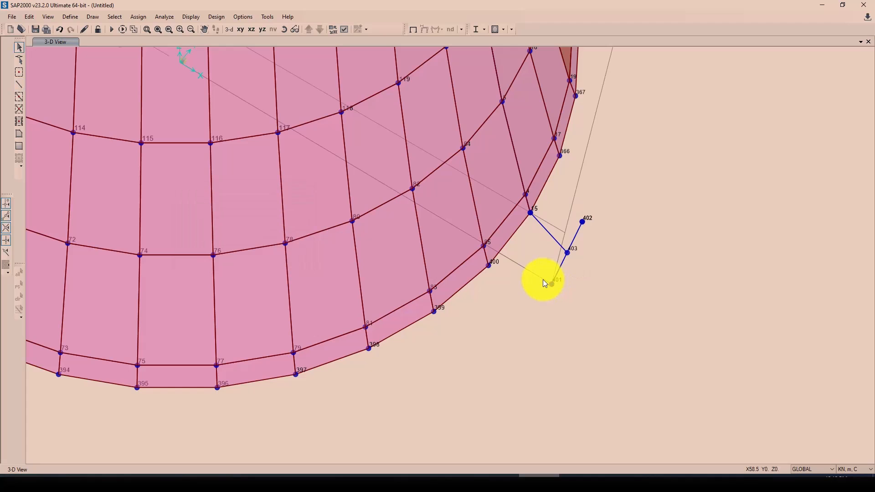
pyautogui.moveTo(549, 294)
pyautogui.keyDown('shift'); pyautogui.mouseDown(button='middle')
pyautogui.moveTo(419, 328)
pyautogui.moveTo(468, 335)
pyautogui.mouseUp(button='middle'); pyautogui.keyUp('shift')
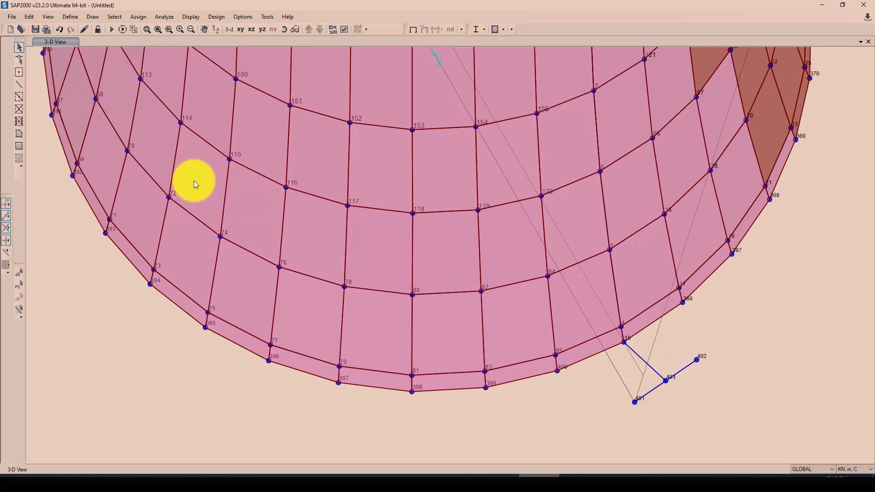
pyautogui.click(21, 85)
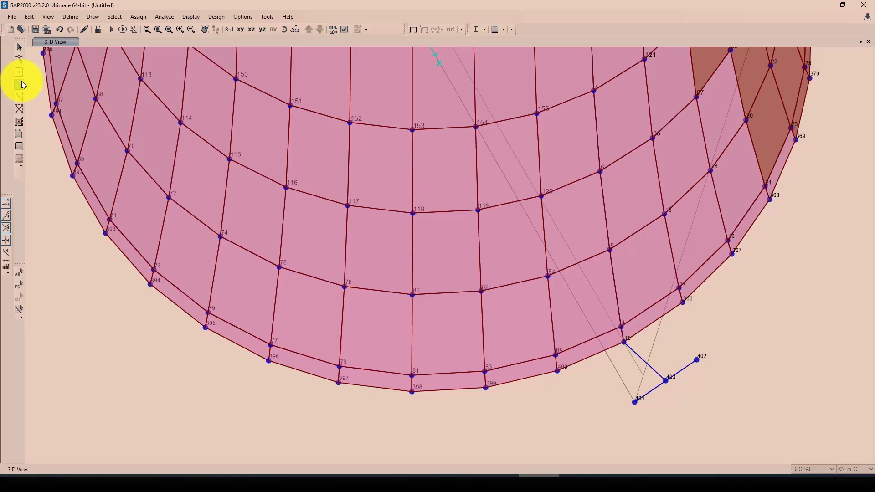
pyautogui.click(666, 381)
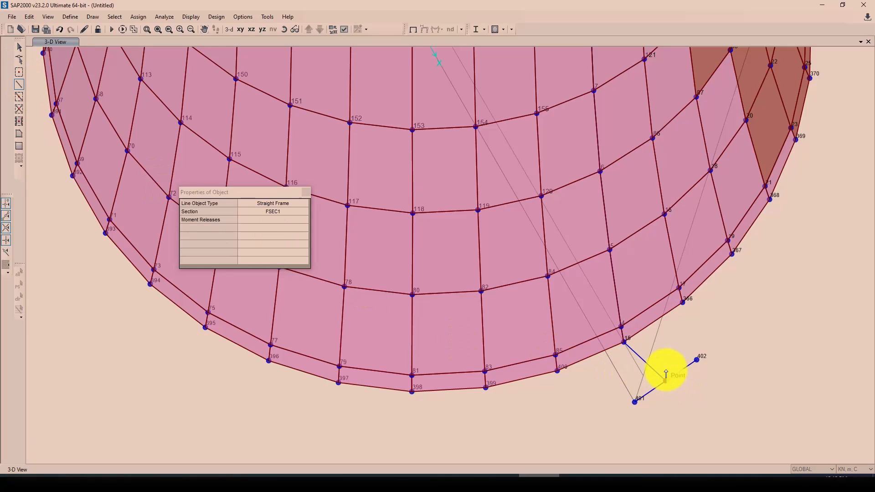
pyautogui.doubleClick(682, 303)
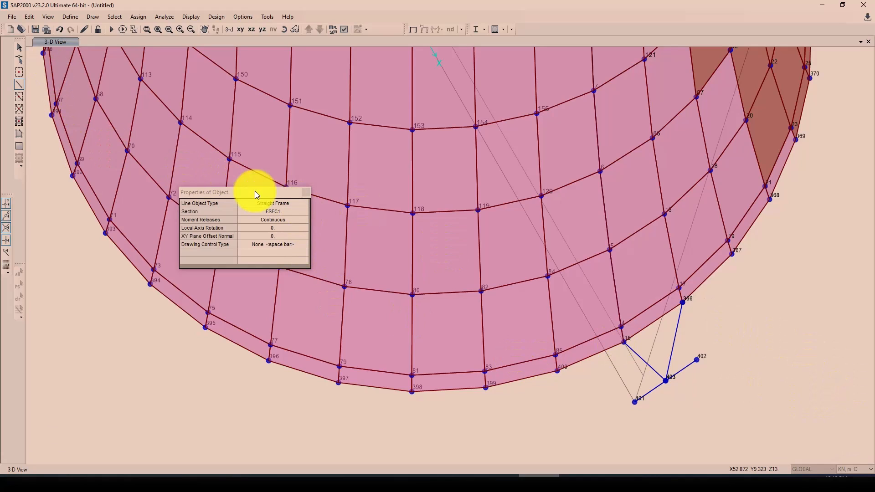
pyautogui.press('Escape')
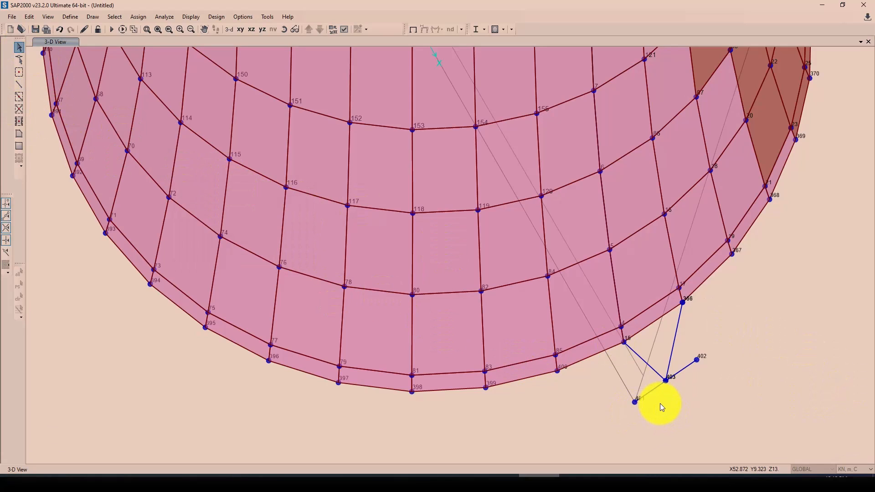
# Step: Delete the base construction frame on both sides of the V's foot together with its end joints
pyautogui.moveTo(660, 404); pyautogui.dragTo(691, 374)
pyautogui.moveTo(658, 407); pyautogui.dragTo(658, 407)
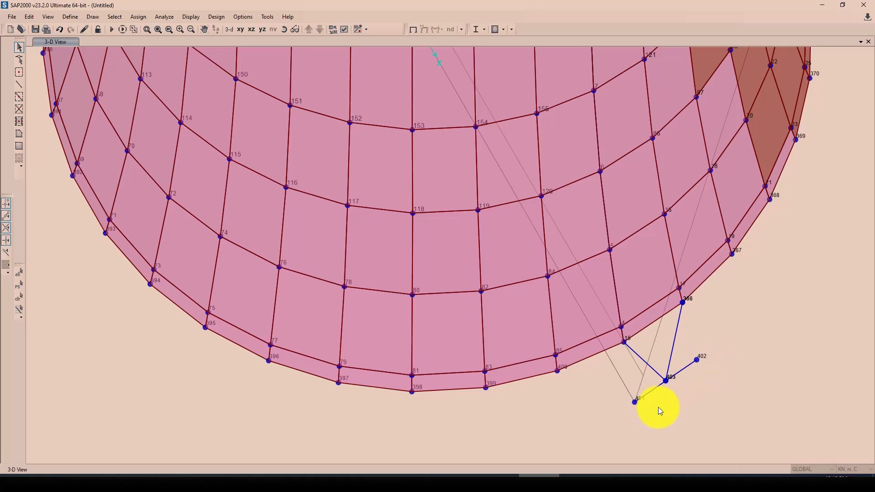
pyautogui.press('Delete')
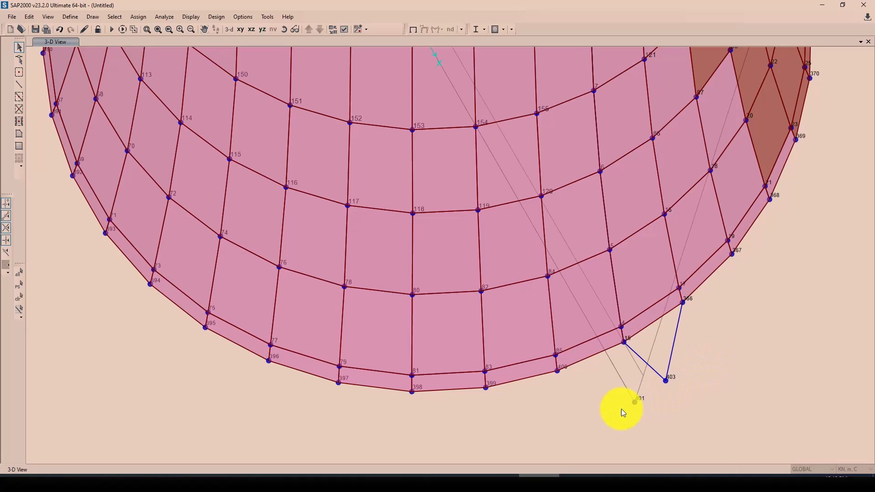
pyautogui.click(653, 395)
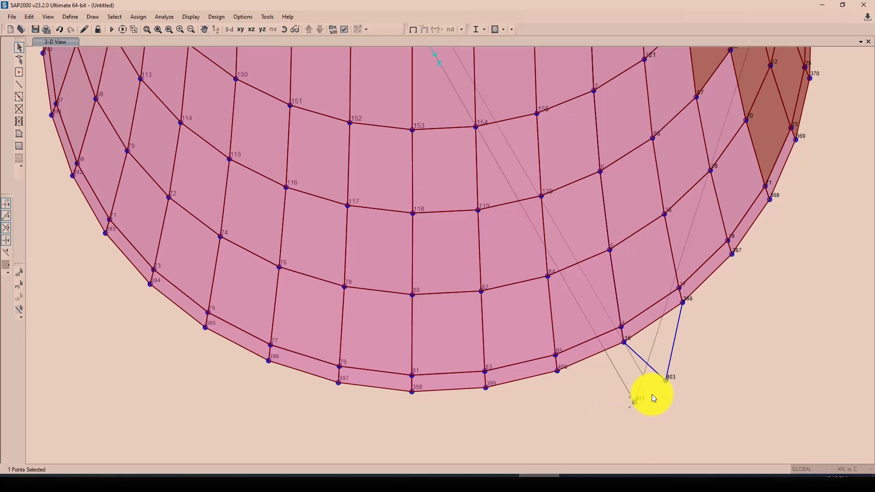
pyautogui.click(653, 398)
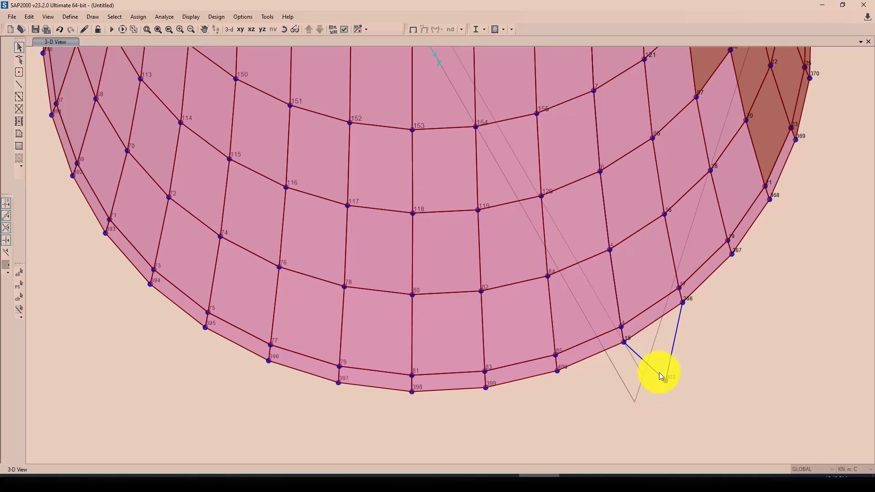
# Step: Assign a fixed support to the V's foot joint, restraining all three translations and all three rotations
pyautogui.click(665, 380)
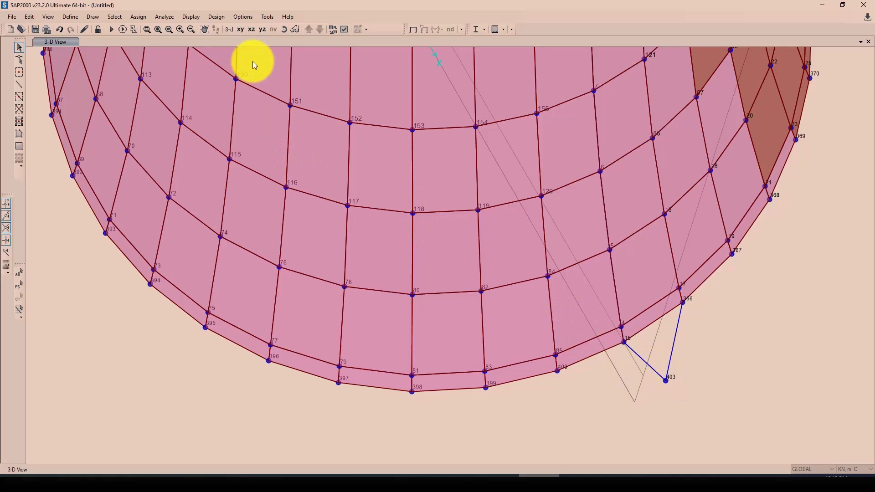
pyautogui.click(136, 17)
pyautogui.moveTo(214, 29)
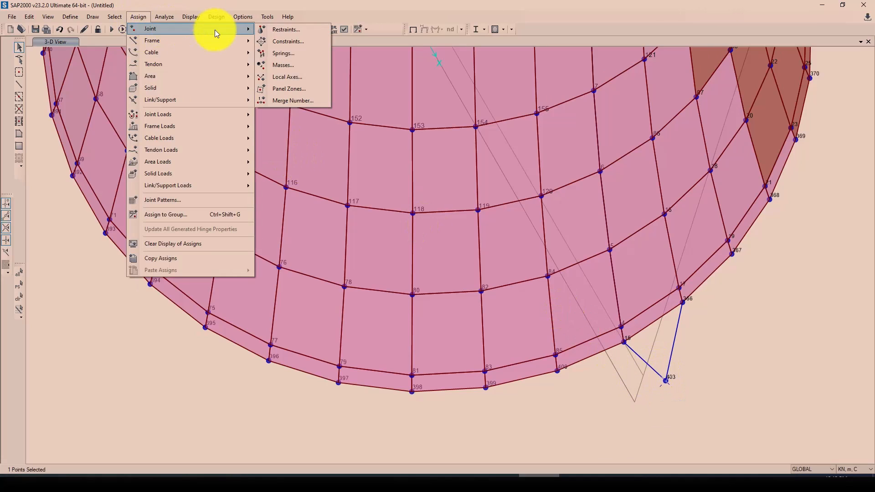
pyautogui.click(285, 30)
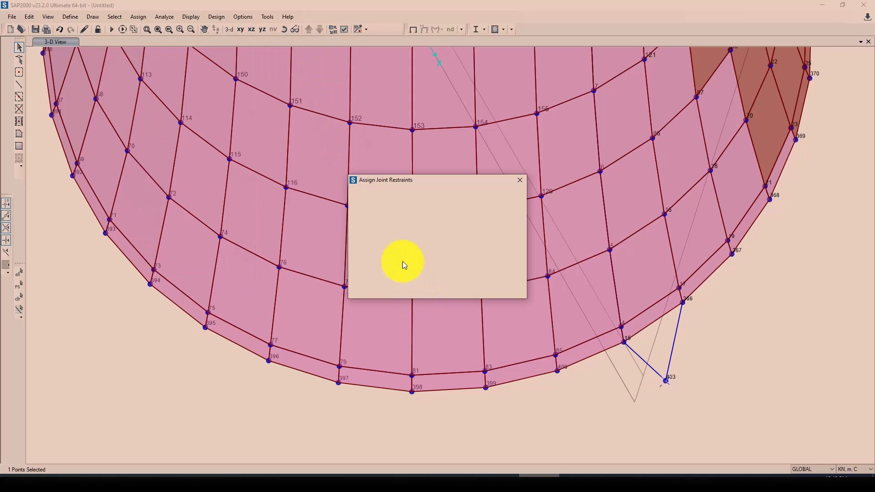
pyautogui.click(389, 260)
pyautogui.click(398, 286)
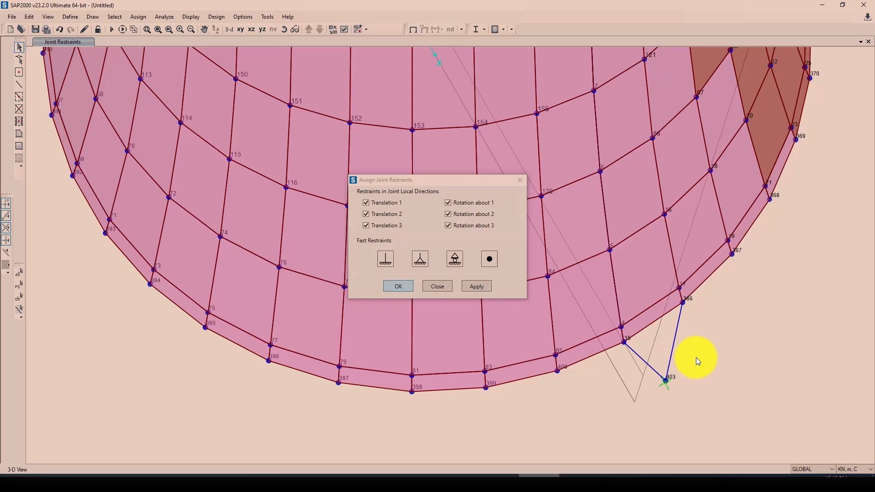
# Step: Replicate the V-shaped frame pair and its support radially about the Z axis through 0, 0, with 35 copies at 10 degrees
pyautogui.moveTo(705, 349); pyautogui.dragTo(640, 390)
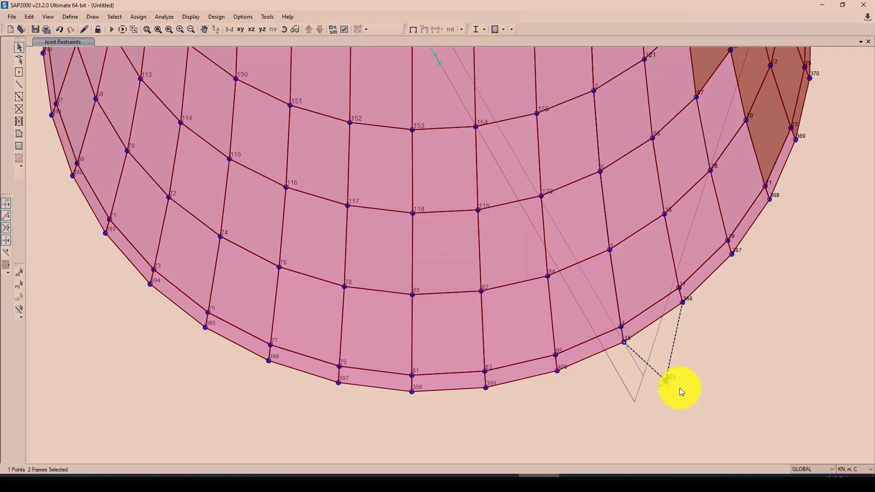
pyautogui.click(29, 17)
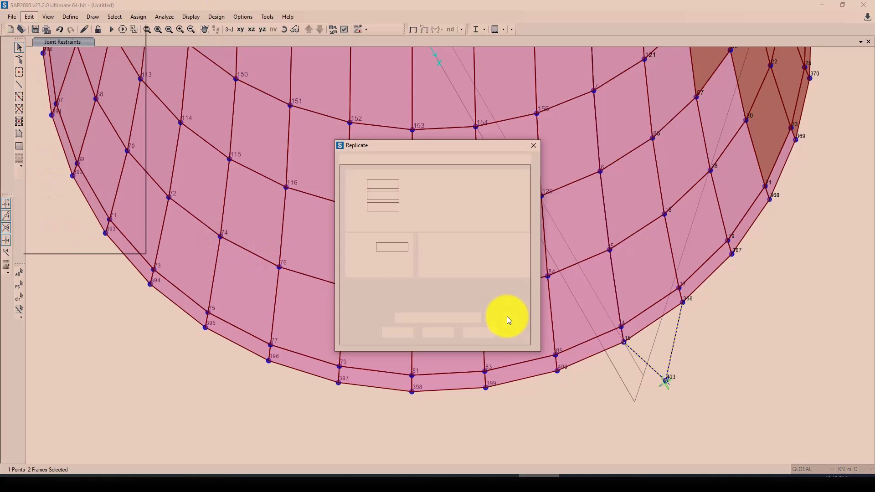
pyautogui.click(366, 159)
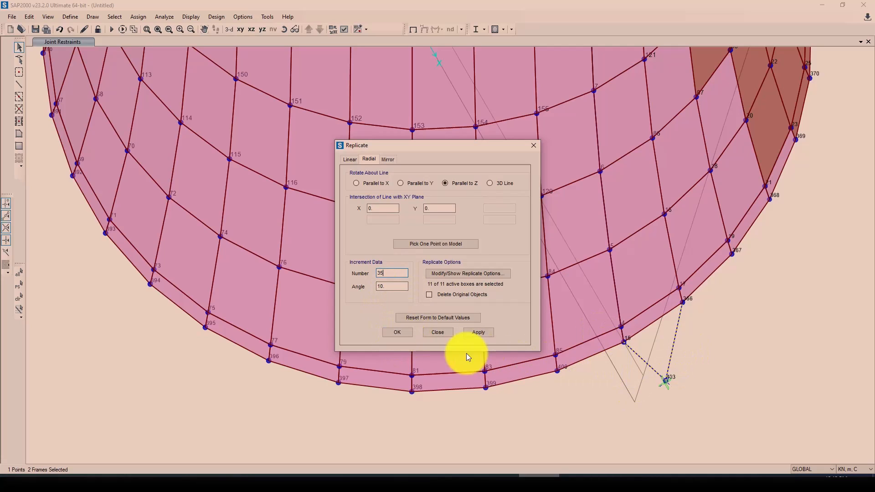
pyautogui.click(395, 334)
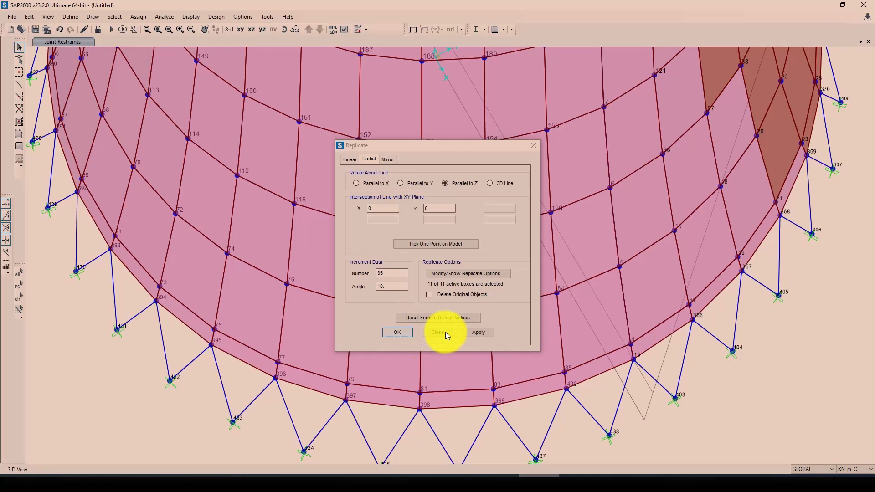
pyautogui.click(438, 332)
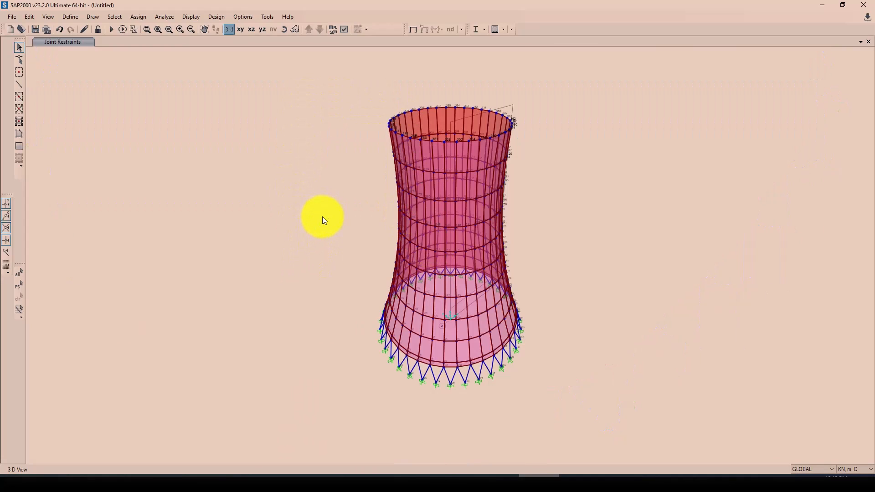
# Step: Reverse the local 3 axis of all shell areas, keeping the assigns in the same global orientation
pyautogui.hotkey('ctrl', 'a')
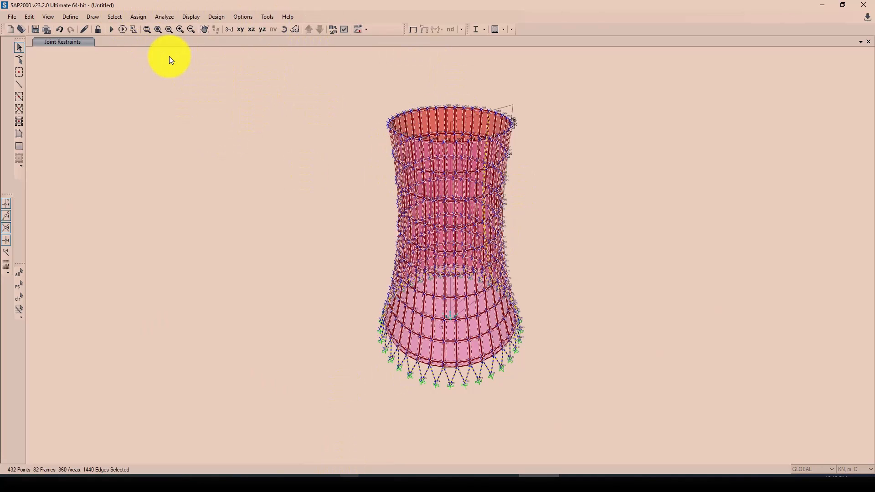
pyautogui.click(136, 17)
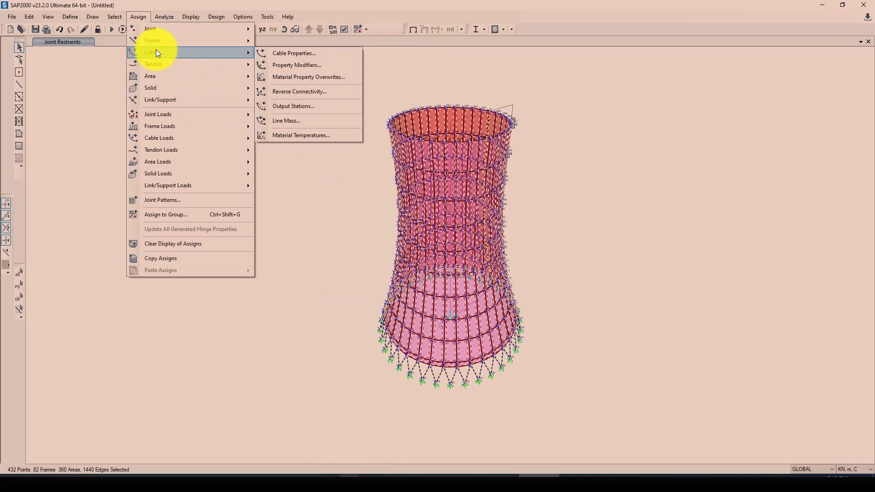
pyautogui.moveTo(166, 76)
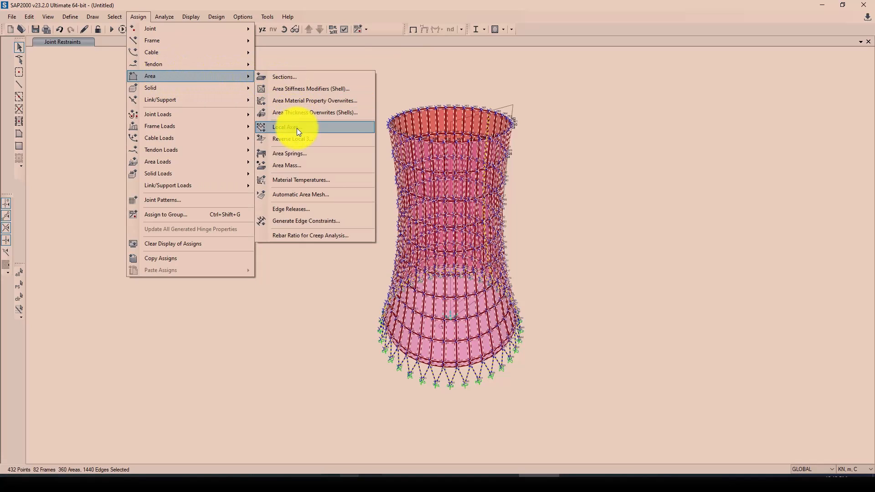
pyautogui.click(304, 141)
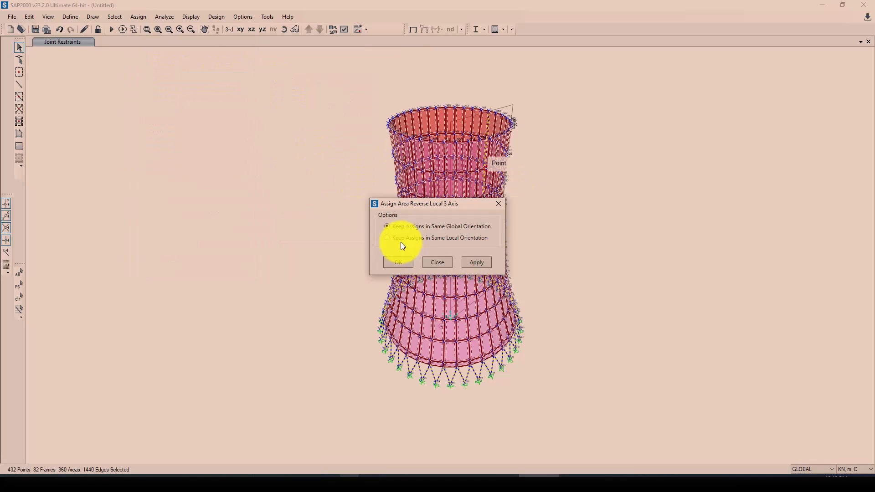
pyautogui.click(398, 263)
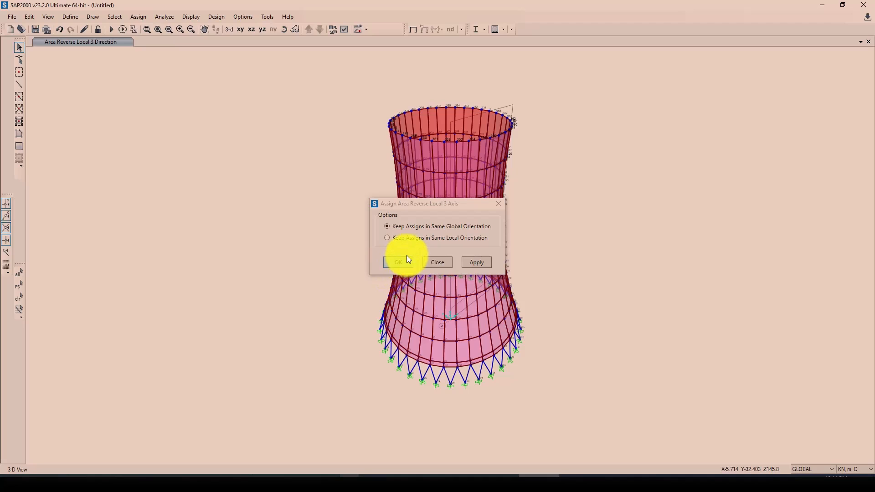
pyautogui.click(408, 260)
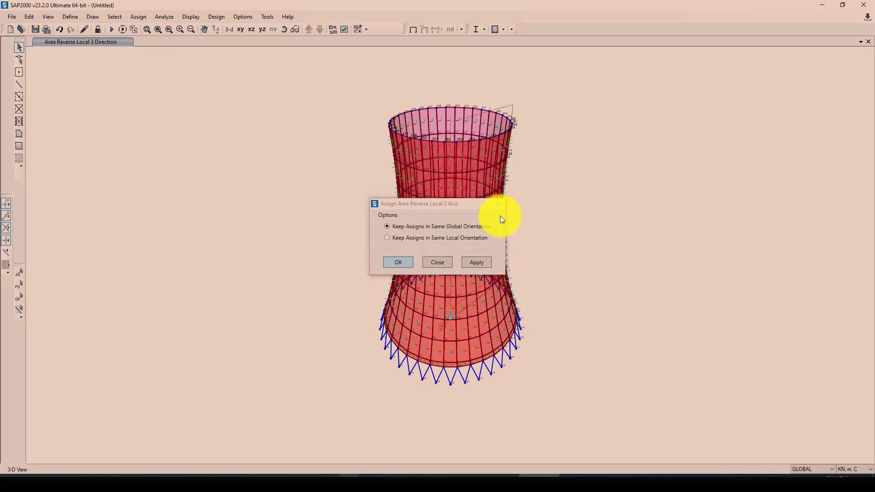
pyautogui.click(499, 203)
pyautogui.click(450, 409)
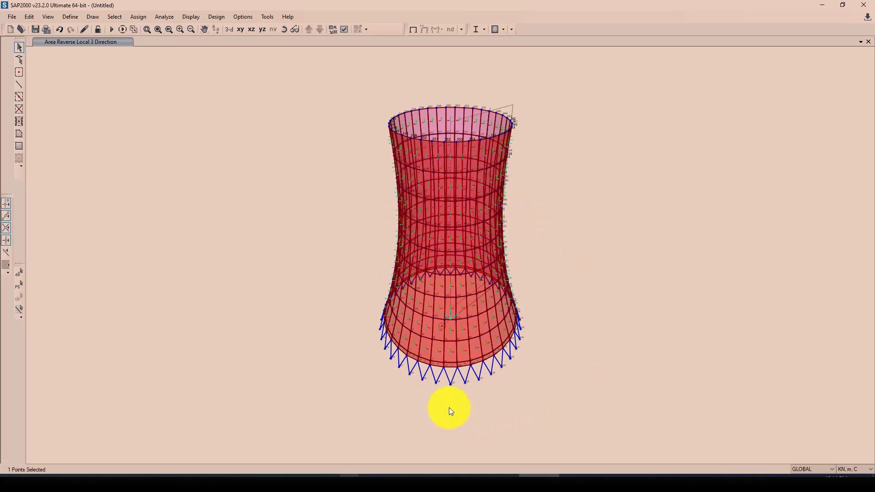
# Step: Turn on the display of joint restraints and restore the full 3-D view of the tower
pyautogui.click(357, 31)
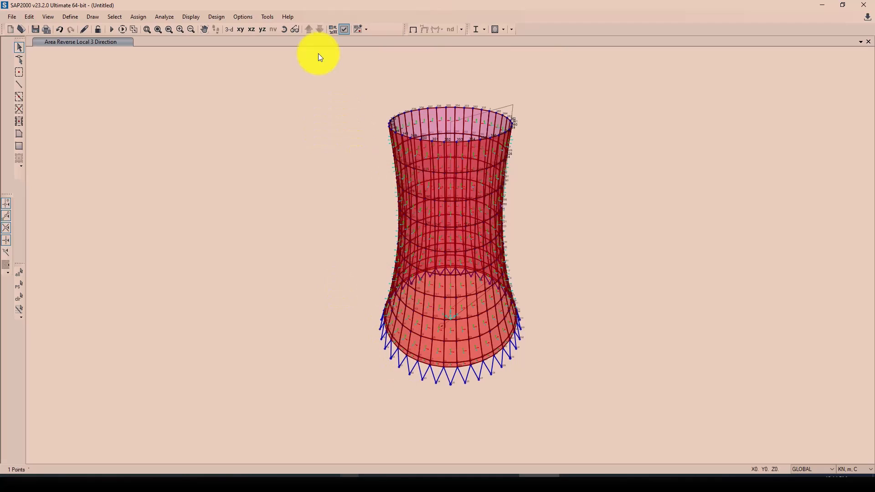
pyautogui.click(333, 32)
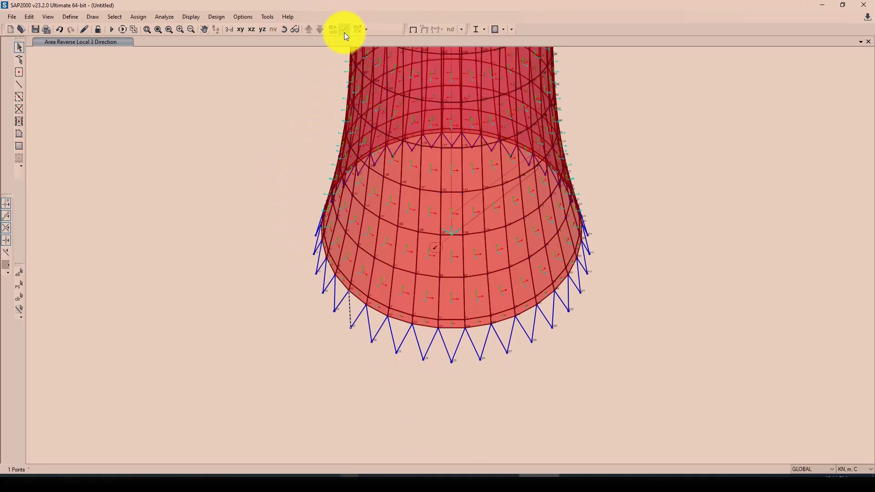
pyautogui.click(344, 30)
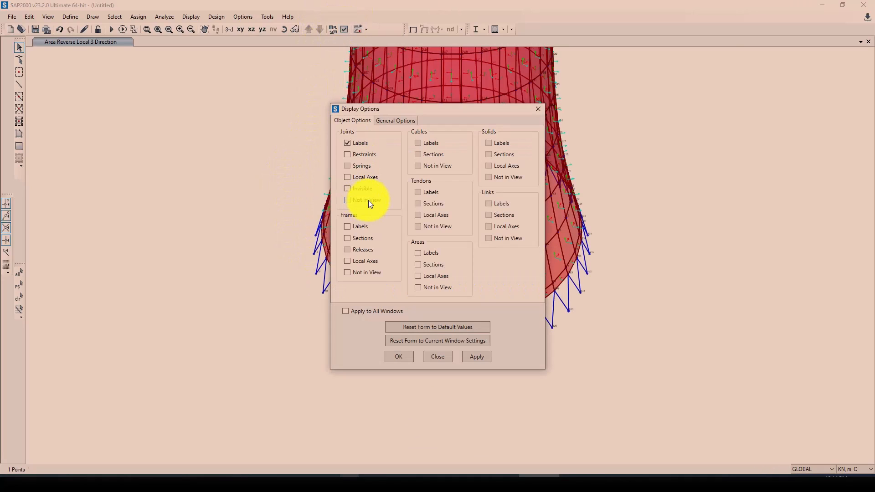
pyautogui.click(401, 356)
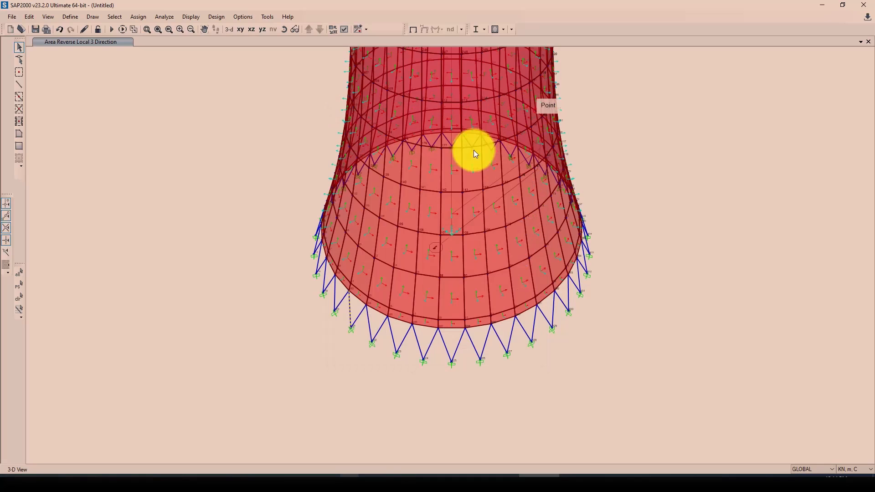
pyautogui.click(332, 297)
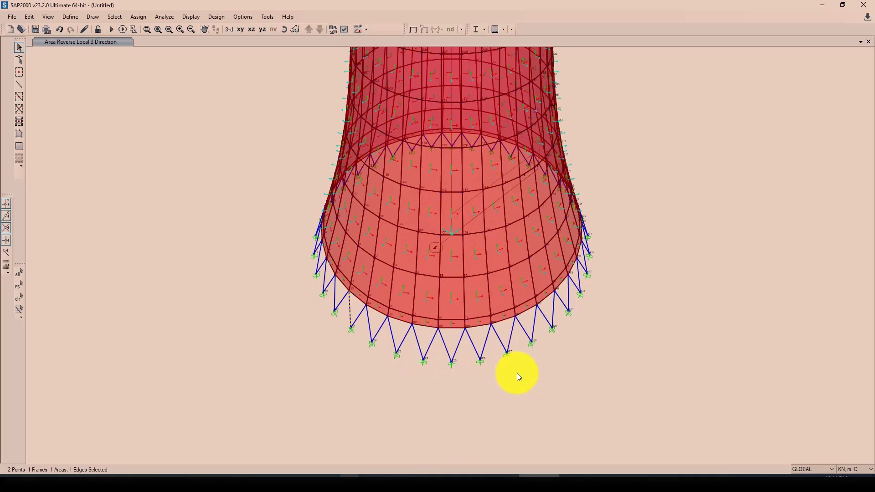
pyautogui.click(229, 29)
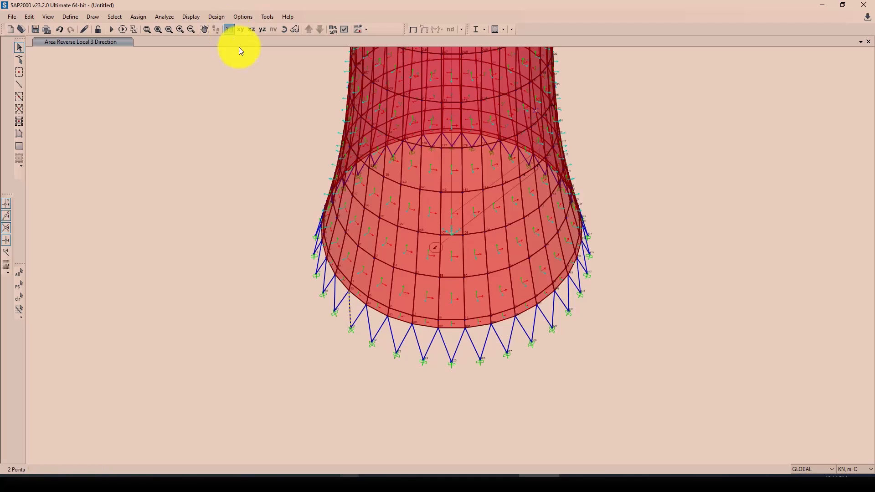
pyautogui.scroll(-3, 421, 304)
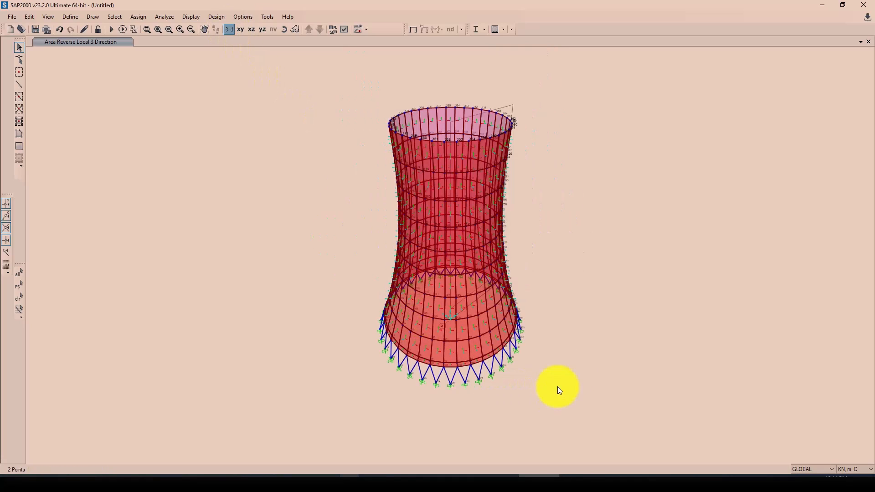
pyautogui.click(497, 390)
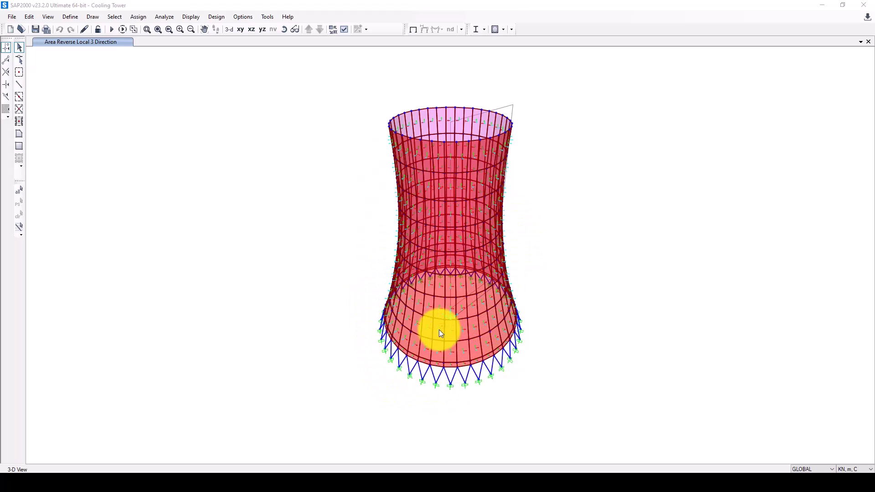
# Step: Check a lower shell panel's assigned section, and set the membrane and bending thicknesses of area section ASEC1 to 0.8 m
pyautogui.click(438, 330)
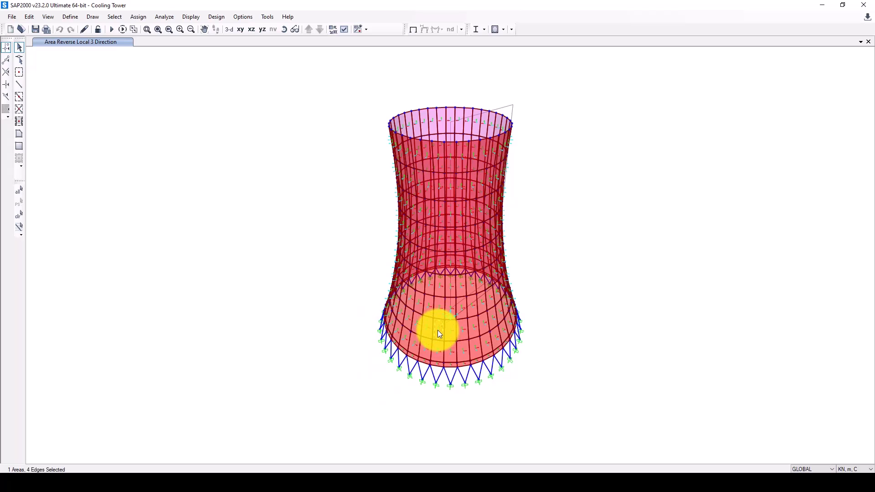
pyautogui.rightClick(439, 333)
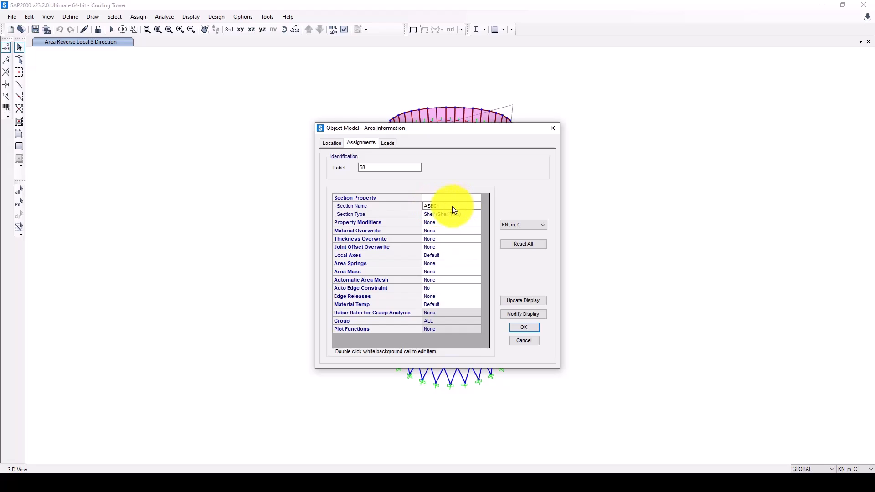
pyautogui.click(553, 127)
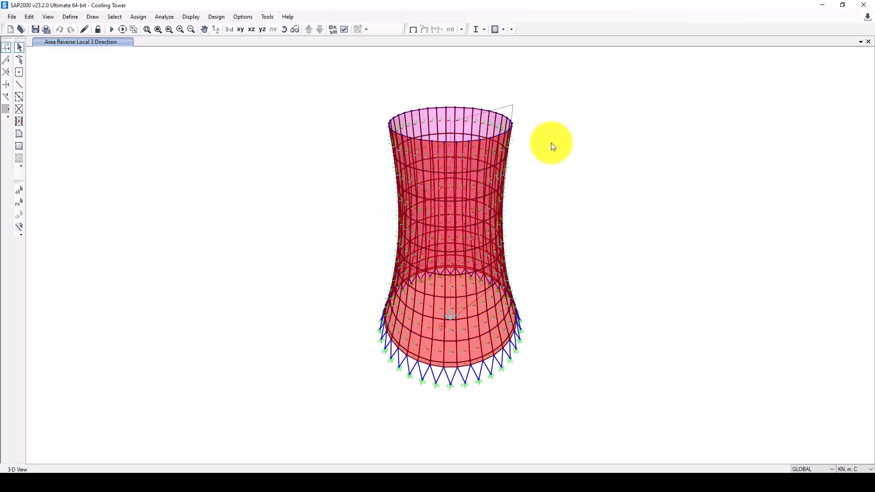
pyautogui.click(72, 17)
pyautogui.moveTo(83, 42)
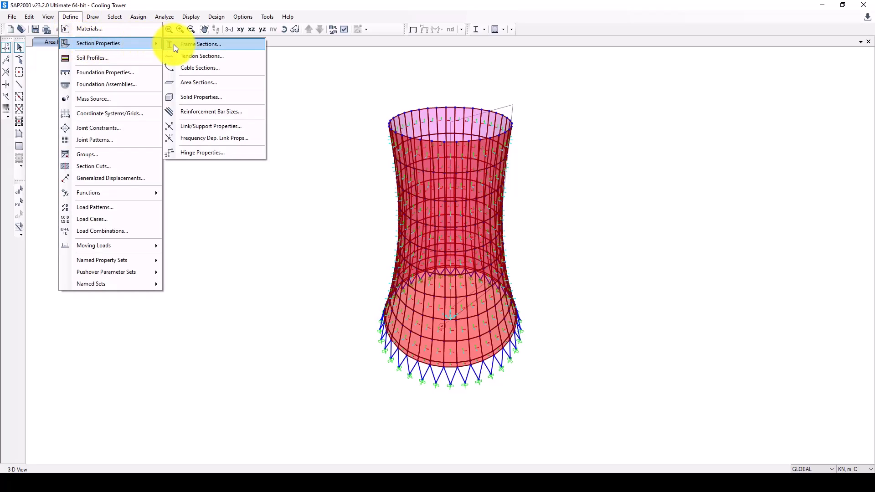
pyautogui.click(220, 83)
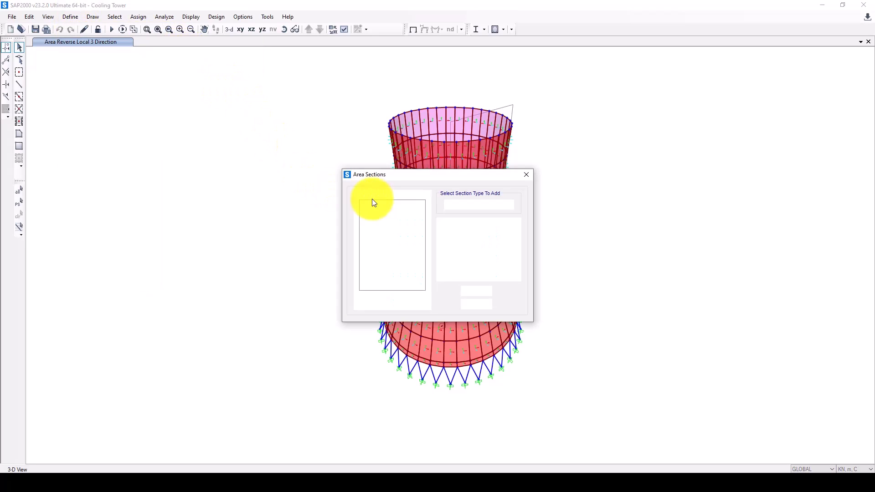
pyautogui.moveTo(418, 175); pyautogui.dragTo(292, 182)
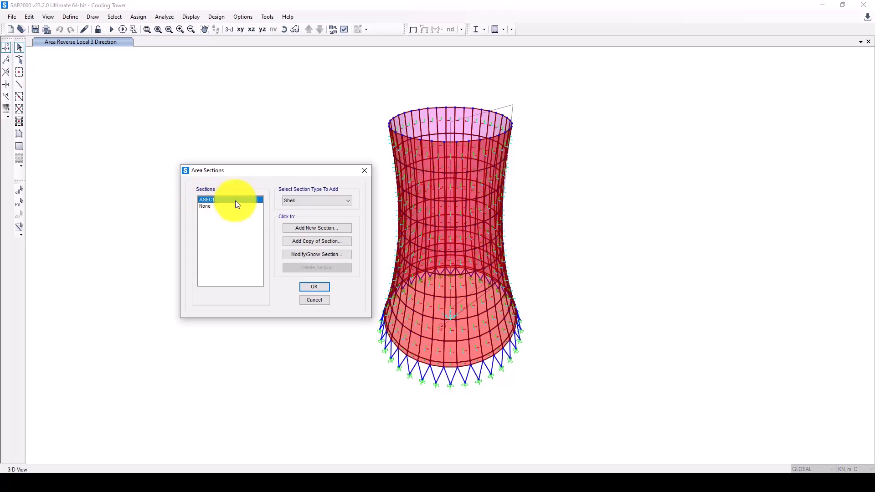
pyautogui.click(305, 254)
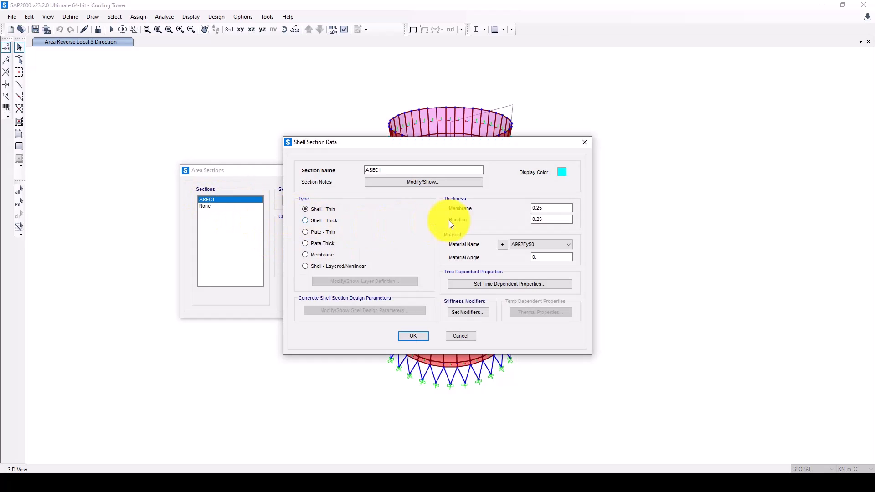
pyautogui.moveTo(555, 208); pyautogui.dragTo(536, 208)
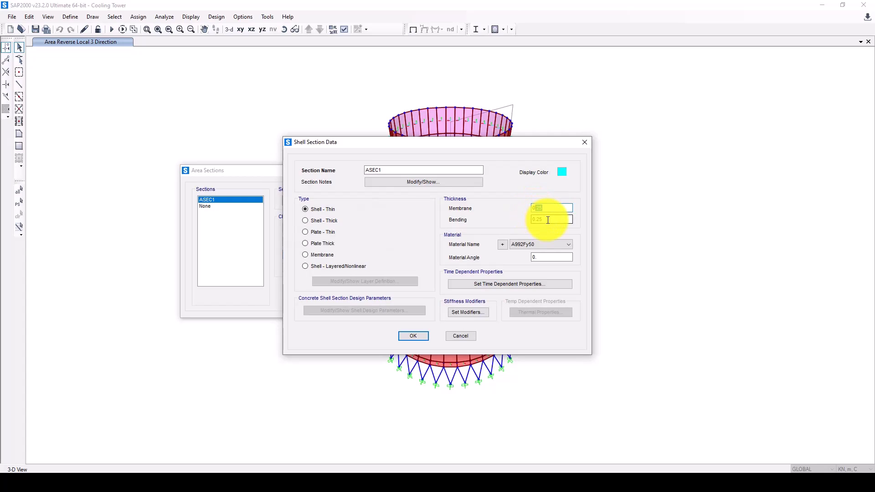
pyautogui.moveTo(549, 209); pyautogui.dragTo(524, 208)
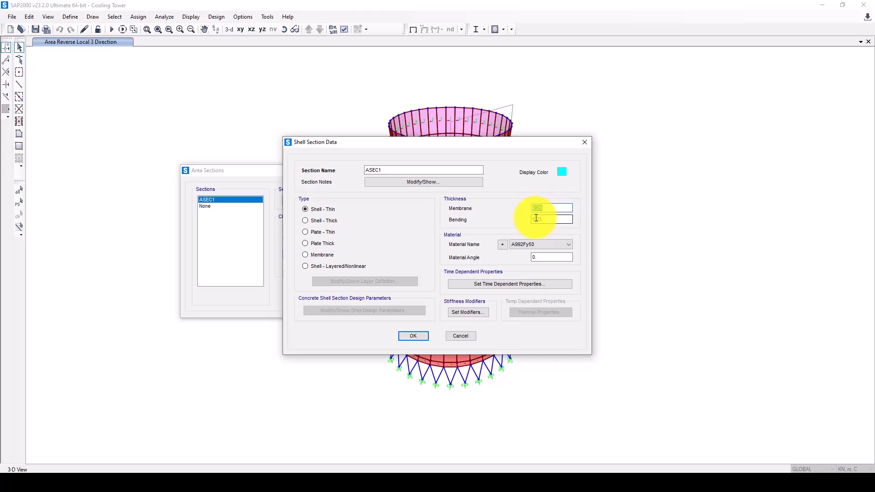
pyautogui.click(547, 208)
pyautogui.press('BackSpace')
pyautogui.press('BackSpace')
pyautogui.write('8')
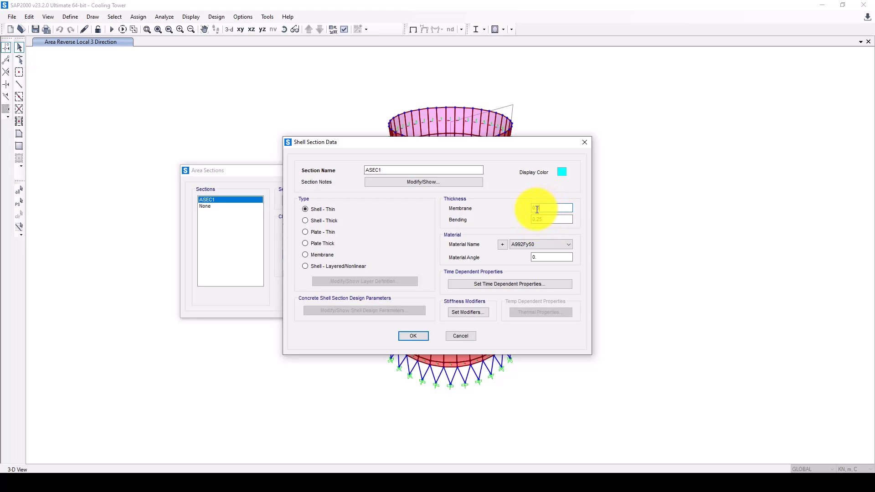
pyautogui.click(539, 220)
pyautogui.press('BackSpace')
pyautogui.press('BackSpace')
pyautogui.write('8')
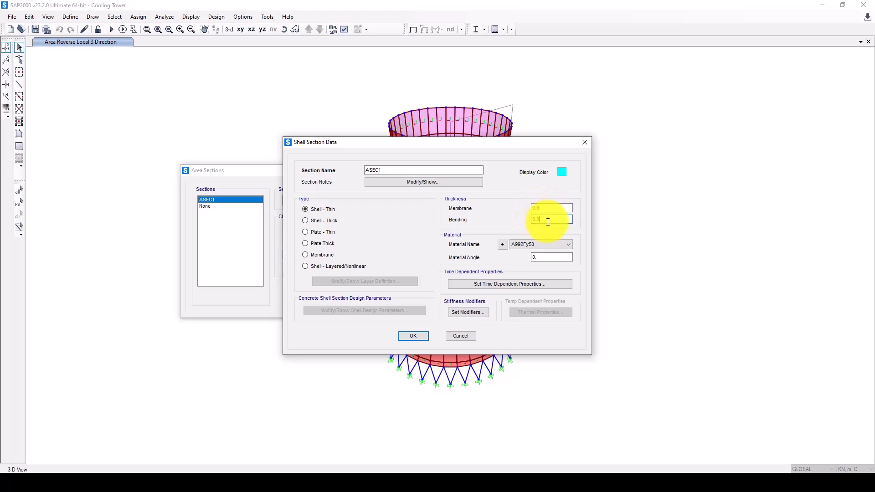
# Step: Add a new United States concrete material of Customary standard with grade f'c 6000 psi Lightweight
pyautogui.click(539, 245)
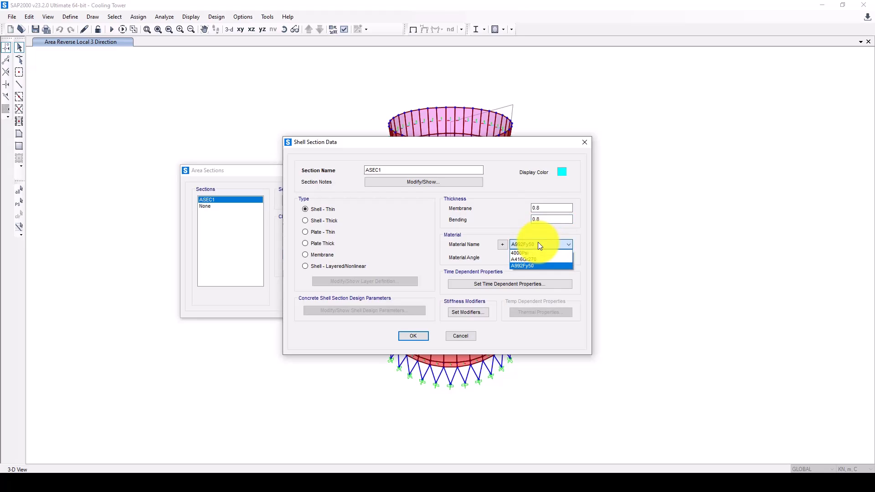
pyautogui.click(538, 242)
pyautogui.click(538, 242)
pyautogui.click(538, 242)
pyautogui.click(502, 244)
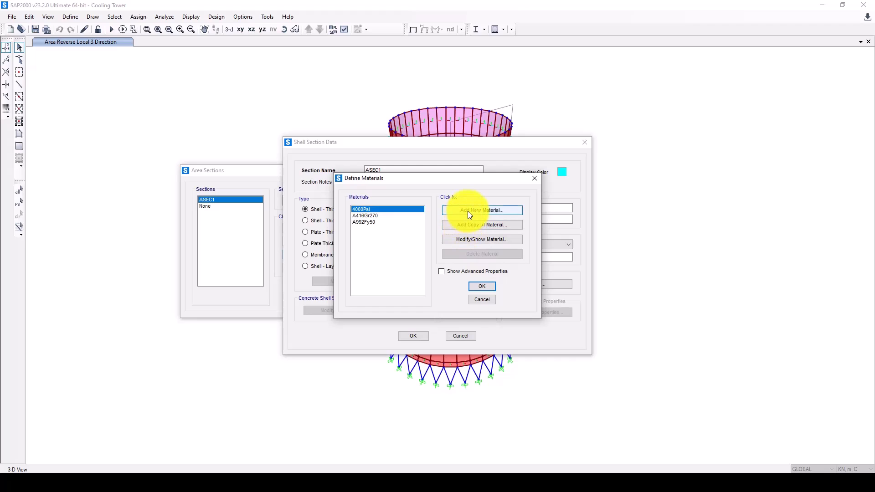
pyautogui.click(469, 211)
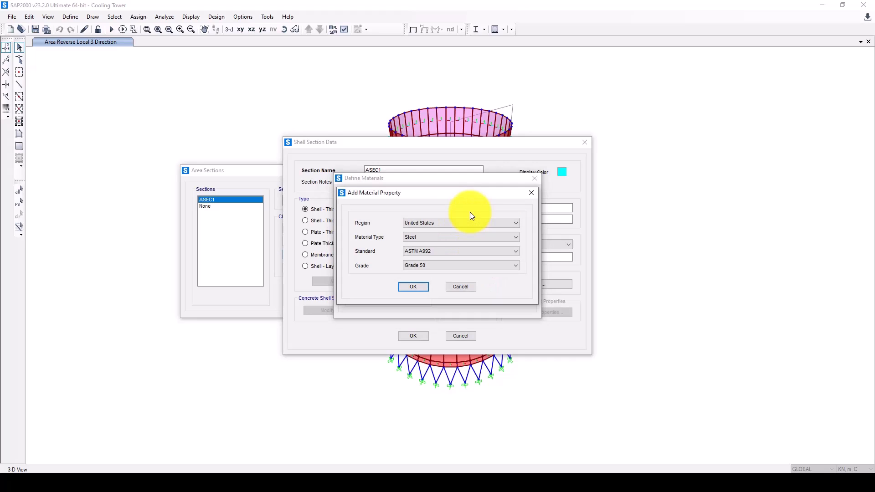
pyautogui.click(426, 235)
pyautogui.click(423, 248)
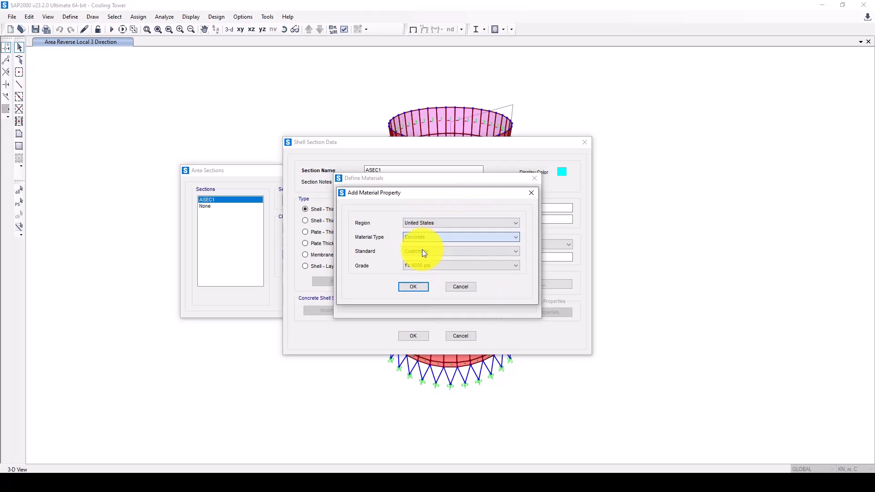
pyautogui.click(443, 264)
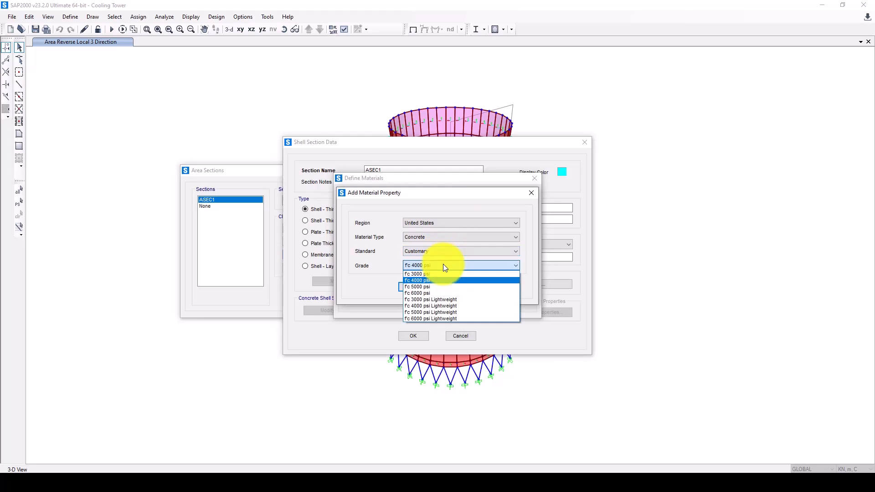
pyautogui.click(415, 319)
pyautogui.click(413, 288)
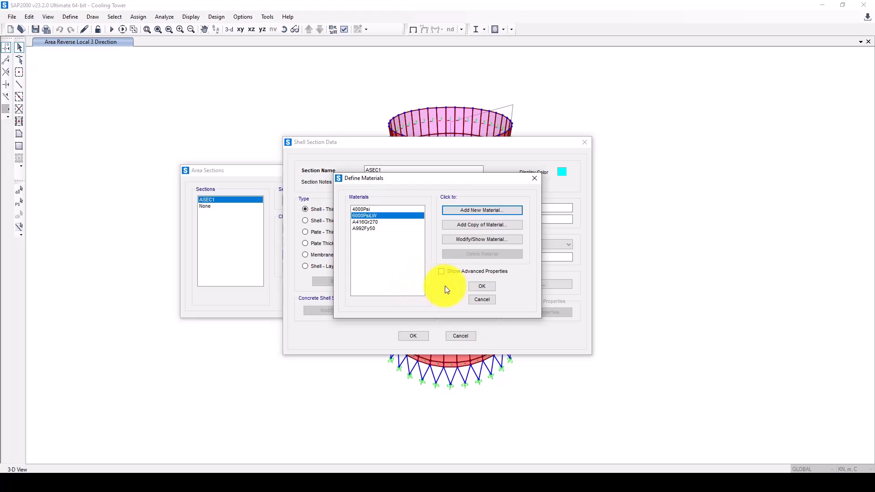
pyautogui.click(481, 285)
# Step: Assign the material 6000PsiLW to shell section ASEC1 and accept the section data
pyautogui.click(527, 245)
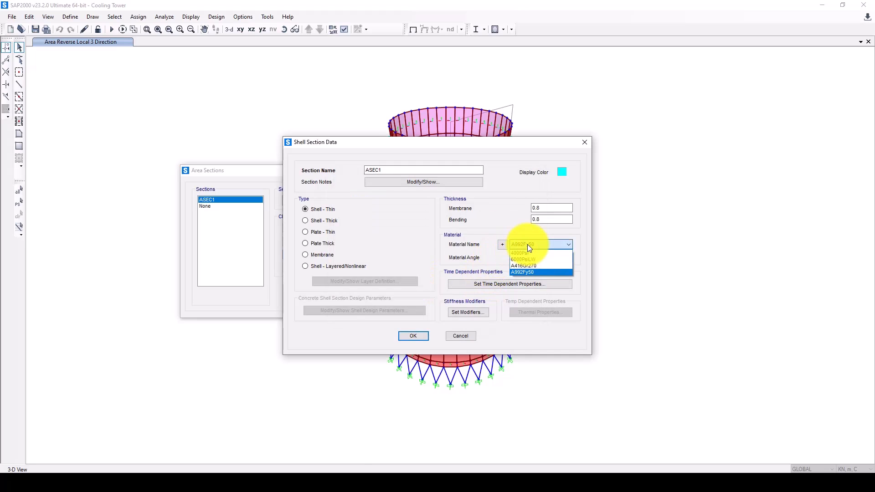
pyautogui.click(528, 259)
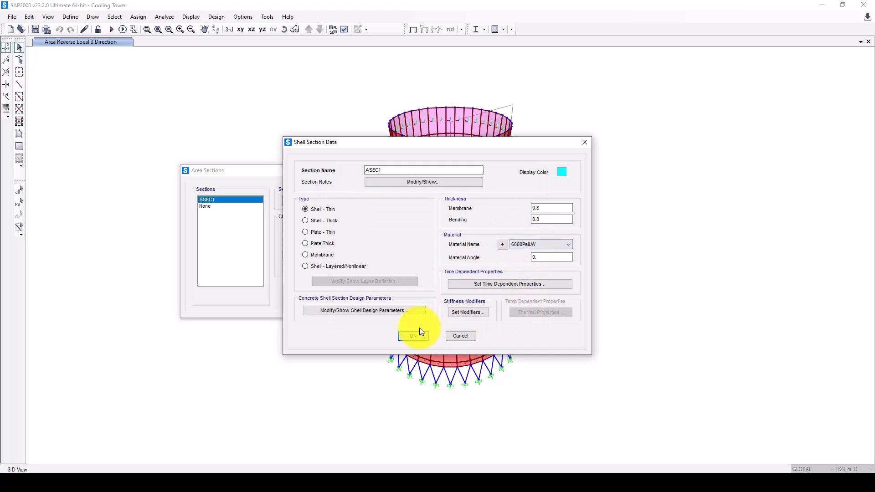
pyautogui.click(411, 337)
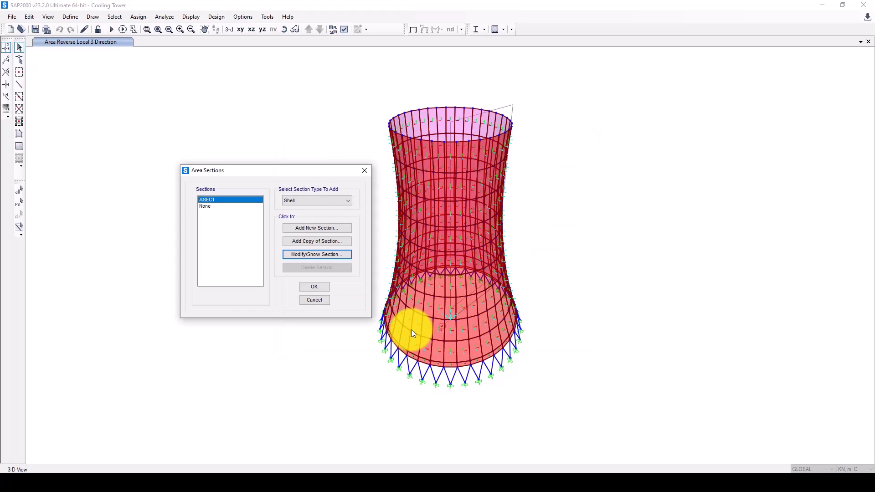
# Step: Accept the area section definitions and check which frame section is assigned to one of the V-shaped support columns
pyautogui.click(321, 286)
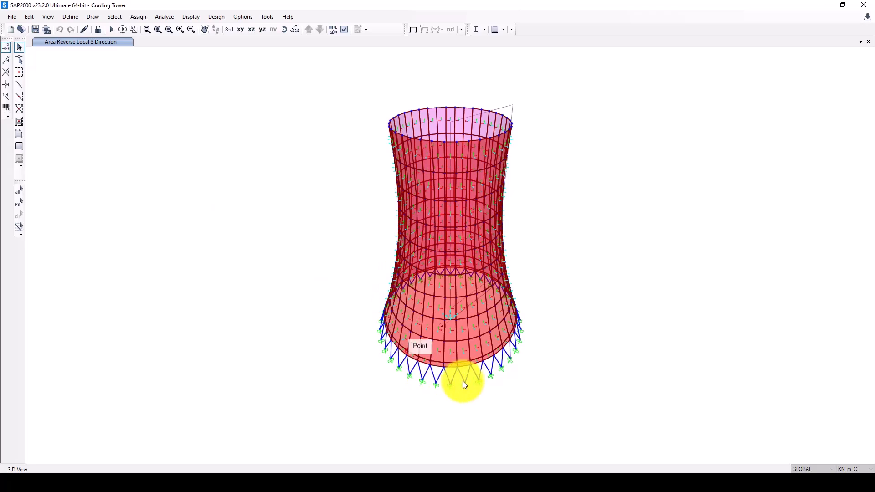
pyautogui.click(441, 374)
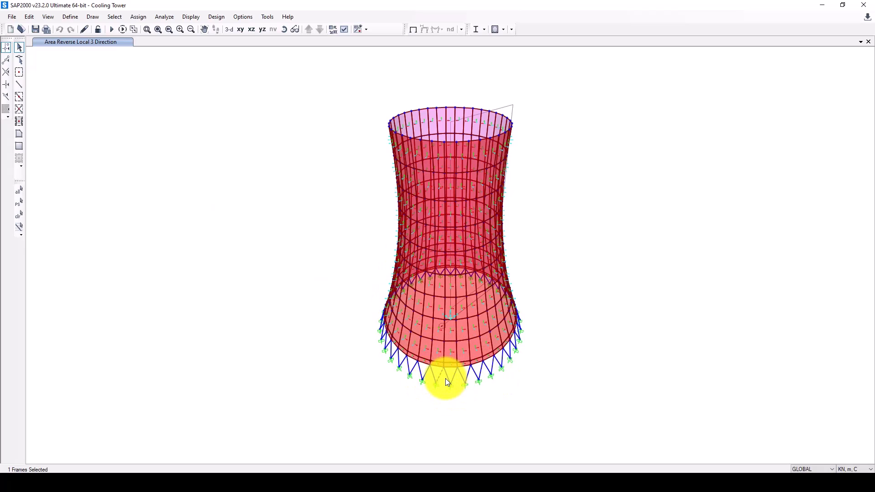
pyautogui.rightClick(445, 378)
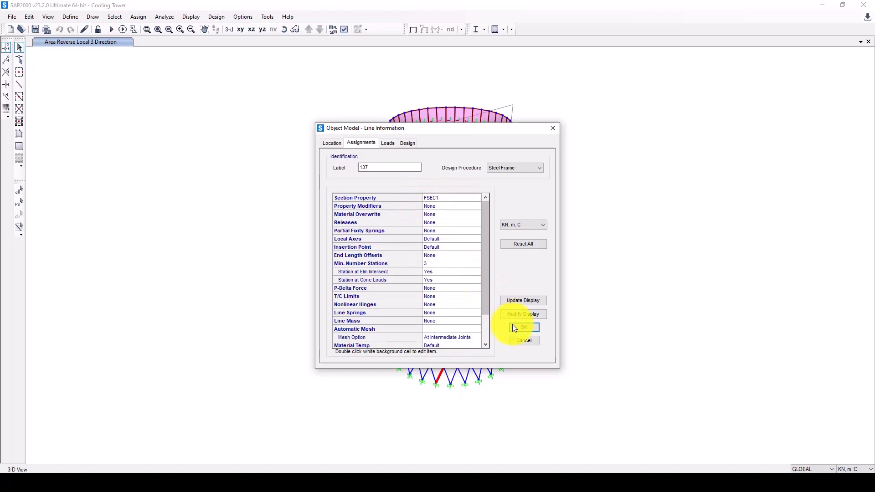
pyautogui.click(523, 340)
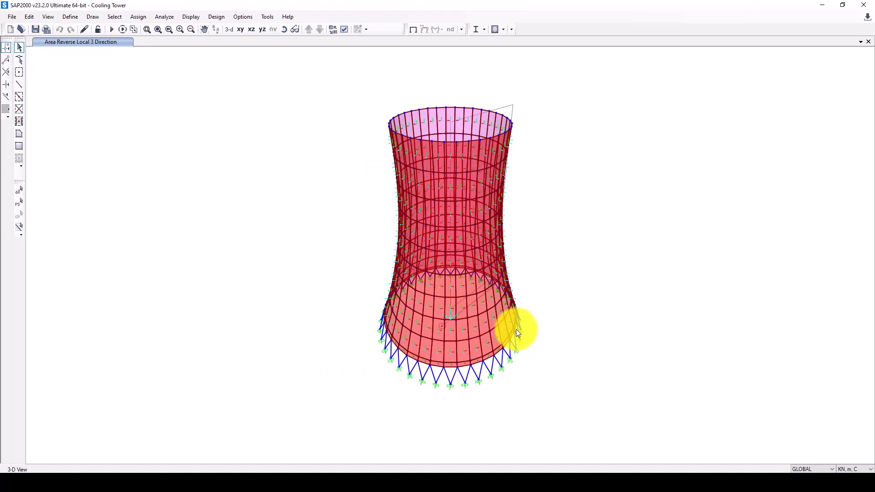
# Step: Add a new concrete circular frame section property and name it C
pyautogui.click(70, 17)
pyautogui.moveTo(102, 44)
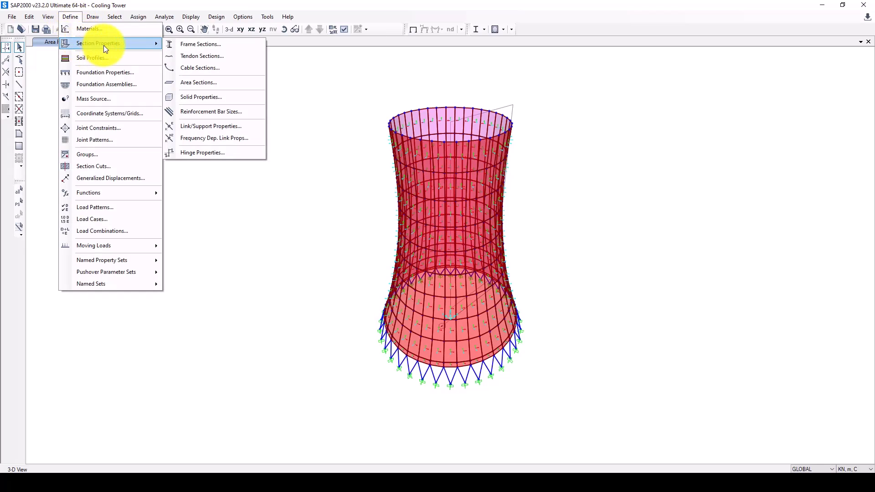
pyautogui.click(218, 47)
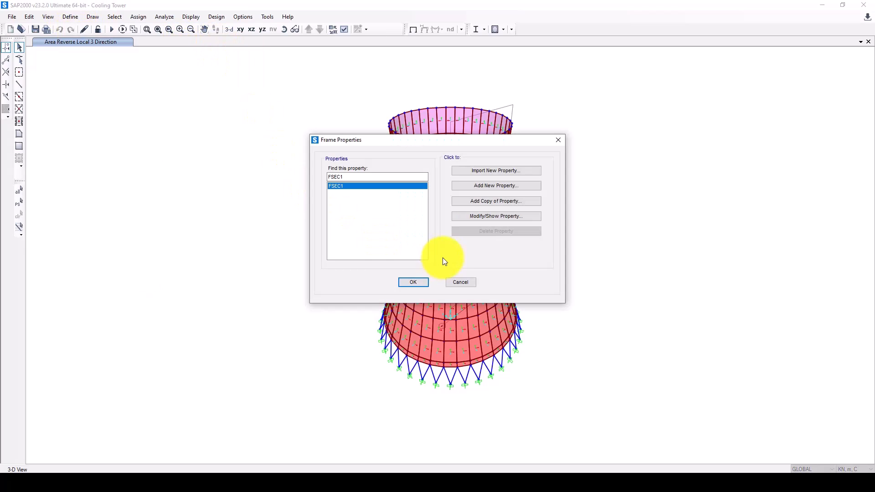
pyautogui.click(487, 186)
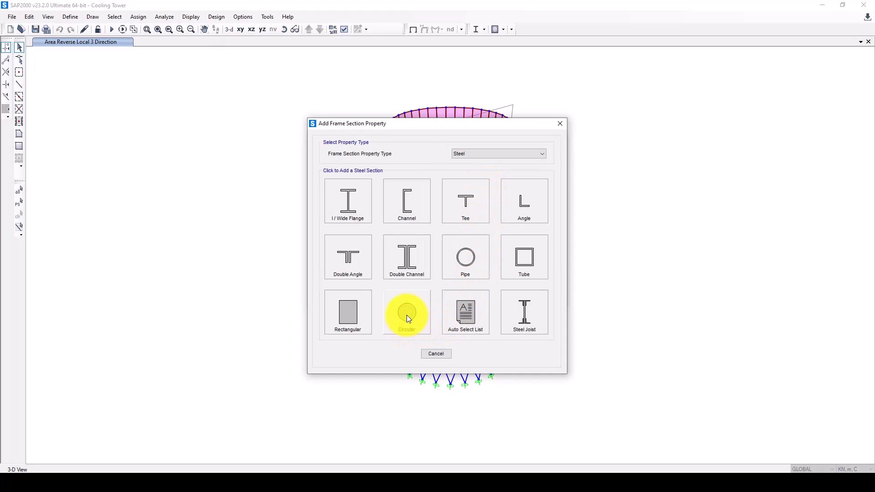
pyautogui.click(482, 154)
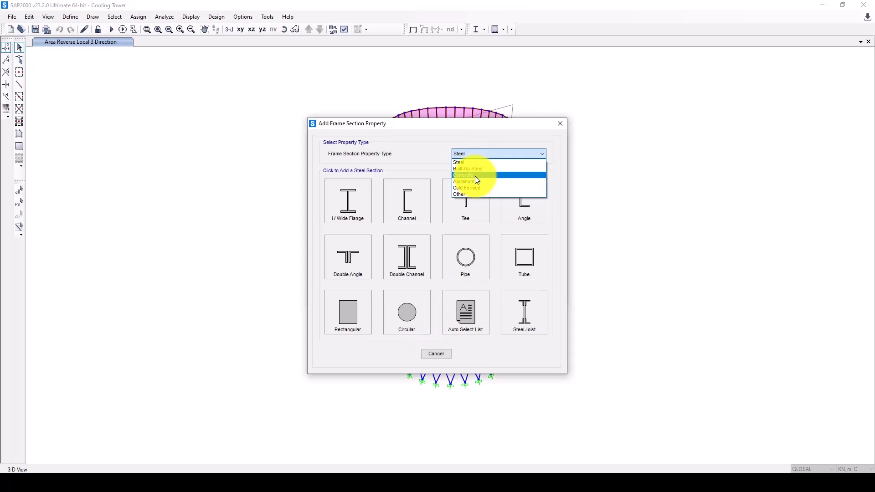
pyautogui.click(475, 176)
pyautogui.click(409, 196)
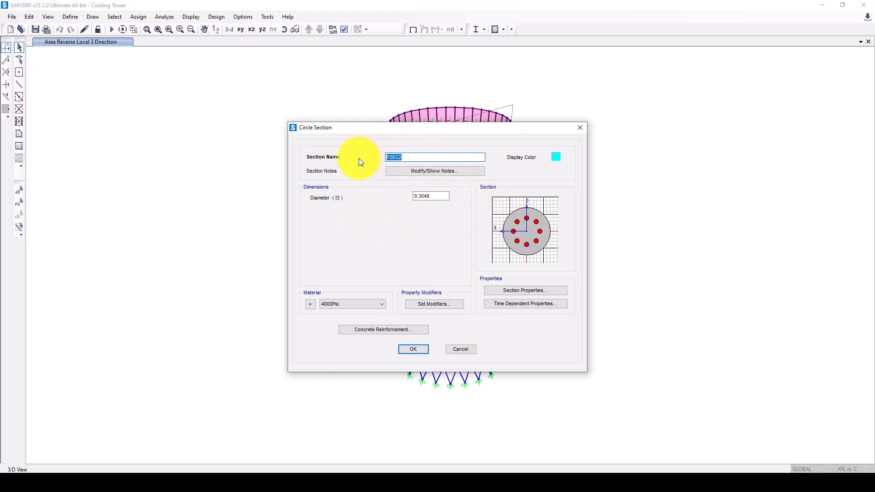
pyautogui.write('C')
# Step: Switch to karakas2015.pdf in Adobe Acrobat and find Table 2 with the geometric details of the hyperbolic cooling tower
pyautogui.click(418, 483)
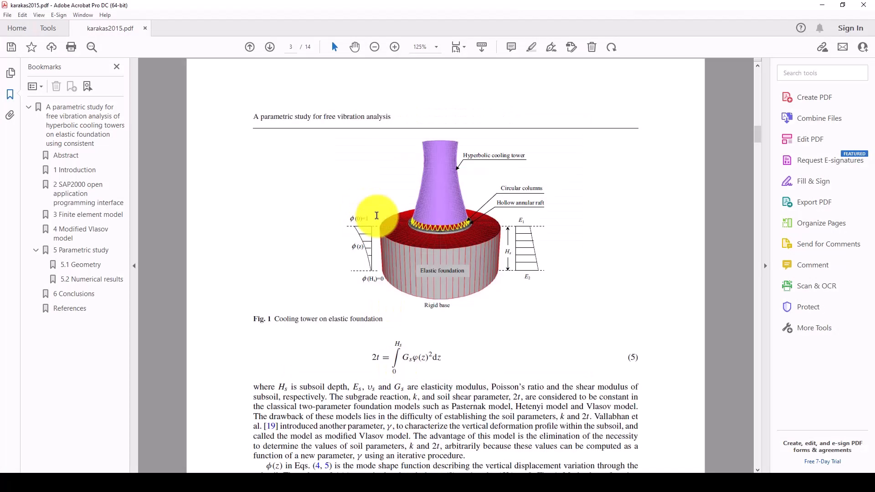
pyautogui.scroll(5, 446, 285)
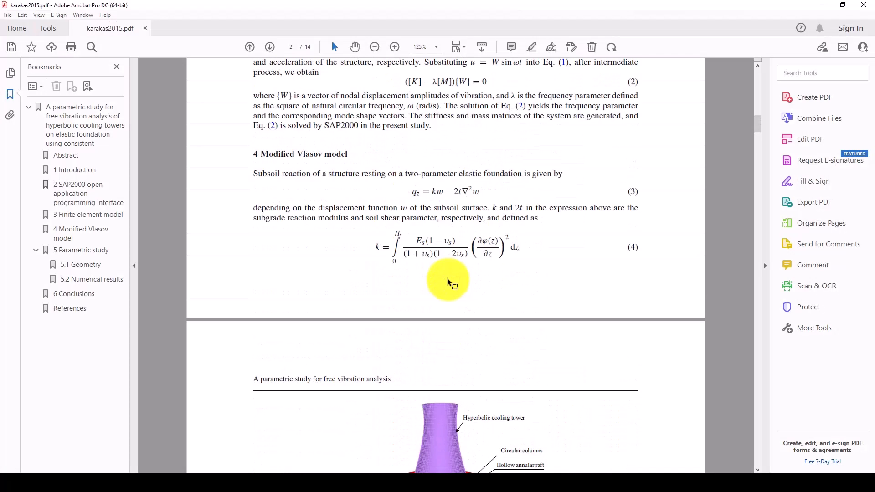
pyautogui.scroll(15, 448, 282)
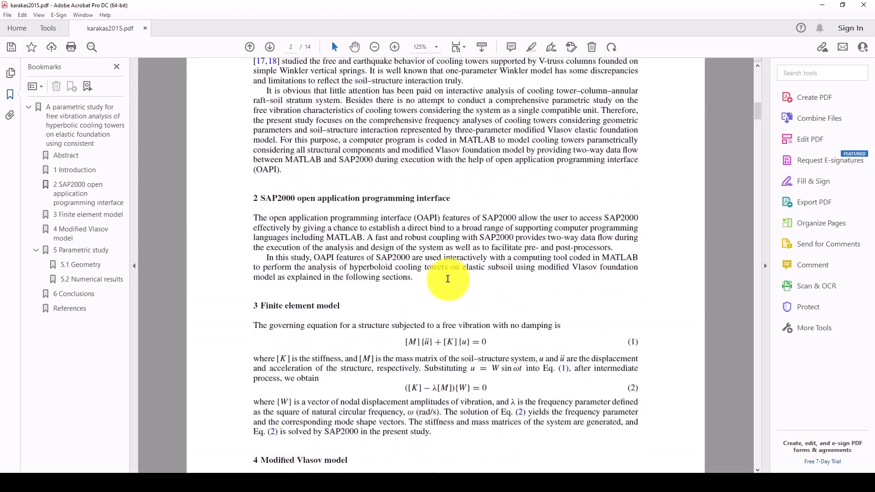
pyautogui.scroll(15, 447, 278)
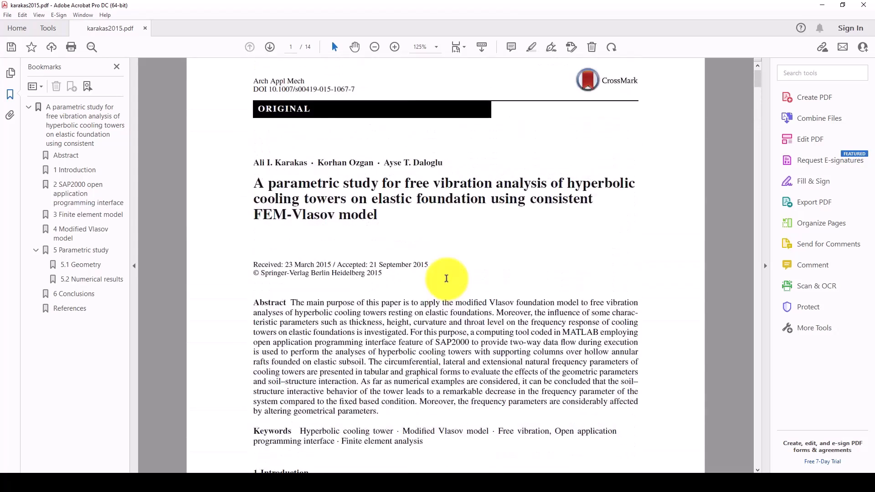
pyautogui.scroll(-7, 444, 277)
pyautogui.scroll(-20, 444, 276)
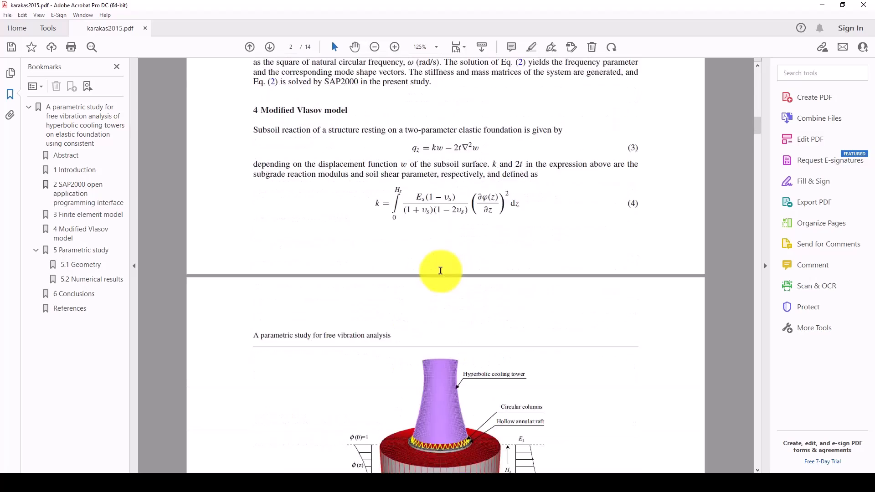
pyautogui.scroll(-12, 438, 219)
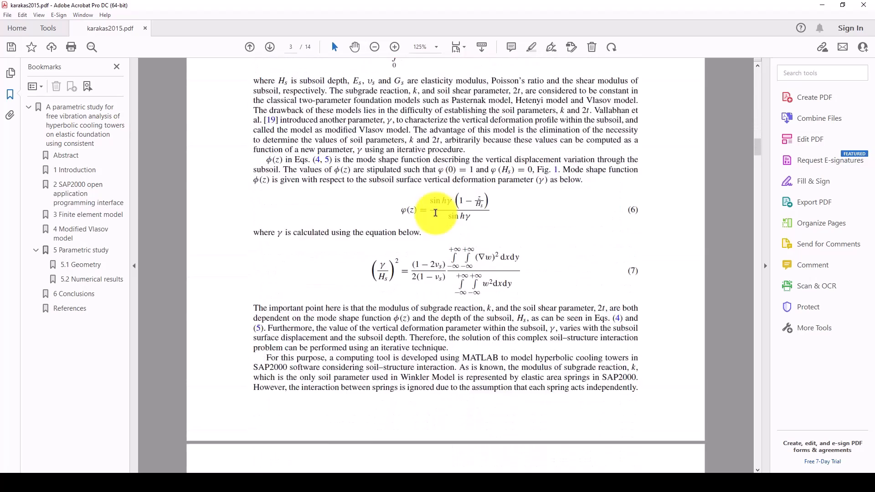
pyautogui.scroll(-10, 436, 214)
pyautogui.scroll(-6, 434, 212)
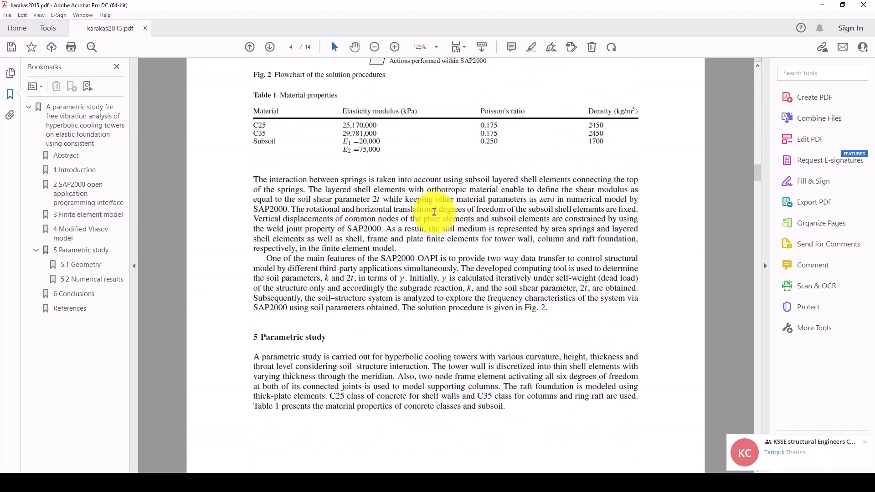
pyautogui.scroll(-1, 434, 212)
pyautogui.scroll(5, 444, 218)
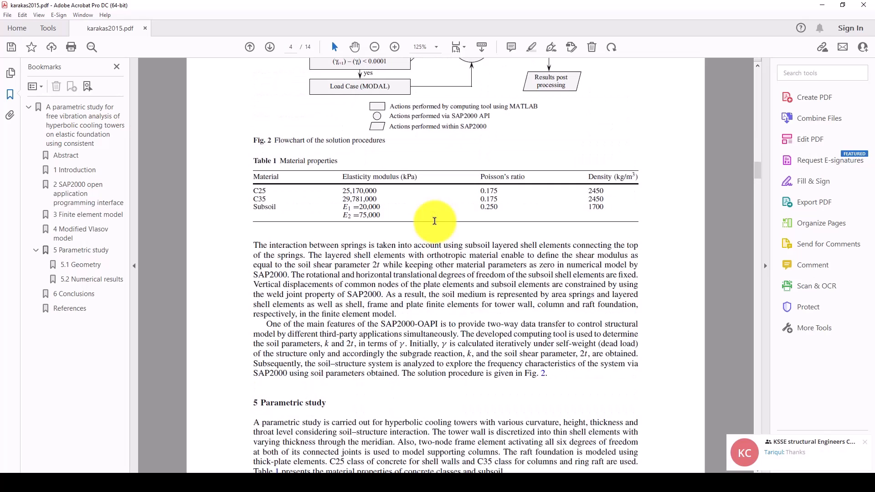
pyautogui.scroll(-6, 441, 231)
pyautogui.scroll(-16, 435, 235)
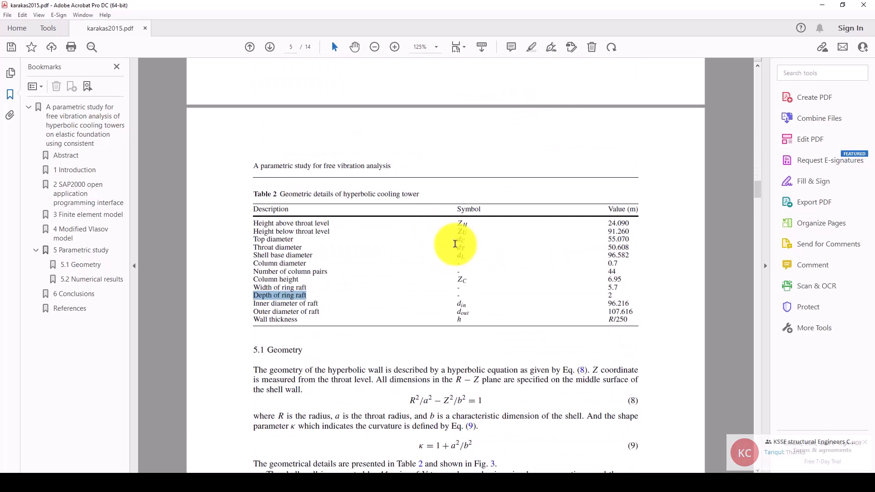
# Step: Examine the column rows of Table 2 to read the support column diameter
pyautogui.click(274, 288)
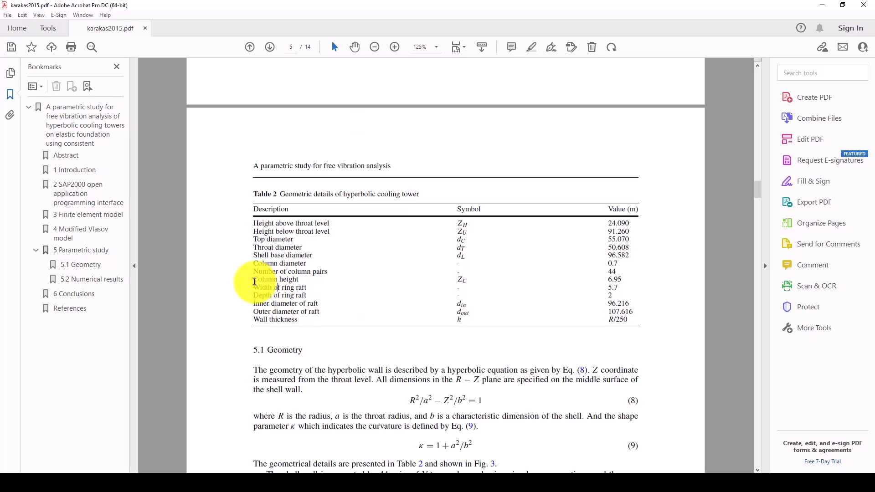
pyautogui.moveTo(254, 280); pyautogui.dragTo(307, 272)
pyautogui.click(263, 272)
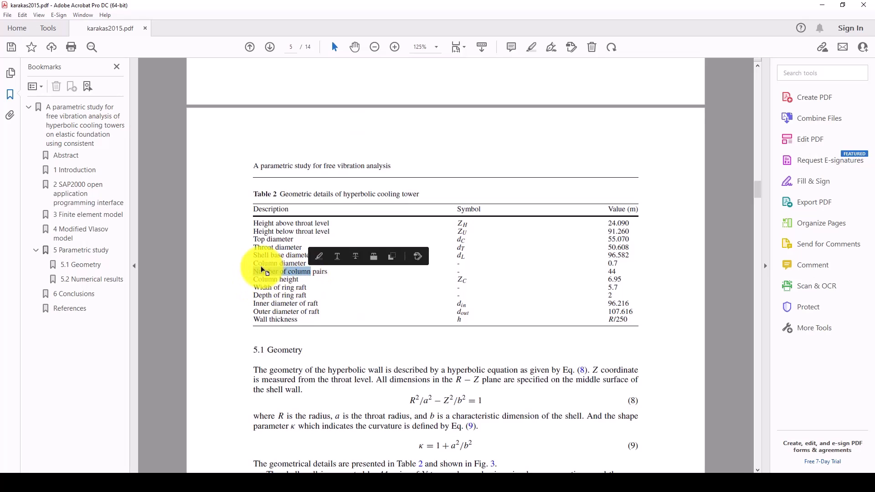
pyautogui.moveTo(255, 264); pyautogui.dragTo(621, 265)
pyautogui.click(605, 264)
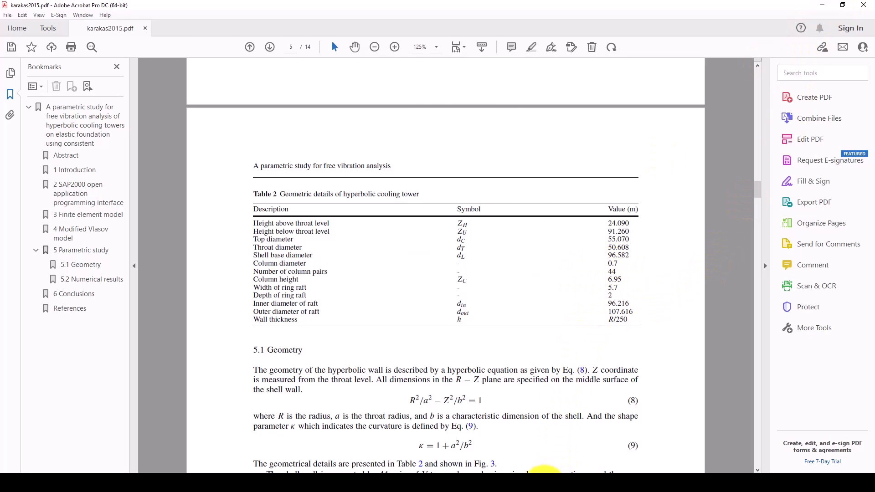
# Step: Switch back to SAP2000 and set the diameter of circular section C to 0.8 m
pyautogui.click(544, 486)
pyautogui.write('C')
pyautogui.doubleClick(441, 197)
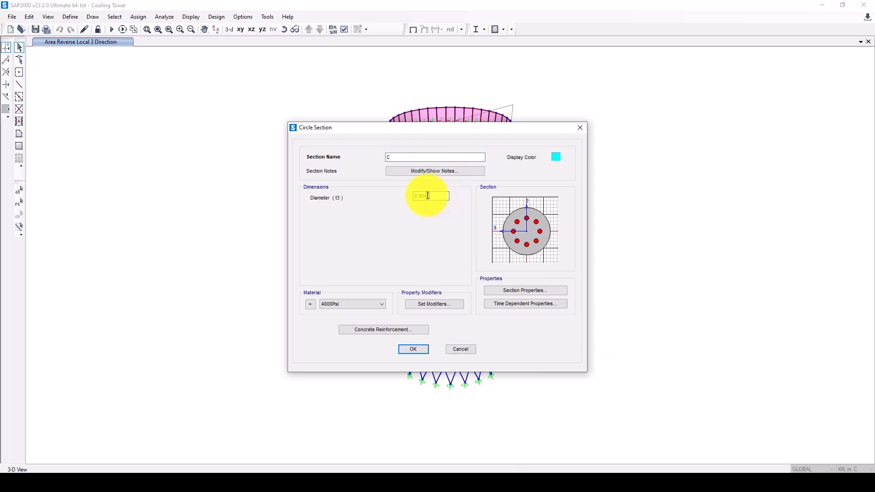
pyautogui.moveTo(428, 196); pyautogui.dragTo(421, 197)
pyautogui.doubleClick(437, 197)
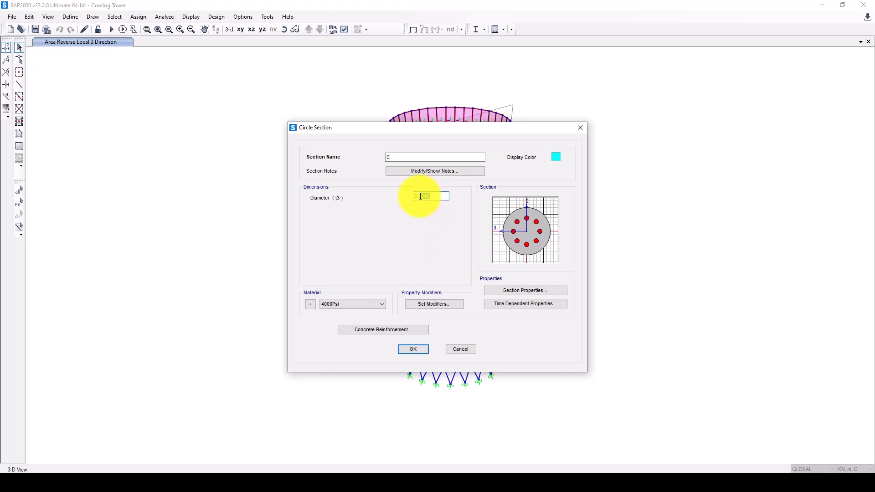
pyautogui.press('BackSpace')
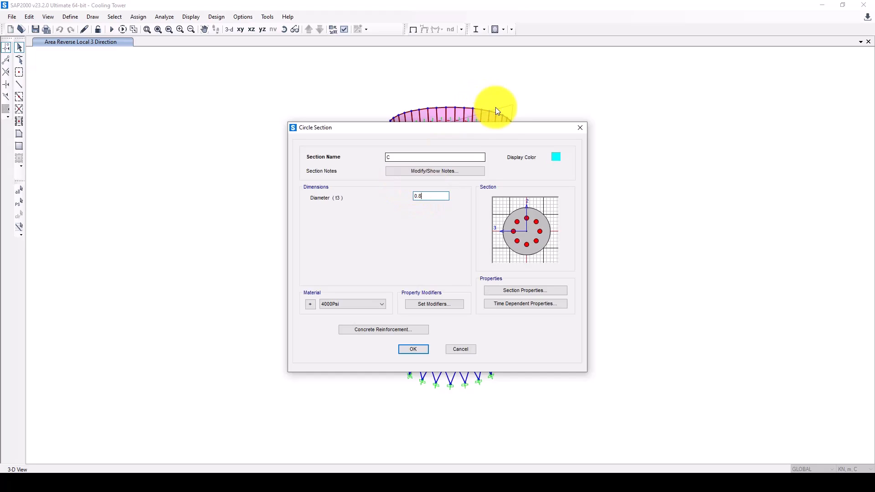
pyautogui.write('8')
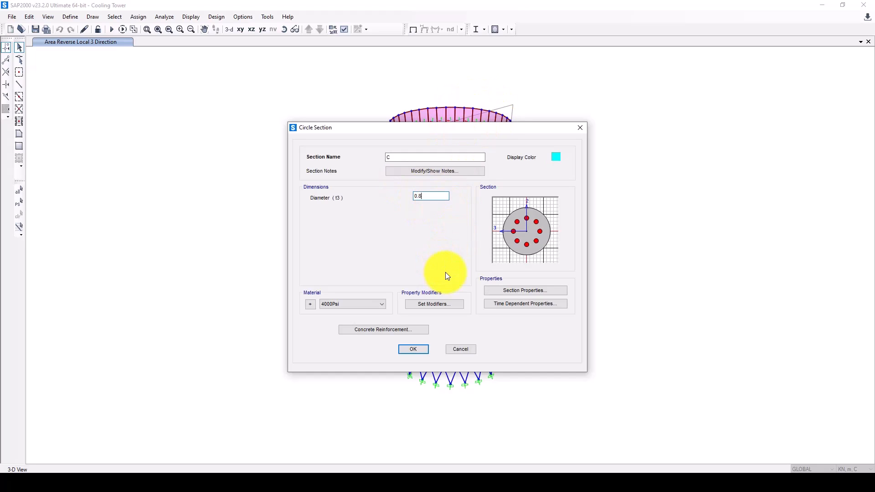
# Step: Set the material of section C to 6000PsiLW and accept the section and the frame property definitions
pyautogui.click(350, 305)
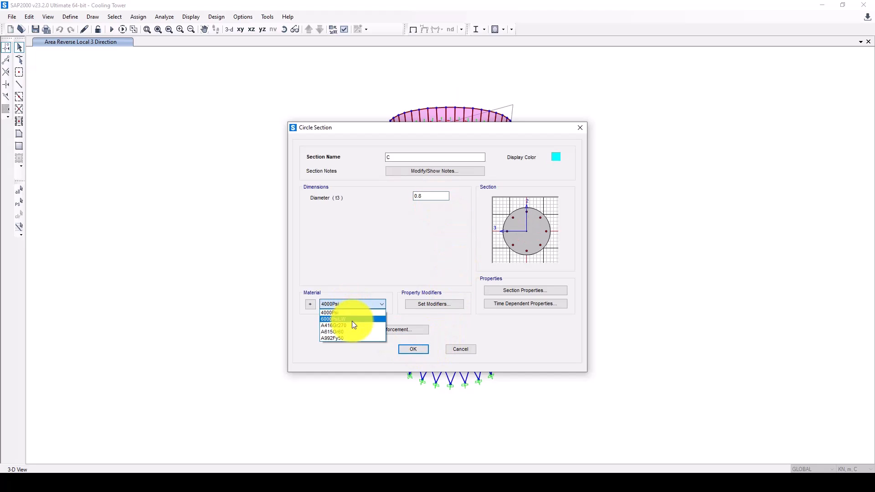
pyautogui.click(340, 320)
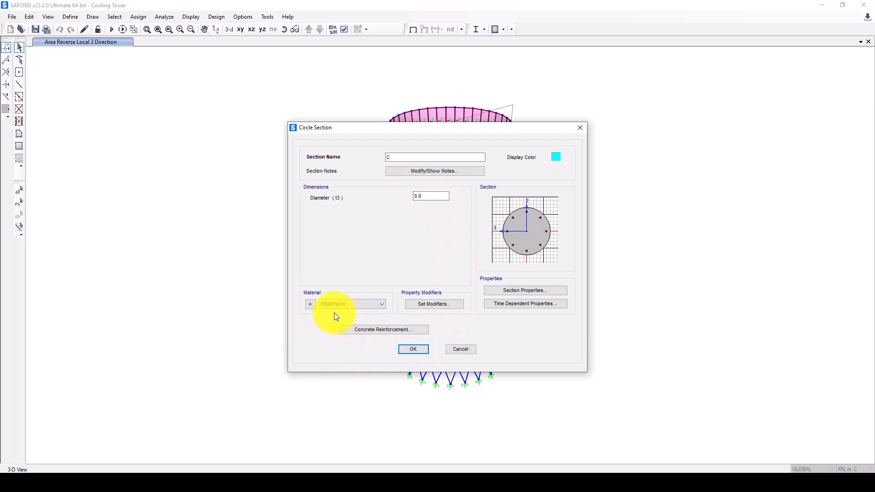
pyautogui.click(411, 350)
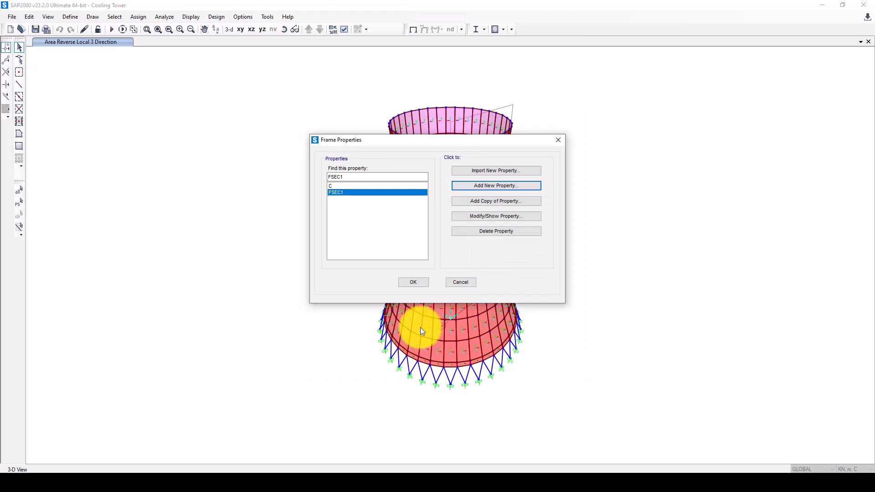
pyautogui.click(417, 283)
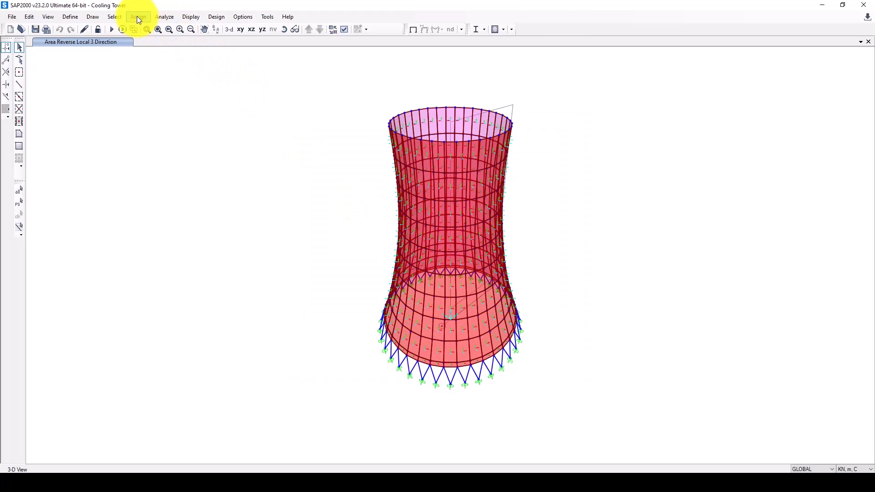
# Step: Select all support columns by their frame section property FSEC1
pyautogui.click(115, 17)
pyautogui.moveTo(178, 28)
pyautogui.moveTo(263, 114)
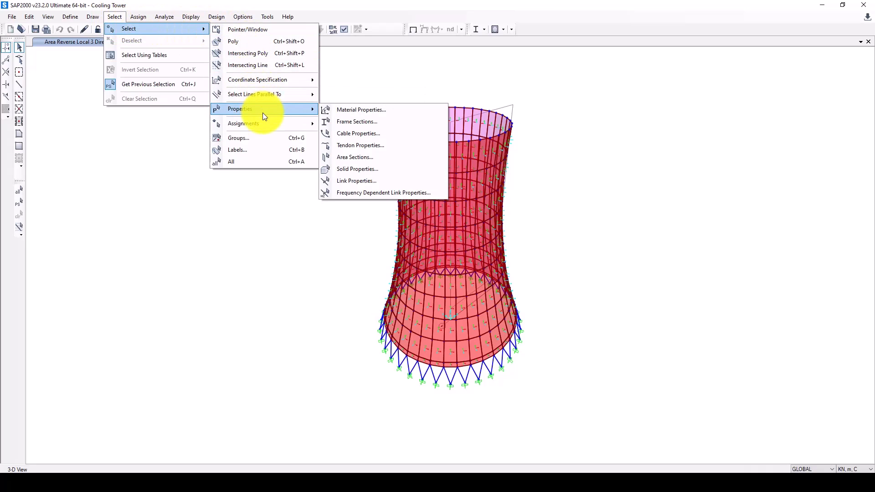
pyautogui.click(360, 122)
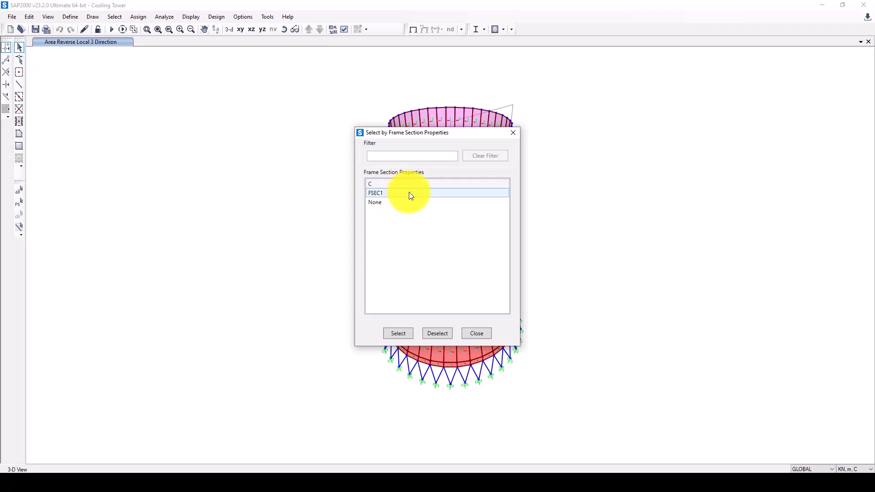
pyautogui.click(387, 193)
pyautogui.click(398, 333)
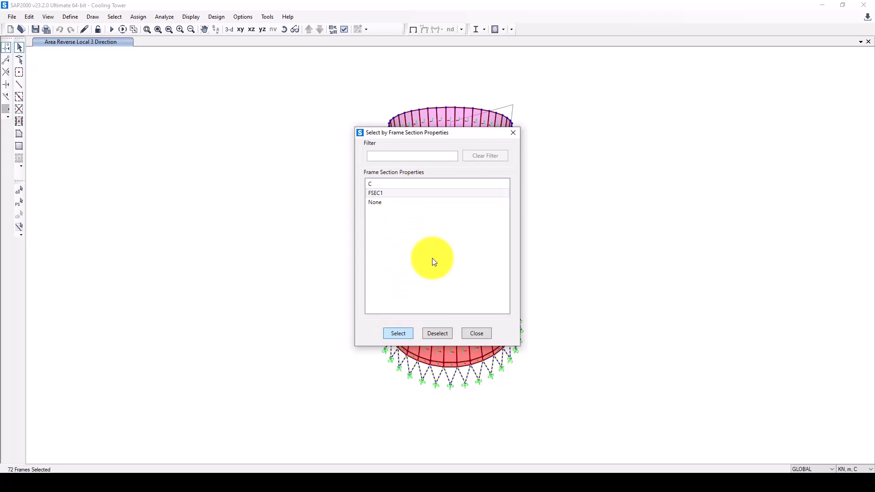
pyautogui.moveTo(464, 135); pyautogui.dragTo(266, 121)
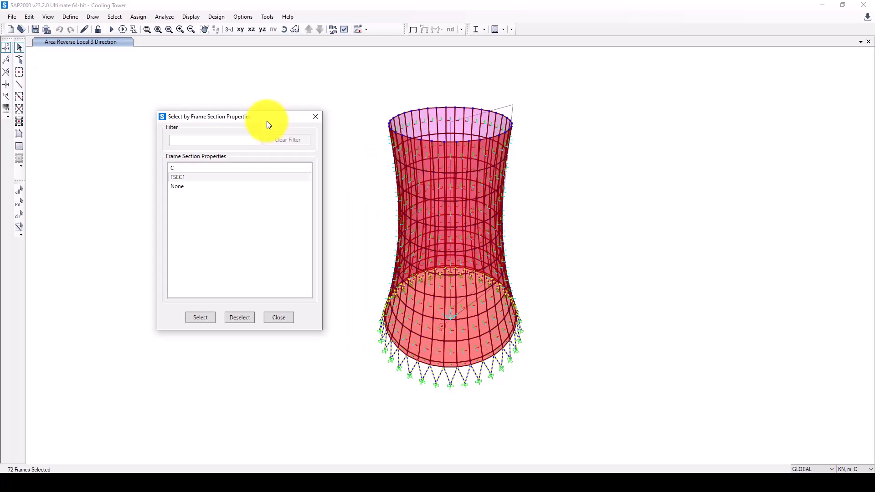
pyautogui.click(315, 117)
# Step: Assign frame section C to the selected support columns and close the section assignment
pyautogui.click(141, 18)
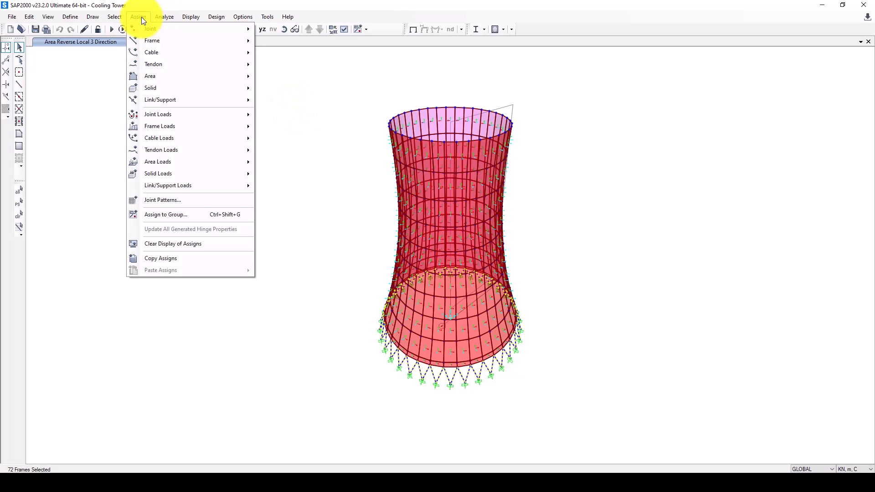
pyautogui.moveTo(157, 39)
pyautogui.click(303, 42)
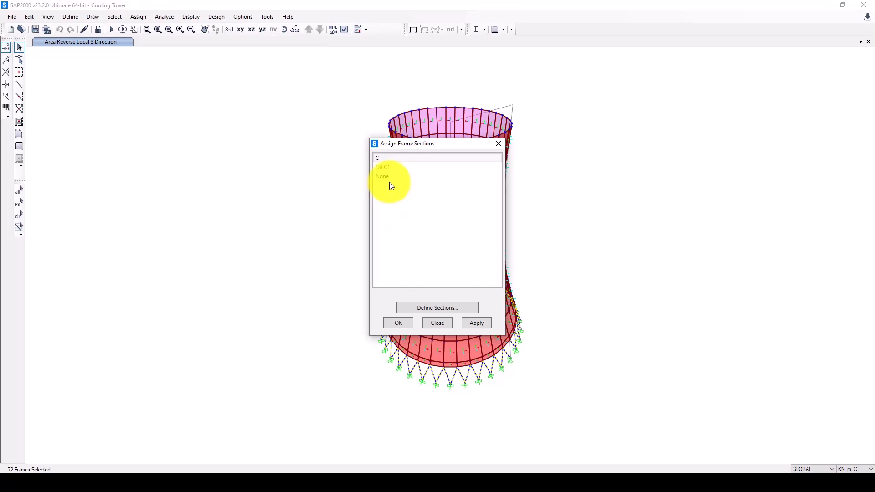
pyautogui.click(376, 159)
pyautogui.click(486, 323)
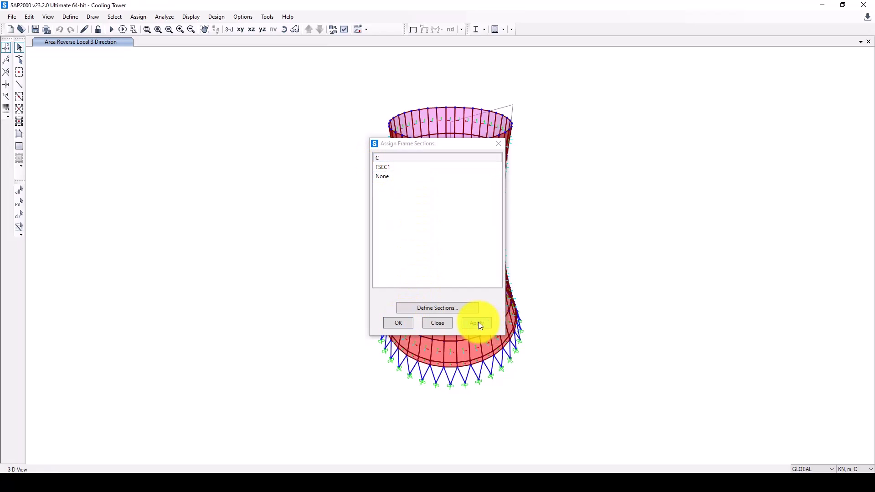
pyautogui.click(441, 323)
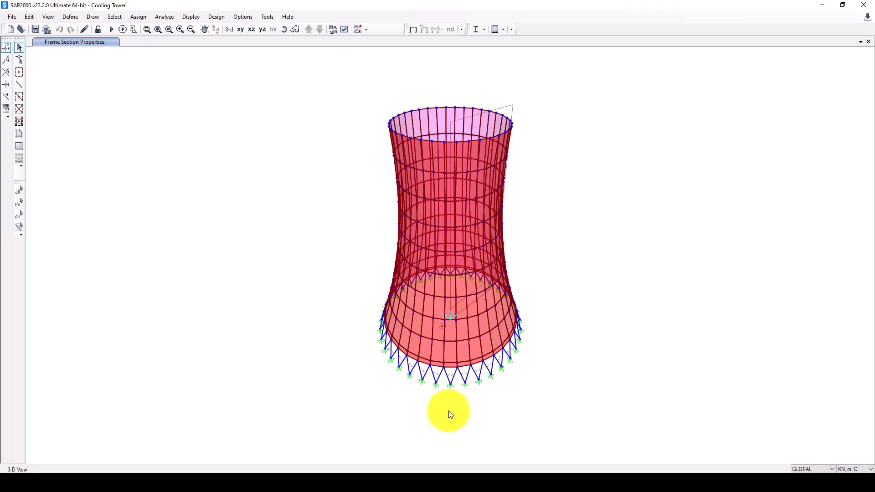
# Step: Examine the section labels on the V-shaped support columns at the tower's base
pyautogui.scroll(2, 470, 391)
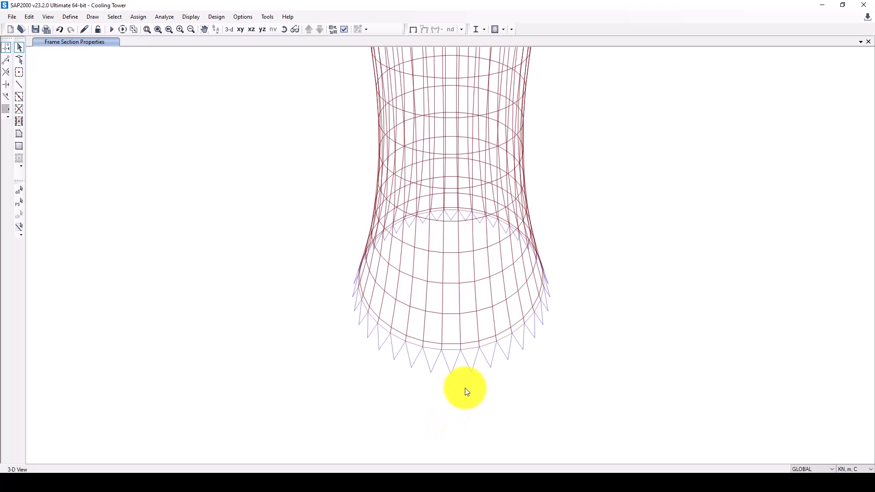
pyautogui.scroll(1, 458, 355)
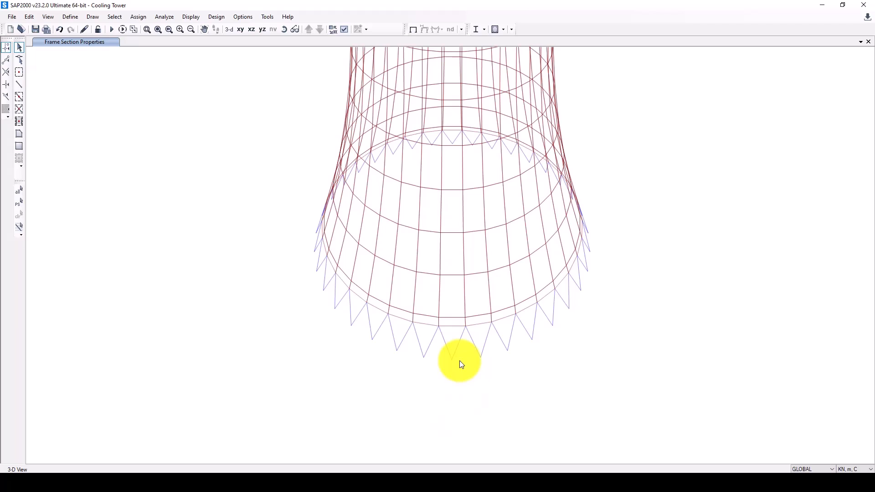
pyautogui.scroll(1, 461, 364)
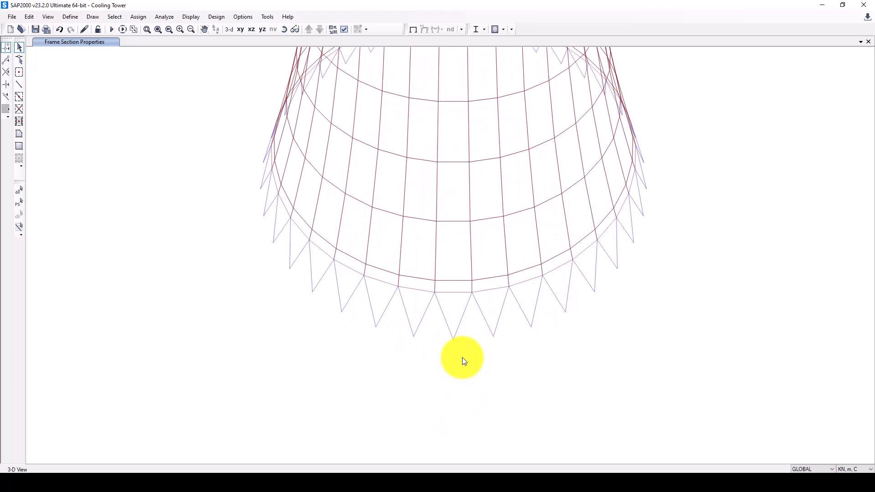
pyautogui.scroll(1, 462, 358)
pyautogui.click(462, 358)
pyautogui.scroll(1, 457, 280)
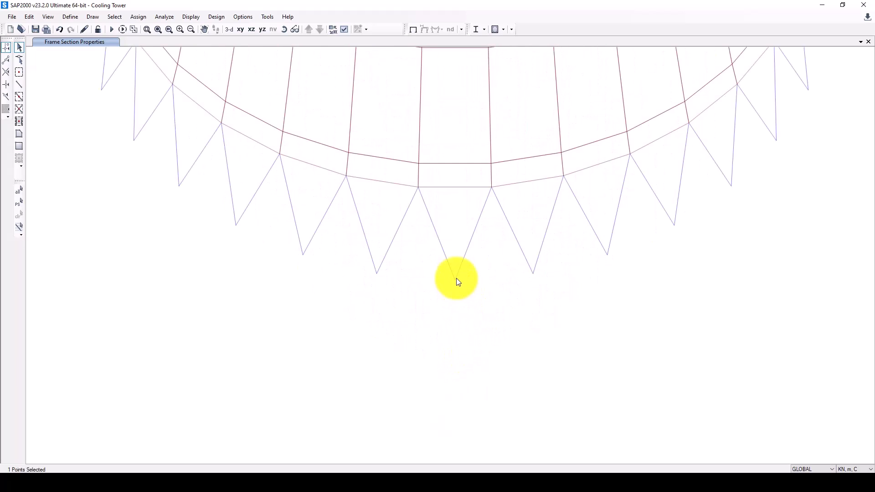
pyautogui.scroll(1, 456, 272)
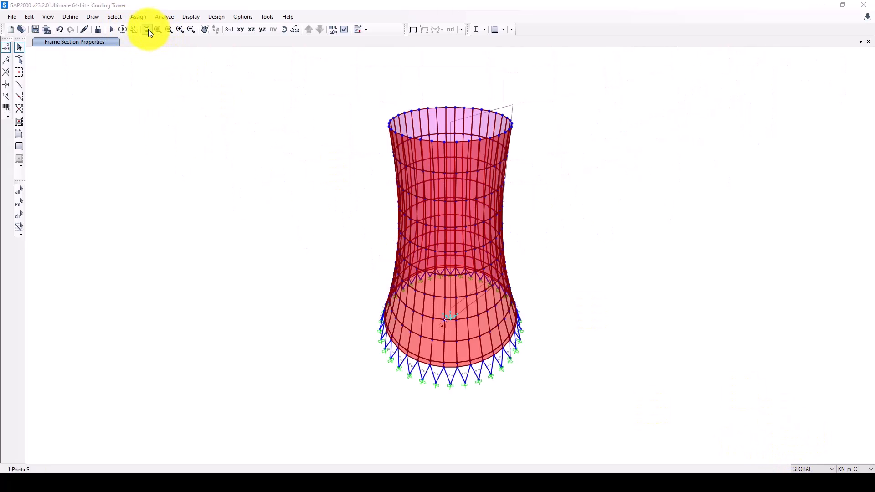
pyautogui.click(147, 29)
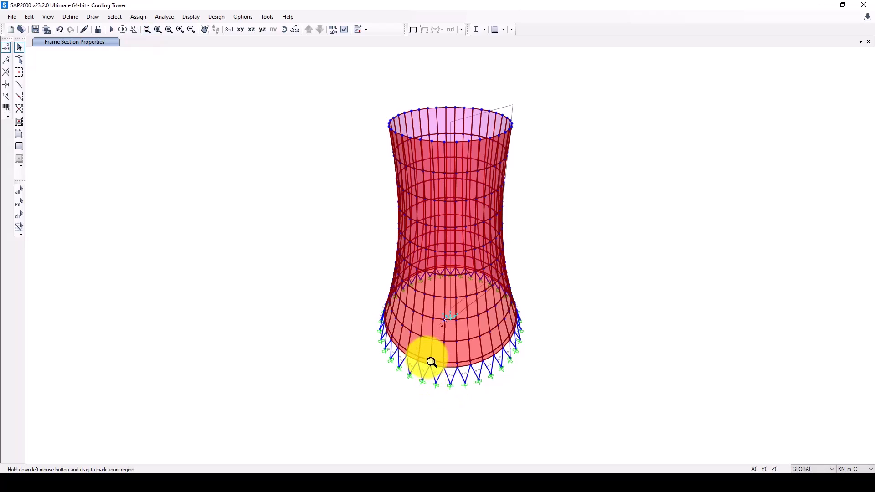
pyautogui.moveTo(426, 359); pyautogui.dragTo(463, 391)
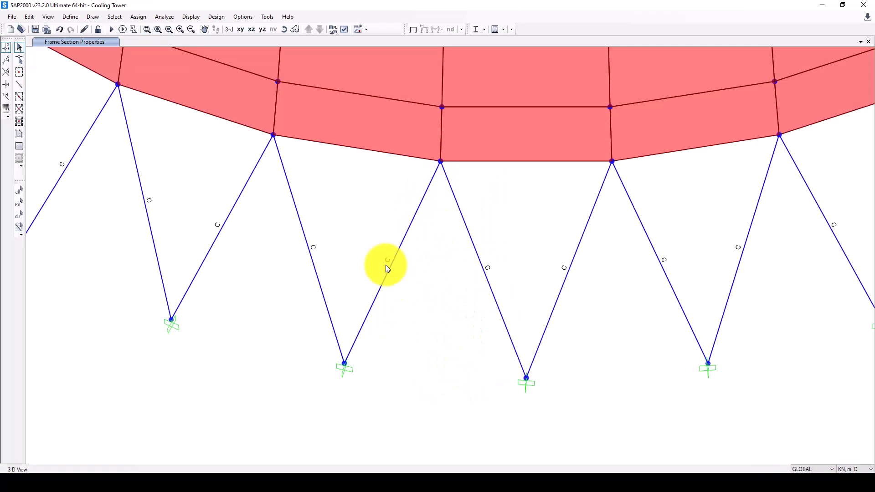
# Step: Set the view type to Extrude so the columns and shell are displayed with their real cross-sections
pyautogui.click(384, 201)
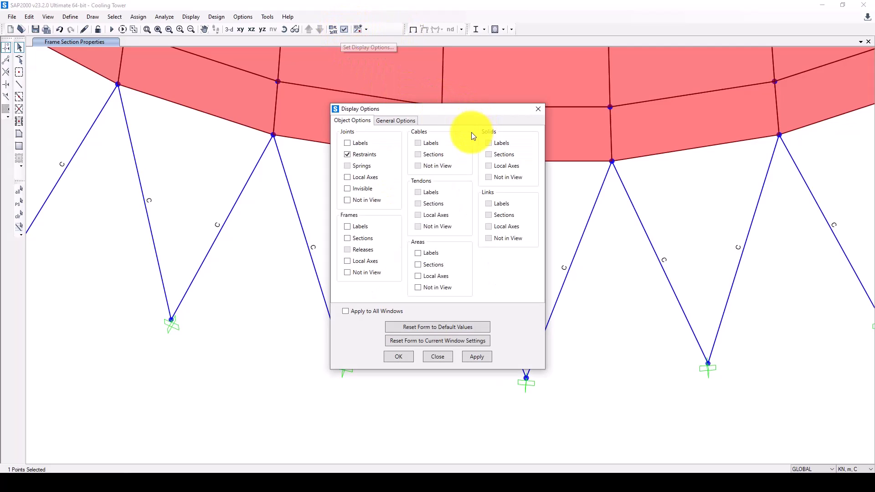
pyautogui.click(407, 122)
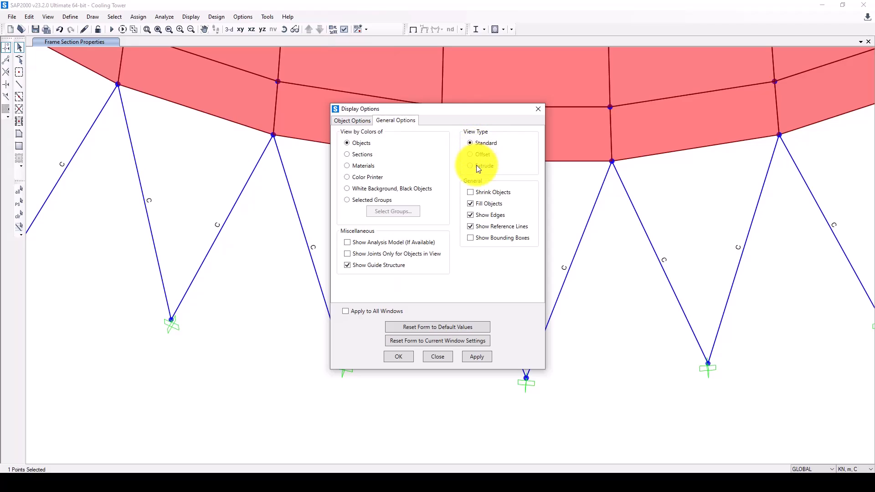
pyautogui.click(479, 356)
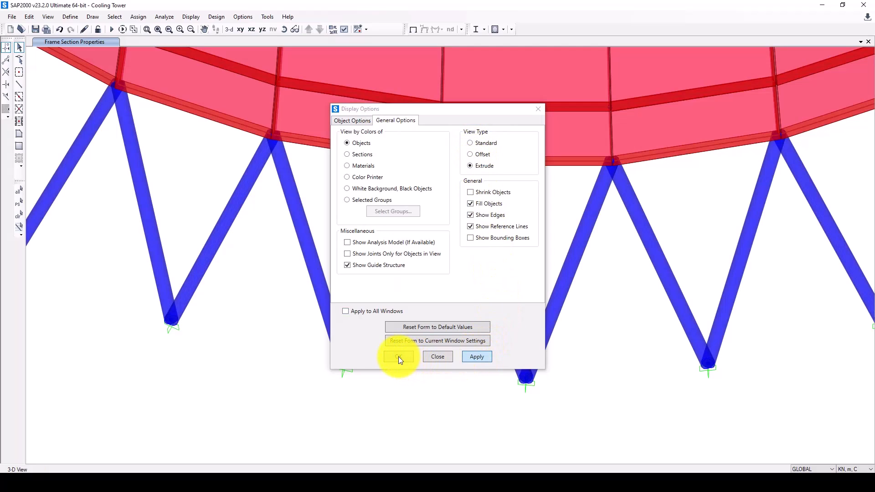
pyautogui.click(399, 357)
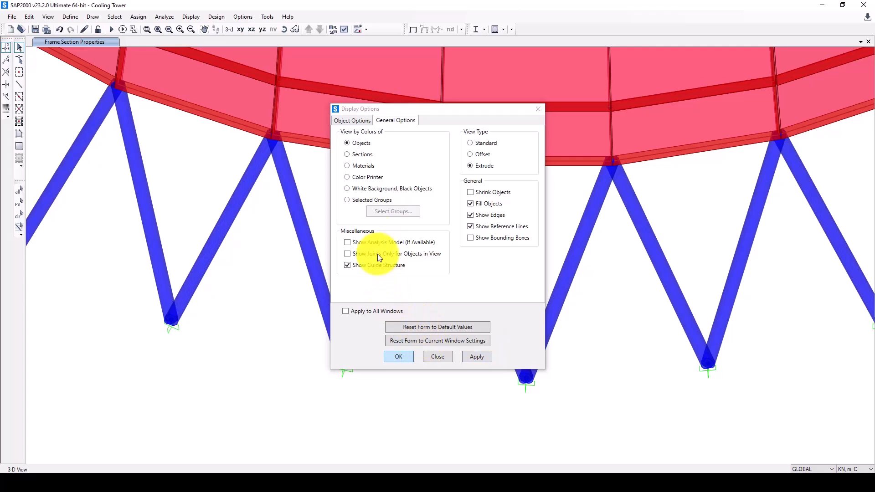
pyautogui.click(399, 357)
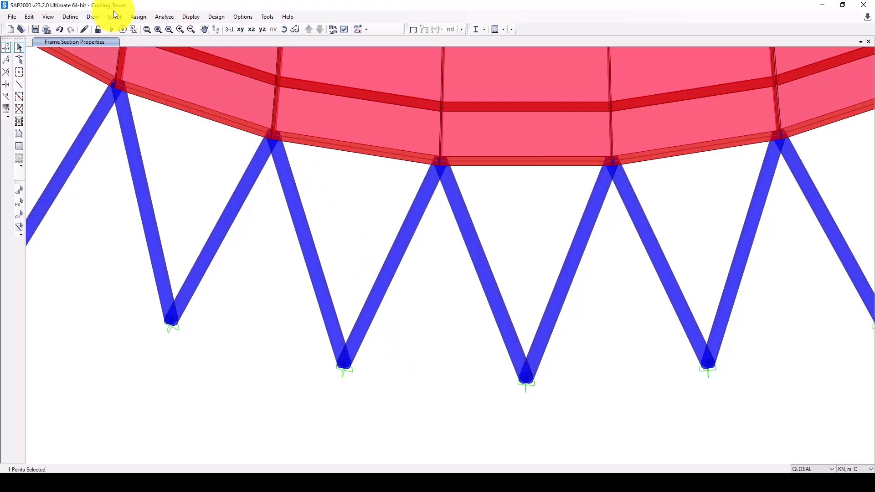
# Step: Modify mass source MSSSRC1 to use only specified load patterns, adding DEAD with multiplier 1 instead of element self mass
pyautogui.click(69, 16)
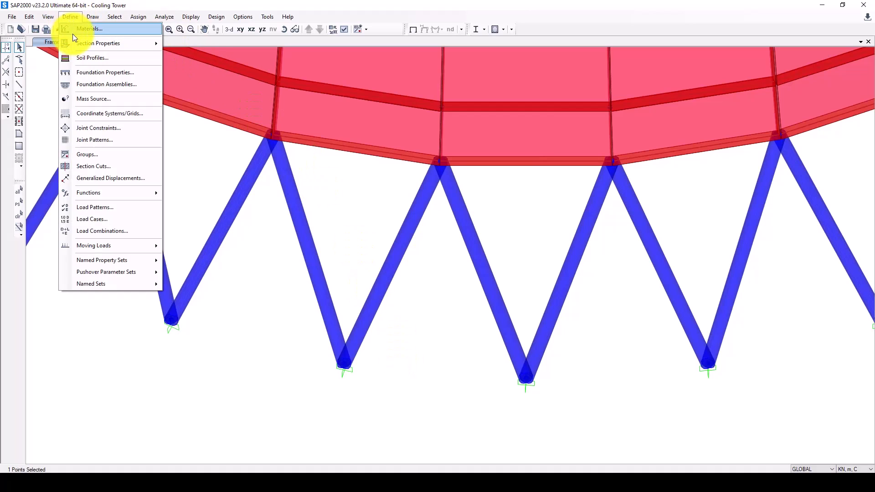
pyautogui.click(99, 98)
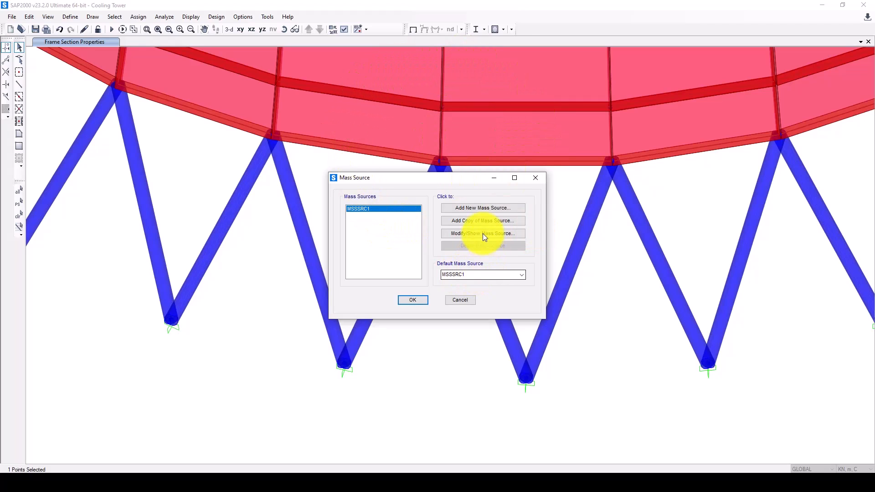
pyautogui.click(469, 233)
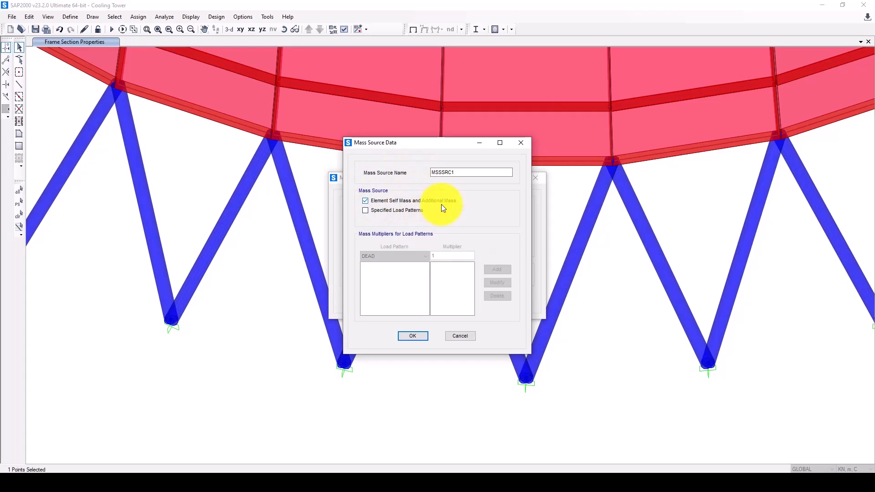
pyautogui.click(368, 210)
pyautogui.click(486, 270)
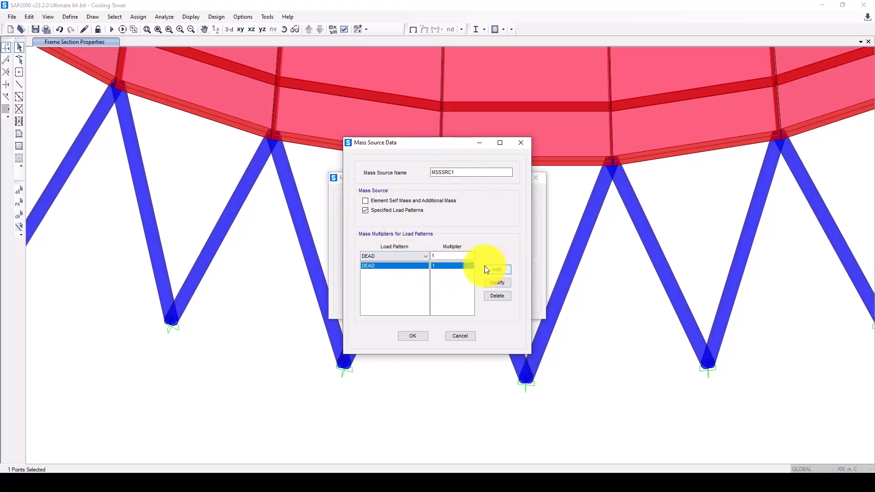
pyautogui.click(412, 337)
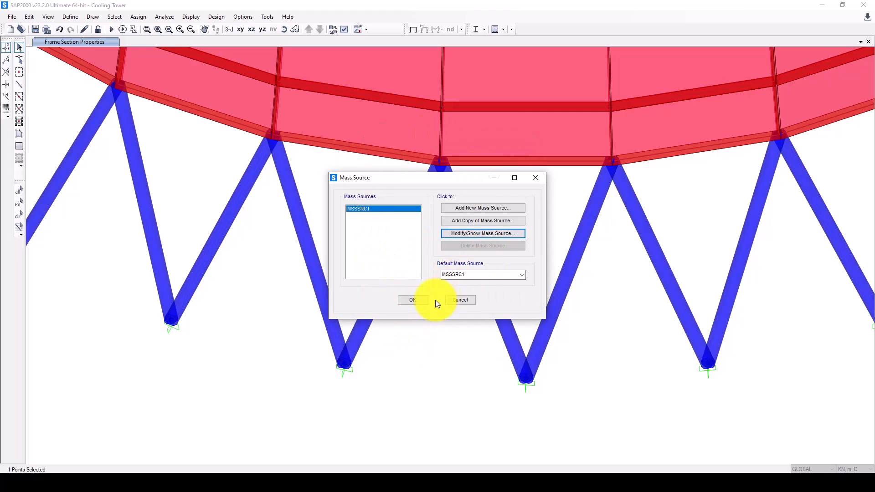
pyautogui.click(421, 301)
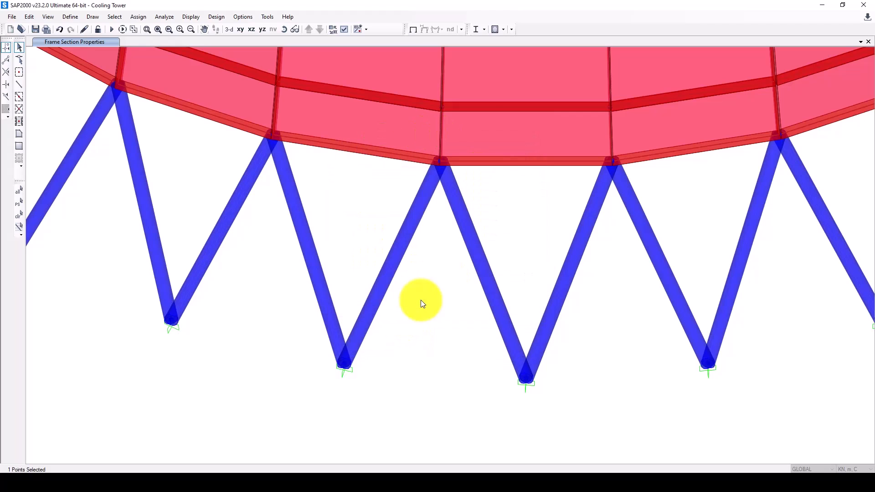
# Step: Open the MODAL load case for editing and set its type of modes to Ritz Vectors
pyautogui.click(70, 17)
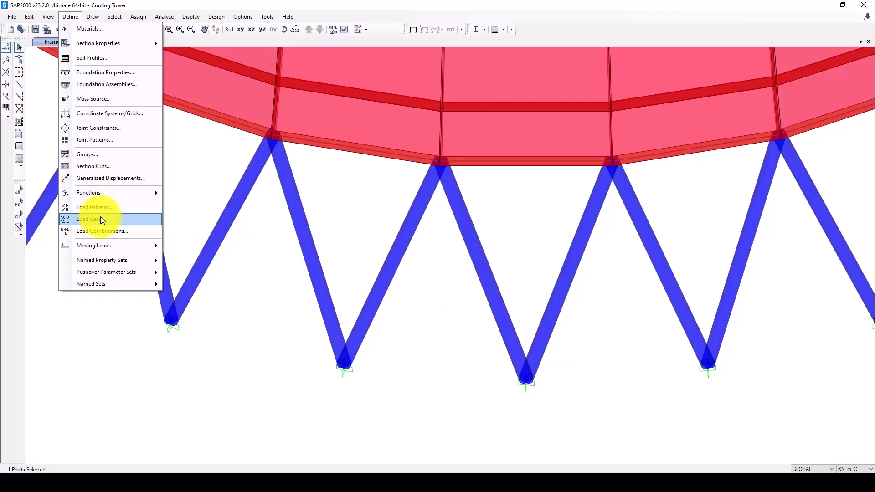
pyautogui.click(160, 224)
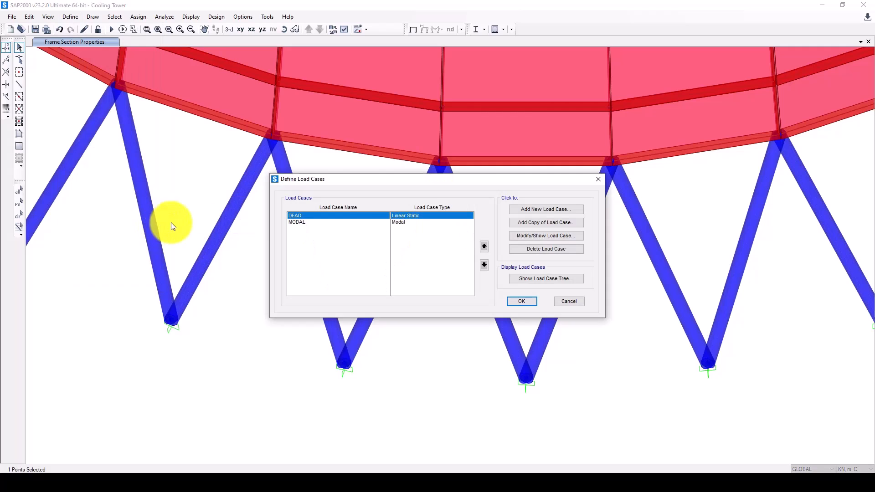
pyautogui.moveTo(403, 182); pyautogui.dragTo(348, 174)
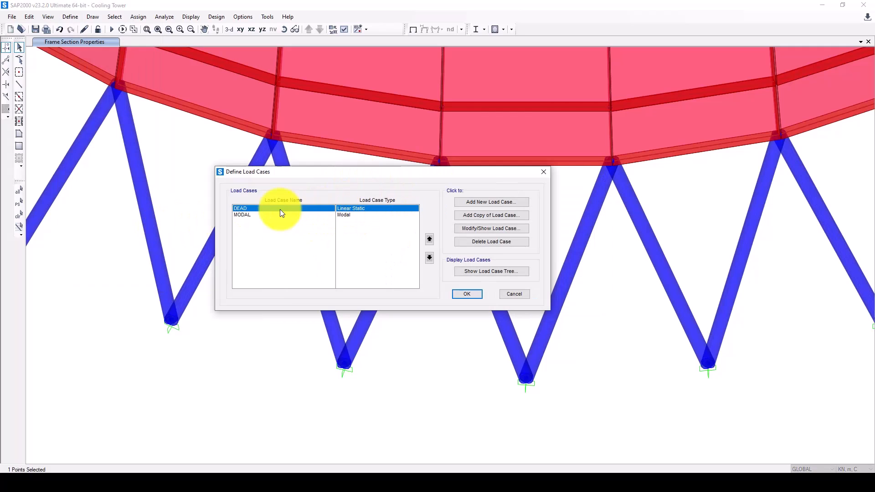
pyautogui.click(253, 215)
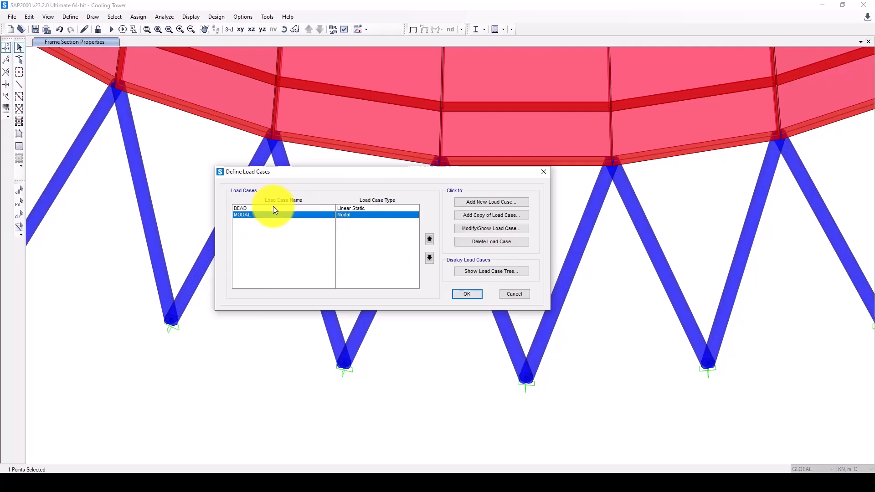
pyautogui.click(487, 228)
pyautogui.click(474, 230)
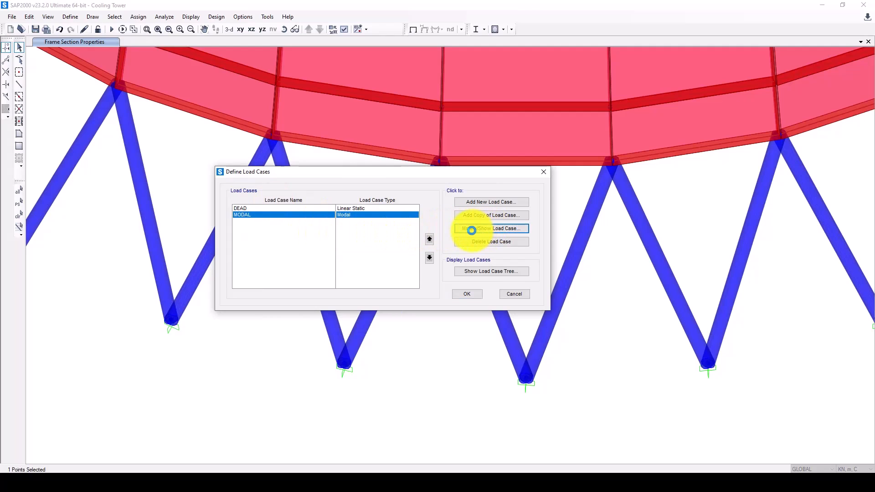
pyautogui.moveTo(461, 110); pyautogui.dragTo(428, 111)
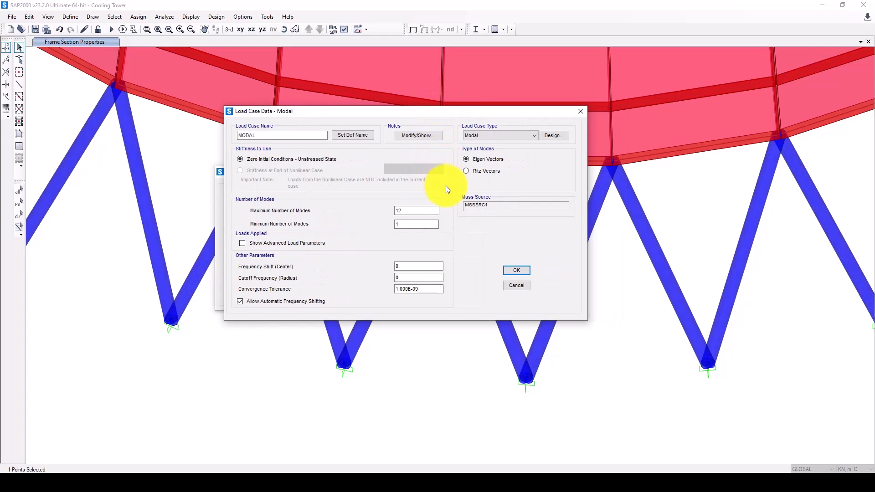
pyautogui.click(468, 171)
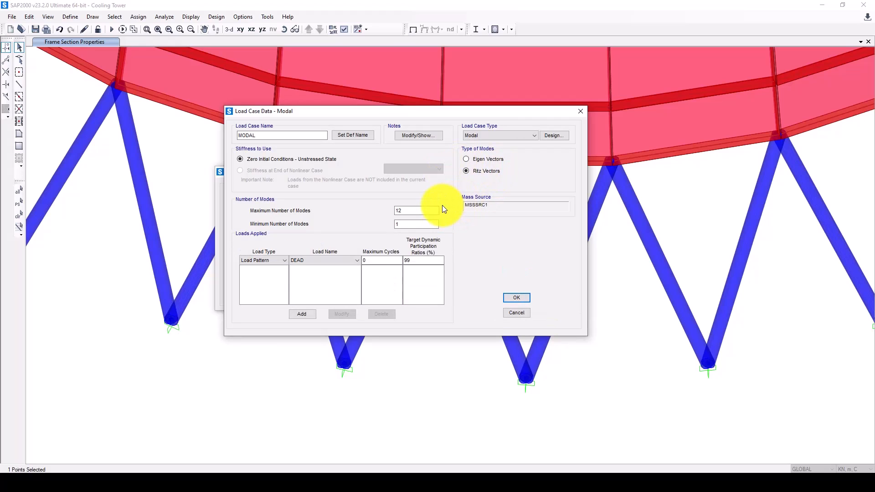
# Step: Set the maximum number of modes of the MODAL load case to 10
pyautogui.moveTo(405, 211); pyautogui.dragTo(395, 215)
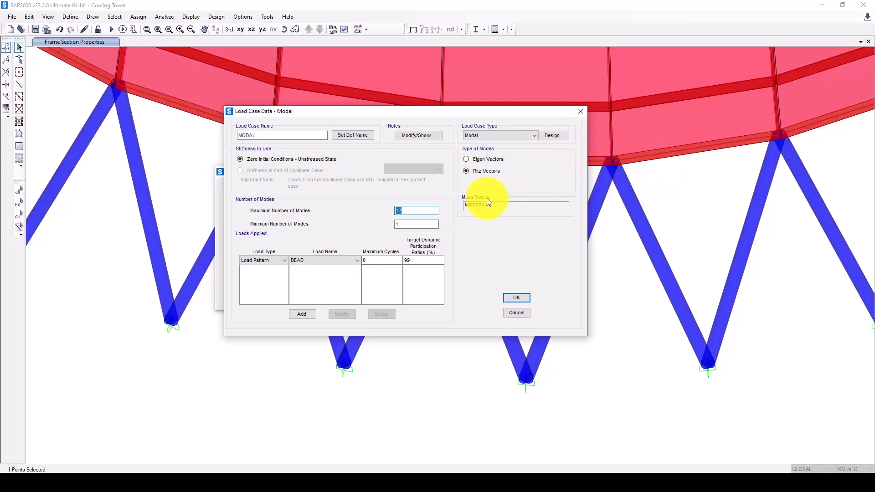
pyautogui.moveTo(419, 210); pyautogui.dragTo(397, 212)
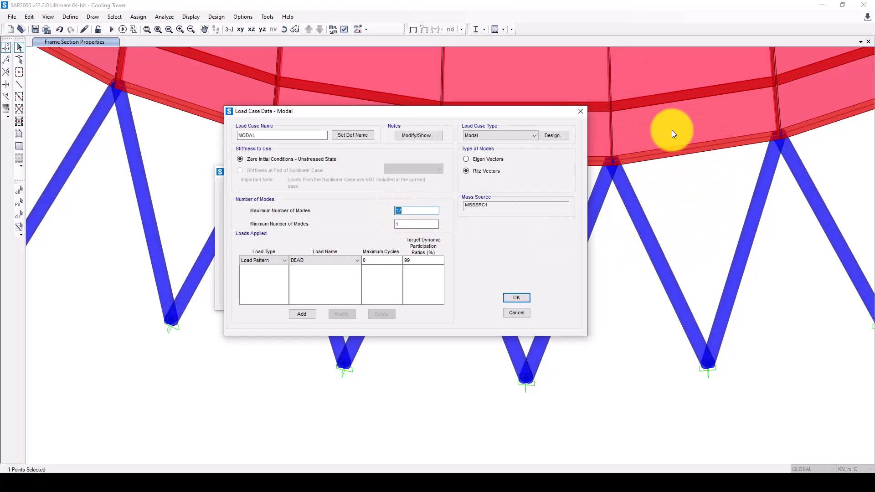
pyautogui.press('BackSpace')
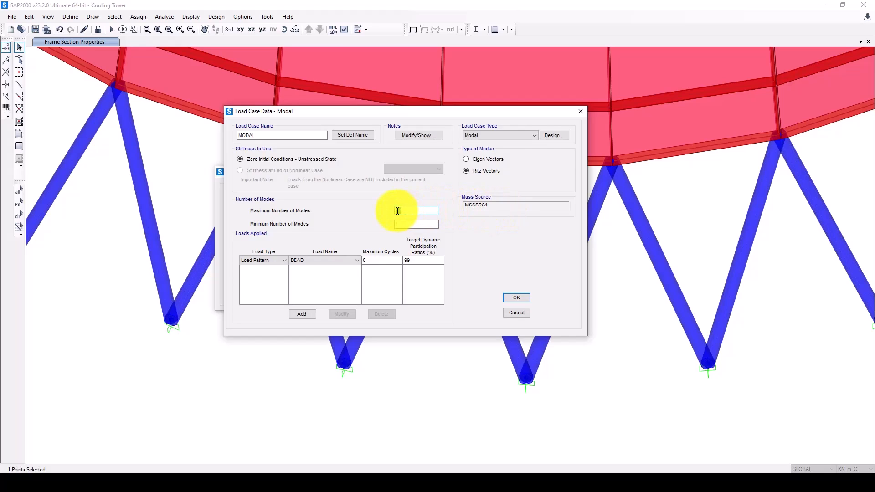
pyautogui.hotkey('ctrl', 'z')
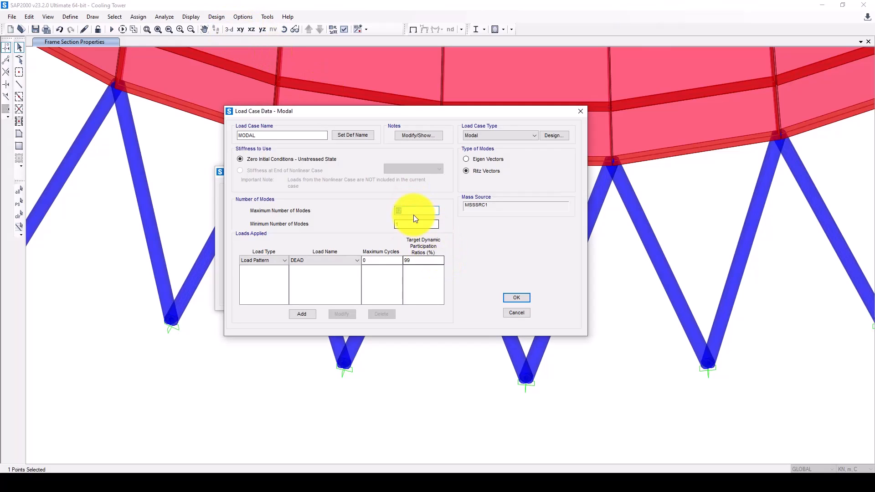
pyautogui.moveTo(406, 211); pyautogui.dragTo(399, 210)
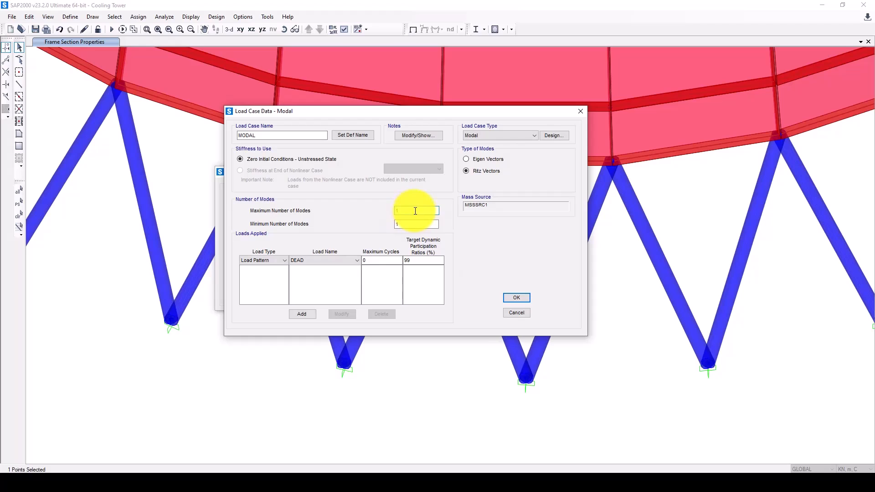
pyautogui.write('0')
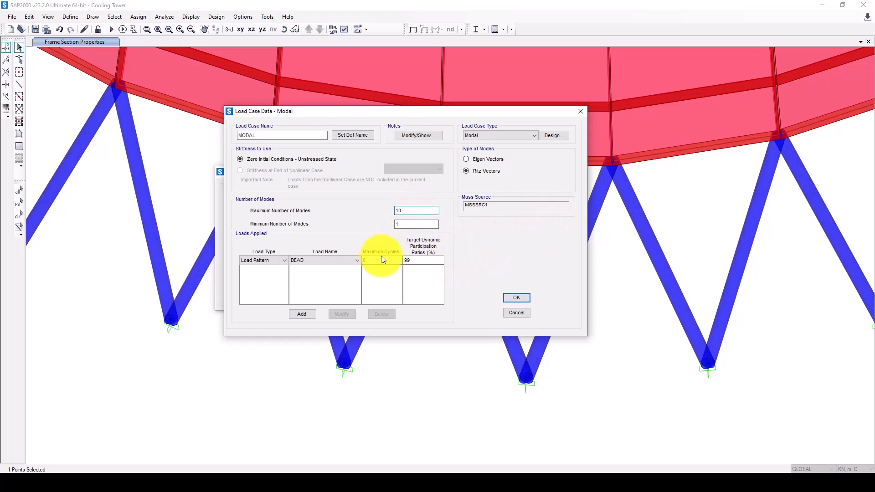
# Step: Add an Accel load in the UX direction to the loads applied in the MODAL case
pyautogui.click(285, 261)
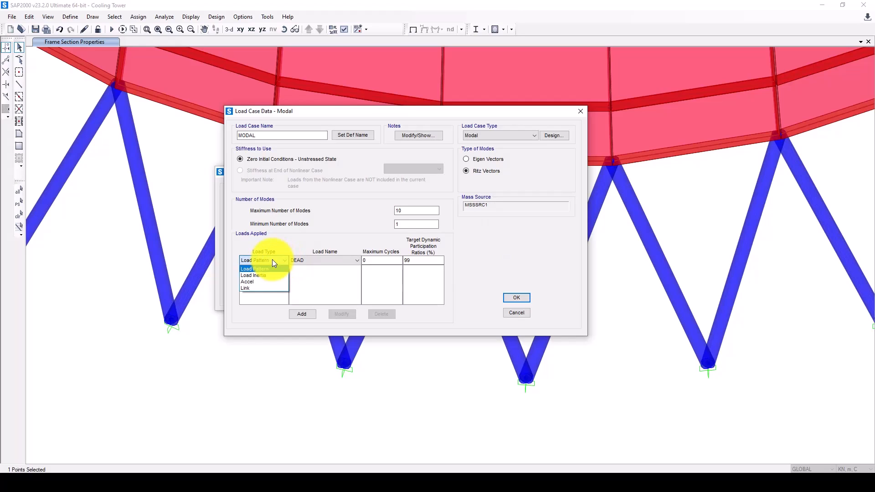
pyautogui.click(262, 283)
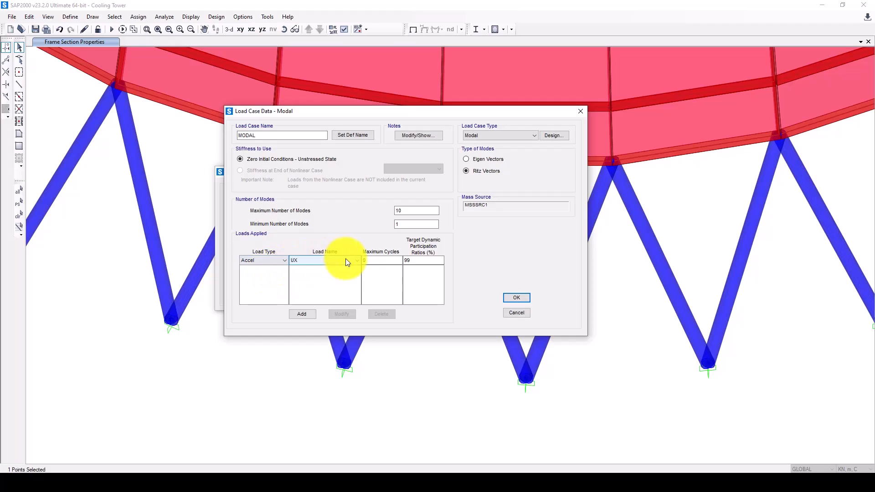
pyautogui.click(300, 314)
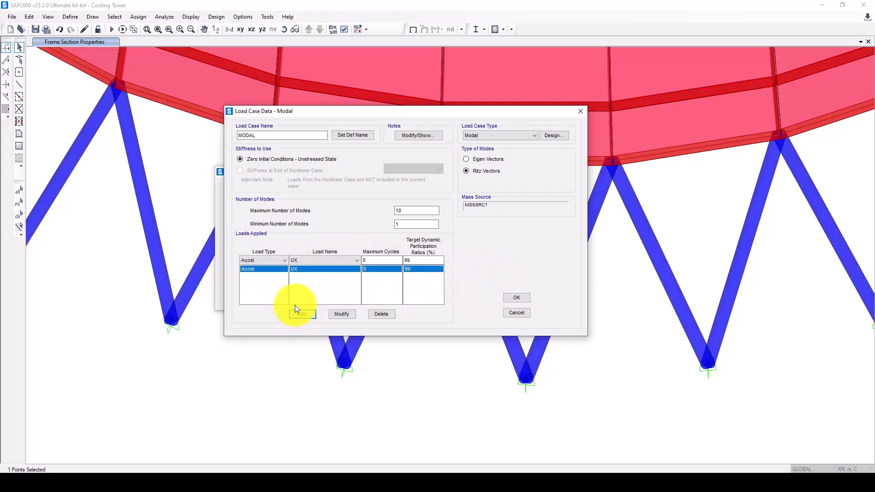
# Step: Add a second Accel load to the MODAL case and change its direction to UY
pyautogui.click(269, 263)
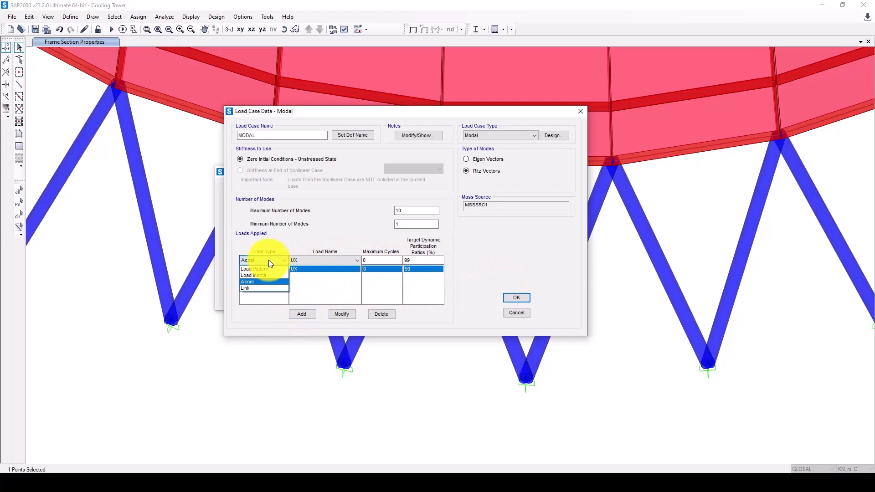
pyautogui.click(260, 281)
pyautogui.click(302, 314)
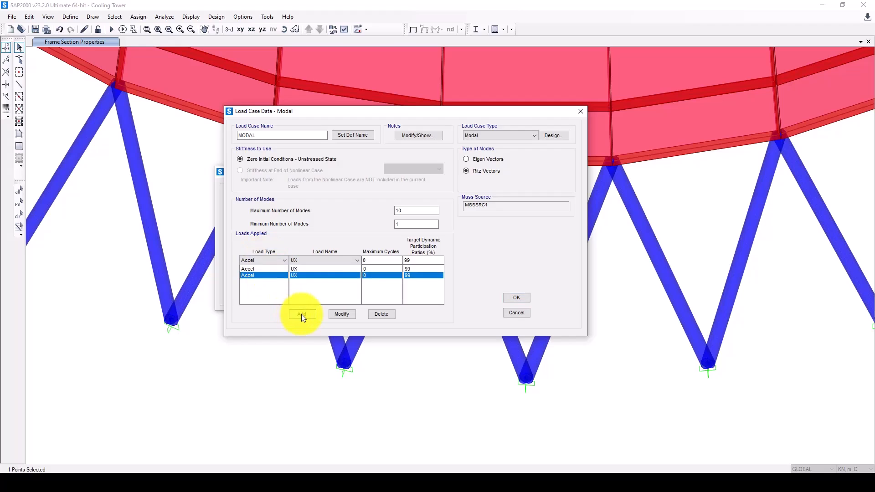
pyautogui.click(264, 277)
pyautogui.click(345, 270)
pyautogui.click(343, 275)
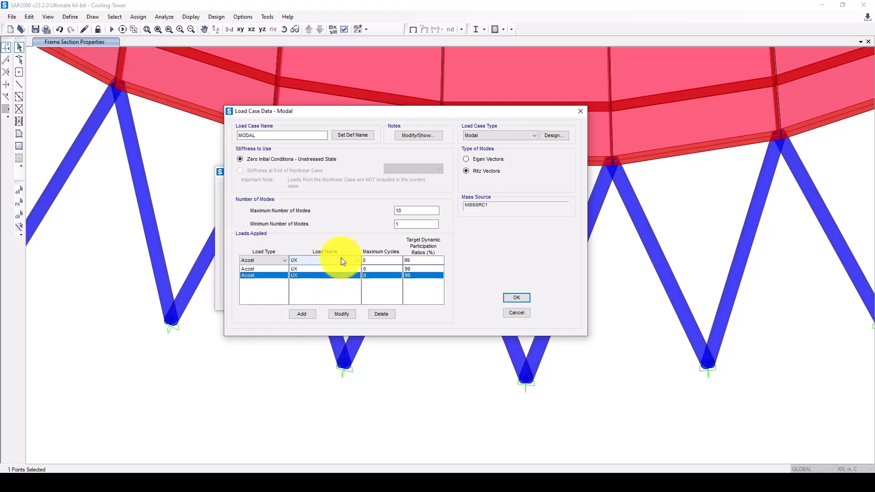
pyautogui.click(343, 261)
pyautogui.click(316, 274)
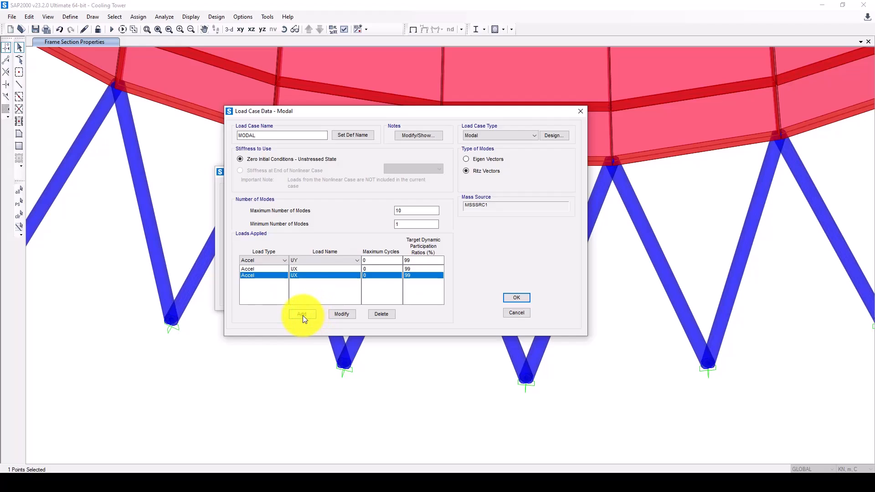
pyautogui.click(339, 314)
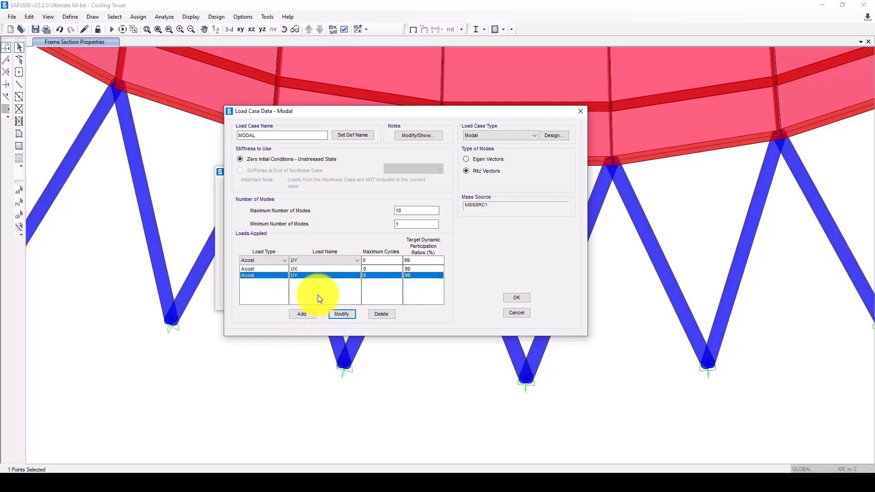
pyautogui.click(304, 269)
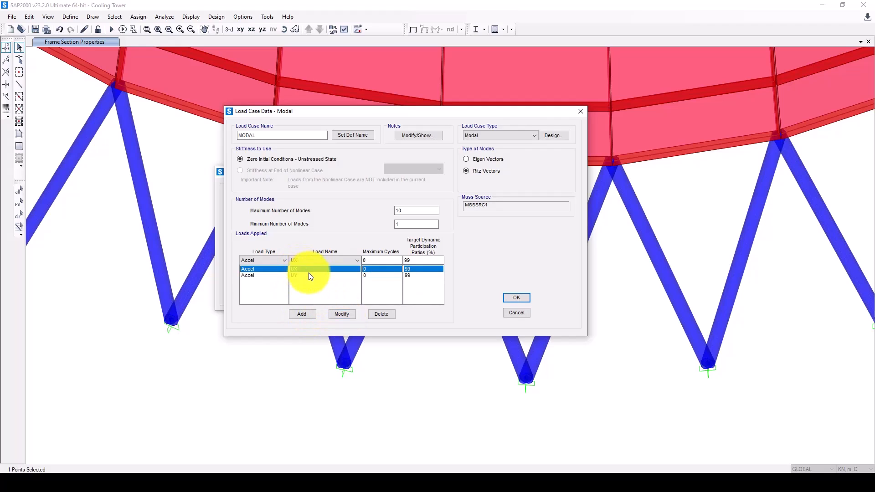
pyautogui.doubleClick(406, 263)
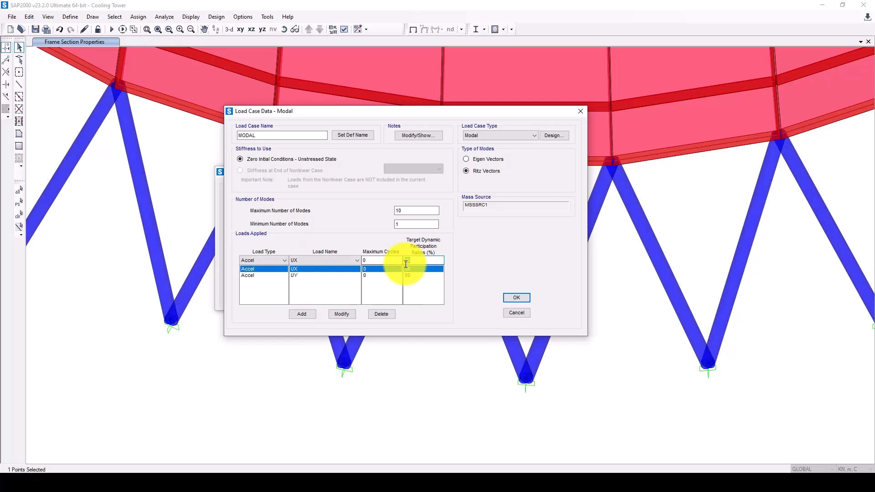
pyautogui.doubleClick(399, 210)
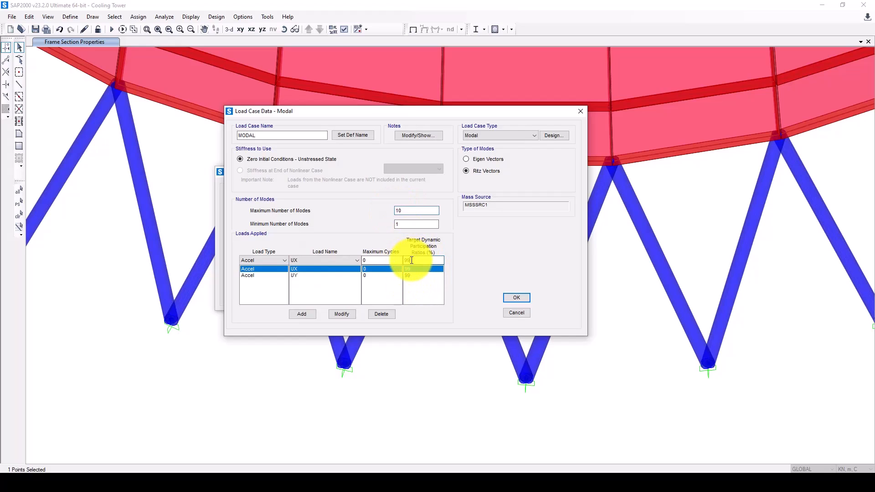
pyautogui.click(422, 261)
pyautogui.doubleClick(405, 263)
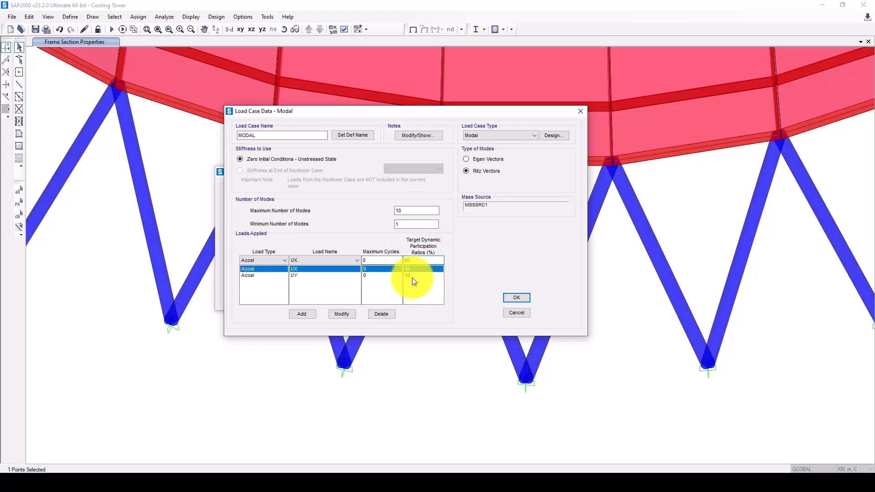
# Step: Set the target dynamic participation ratio of the UY acceleration load to 90%
pyautogui.click(412, 276)
pyautogui.moveTo(422, 261); pyautogui.dragTo(393, 263)
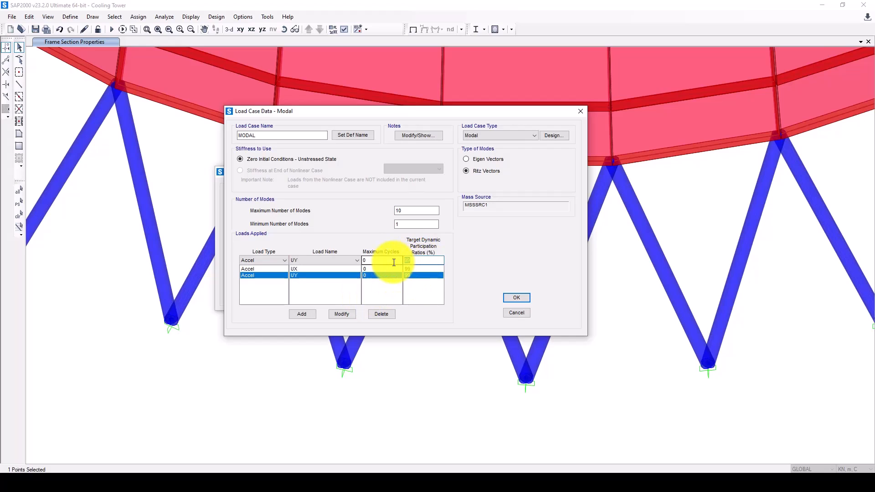
pyautogui.write('90')
pyautogui.click(335, 314)
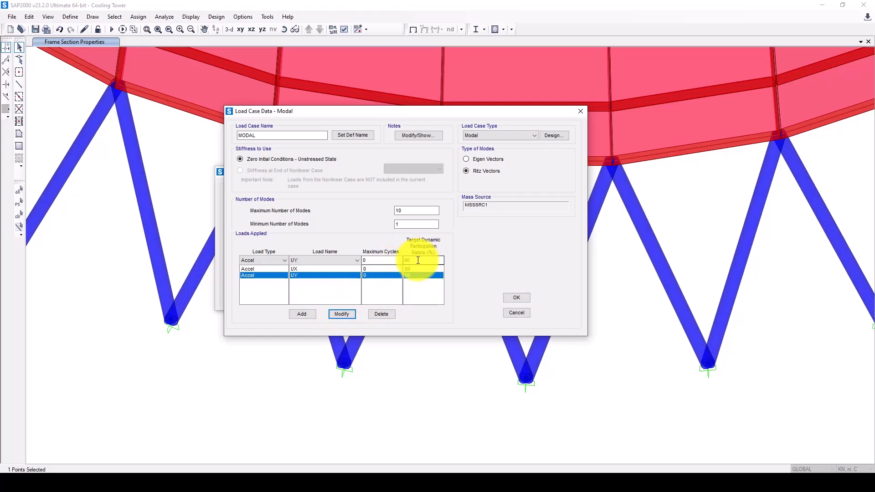
pyautogui.doubleClick(403, 263)
pyautogui.click(353, 315)
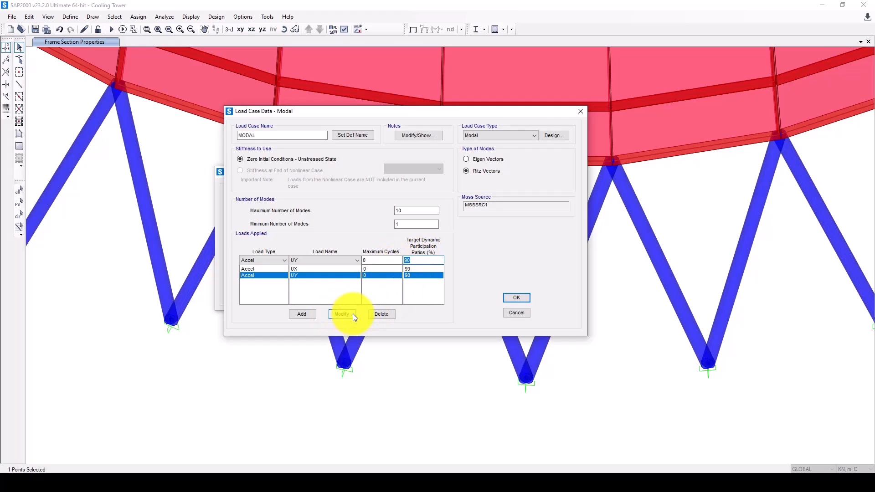
# Step: Set the target dynamic participation ratio of the UX acceleration load to 90% and accept the load case definitions
pyautogui.click(407, 270)
pyautogui.moveTo(416, 260); pyautogui.dragTo(397, 264)
pyautogui.write('9')
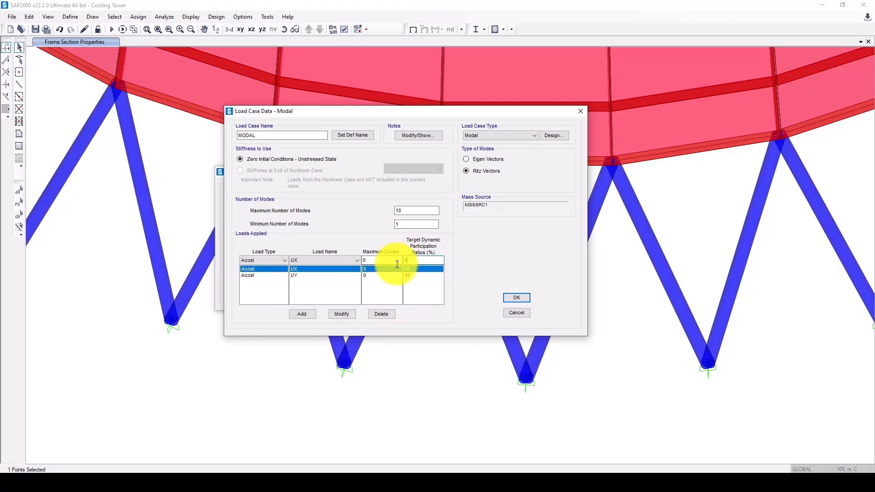
pyautogui.write('0')
pyautogui.click(341, 314)
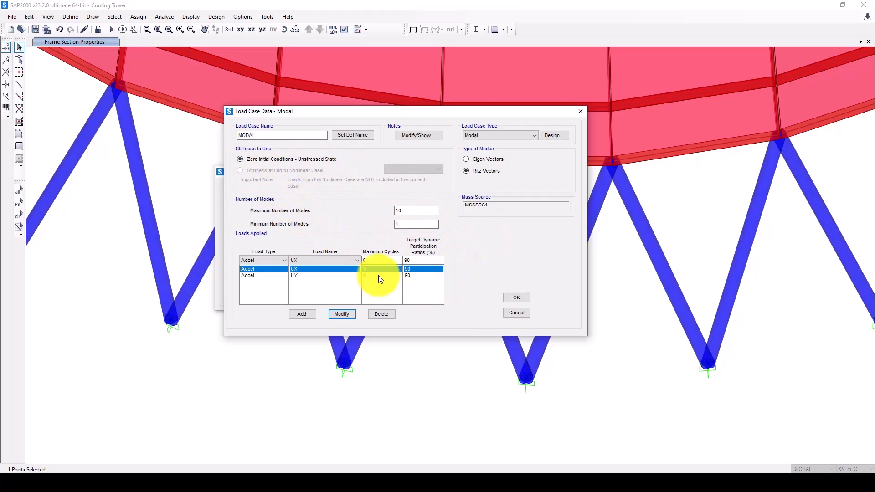
pyautogui.click(515, 298)
pyautogui.click(469, 296)
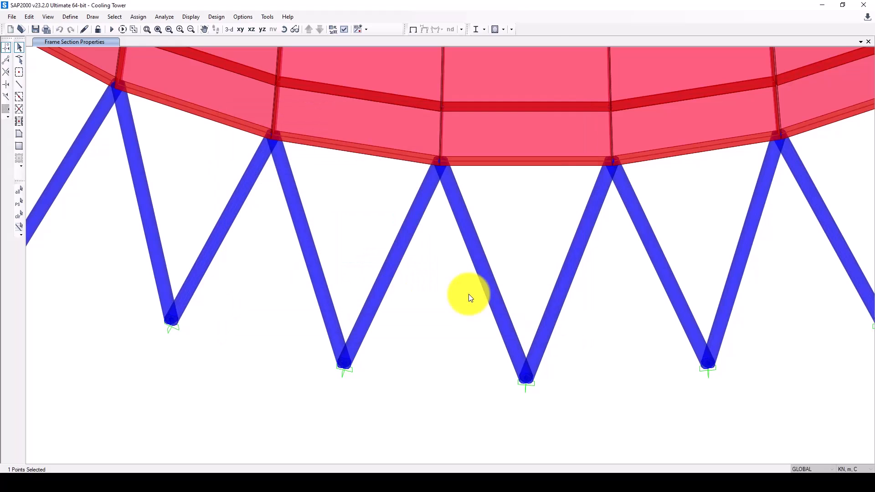
# Step: Run the analysis for the DEAD and MODAL load cases
pyautogui.click(112, 29)
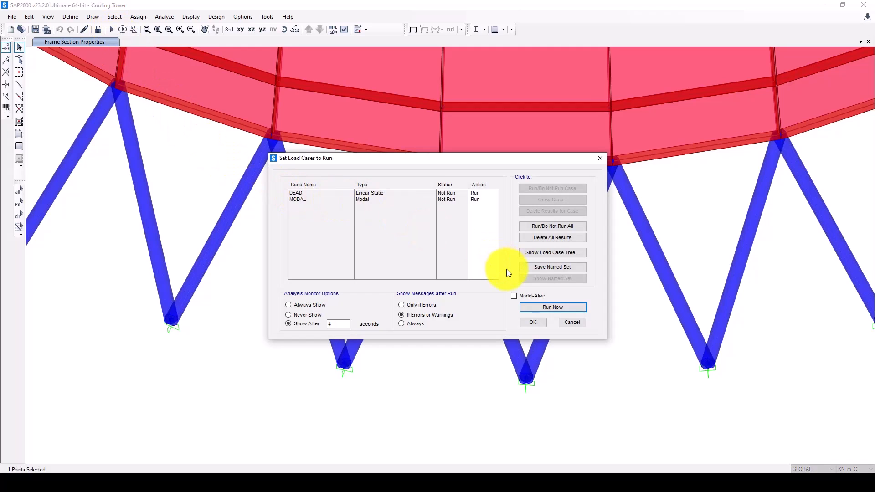
pyautogui.click(534, 308)
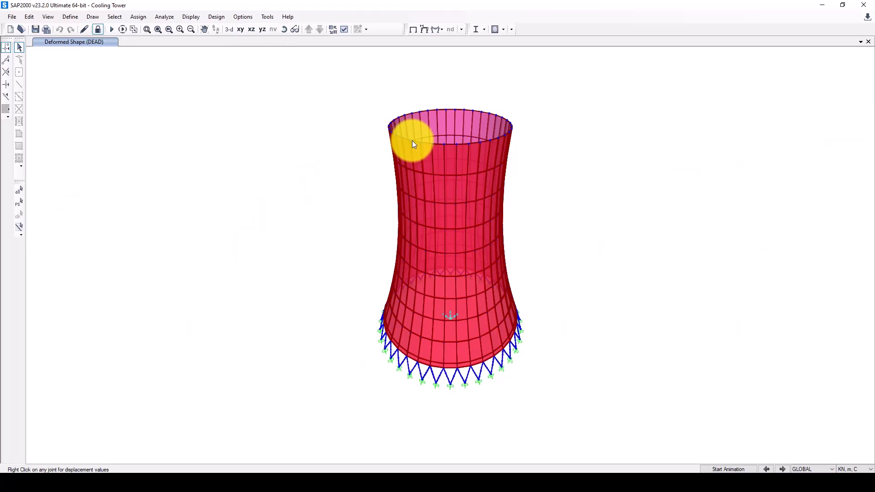
# Step: Change the display units to KN, mm, C and check joint displacements near the tower's top rim under DEAD
pyautogui.moveTo(411, 141)
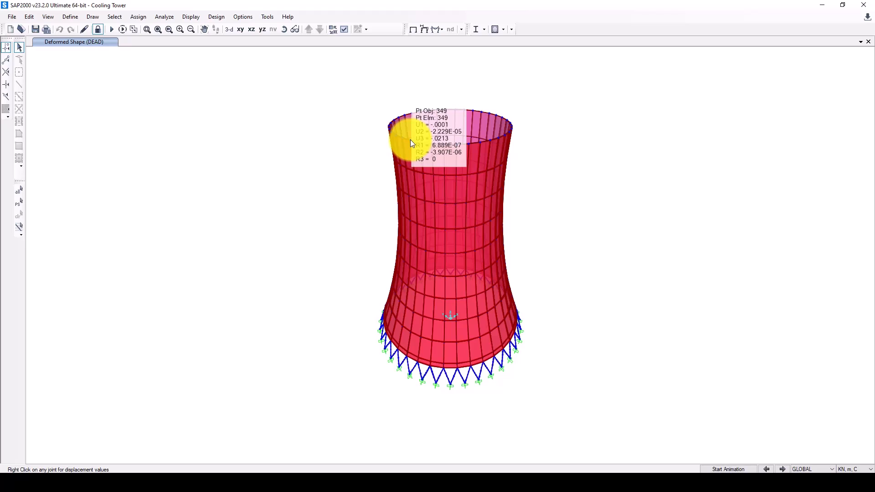
pyautogui.click(855, 470)
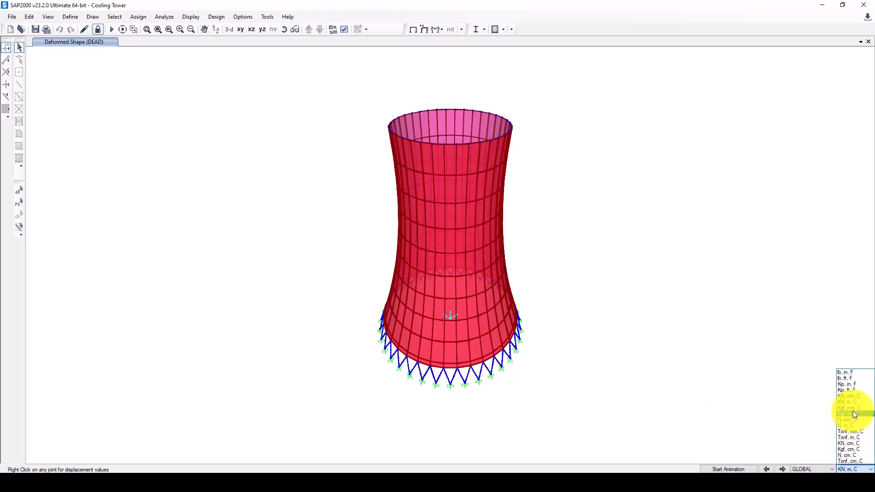
pyautogui.click(851, 396)
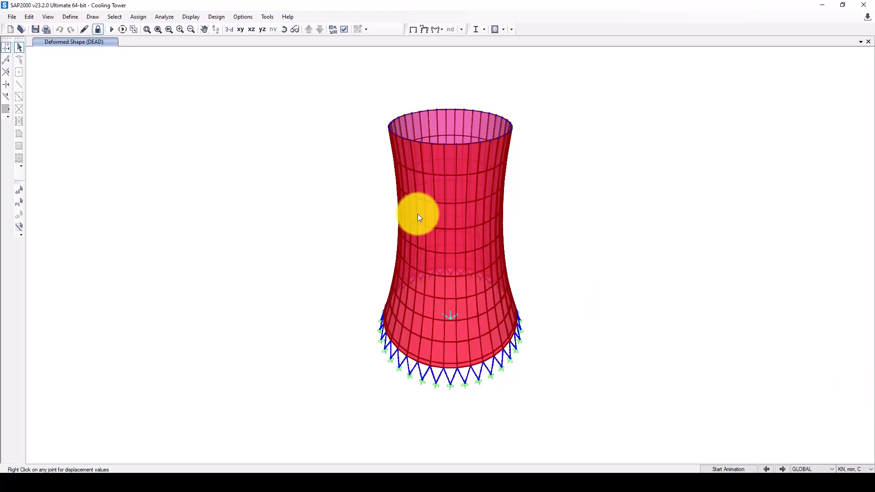
pyautogui.rightClick(420, 152)
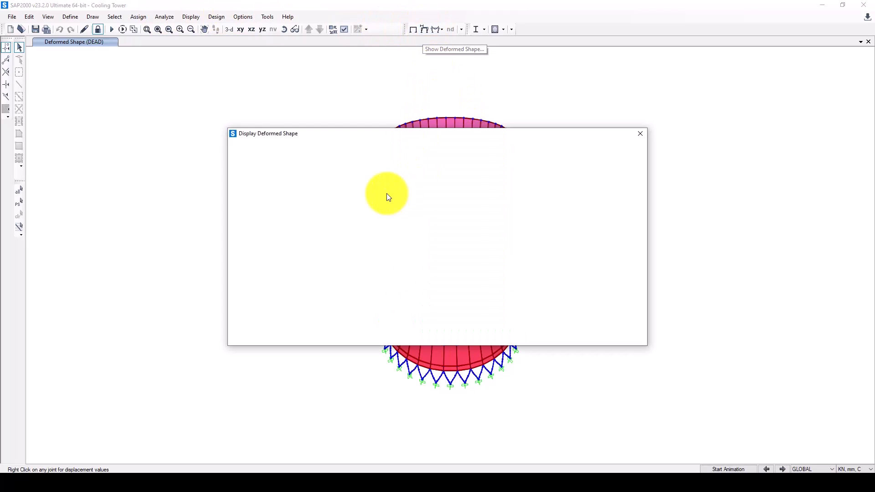
# Step: Display the deformed shape of MODAL mode 1 with Ux contours drawn on the objects
pyautogui.click(368, 154)
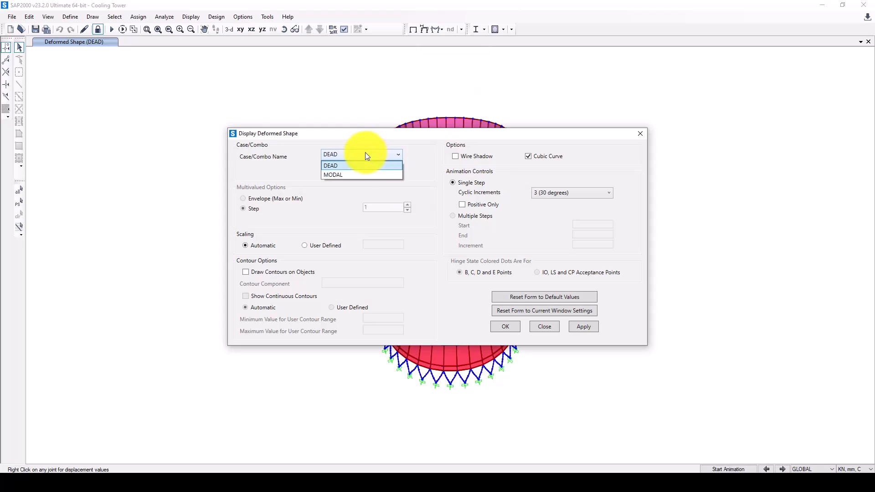
pyautogui.click(351, 176)
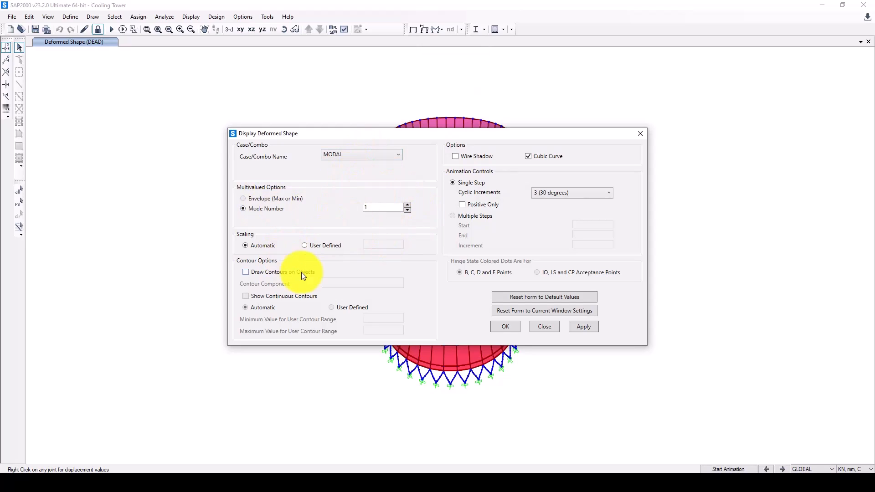
pyautogui.click(269, 274)
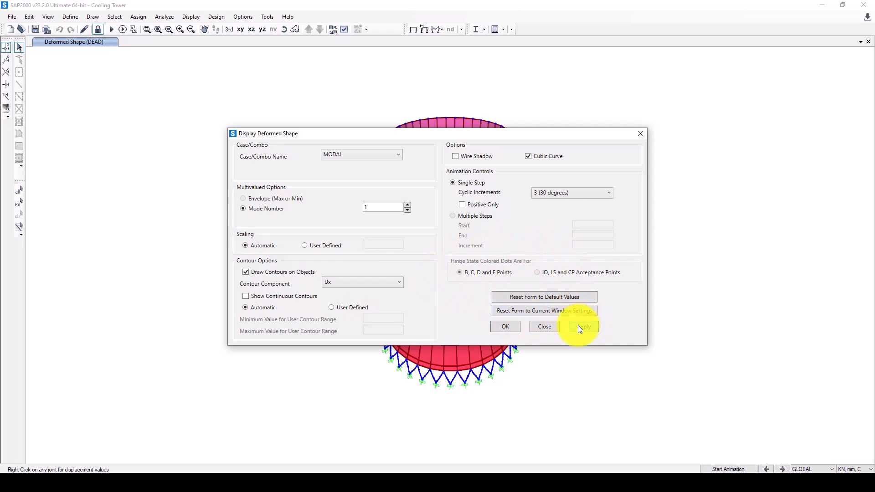
pyautogui.click(504, 327)
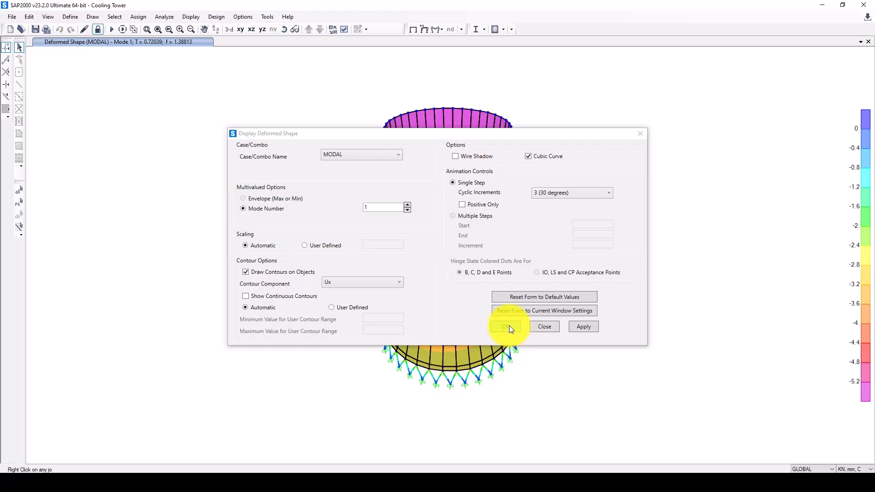
pyautogui.click(547, 327)
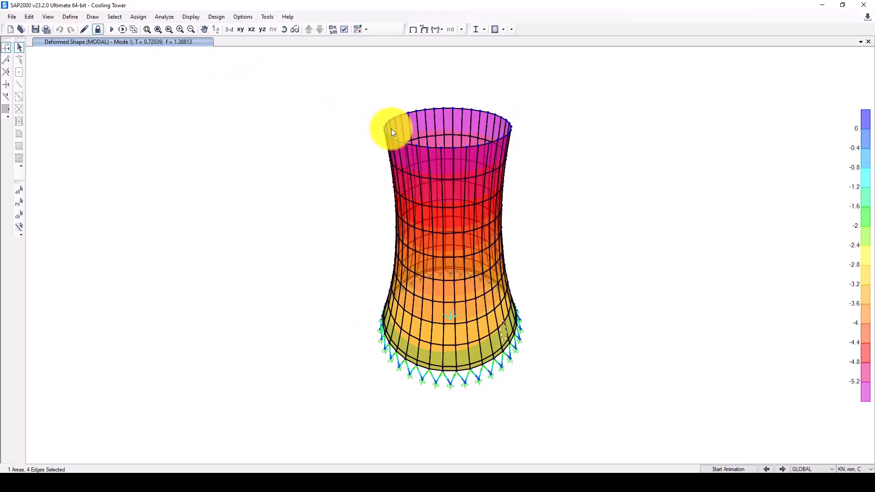
# Step: Display the Modal Participating Mass Ratios table from the structure output's modal information, leaving out the load participation ratios
pyautogui.click(189, 17)
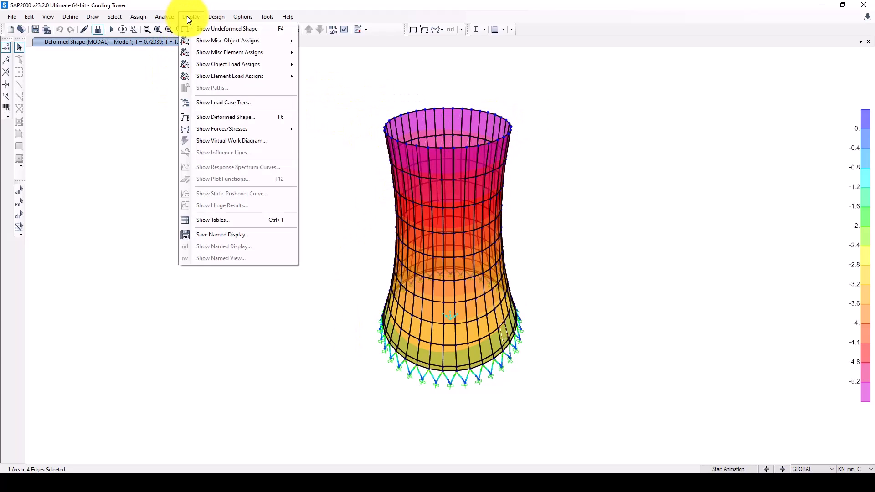
pyautogui.click(229, 223)
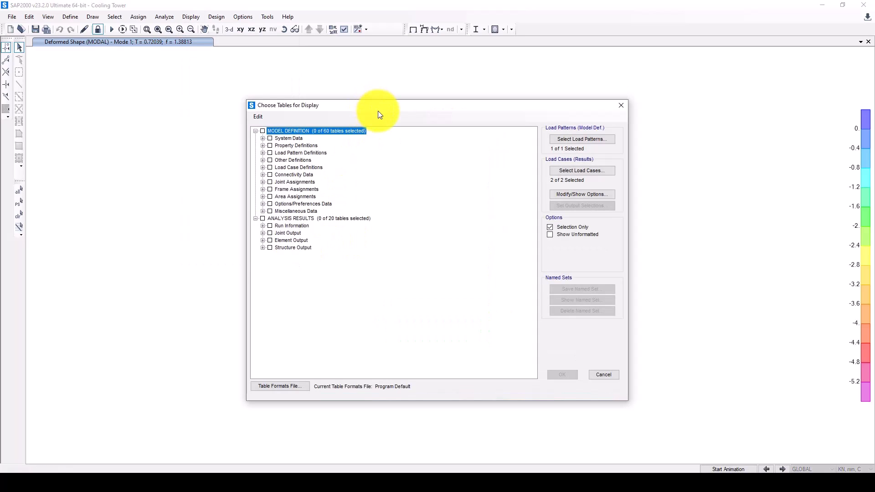
pyautogui.moveTo(377, 109); pyautogui.dragTo(346, 108)
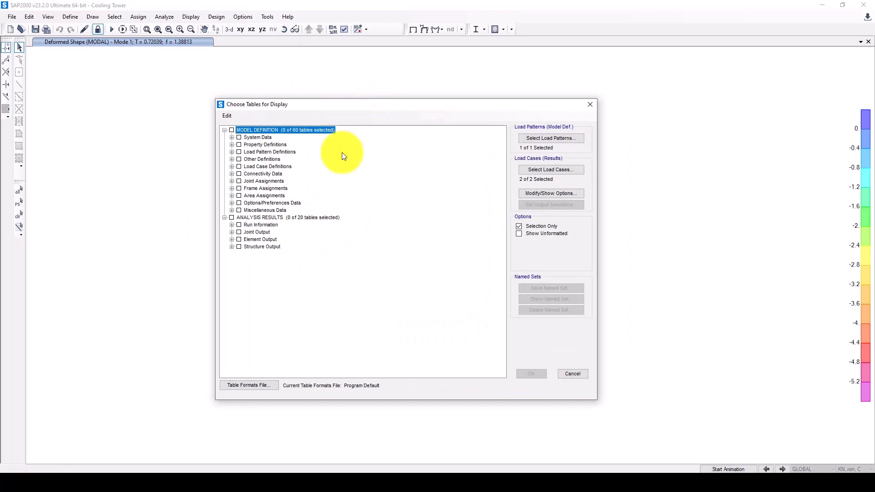
pyautogui.click(231, 247)
pyautogui.click(239, 262)
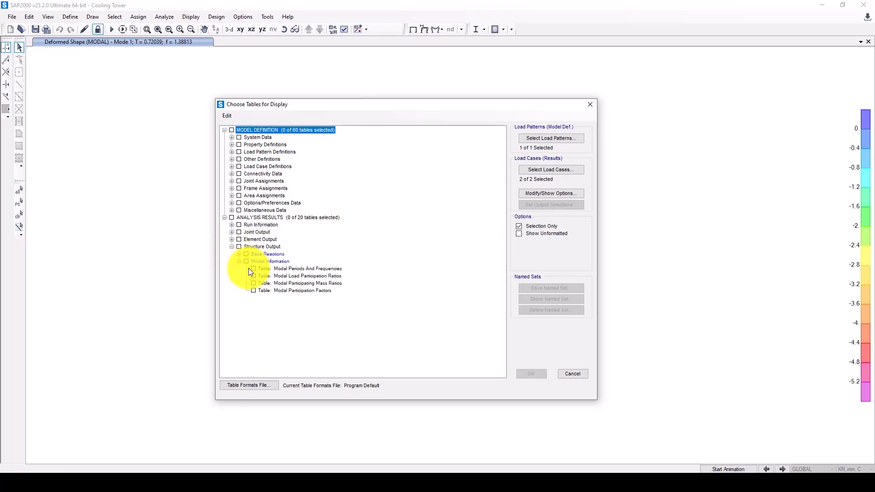
pyautogui.click(254, 276)
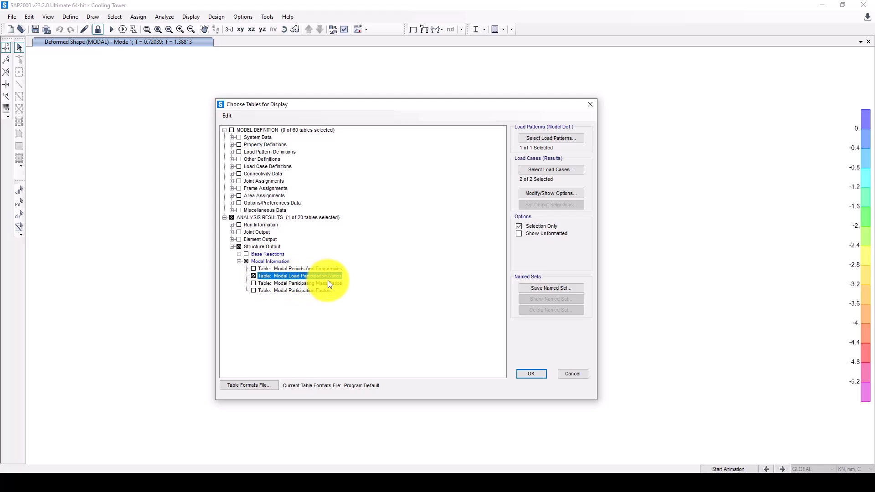
pyautogui.click(254, 283)
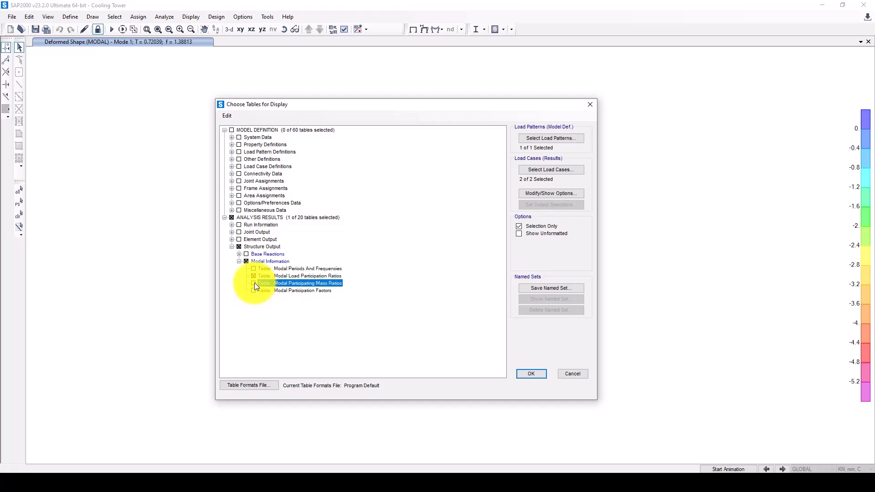
pyautogui.click(254, 276)
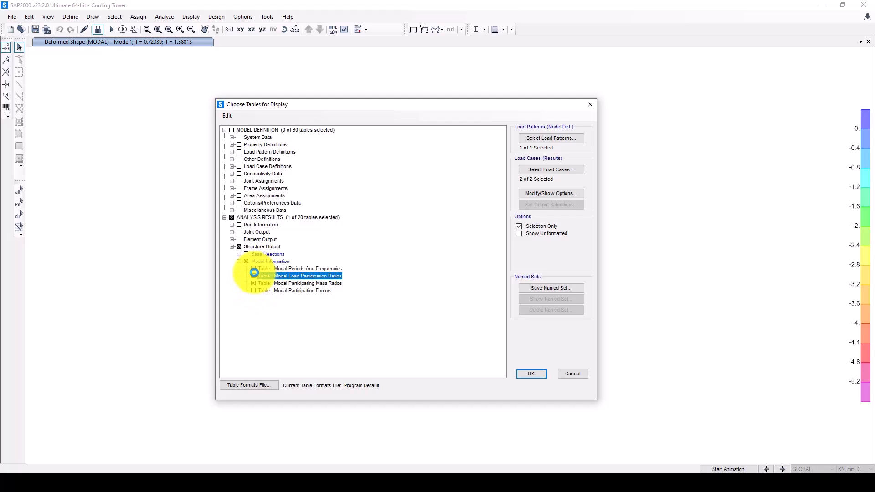
pyautogui.click(531, 374)
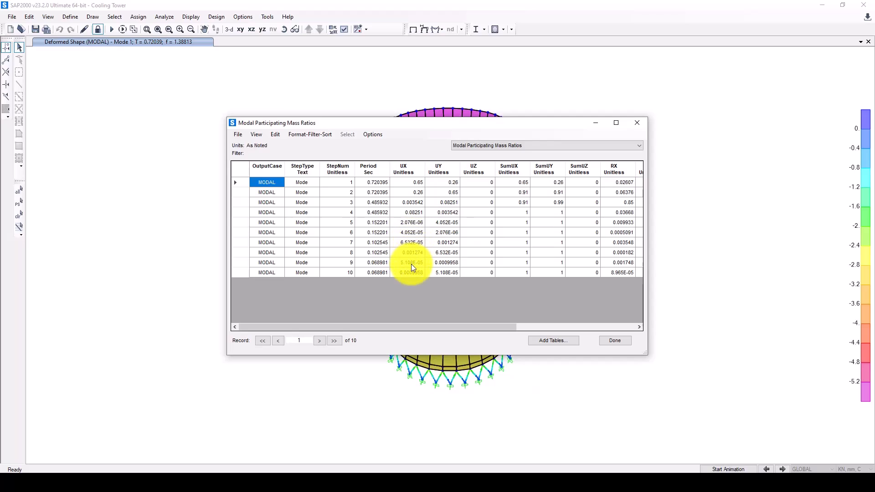
# Step: Review the UX and UY participating mass ratios across all modes and close the table
pyautogui.click(412, 187)
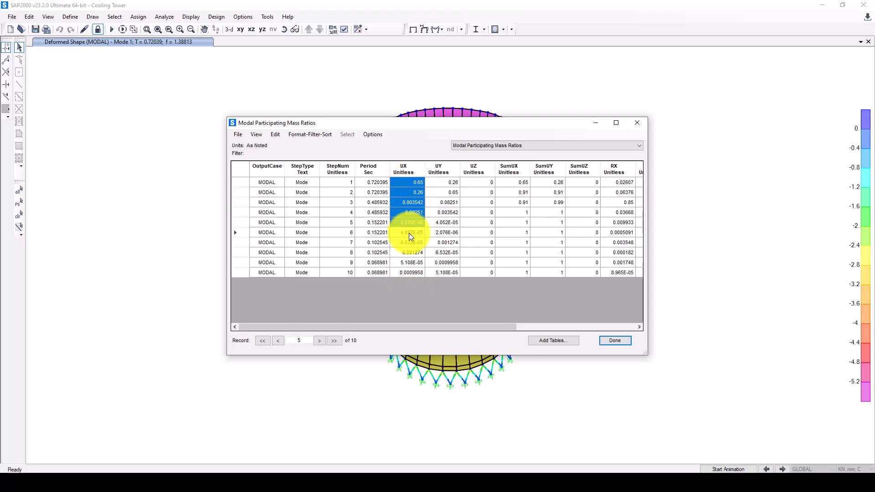
pyautogui.moveTo(410, 262); pyautogui.dragTo(411, 273)
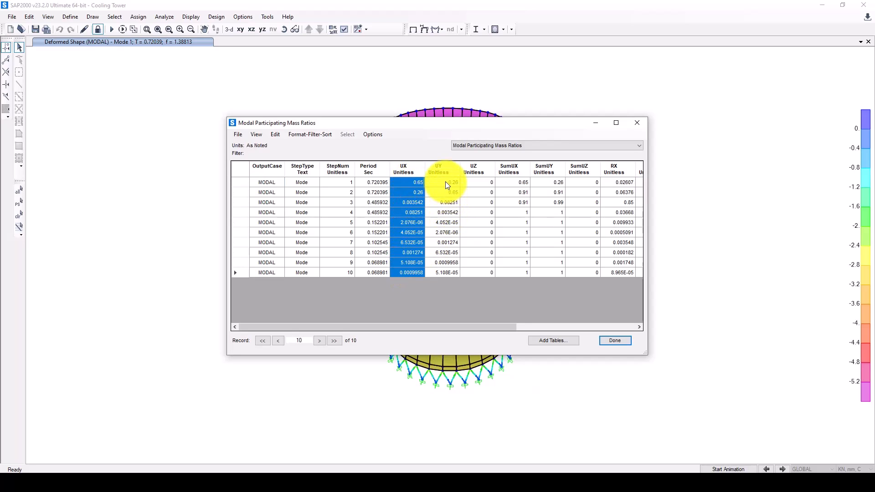
pyautogui.moveTo(446, 182); pyautogui.dragTo(445, 279)
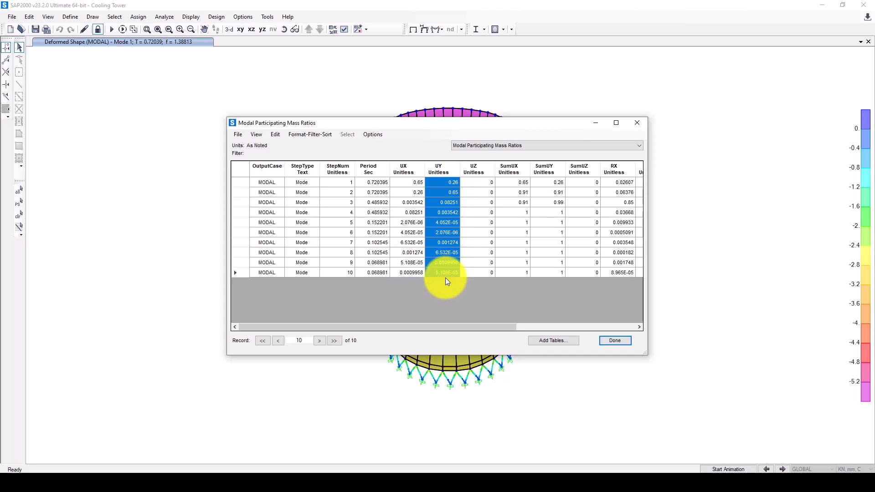
pyautogui.moveTo(420, 185); pyautogui.dragTo(431, 262)
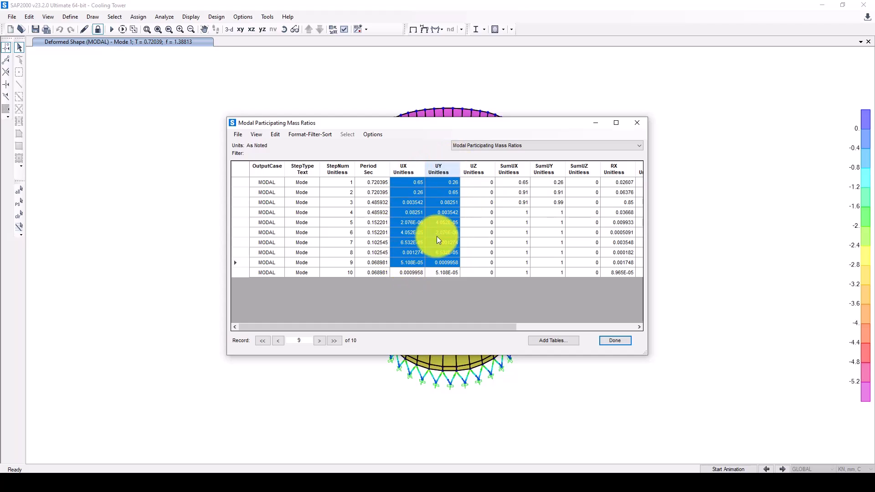
pyautogui.click(438, 263)
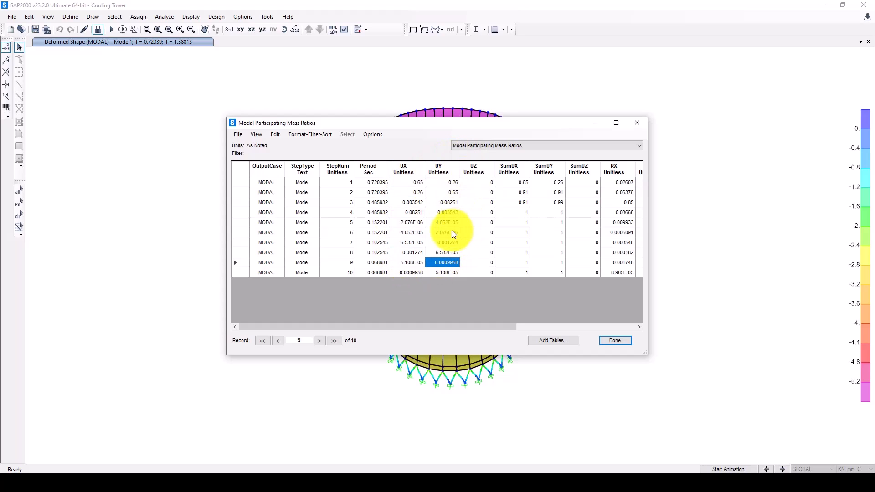
pyautogui.moveTo(419, 184); pyautogui.dragTo(447, 278)
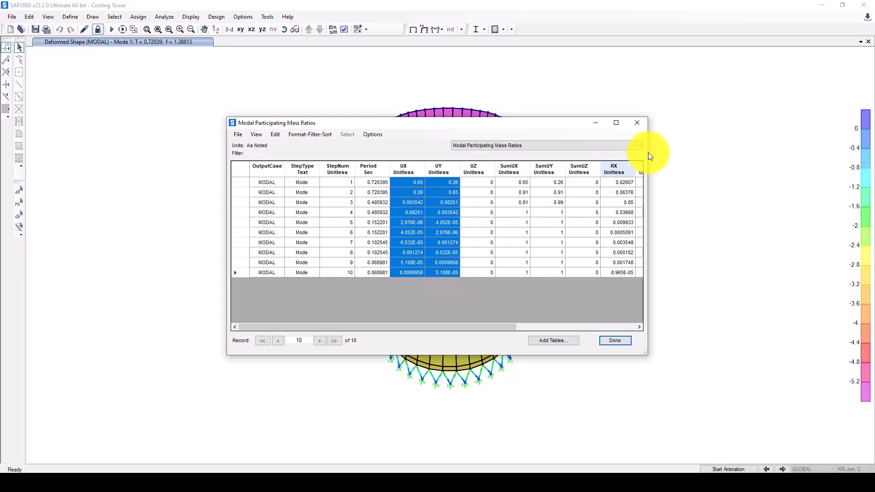
pyautogui.click(639, 122)
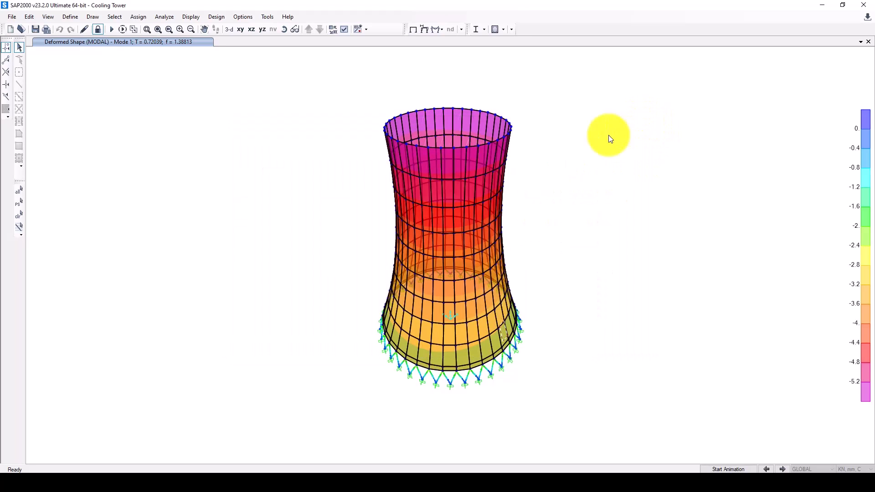
# Step: Unlock the model and set the MODAL load case's maximum number of modes to 20
pyautogui.click(98, 29)
pyautogui.click(449, 273)
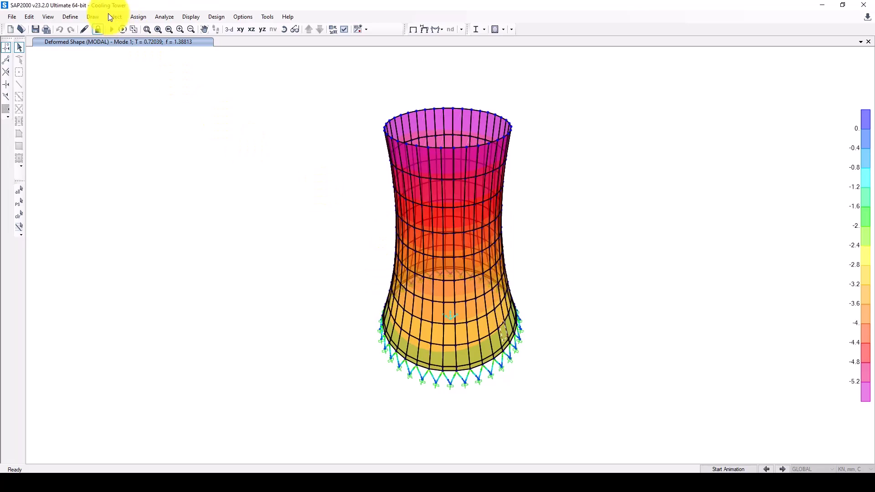
pyautogui.click(71, 17)
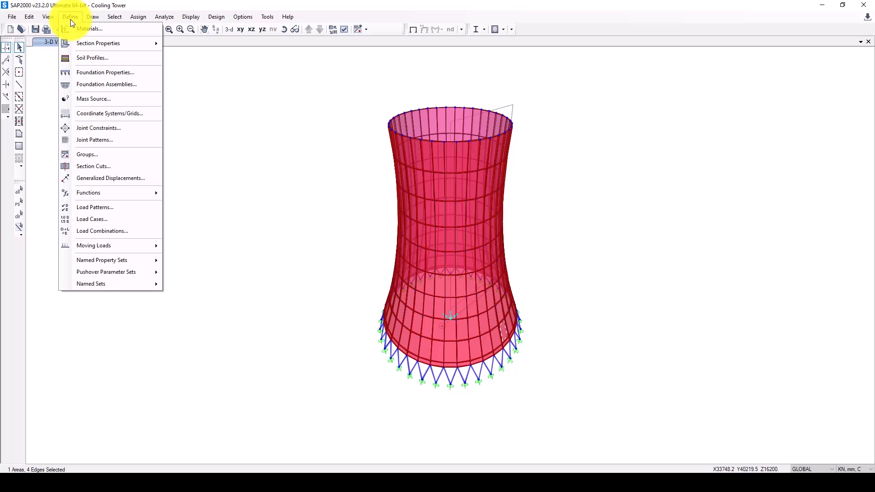
pyautogui.click(96, 219)
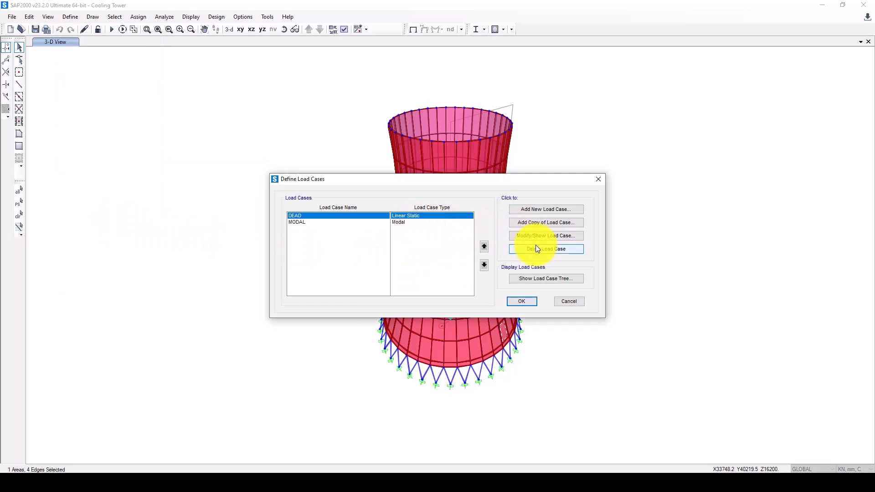
pyautogui.click(405, 223)
pyautogui.click(521, 236)
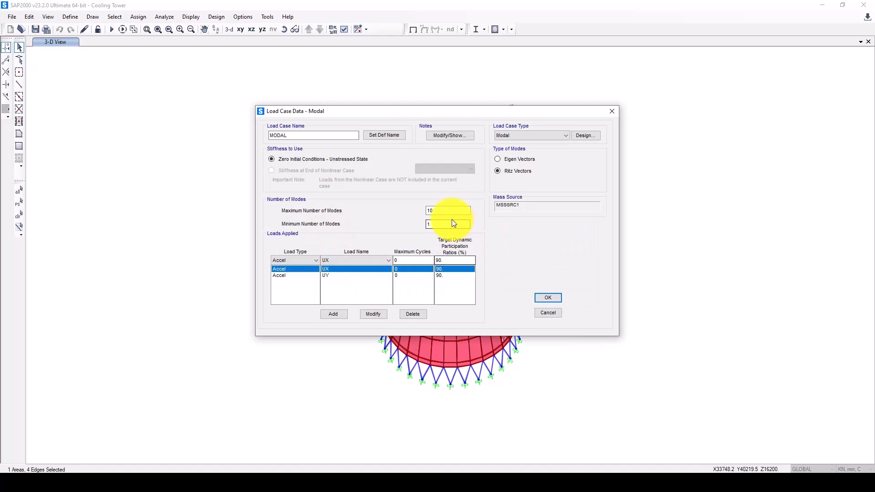
pyautogui.doubleClick(424, 210)
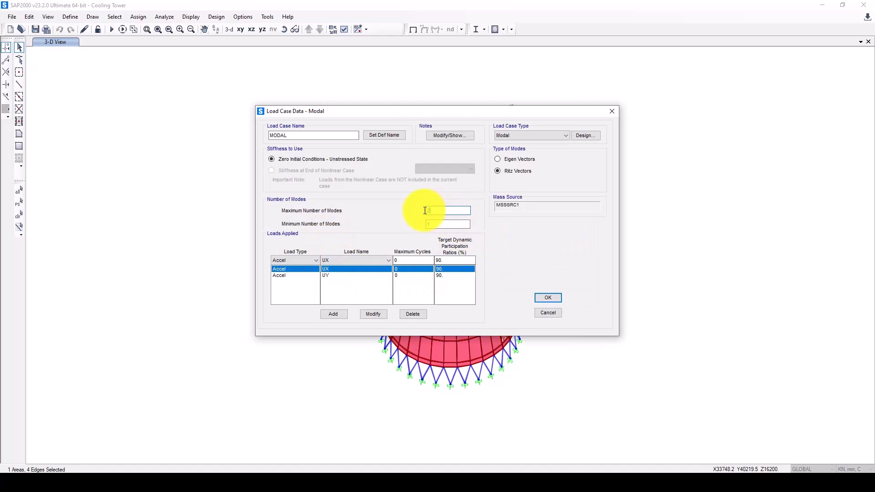
pyautogui.click(549, 297)
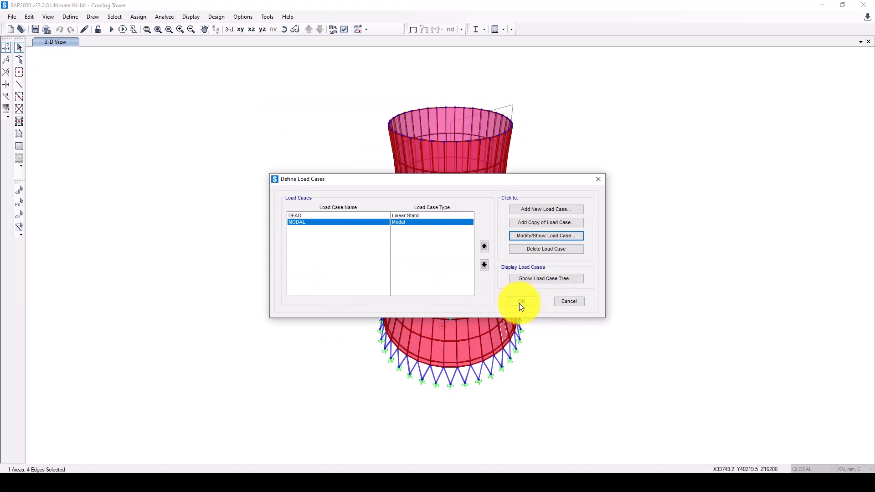
pyautogui.click(521, 302)
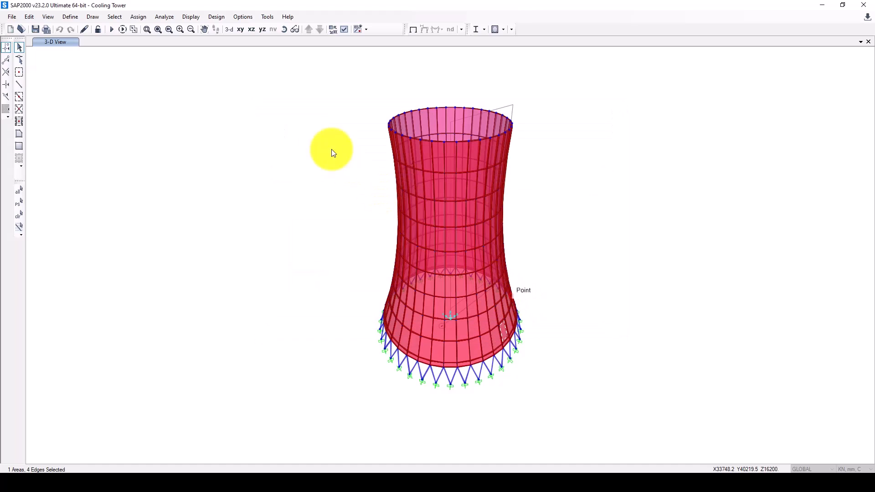
# Step: Rerun the analysis with the revised MODAL load case
pyautogui.click(111, 29)
pyautogui.click(539, 308)
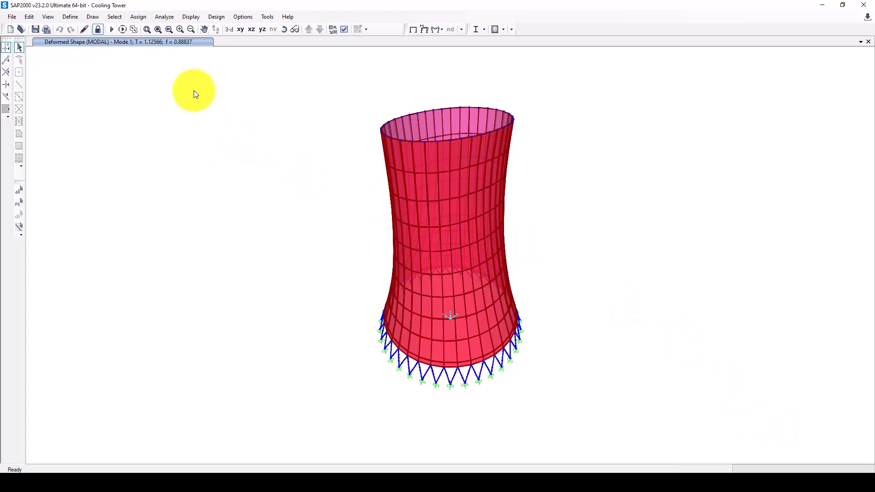
pyautogui.click(148, 47)
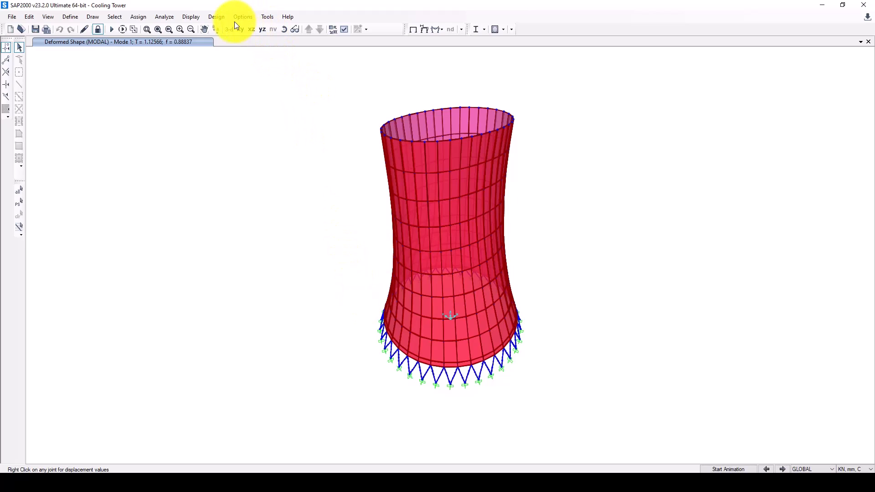
# Step: Display the Modal Participating Mass Ratios table for the new analysis results
pyautogui.click(190, 15)
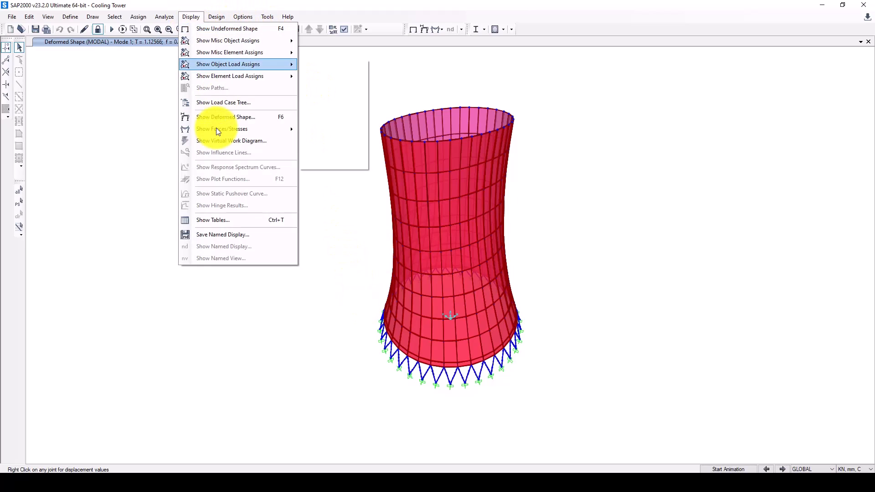
pyautogui.click(228, 220)
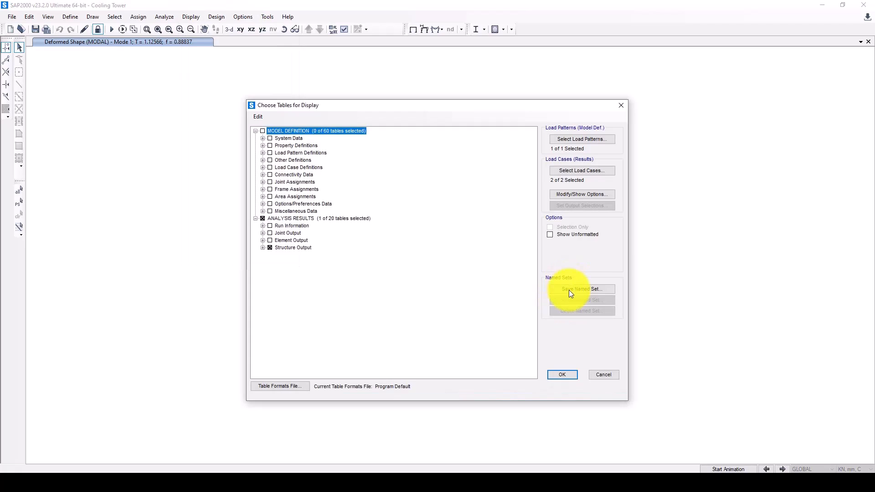
pyautogui.click(561, 374)
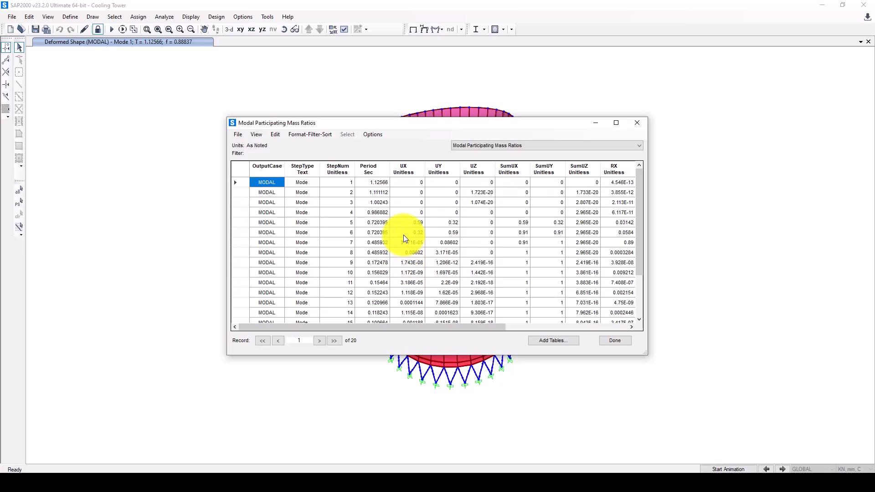
# Step: Examine the periods, UX and UY mass ratios and cumulative SumUX and SumUY values across the 20 modes
pyautogui.scroll(-2, 415, 243)
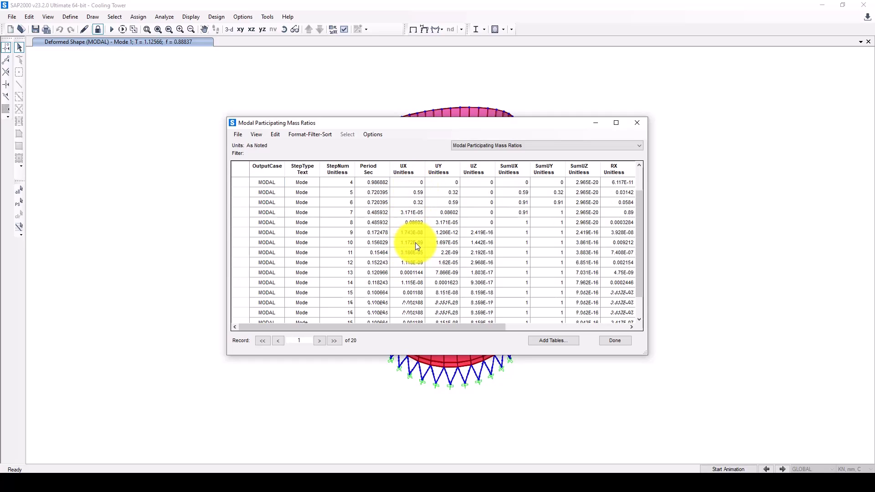
pyautogui.scroll(2, 414, 308)
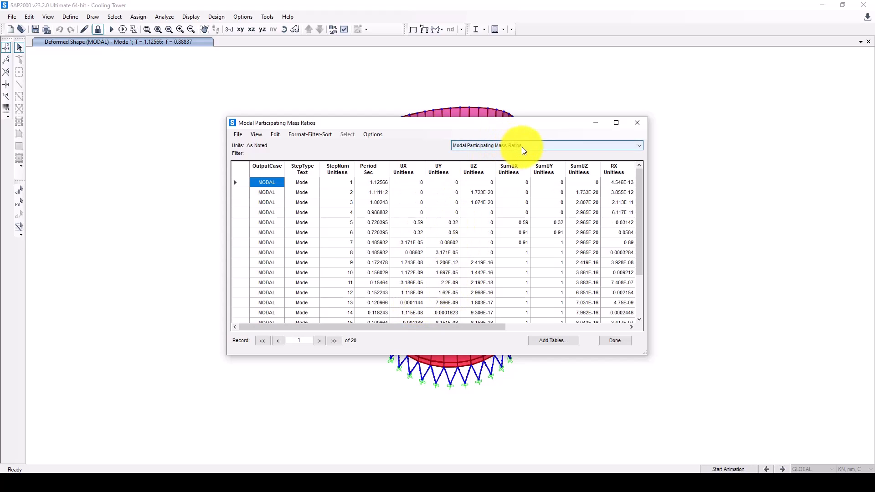
pyautogui.moveTo(460, 326); pyautogui.dragTo(482, 328)
pyautogui.scroll(-1, 429, 272)
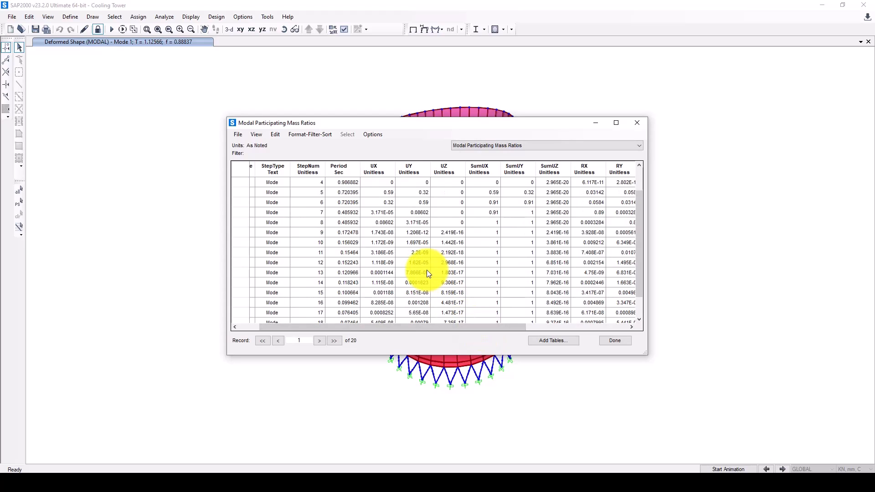
pyautogui.scroll(1, 425, 273)
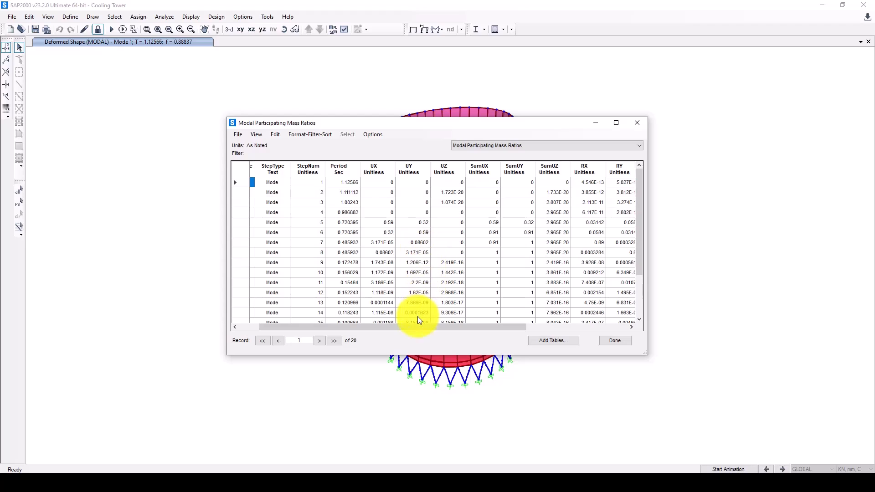
pyautogui.moveTo(415, 327); pyautogui.dragTo(370, 332)
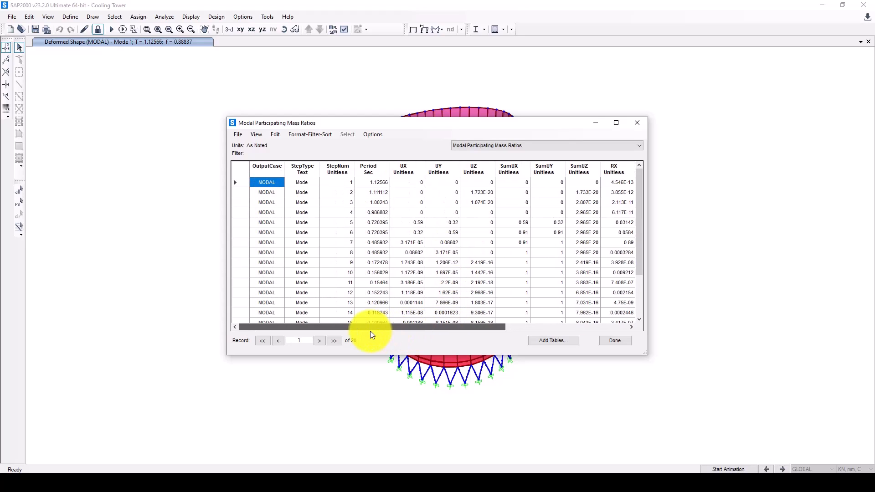
pyautogui.scroll(-2, 385, 279)
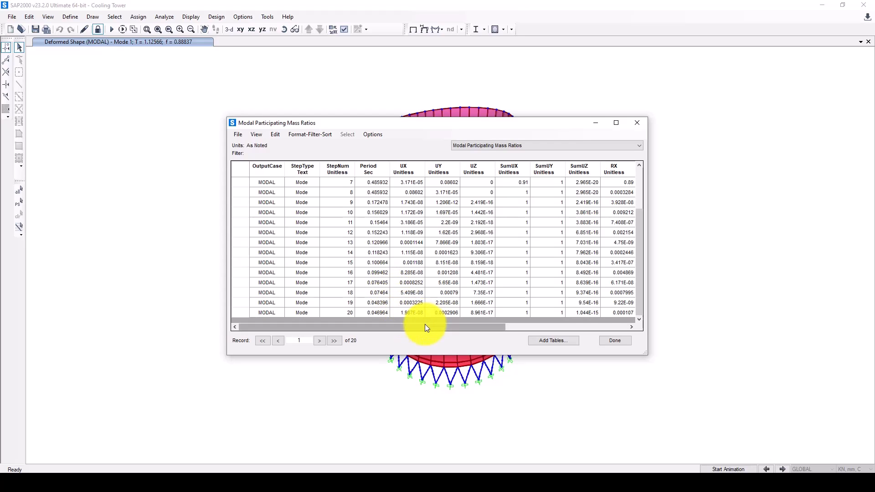
pyautogui.scroll(1, 378, 291)
pyautogui.scroll(1, 377, 286)
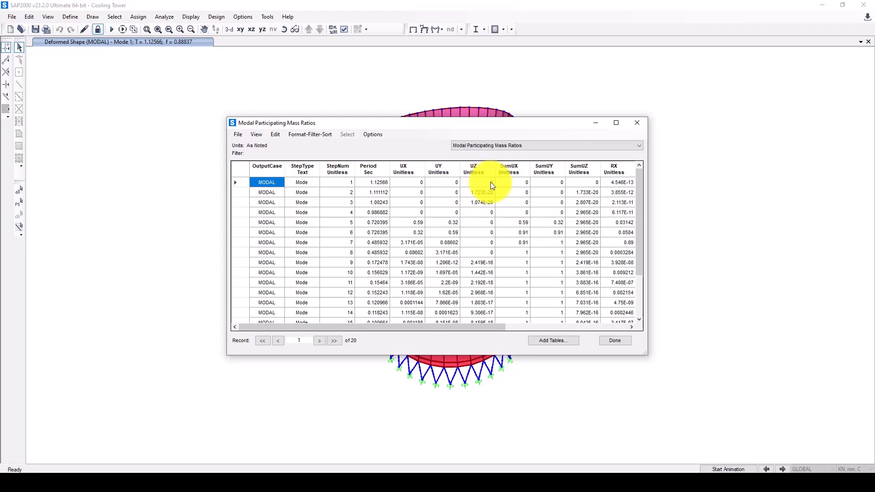
pyautogui.moveTo(449, 328); pyautogui.dragTo(522, 328)
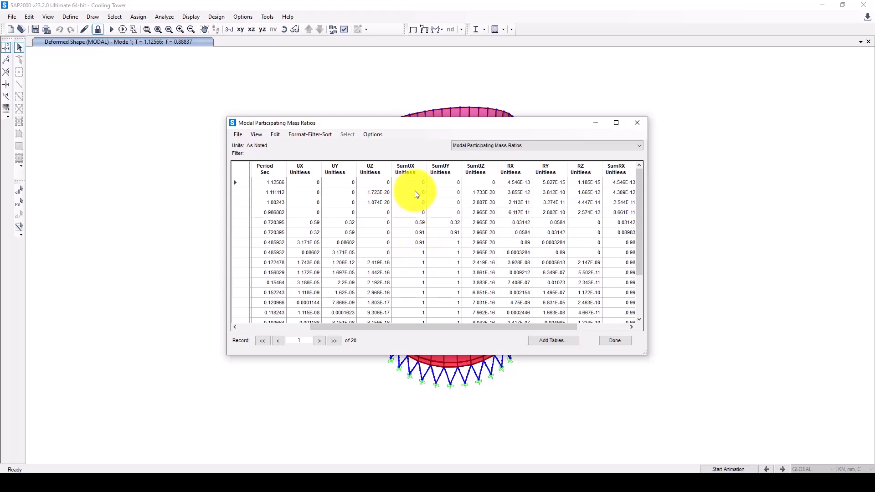
# Step: Compare the cumulative SumUX and SumUY ratios from mode 6 through mode 20, and close the modal mass ratios table
pyautogui.moveTo(414, 184); pyautogui.dragTo(408, 237)
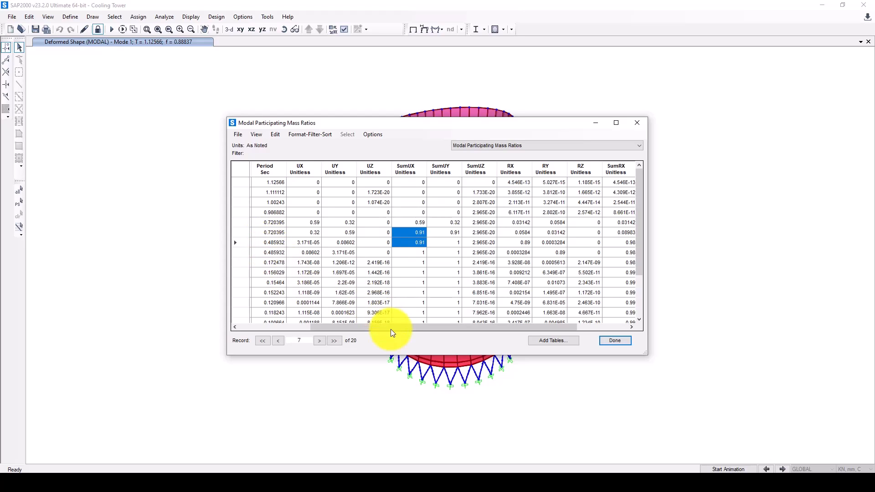
pyautogui.moveTo(341, 329); pyautogui.dragTo(257, 335)
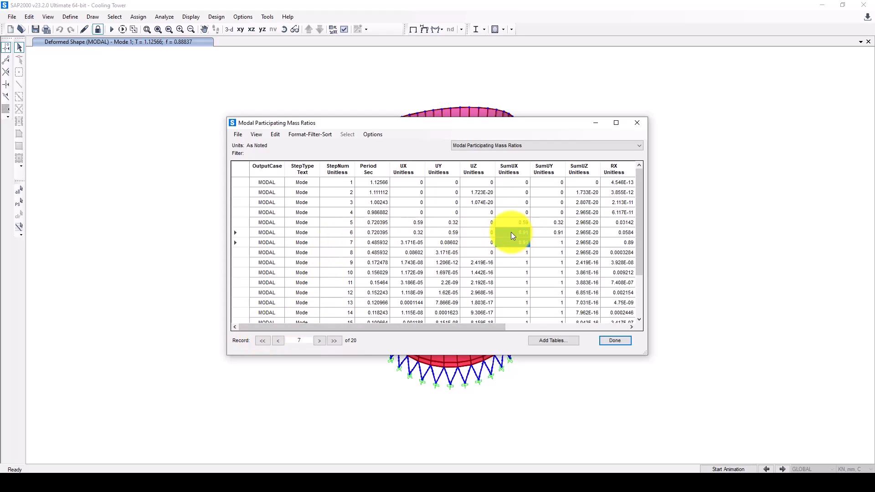
pyautogui.moveTo(473, 330); pyautogui.dragTo(529, 294)
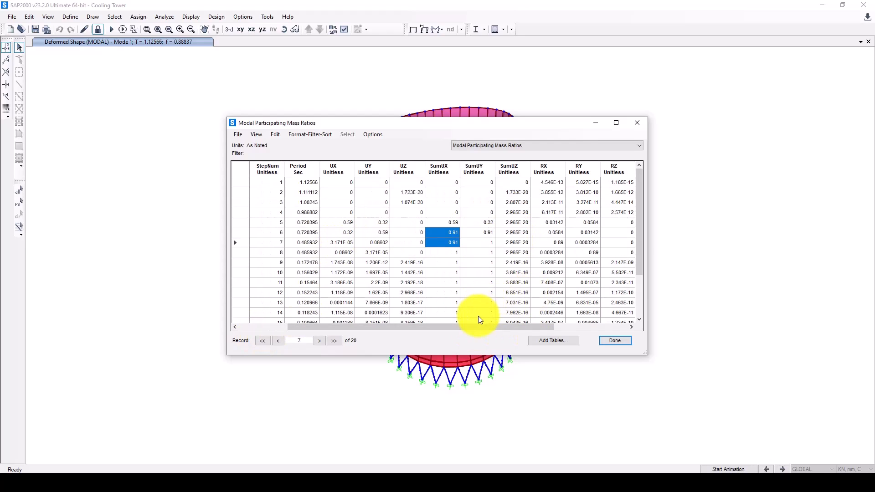
pyautogui.moveTo(480, 265); pyautogui.dragTo(480, 347)
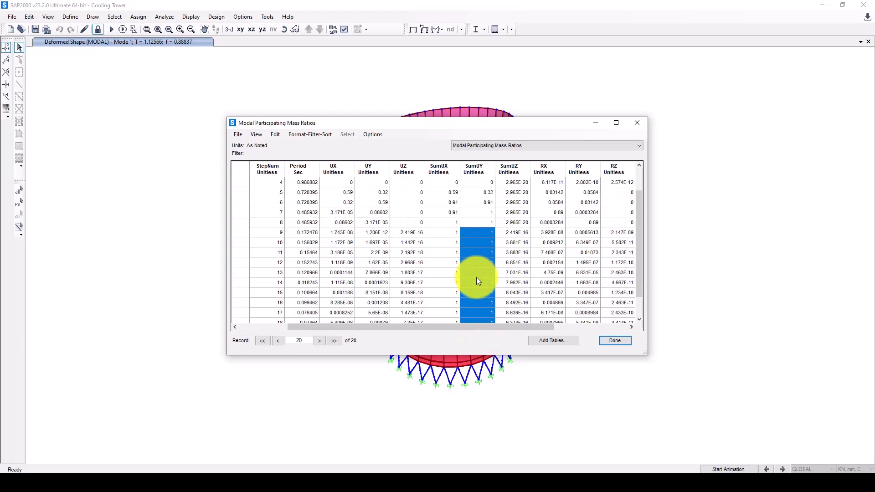
pyautogui.click(382, 232)
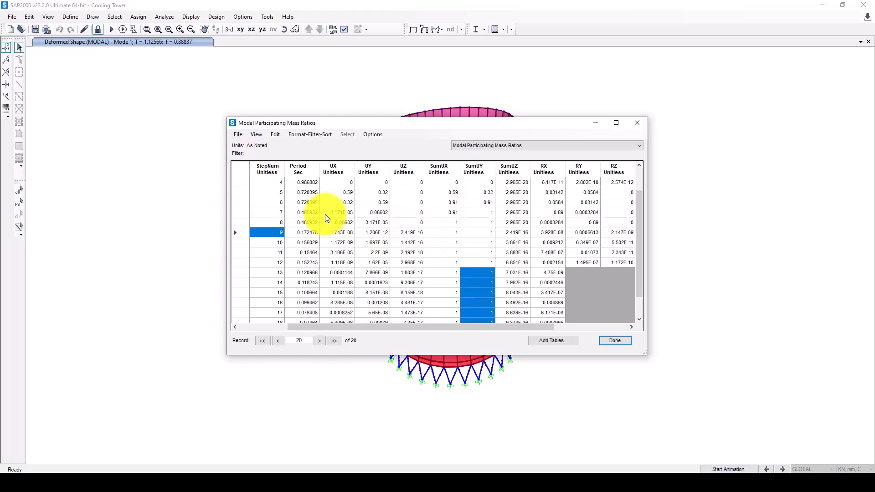
pyautogui.click(276, 201)
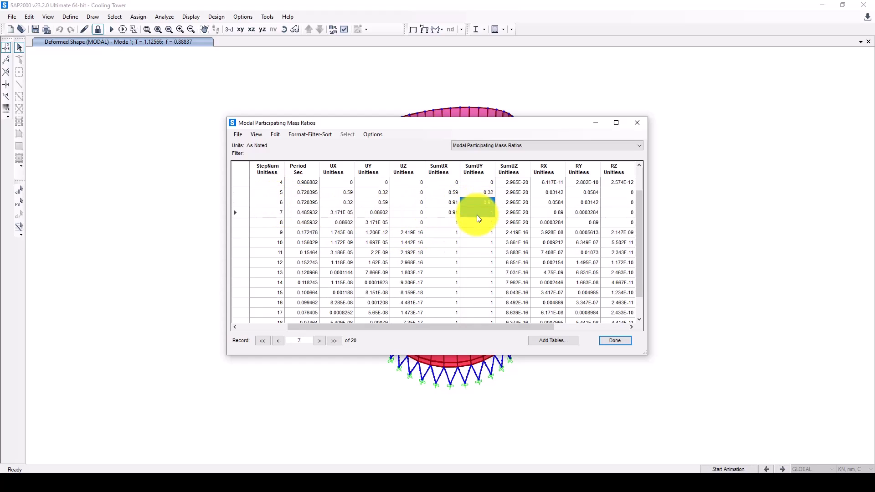
pyautogui.moveTo(477, 215); pyautogui.dragTo(476, 348)
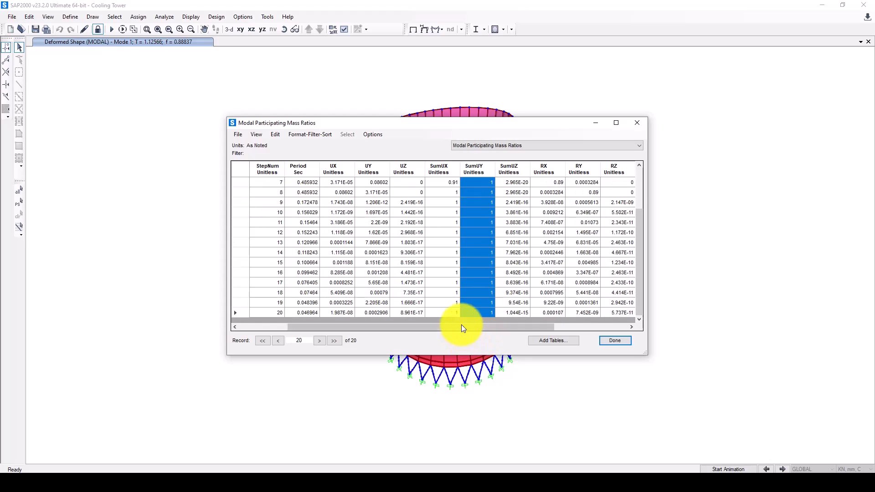
pyautogui.click(450, 192)
pyautogui.moveTo(450, 294); pyautogui.dragTo(476, 228)
pyautogui.scroll(2, 474, 225)
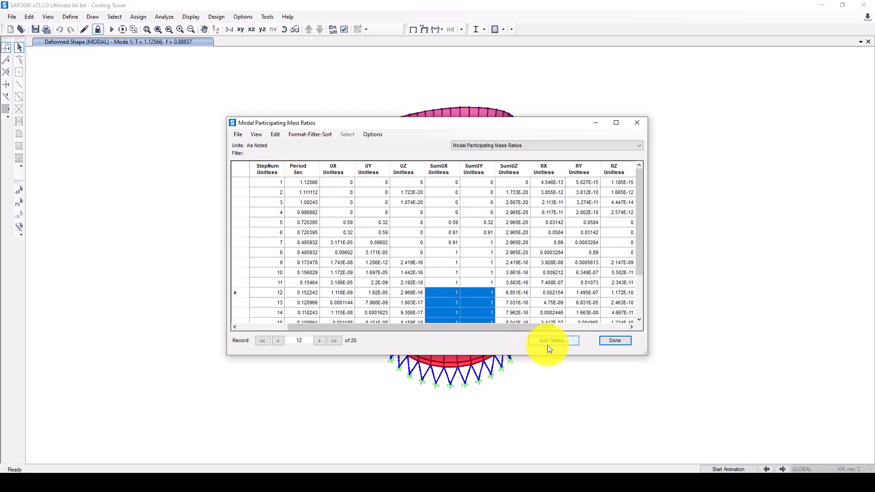
pyautogui.click(615, 340)
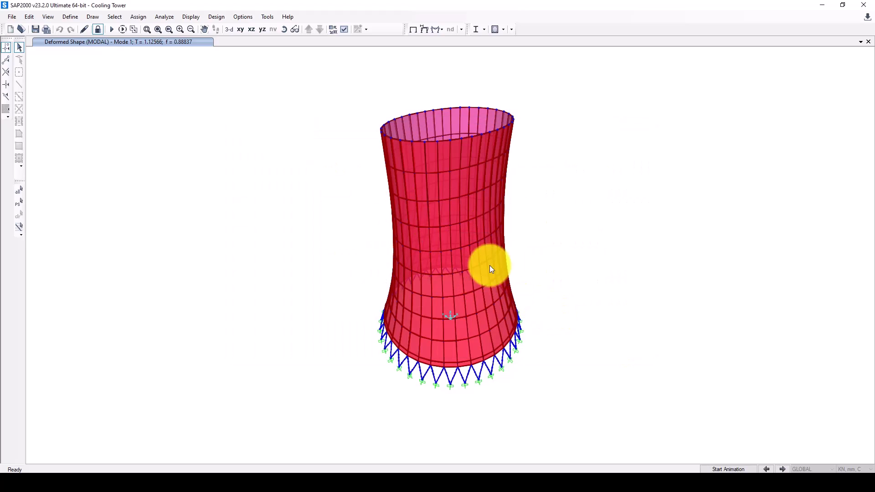
# Step: Animate the MODAL deformed shape for mode 1 and mode 2, and stop the animation
pyautogui.click(726, 469)
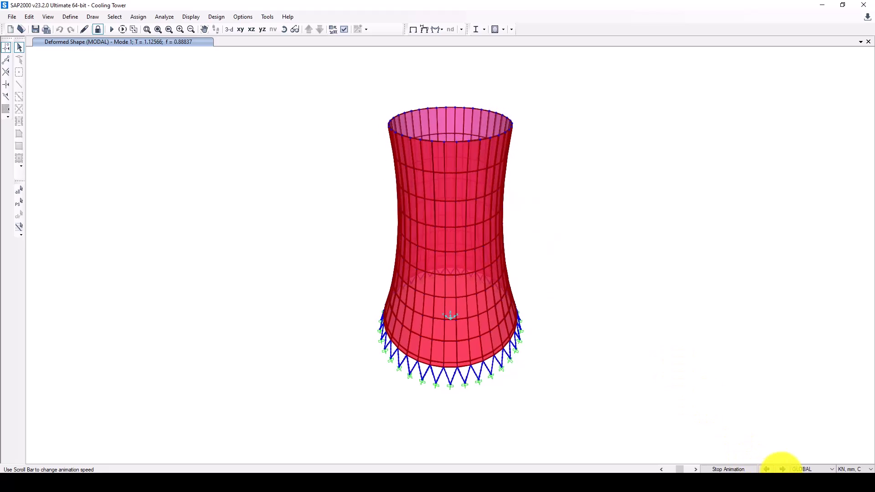
pyautogui.click(782, 469)
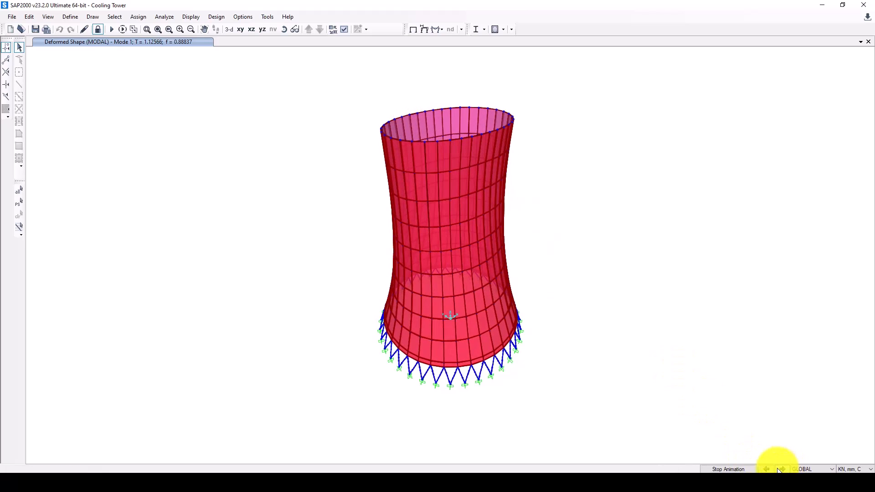
pyautogui.click(747, 470)
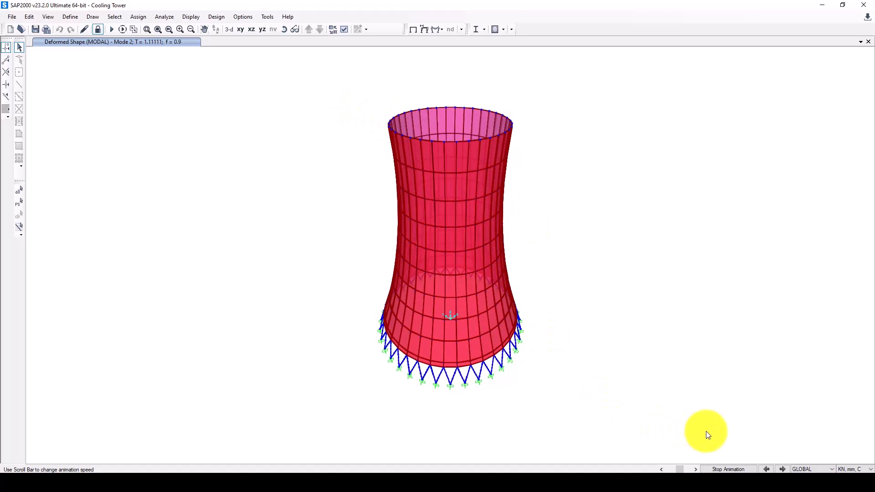
pyautogui.click(730, 469)
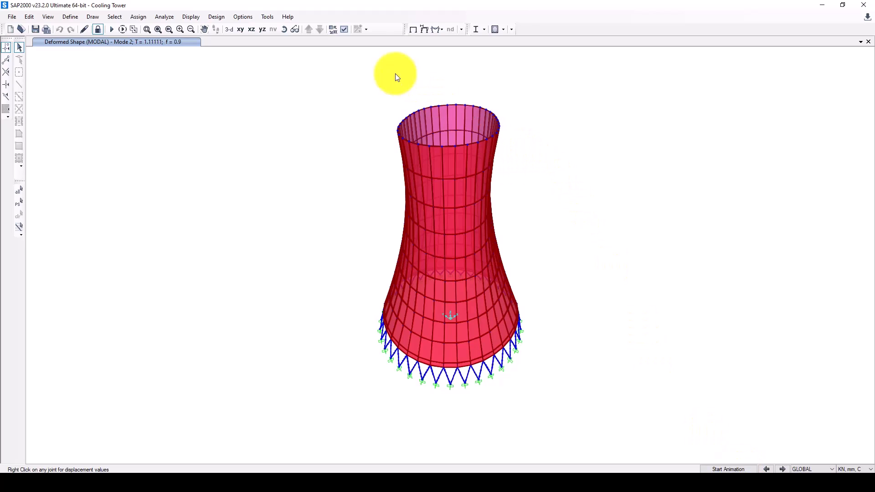
# Step: Display the MODAL mode 1 deformed shape with continuous Ux contours drawn on the objects
pyautogui.click(192, 17)
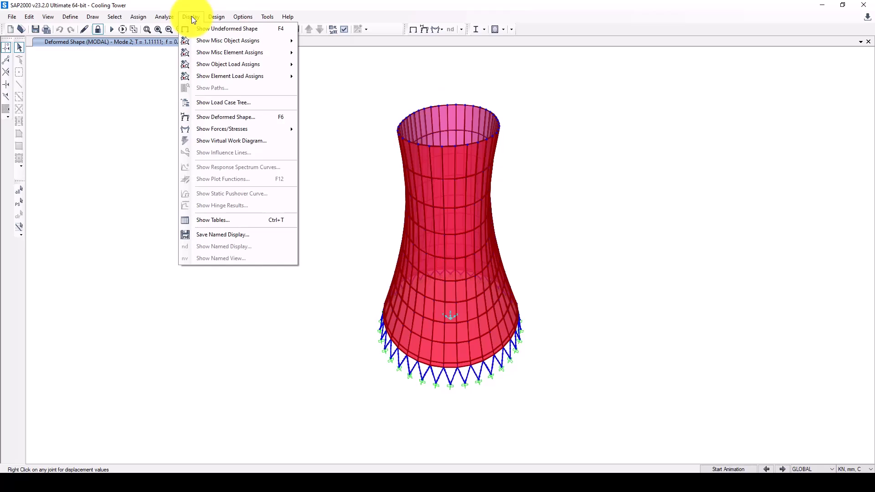
pyautogui.click(195, 17)
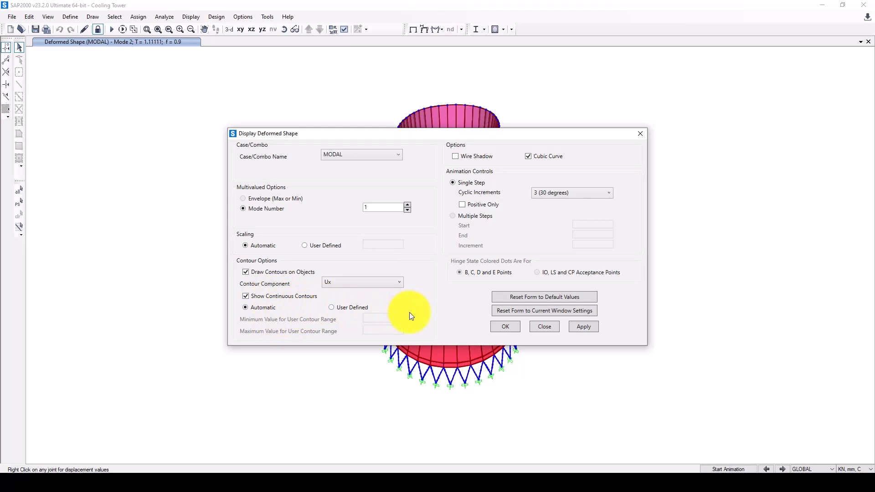
pyautogui.click(581, 327)
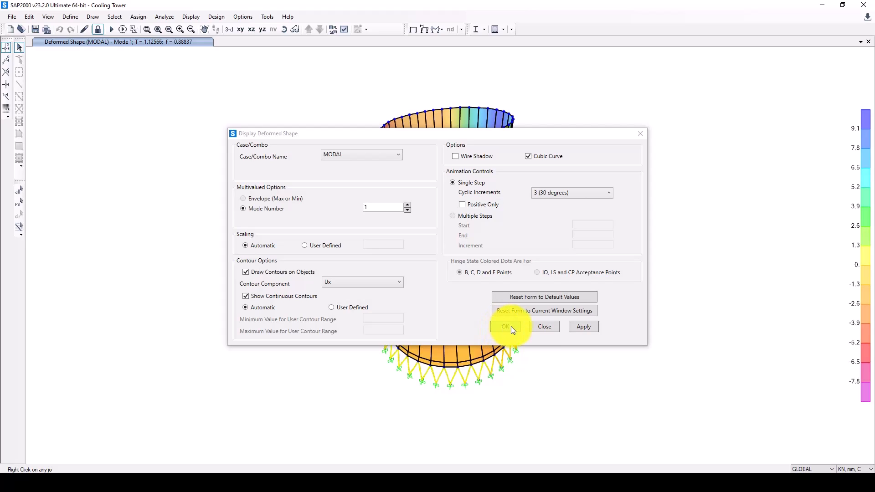
pyautogui.click(640, 134)
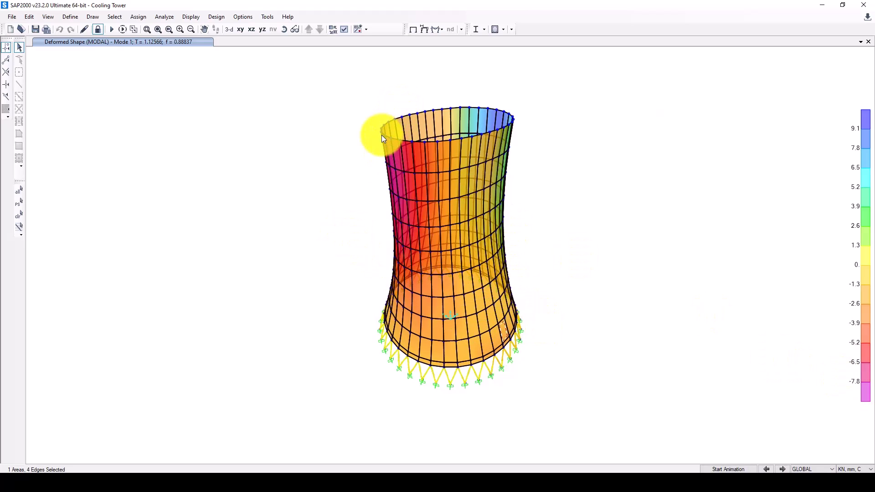
# Step: Read the mode 1 joint displacements at opposite sides of the tower's top rim
pyautogui.moveTo(382, 134)
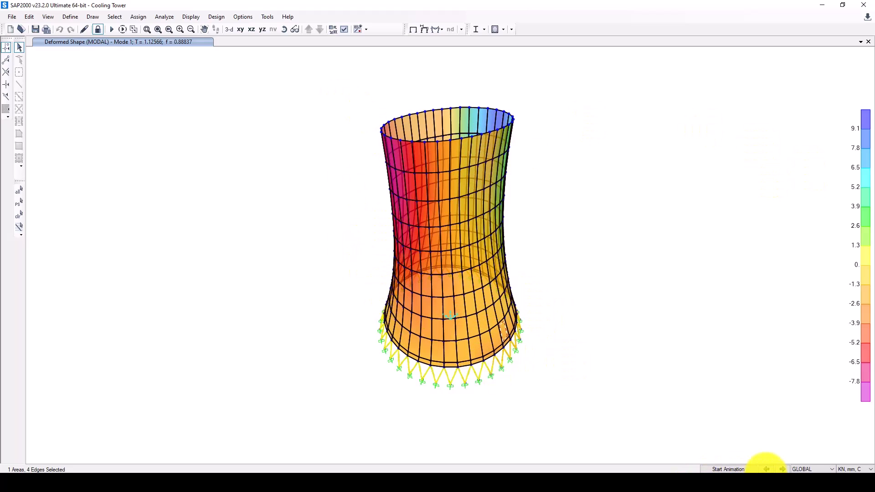
pyautogui.click(767, 468)
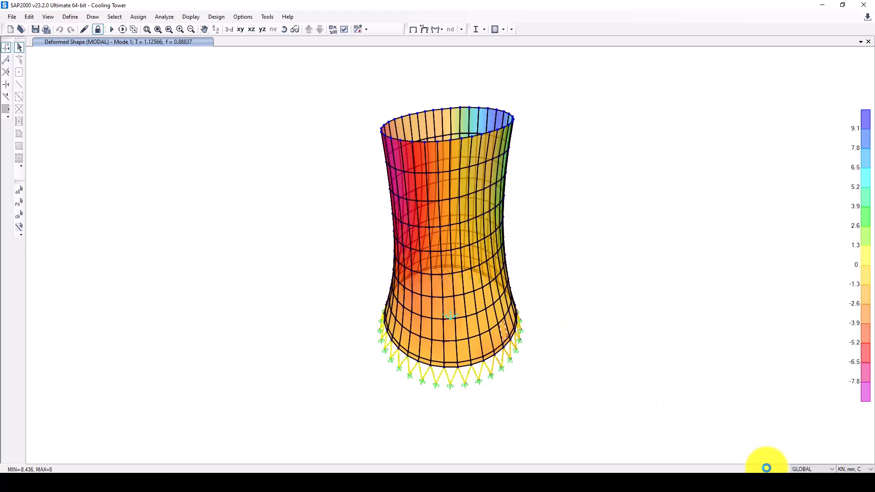
pyautogui.click(509, 108)
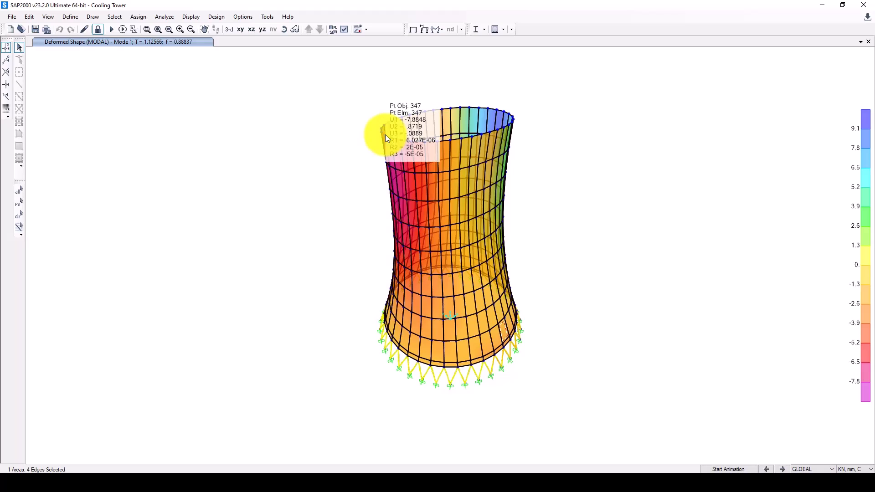
pyautogui.moveTo(513, 120)
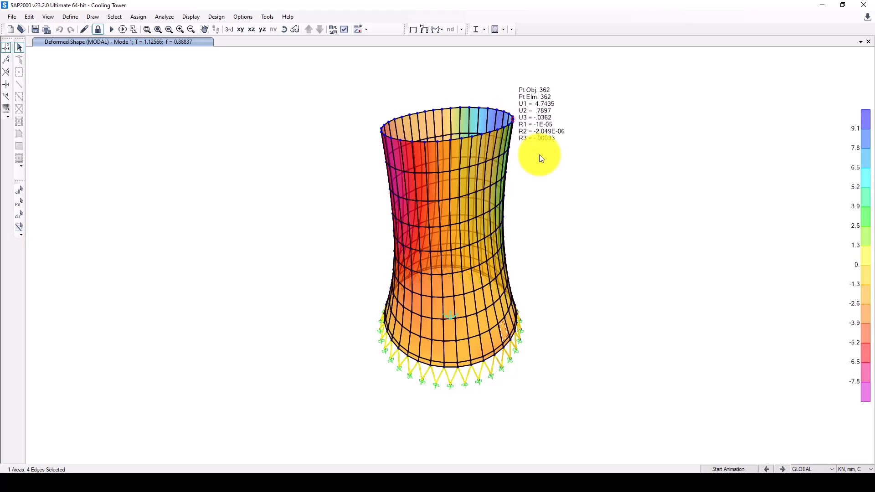
# Step: Advance the contoured deformed shape through mode 2 to mode 3, and animate mode 3 briefly
pyautogui.click(782, 469)
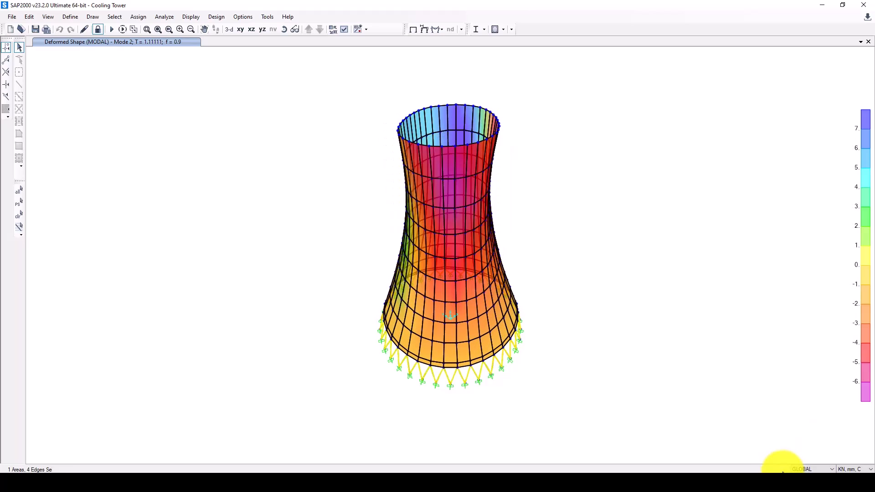
pyautogui.click(783, 469)
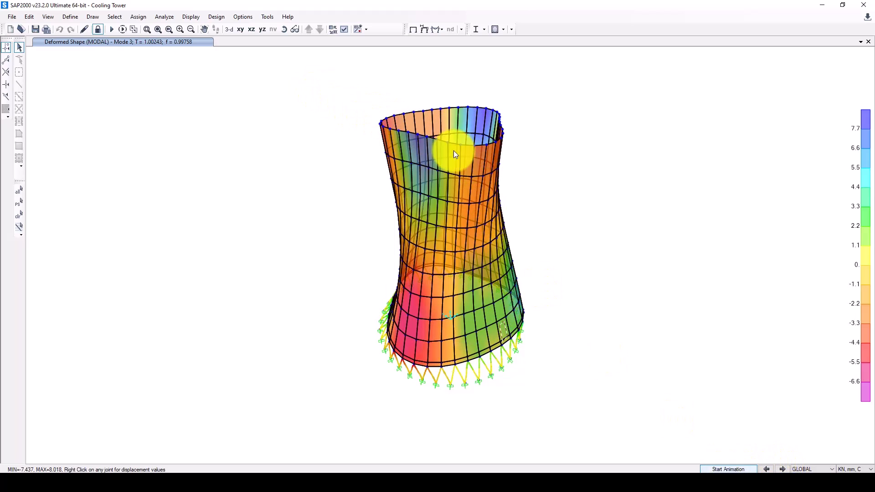
pyautogui.click(729, 470)
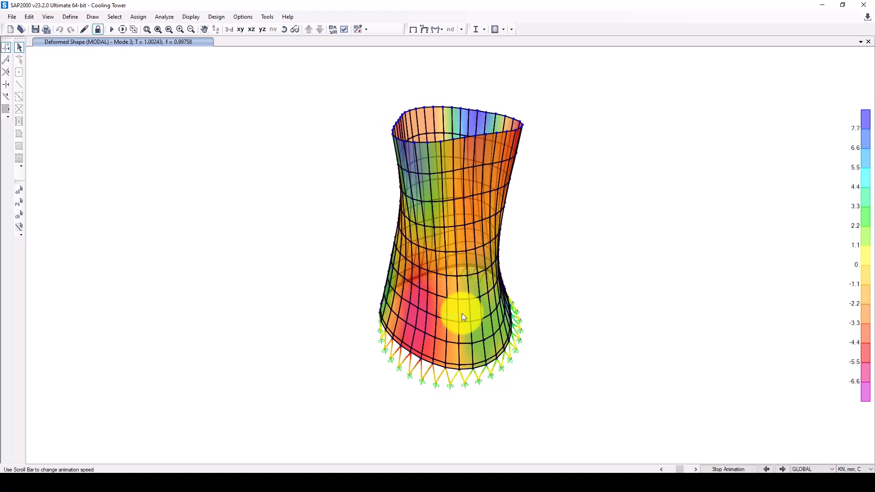
pyautogui.click(730, 470)
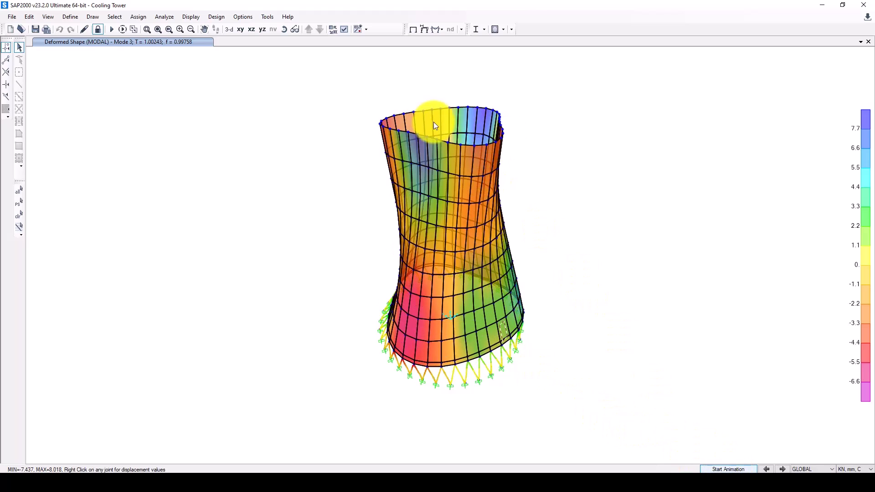
# Step: Display the shell resultant force F11 diagram for the DEAD load case, averaged at all joints
pyautogui.click(436, 29)
pyautogui.click(456, 70)
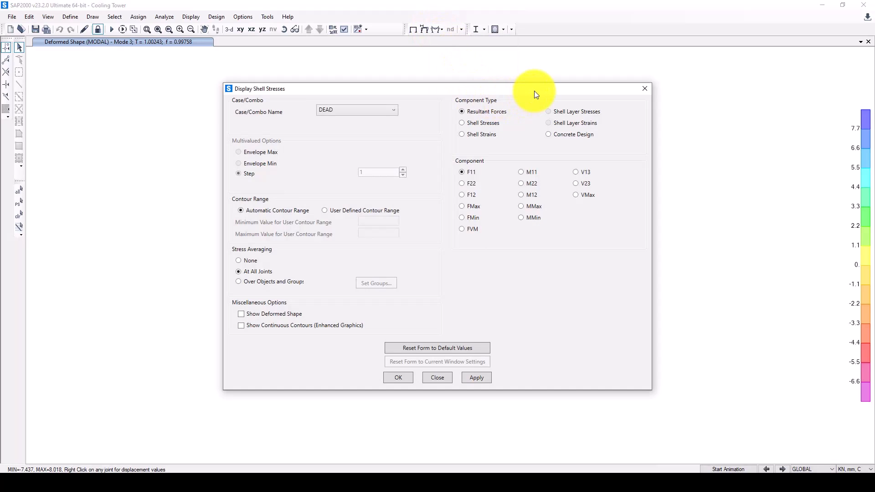
pyautogui.moveTo(500, 93); pyautogui.dragTo(647, 118)
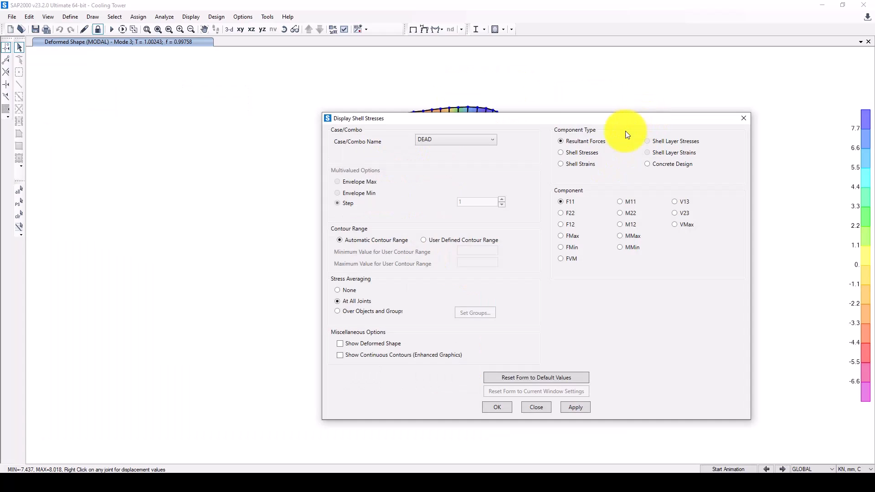
pyautogui.moveTo(576, 122); pyautogui.dragTo(545, 110)
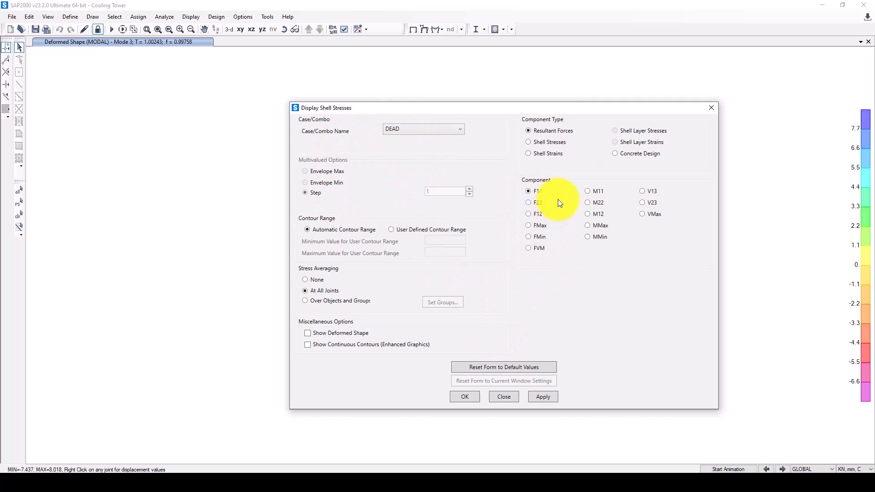
pyautogui.click(539, 397)
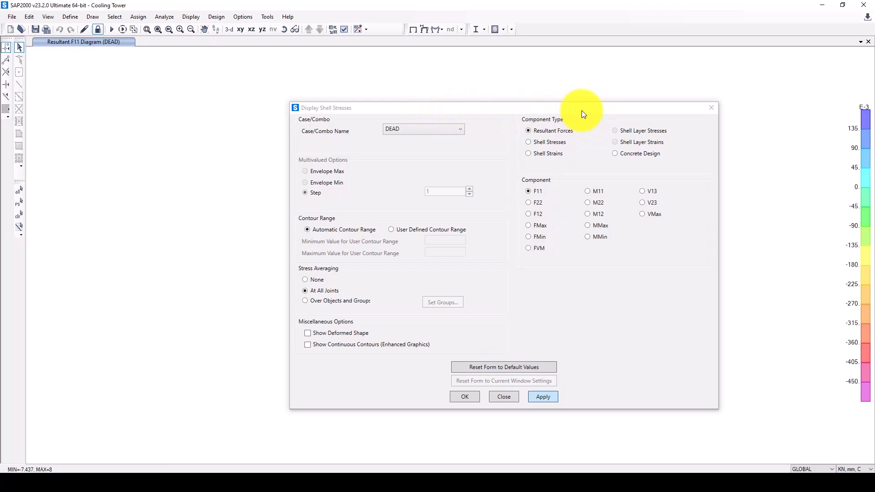
pyautogui.moveTo(502, 113); pyautogui.dragTo(328, 113)
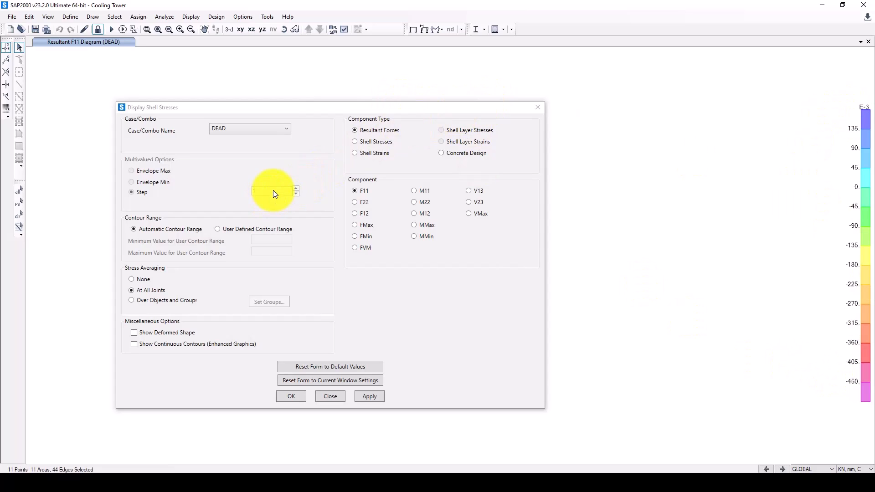
# Step: Display the SMax shell stress contours on the visible face for the DEAD load case
pyautogui.click(225, 130)
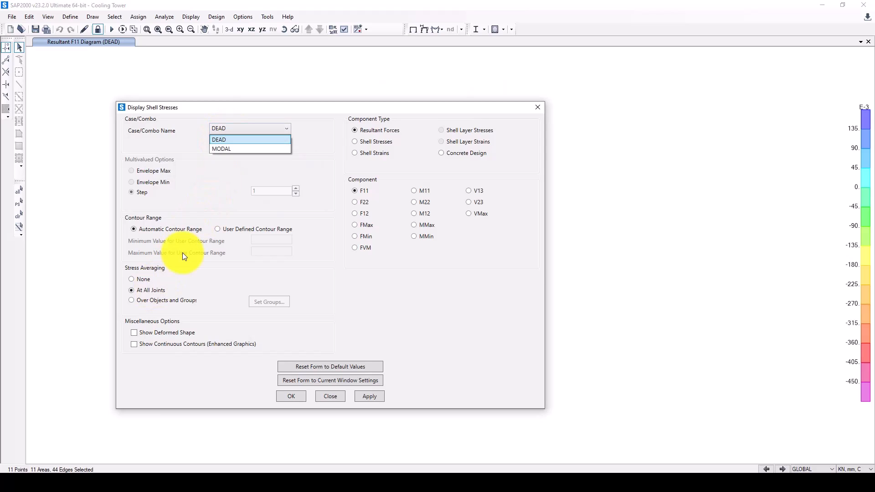
pyautogui.click(360, 141)
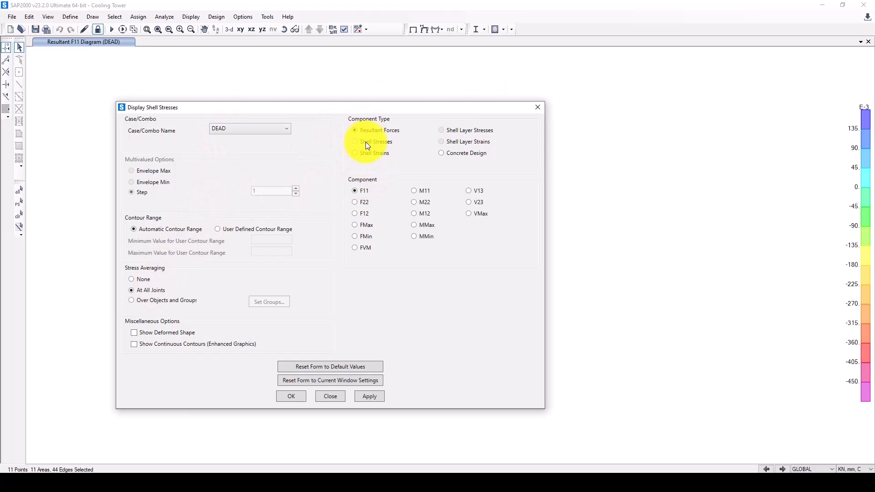
pyautogui.click(365, 141)
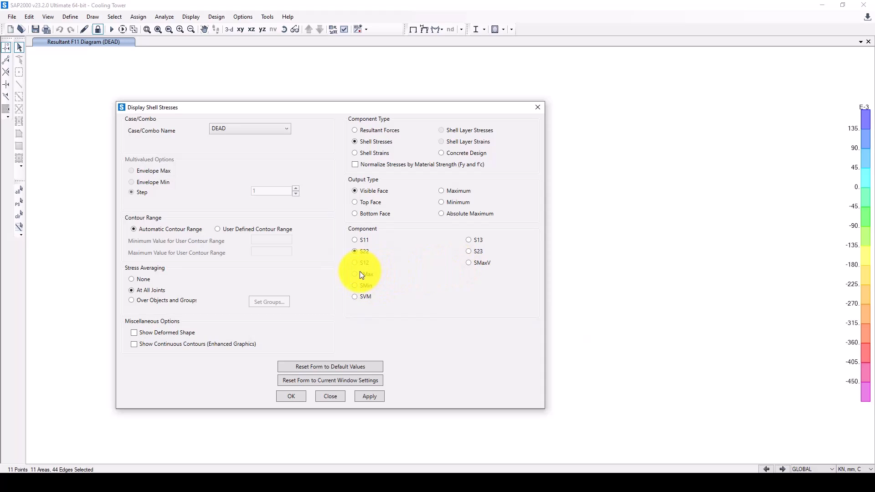
pyautogui.click(359, 277)
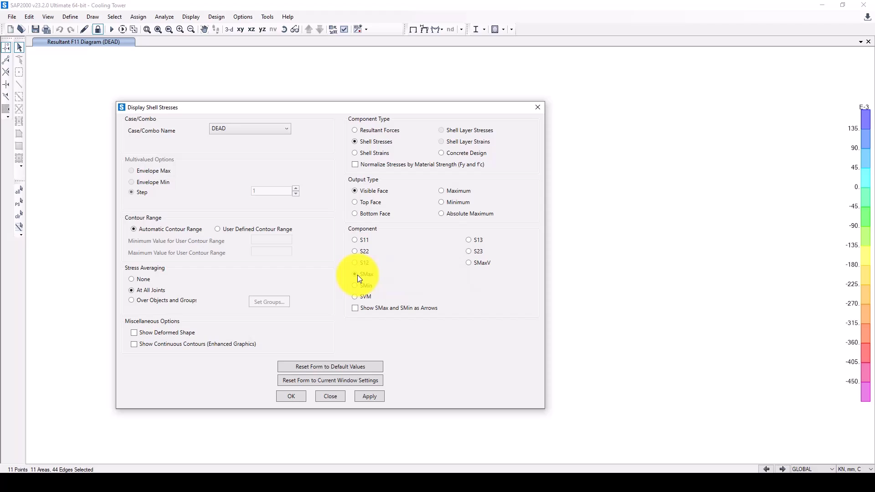
pyautogui.click(359, 396)
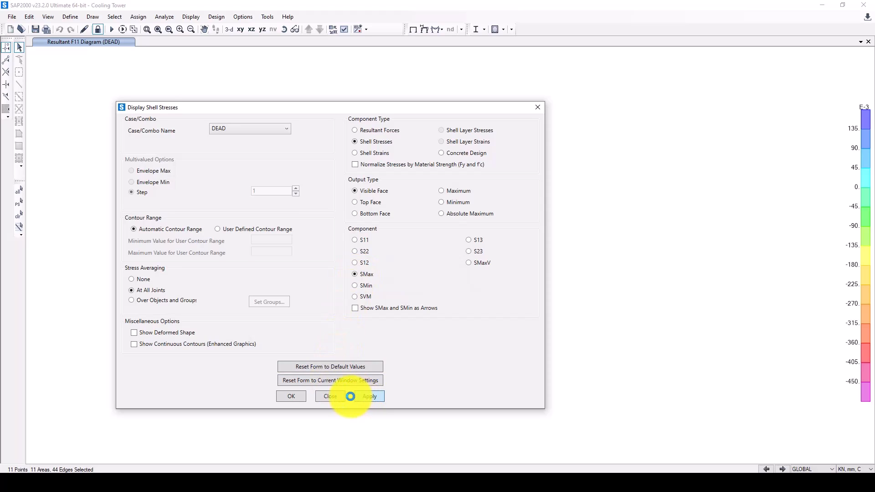
pyautogui.click(294, 398)
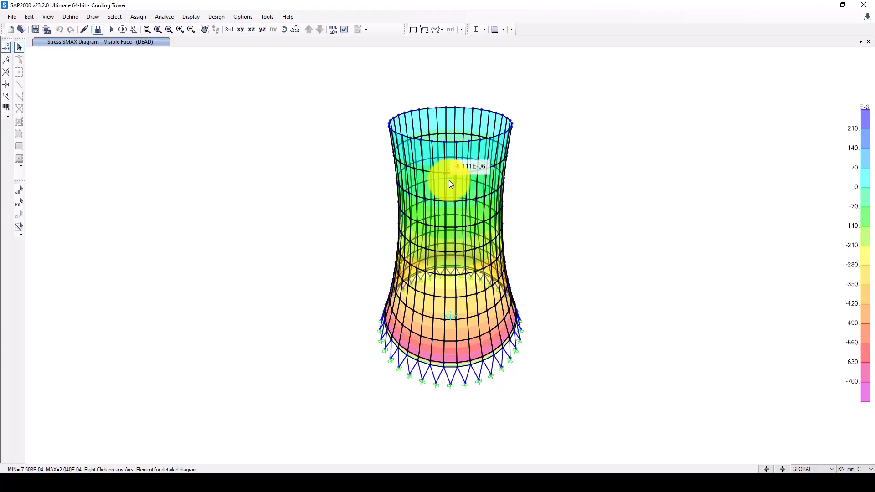
# Step: Set the display units to N, mm, C and read the SMax stress on the lower part of the shell
pyautogui.click(857, 469)
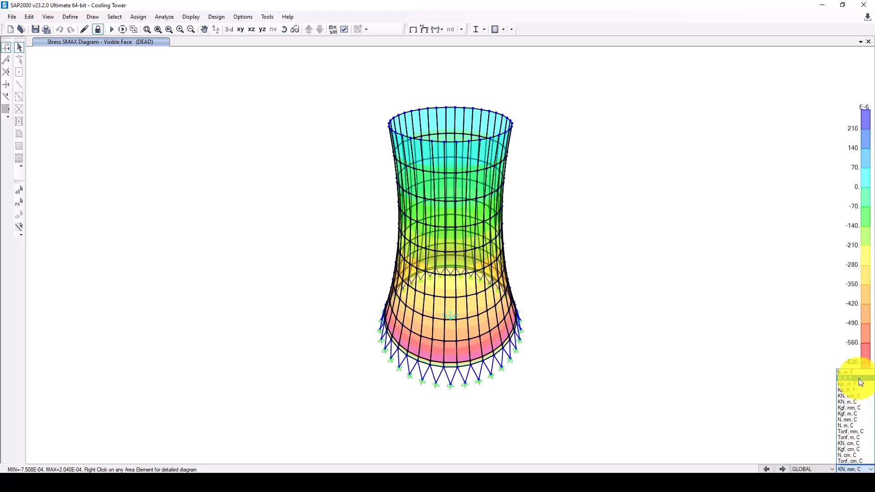
pyautogui.click(850, 420)
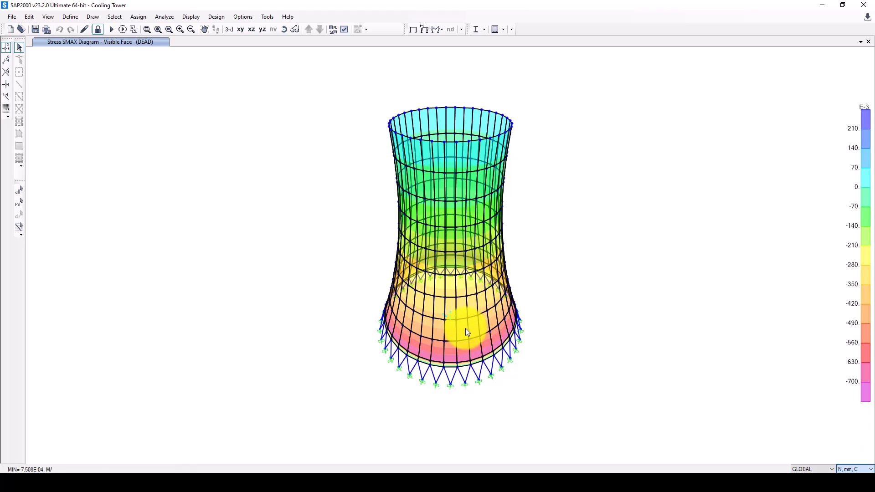
pyautogui.moveTo(470, 316)
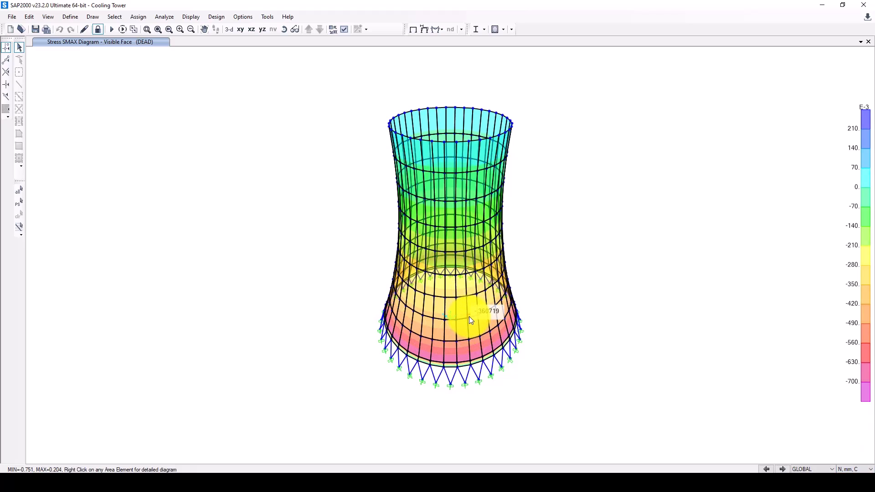